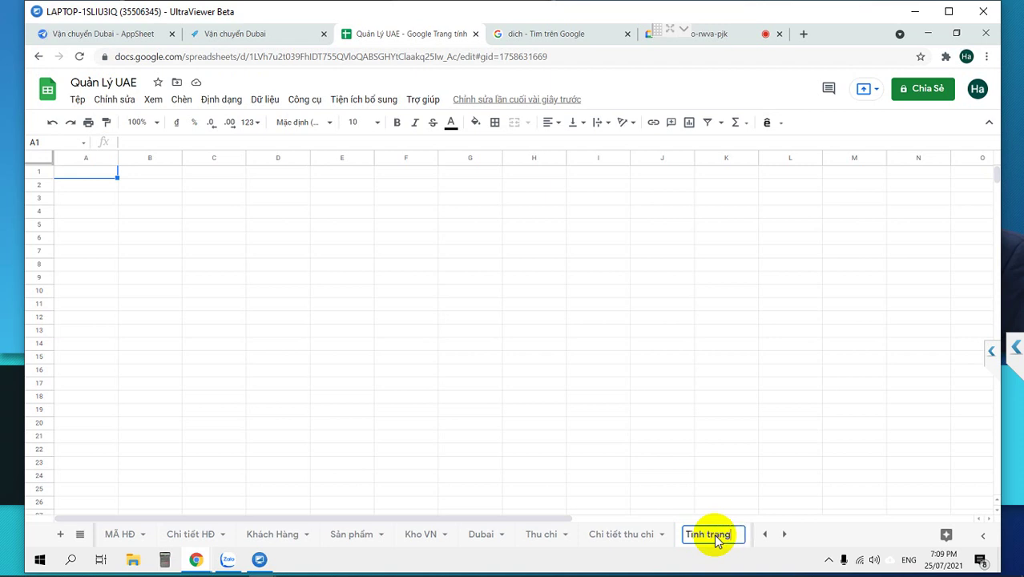
Name the new sheet 'Tình trạng' and select cell A1.
{"action": "type", "text": "j"}
{"action": "key", "text": "Return"}
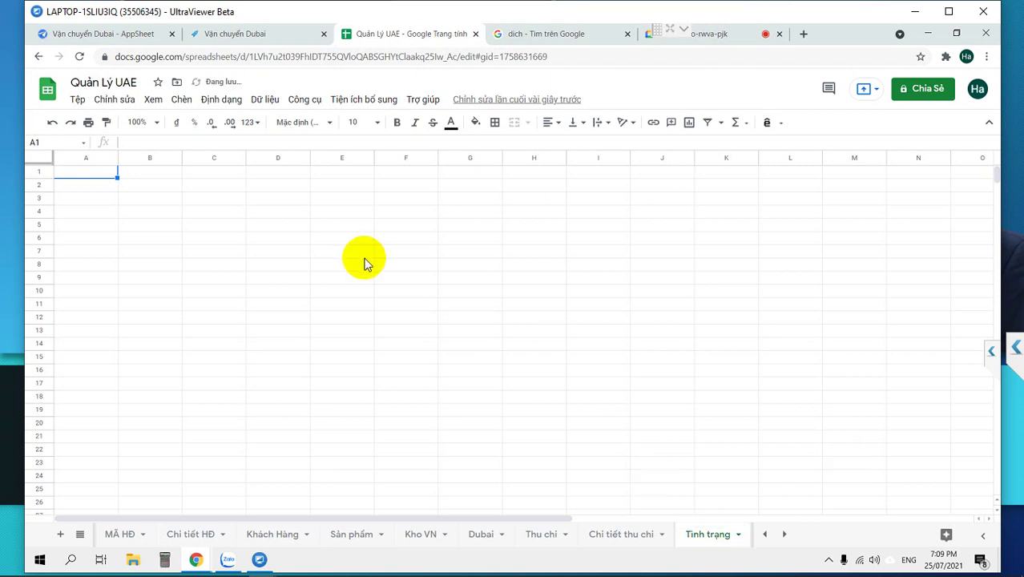
{"action": "left_click", "coordinate": [765, 534]}
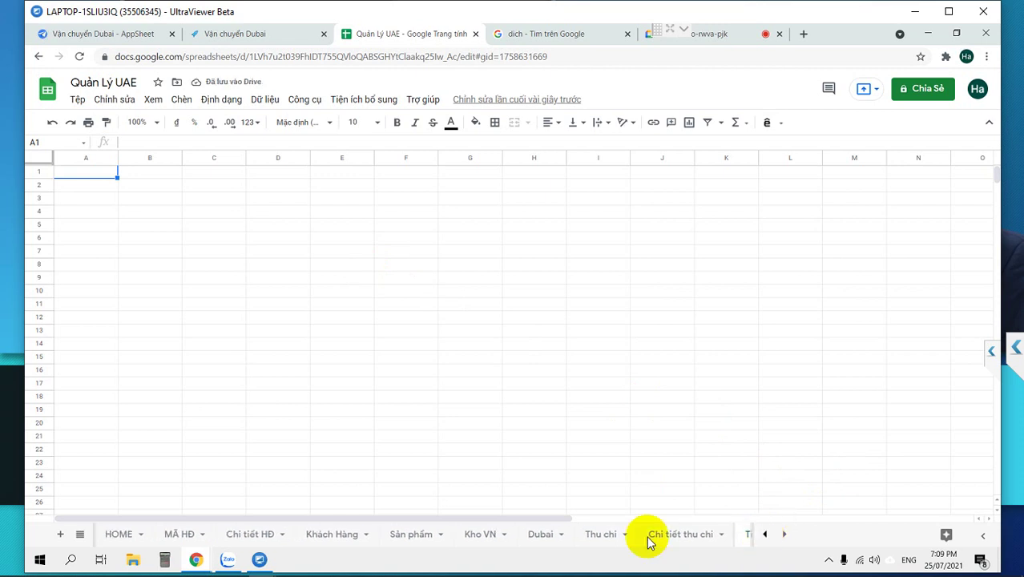
{"action": "left_click", "coordinate": [89, 173]}
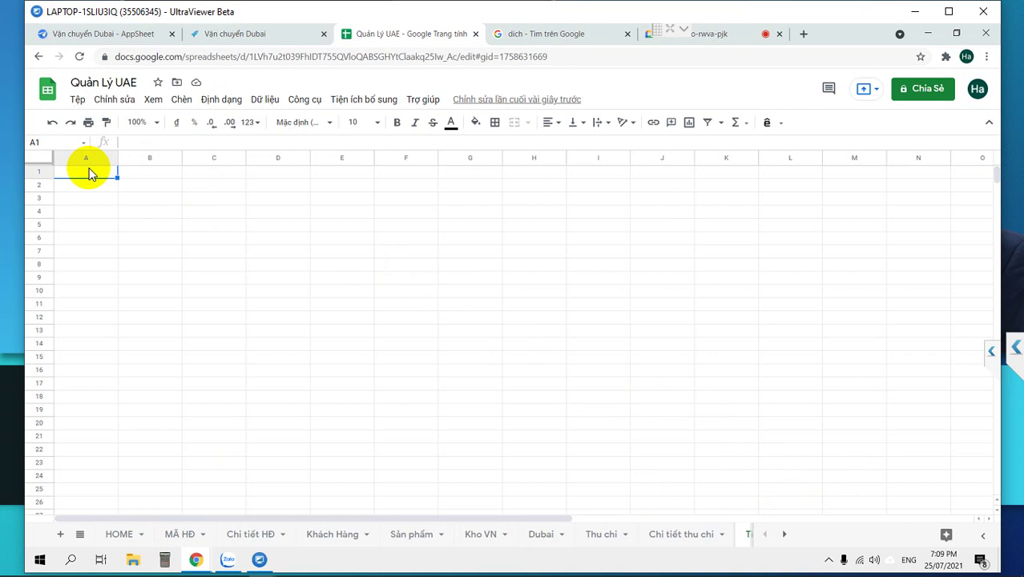
Enter Tình trạng, Tiếp nhận, Chuyển hàng and Giao hàng into cells A1 to A4.
{"action": "type", "text": "Tình trạng"}
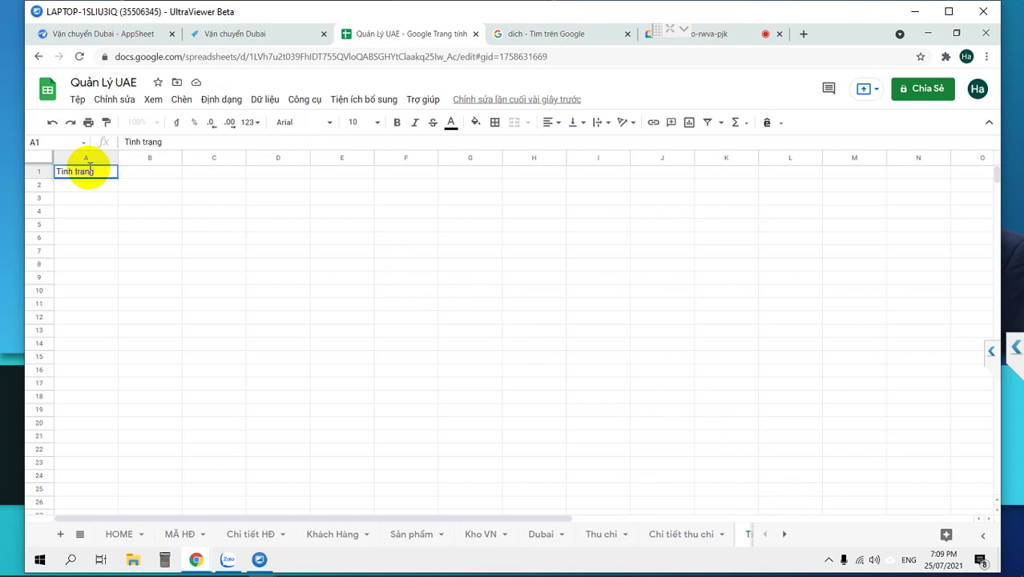
{"action": "key", "text": "Return"}
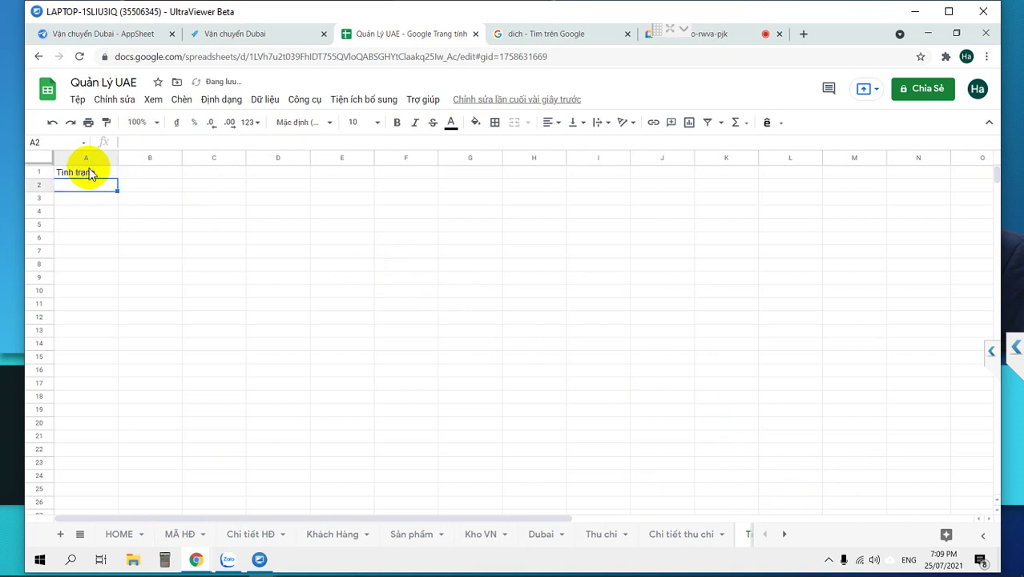
{"action": "type", "text": "Tiếp"}
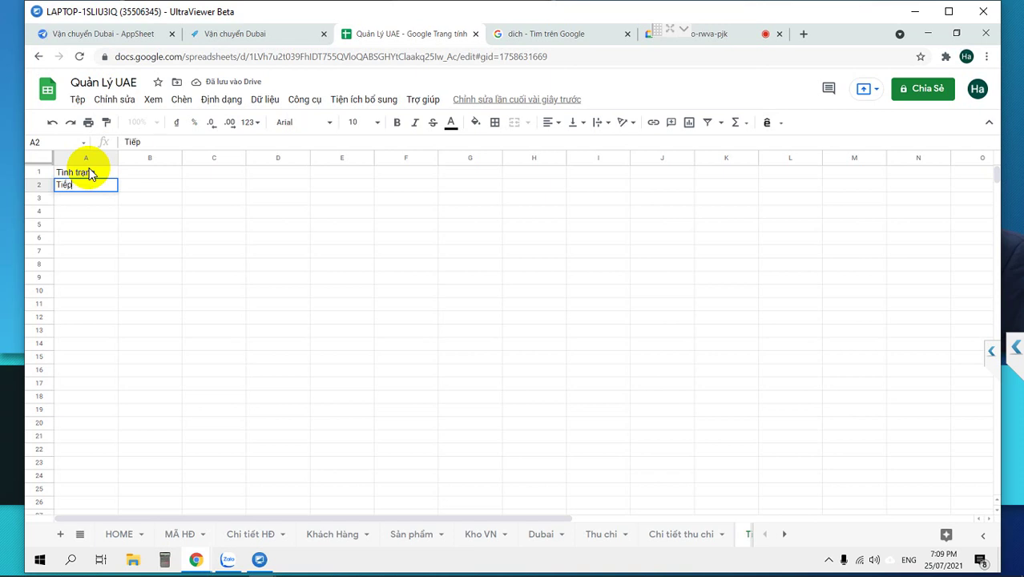
{"action": "type", "text": " nhận"}
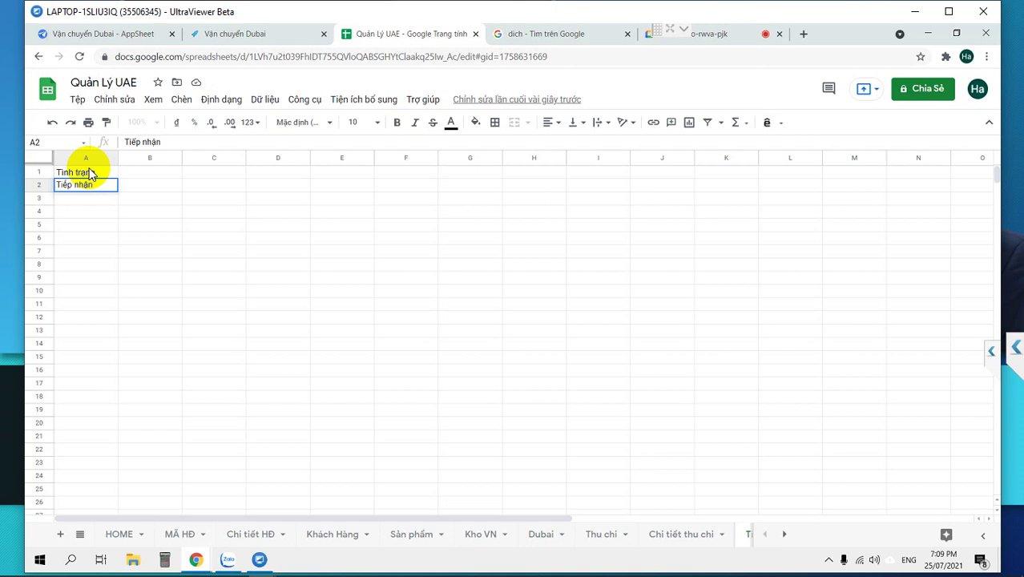
{"action": "key", "text": "Return"}
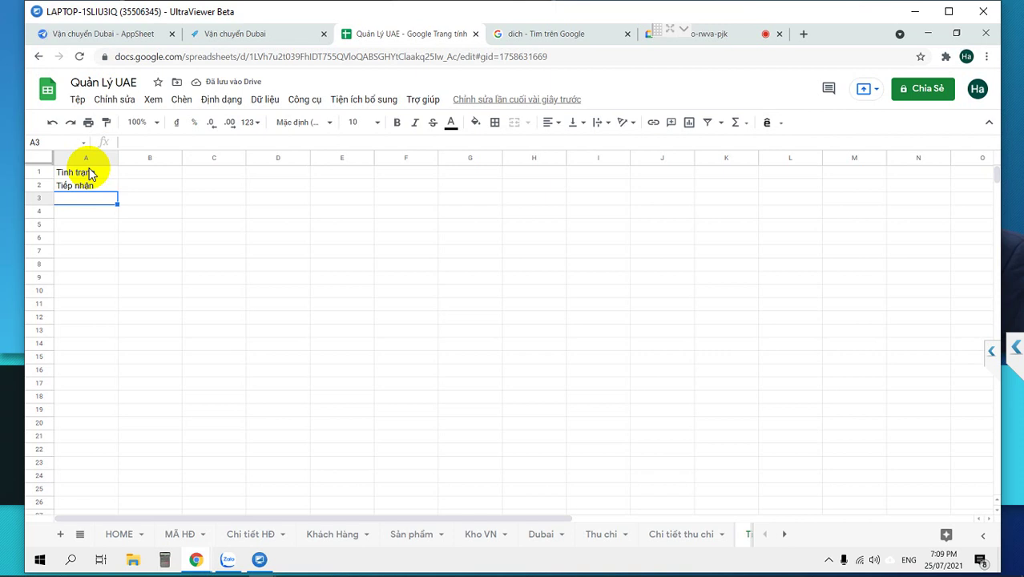
{"action": "type", "text": "C"}
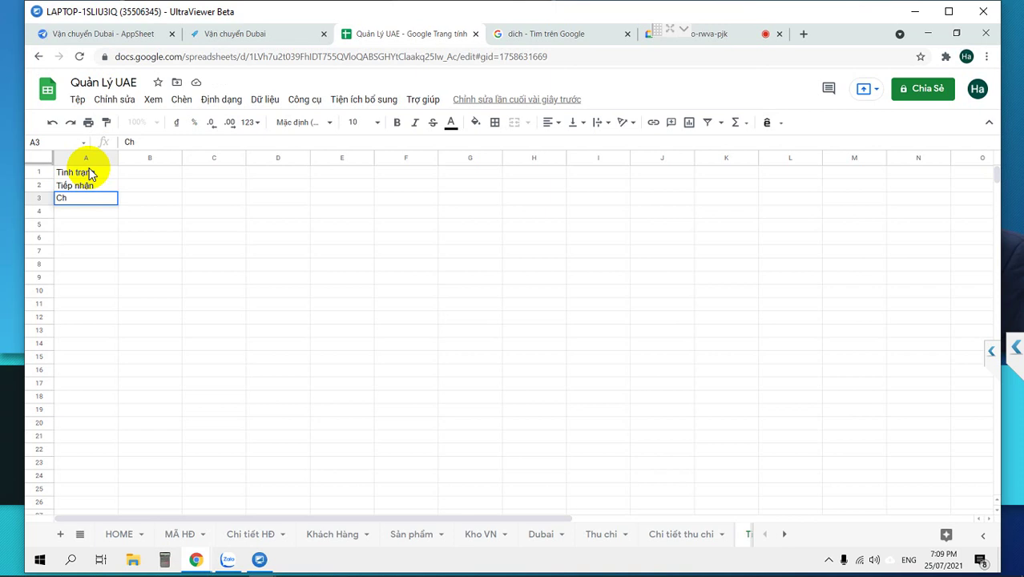
{"action": "type", "text": "h"}
{"action": "key", "text": "Escape"}
{"action": "type", "text": "uyen hàng"}
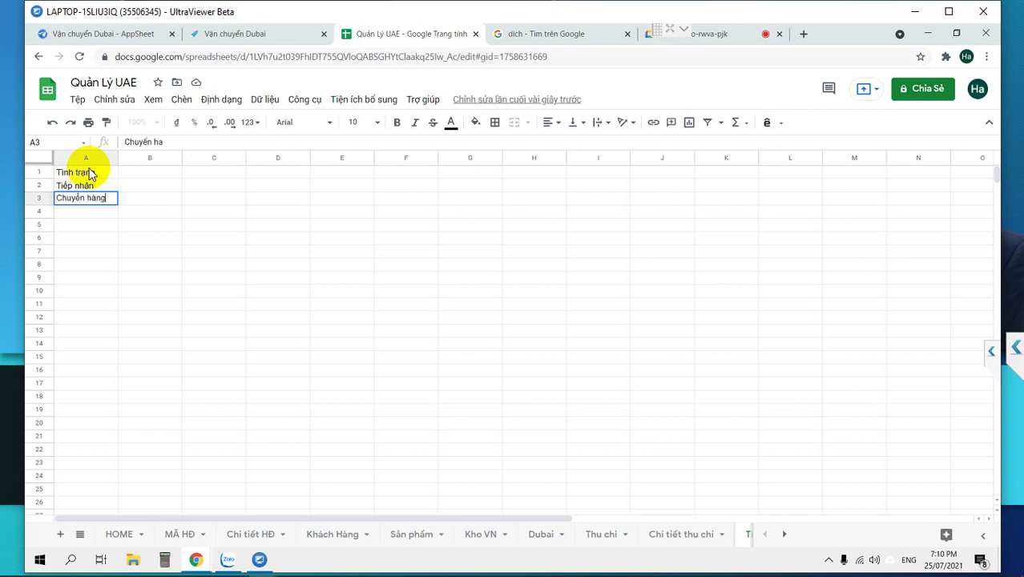
{"action": "key", "text": "Return"}
{"action": "type", "text": "Gi"}
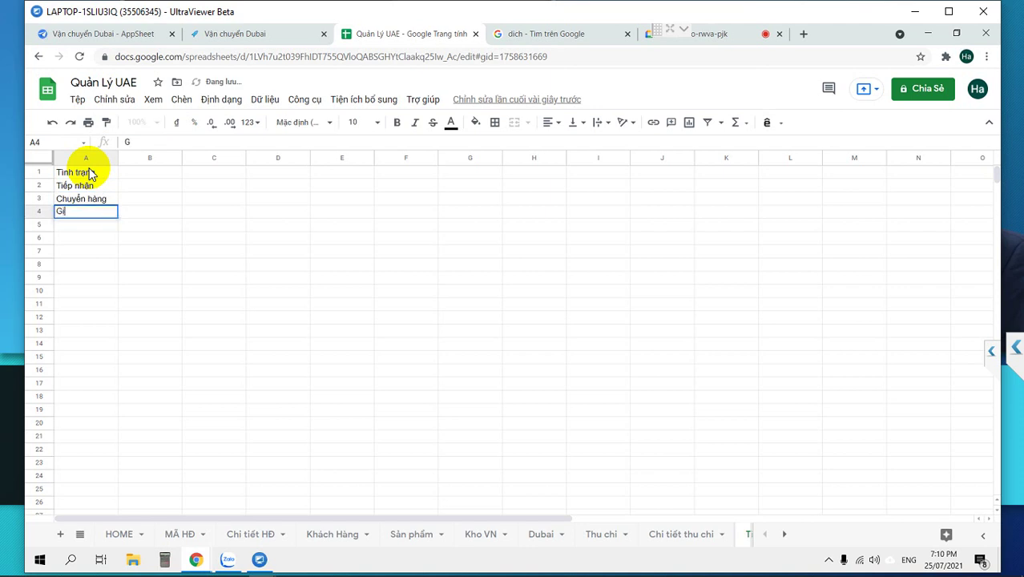
{"action": "key", "text": "Escape"}
{"action": "type", "text": "Giao hàng"}
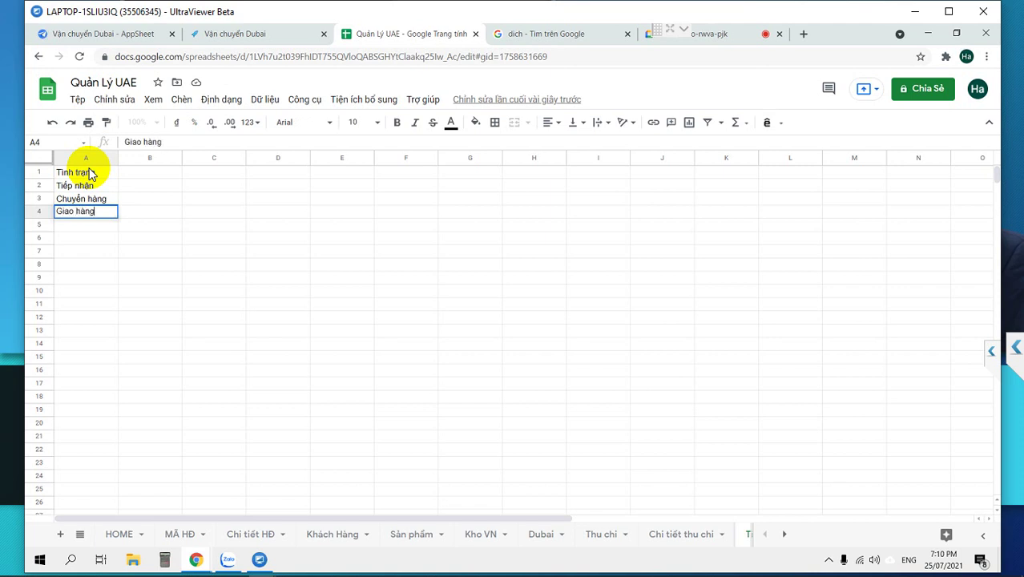
{"action": "key", "text": "Return"}
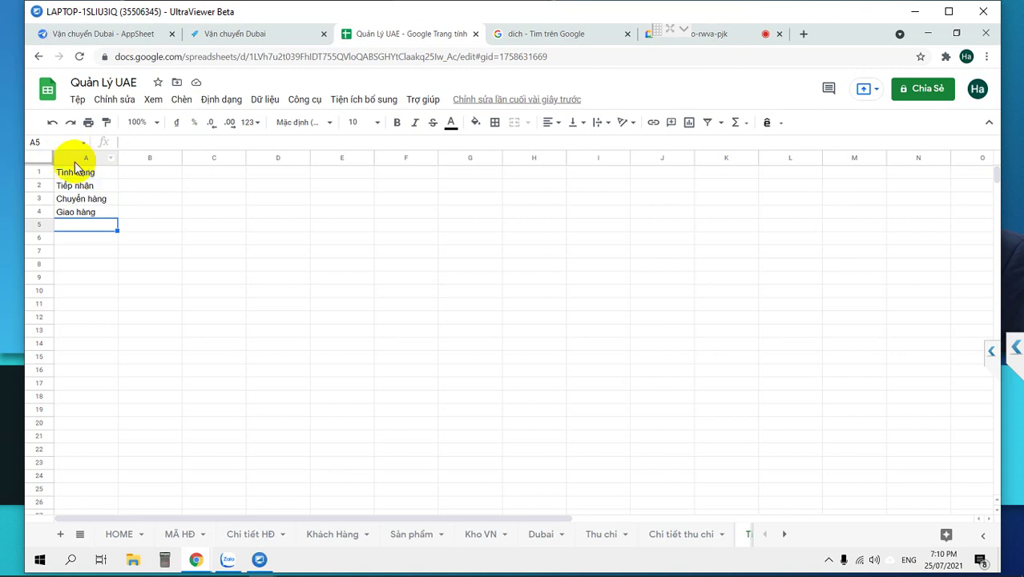
Narrow column A, copy Giao hàng into A5 and overwrite A4 with Nhận hàng.
{"action": "left_click_drag", "start_coordinate": [117, 157], "coordinate": [110, 157]}
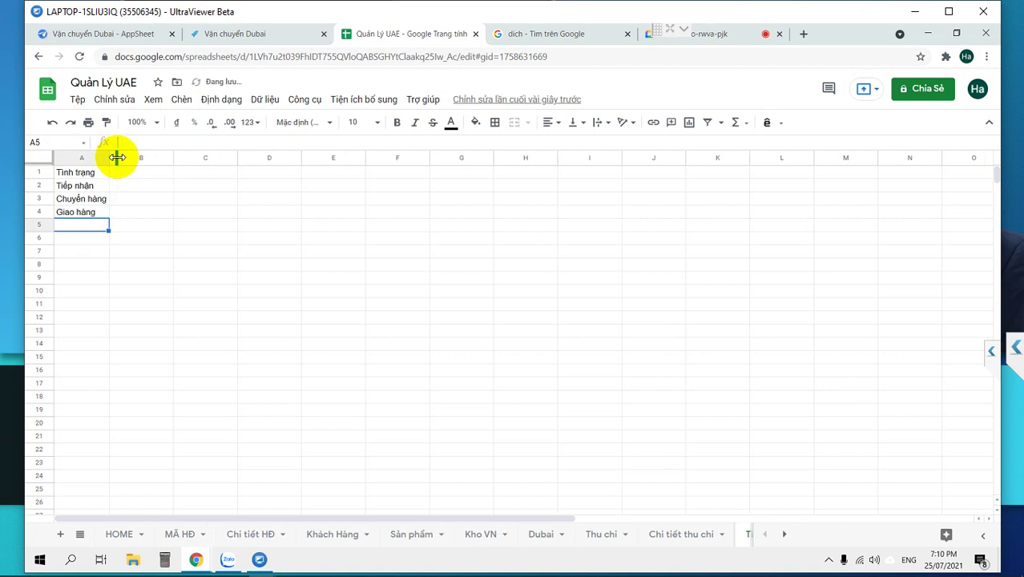
{"action": "key", "text": "ctrl+d"}
{"action": "left_click", "coordinate": [70, 213]}
{"action": "type", "text": "Nhận hàng"}
{"action": "key", "text": "Tab"}
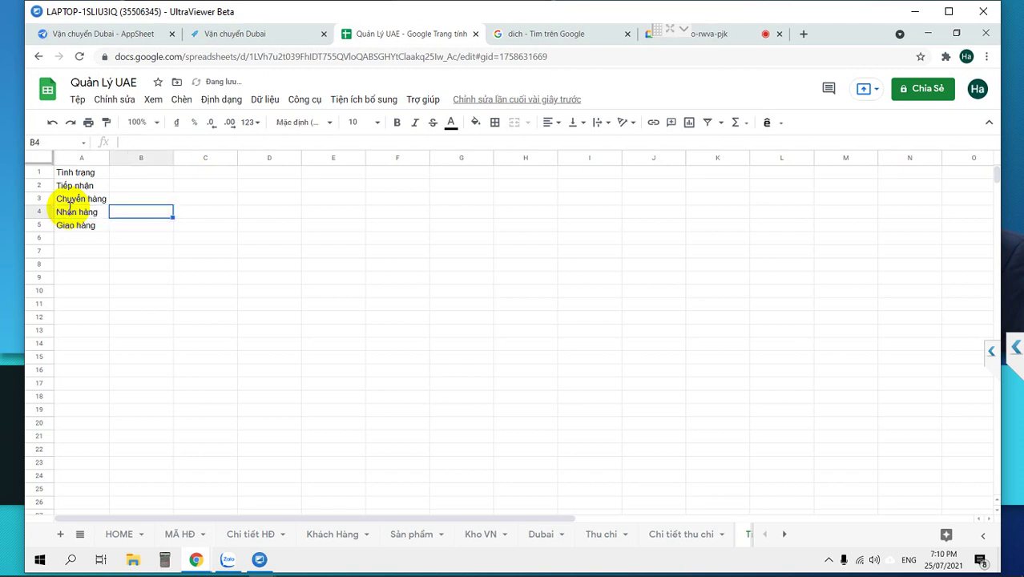
Select the four statuses in A2:A5.
{"action": "key", "text": "Up"}
{"action": "key", "text": "Left"}
{"action": "key", "text": "Up"}
{"action": "key", "text": "Up"}
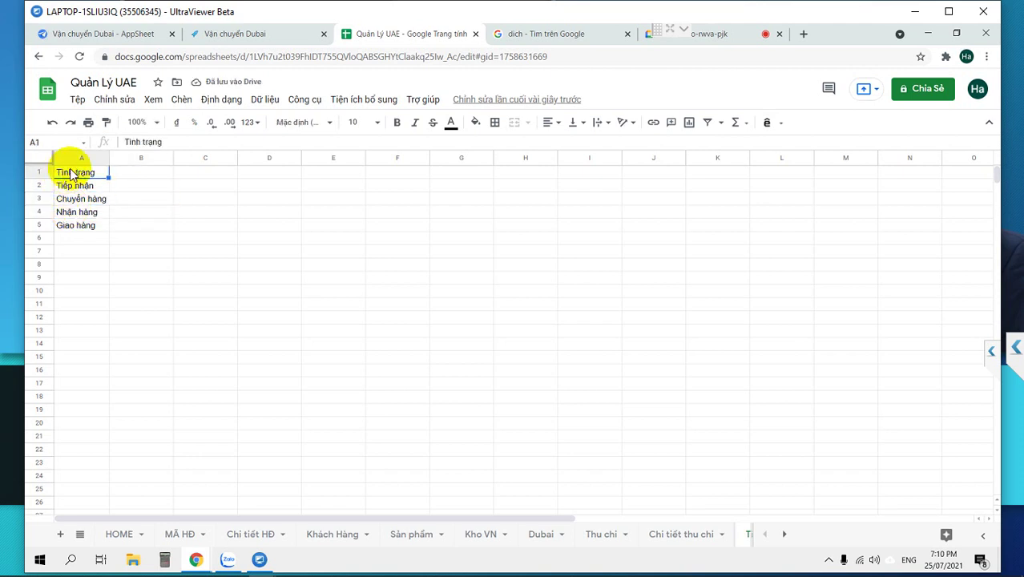
{"action": "left_click", "coordinate": [78, 155]}
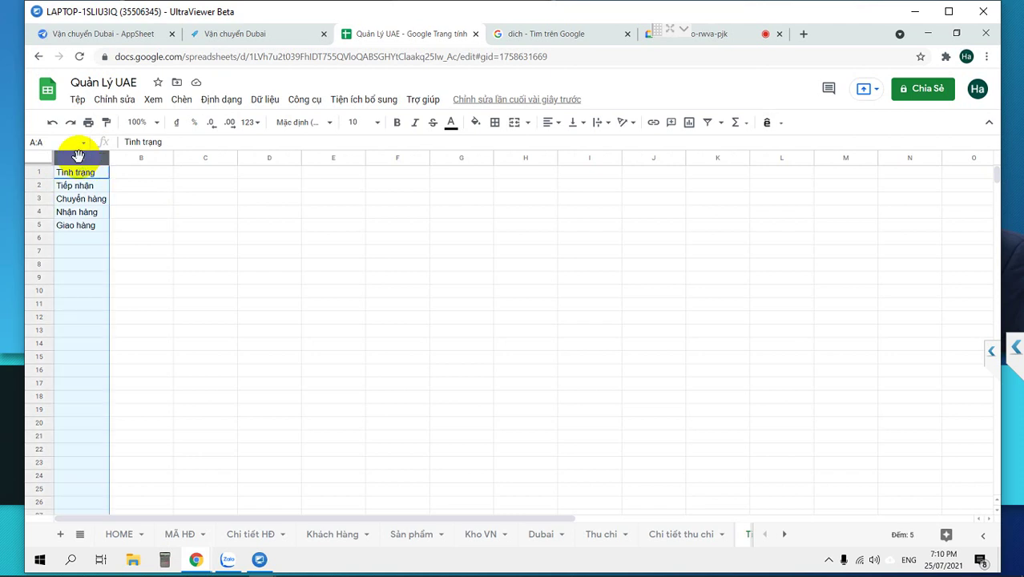
{"action": "left_click", "coordinate": [74, 186]}
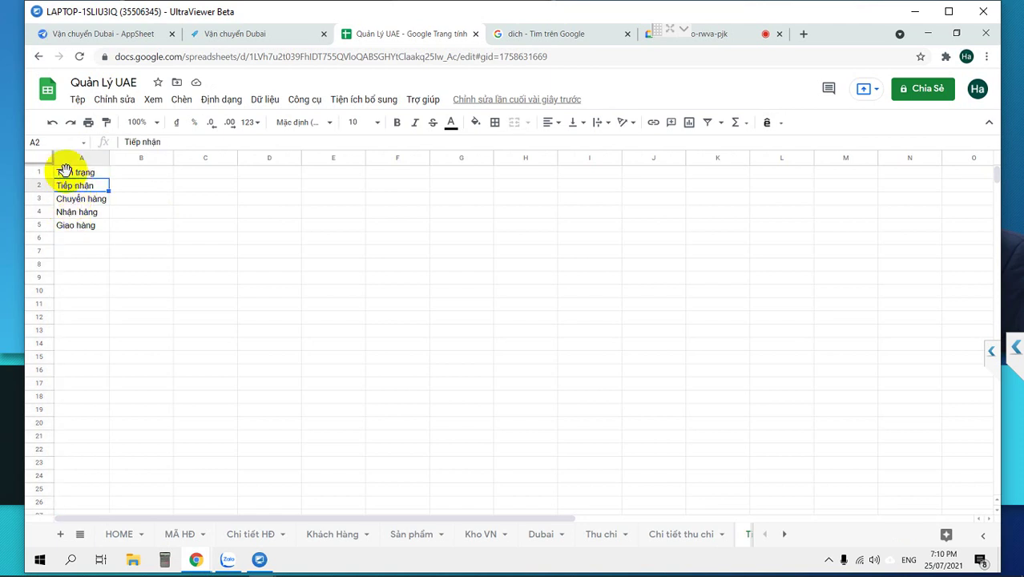
{"action": "triple_click", "coordinate": [68, 189]}
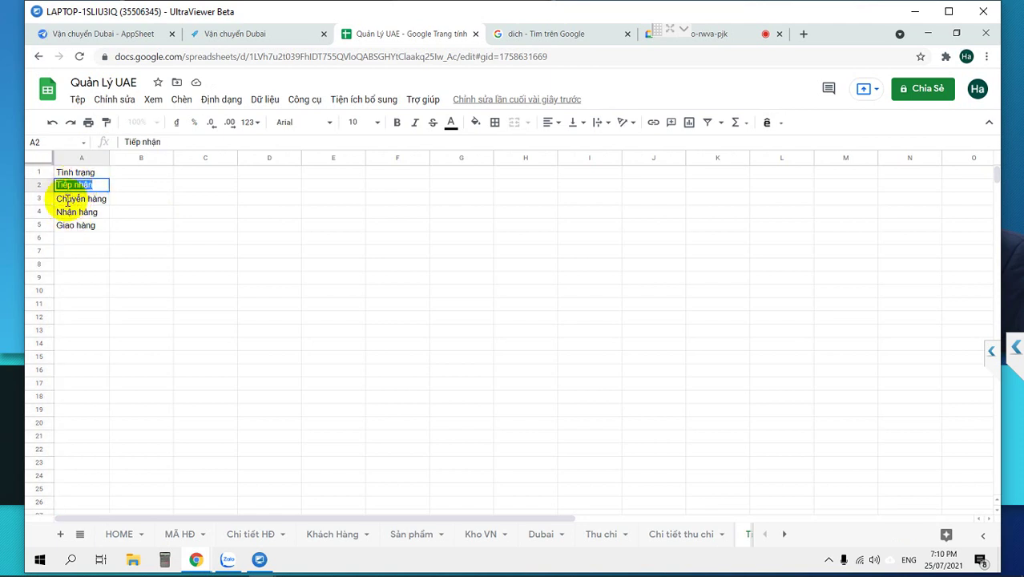
{"action": "left_click", "coordinate": [70, 201]}
{"action": "double_click", "coordinate": [70, 200]}
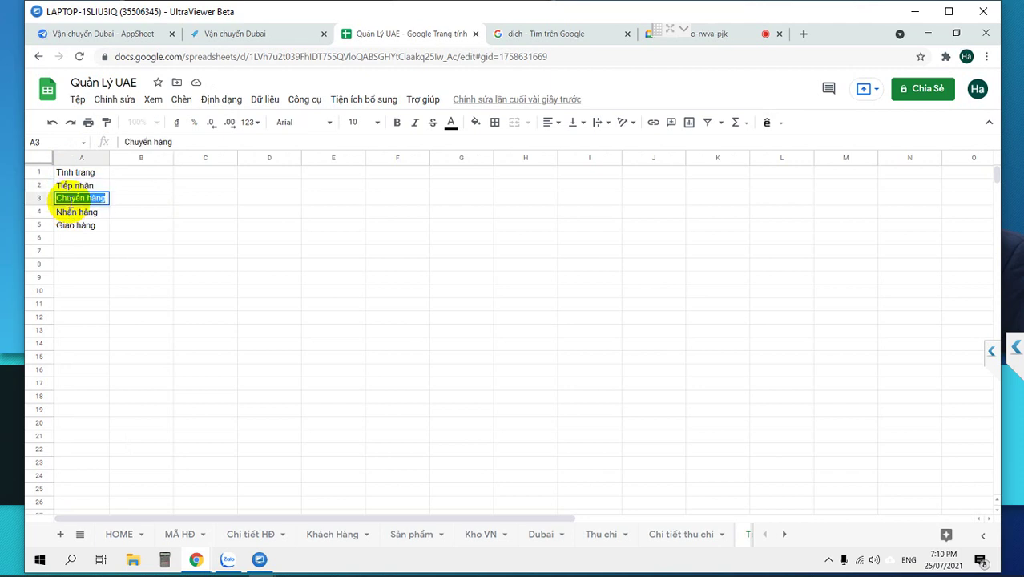
{"action": "left_click", "coordinate": [69, 215]}
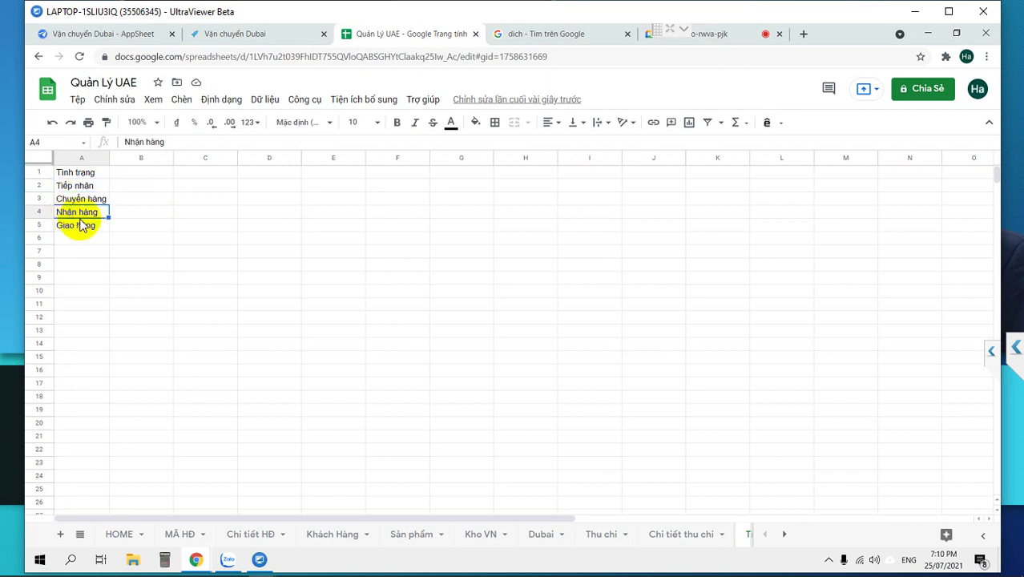
{"action": "left_click_drag", "start_coordinate": [78, 197], "coordinate": [74, 232]}
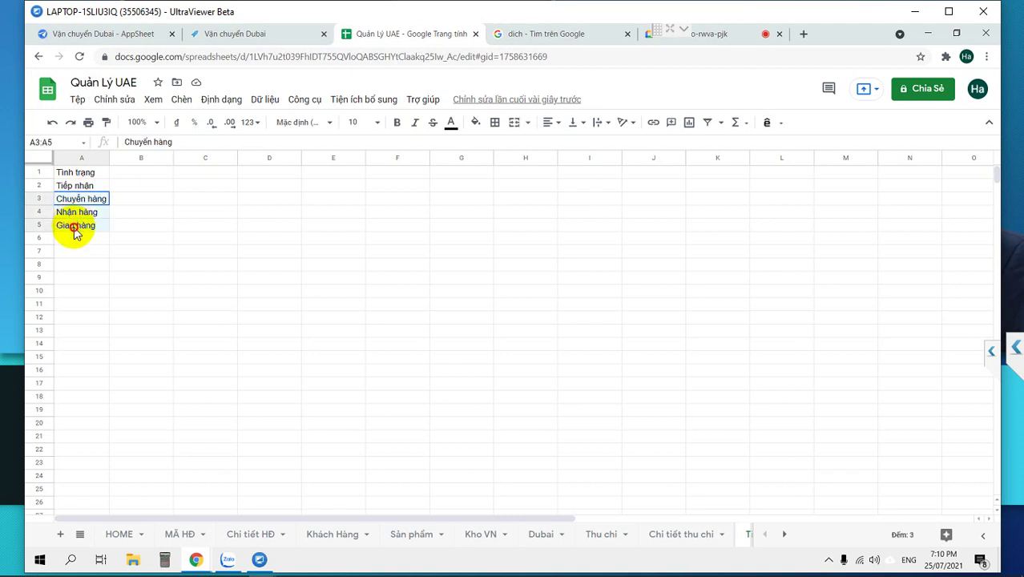
{"action": "left_click_drag", "start_coordinate": [71, 186], "coordinate": [83, 227]}
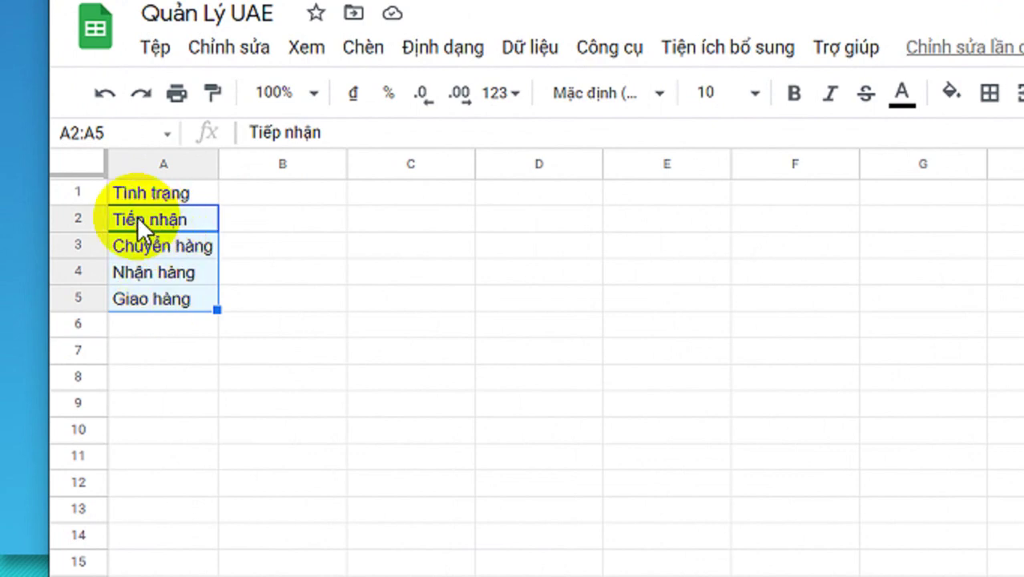
Number the first two statuses as 1- Tiếp nhận and 2- Chuyển hàng.
{"action": "double_click", "coordinate": [137, 218]}
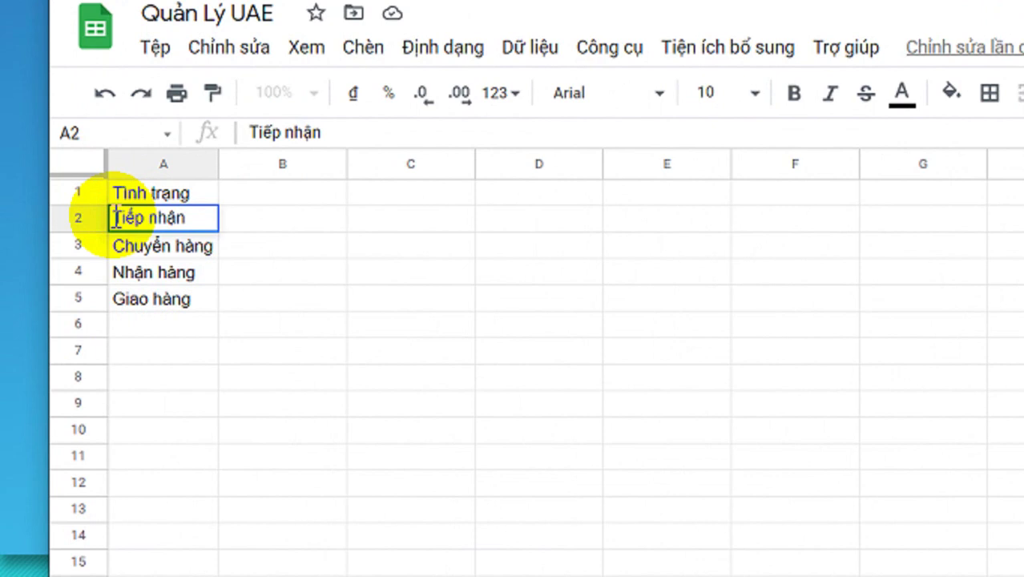
{"action": "type", "text": "1 -"}
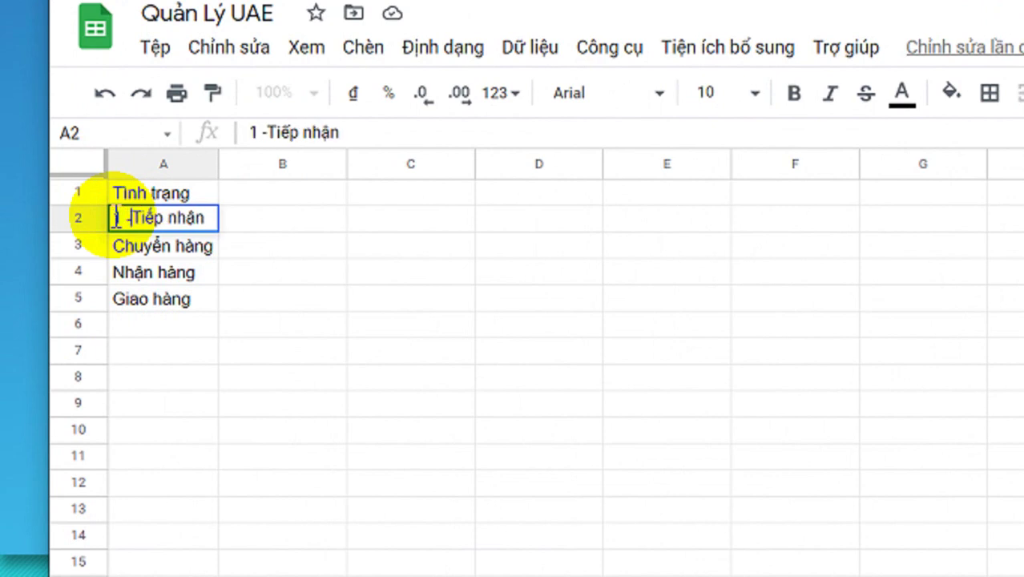
{"action": "key", "text": "Return"}
{"action": "key", "text": "Return"}
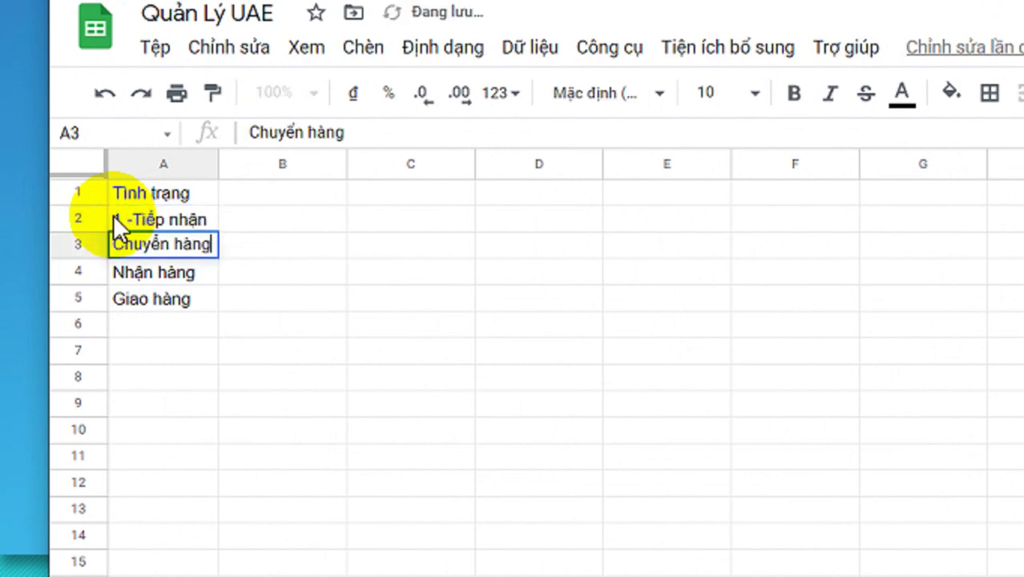
{"action": "type", "text": "2-"}
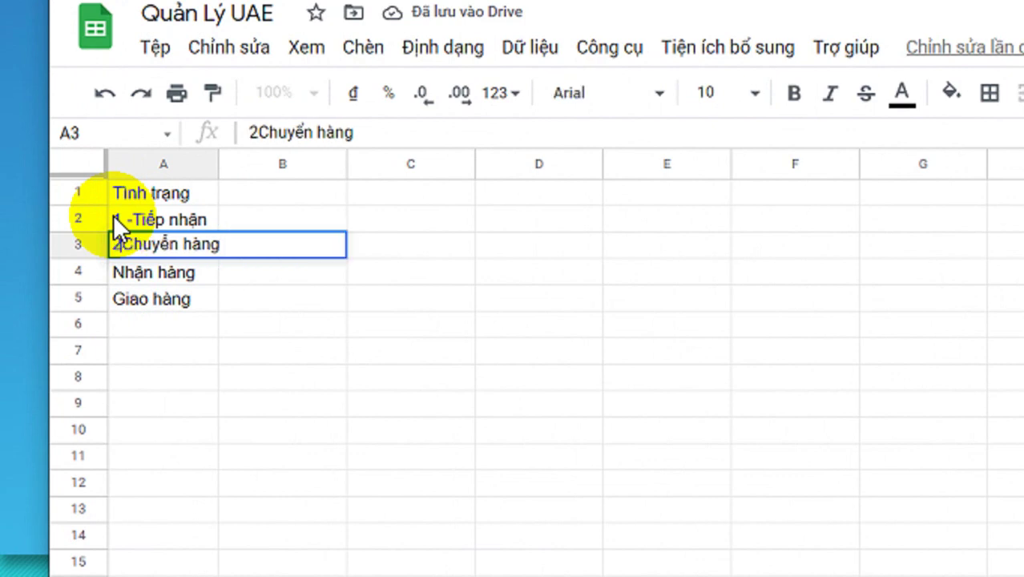
{"action": "key", "text": "Return"}
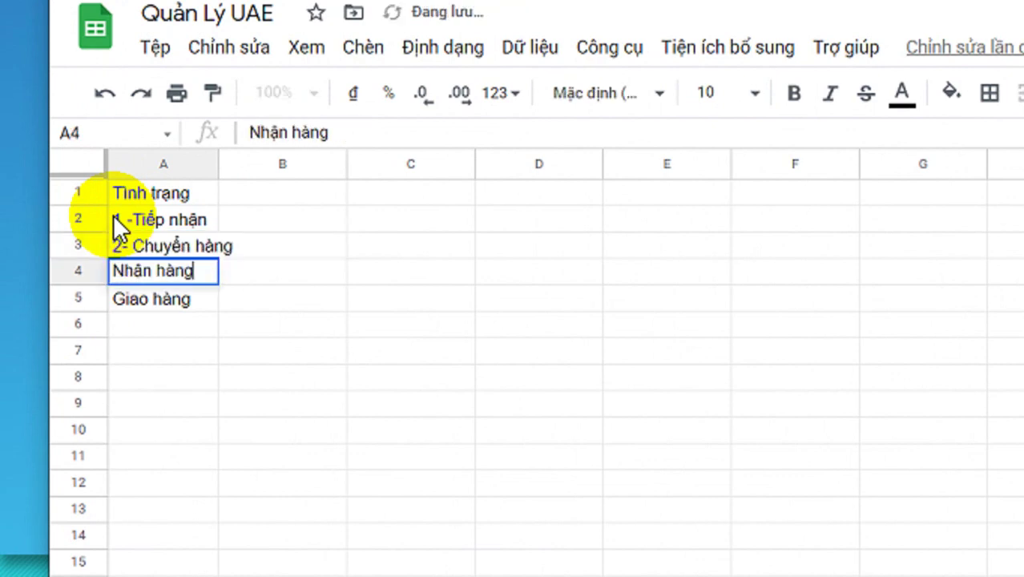
Rename the third status to 3- Nhận hàng.
{"action": "key", "text": "Page_Down"}
{"action": "key", "text": "Page_Down"}
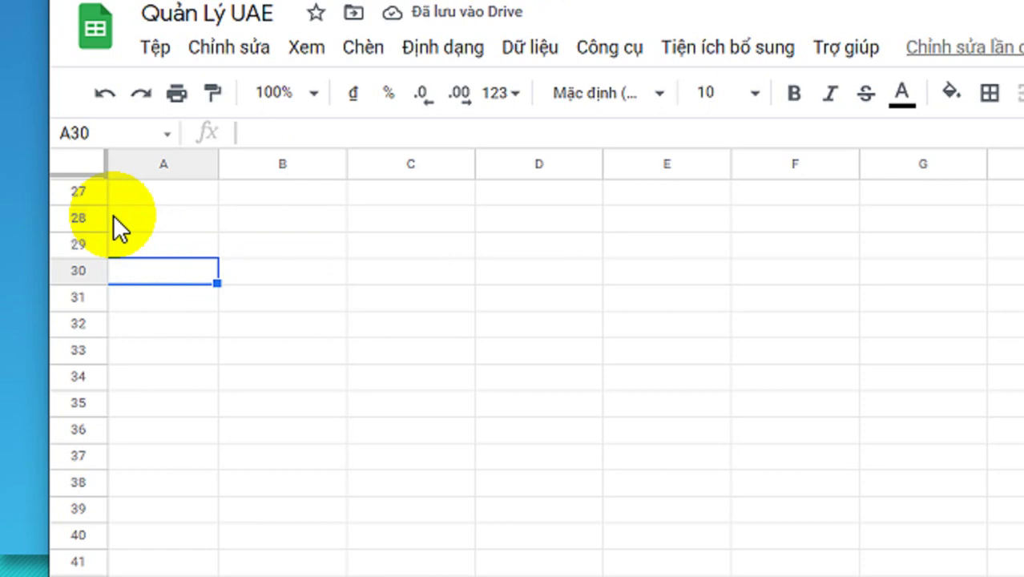
{"action": "key", "text": "ctrl+Up"}
{"action": "key", "text": "Up"}
{"action": "key", "text": "Up"}
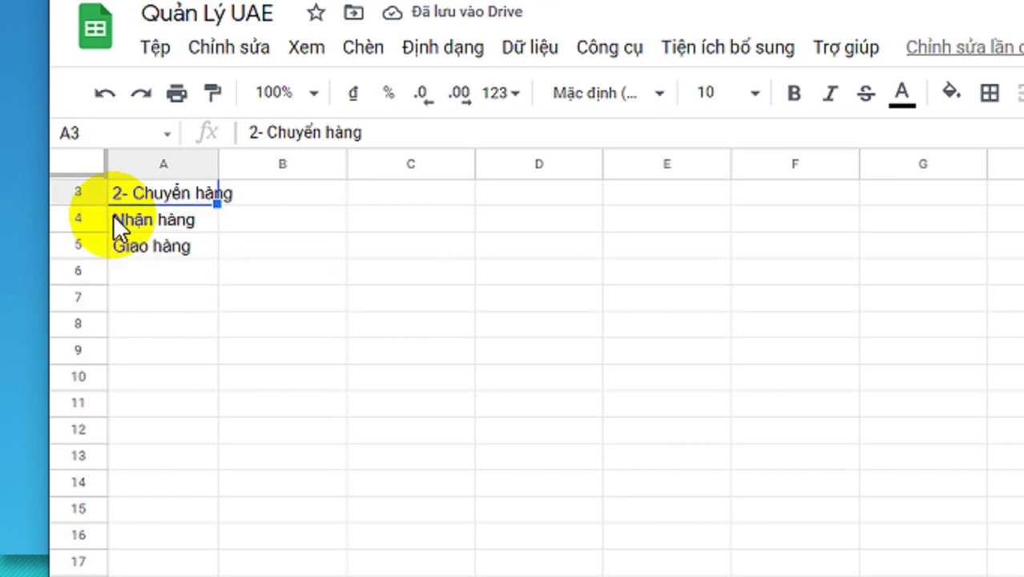
{"action": "key", "text": "Down"}
{"action": "key", "text": "F2"}
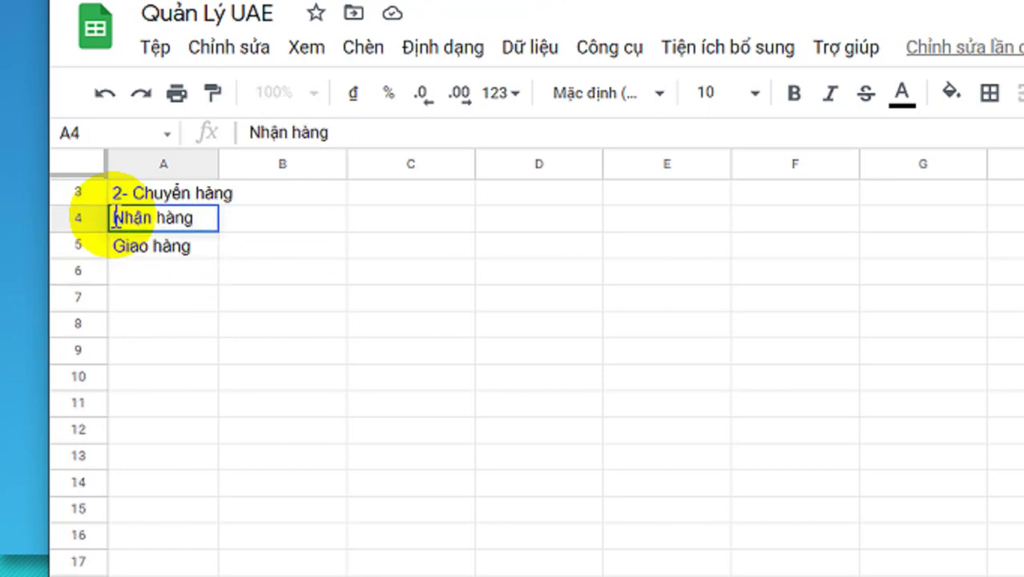
{"action": "key", "text": "Home"}
{"action": "type", "text": "3-"}
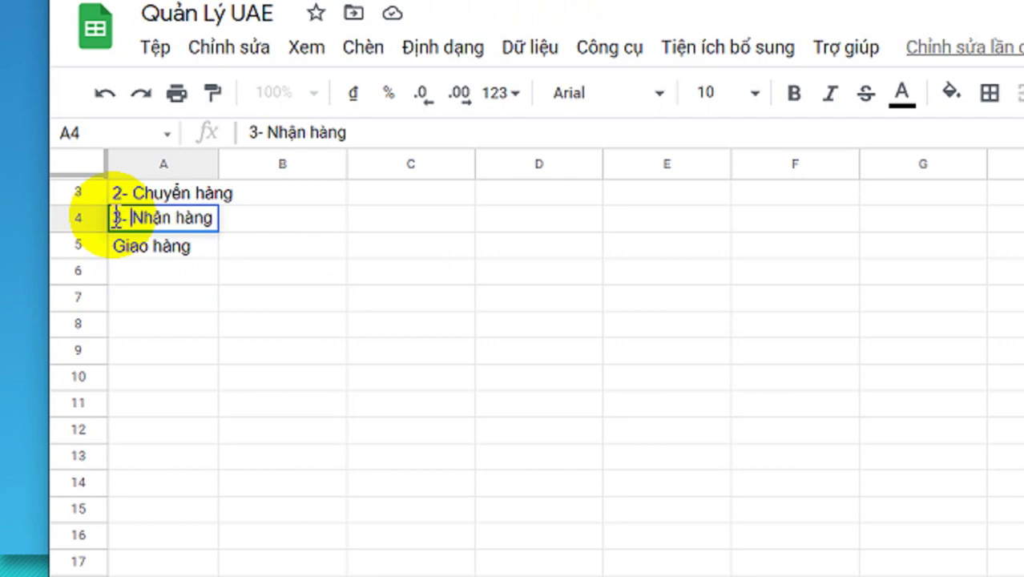
{"action": "key", "text": "Return"}
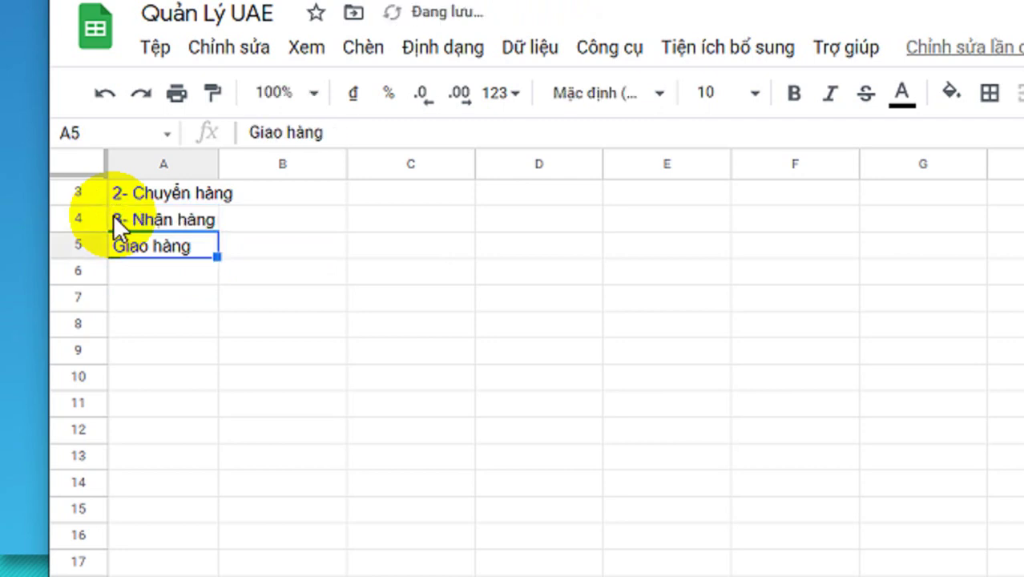
Rename the fourth status to 4- Giao hàng.
{"action": "double_click", "coordinate": [115, 240]}
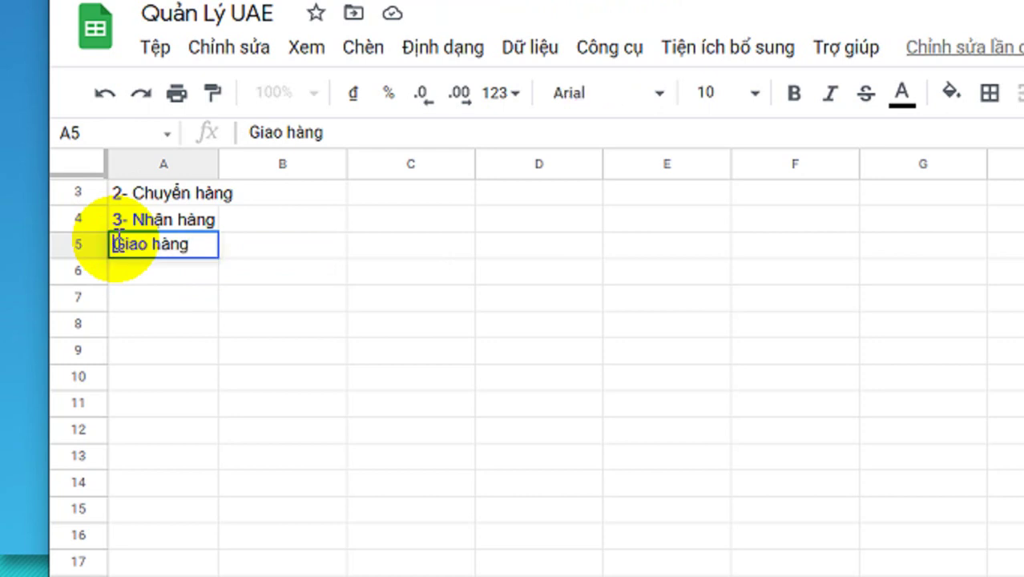
{"action": "type", "text": "4 "}
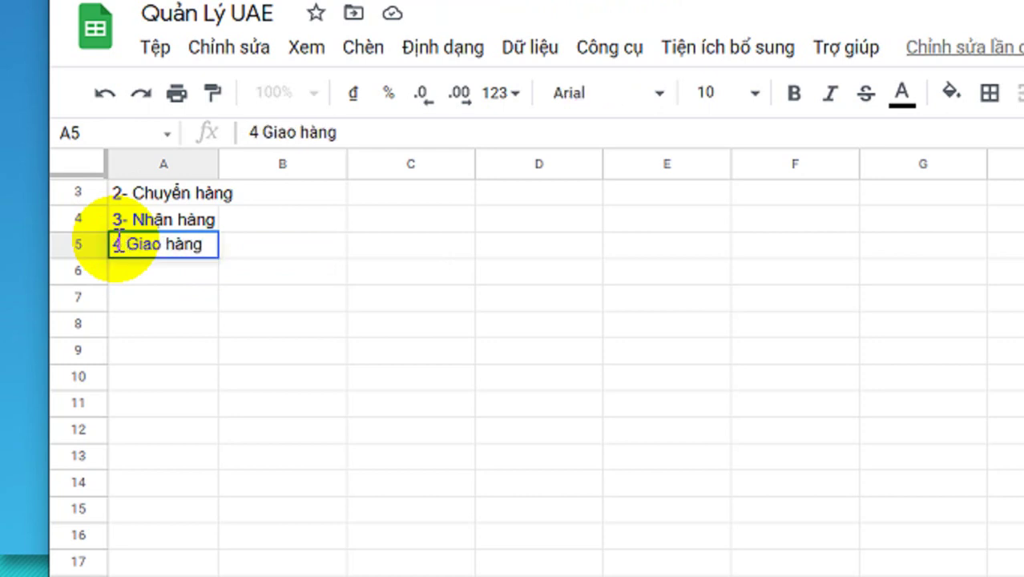
{"action": "type", "text": "-"}
{"action": "key", "text": "BackSpace"}
{"action": "key", "text": "BackSpace"}
{"action": "type", "text": "-"}
{"action": "key", "text": "Return"}
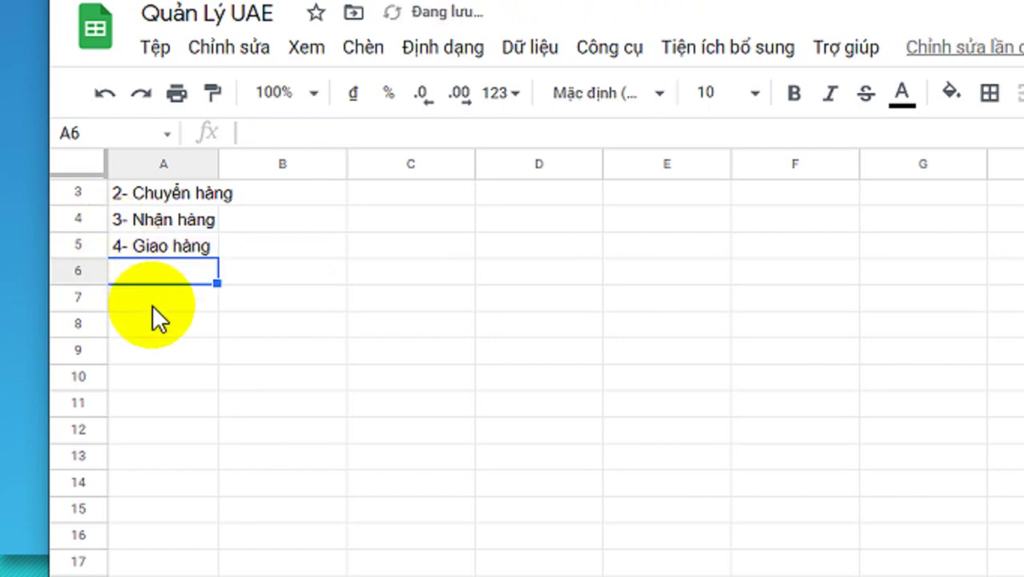
Fix the spacing of '1- Tiếp nhận' and select the Tình trạng column.
{"action": "scroll", "coordinate": [152, 301], "scroll_direction": "up", "scroll_amount": 1}
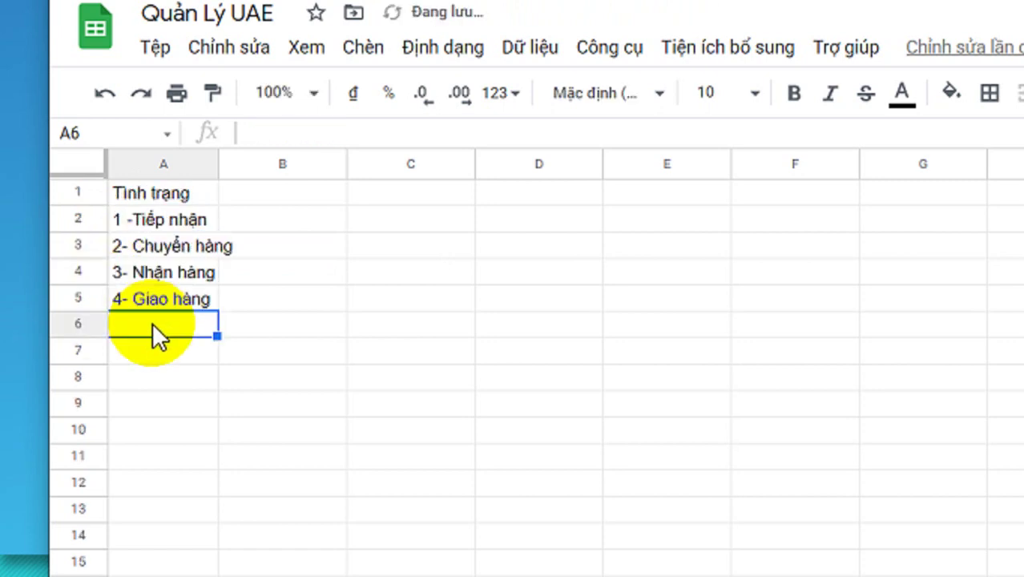
{"action": "left_click", "coordinate": [123, 222]}
{"action": "double_click", "coordinate": [123, 221]}
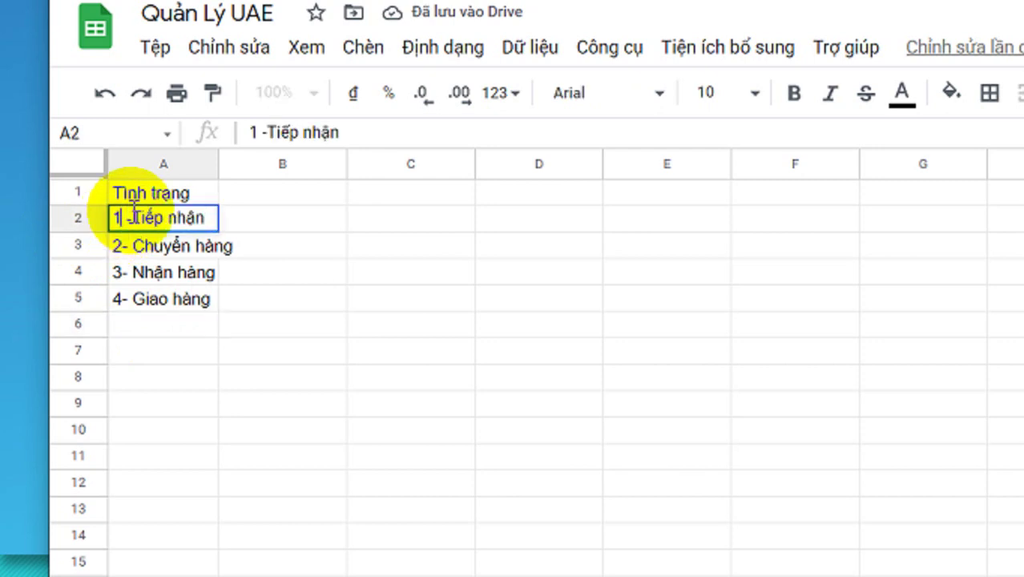
{"action": "key", "text": "Delete"}
{"action": "key", "text": "Return"}
{"action": "left_click", "coordinate": [217, 355]}
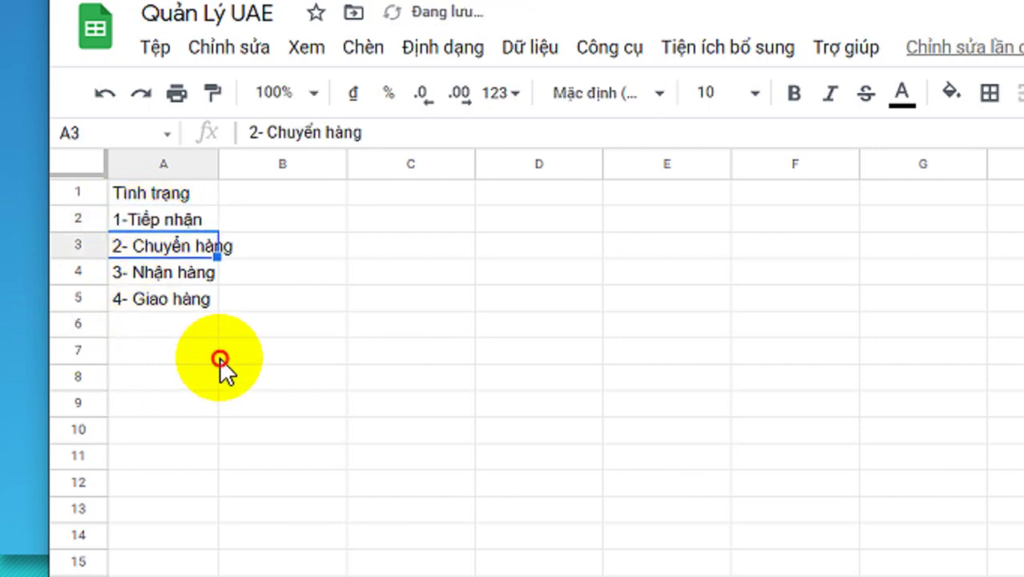
{"action": "double_click", "coordinate": [125, 212]}
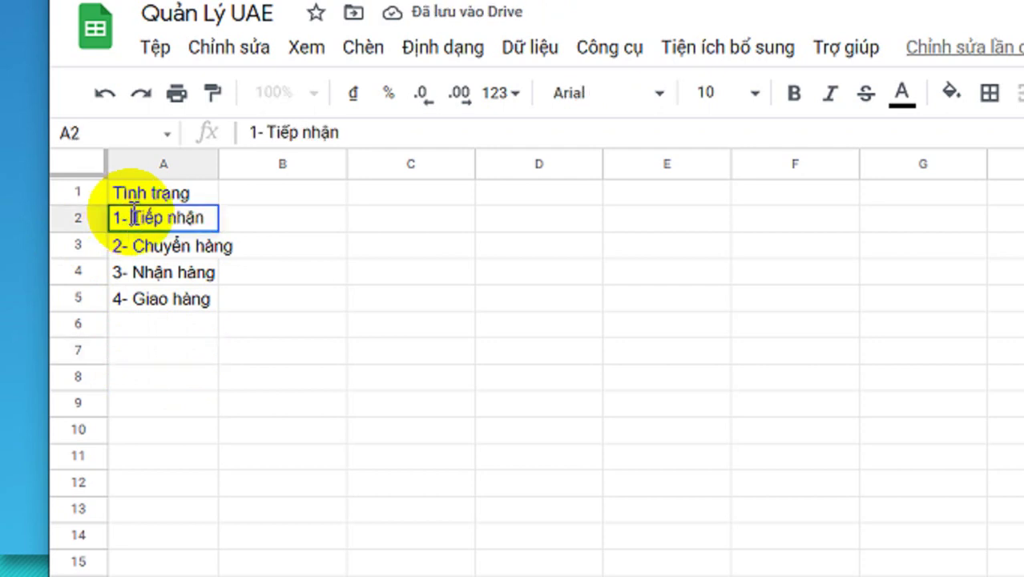
{"action": "key", "text": "Return"}
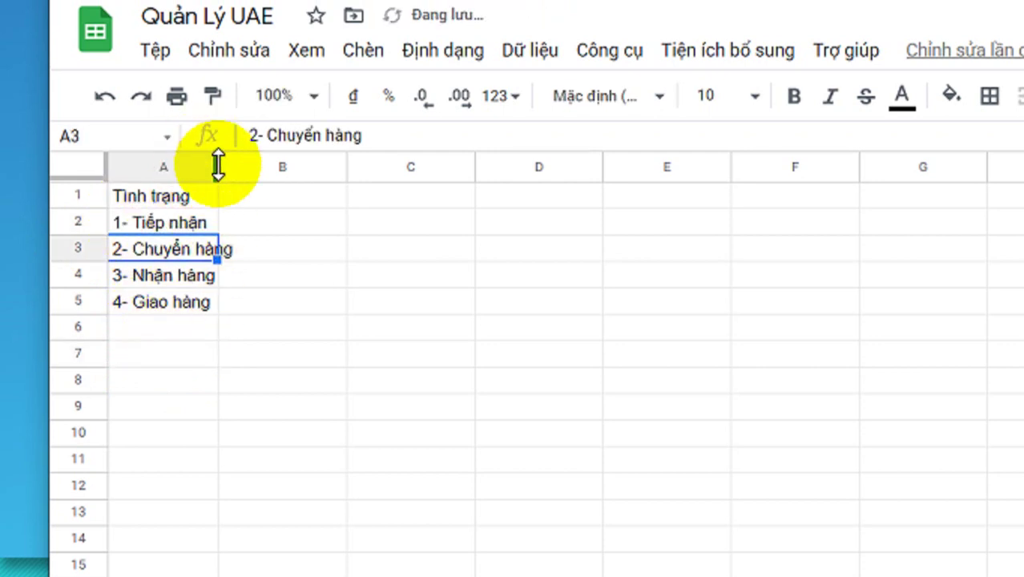
{"action": "left_click", "coordinate": [209, 165]}
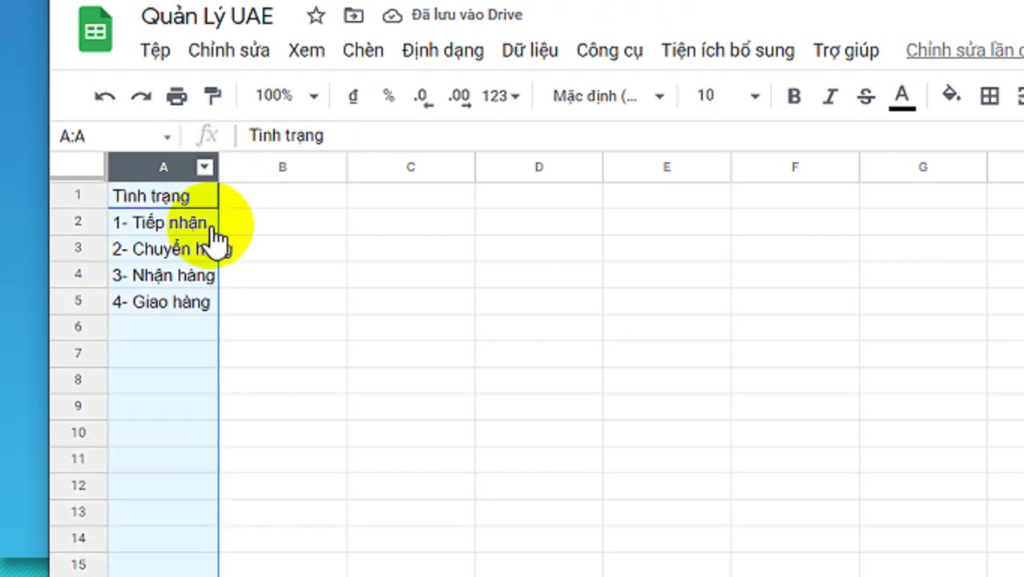
{"action": "left_click", "coordinate": [821, 330]}
{"action": "left_click", "coordinate": [867, 270]}
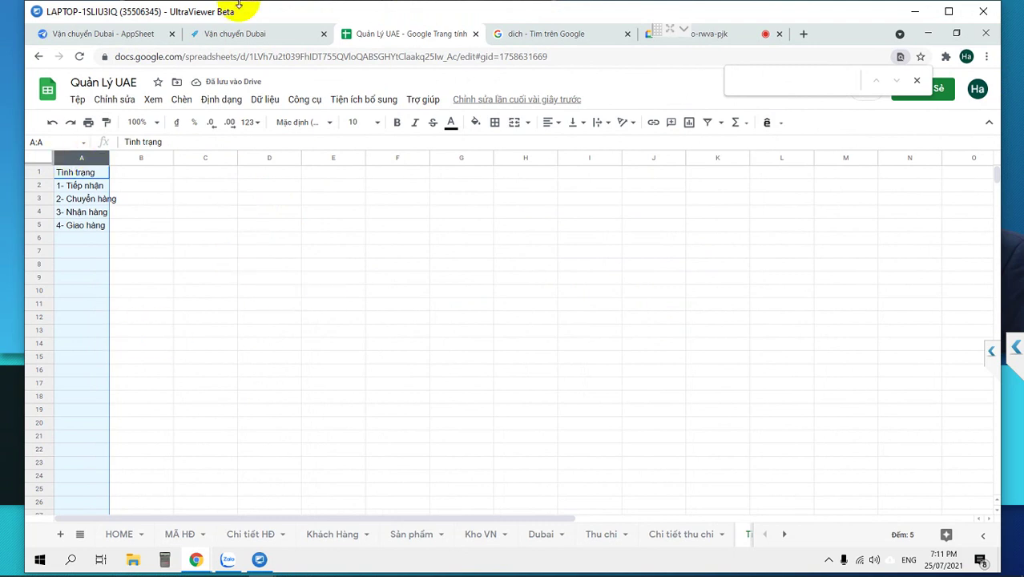
Go to the Vận chuyển Dubai AppSheet editor's Data page and reload it.
{"action": "left_click", "coordinate": [103, 35]}
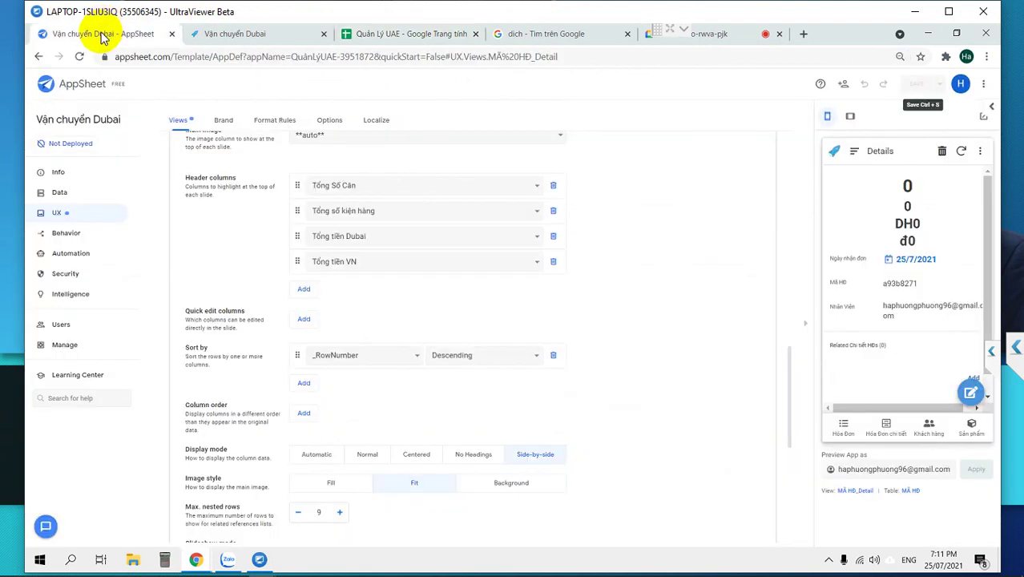
{"action": "left_click", "coordinate": [70, 196]}
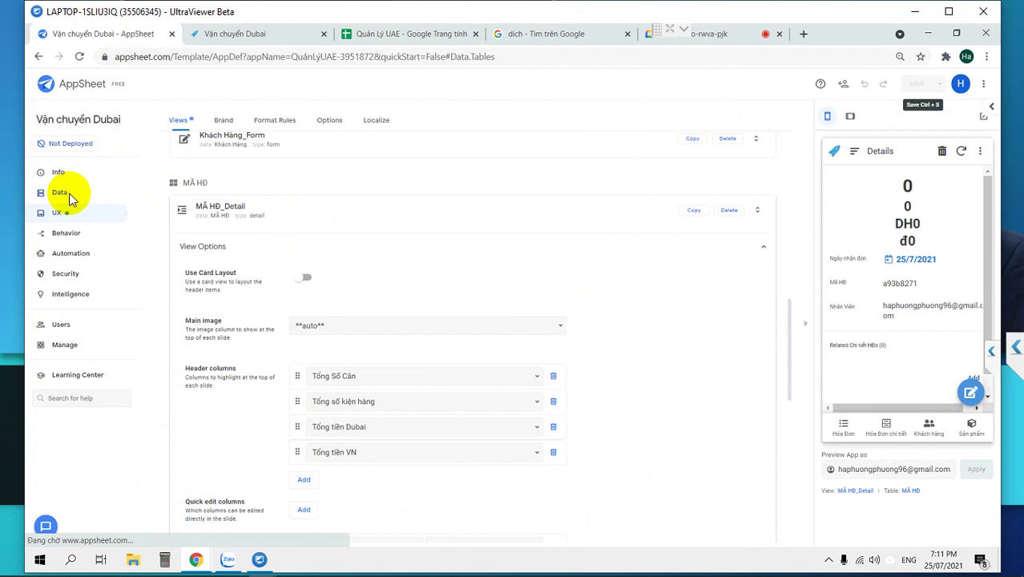
{"action": "left_click", "coordinate": [81, 57]}
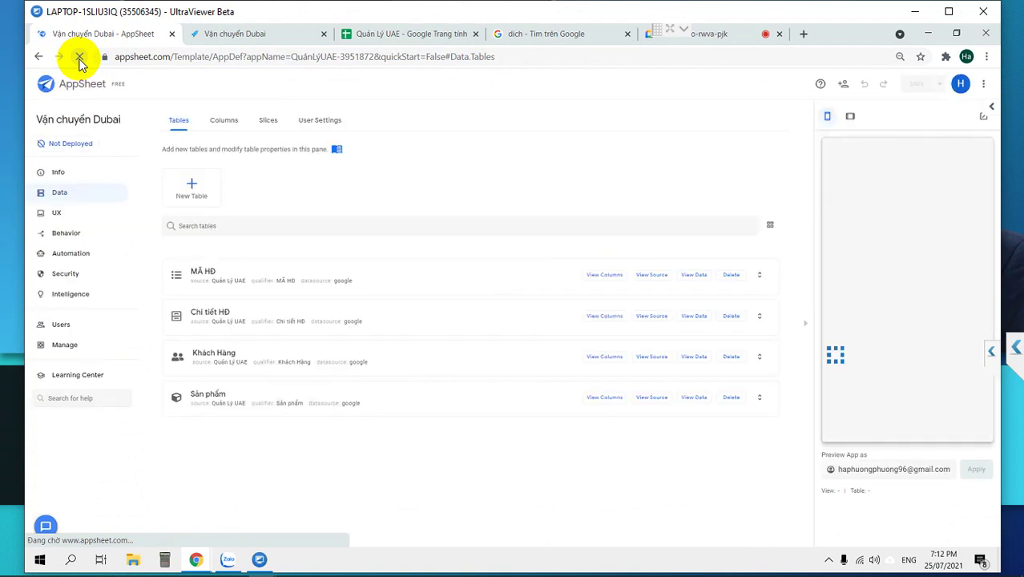
Browse the New Table quick actions, then close the dialog without adding.
{"action": "left_click", "coordinate": [187, 197]}
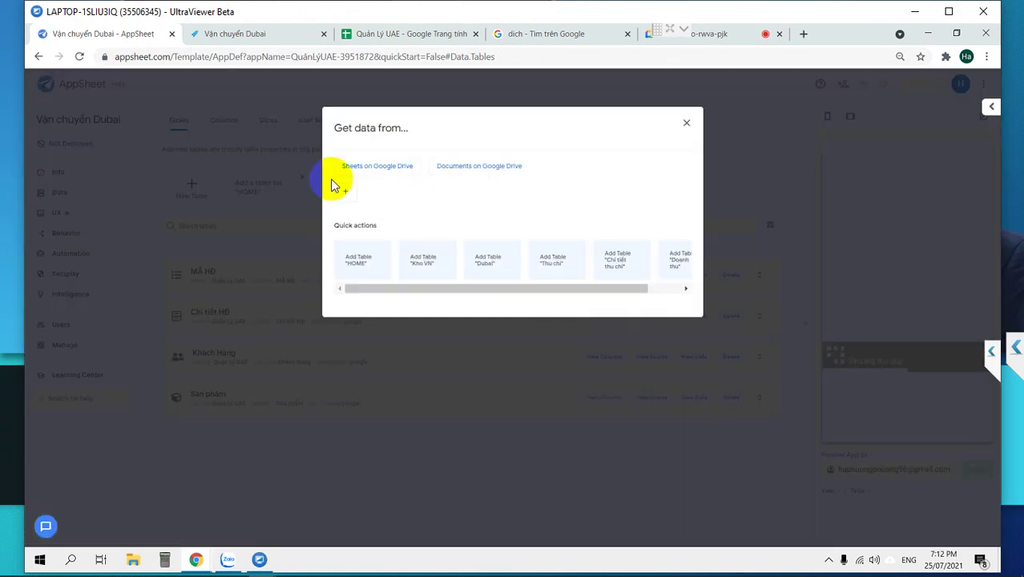
{"action": "left_click", "coordinate": [571, 294]}
{"action": "left_click_drag", "start_coordinate": [571, 294], "coordinate": [664, 262]}
{"action": "left_click", "coordinate": [684, 126]}
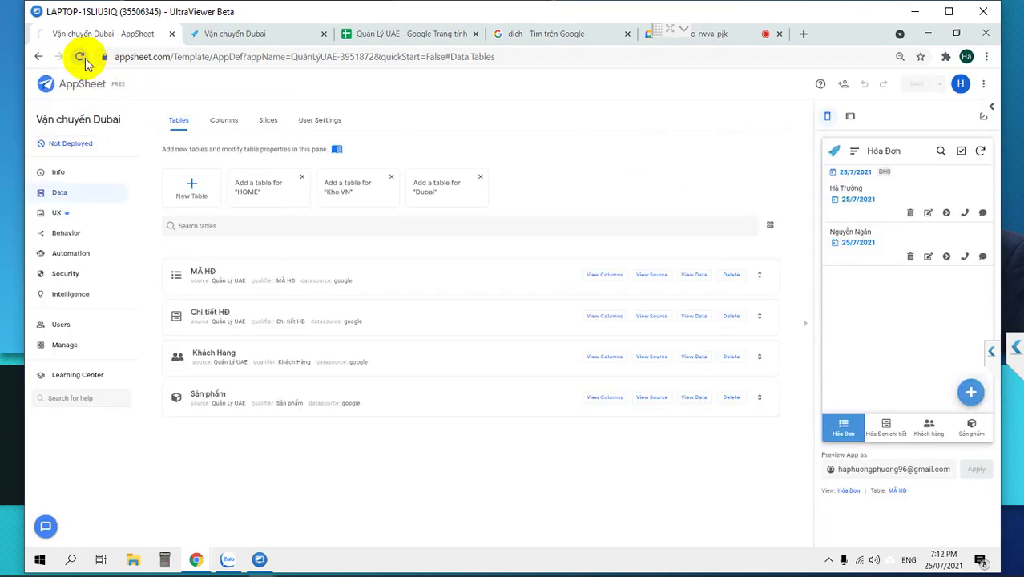
{"action": "left_click", "coordinate": [411, 35]}
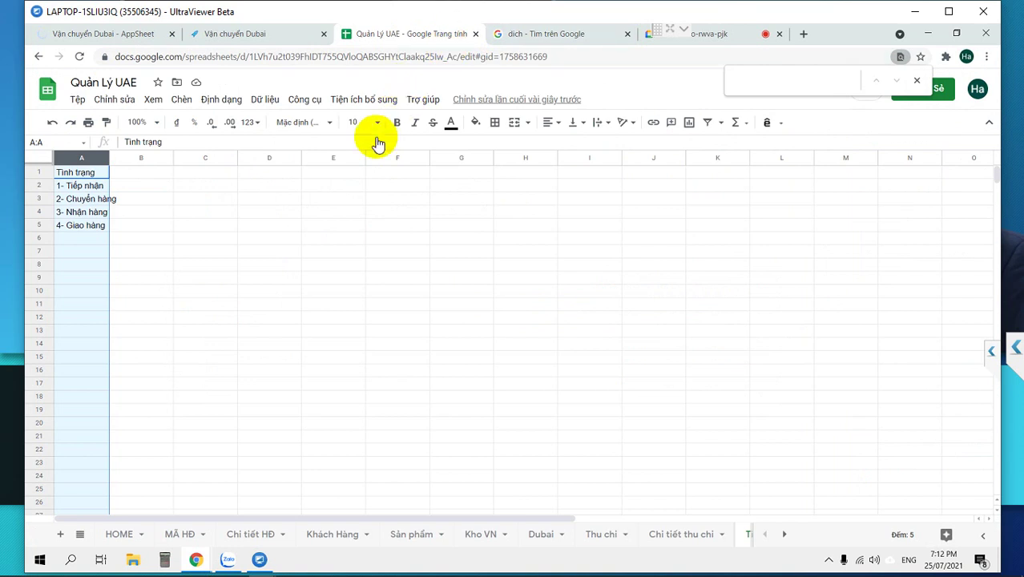
{"action": "left_click", "coordinate": [343, 290]}
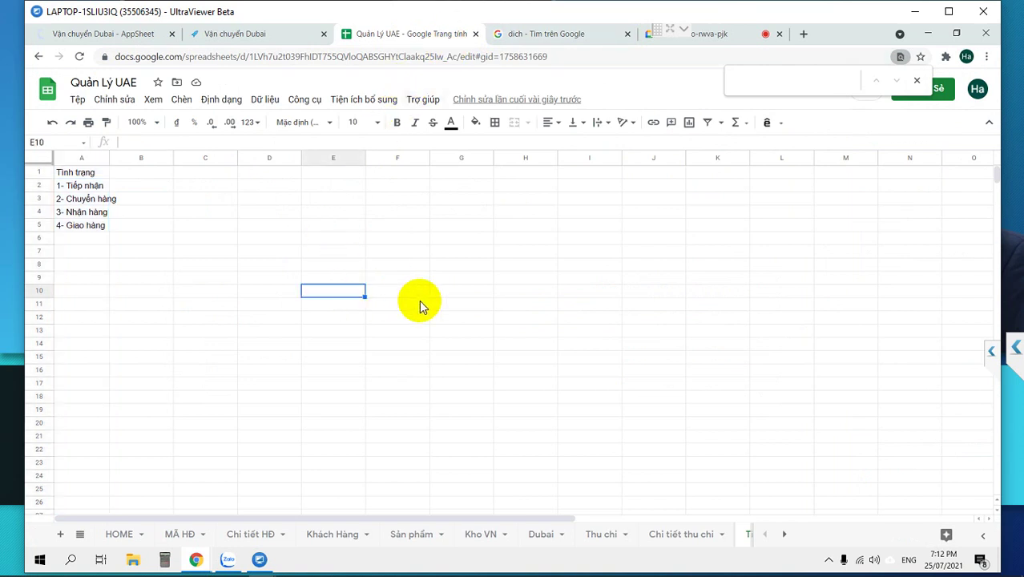
{"action": "left_click", "coordinate": [126, 34]}
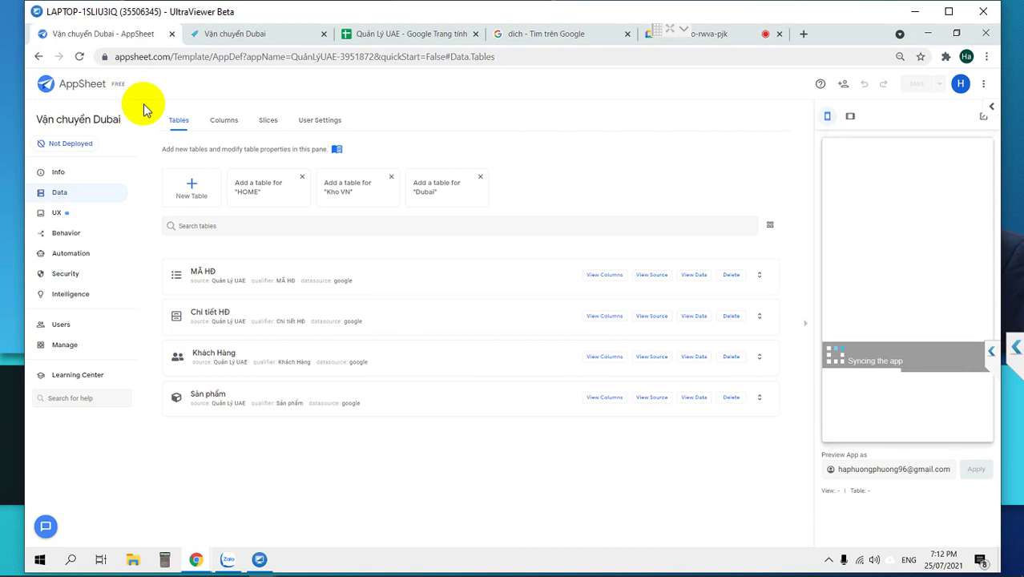
{"action": "left_click", "coordinate": [192, 183]}
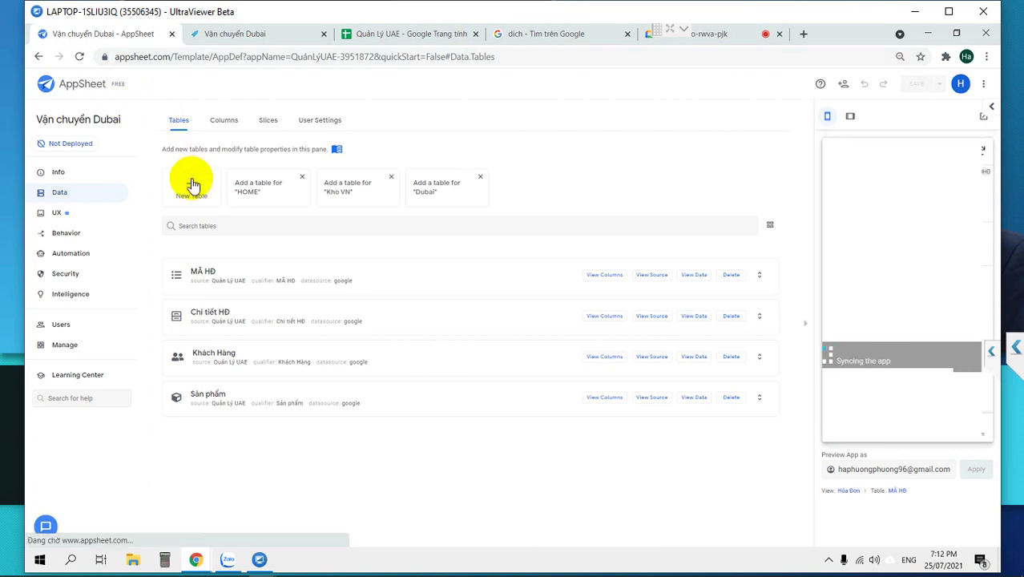
Add the Tình trạng sheet as a read-only table via its quick action.
{"action": "left_click_drag", "start_coordinate": [370, 296], "coordinate": [415, 295]}
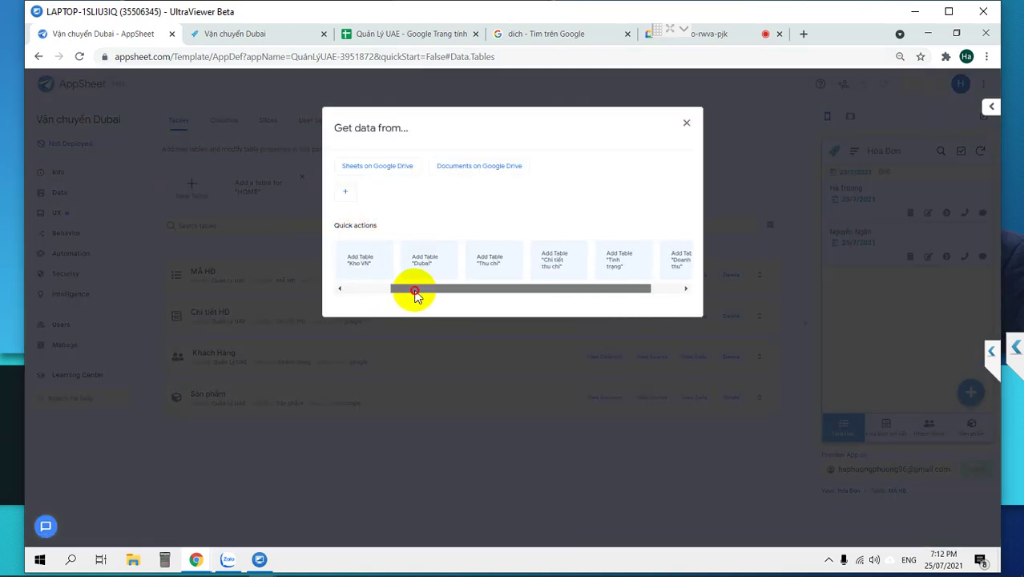
{"action": "left_click", "coordinate": [618, 258]}
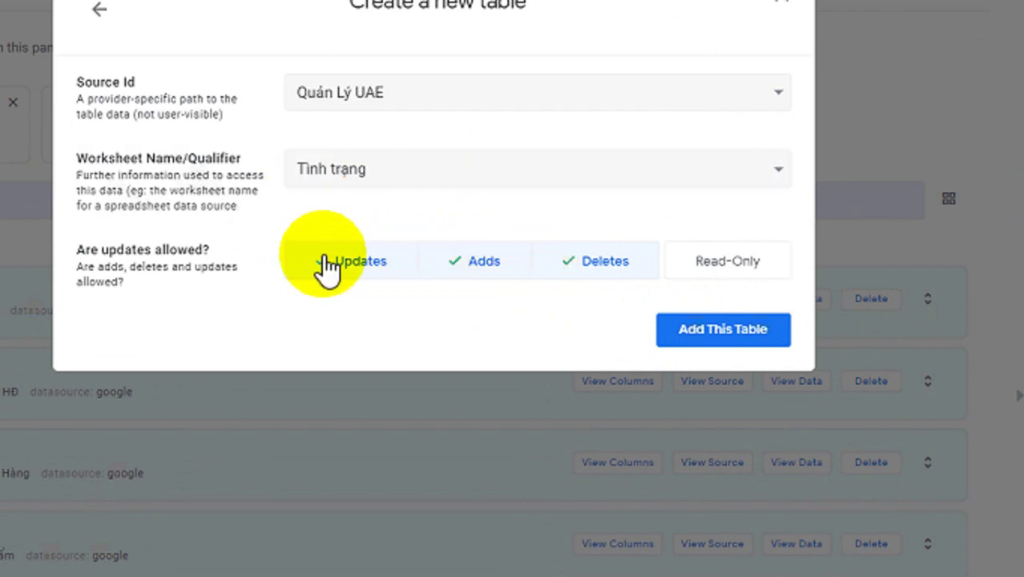
{"action": "left_click", "coordinate": [724, 264]}
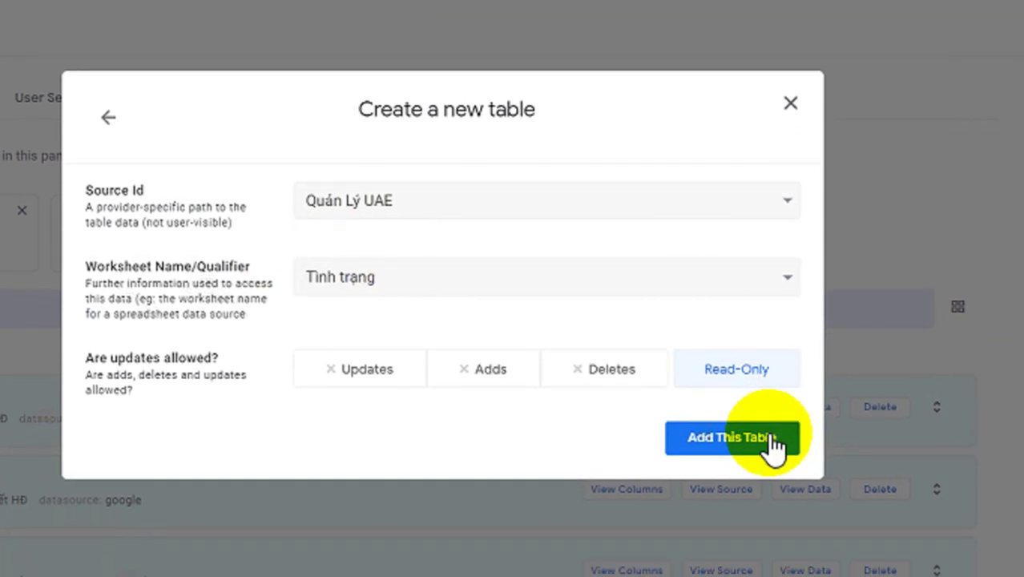
{"action": "left_click", "coordinate": [829, 503]}
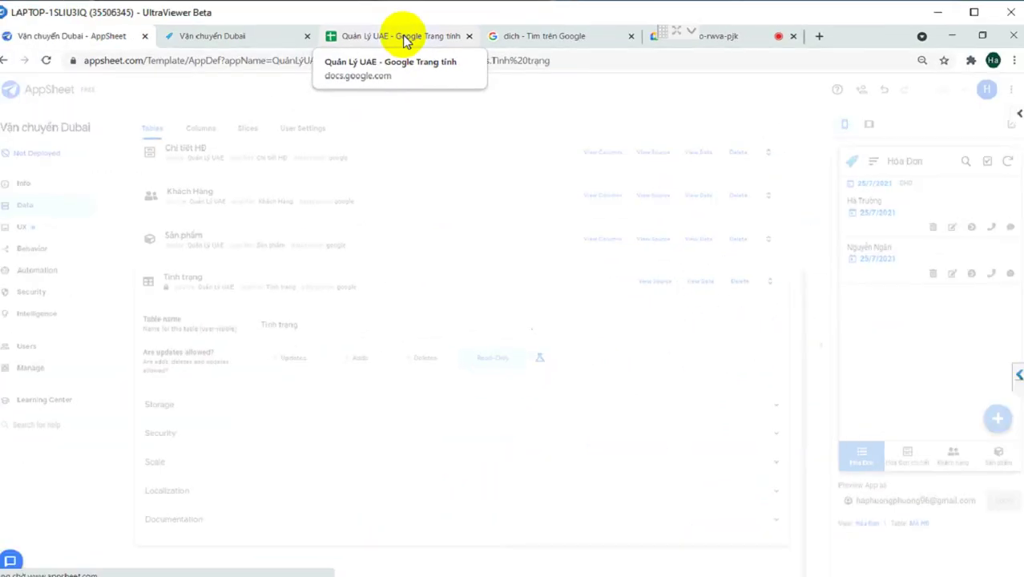
Inspect the MÃ HĐ sheet's empty Trạng thái column K in Google Sheets.
{"action": "left_click", "coordinate": [402, 35]}
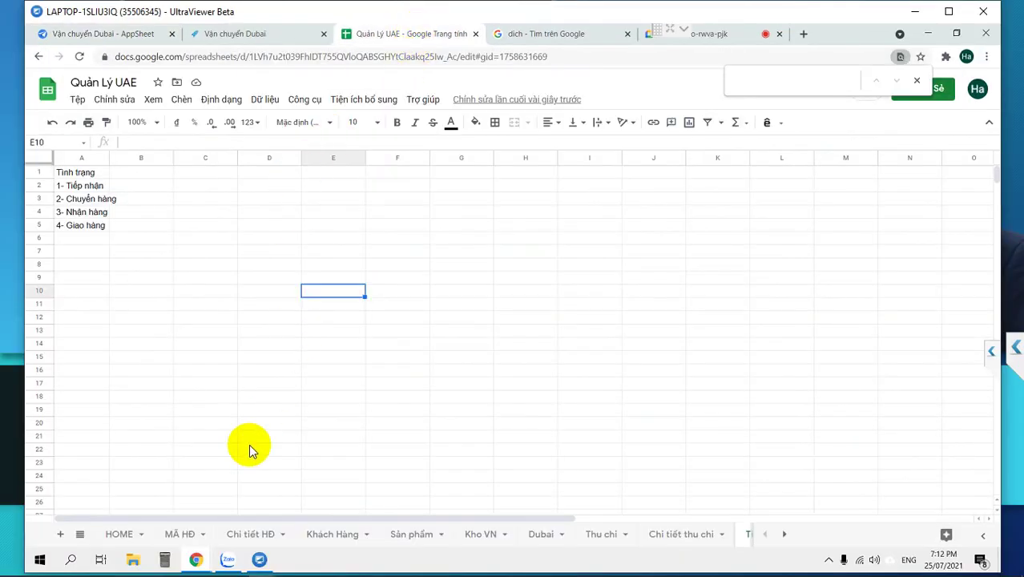
{"action": "left_click", "coordinate": [181, 535]}
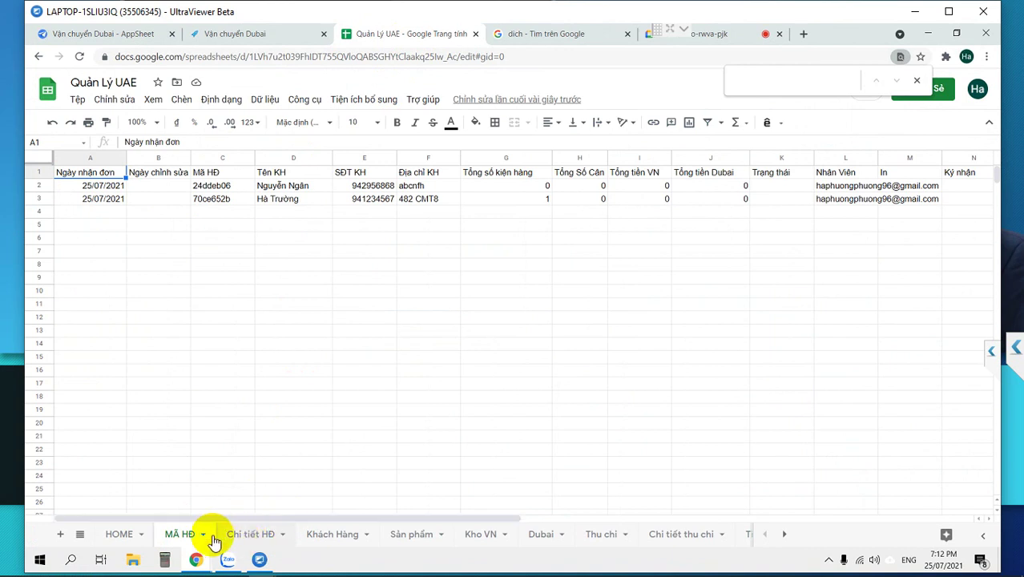
{"action": "left_click", "coordinate": [562, 185]}
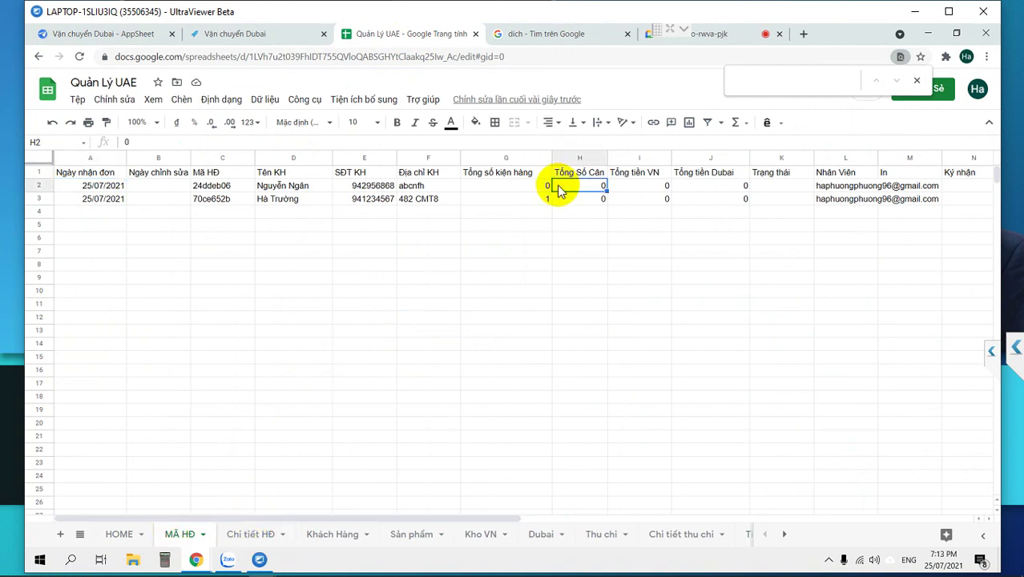
{"action": "left_click", "coordinate": [771, 188]}
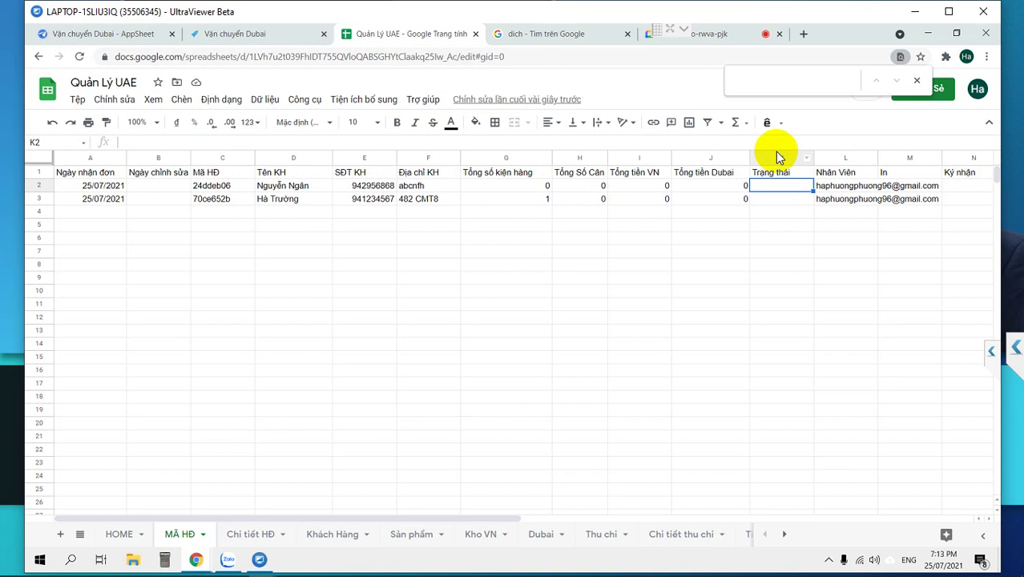
{"action": "left_click", "coordinate": [776, 157]}
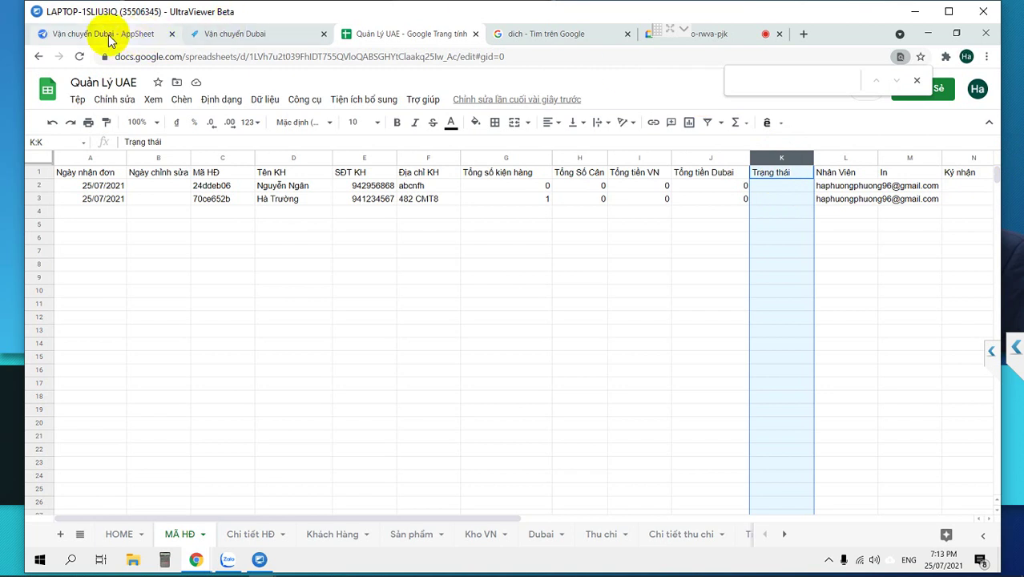
{"action": "left_click", "coordinate": [108, 35]}
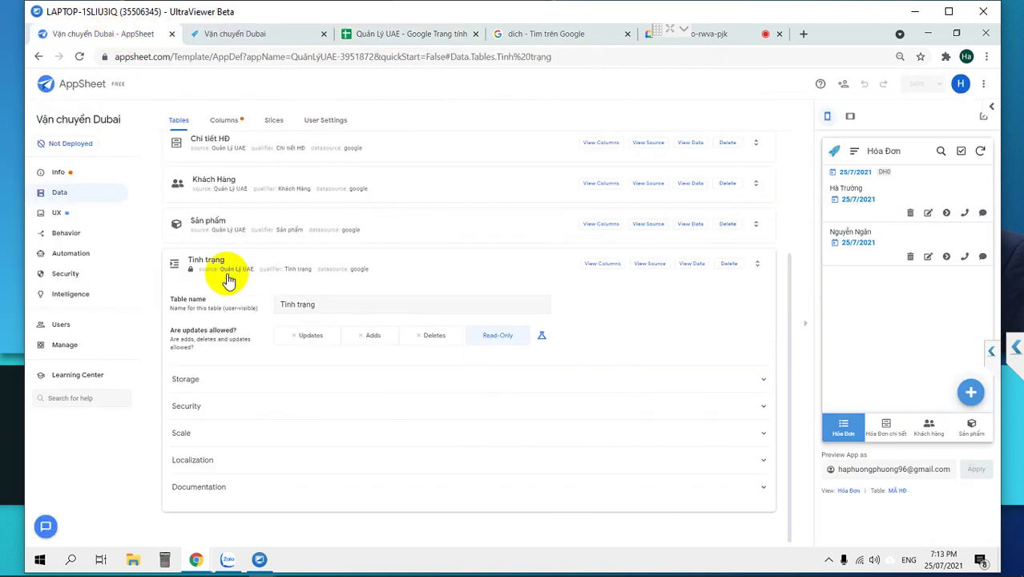
View the MÃ HĐ table's columns with the page zoomed in.
{"action": "scroll", "coordinate": [229, 268], "scroll_direction": "up", "scroll_amount": 3}
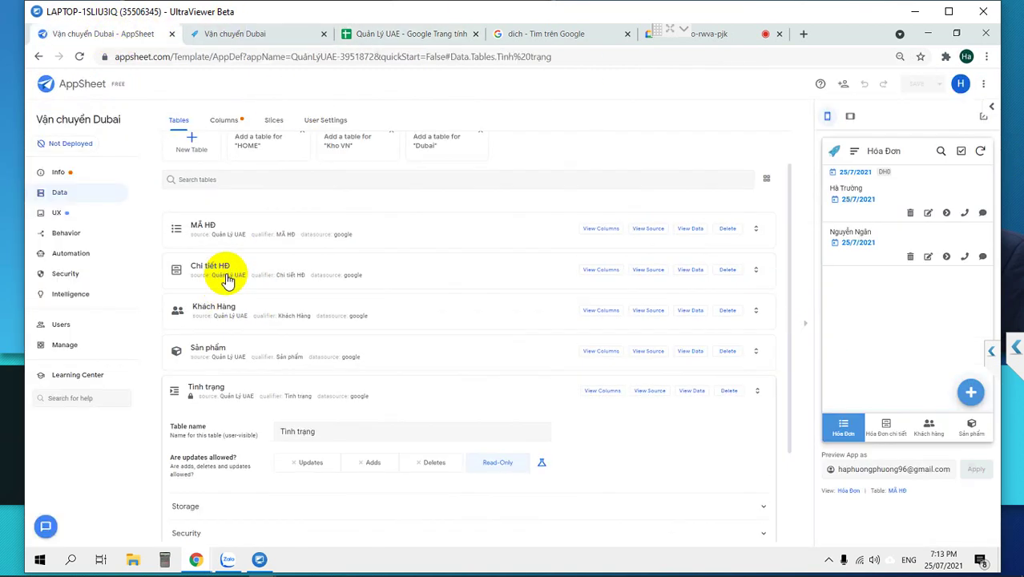
{"action": "left_click", "coordinate": [202, 231]}
{"action": "left_click", "coordinate": [597, 146]}
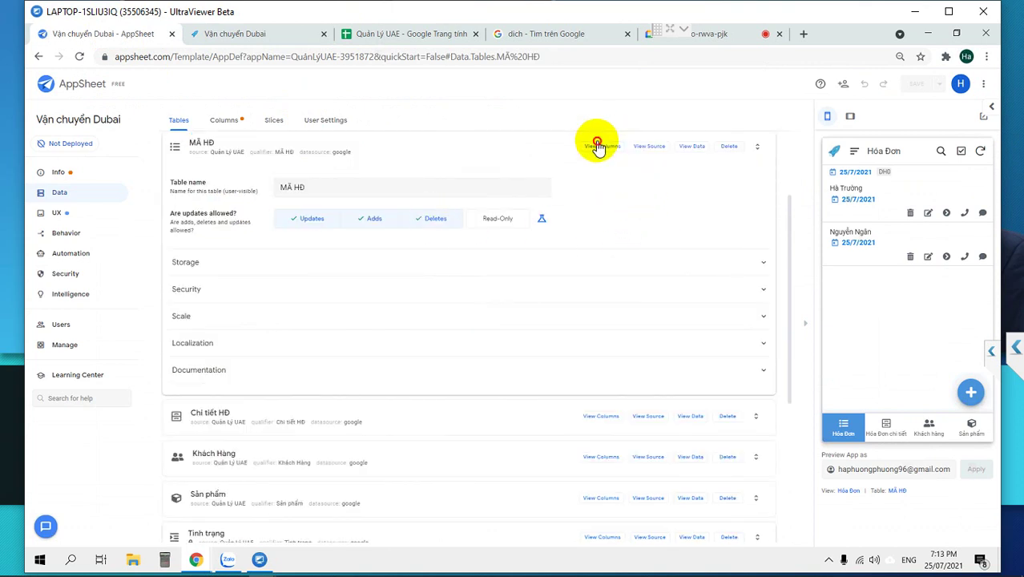
{"action": "key", "text": "ctrl+plus"}
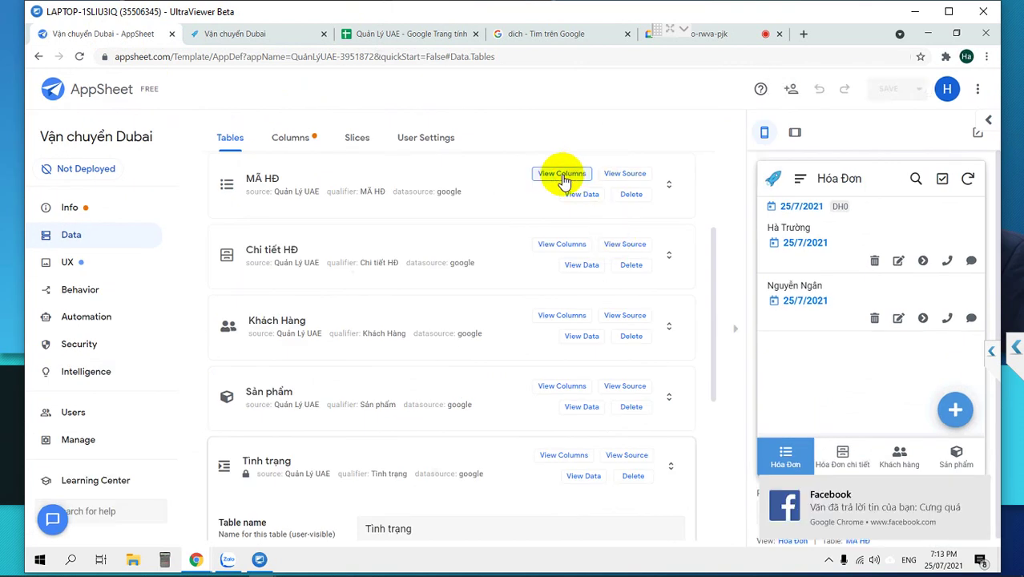
{"action": "left_click", "coordinate": [563, 175]}
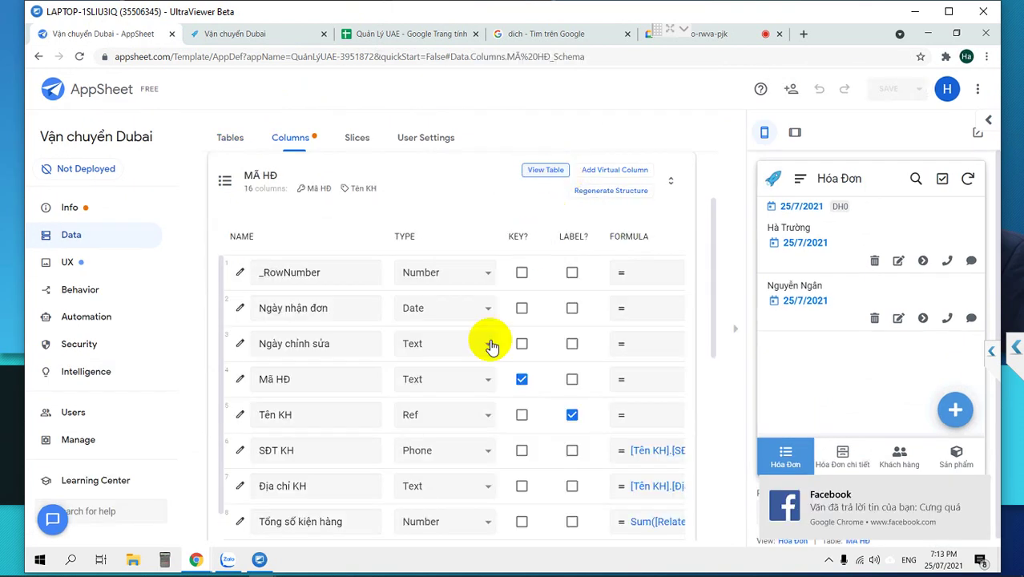
{"action": "scroll", "coordinate": [352, 416], "scroll_direction": "down", "scroll_amount": 3}
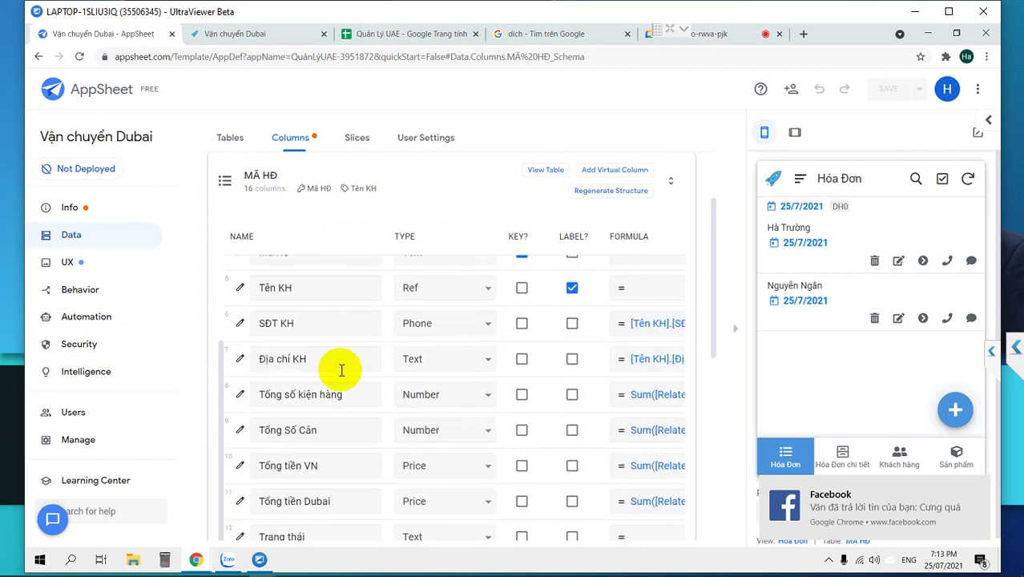
{"action": "left_click", "coordinate": [233, 183]}
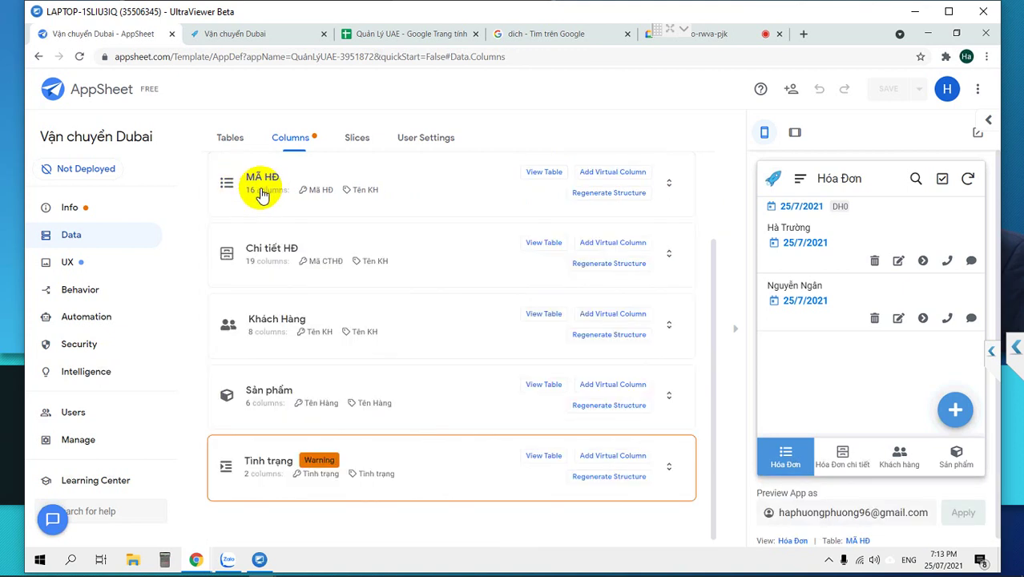
Review the Tình trạng table's 2 columns with the preview hidden.
{"action": "left_click", "coordinate": [544, 456]}
{"action": "left_click", "coordinate": [548, 176]}
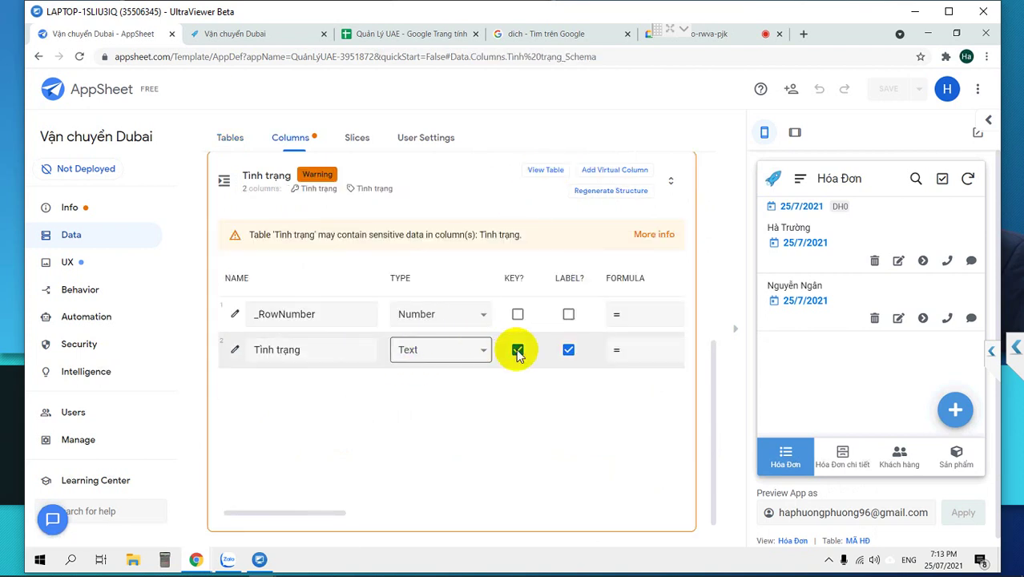
{"action": "left_click", "coordinate": [734, 334]}
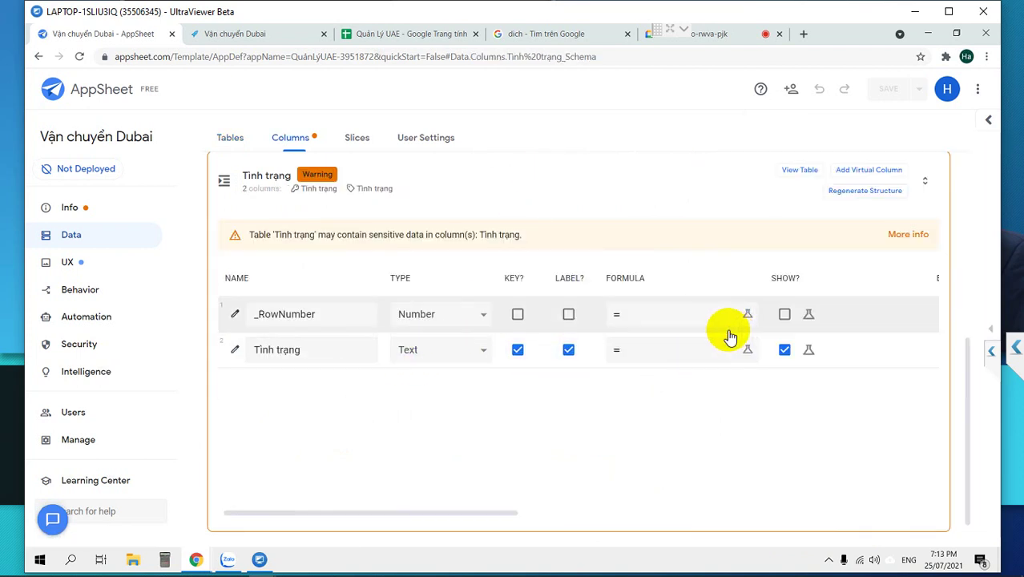
{"action": "left_click_drag", "start_coordinate": [503, 515], "coordinate": [292, 499]}
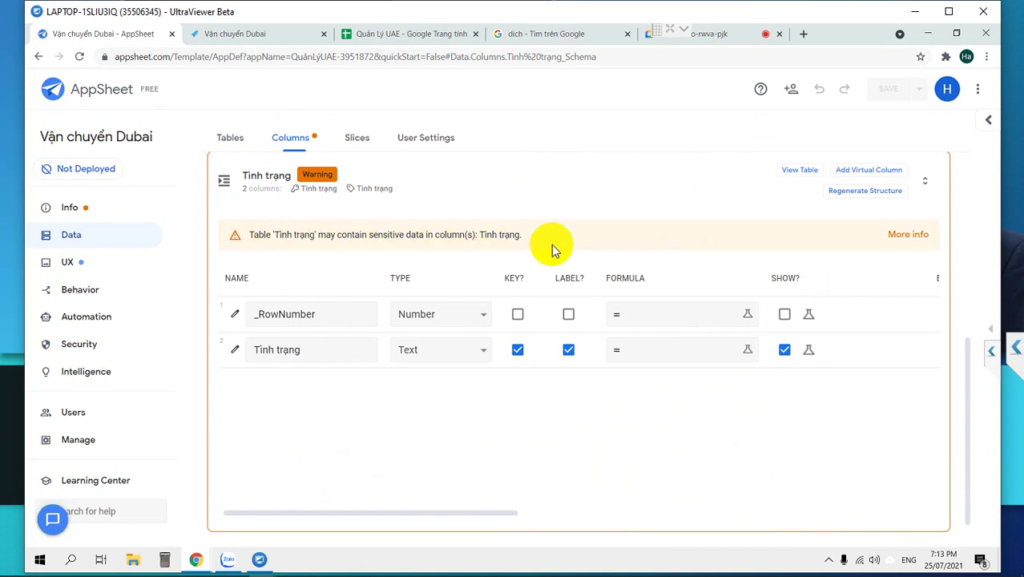
{"action": "left_click", "coordinate": [245, 186]}
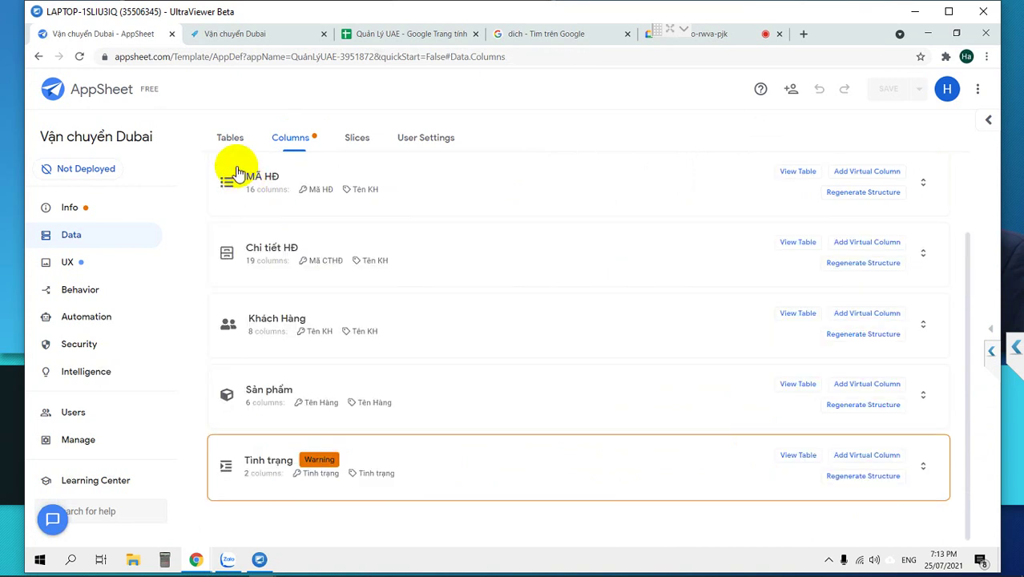
Change the MÃ HĐ Trạng thái column type to Ref.
{"action": "scroll", "coordinate": [313, 208], "scroll_direction": "up", "scroll_amount": 2}
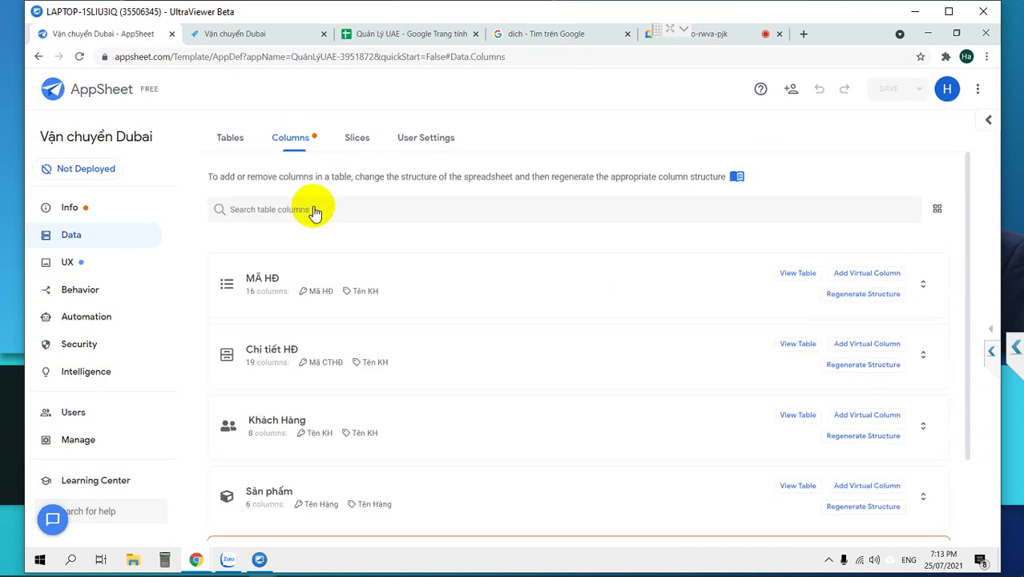
{"action": "left_click", "coordinate": [685, 285]}
{"action": "scroll", "coordinate": [683, 284], "scroll_direction": "down", "scroll_amount": 2}
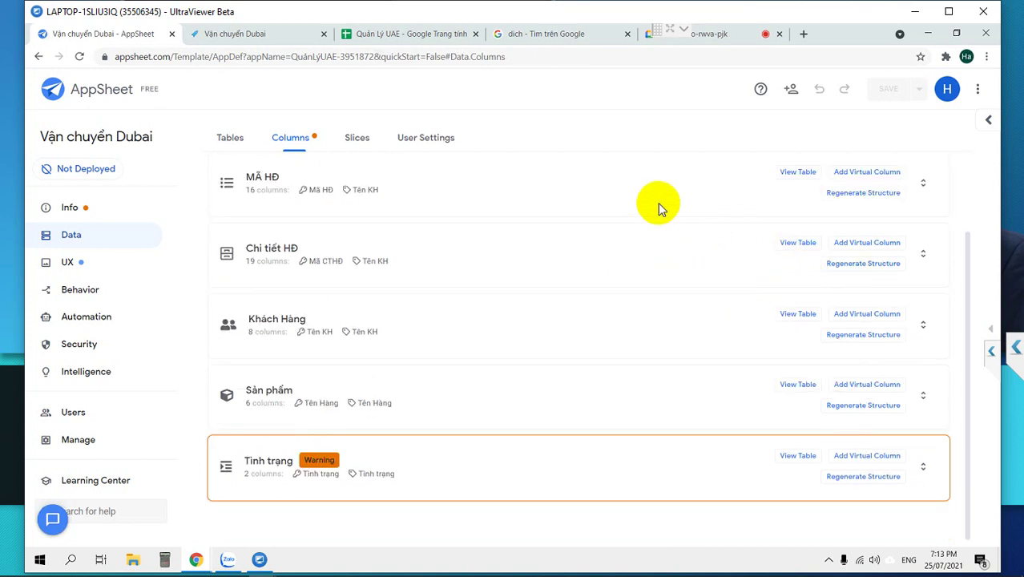
{"action": "left_click", "coordinate": [633, 186]}
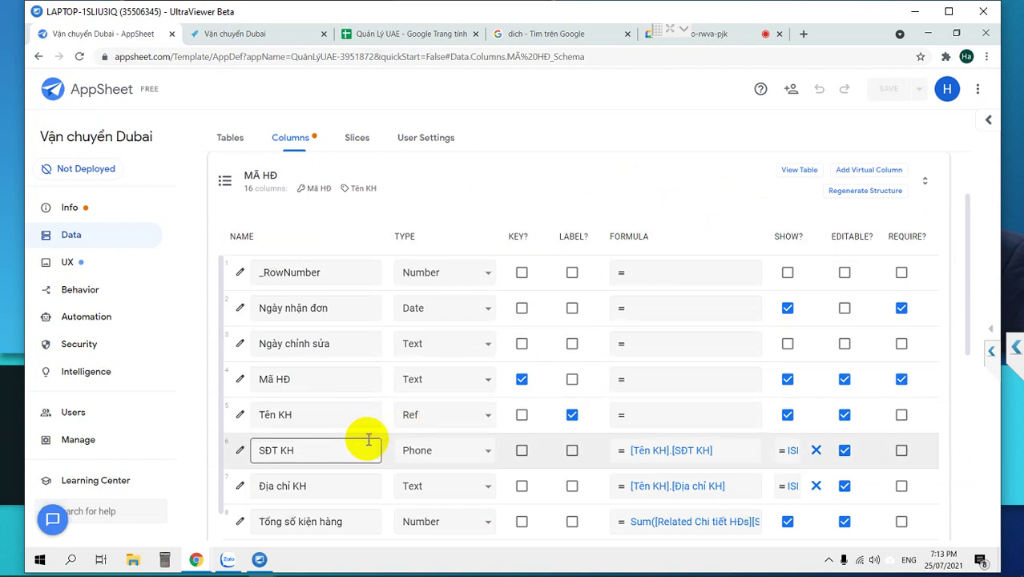
{"action": "scroll", "coordinate": [367, 437], "scroll_direction": "down", "scroll_amount": 1}
{"action": "scroll", "coordinate": [367, 435], "scroll_direction": "down", "scroll_amount": 1}
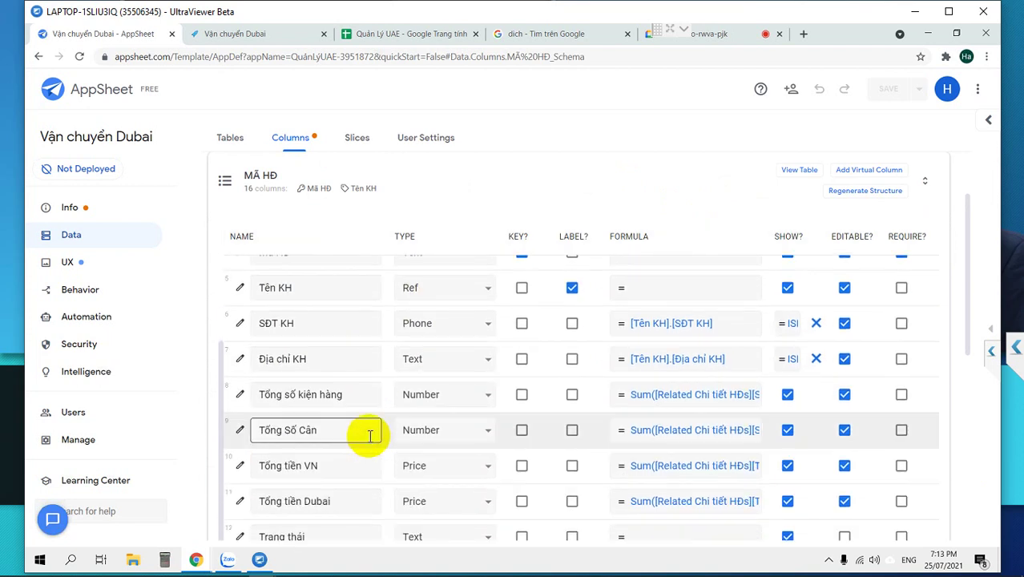
{"action": "scroll", "coordinate": [367, 435], "scroll_direction": "up", "scroll_amount": 1}
{"action": "scroll", "coordinate": [366, 438], "scroll_direction": "down", "scroll_amount": 2}
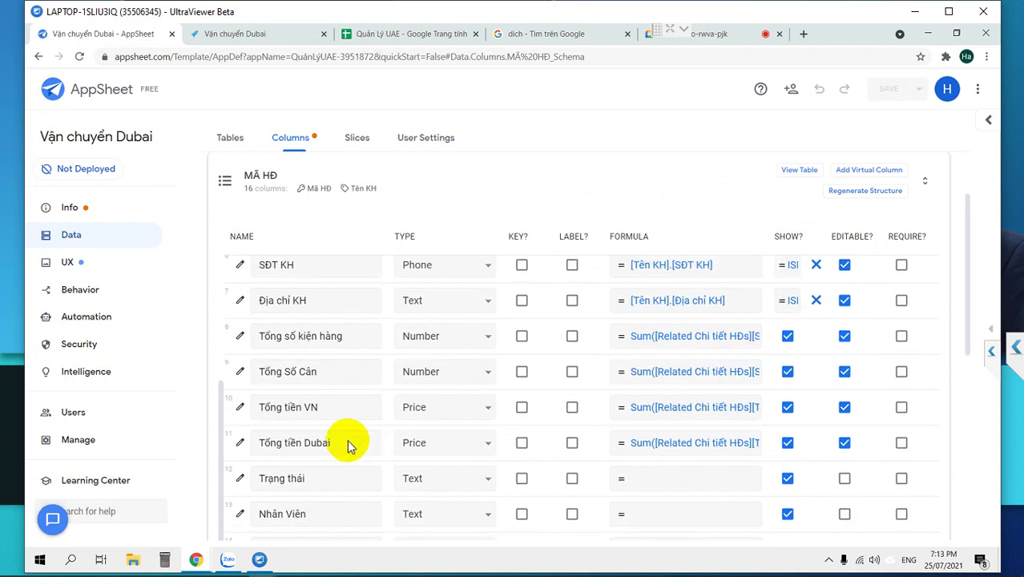
{"action": "left_click", "coordinate": [428, 477]}
{"action": "key", "text": "r"}
{"action": "key", "text": "Return"}
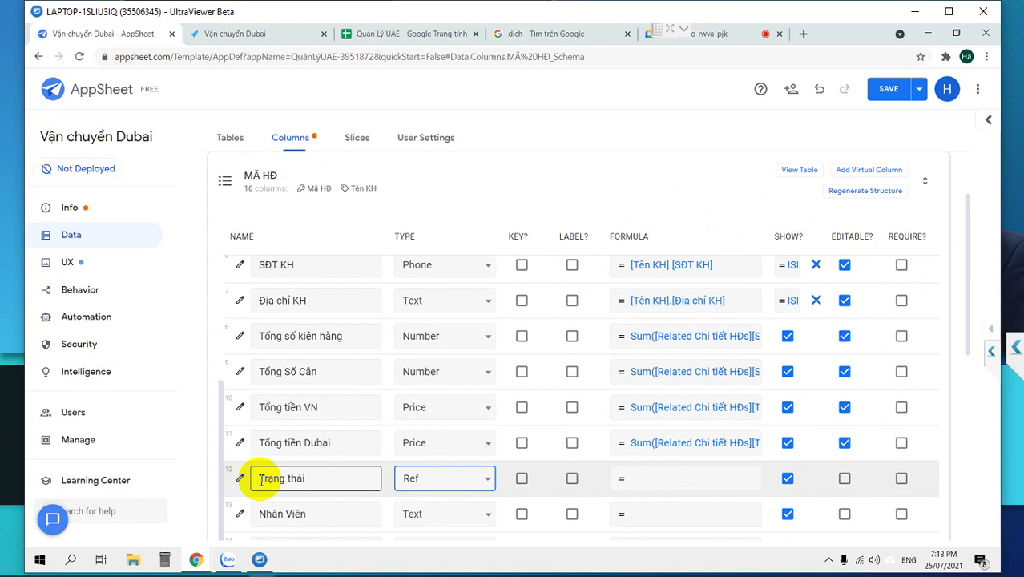
Set Tình trạng as the Trạng thái source table and save the app.
{"action": "left_click", "coordinate": [240, 478]}
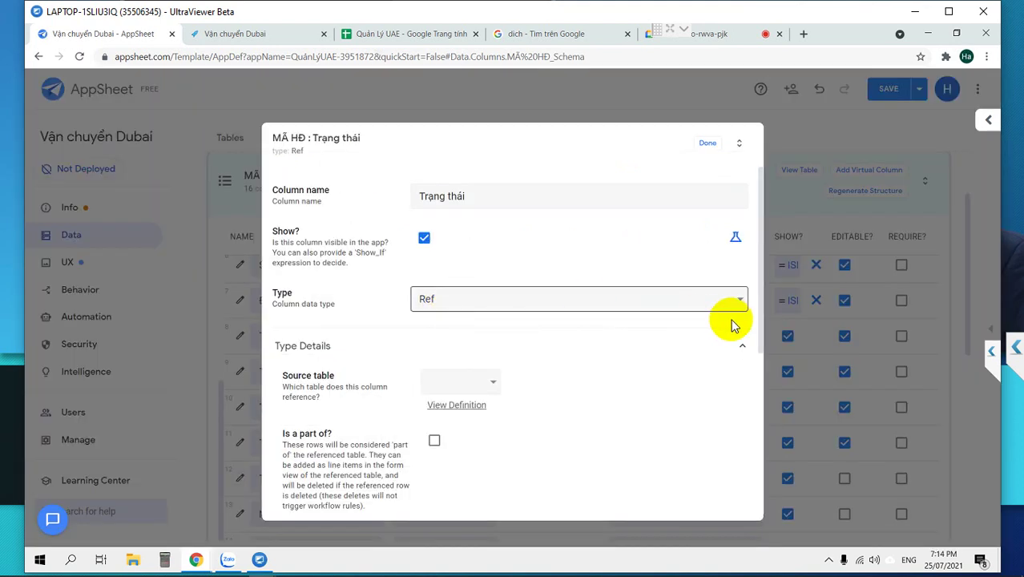
{"action": "left_click", "coordinate": [457, 383]}
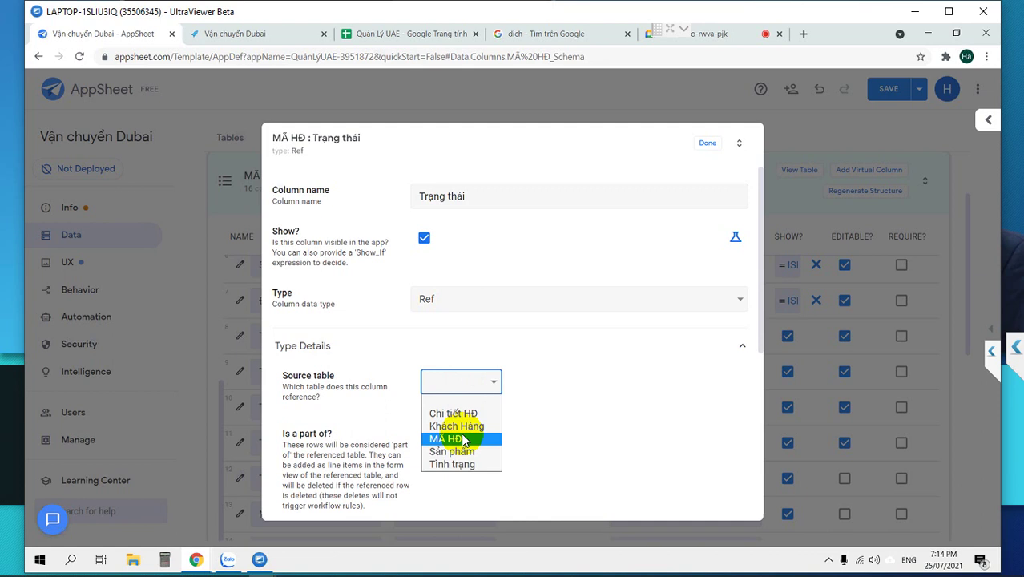
{"action": "left_click", "coordinate": [452, 463]}
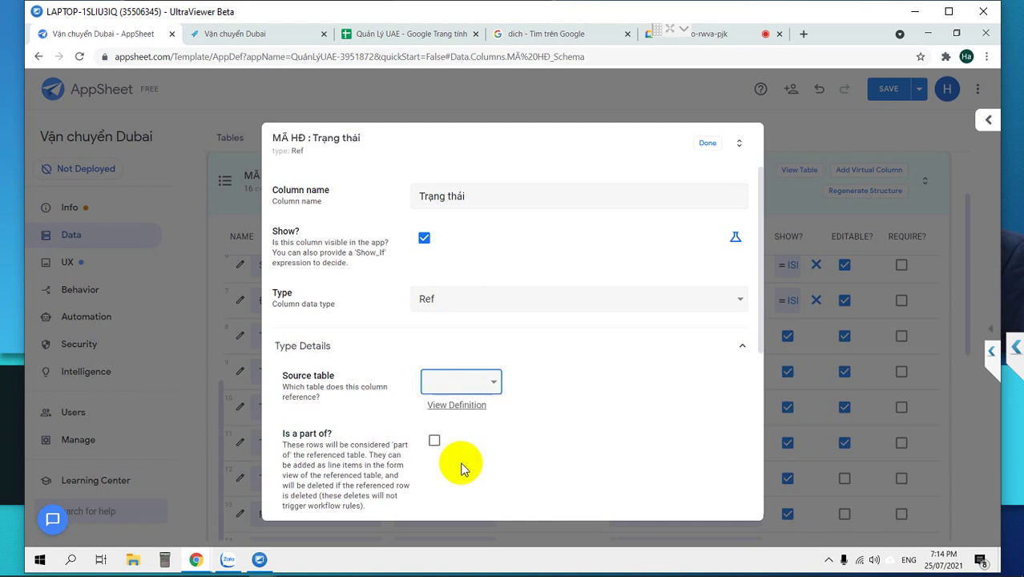
{"action": "left_click", "coordinate": [708, 146]}
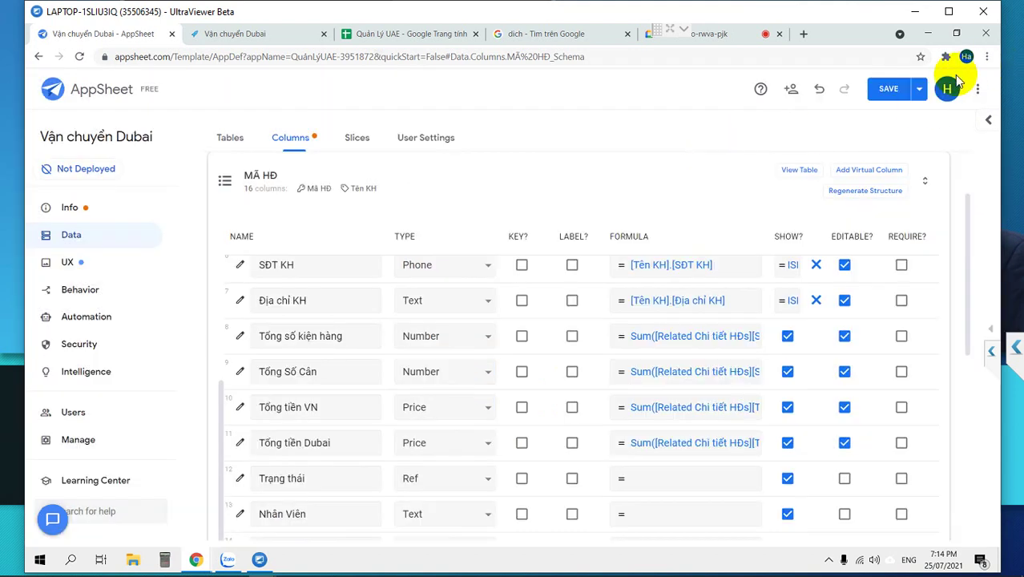
{"action": "left_click", "coordinate": [889, 92]}
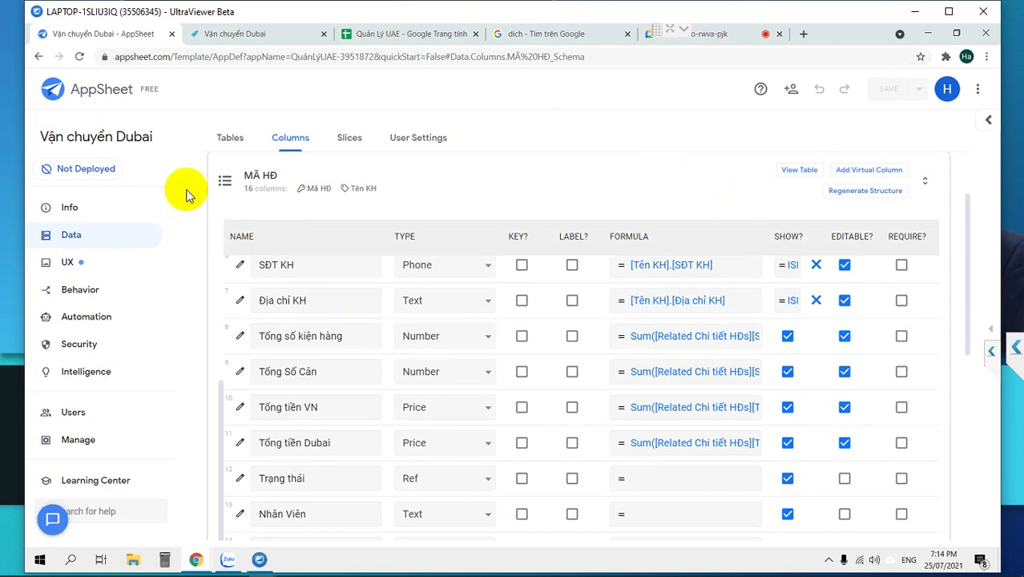
Reopen the MÃ HĐ Trạng thái column settings with the preview hidden.
{"action": "left_click", "coordinate": [225, 188]}
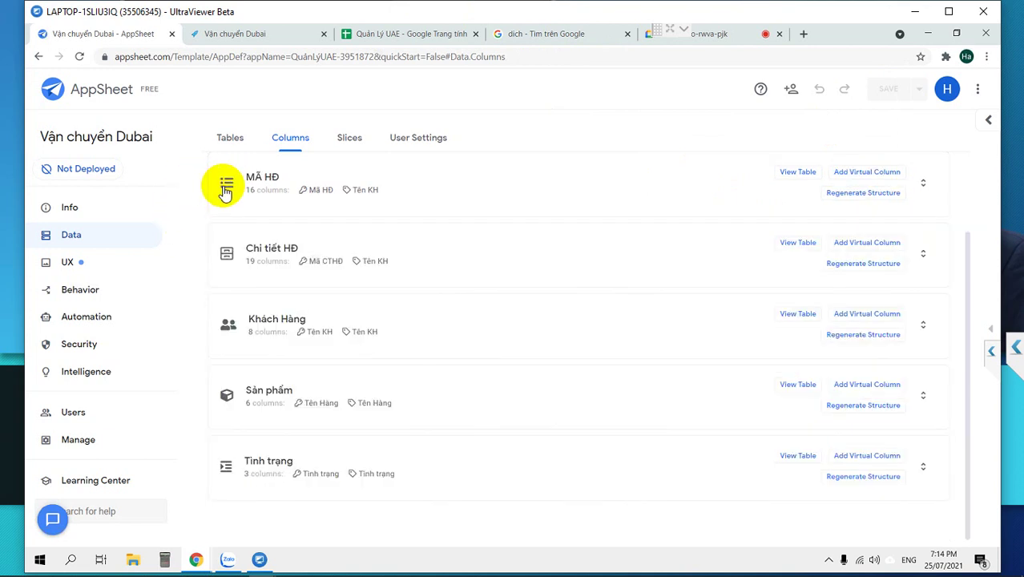
{"action": "left_click", "coordinate": [989, 328]}
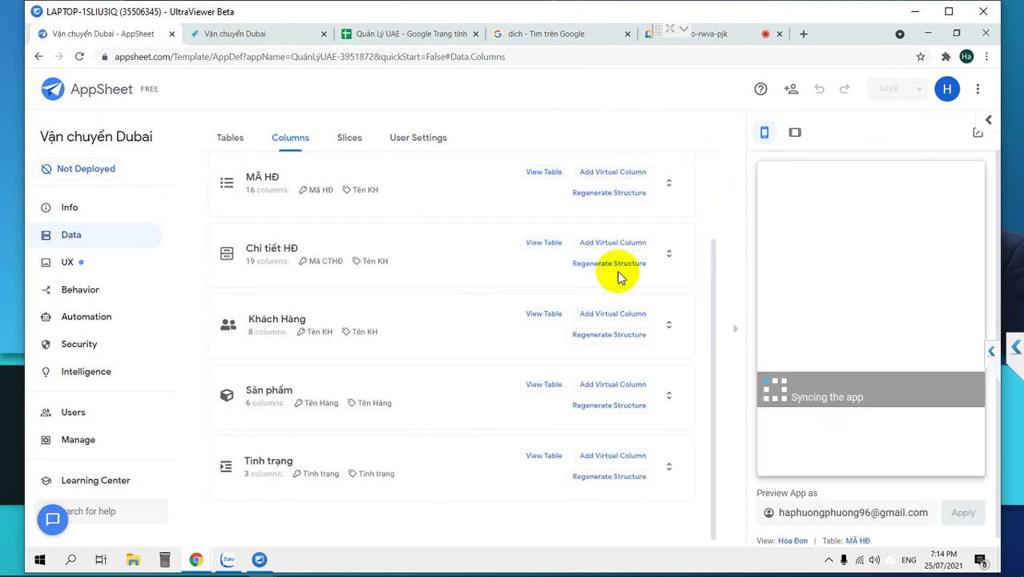
{"action": "left_click", "coordinate": [540, 181]}
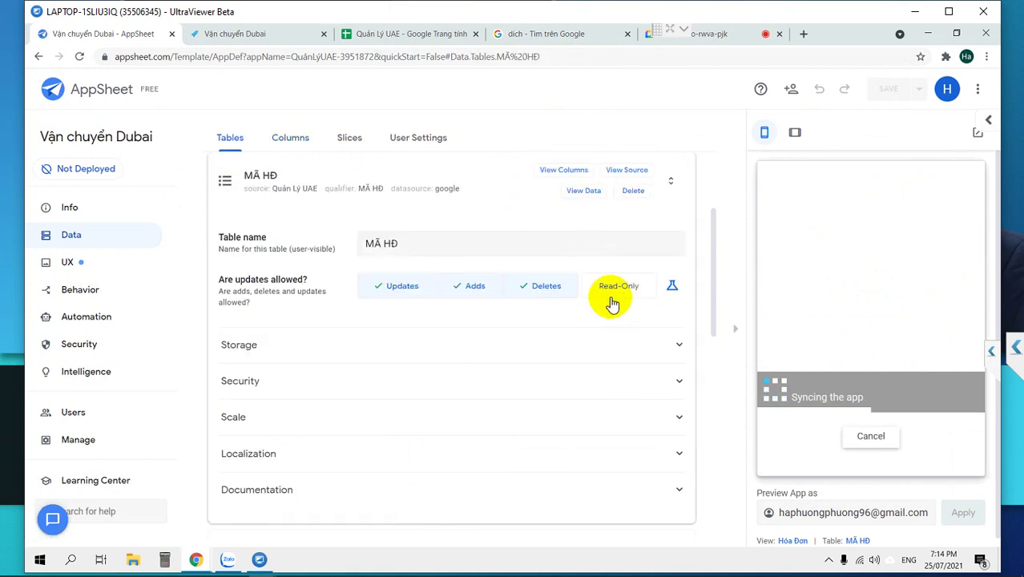
{"action": "left_click", "coordinate": [565, 172]}
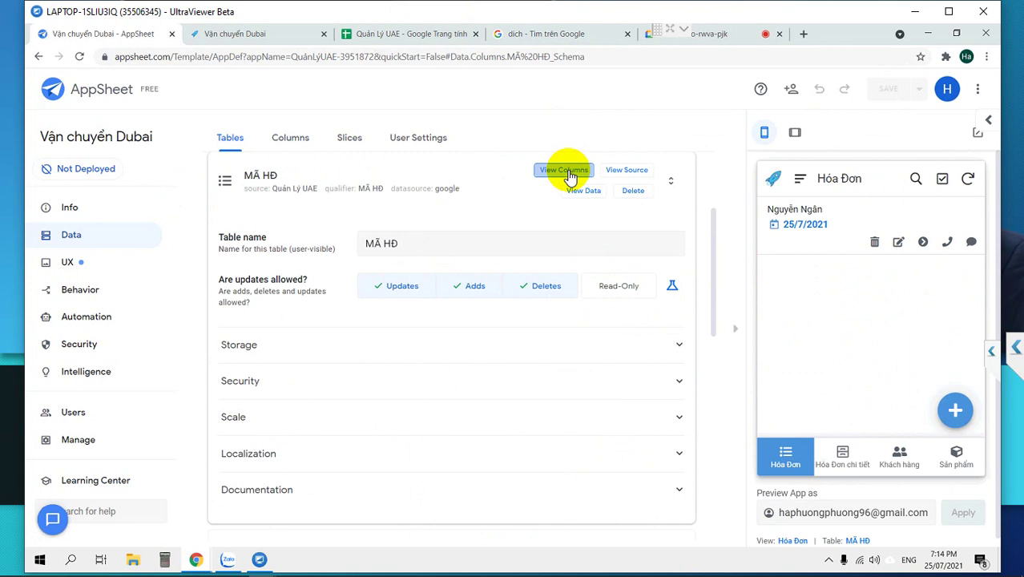
{"action": "scroll", "coordinate": [533, 318], "scroll_direction": "down", "scroll_amount": 2}
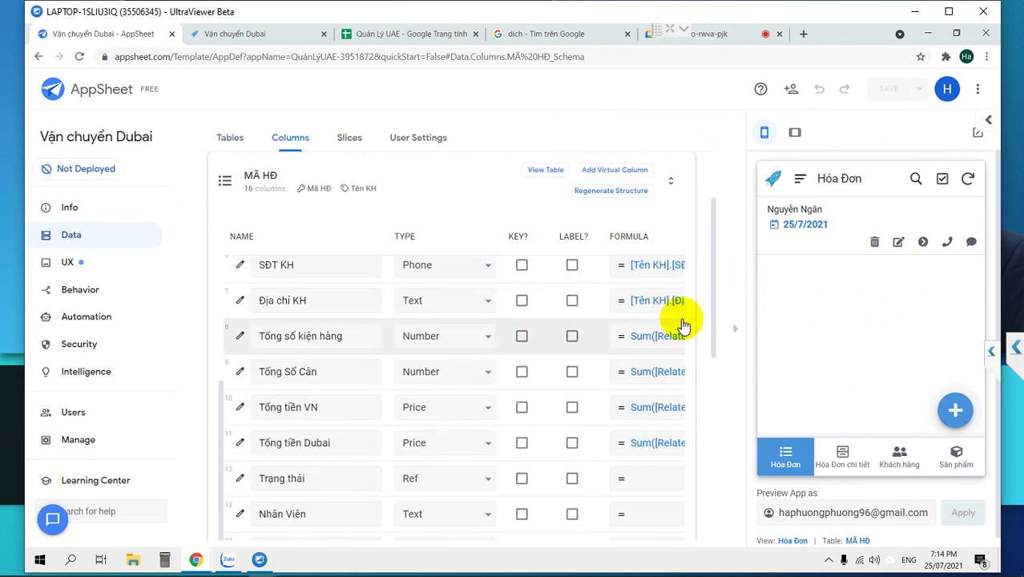
{"action": "left_click", "coordinate": [734, 335]}
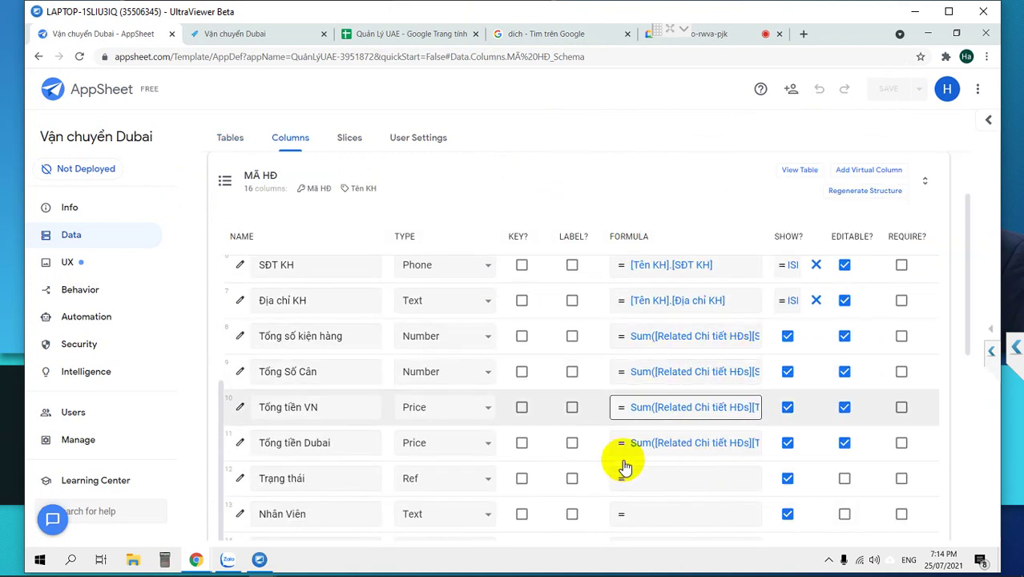
{"action": "left_click", "coordinate": [237, 480]}
Give Trạng thái the Auto Compute initial value "1- Tiếp nhận".
{"action": "scroll", "coordinate": [473, 320], "scroll_direction": "down", "scroll_amount": 1}
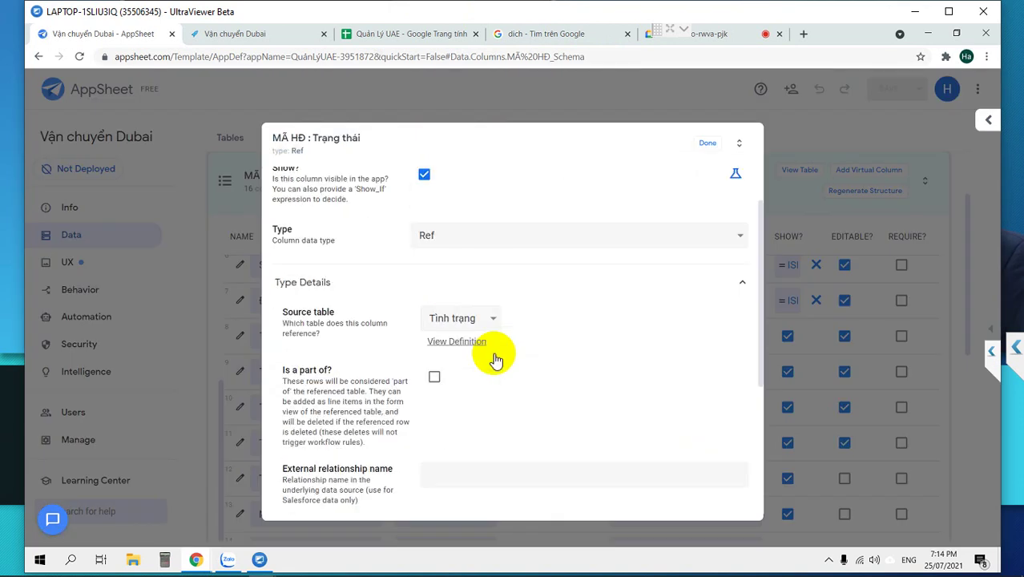
{"action": "scroll", "coordinate": [496, 354], "scroll_direction": "down", "scroll_amount": 2}
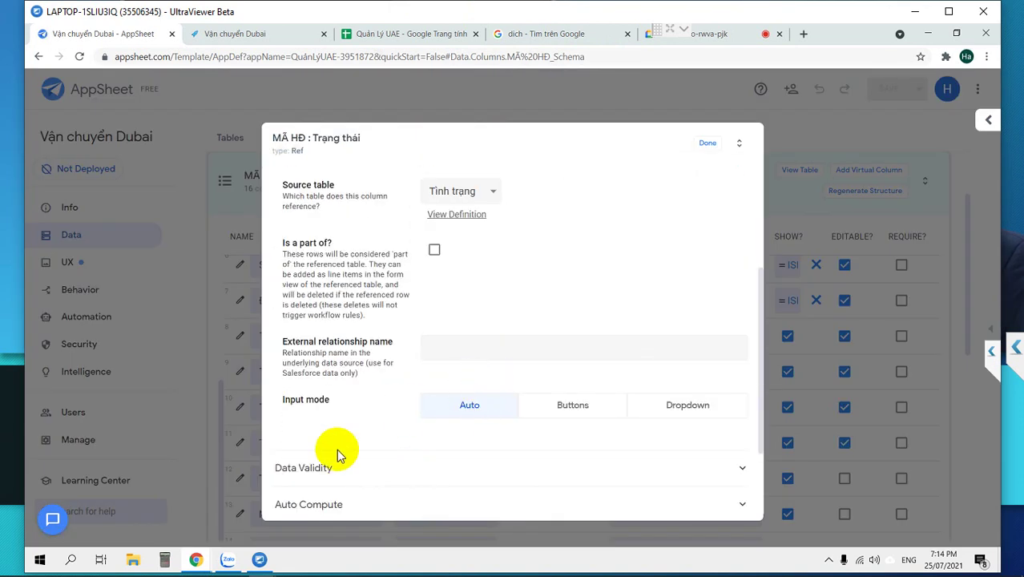
{"action": "scroll", "coordinate": [308, 480], "scroll_direction": "down", "scroll_amount": 1}
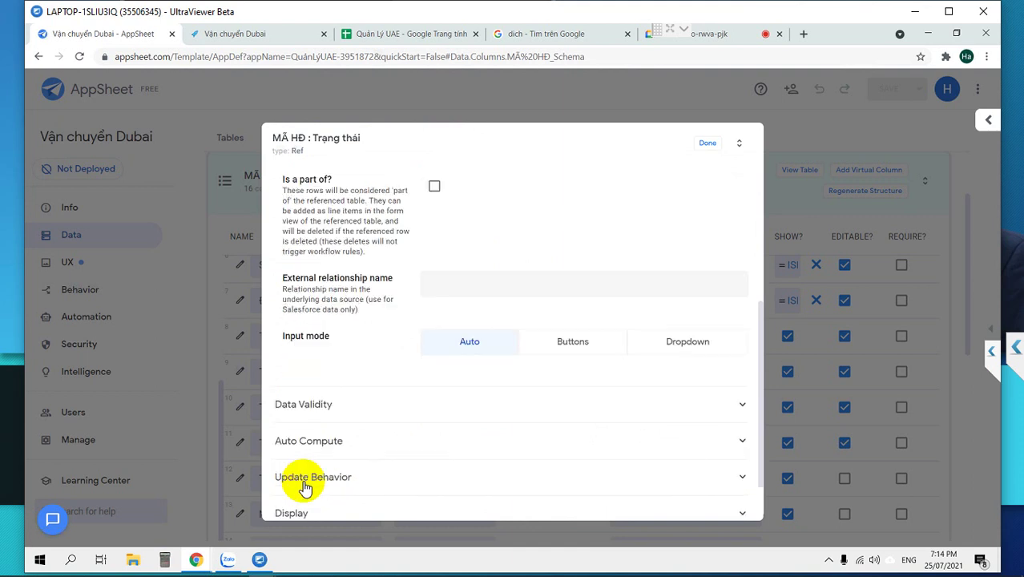
{"action": "left_click", "coordinate": [324, 441]}
{"action": "scroll", "coordinate": [478, 409], "scroll_direction": "down", "scroll_amount": 2}
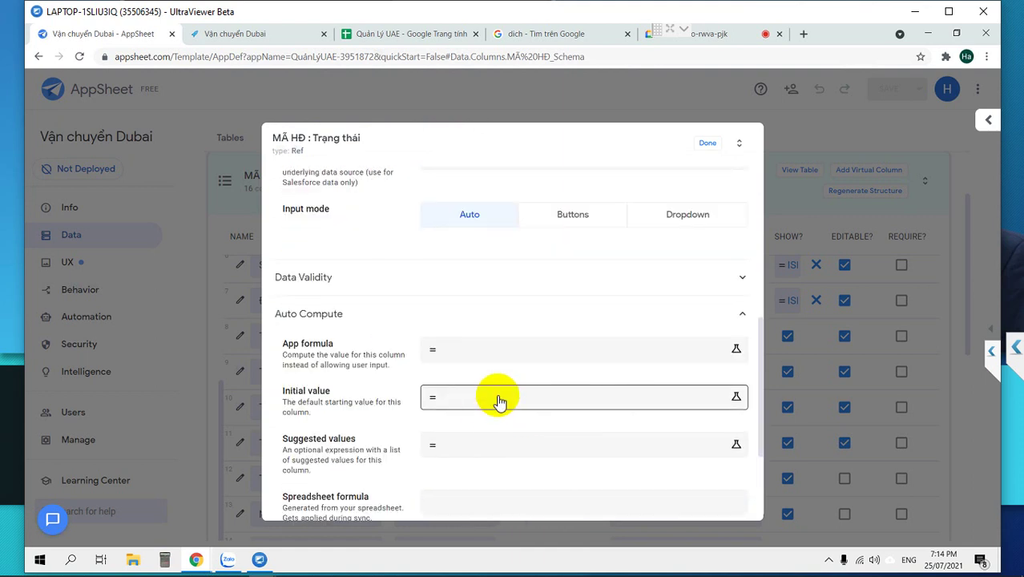
{"action": "left_click", "coordinate": [496, 405]}
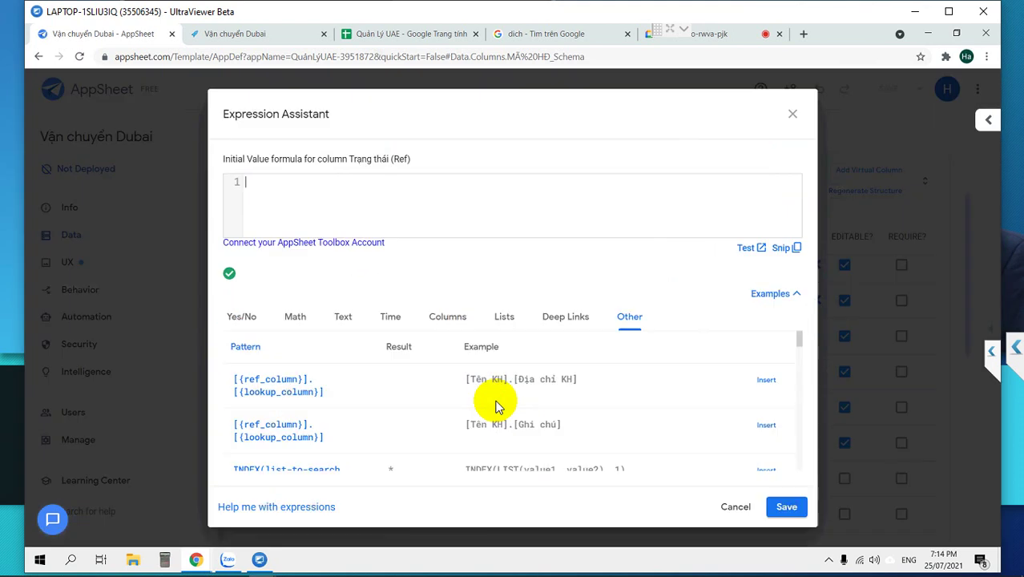
{"action": "type", "text": "\""}
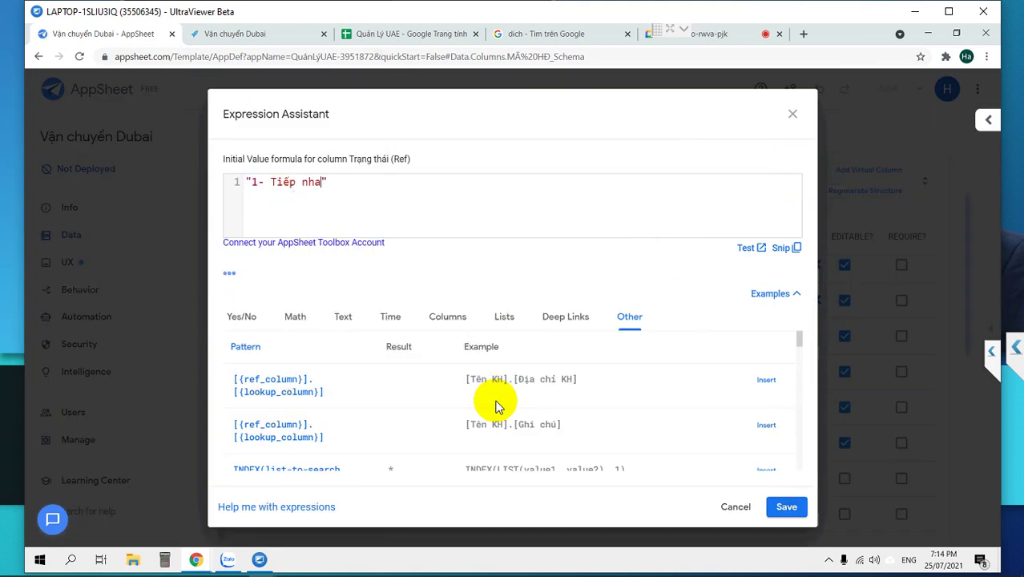
{"action": "type", "text": "1- Tiếp nhận\""}
{"action": "left_click", "coordinate": [781, 506]}
{"action": "left_click", "coordinate": [706, 143]}
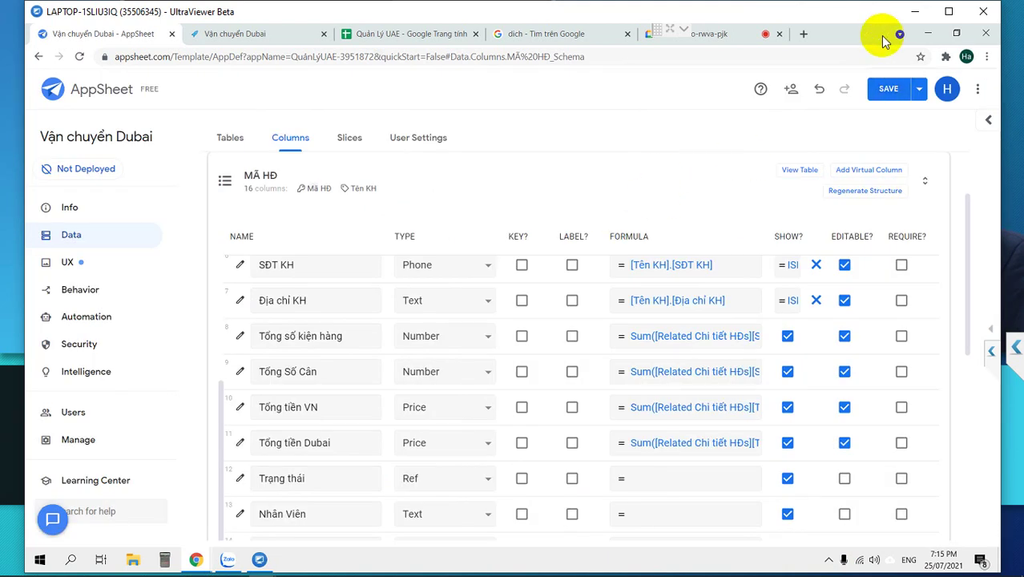
Save the app and preview a new MÃ HĐ record form.
{"action": "left_click", "coordinate": [886, 89]}
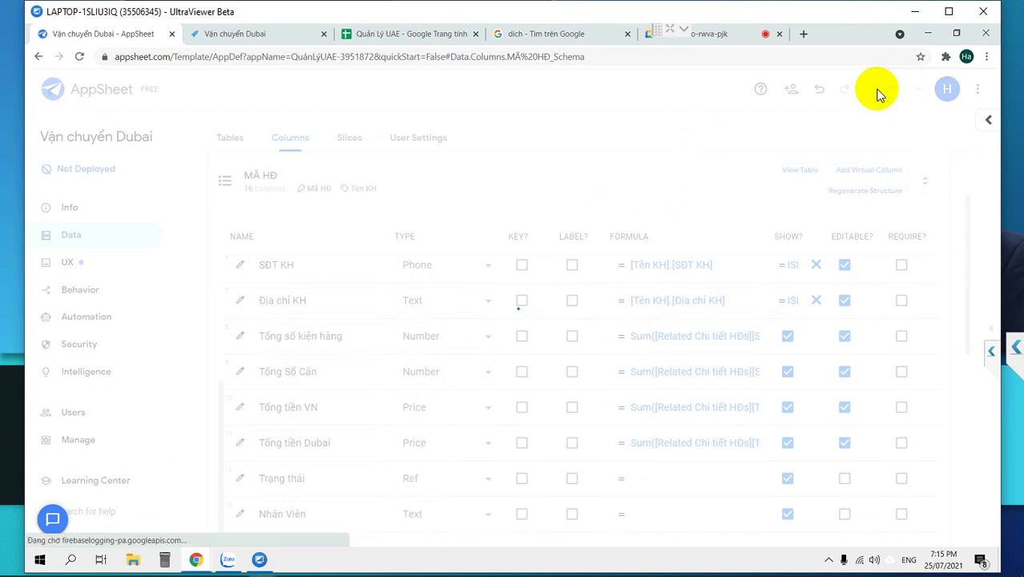
{"action": "left_click", "coordinate": [990, 335]}
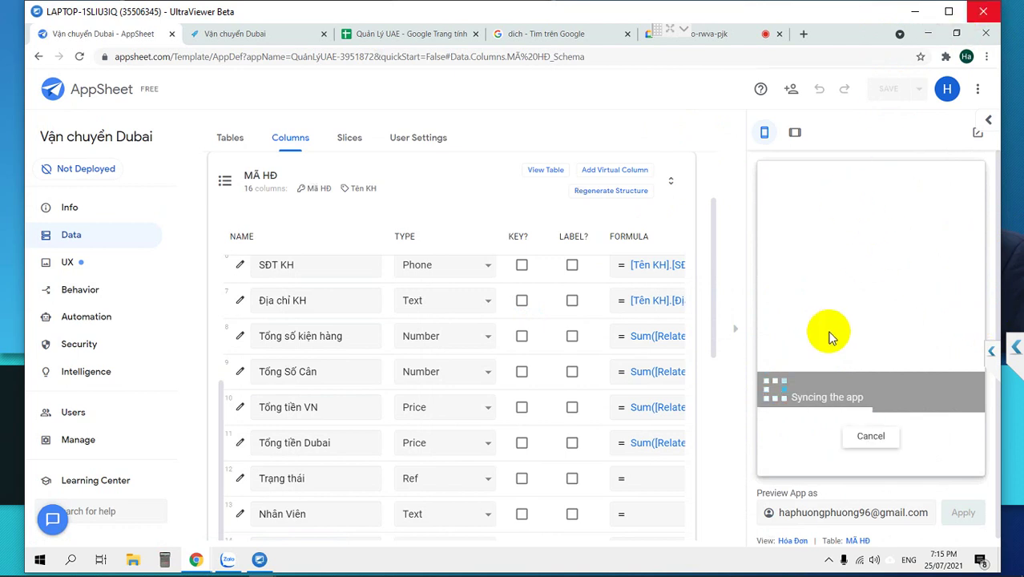
{"action": "left_click", "coordinate": [953, 413]}
{"action": "scroll", "coordinate": [894, 305], "scroll_direction": "down", "scroll_amount": 5}
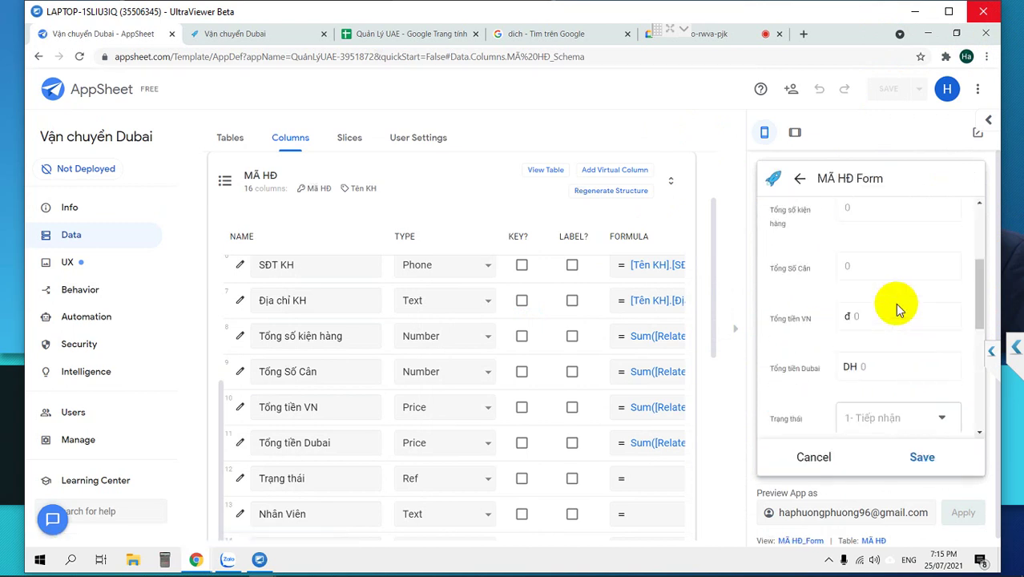
{"action": "scroll", "coordinate": [894, 303], "scroll_direction": "down", "scroll_amount": 3}
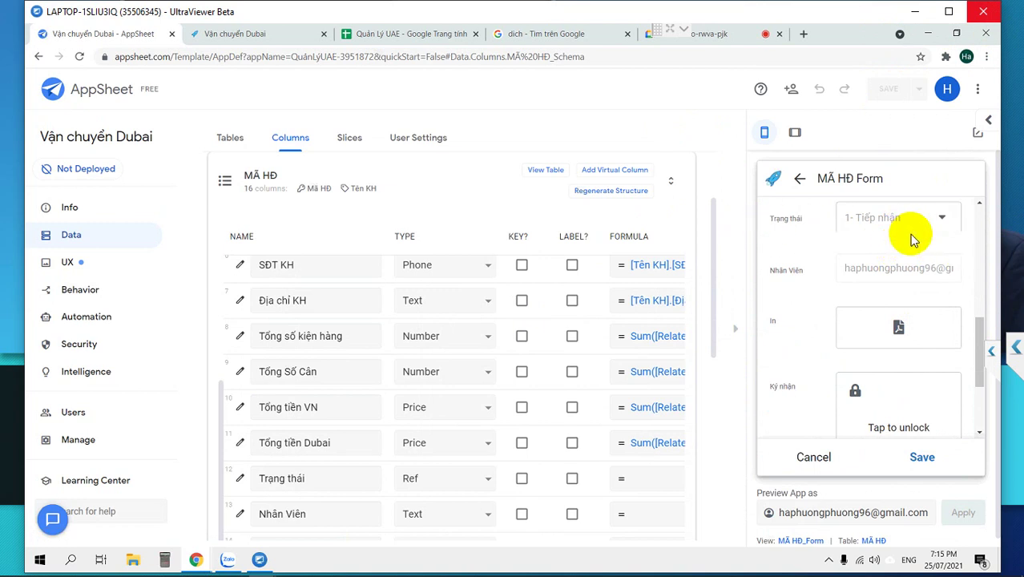
{"action": "left_click", "coordinate": [735, 340]}
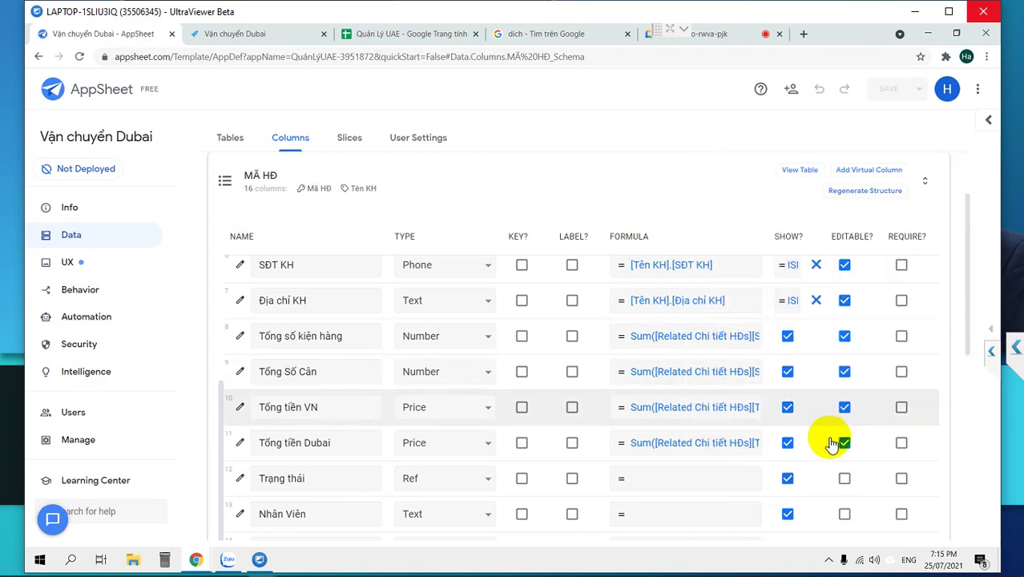
Make the Trạng thái column editable, save, and glance at the Quản Lý UAE spreadsheet.
{"action": "left_click", "coordinate": [845, 479]}
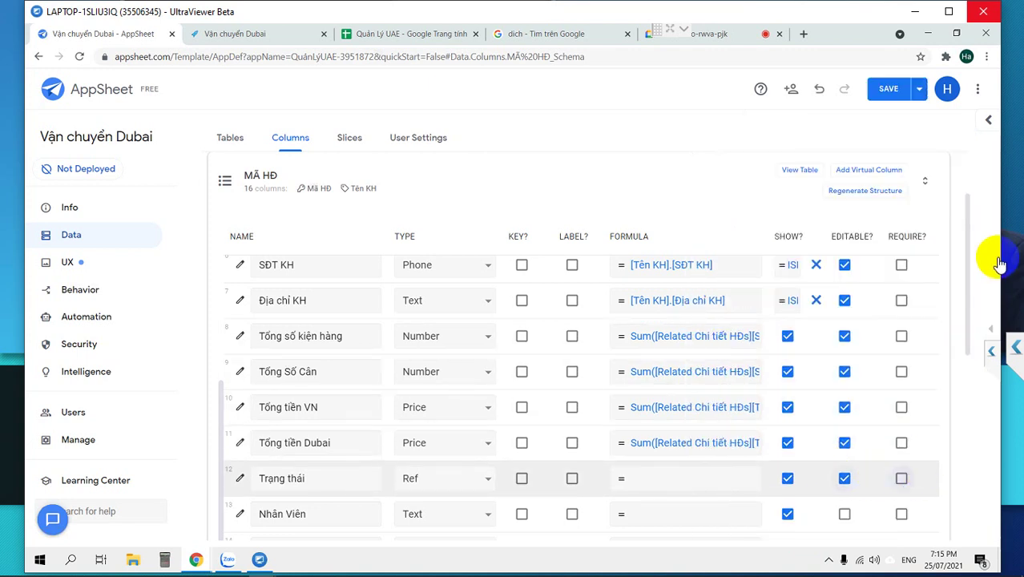
{"action": "left_click", "coordinate": [885, 94]}
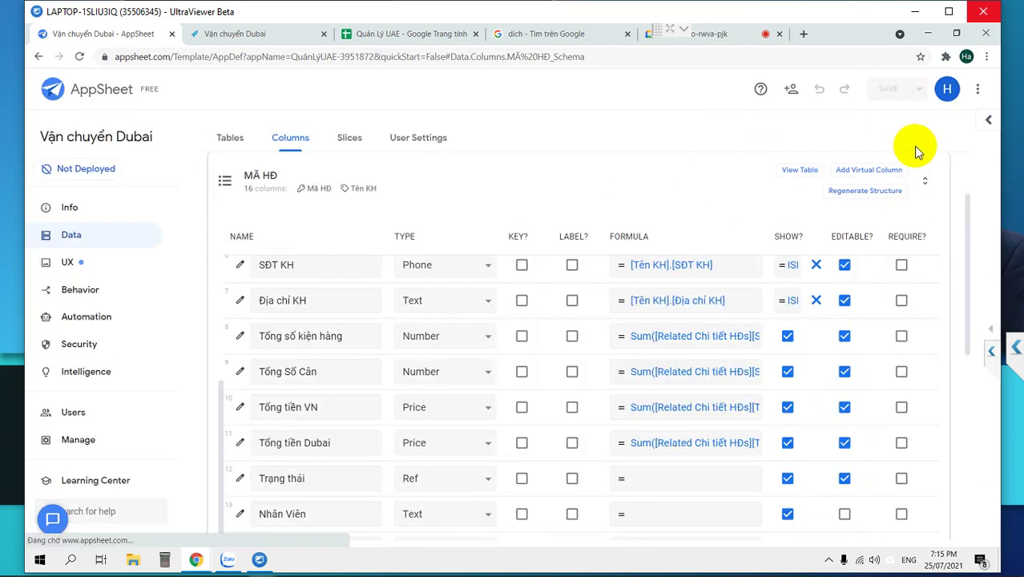
{"action": "left_click", "coordinate": [991, 337]}
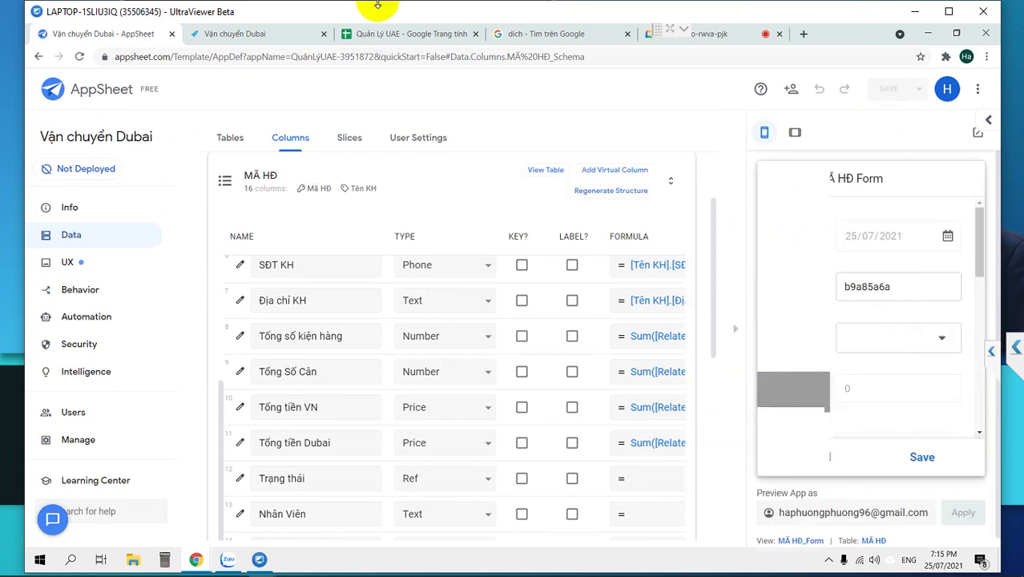
{"action": "left_click", "coordinate": [397, 36]}
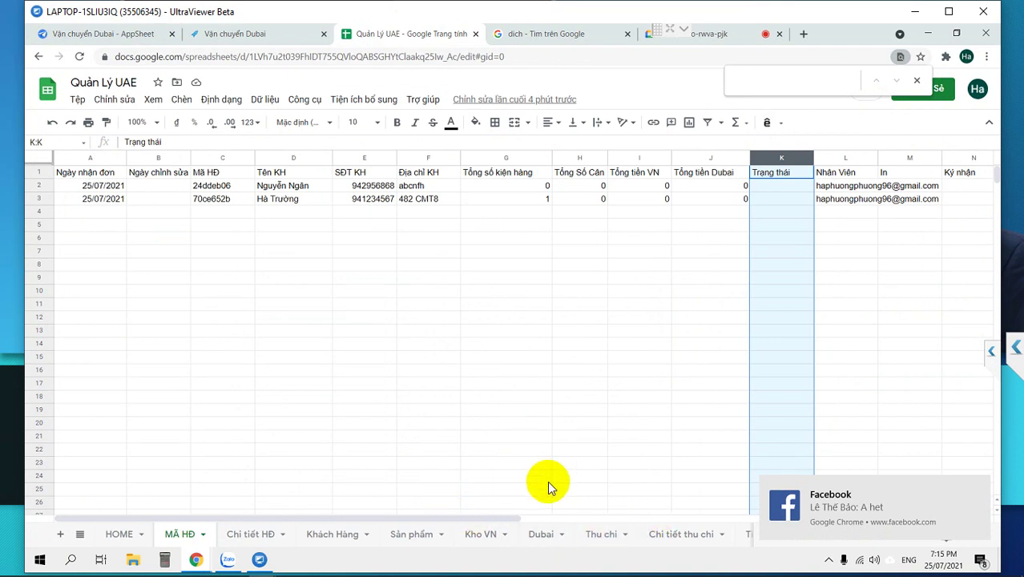
{"action": "left_click", "coordinate": [108, 34]}
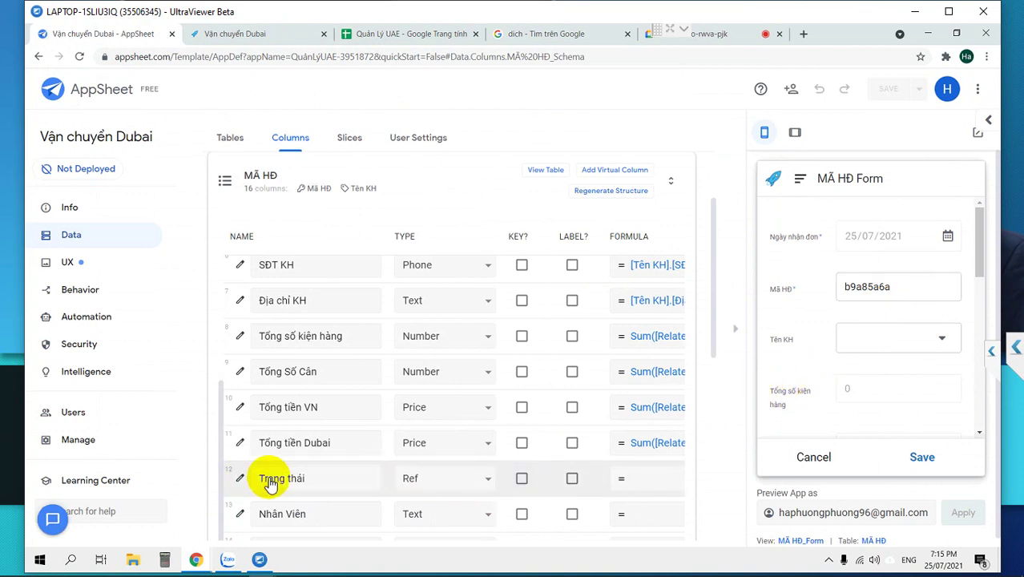
Close the app preview and collapse the MÃ HĐ table's column list.
{"action": "left_click", "coordinate": [737, 333]}
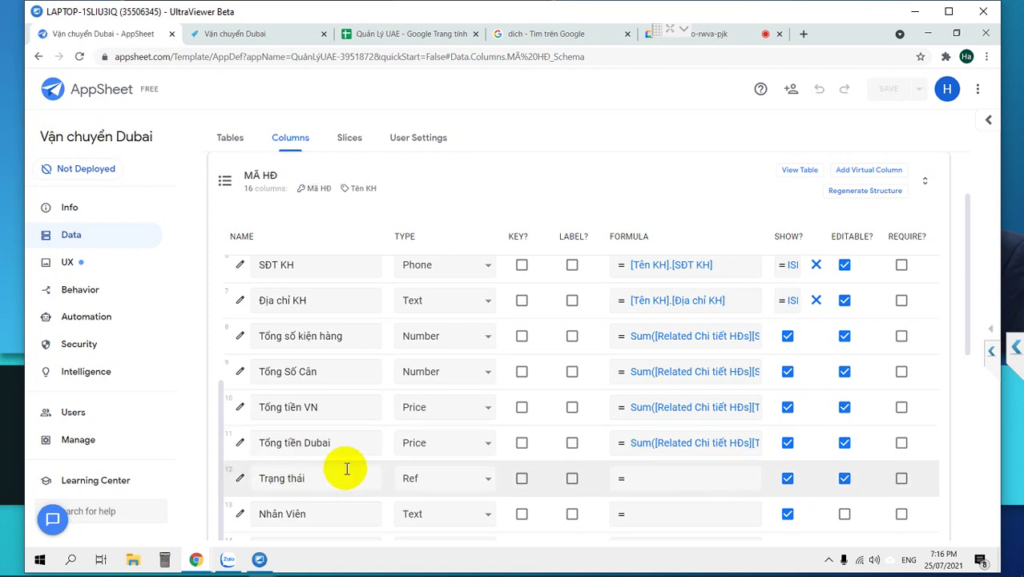
{"action": "left_click", "coordinate": [232, 184]}
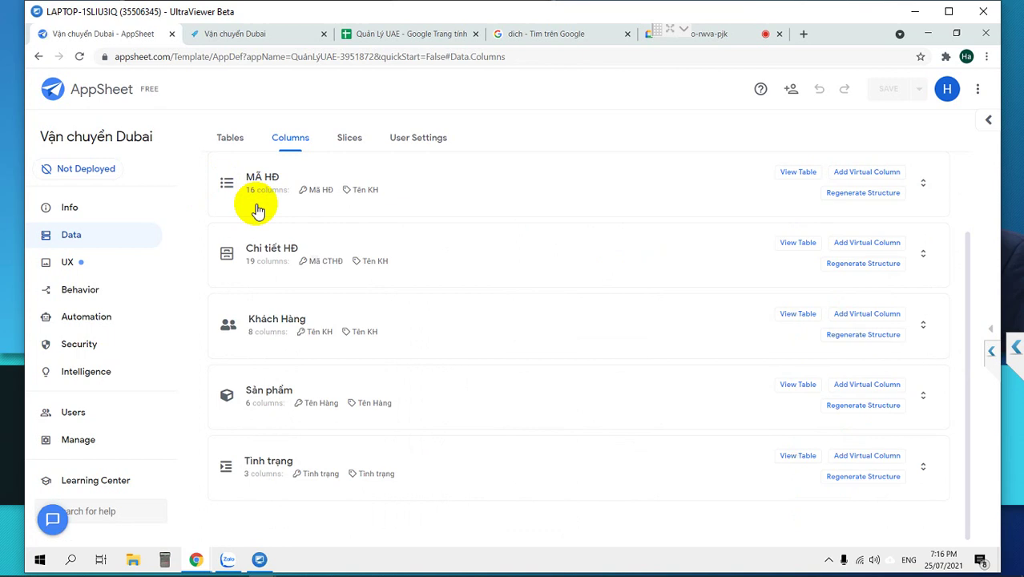
Review the Chi tiết HĐ table's columns, then go to the Behavior Actions page.
{"action": "left_click", "coordinate": [255, 253]}
{"action": "scroll", "coordinate": [455, 353], "scroll_direction": "down", "scroll_amount": 5}
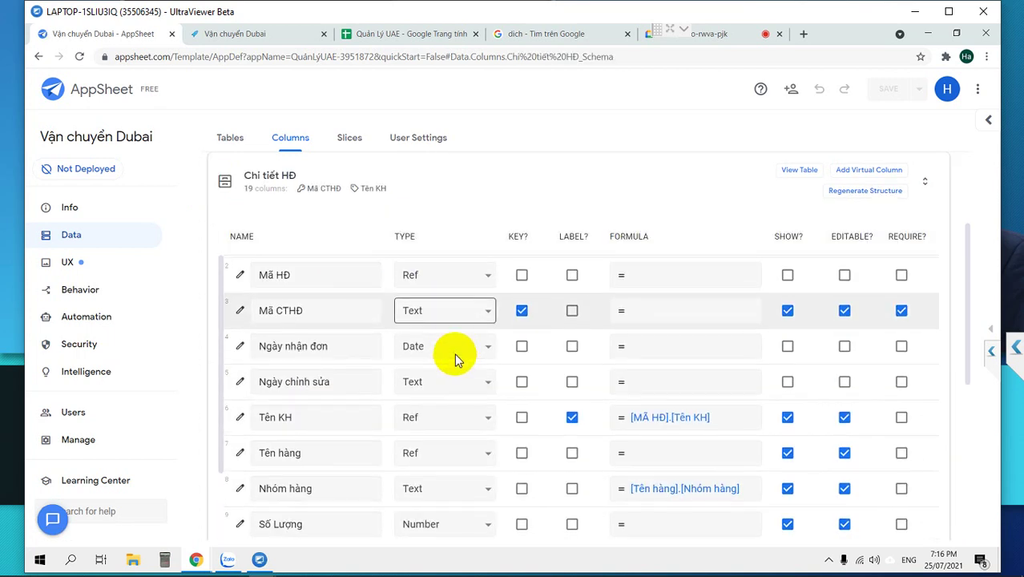
{"action": "scroll", "coordinate": [452, 354], "scroll_direction": "down", "scroll_amount": 5}
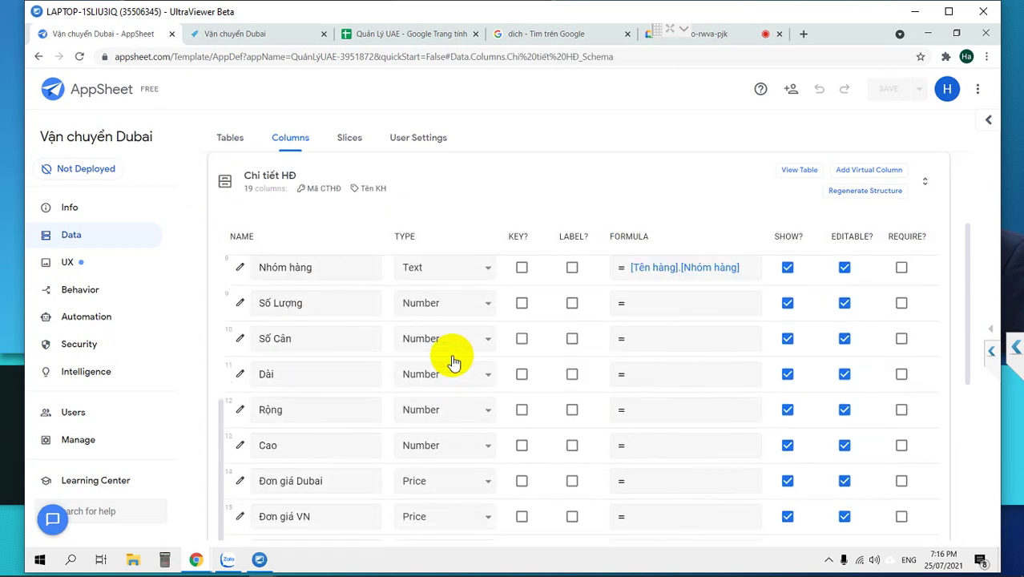
{"action": "scroll", "coordinate": [450, 355], "scroll_direction": "down", "scroll_amount": 3}
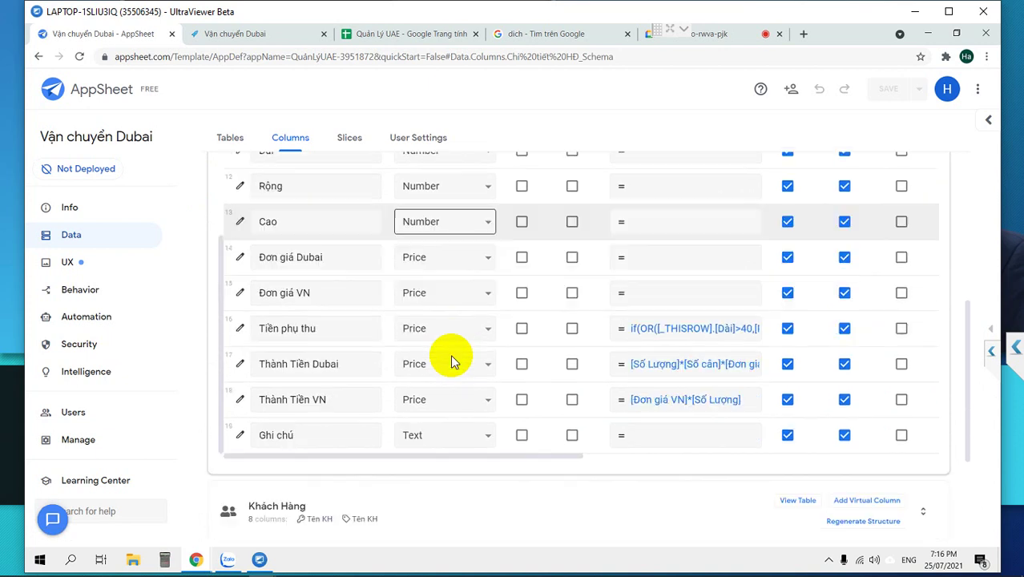
{"action": "scroll", "coordinate": [447, 354], "scroll_direction": "up", "scroll_amount": 4}
{"action": "scroll", "coordinate": [442, 354], "scroll_direction": "up", "scroll_amount": 6}
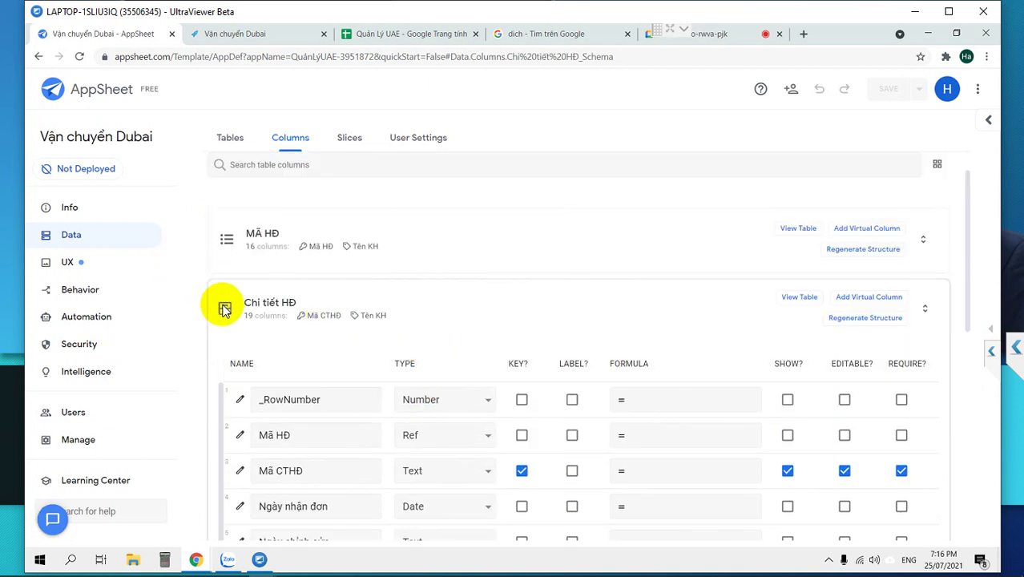
{"action": "left_click", "coordinate": [228, 307]}
{"action": "left_click", "coordinate": [243, 250]}
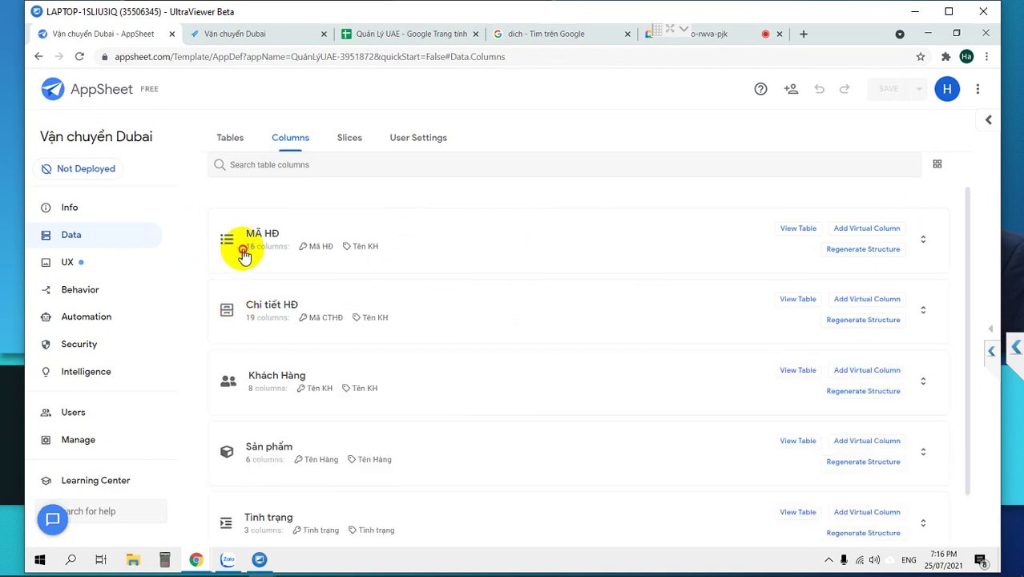
{"action": "left_click", "coordinate": [89, 295]}
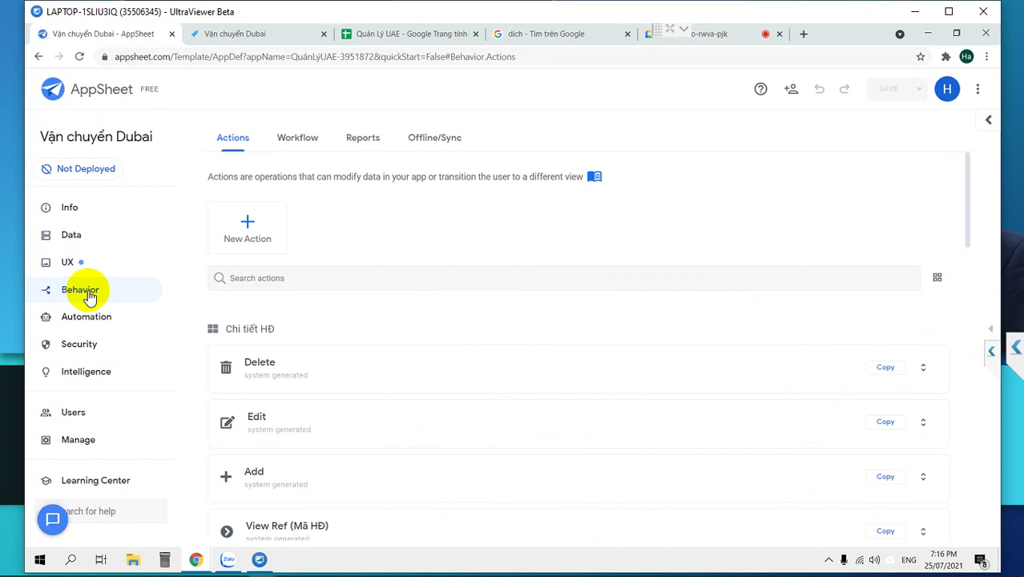
Create a new action named Chuyển hàng on the MÃ HĐ table.
{"action": "left_click", "coordinate": [246, 225]}
{"action": "left_click_drag", "start_coordinate": [418, 227], "coordinate": [255, 212]}
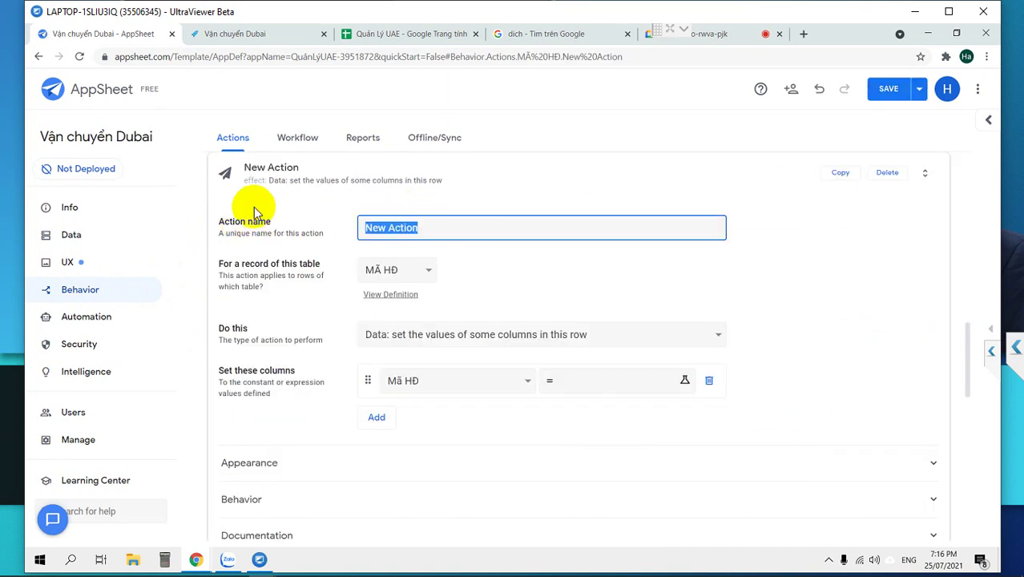
{"action": "type", "text": "Chuyển ha"}
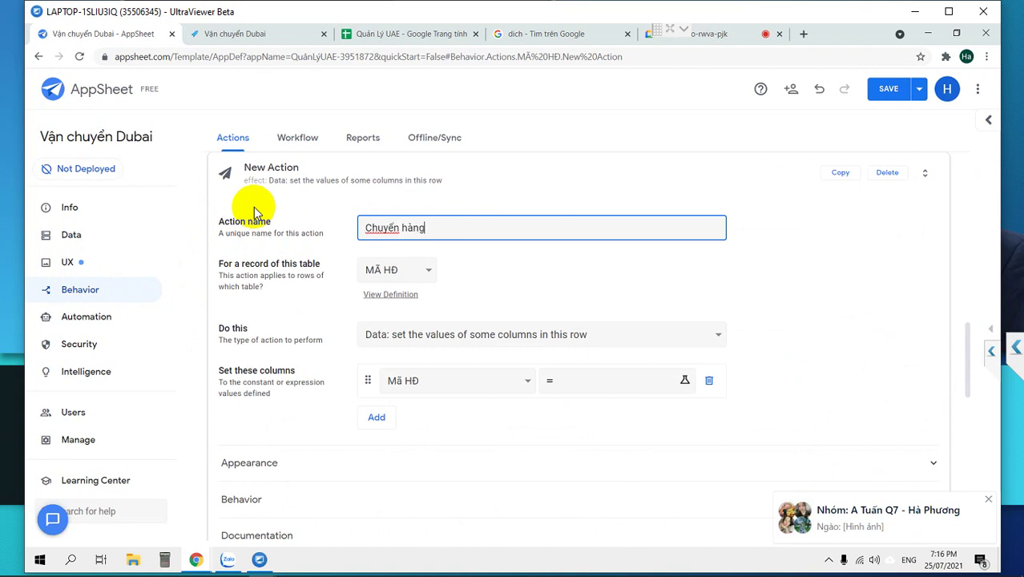
{"action": "left_click", "coordinate": [403, 273]}
{"action": "left_click", "coordinate": [403, 272]}
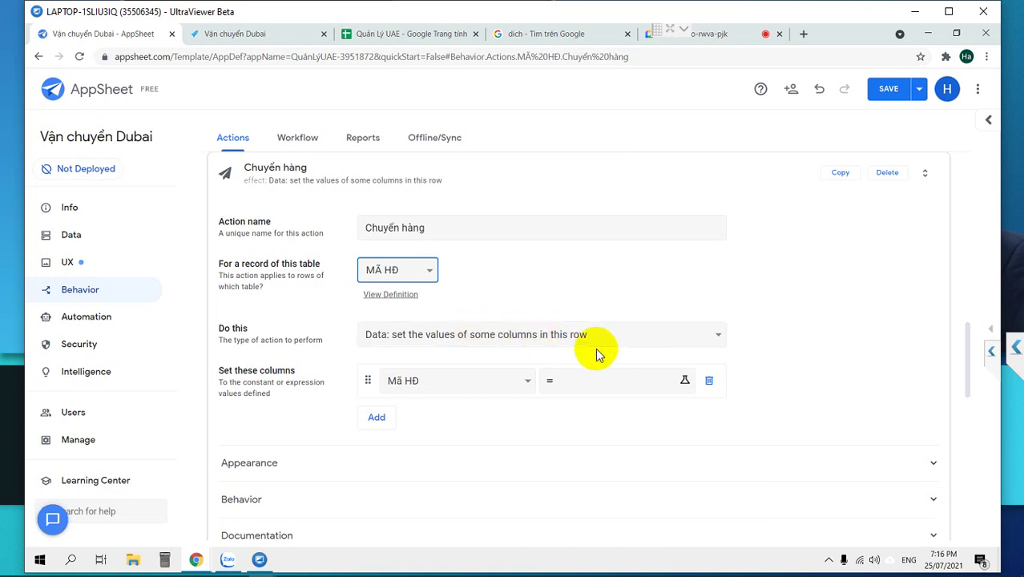
Make the action set the Trạng thái column to "2- Chuyển hàng".
{"action": "left_click", "coordinate": [500, 382]}
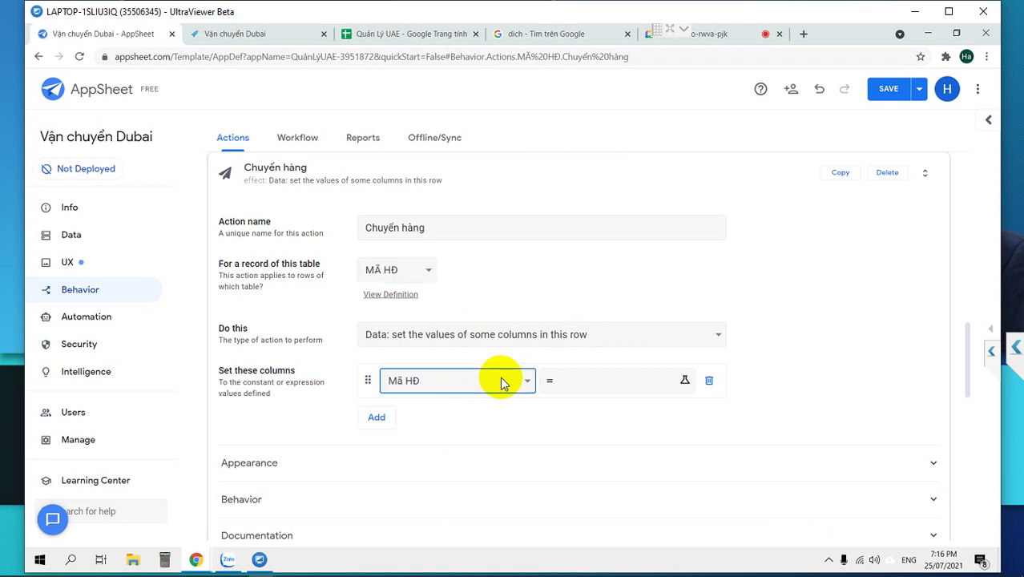
{"action": "left_click", "coordinate": [483, 425]}
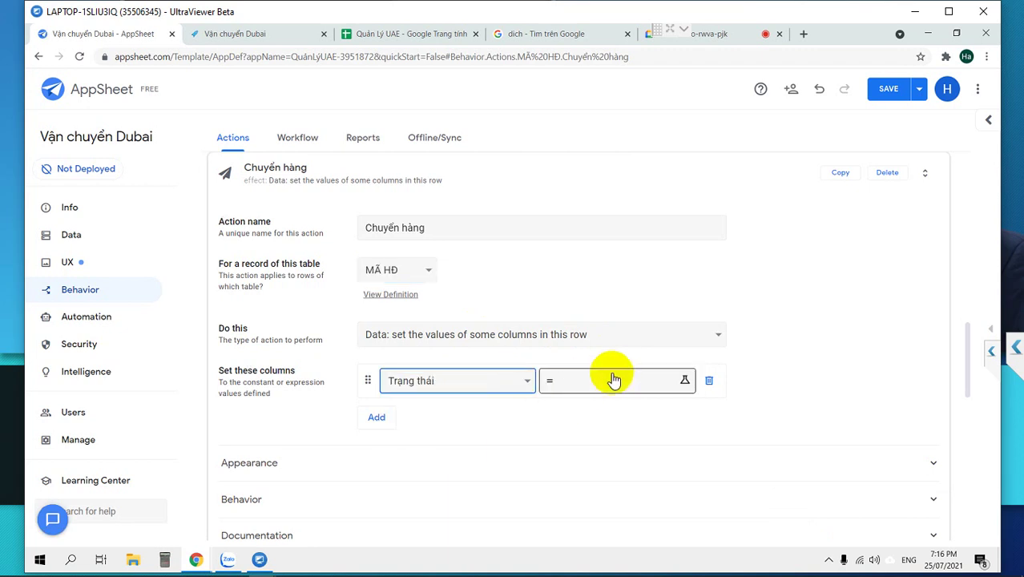
{"action": "left_click", "coordinate": [594, 381]}
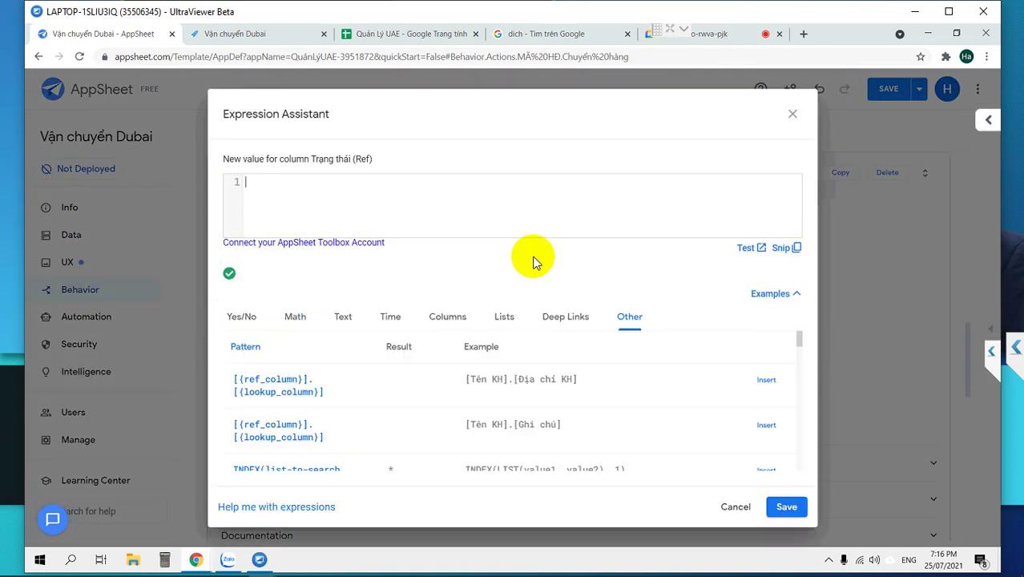
{"action": "type", "text": "2- Chuye"}
{"action": "type", "text": "n hàng"}
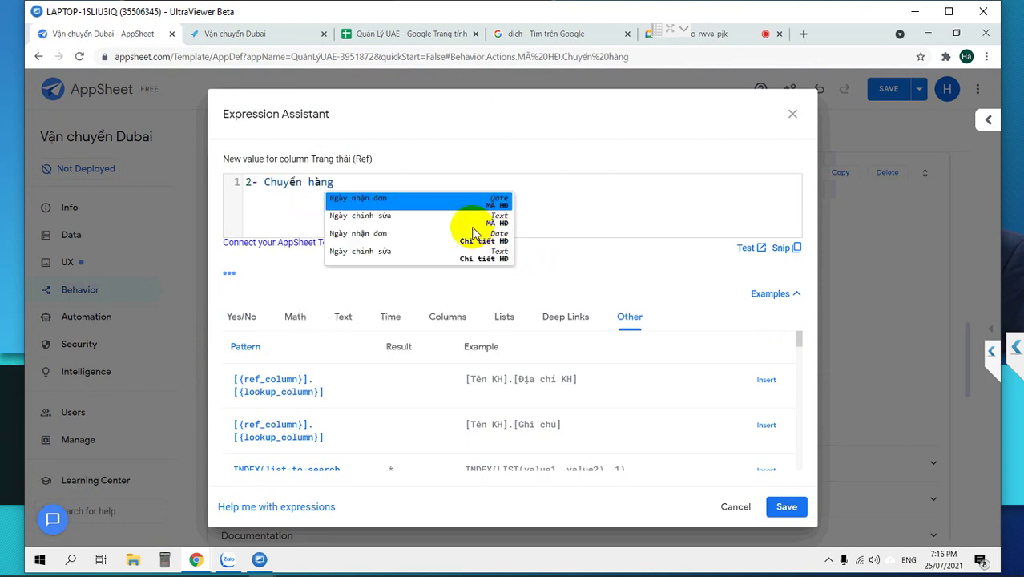
{"action": "type", "text": "\""}
{"action": "left_click", "coordinate": [247, 179]}
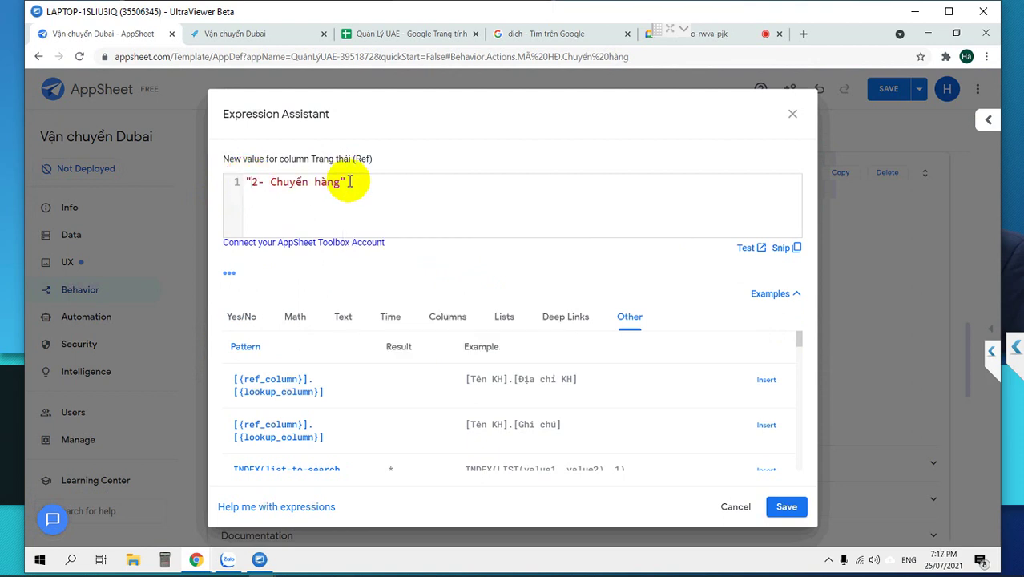
{"action": "left_click", "coordinate": [786, 507]}
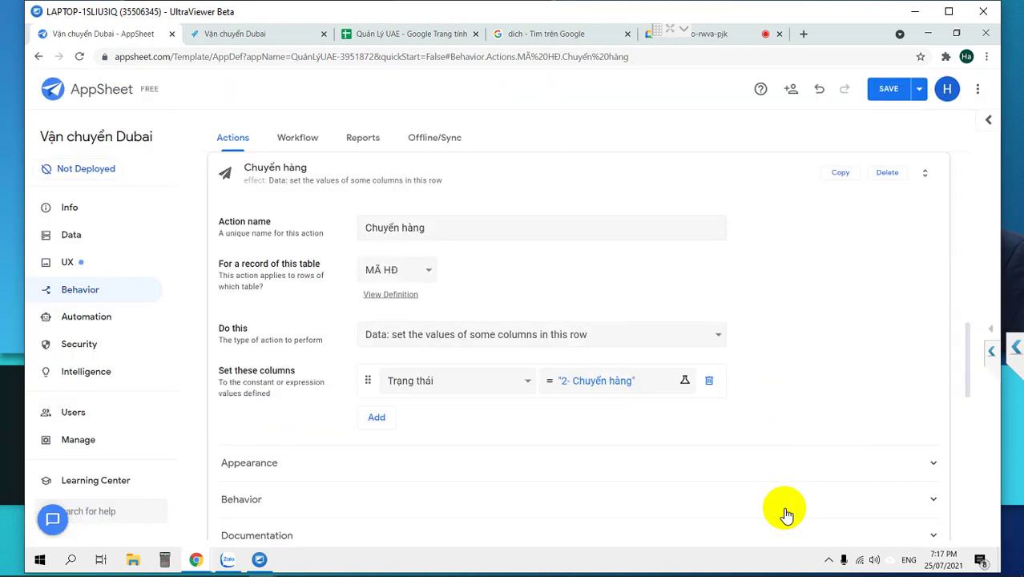
Save, then give the Chuyển hàng action a delivery truck icon.
{"action": "left_click", "coordinate": [881, 89]}
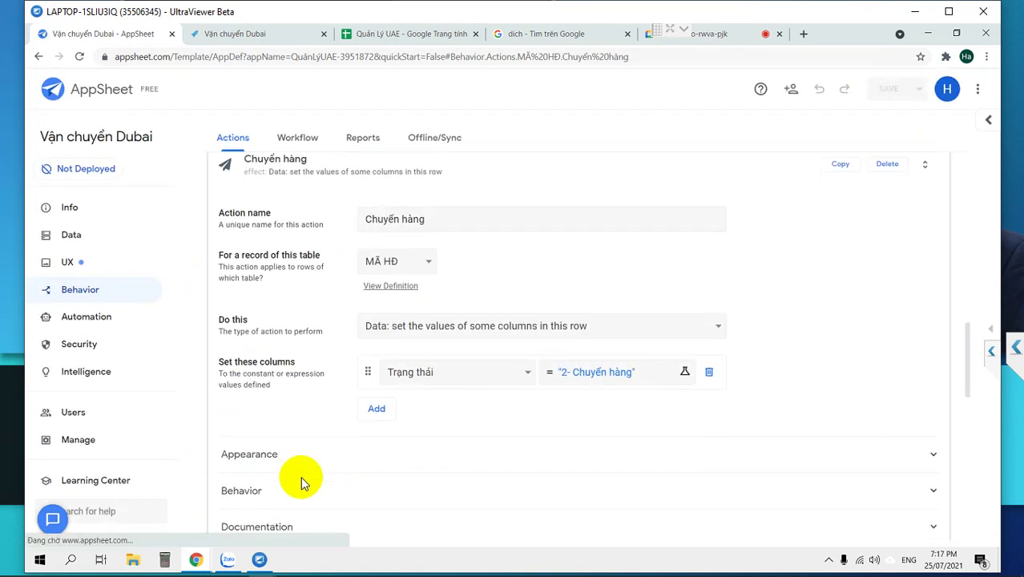
{"action": "scroll", "coordinate": [297, 475], "scroll_direction": "down", "scroll_amount": 2}
{"action": "left_click", "coordinate": [270, 336]}
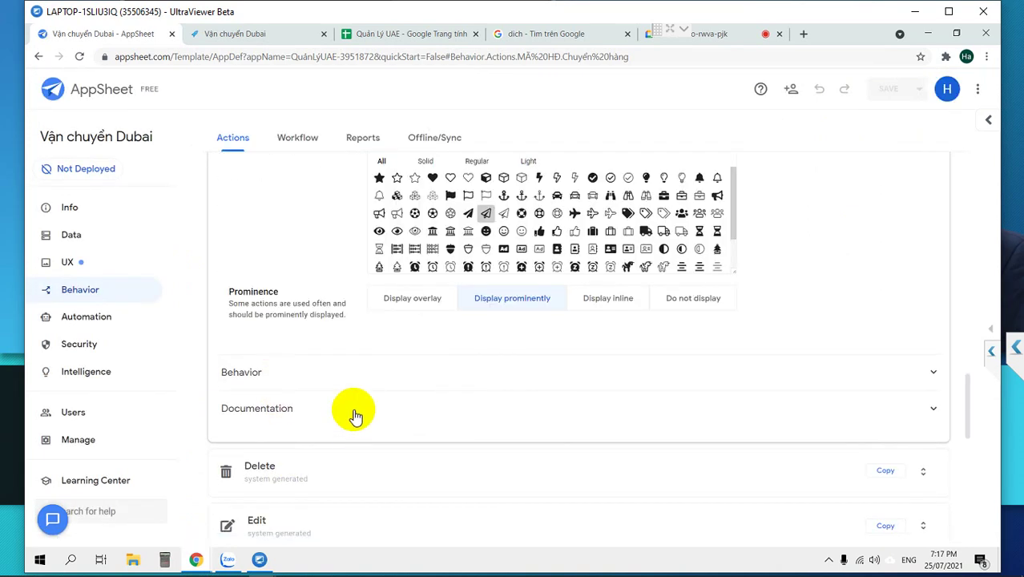
{"action": "scroll", "coordinate": [436, 256], "scroll_direction": "up", "scroll_amount": 2}
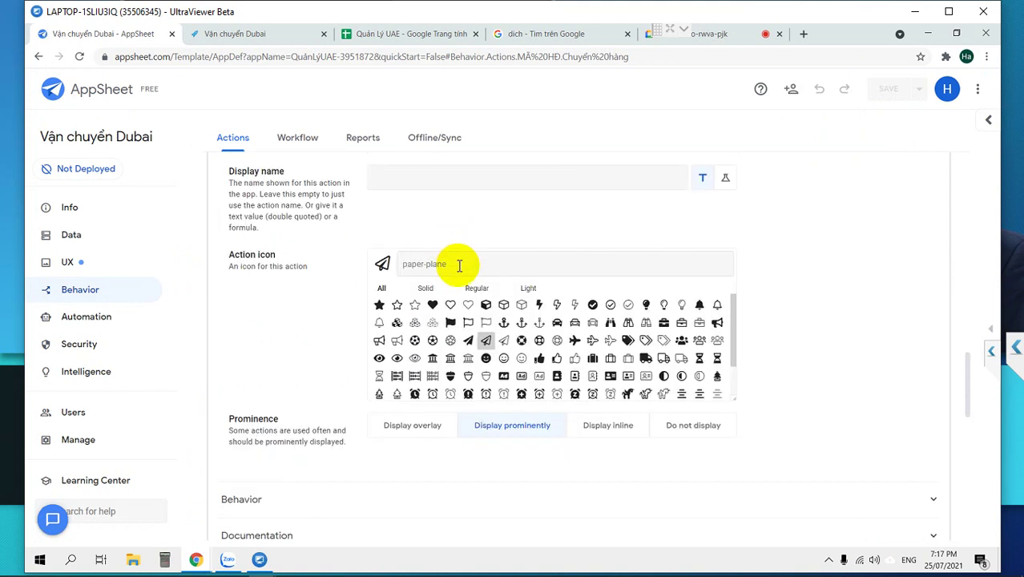
{"action": "type", "text": "ive"}
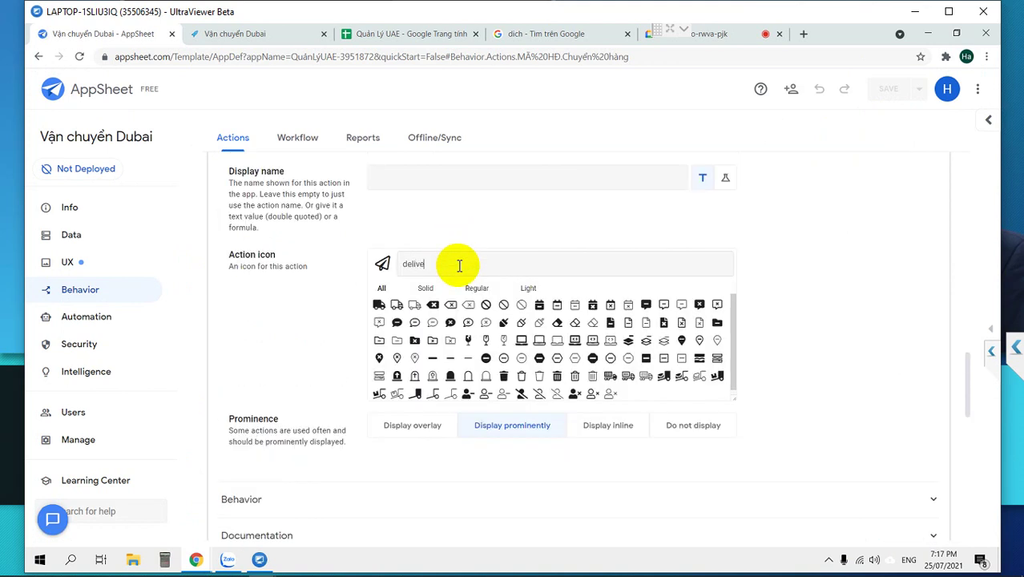
{"action": "left_click", "coordinate": [396, 307]}
{"action": "scroll", "coordinate": [583, 361], "scroll_direction": "up", "scroll_amount": 2}
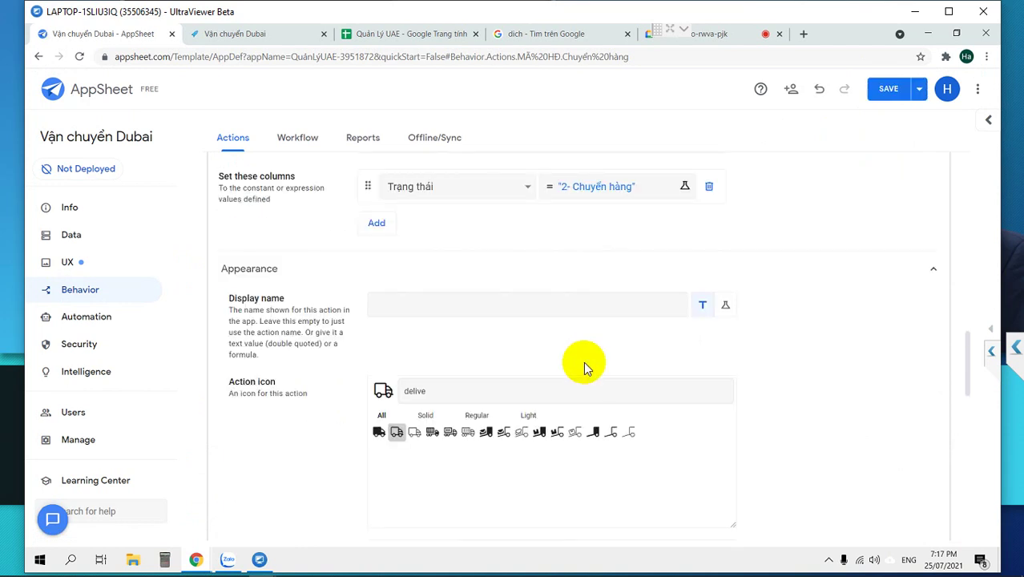
{"action": "scroll", "coordinate": [584, 365], "scroll_direction": "up", "scroll_amount": 4}
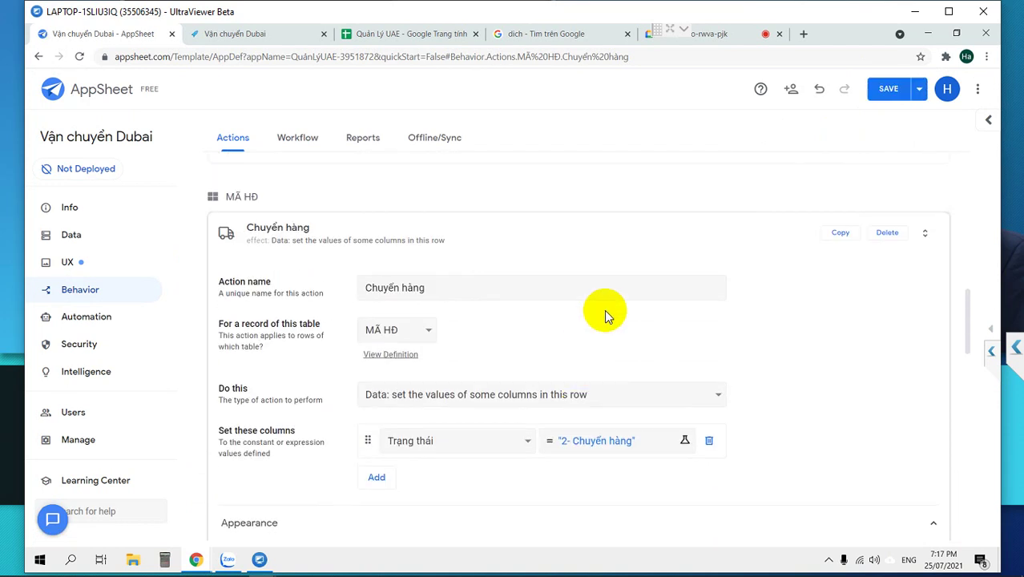
Duplicate the Chuyển hàng action and rename the copy 3- Nhận hàng.
{"action": "left_click", "coordinate": [849, 239]}
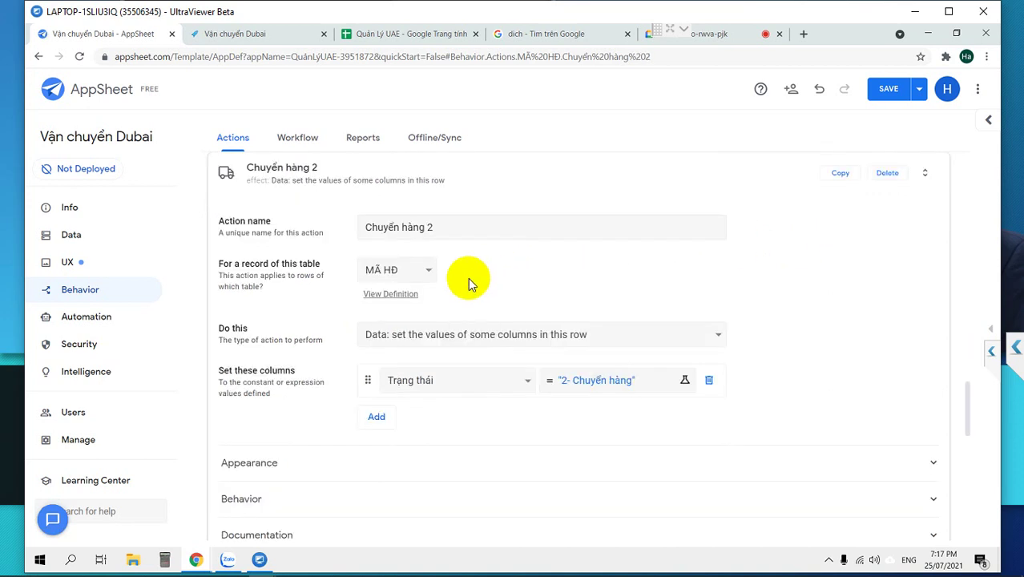
{"action": "left_click", "coordinate": [448, 224]}
{"action": "left_click_drag", "start_coordinate": [448, 225], "coordinate": [234, 227]}
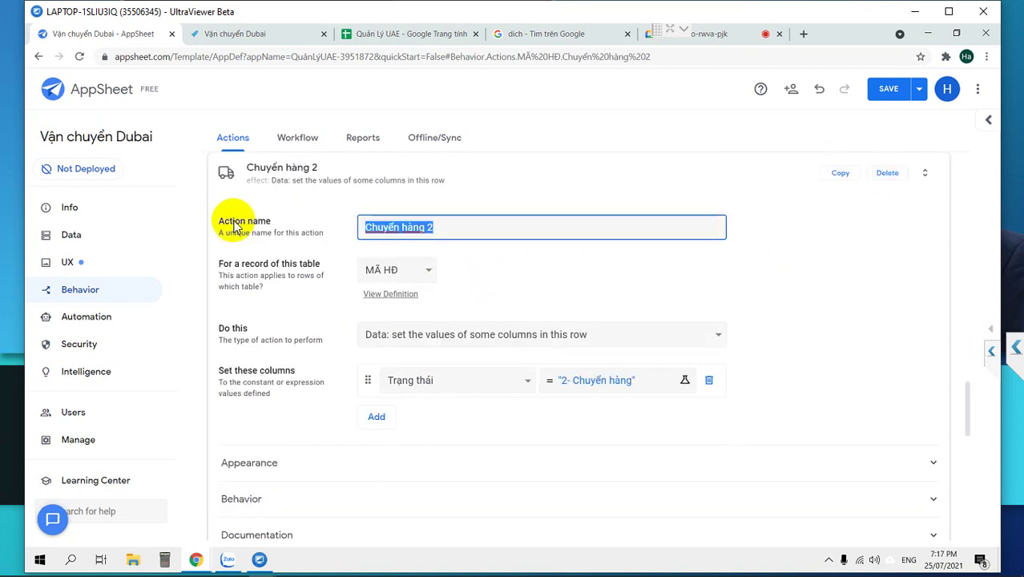
{"action": "type", "text": "Gi"}
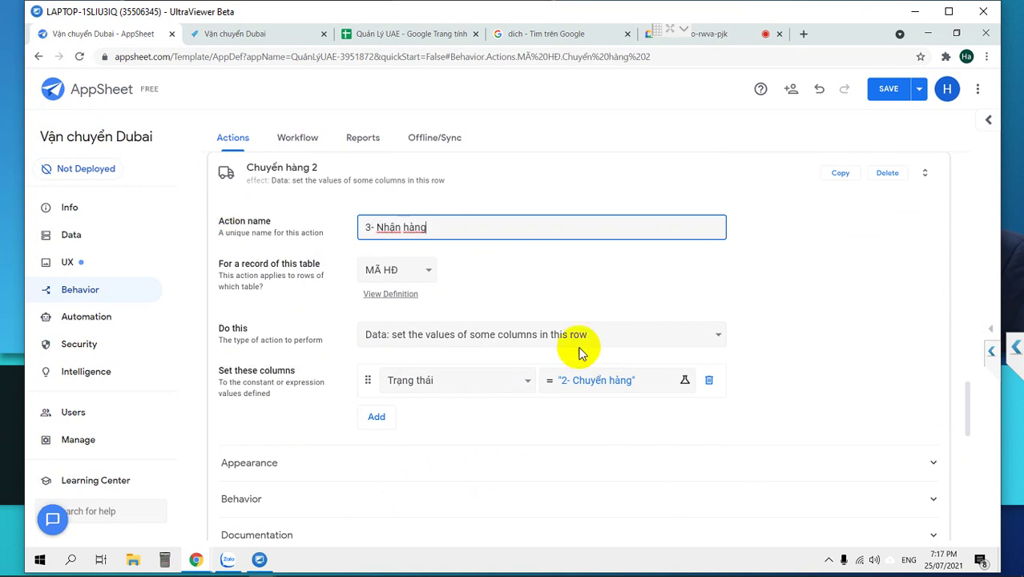
Change the copy's Trạng thái value to "3- Nhận hàng".
{"action": "left_click", "coordinate": [601, 380]}
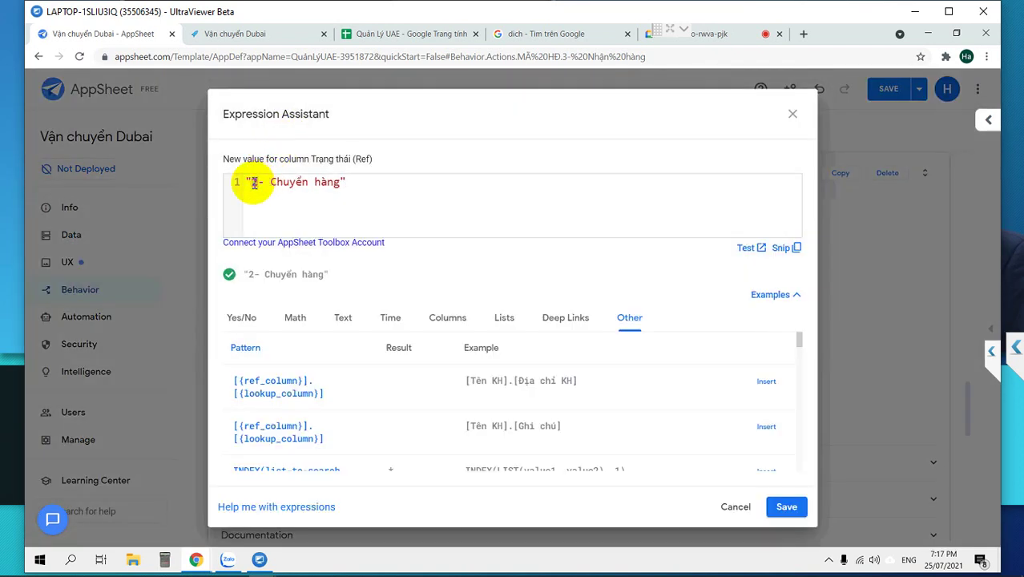
{"action": "type", "text": "3"}
{"action": "left_click_drag", "start_coordinate": [271, 179], "coordinate": [305, 185]}
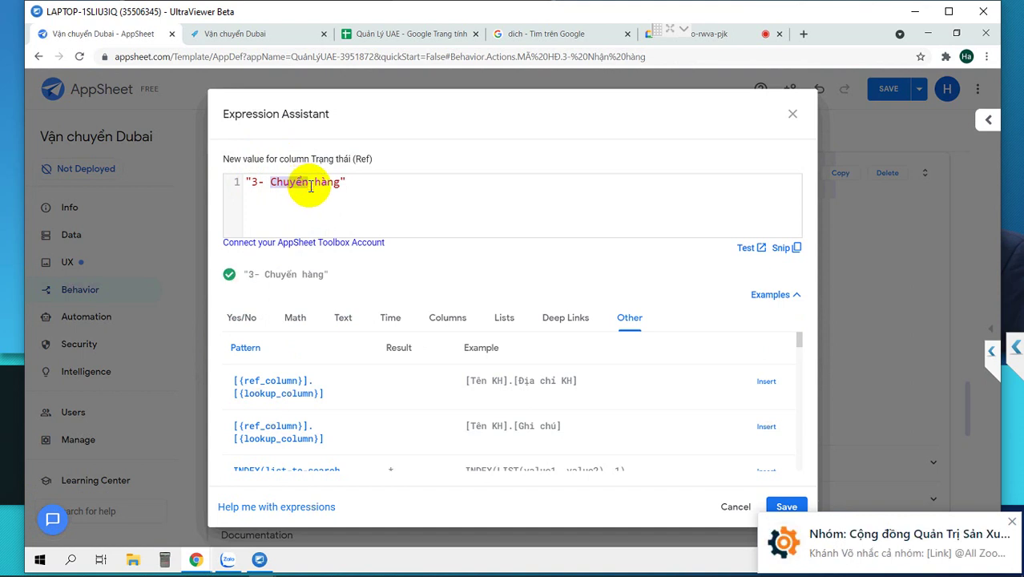
{"action": "type", "text": "Nhận"}
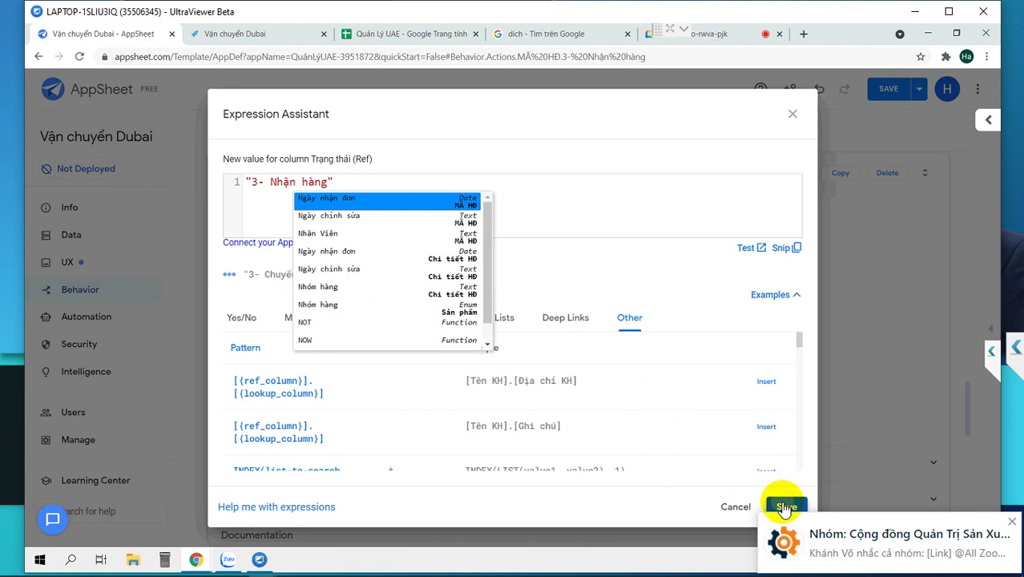
{"action": "left_click", "coordinate": [784, 507]}
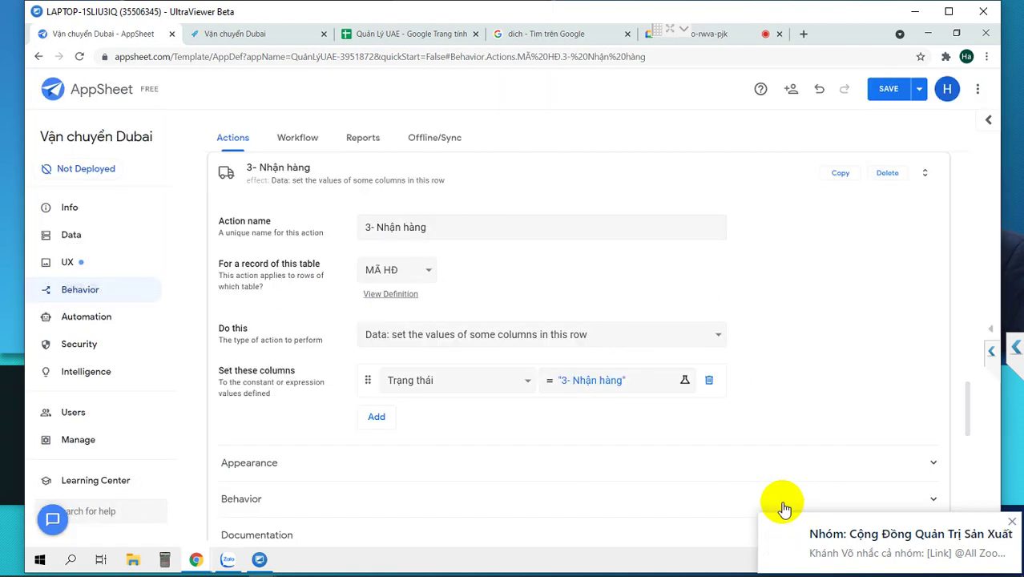
{"action": "left_click", "coordinate": [274, 464]}
Give 3- Nhận hàng the truck-with-dolly delivery icon, then duplicate the action.
{"action": "scroll", "coordinate": [317, 424], "scroll_direction": "down", "scroll_amount": 2}
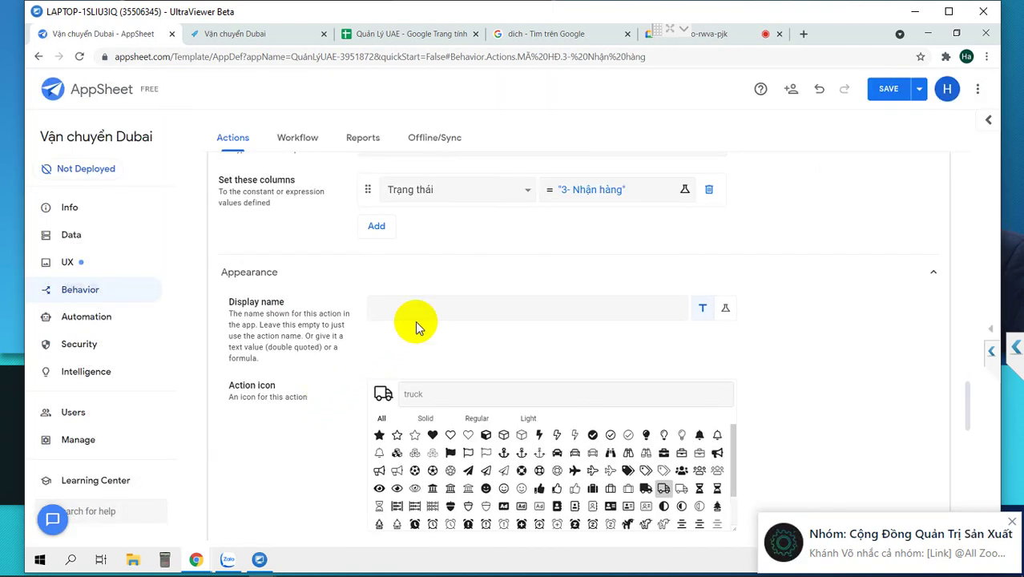
{"action": "left_click", "coordinate": [435, 303]}
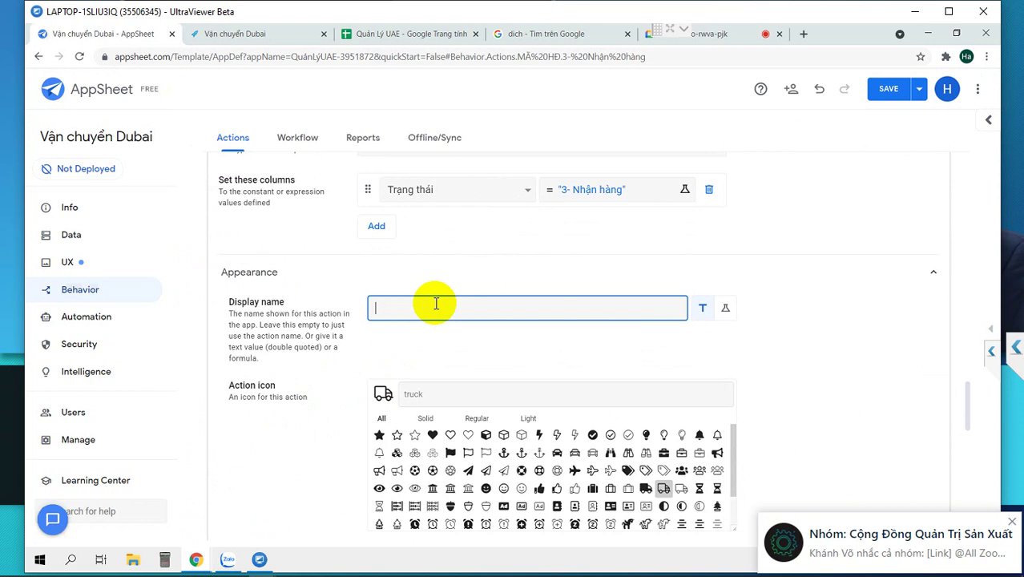
{"action": "left_click", "coordinate": [451, 393]}
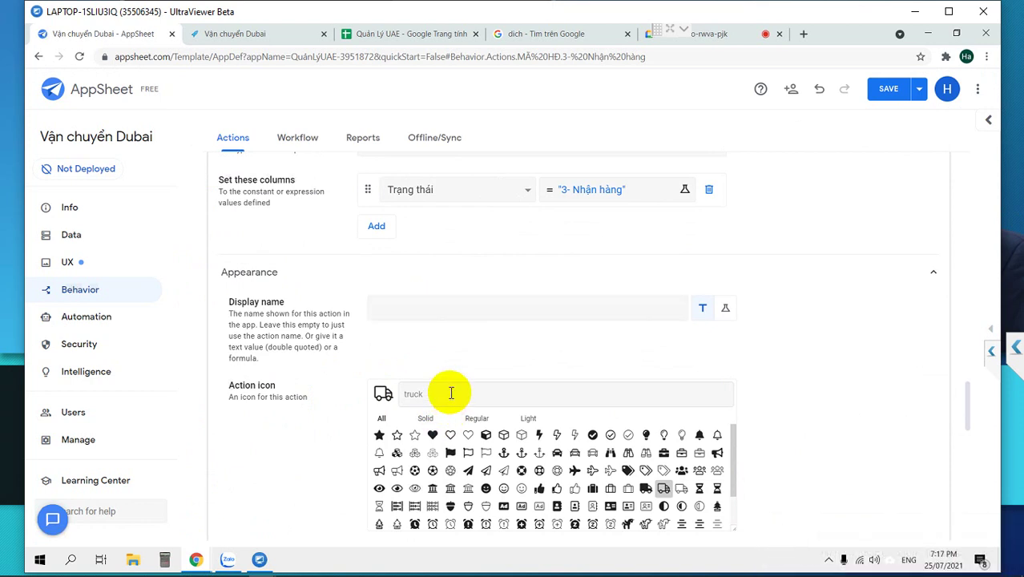
{"action": "type", "text": "sto"}
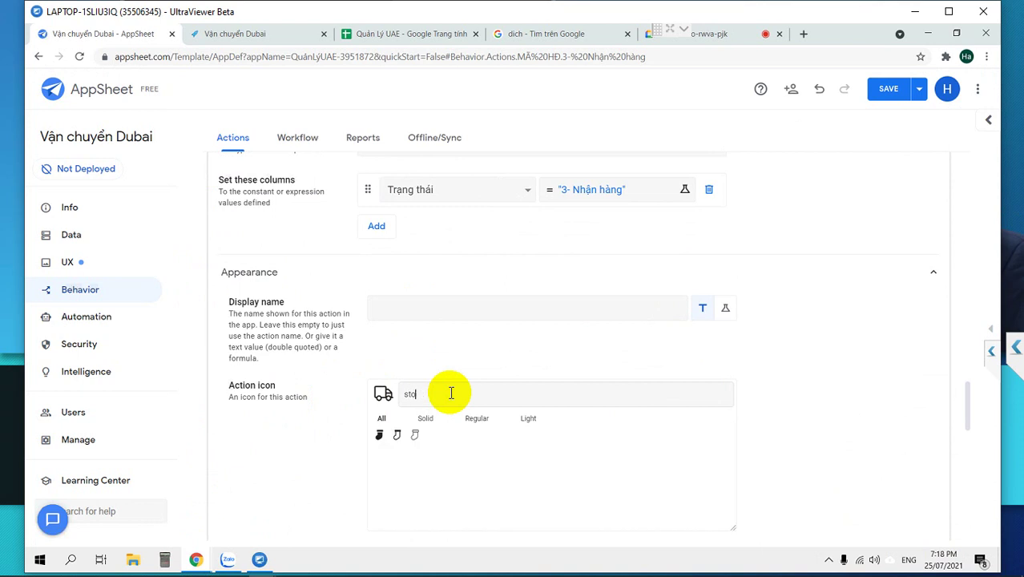
{"action": "type", "text": "store"}
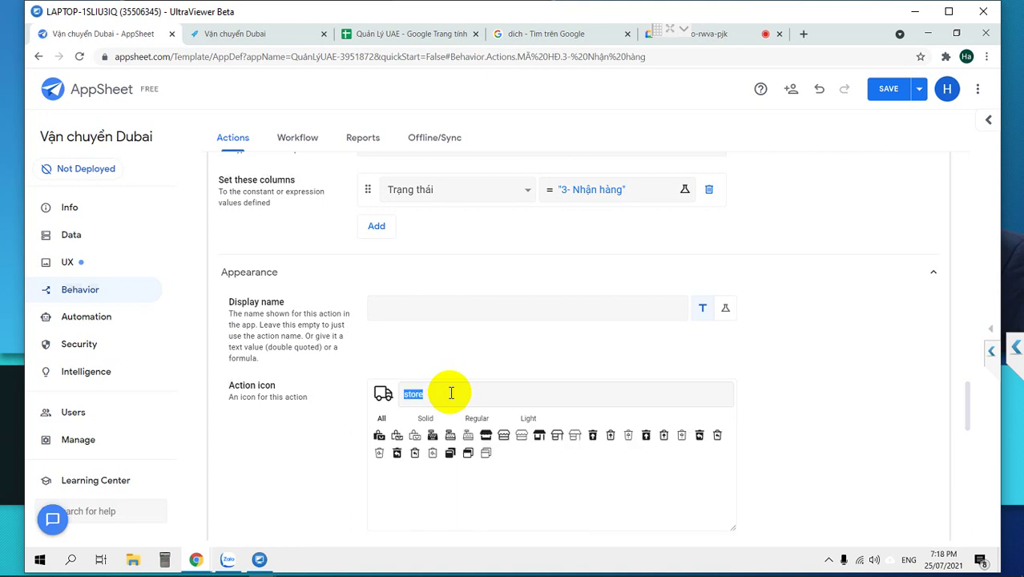
{"action": "type", "text": "live"}
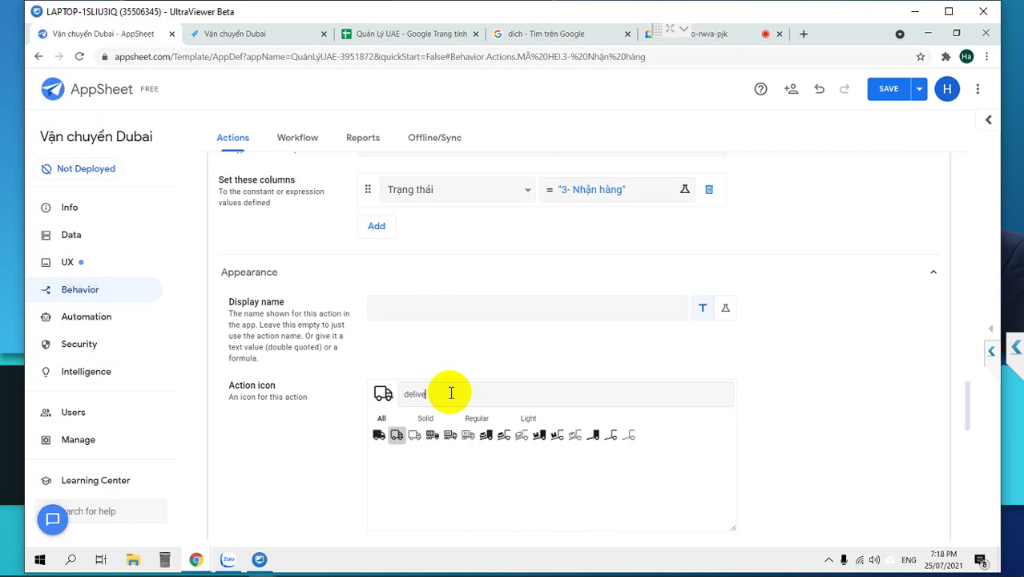
{"action": "left_click", "coordinate": [484, 437]}
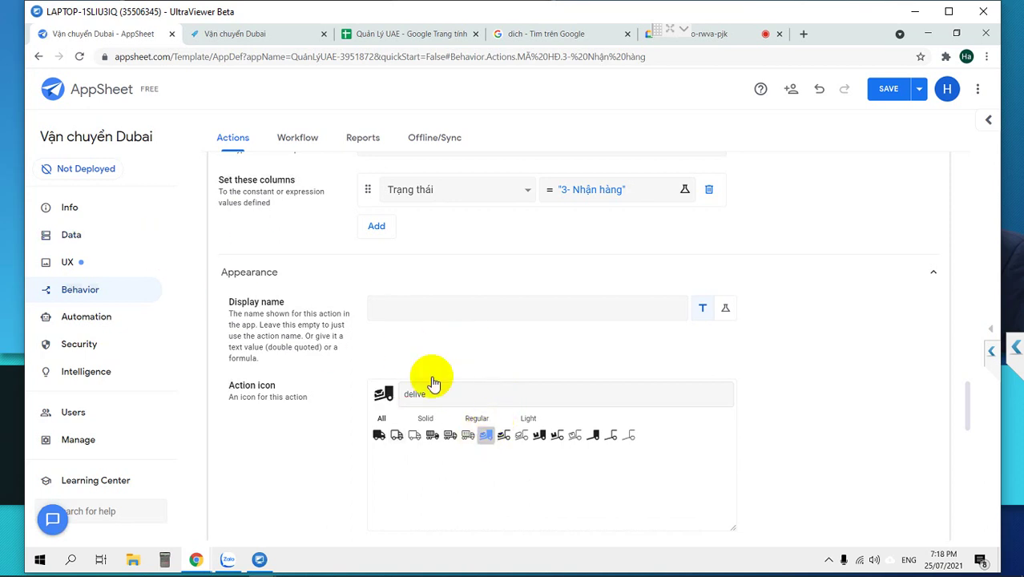
{"action": "scroll", "coordinate": [294, 358], "scroll_direction": "up", "scroll_amount": 2}
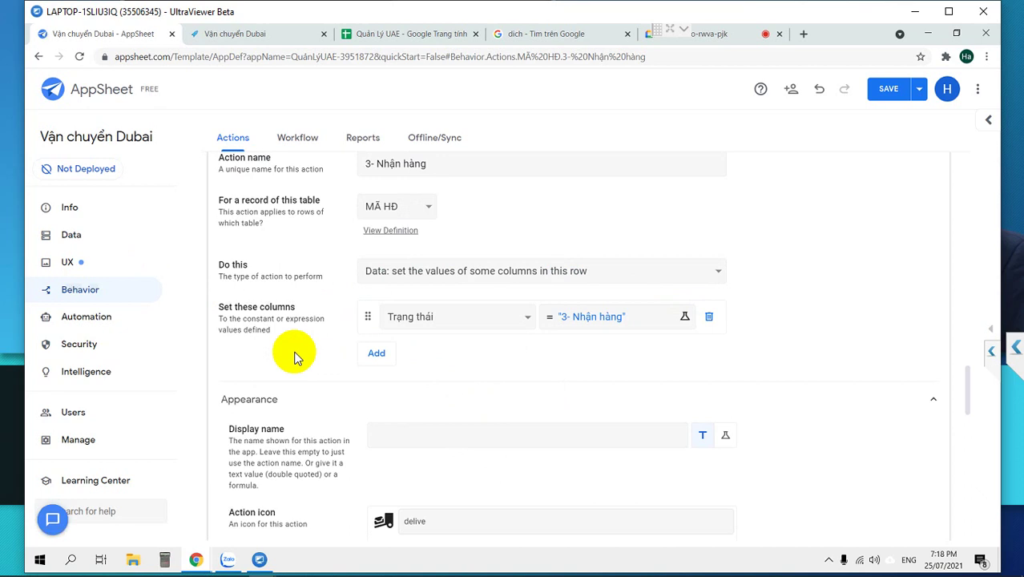
{"action": "scroll", "coordinate": [294, 358], "scroll_direction": "down", "scroll_amount": 2}
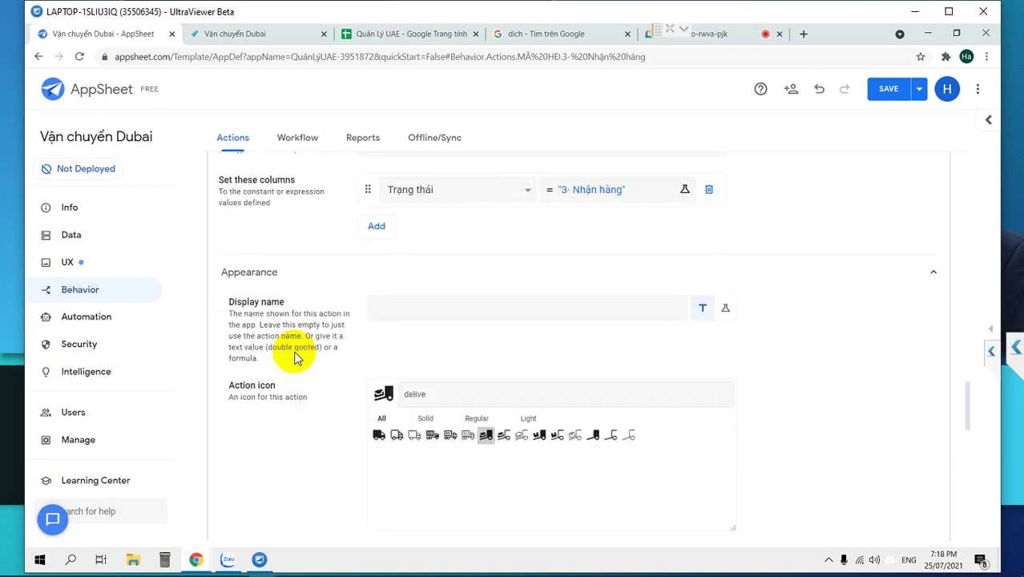
{"action": "scroll", "coordinate": [294, 358], "scroll_direction": "up", "scroll_amount": 3}
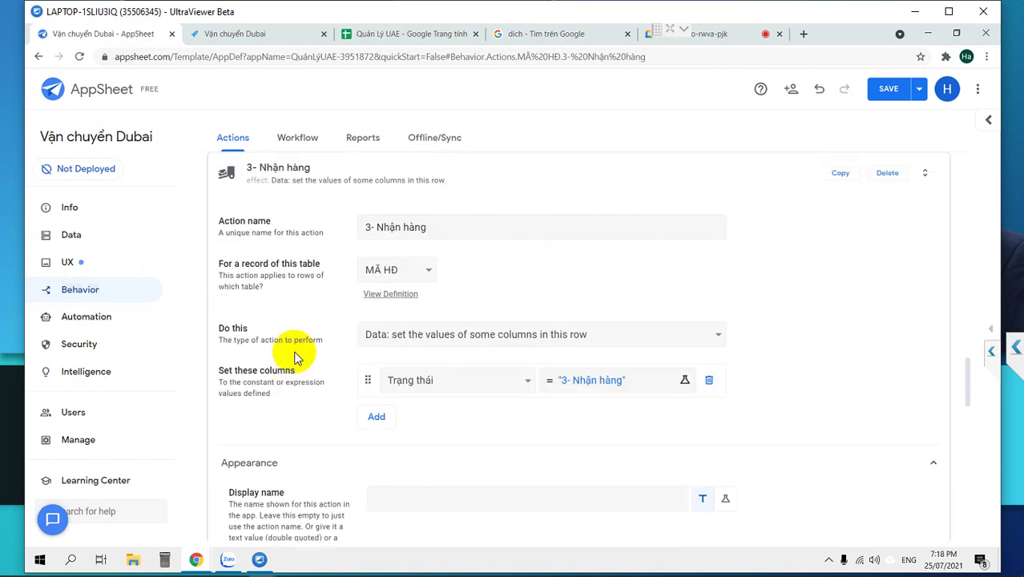
{"action": "scroll", "coordinate": [294, 358], "scroll_direction": "down", "scroll_amount": 2}
{"action": "scroll", "coordinate": [295, 358], "scroll_direction": "up", "scroll_amount": 3}
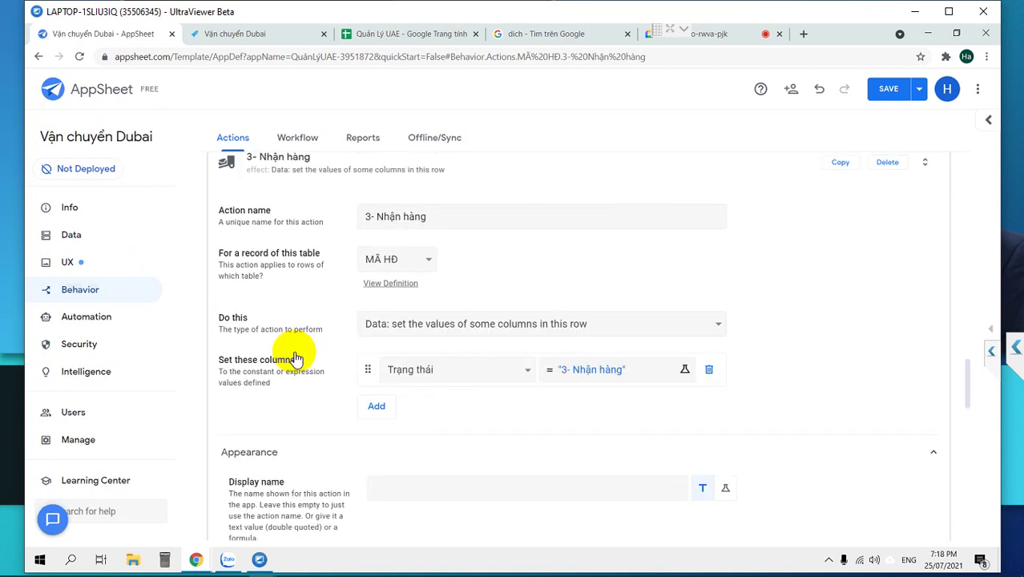
{"action": "scroll", "coordinate": [841, 236], "scroll_direction": "down", "scroll_amount": 1}
{"action": "left_click", "coordinate": [843, 172]}
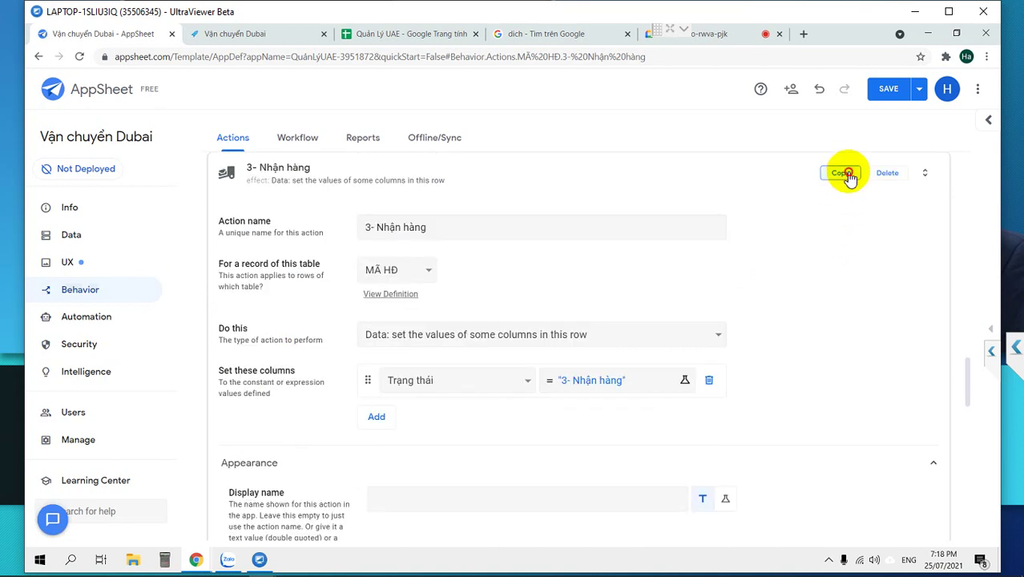
Rename the duplicated action to 4- Giao hàng.
{"action": "left_click", "coordinate": [374, 227]}
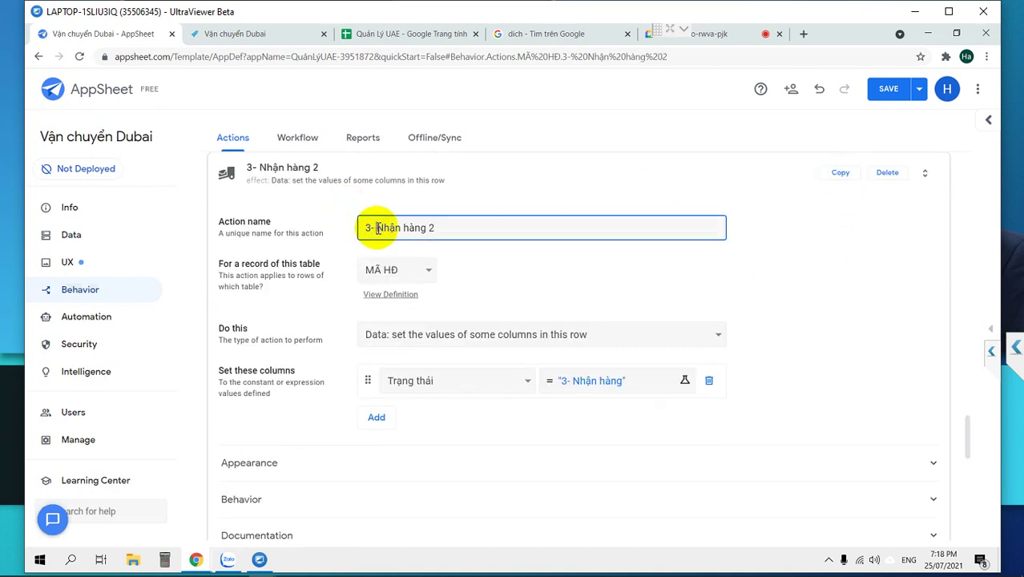
{"action": "left_click_drag", "start_coordinate": [439, 229], "coordinate": [298, 209]}
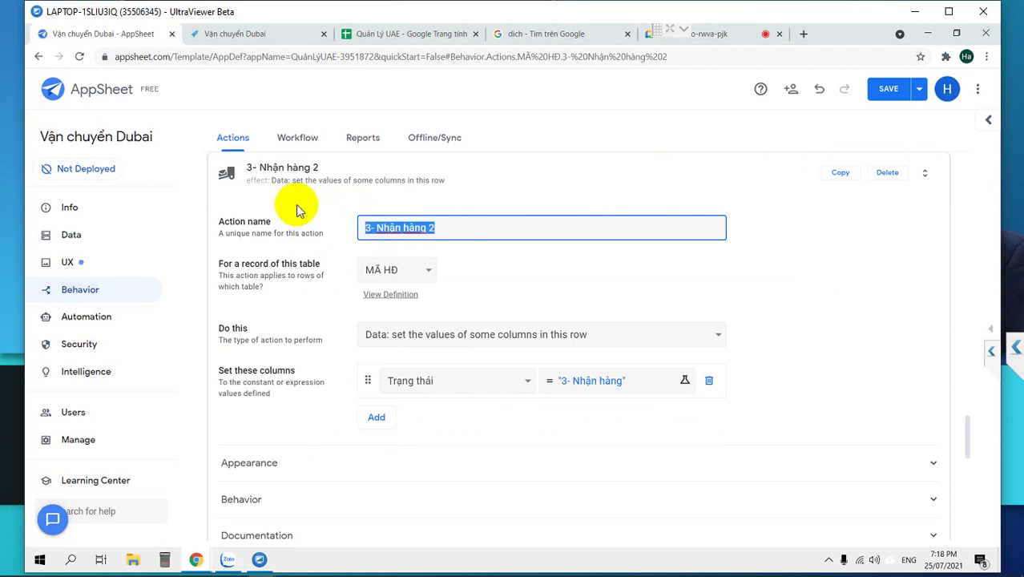
{"action": "type", "text": "4- "}
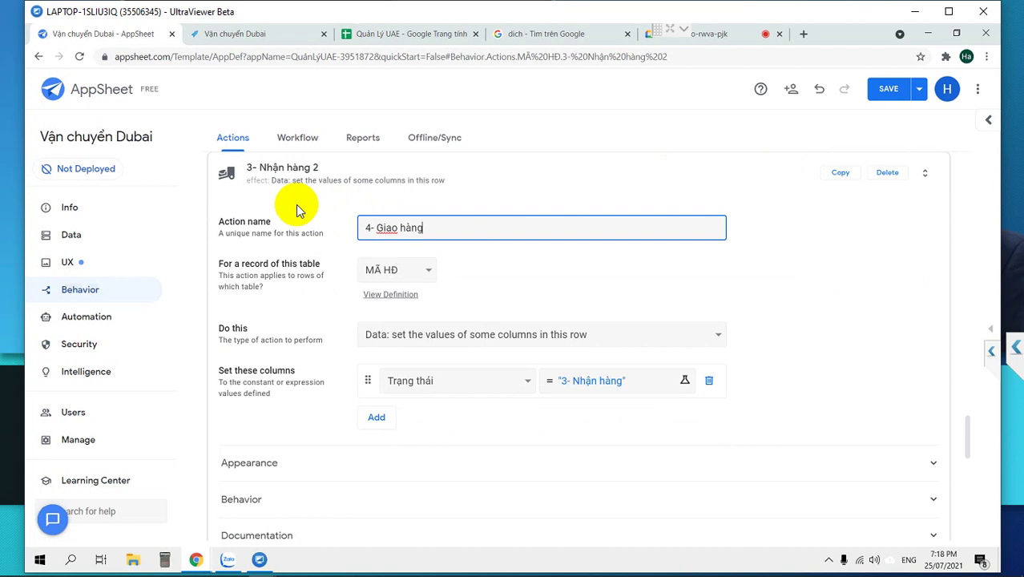
{"action": "type", "text": "Giao hàng"}
{"action": "left_click", "coordinate": [603, 377]}
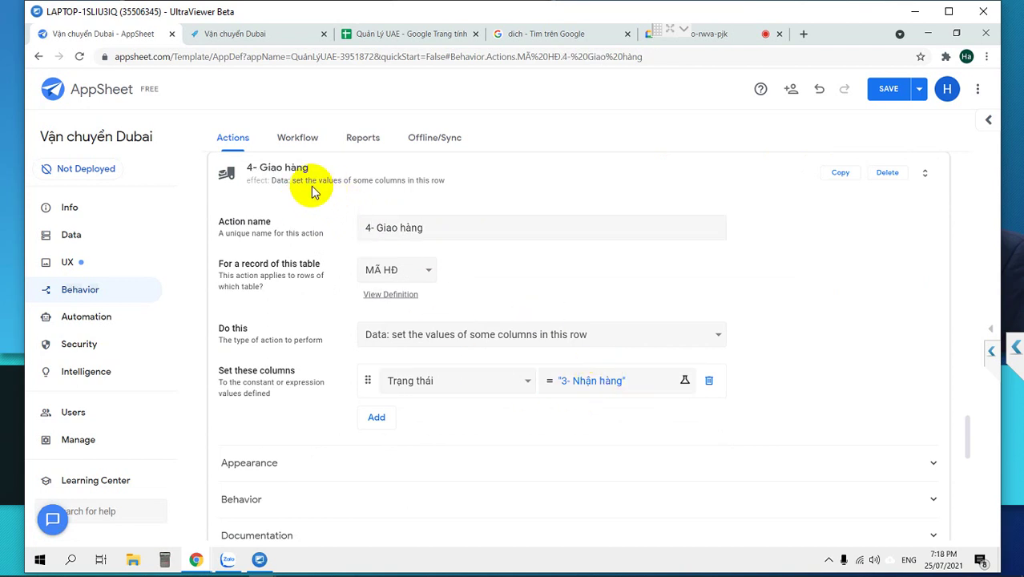
Change its Trạng thái value to "4- Giao hàng".
{"action": "left_click", "coordinate": [260, 182]}
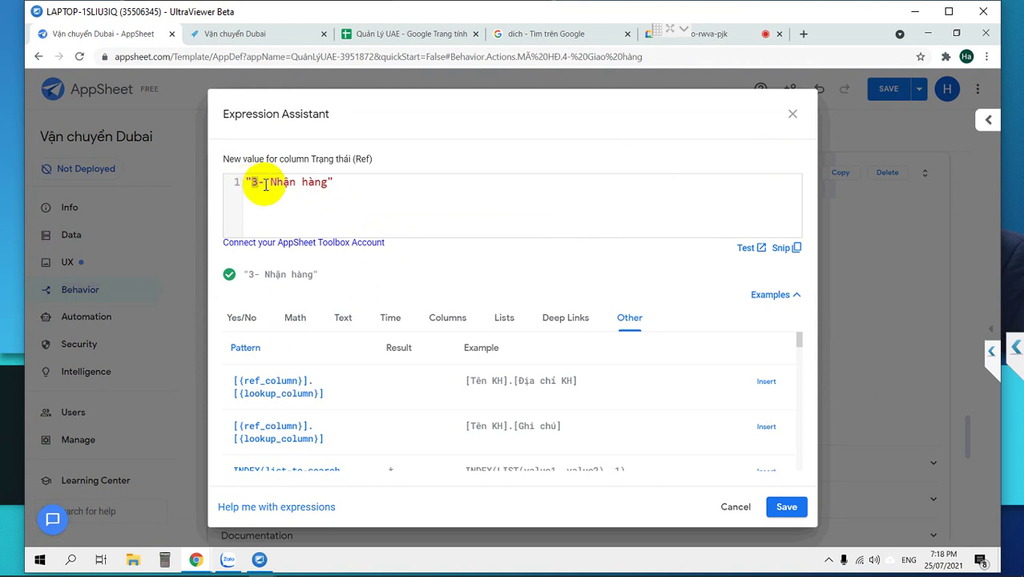
{"action": "key", "text": "BackSpace"}
{"action": "type", "text": "4"}
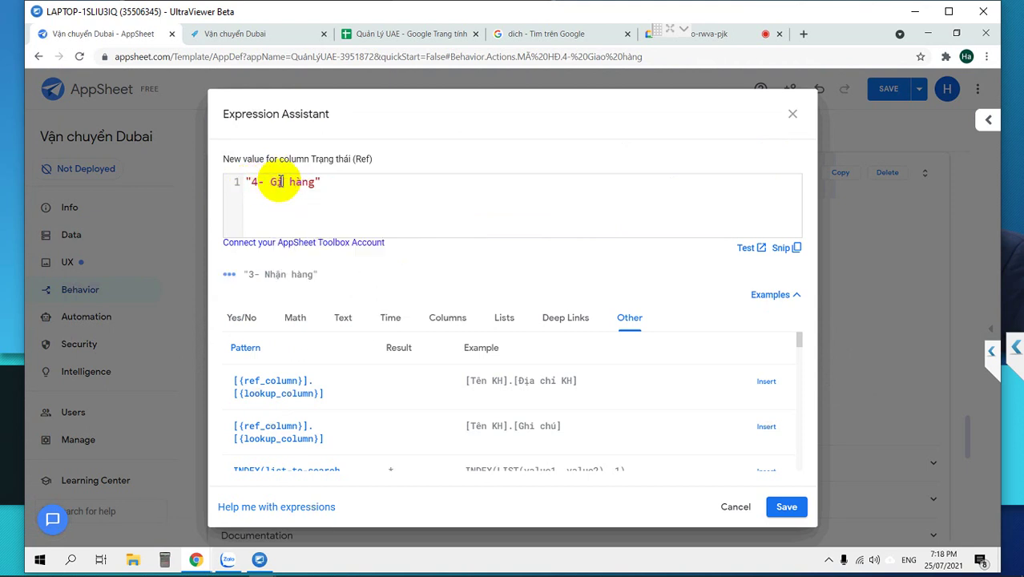
{"action": "left_click", "coordinate": [783, 505]}
{"action": "left_click", "coordinate": [391, 231]}
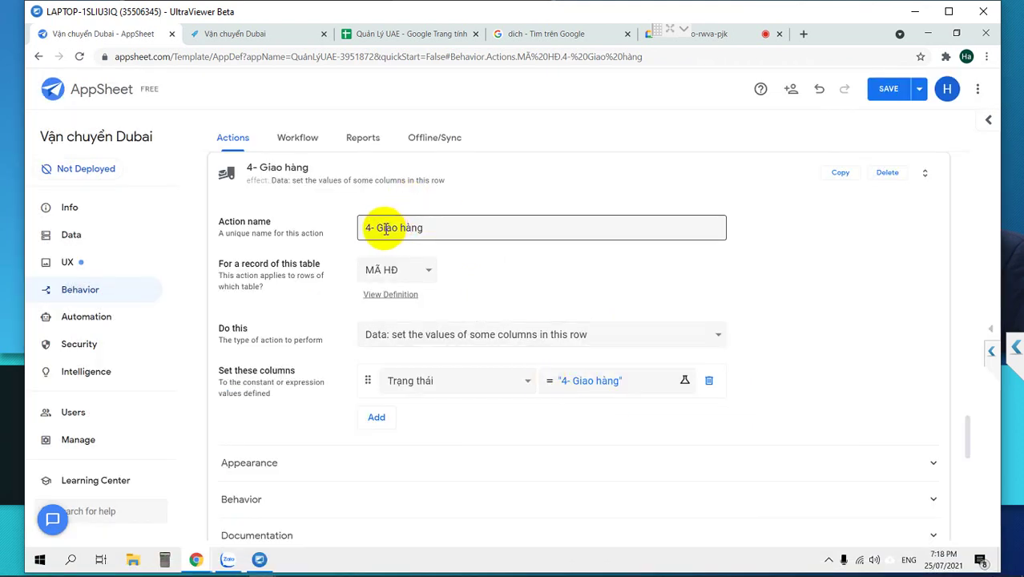
Strip the "4- " prefix so the delivery action is named Giao hàng.
{"action": "left_click_drag", "start_coordinate": [379, 229], "coordinate": [327, 229]}
{"action": "key", "text": "BackSpace"}
{"action": "scroll", "coordinate": [209, 276], "scroll_direction": "up", "scroll_amount": 3}
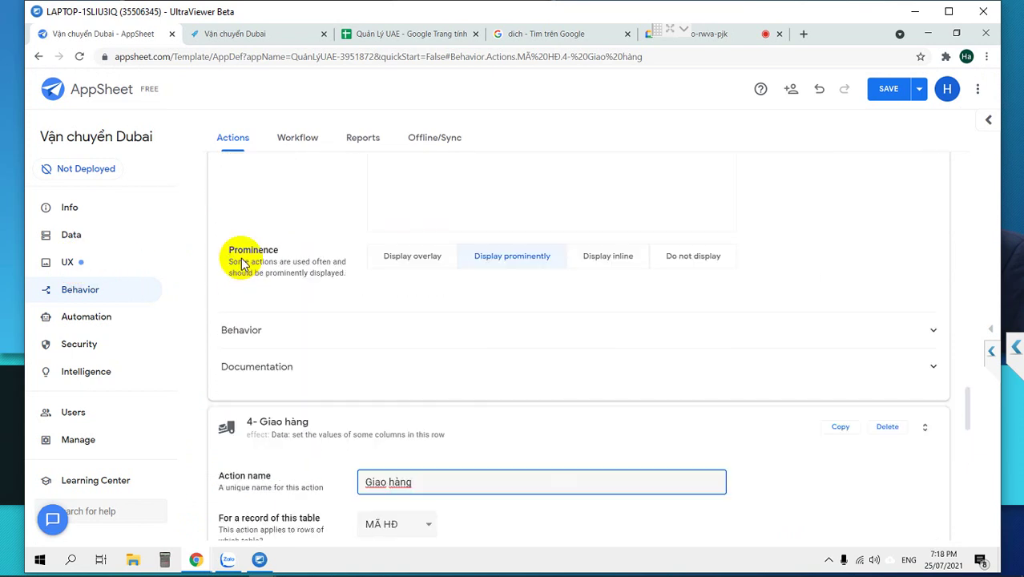
{"action": "left_click", "coordinate": [257, 426]}
{"action": "scroll", "coordinate": [270, 389], "scroll_direction": "up", "scroll_amount": 4}
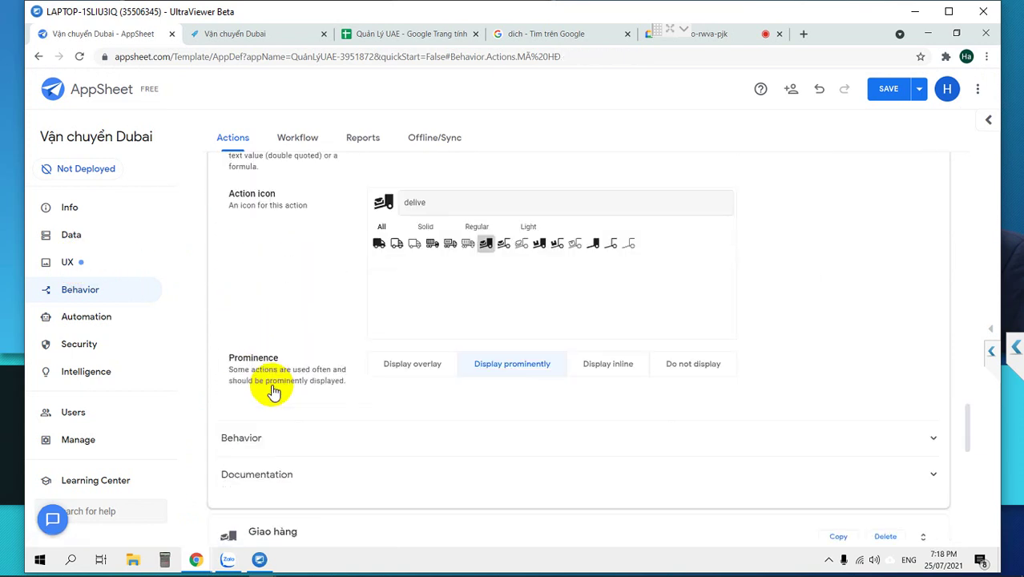
{"action": "scroll", "coordinate": [270, 380], "scroll_direction": "up", "scroll_amount": 1}
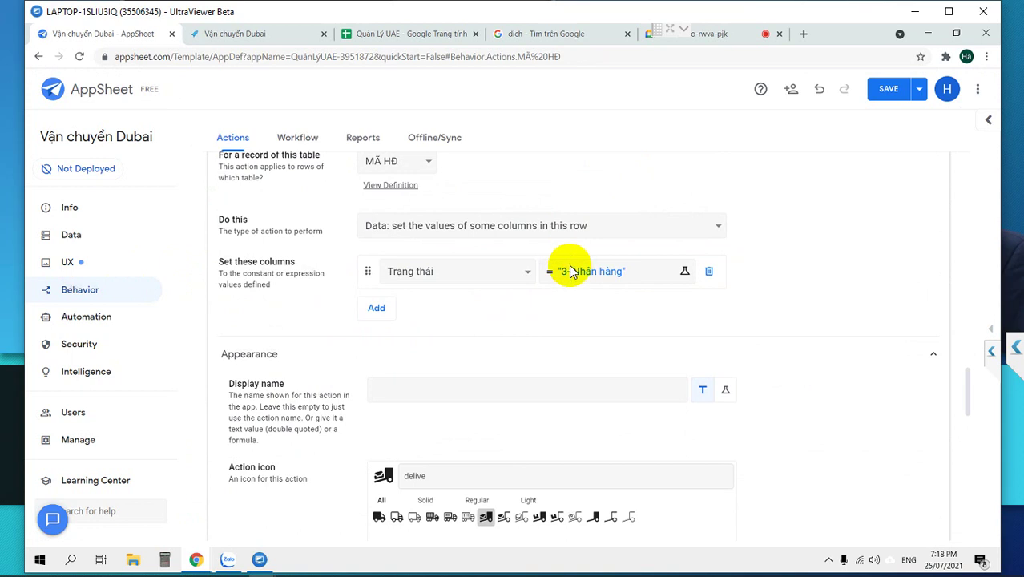
{"action": "scroll", "coordinate": [417, 182], "scroll_direction": "up", "scroll_amount": 2}
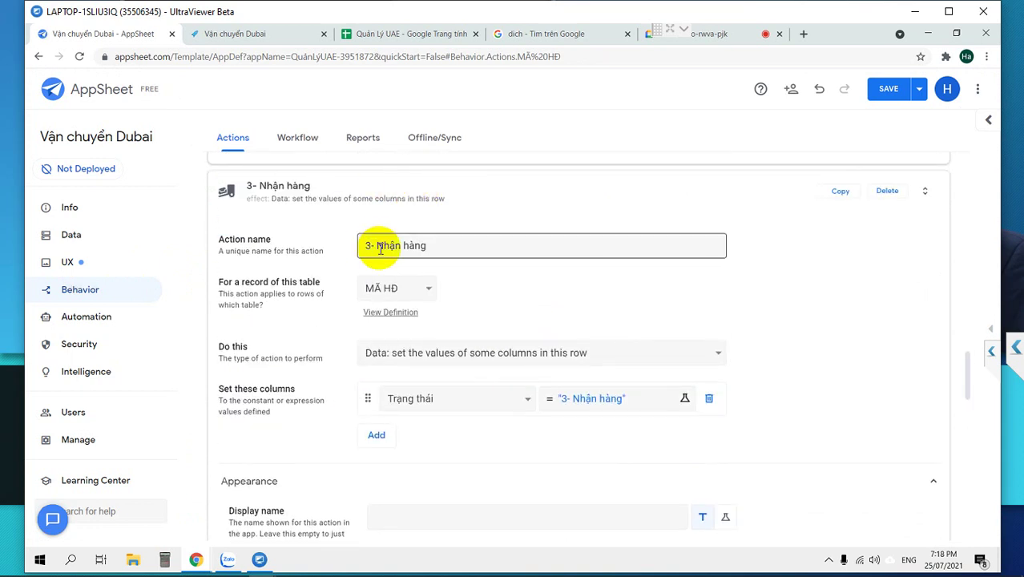
Strip the "3- " prefix so the receiving action is named Nhận hàng.
{"action": "left_click_drag", "start_coordinate": [382, 249], "coordinate": [320, 242]}
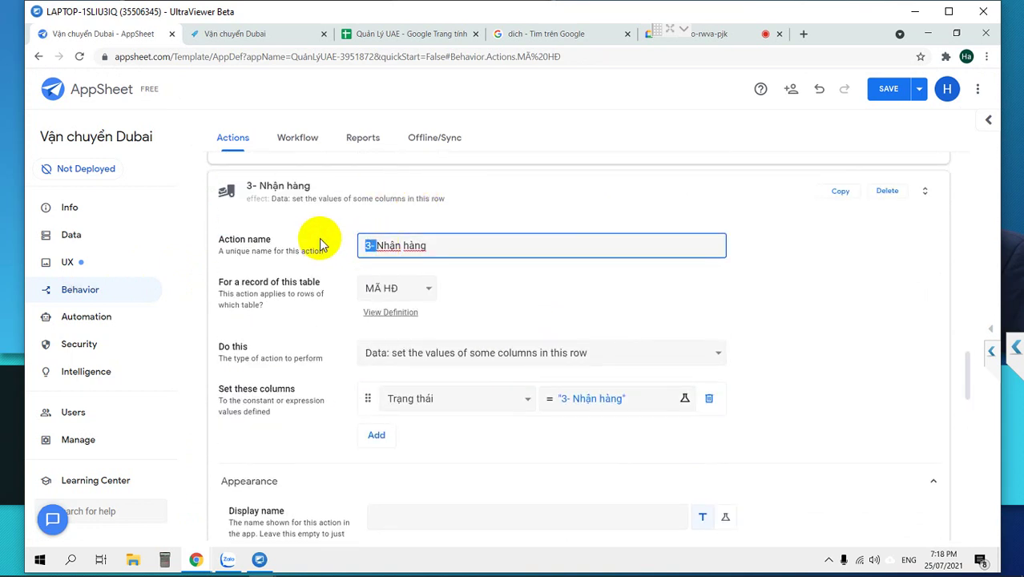
{"action": "key", "text": "BackSpace"}
{"action": "scroll", "coordinate": [365, 323], "scroll_direction": "up", "scroll_amount": 8}
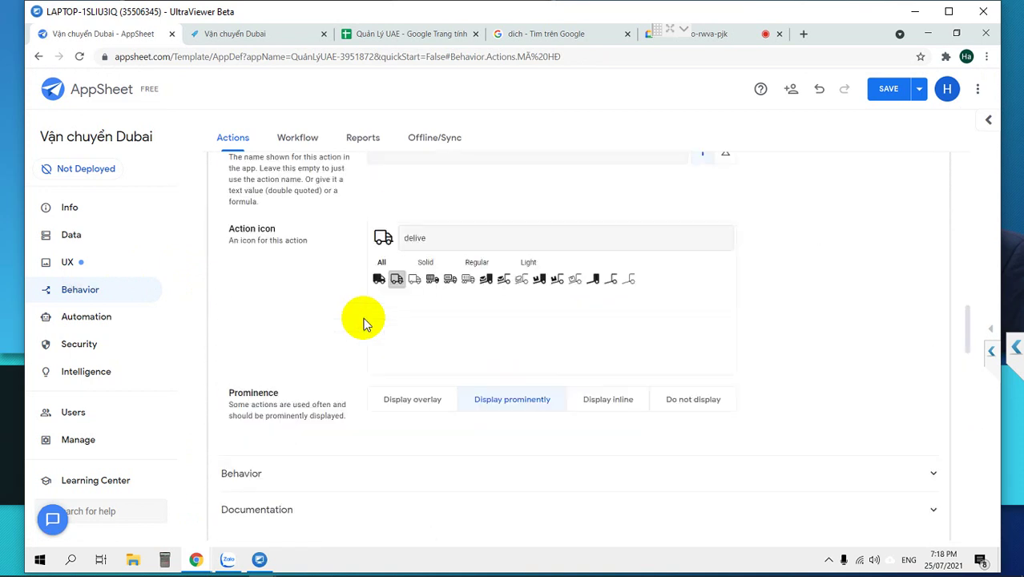
{"action": "scroll", "coordinate": [365, 323], "scroll_direction": "up", "scroll_amount": 3}
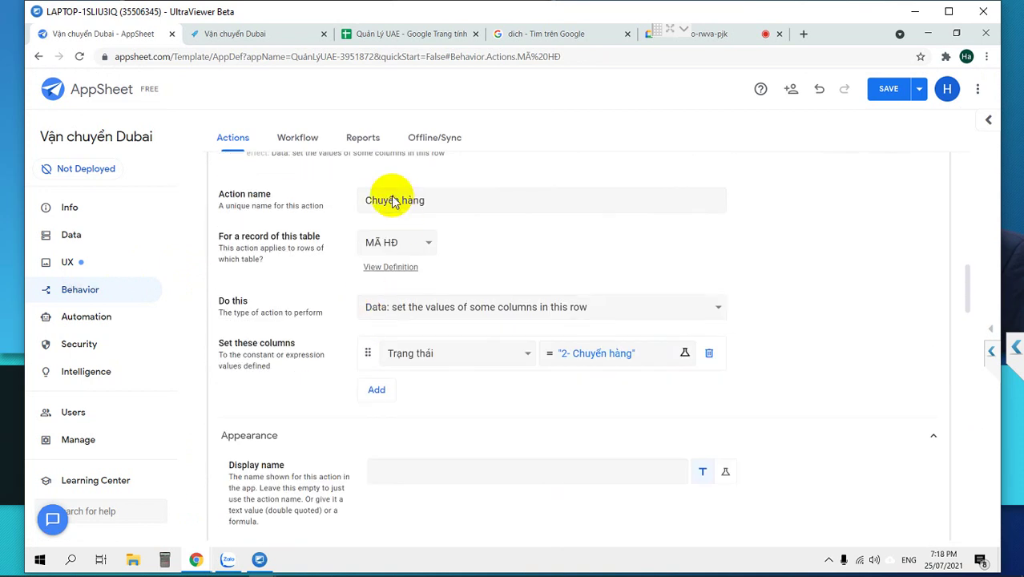
{"action": "scroll", "coordinate": [326, 250], "scroll_direction": "up", "scroll_amount": 3}
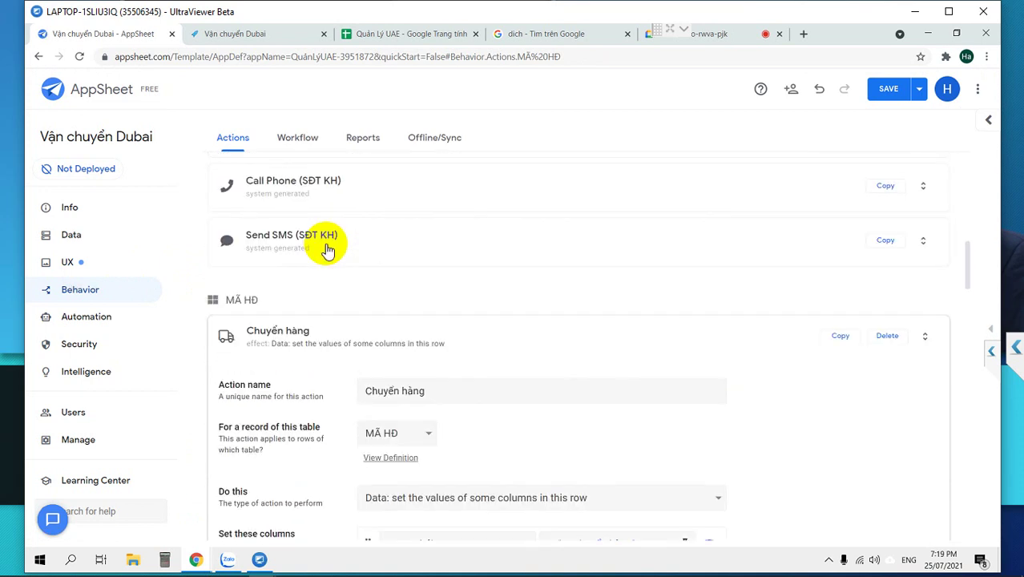
{"action": "scroll", "coordinate": [326, 249], "scroll_direction": "down", "scroll_amount": 15}
{"action": "scroll", "coordinate": [326, 249], "scroll_direction": "down", "scroll_amount": 4}
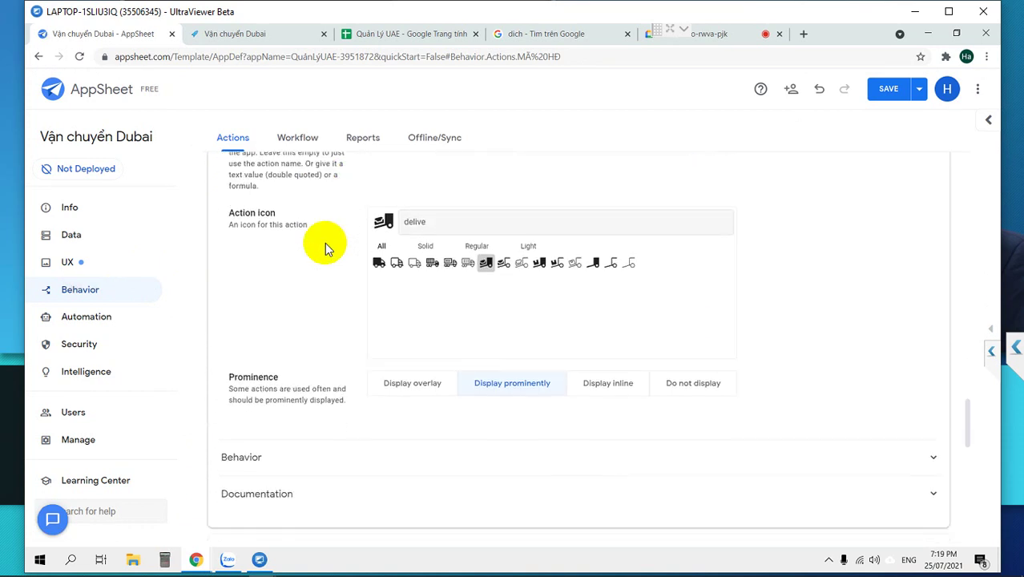
{"action": "scroll", "coordinate": [324, 243], "scroll_direction": "up", "scroll_amount": 2}
{"action": "scroll", "coordinate": [322, 243], "scroll_direction": "down", "scroll_amount": 6}
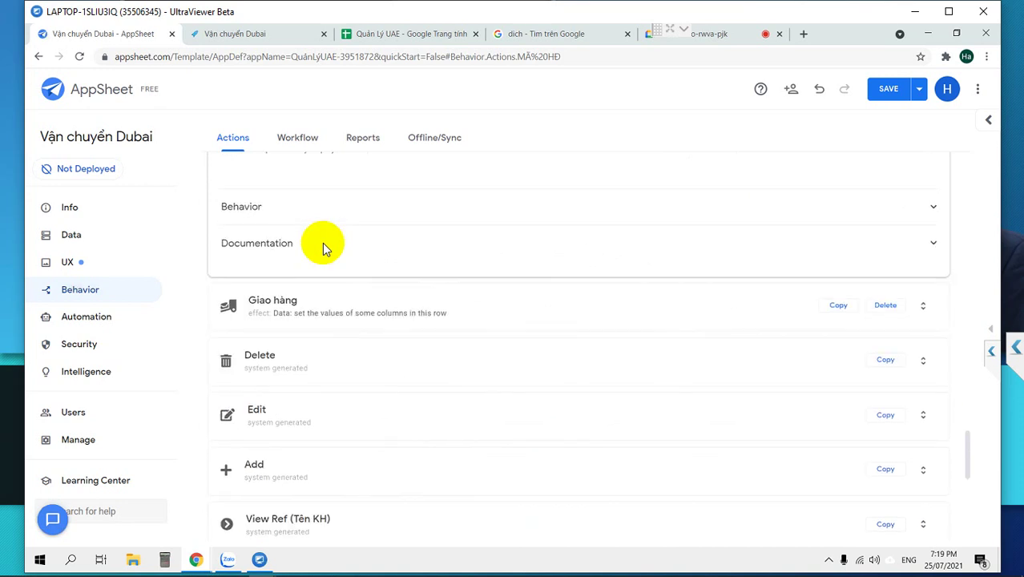
{"action": "scroll", "coordinate": [322, 243], "scroll_direction": "up", "scroll_amount": 3}
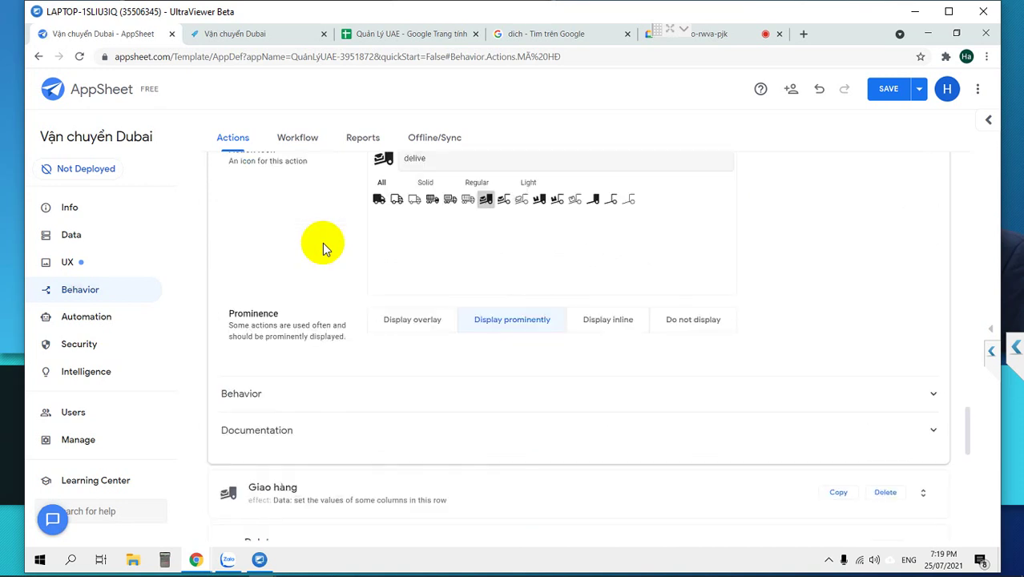
Switch the Giao hàng action's icon to check-circle and save the app.
{"action": "left_click", "coordinate": [345, 490]}
{"action": "scroll", "coordinate": [343, 473], "scroll_direction": "down", "scroll_amount": 2}
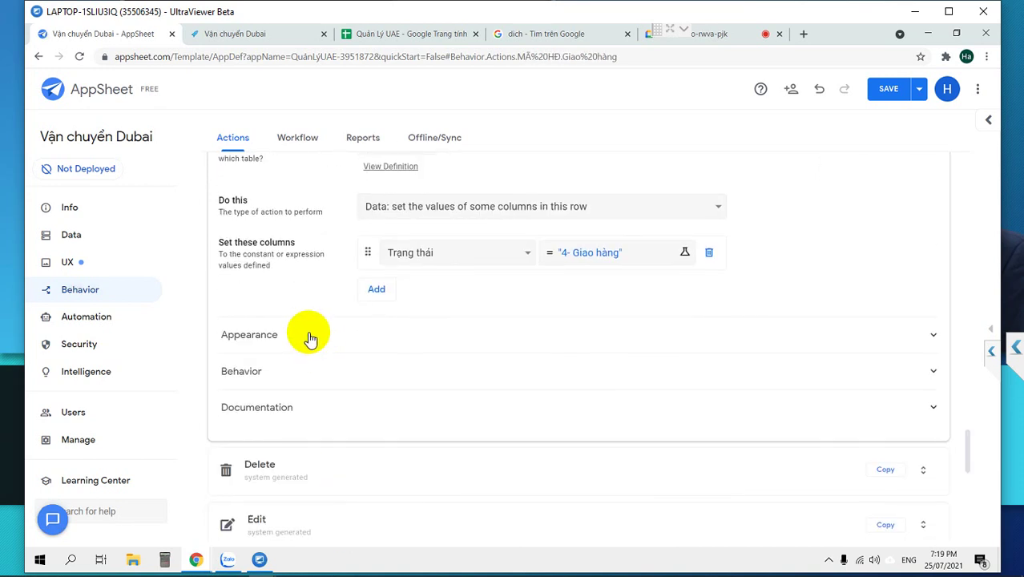
{"action": "scroll", "coordinate": [311, 336], "scroll_direction": "down", "scroll_amount": 2}
{"action": "left_click", "coordinate": [309, 268]}
{"action": "scroll", "coordinate": [307, 273], "scroll_direction": "up", "scroll_amount": 2}
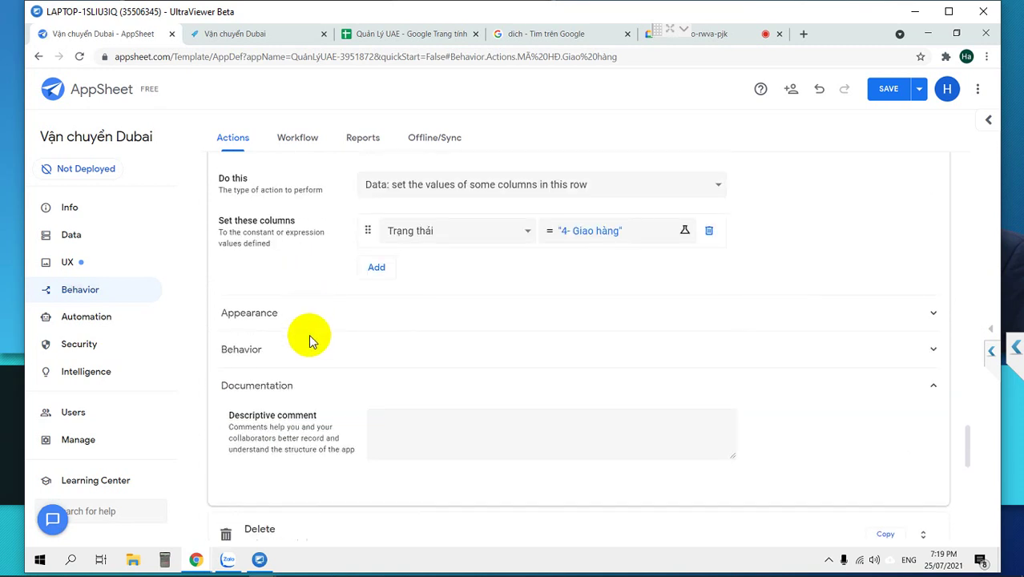
{"action": "left_click", "coordinate": [307, 314]}
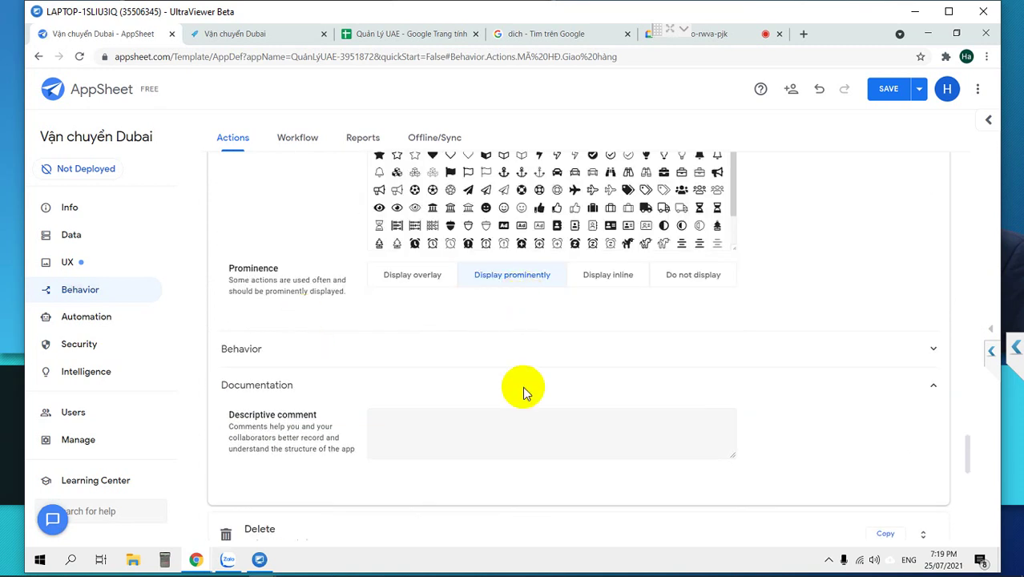
{"action": "scroll", "coordinate": [520, 384], "scroll_direction": "up", "scroll_amount": 2}
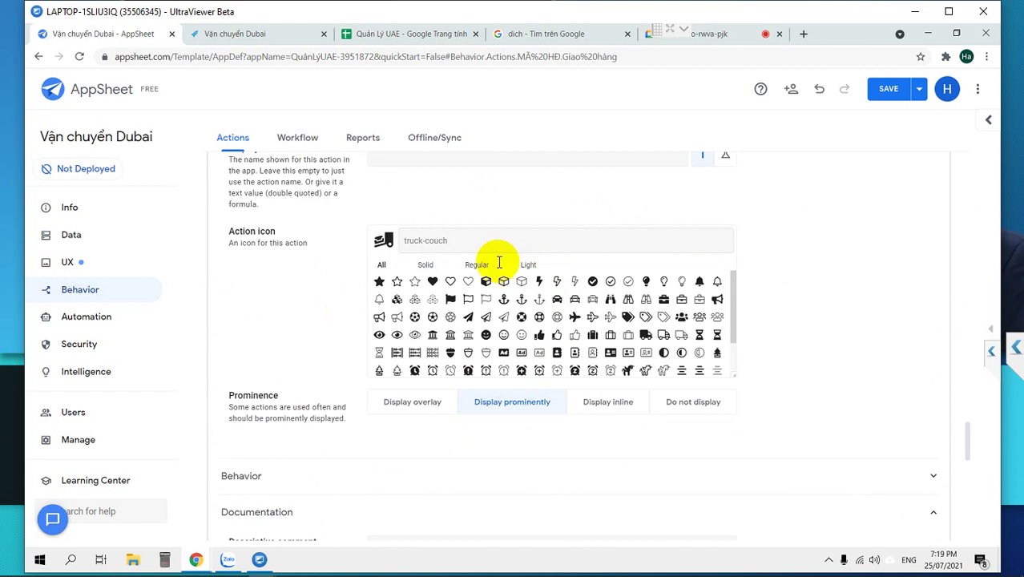
{"action": "left_click", "coordinate": [485, 282]}
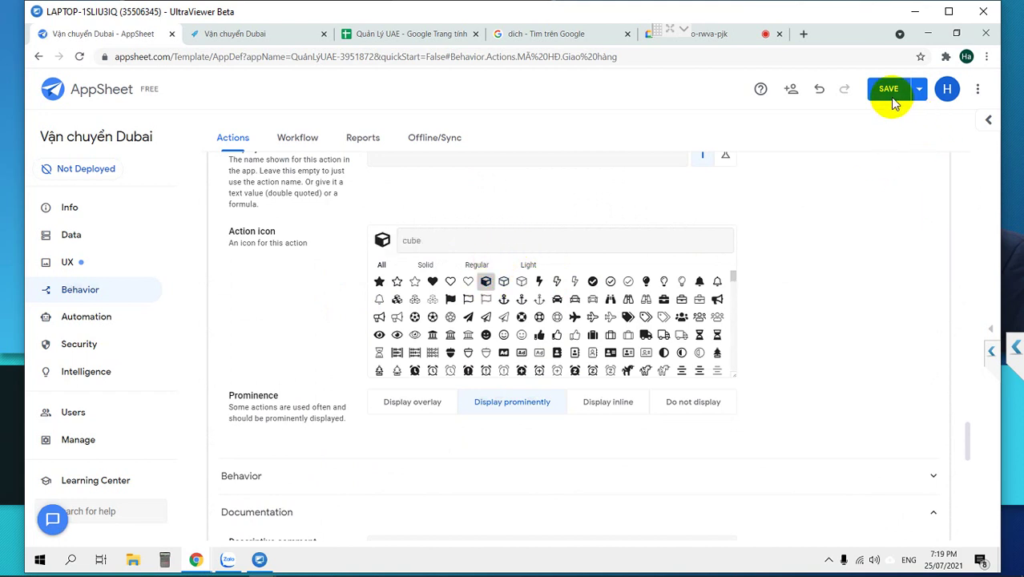
{"action": "left_click", "coordinate": [590, 281]}
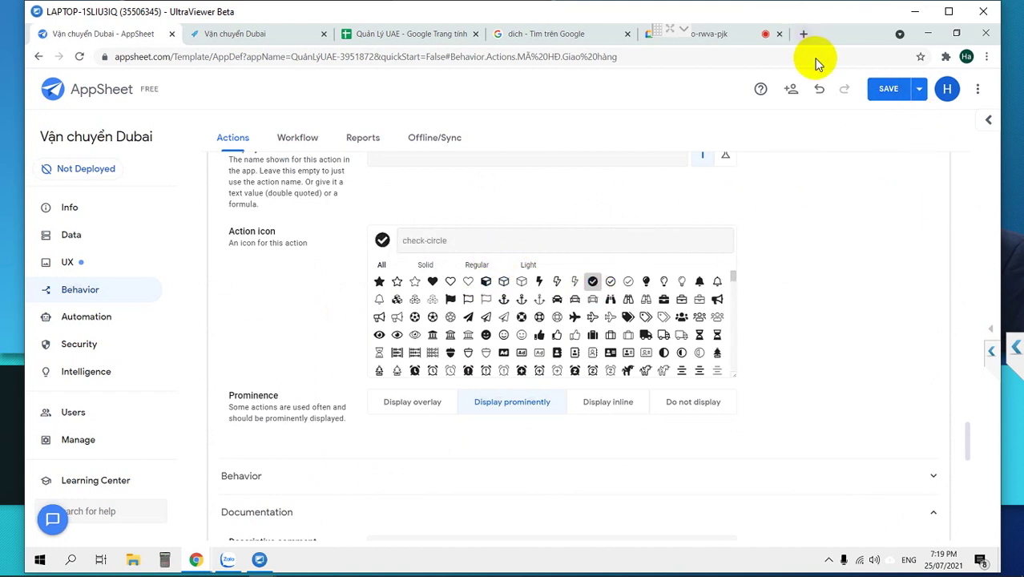
{"action": "left_click", "coordinate": [884, 89]}
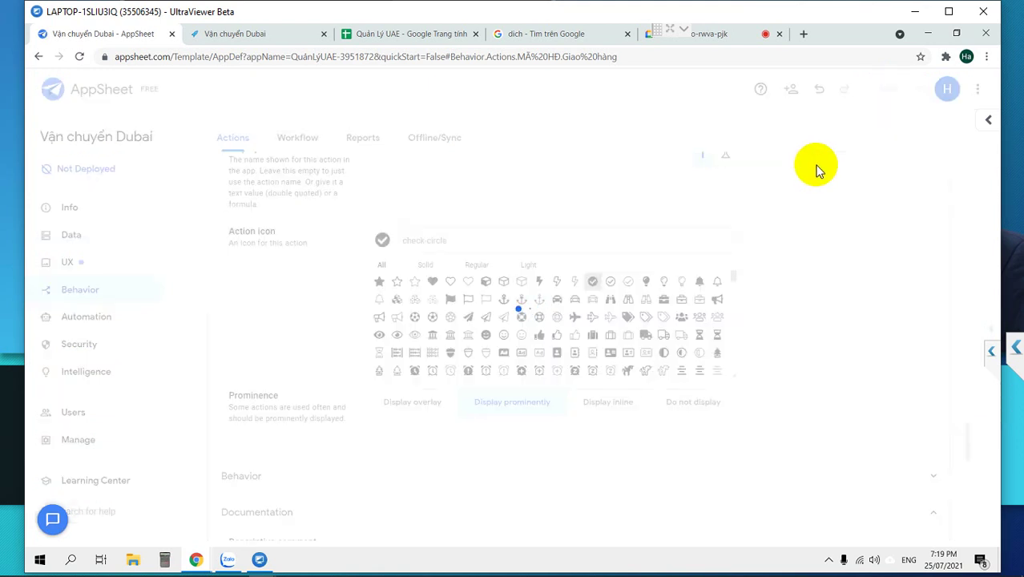
Open the app preview and reload the editor page.
{"action": "left_click", "coordinate": [990, 324]}
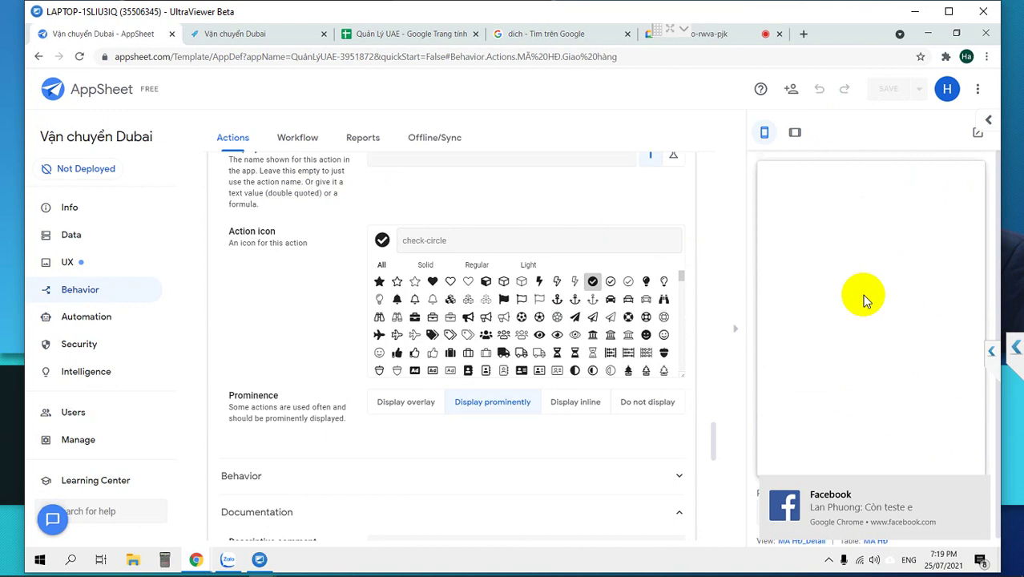
{"action": "left_click", "coordinate": [79, 62]}
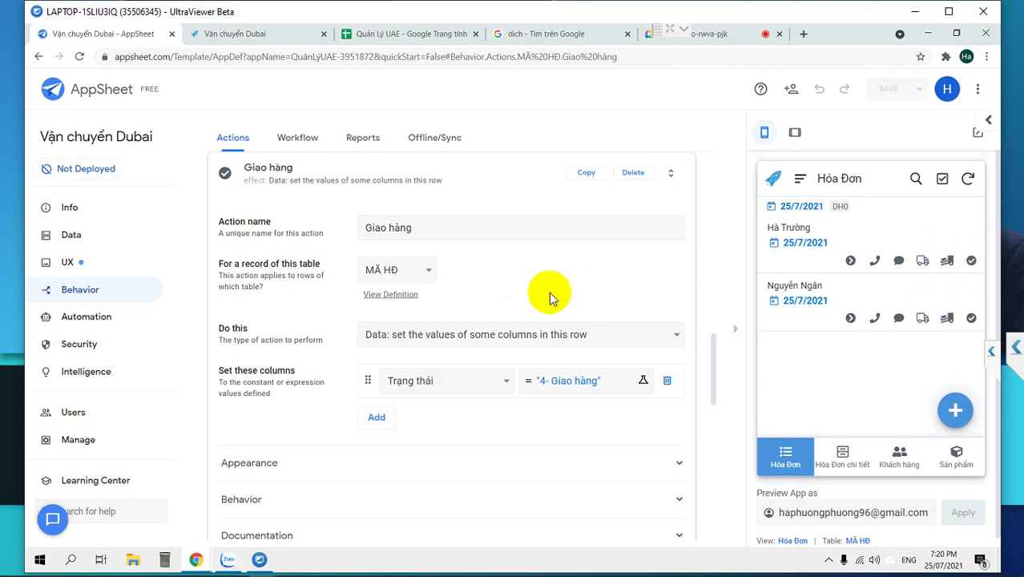
{"action": "scroll", "coordinate": [369, 322], "scroll_direction": "up", "scroll_amount": 2}
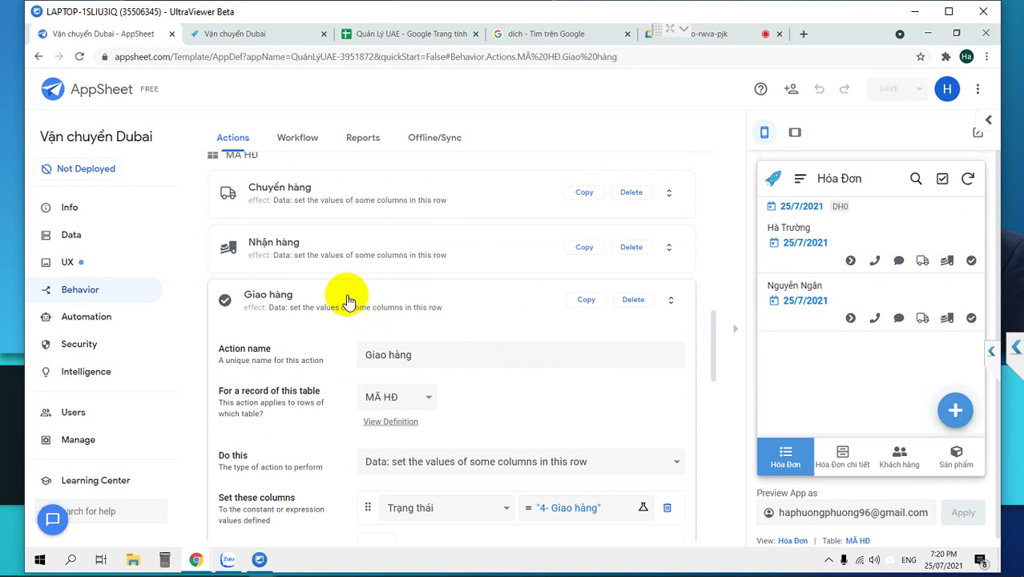
{"action": "scroll", "coordinate": [343, 295], "scroll_direction": "up", "scroll_amount": 1}
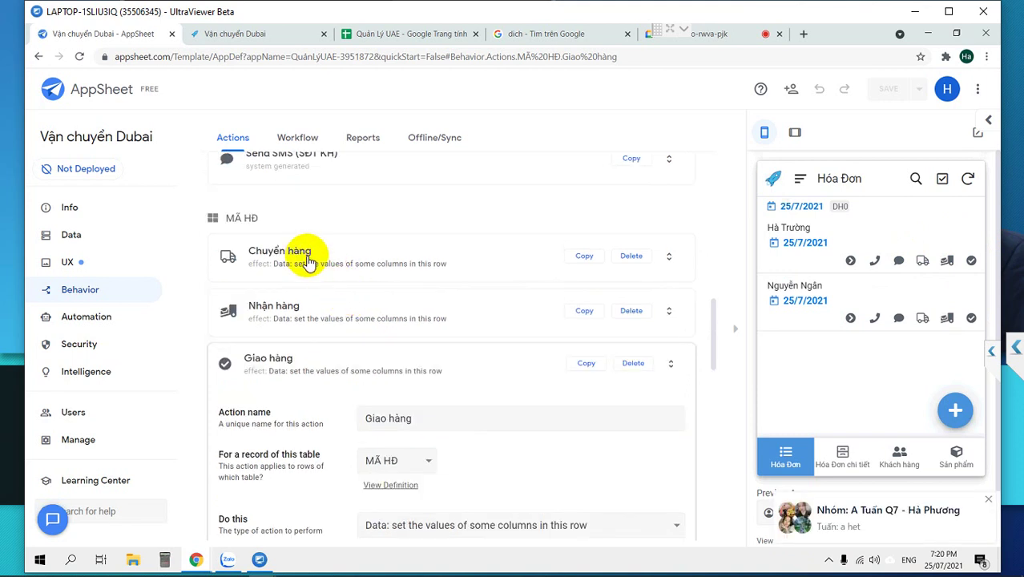
Expand the Chuyển hàng action and show its behavior settings.
{"action": "left_click", "coordinate": [310, 263]}
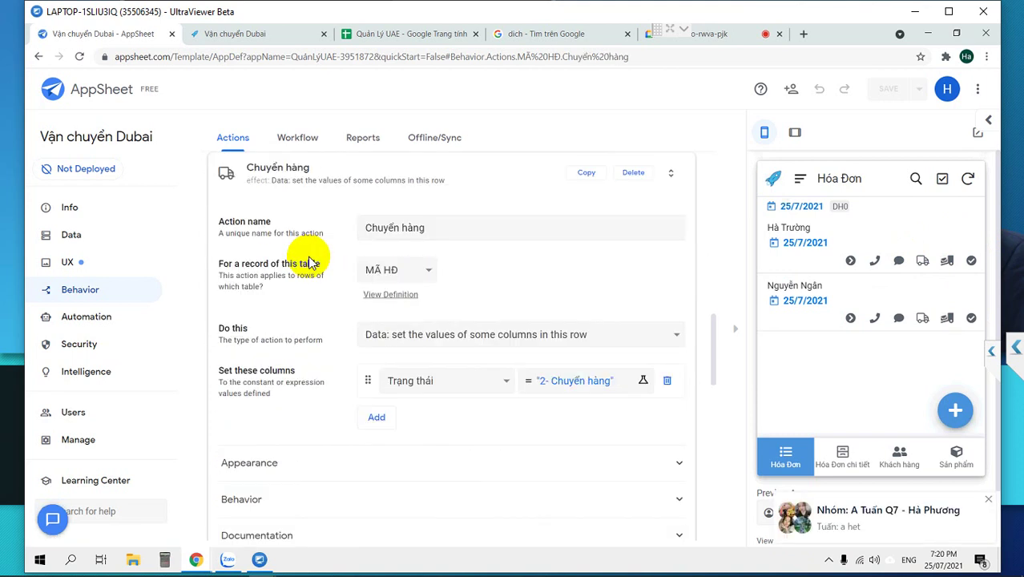
{"action": "scroll", "coordinate": [308, 342], "scroll_direction": "down", "scroll_amount": 2}
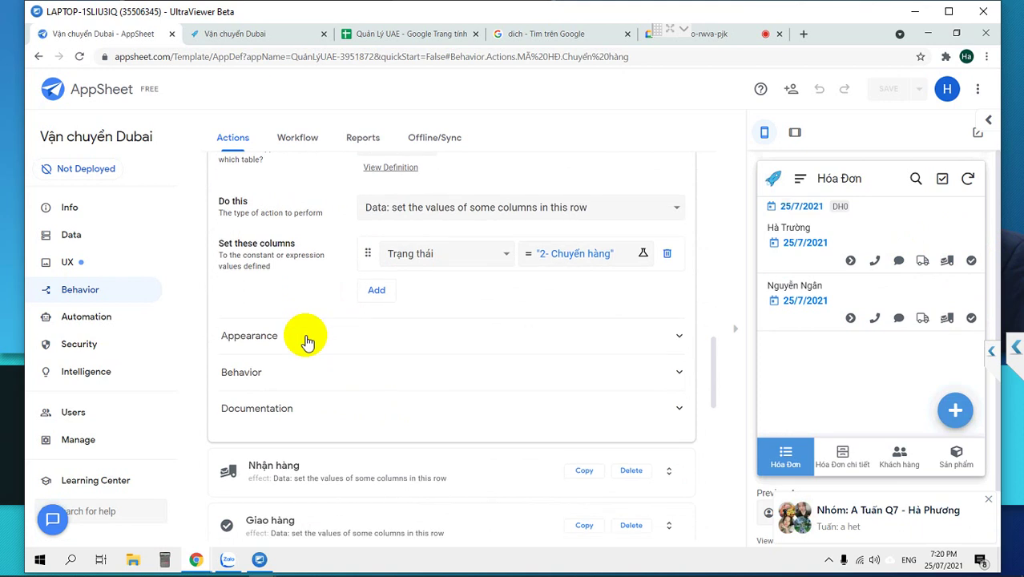
{"action": "left_click", "coordinate": [302, 376]}
Open the Chuyển hàng availability condition in Expression Assistant and select its 'true' value.
{"action": "left_click", "coordinate": [436, 416]}
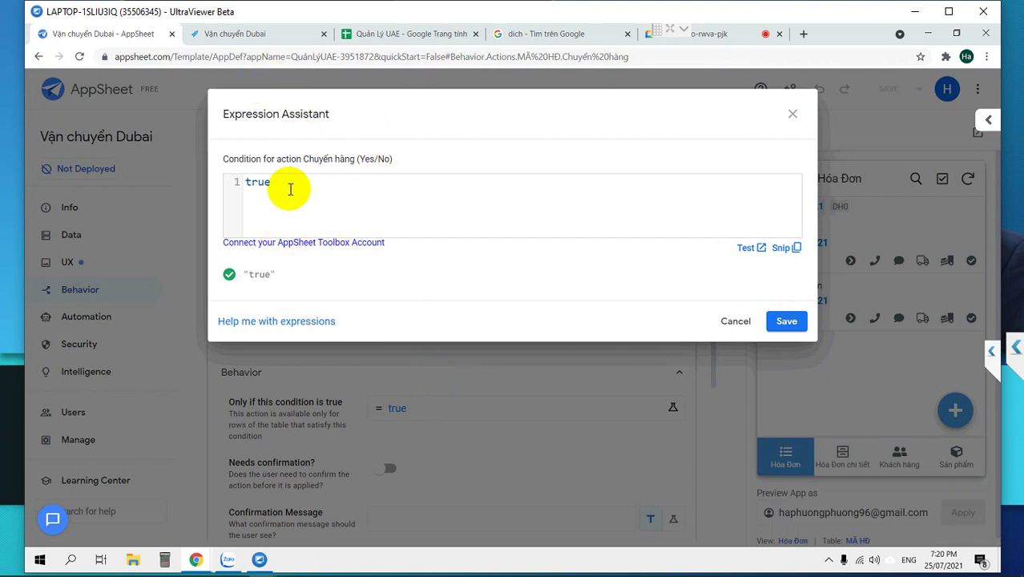
{"action": "left_click", "coordinate": [225, 184]}
{"action": "left_click_drag", "start_coordinate": [225, 183], "coordinate": [225, 189]}
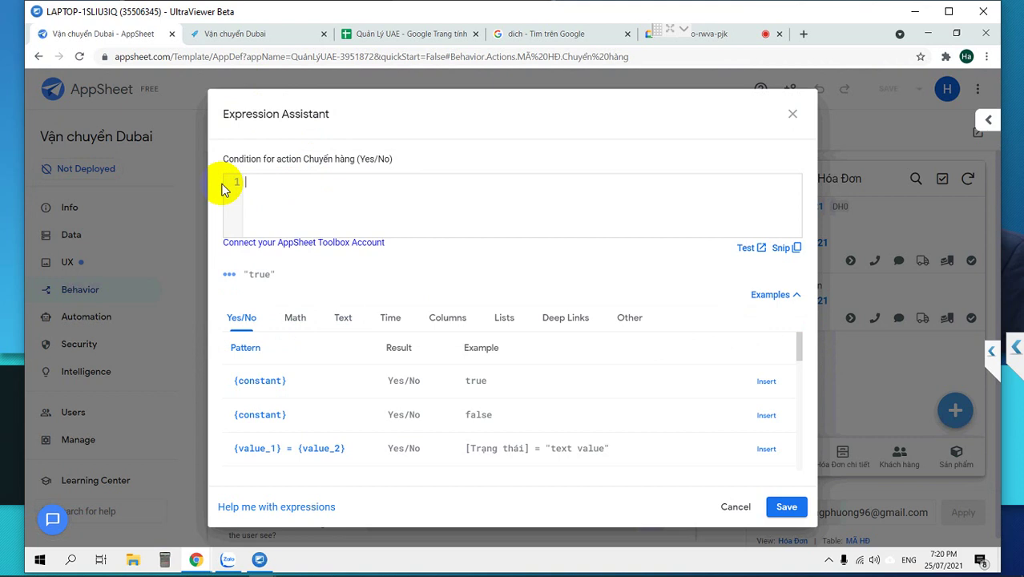
{"action": "left_click", "coordinate": [444, 317]}
{"action": "scroll", "coordinate": [624, 421], "scroll_direction": "down", "scroll_amount": 3}
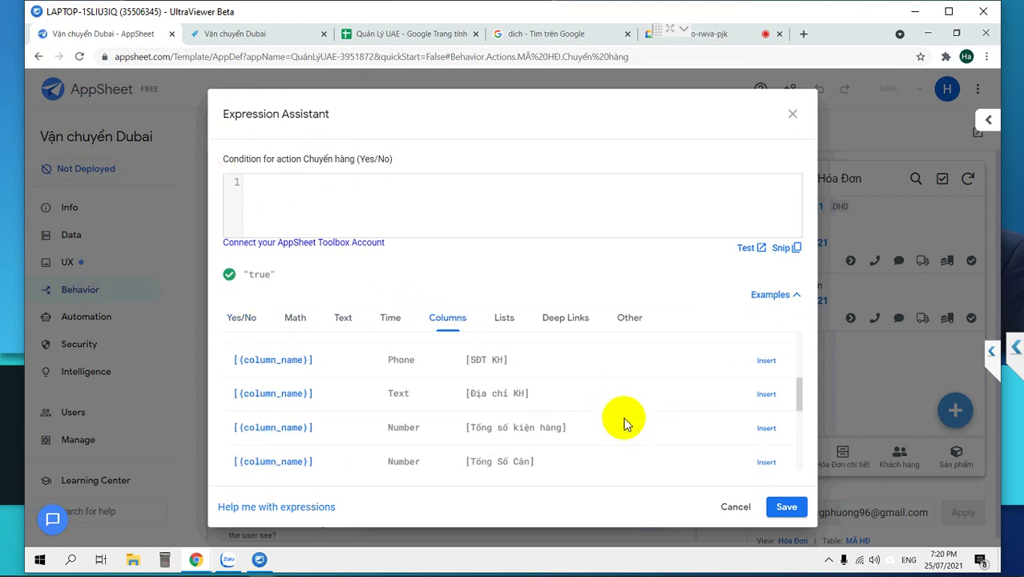
{"action": "scroll", "coordinate": [626, 424], "scroll_direction": "down", "scroll_amount": 1}
{"action": "scroll", "coordinate": [625, 424], "scroll_direction": "down", "scroll_amount": 3}
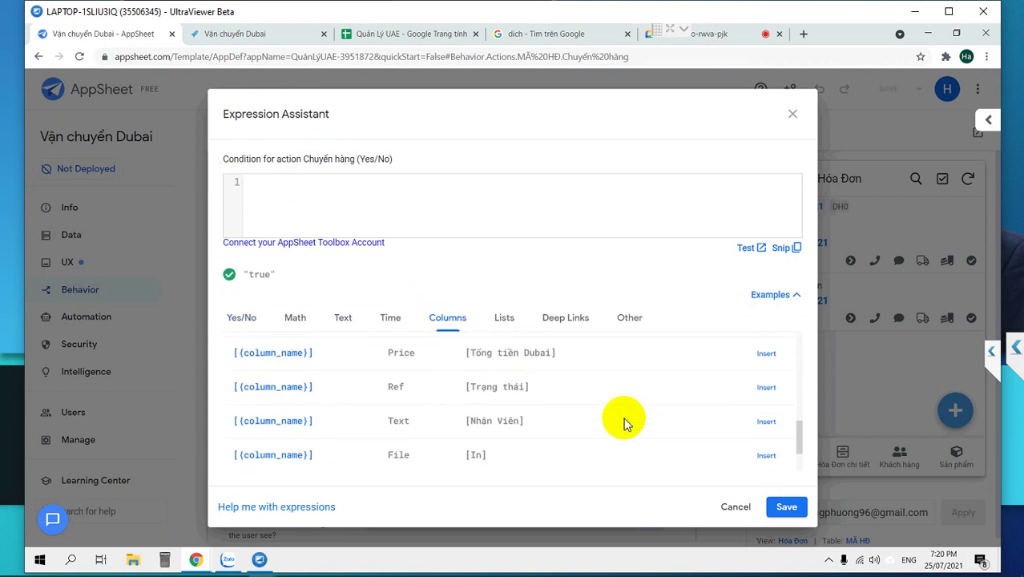
{"action": "scroll", "coordinate": [625, 424], "scroll_direction": "down", "scroll_amount": 1}
{"action": "scroll", "coordinate": [626, 423], "scroll_direction": "up", "scroll_amount": 6}
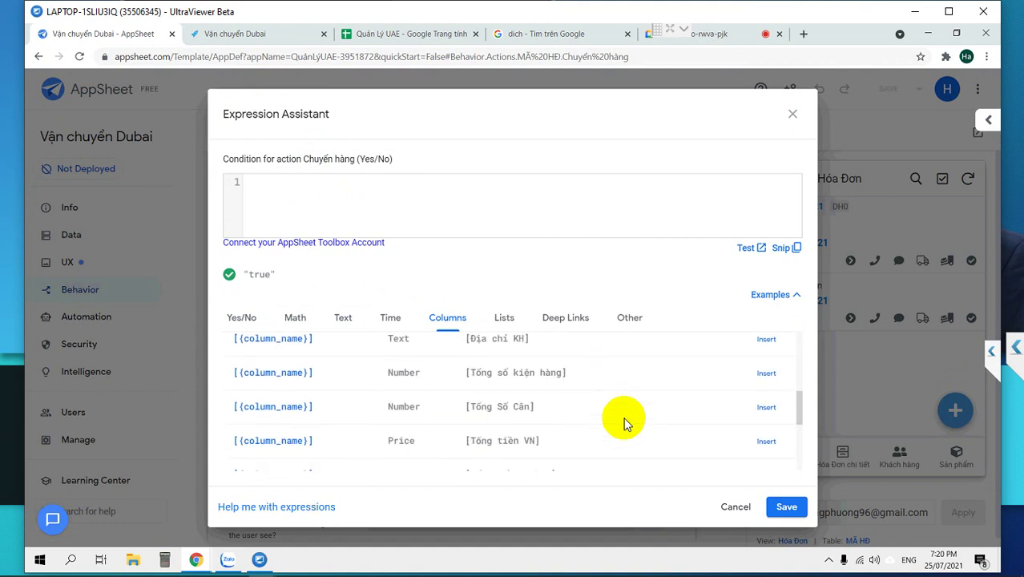
{"action": "scroll", "coordinate": [626, 424], "scroll_direction": "up", "scroll_amount": 1}
{"action": "scroll", "coordinate": [626, 424], "scroll_direction": "up", "scroll_amount": 1}
{"action": "scroll", "coordinate": [625, 424], "scroll_direction": "down", "scroll_amount": 7}
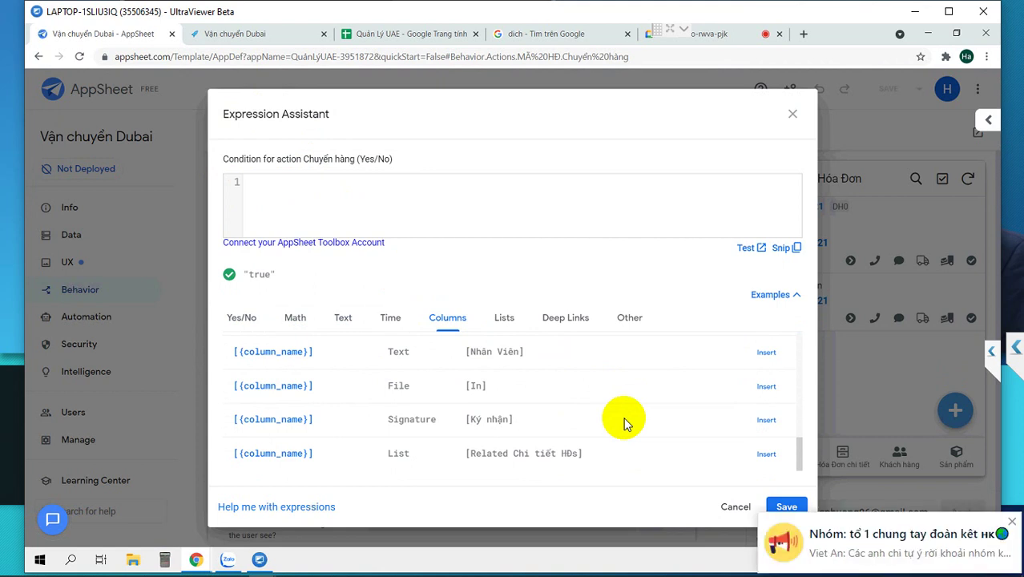
{"action": "scroll", "coordinate": [626, 424], "scroll_direction": "up", "scroll_amount": 2}
{"action": "scroll", "coordinate": [626, 424], "scroll_direction": "down", "scroll_amount": 2}
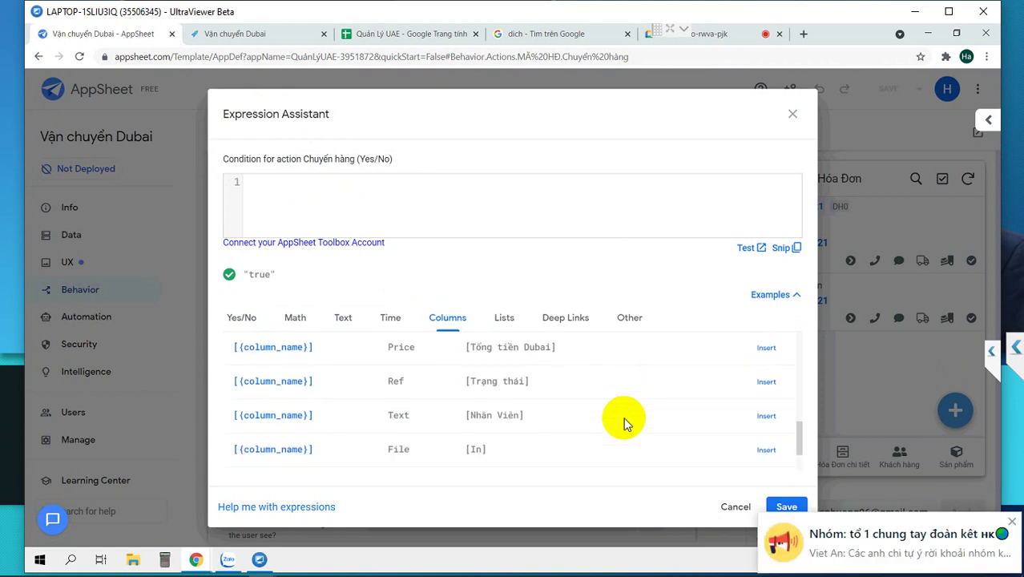
Replace it with [Trạng thái]="1- Tiếp nhận", copy the expression, and save it.
{"action": "left_click", "coordinate": [766, 382]}
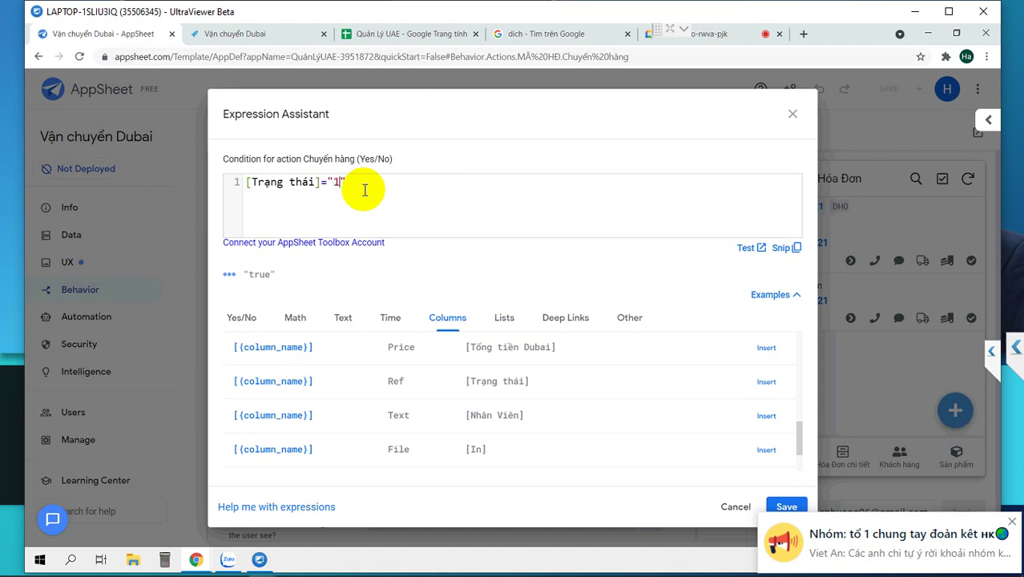
{"action": "type", "text": "=\"1- Tiếp nhâ"}
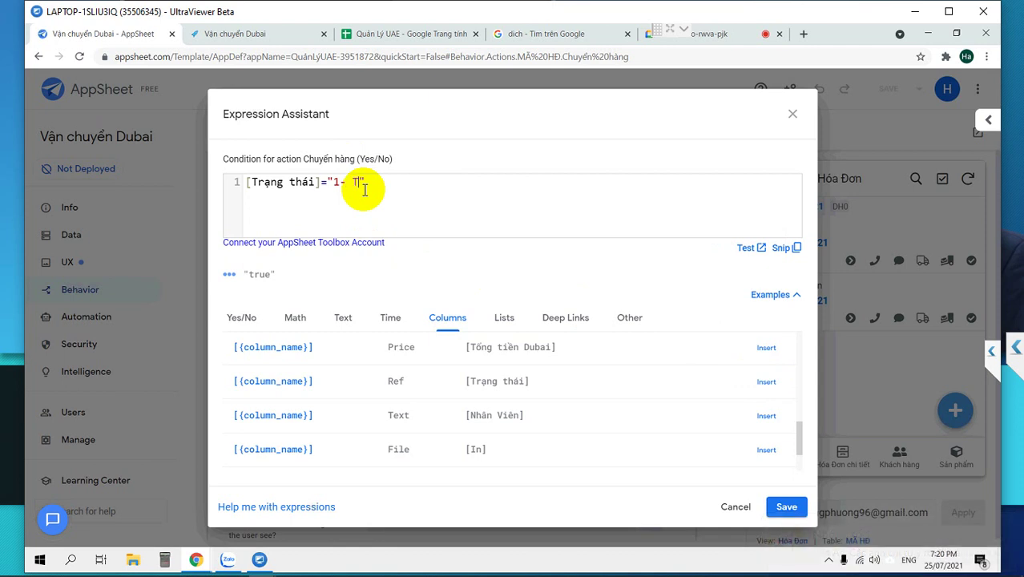
{"action": "type", "text": "nhận"}
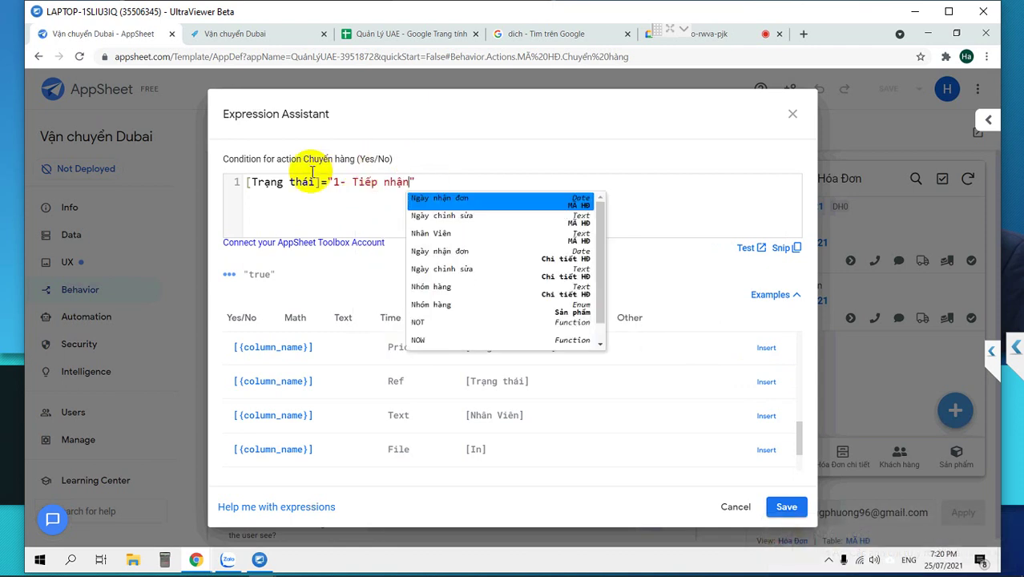
{"action": "left_click", "coordinate": [291, 197]}
{"action": "left_click_drag", "start_coordinate": [411, 178], "coordinate": [110, 171]}
{"action": "key", "text": "ctrl+c"}
{"action": "left_click", "coordinate": [781, 506]}
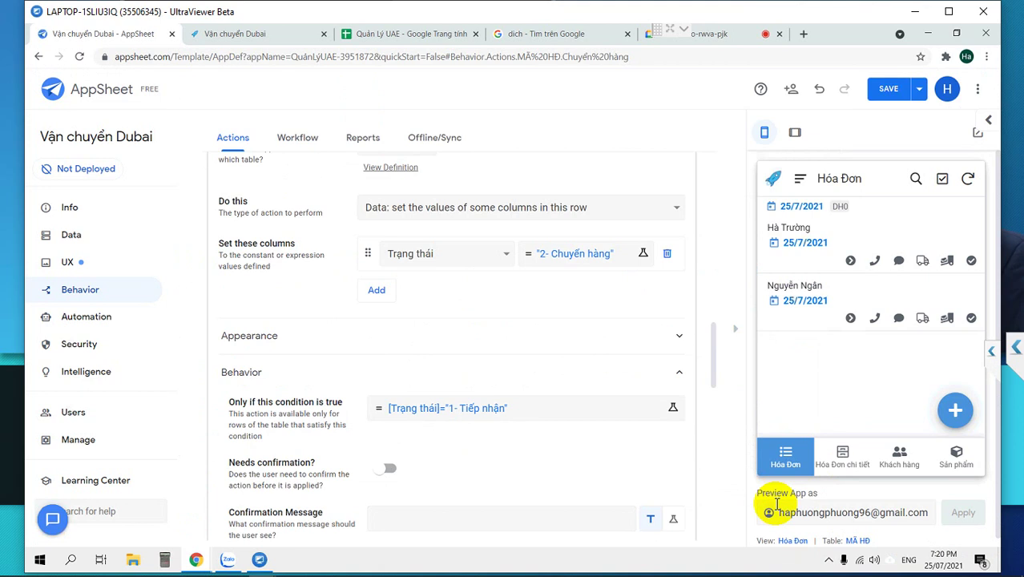
Collapse Chuyển hàng and open the Nhận hàng action's behavior condition.
{"action": "scroll", "coordinate": [542, 336], "scroll_direction": "up", "scroll_amount": 3}
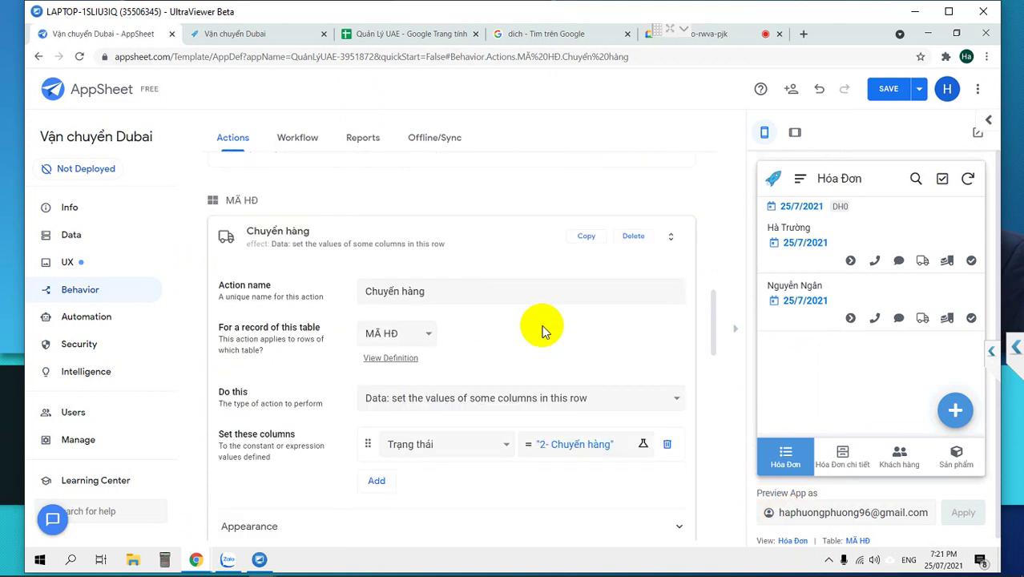
{"action": "left_click", "coordinate": [230, 247]}
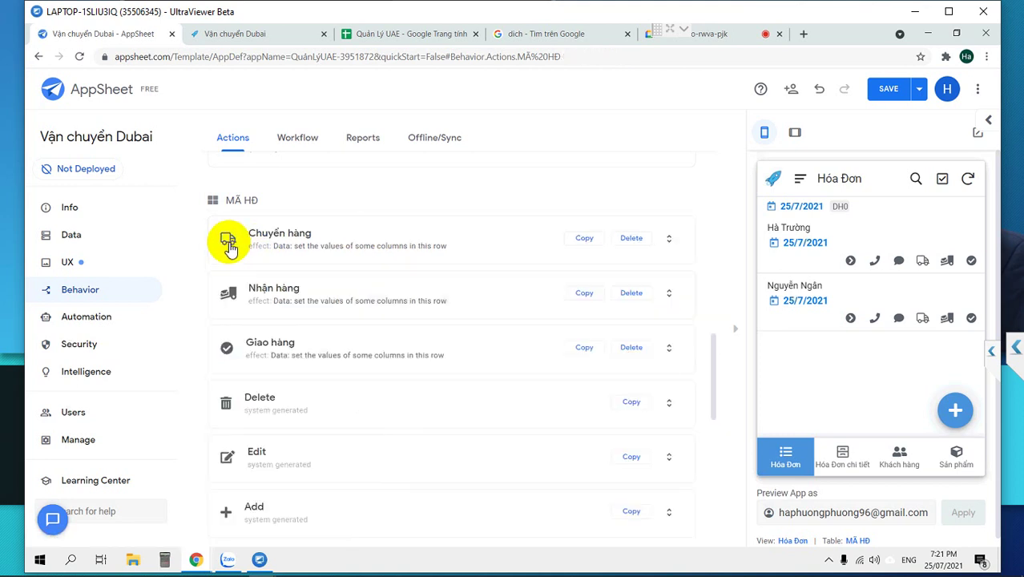
{"action": "left_click", "coordinate": [251, 297]}
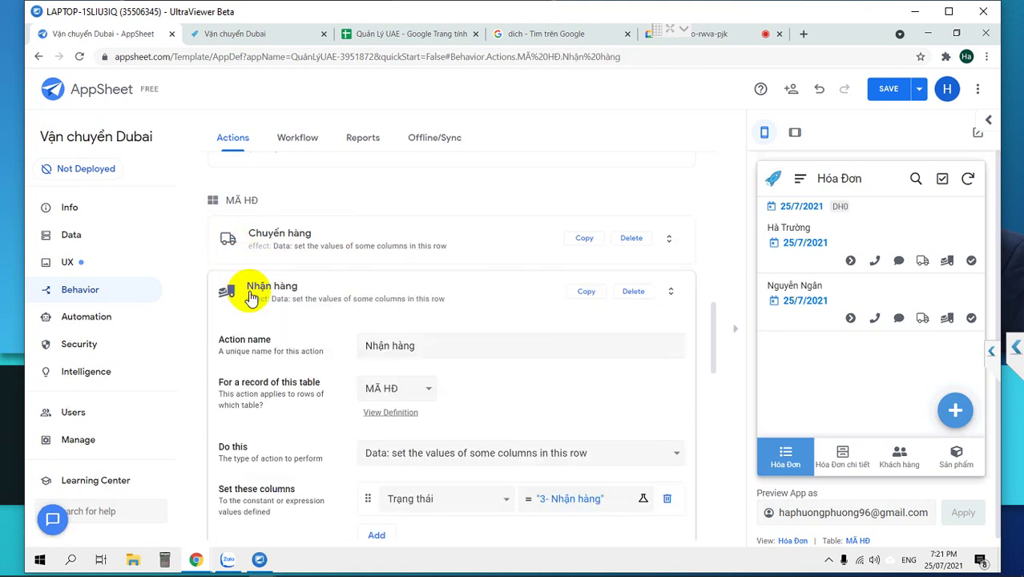
{"action": "scroll", "coordinate": [296, 461], "scroll_direction": "down", "scroll_amount": 1}
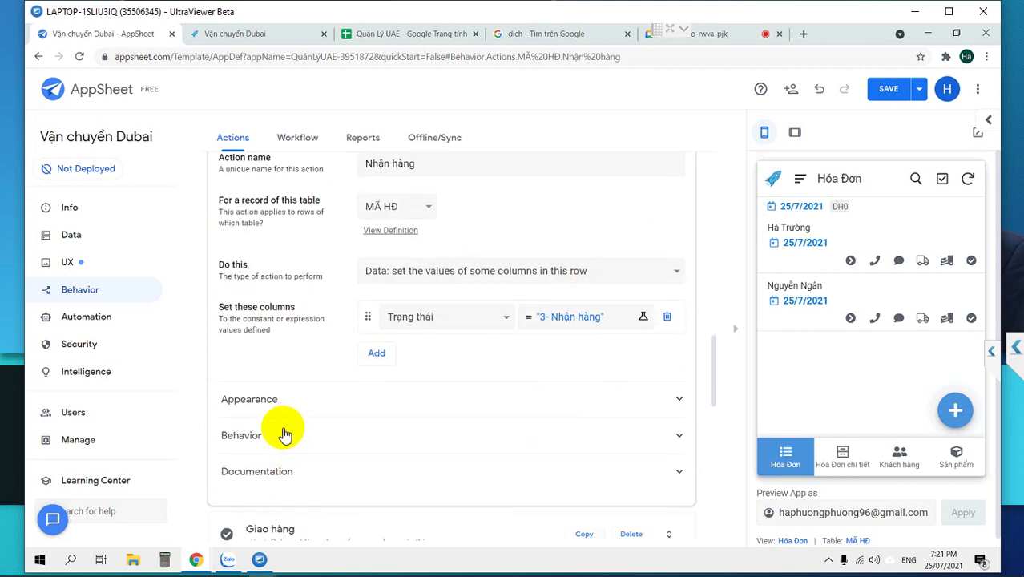
{"action": "left_click", "coordinate": [293, 440]}
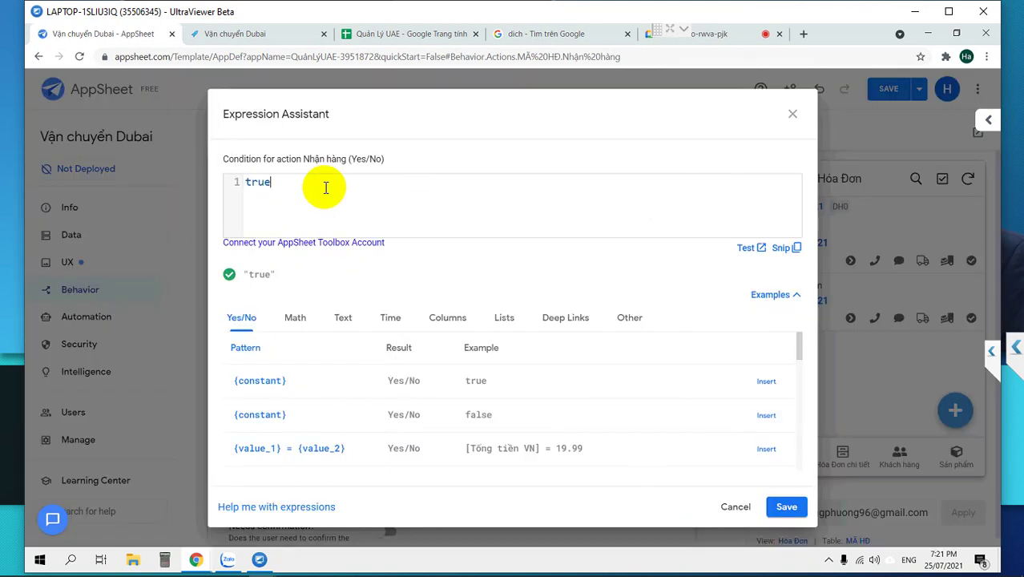
Paste the copied condition, change it to [Trạng thái]="2- Chuyển hàng", and save.
{"action": "key", "text": "ctrl+v"}
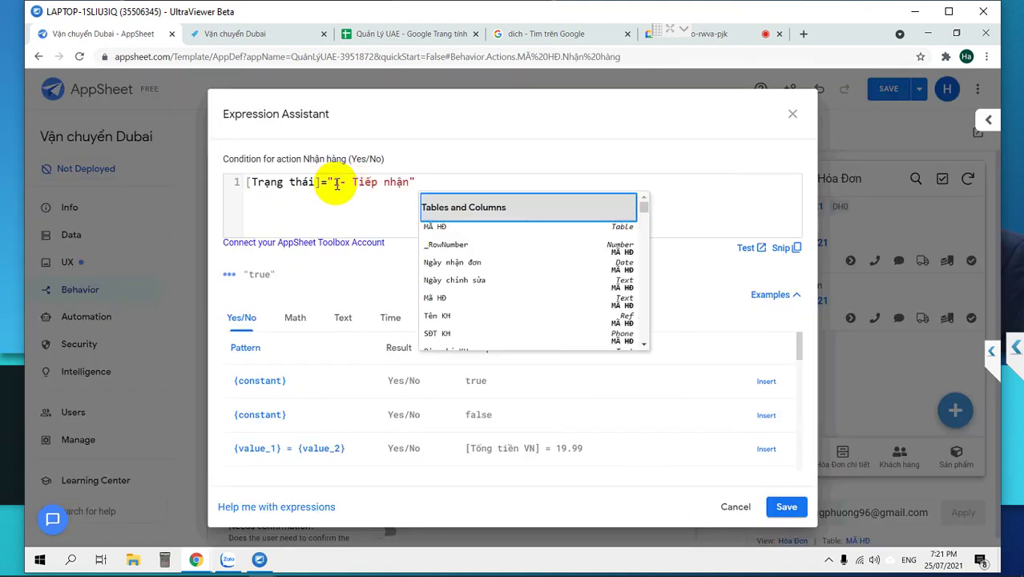
{"action": "left_click", "coordinate": [336, 183]}
{"action": "type", "text": "2"}
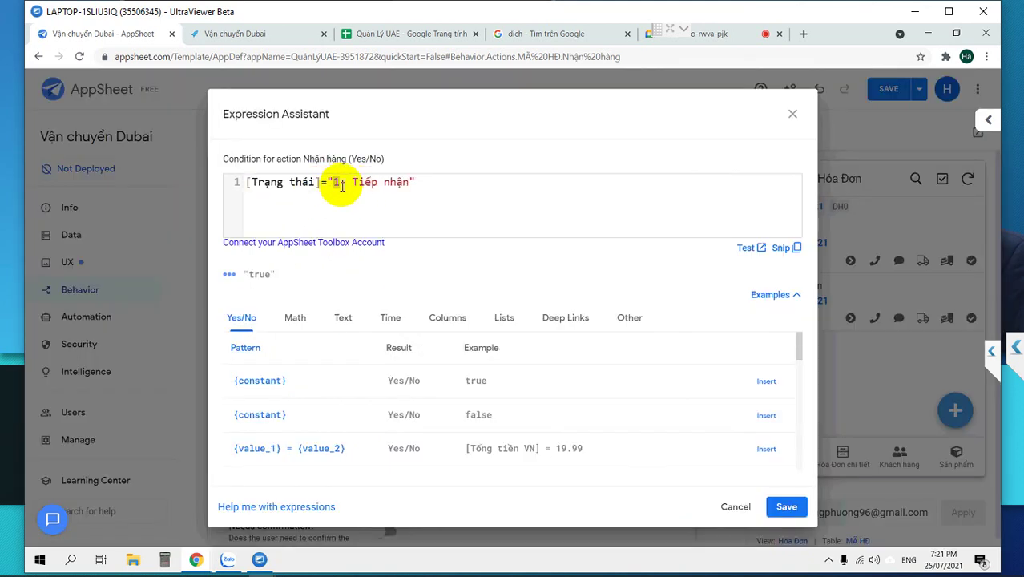
{"action": "double_click", "coordinate": [365, 183]}
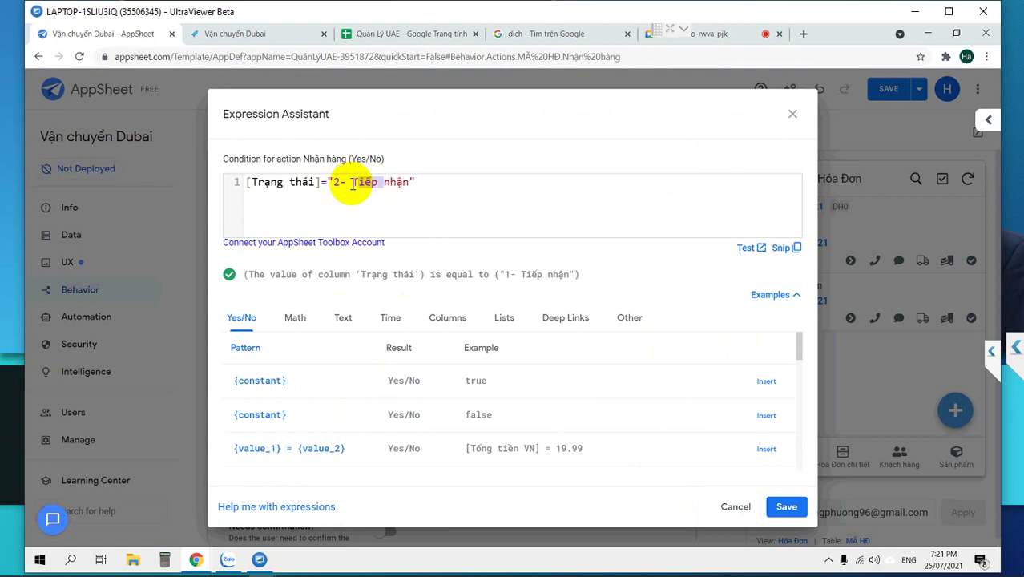
{"action": "left_click_drag", "start_coordinate": [350, 184], "coordinate": [410, 183]}
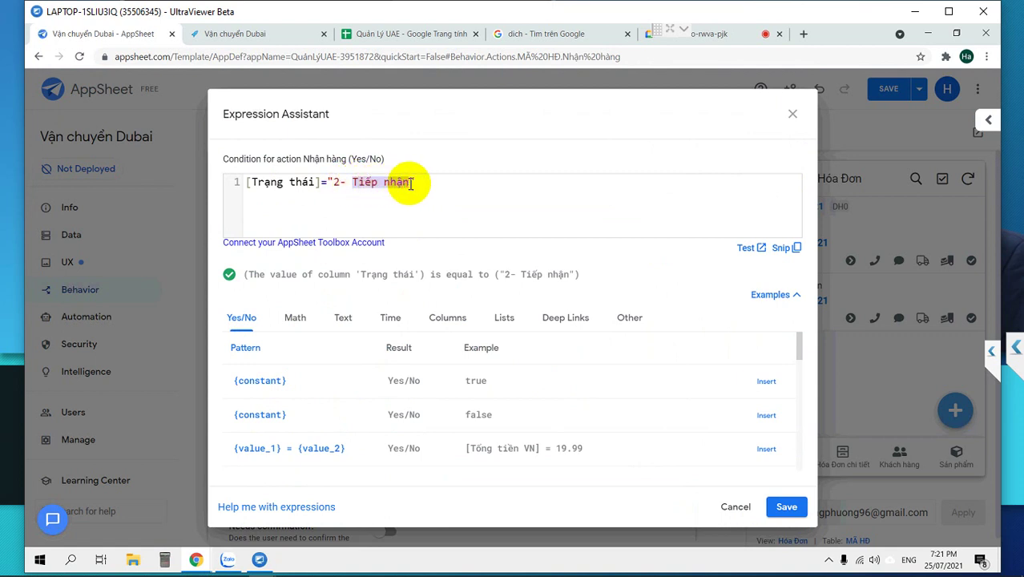
{"action": "type", "text": "chu"}
{"action": "key", "text": "BackSpace"}
{"action": "key", "text": "BackSpace"}
{"action": "key", "text": "BackSpace"}
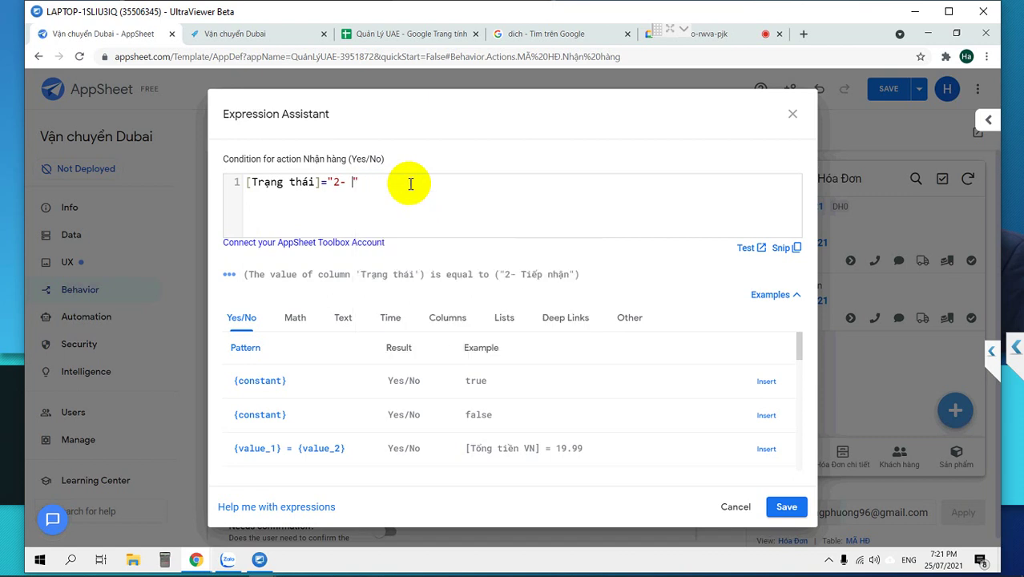
{"action": "type", "text": "Chuye"}
{"action": "type", "text": "n hang"}
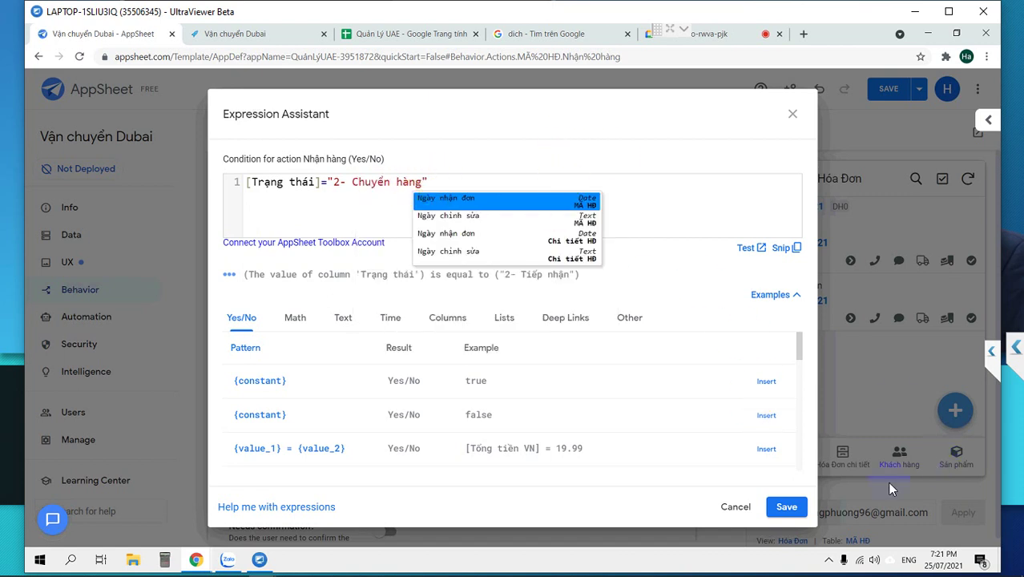
{"action": "left_click", "coordinate": [786, 507]}
{"action": "scroll", "coordinate": [585, 433], "scroll_direction": "down", "scroll_amount": 1}
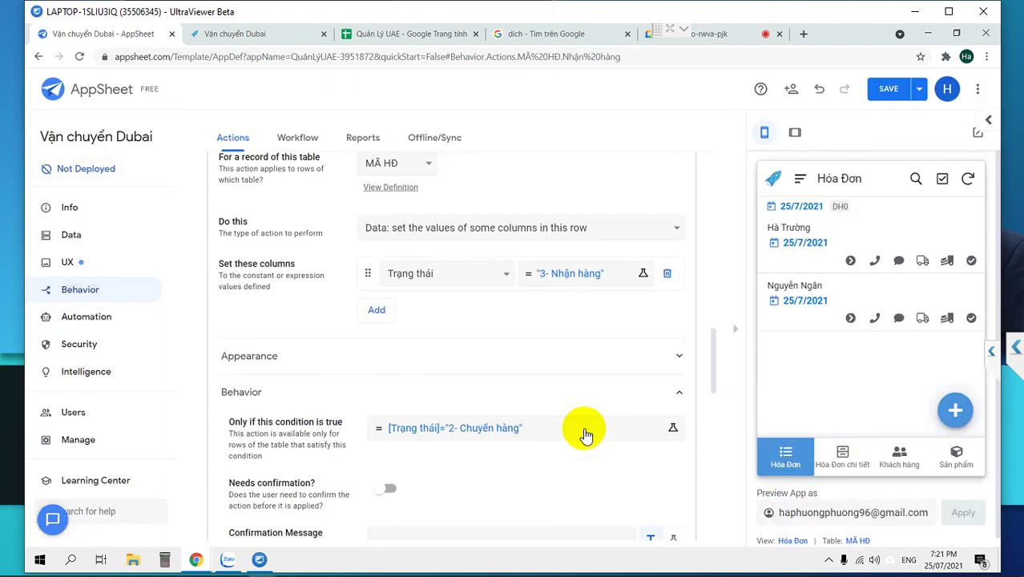
{"action": "scroll", "coordinate": [584, 431], "scroll_direction": "down", "scroll_amount": 1}
{"action": "scroll", "coordinate": [581, 429], "scroll_direction": "down", "scroll_amount": 4}
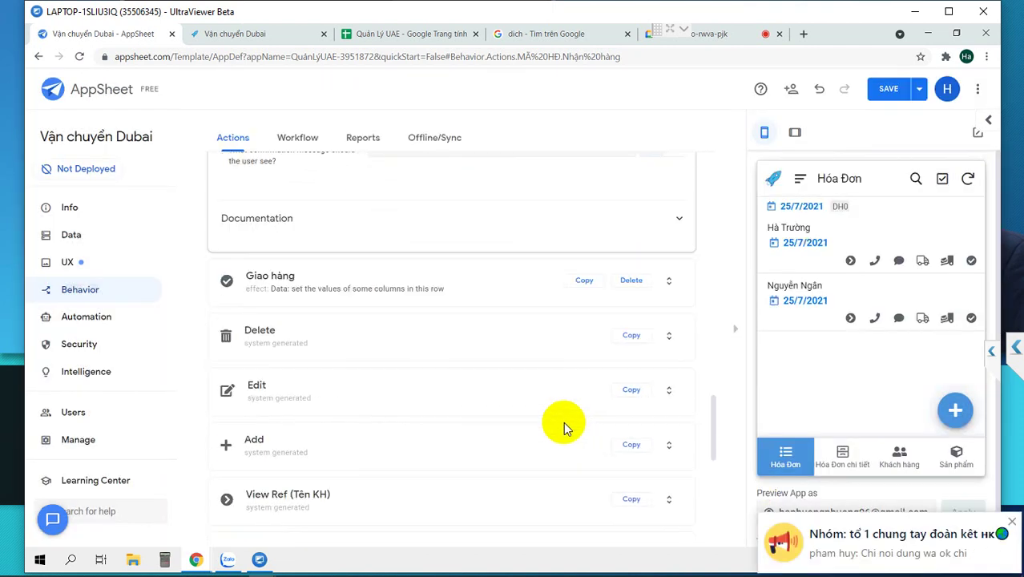
Expand the Giao hàng action and open its availability condition for editing.
{"action": "left_click", "coordinate": [342, 282]}
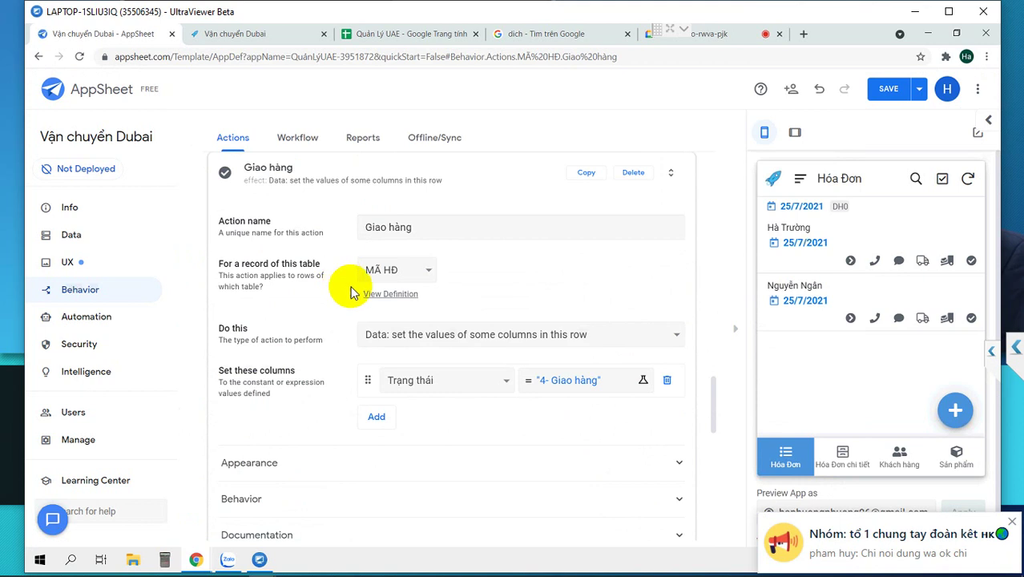
{"action": "scroll", "coordinate": [405, 354], "scroll_direction": "down", "scroll_amount": 2}
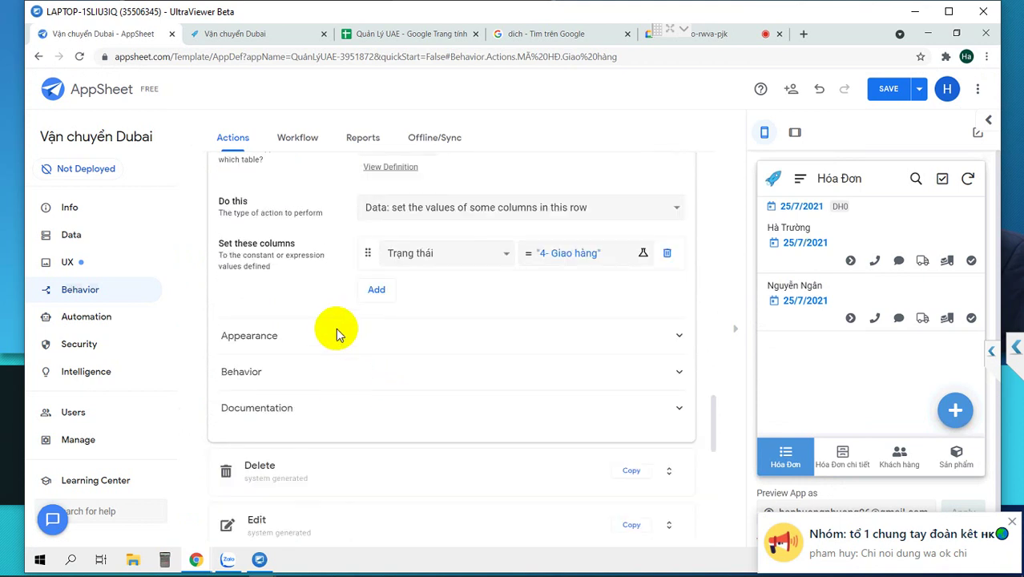
{"action": "left_click", "coordinate": [335, 331]}
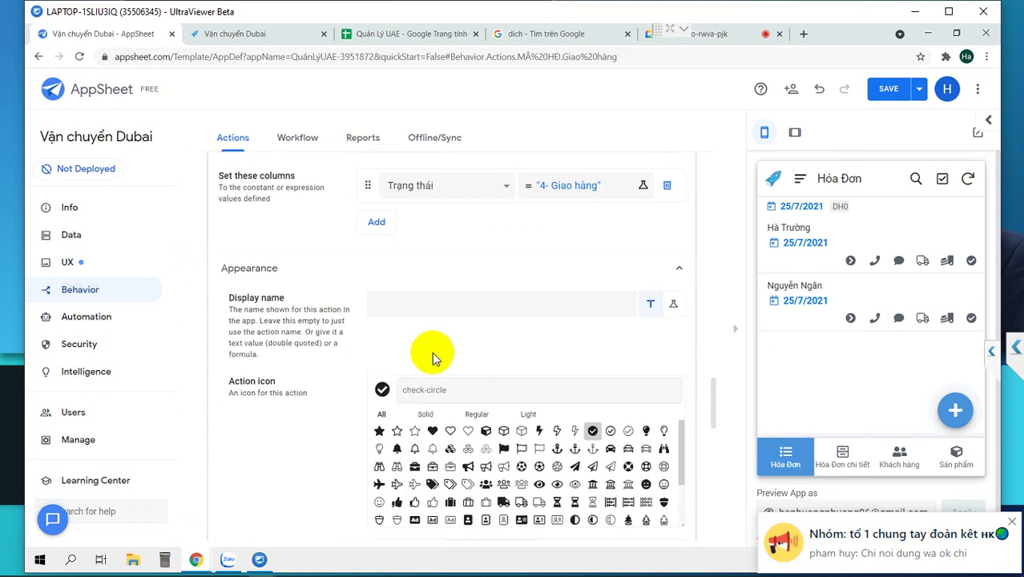
{"action": "scroll", "coordinate": [368, 391], "scroll_direction": "down", "scroll_amount": 1}
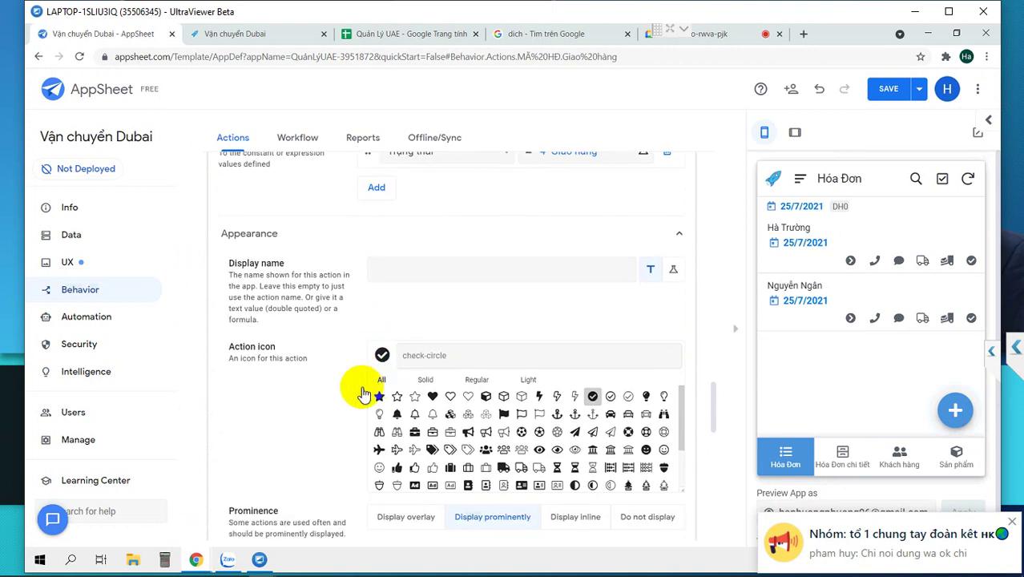
{"action": "scroll", "coordinate": [363, 392], "scroll_direction": "down", "scroll_amount": 3}
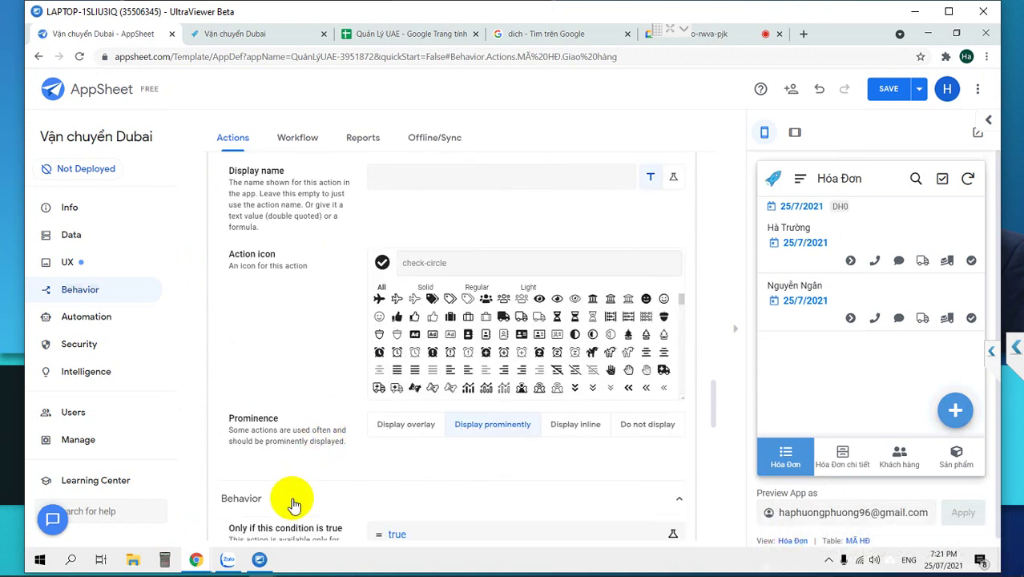
{"action": "scroll", "coordinate": [361, 493], "scroll_direction": "down", "scroll_amount": 2}
{"action": "left_click", "coordinate": [437, 471]}
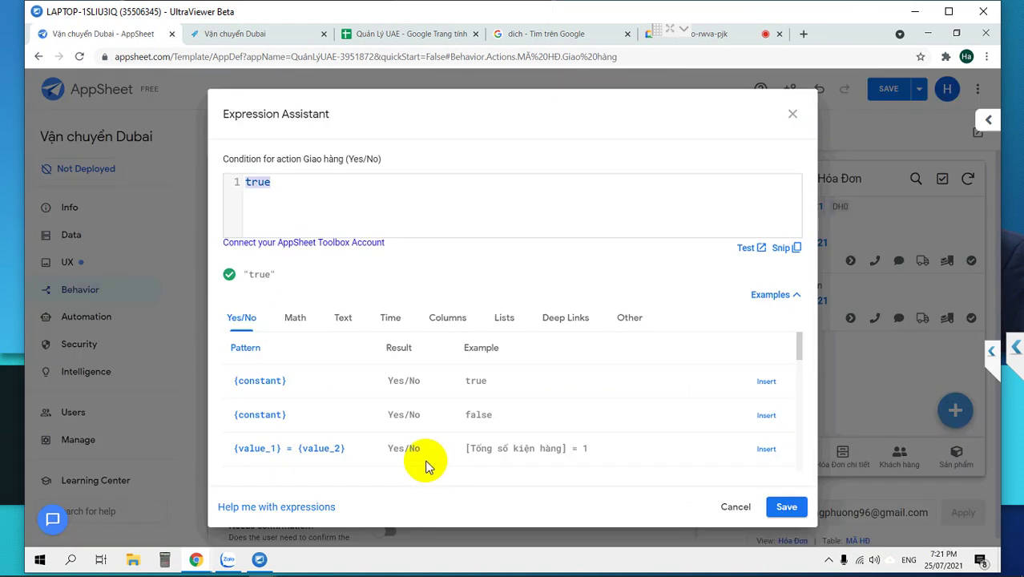
Paste the copied condition, edit it to [Trạng thái]="3- Nhận hàng", and save.
{"action": "key", "text": "ctrl+v"}
{"action": "left_click", "coordinate": [337, 184]}
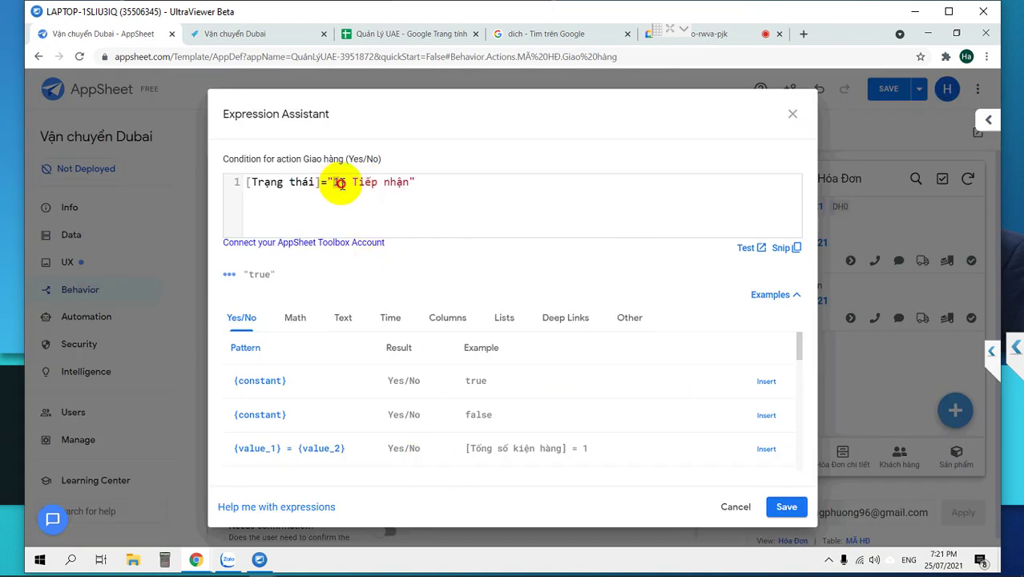
{"action": "type", "text": "3"}
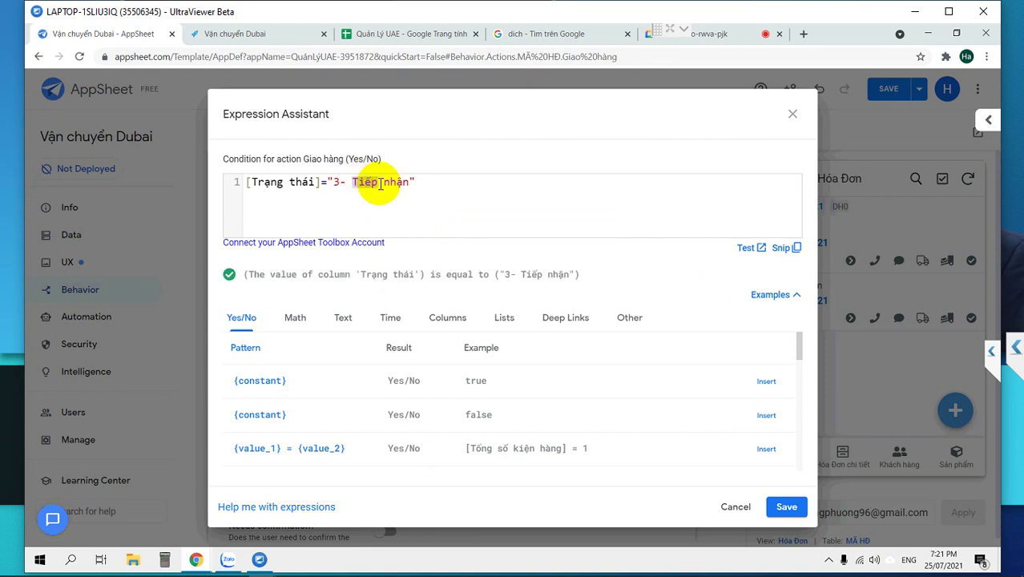
{"action": "type", "text": "Nha"}
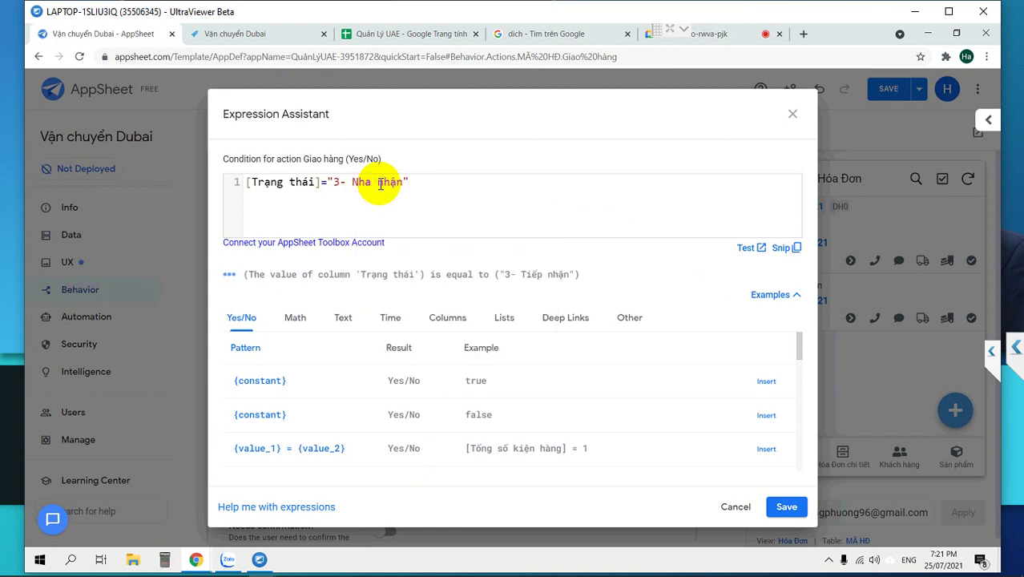
{"action": "type", "text": "a"}
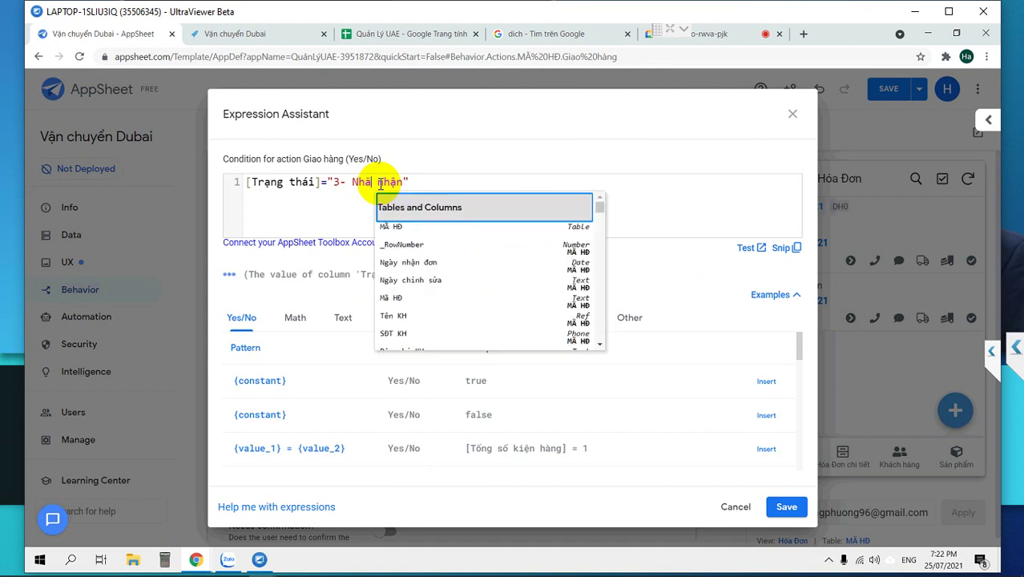
{"action": "type", "text": "n"}
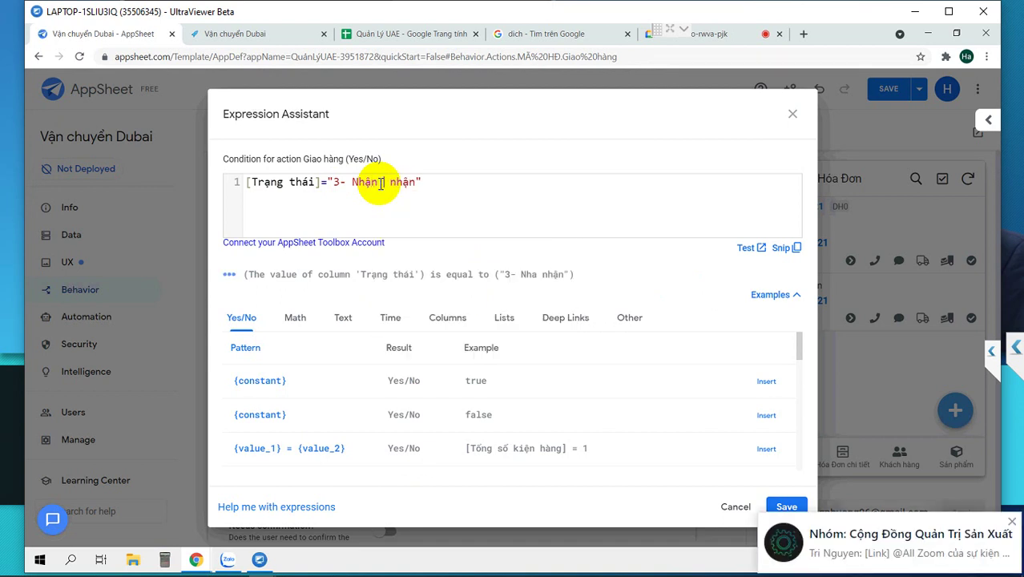
{"action": "type", "text": "f"}
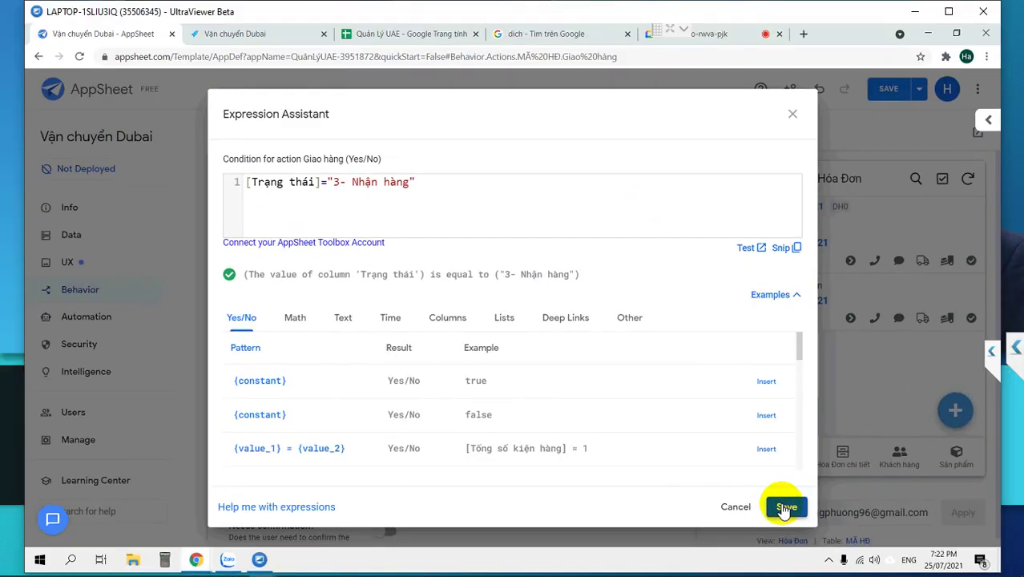
{"action": "left_click", "coordinate": [784, 509]}
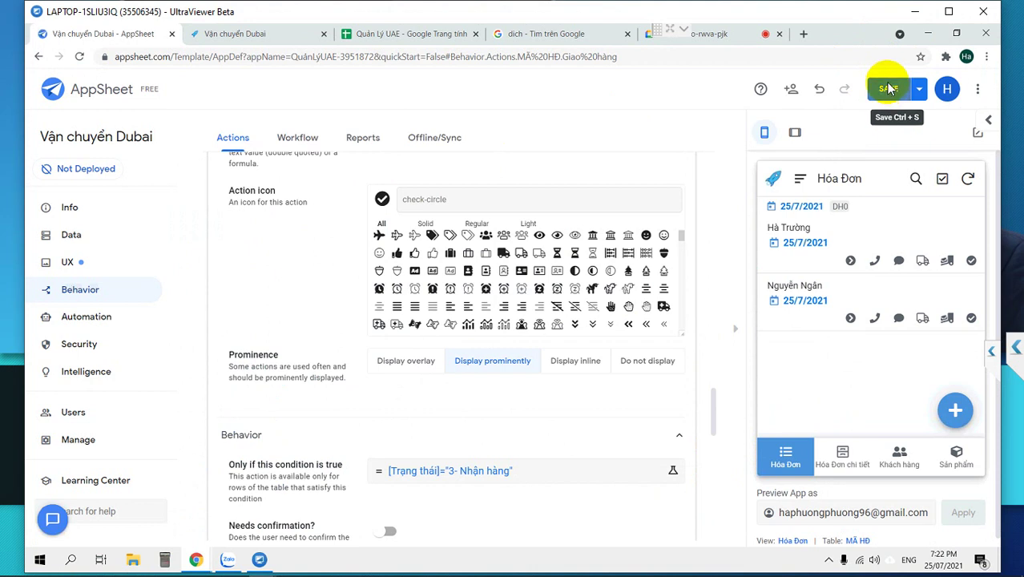
Save the app's pending changes.
{"action": "left_click", "coordinate": [888, 90]}
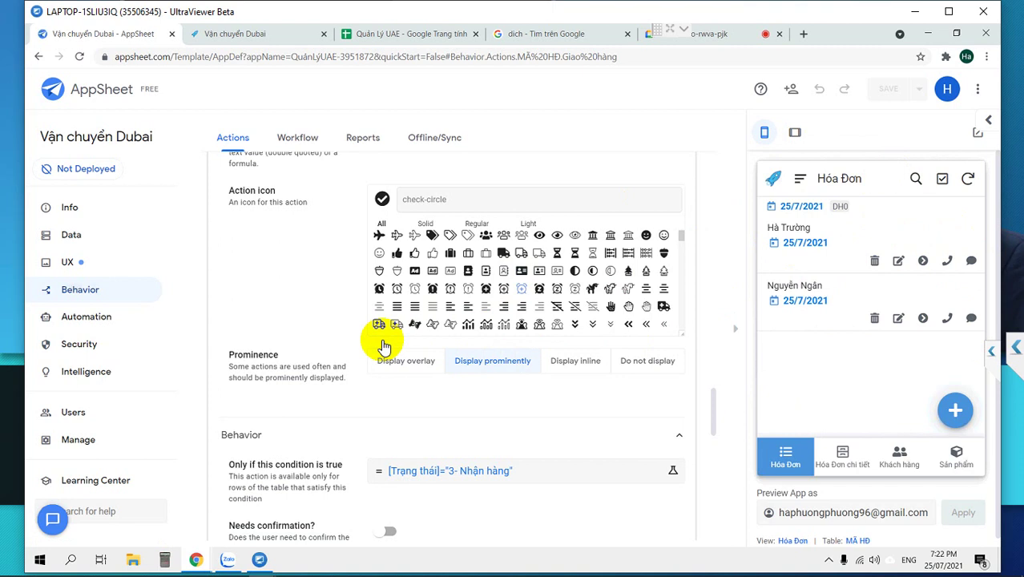
{"action": "scroll", "coordinate": [446, 390], "scroll_direction": "up", "scroll_amount": 5}
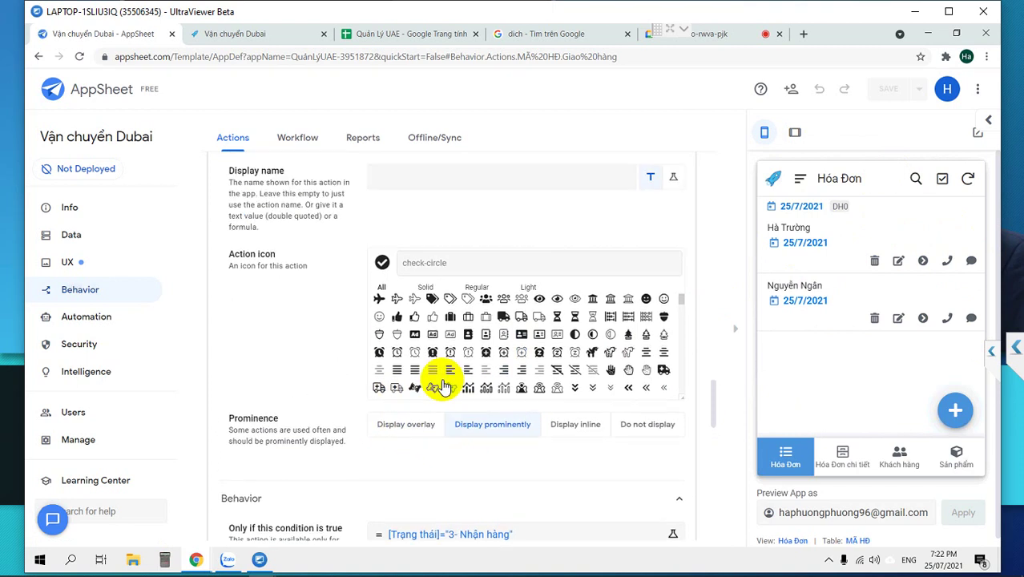
{"action": "scroll", "coordinate": [439, 382], "scroll_direction": "down", "scroll_amount": 2}
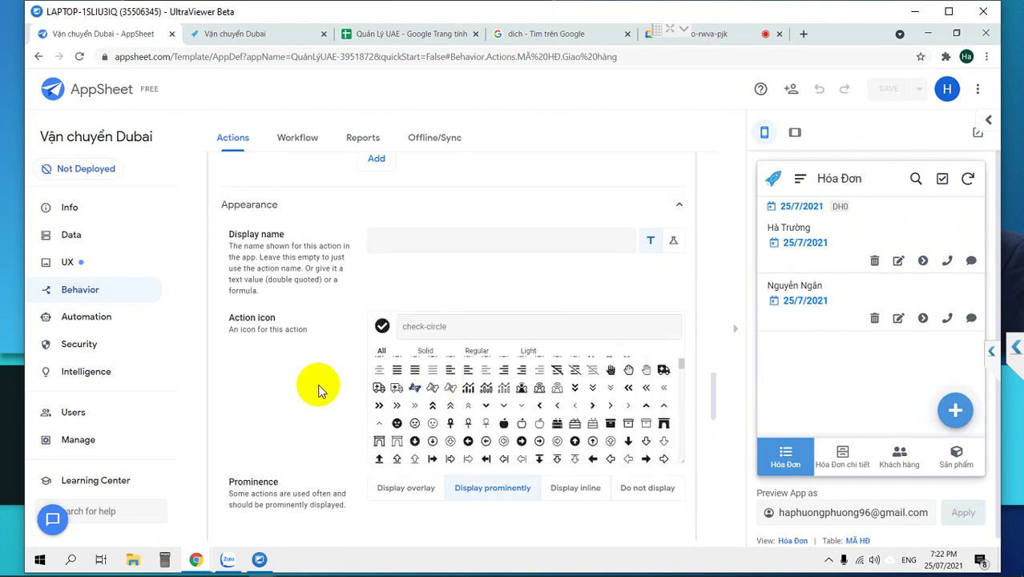
Expand the Chuyển hàng action and open its Trạng thái value expression.
{"action": "scroll", "coordinate": [313, 381], "scroll_direction": "up", "scroll_amount": 1}
{"action": "scroll", "coordinate": [309, 372], "scroll_direction": "up", "scroll_amount": 3}
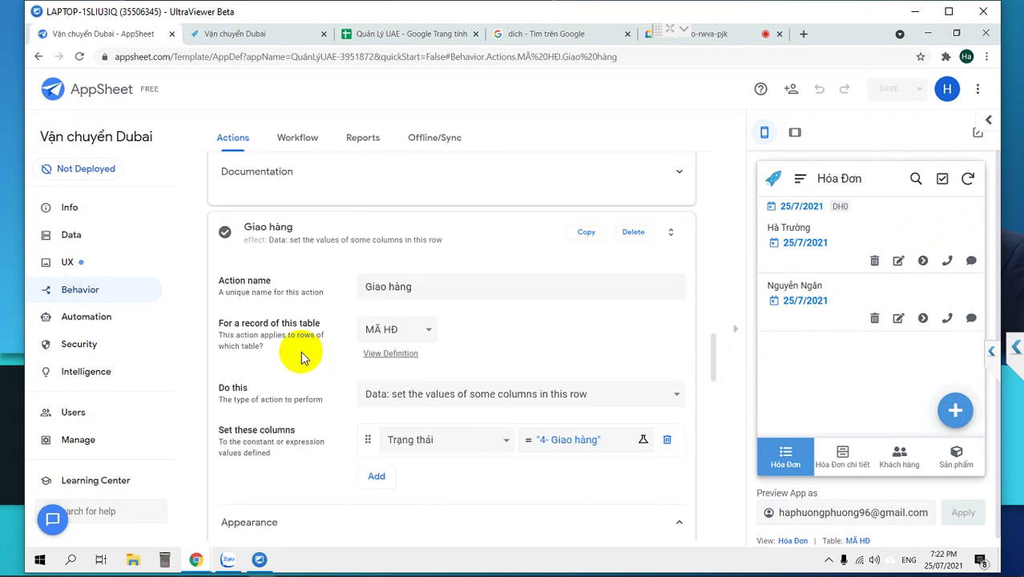
{"action": "scroll", "coordinate": [300, 357], "scroll_direction": "up", "scroll_amount": 5}
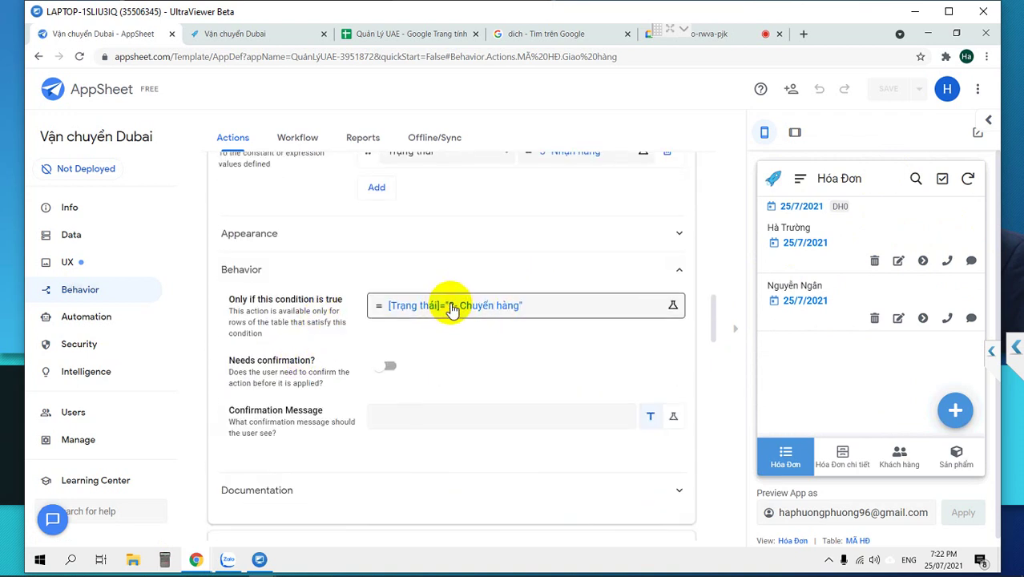
{"action": "scroll", "coordinate": [450, 308], "scroll_direction": "up", "scroll_amount": 2}
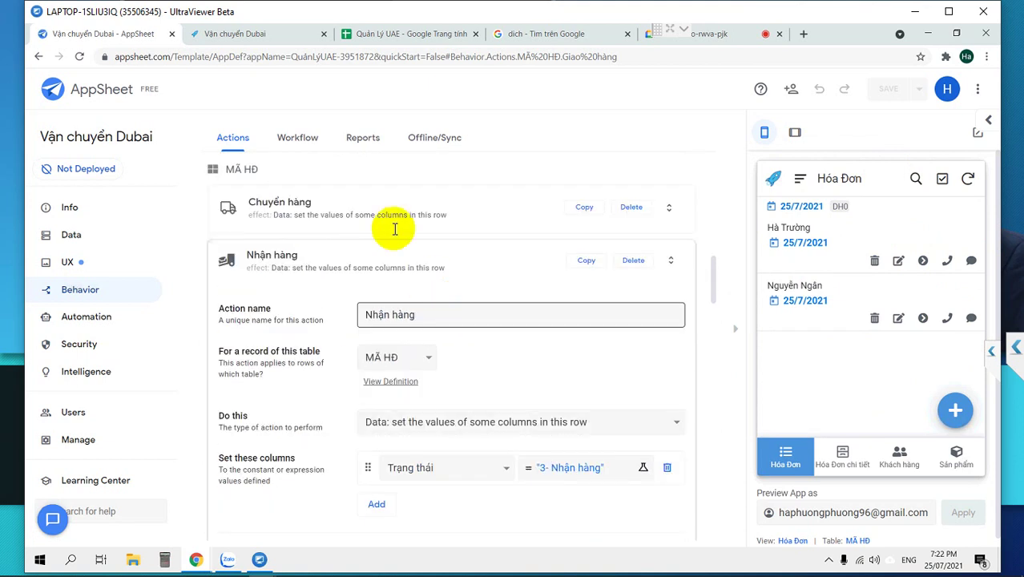
{"action": "left_click", "coordinate": [378, 211]}
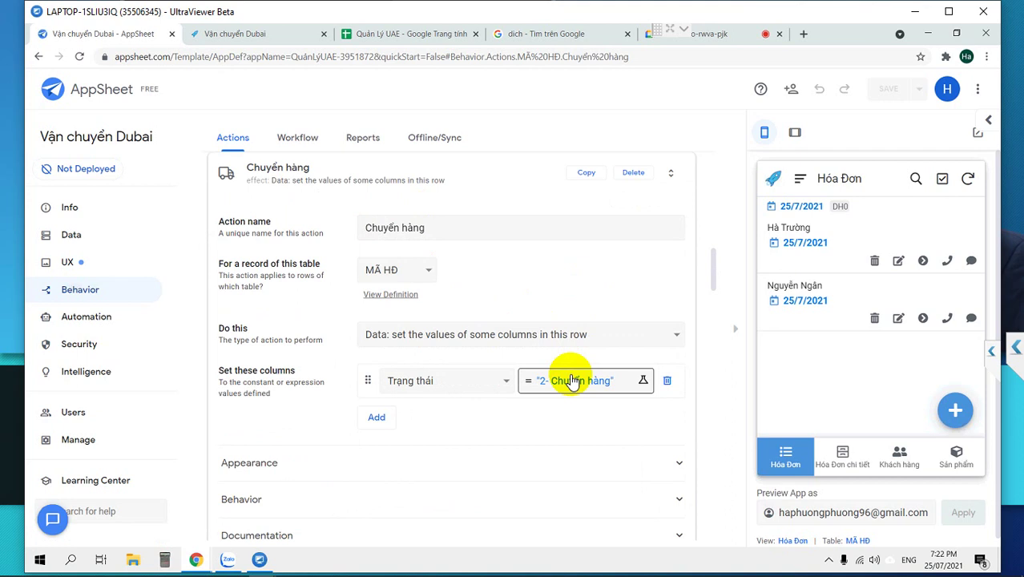
{"action": "left_click", "coordinate": [569, 380]}
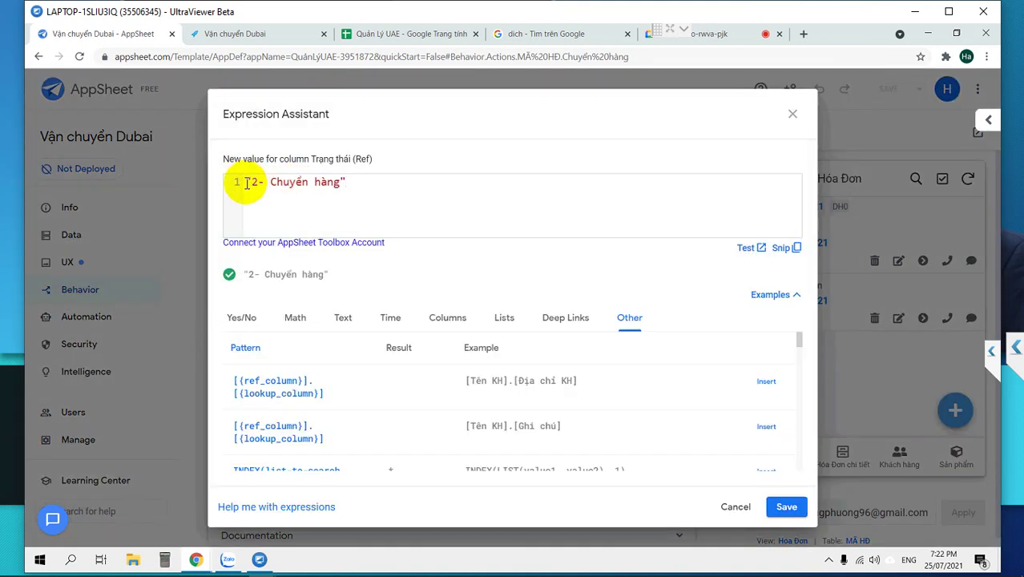
Start wrapping the Trạng thái value expression in an and( function.
{"action": "left_click", "coordinate": [246, 182]}
{"action": "type", "text": "and("}
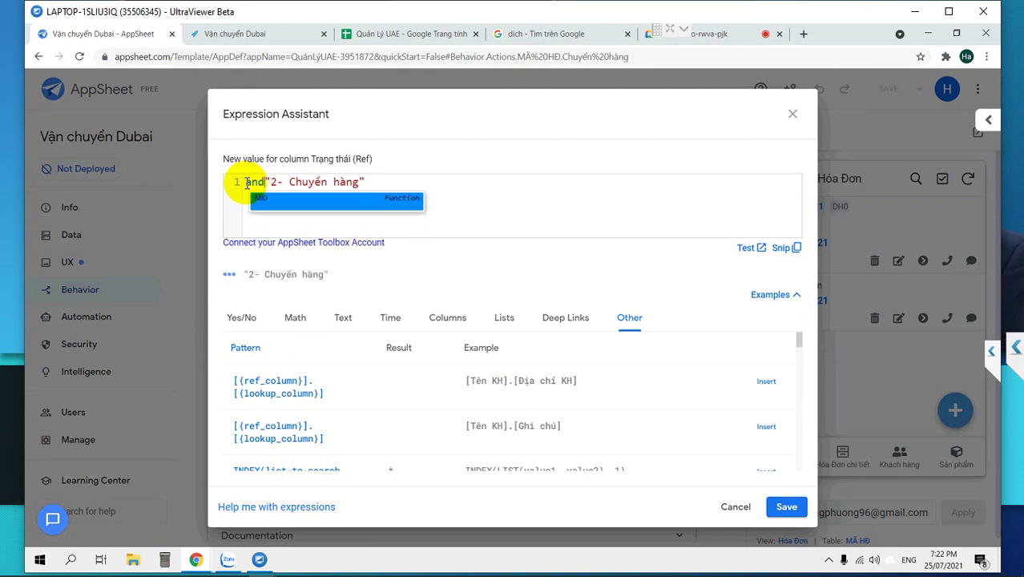
{"action": "key", "text": "Delete"}
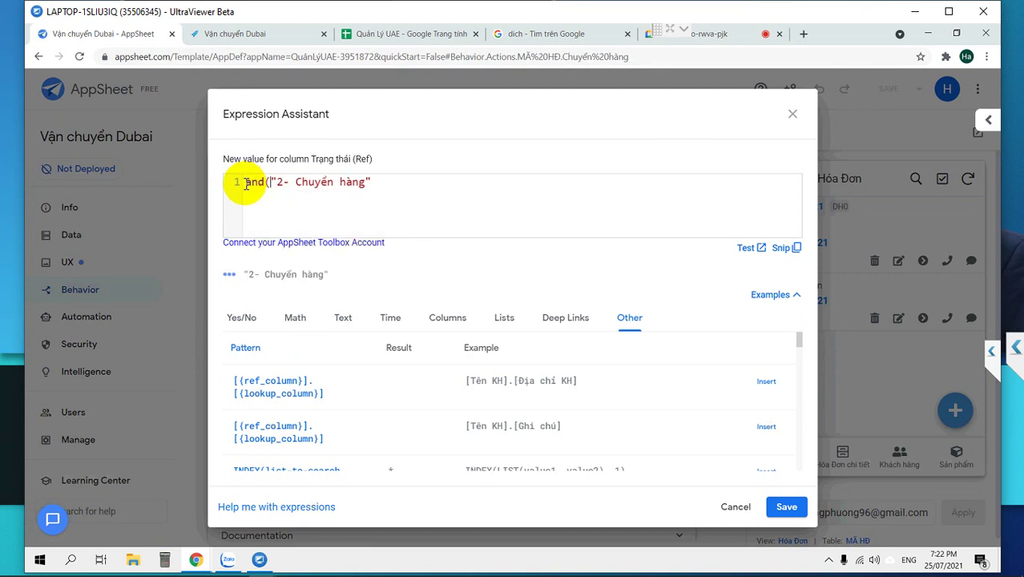
{"action": "key", "text": "shift+End"}
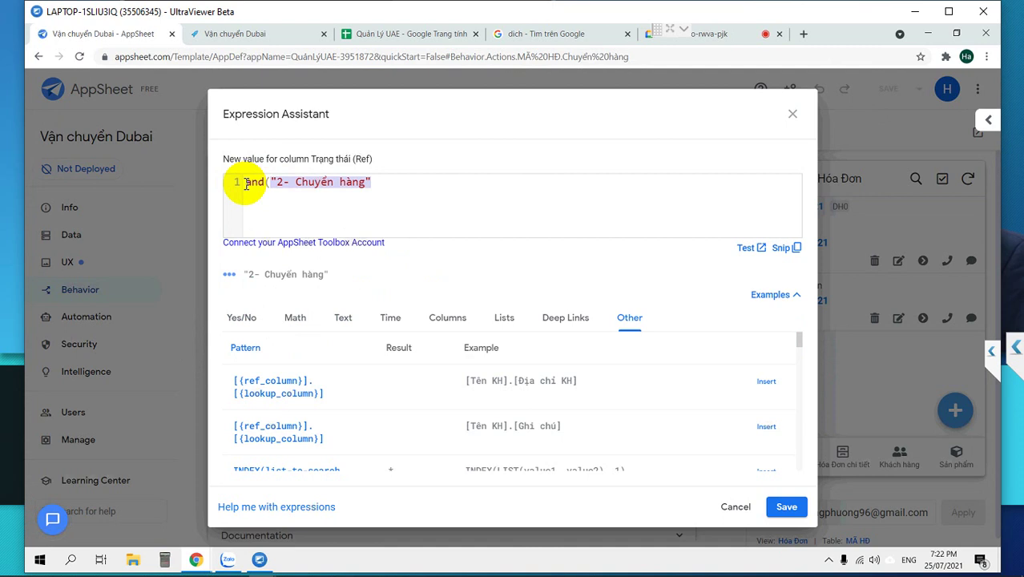
{"action": "key", "text": "End"}
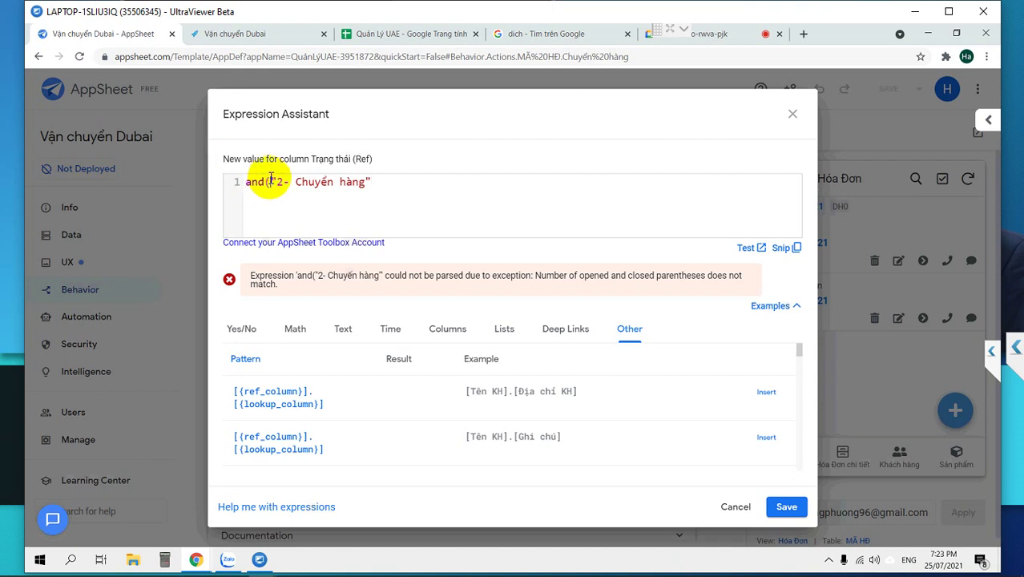
Rework the expression into an or(...) with ISBLANK([Trạng thái]) added.
{"action": "left_click", "coordinate": [443, 330]}
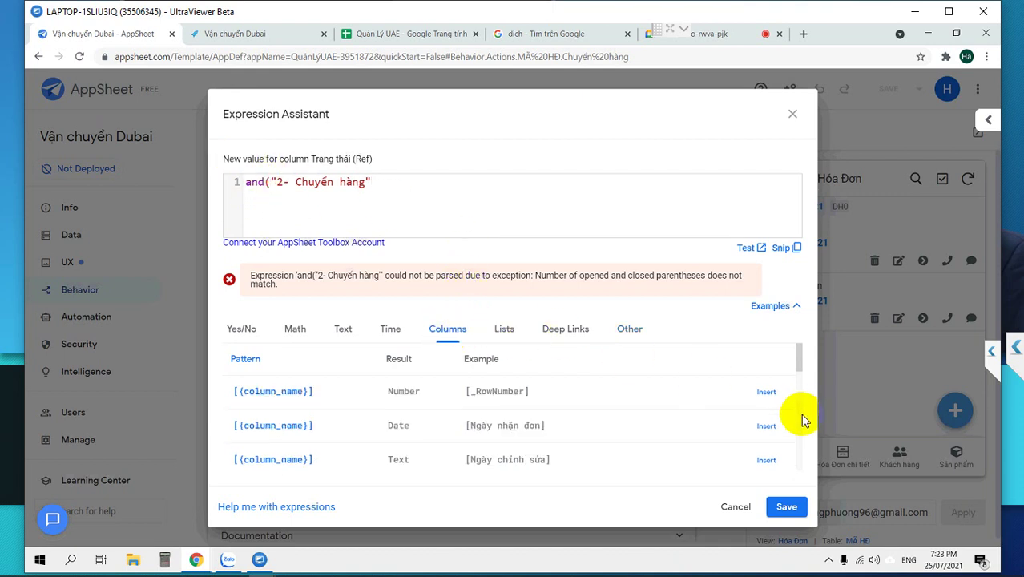
{"action": "scroll", "coordinate": [781, 423], "scroll_direction": "down", "scroll_amount": 5}
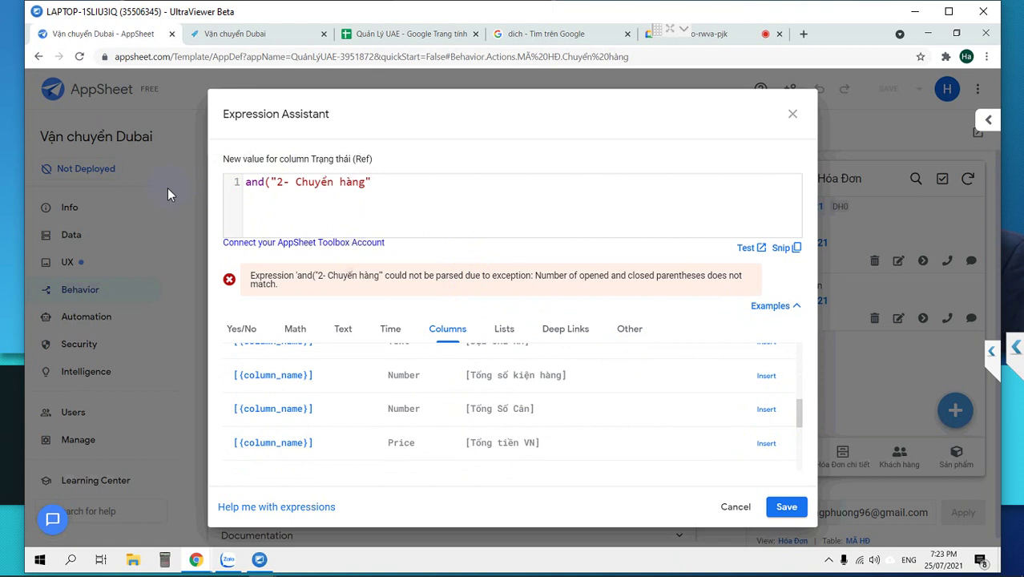
{"action": "type", "text": "or"}
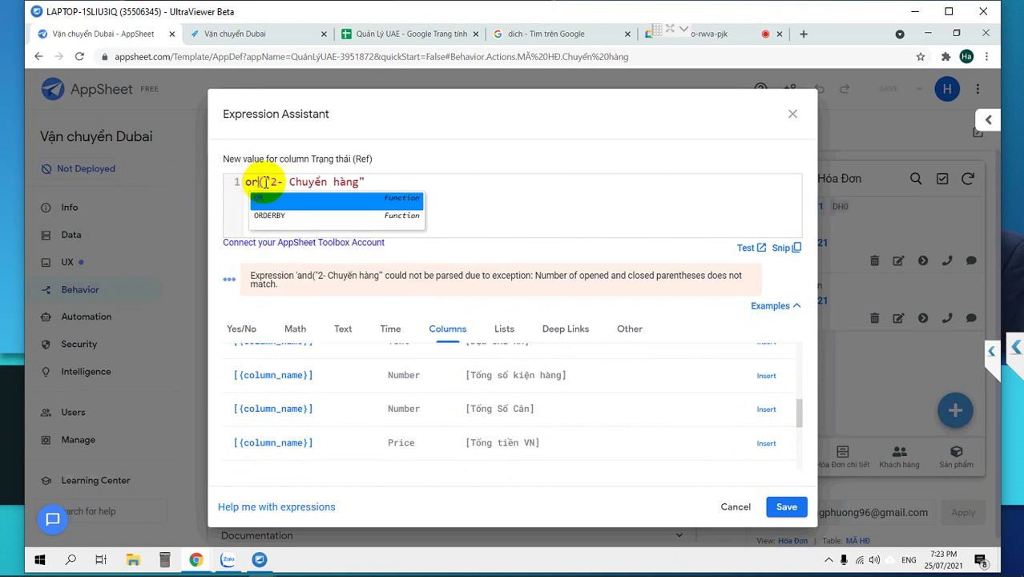
{"action": "left_click", "coordinate": [663, 276]}
{"action": "scroll", "coordinate": [688, 407], "scroll_direction": "down", "scroll_amount": 3}
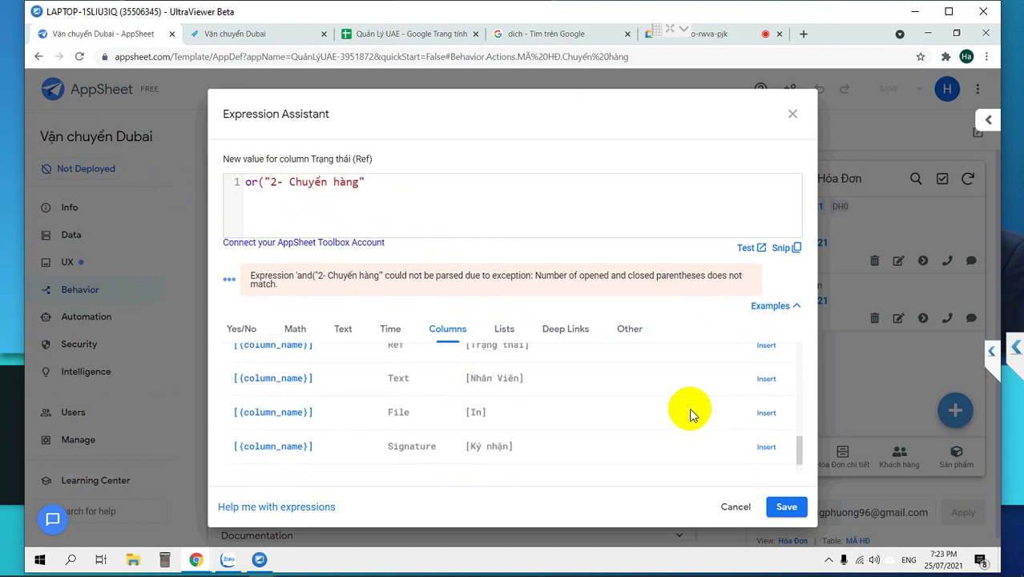
{"action": "scroll", "coordinate": [690, 414], "scroll_direction": "up", "scroll_amount": 1}
{"action": "scroll", "coordinate": [690, 414], "scroll_direction": "down", "scroll_amount": 1}
{"action": "scroll", "coordinate": [690, 414], "scroll_direction": "up", "scroll_amount": 5}
{"action": "scroll", "coordinate": [691, 414], "scroll_direction": "up", "scroll_amount": 2}
{"action": "scroll", "coordinate": [691, 414], "scroll_direction": "up", "scroll_amount": 2}
{"action": "scroll", "coordinate": [690, 414], "scroll_direction": "down", "scroll_amount": 5}
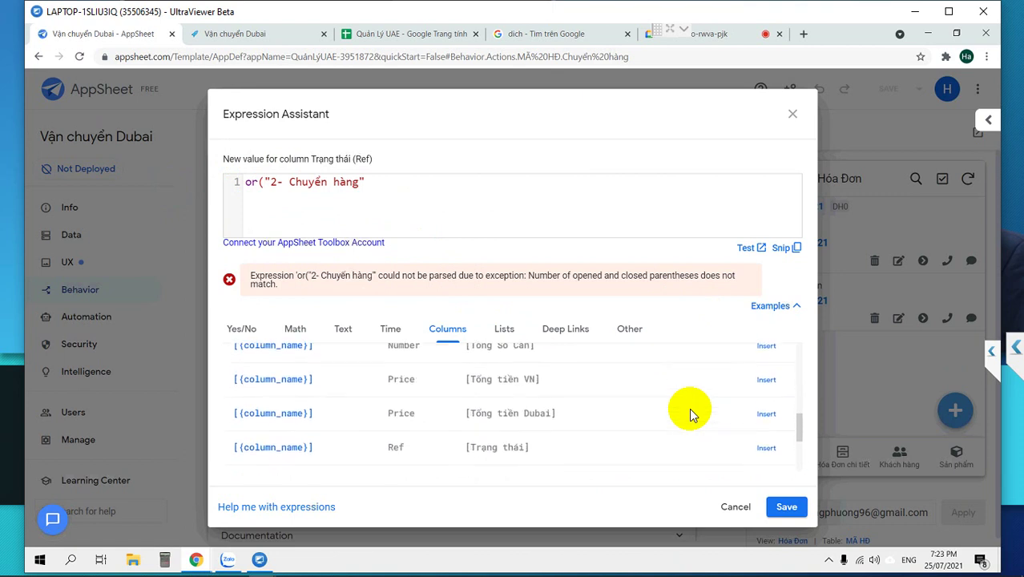
{"action": "left_click", "coordinate": [766, 444]}
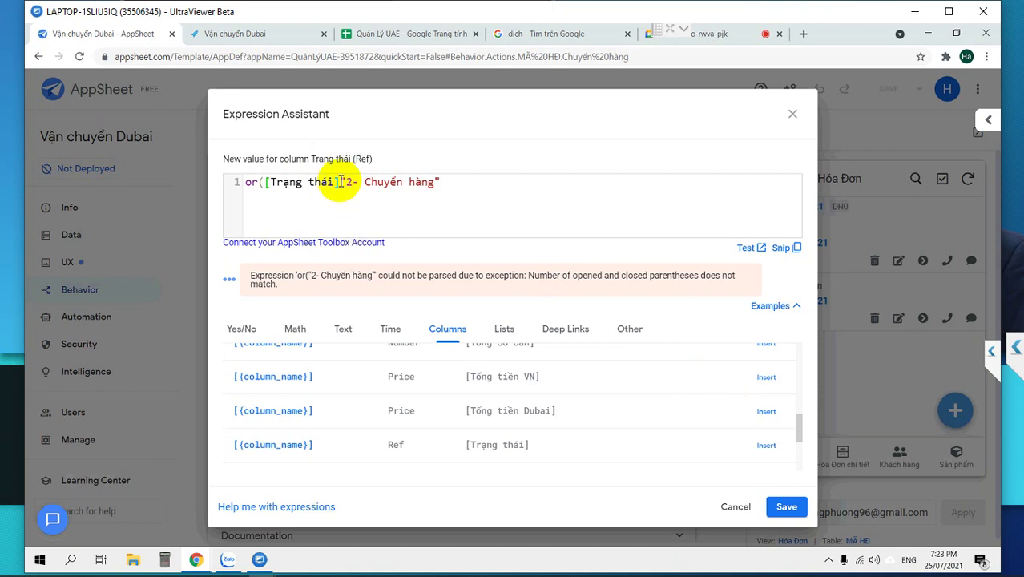
{"action": "type", "text": "="}
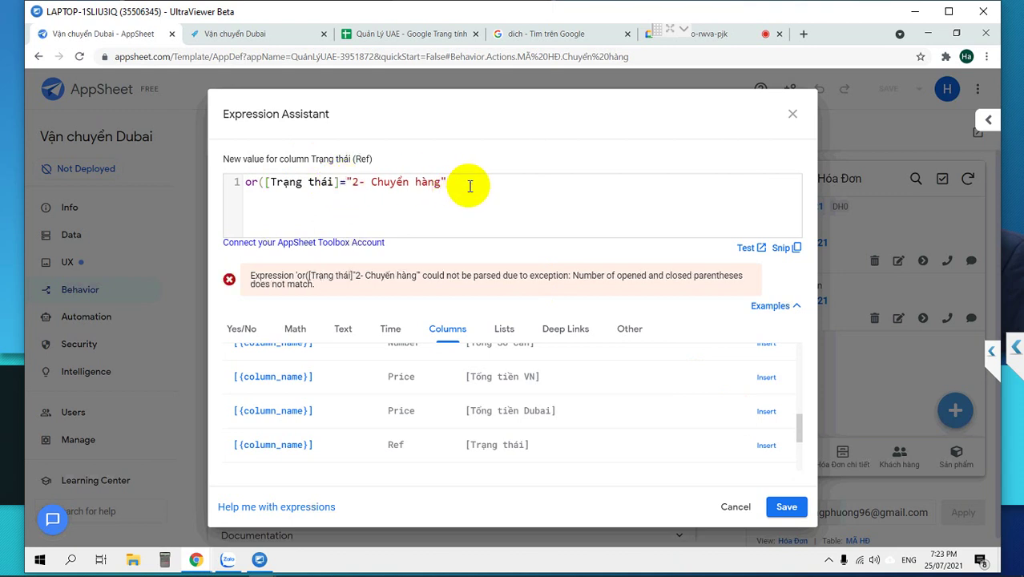
{"action": "type", "text": ",isb"}
{"action": "key", "text": "Return"}
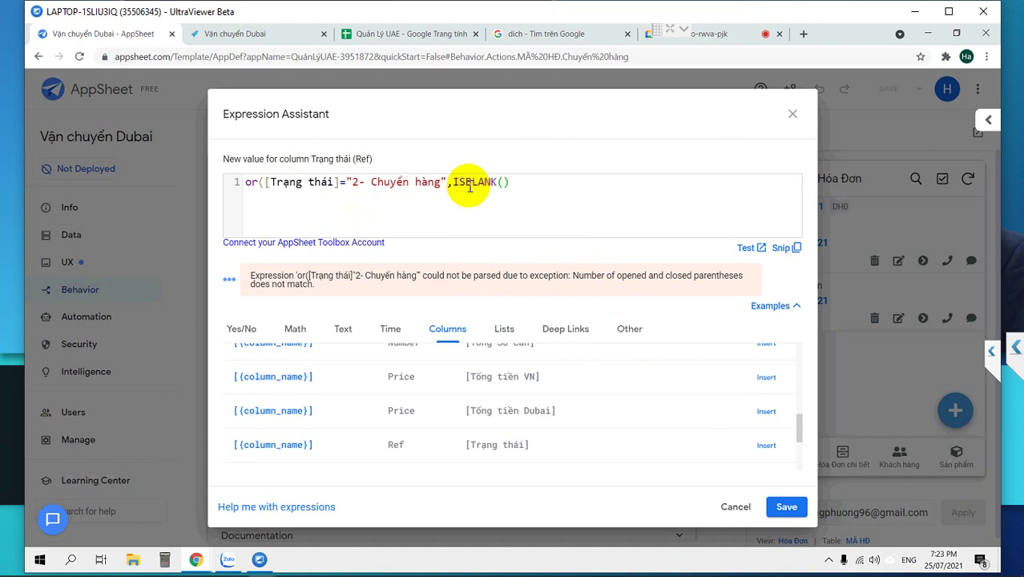
{"action": "type", "text": "[Trạng"}
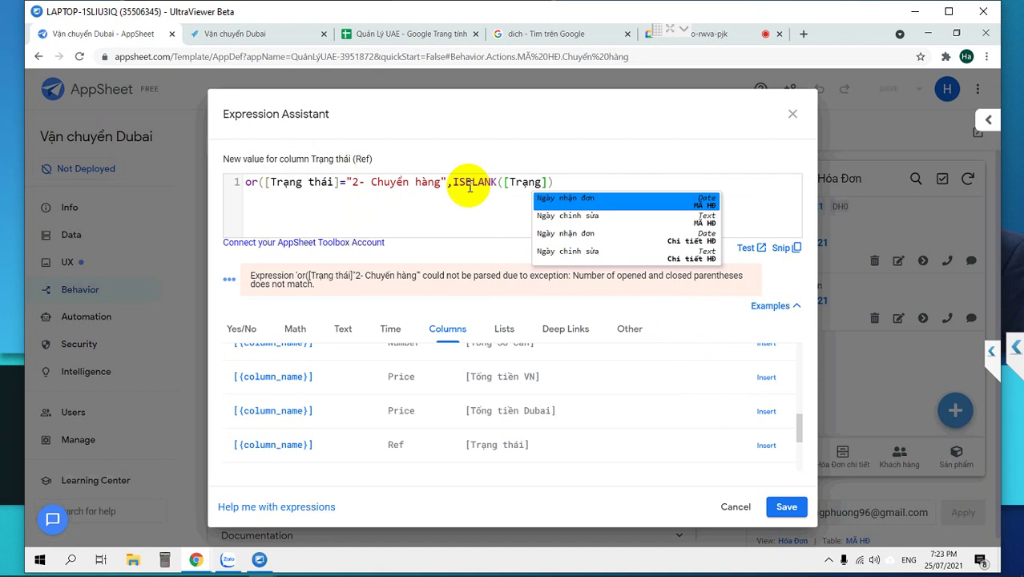
{"action": "type", "text": " thái"}
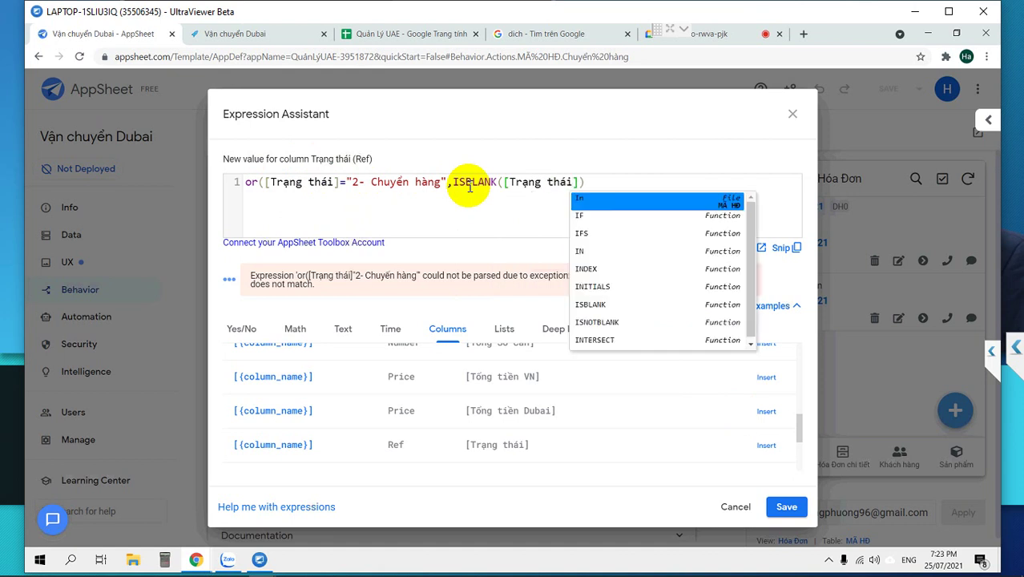
{"action": "left_click", "coordinate": [587, 183]}
{"action": "type", "text": ")"}
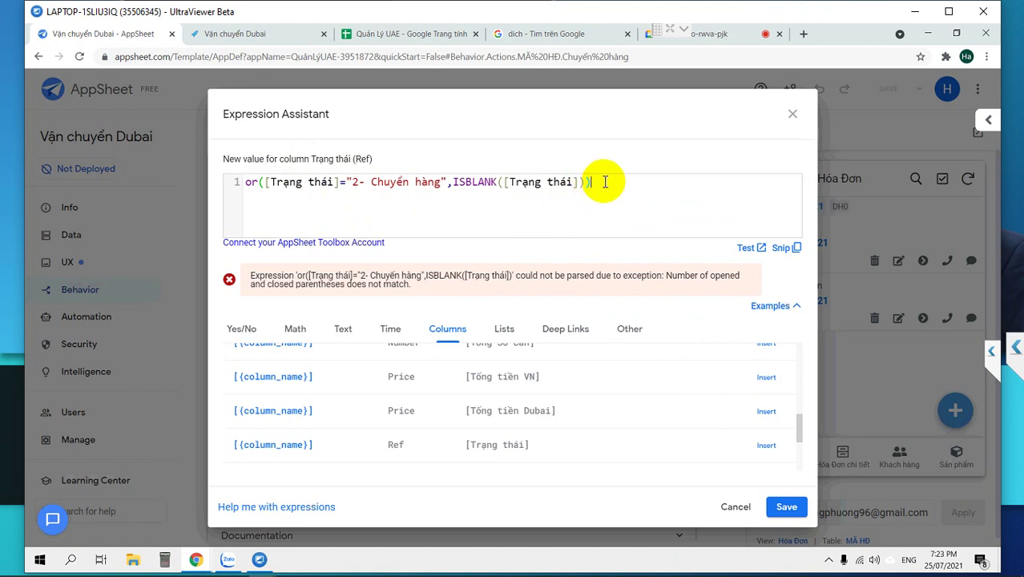
Strip the or( and ISBLANK parts, leaving [Trạng thái]="2- Chuyển hàng", and accept it.
{"action": "triple_click", "coordinate": [270, 183]}
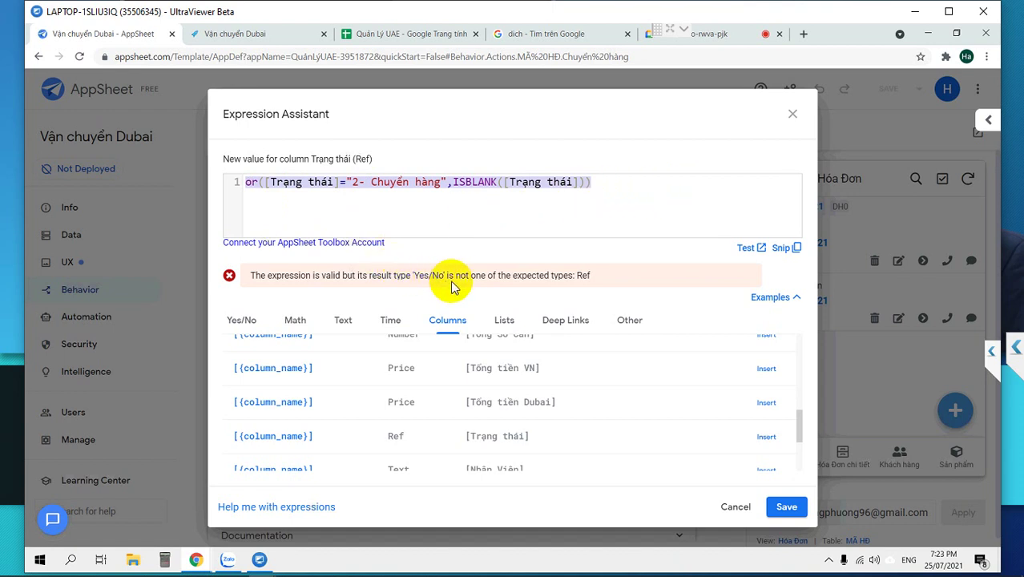
{"action": "left_click", "coordinate": [407, 183]}
{"action": "left_click", "coordinate": [473, 182]}
{"action": "left_click", "coordinate": [629, 179]}
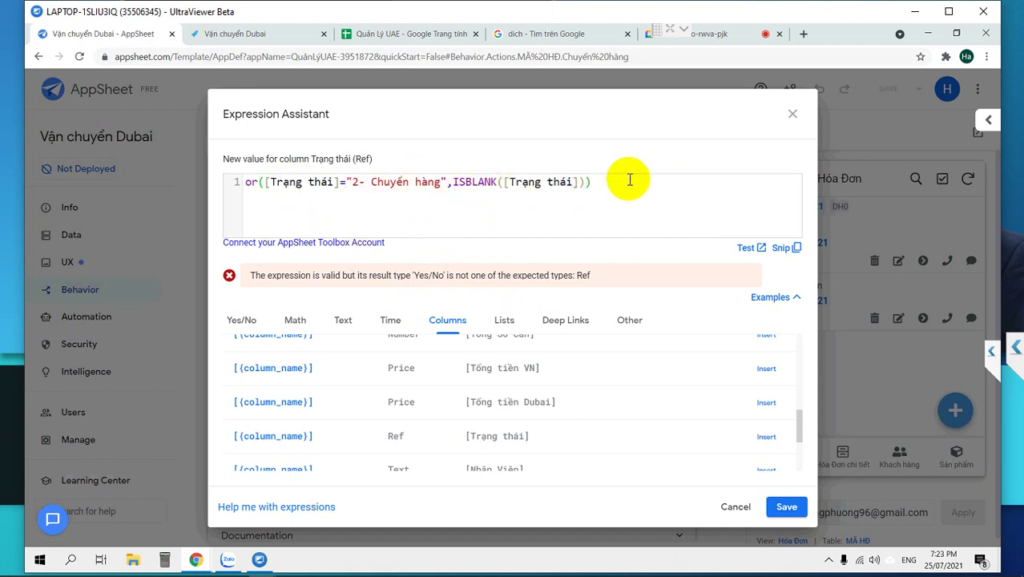
{"action": "left_click", "coordinate": [446, 183]}
{"action": "left_click", "coordinate": [682, 192], "text": "shift"}
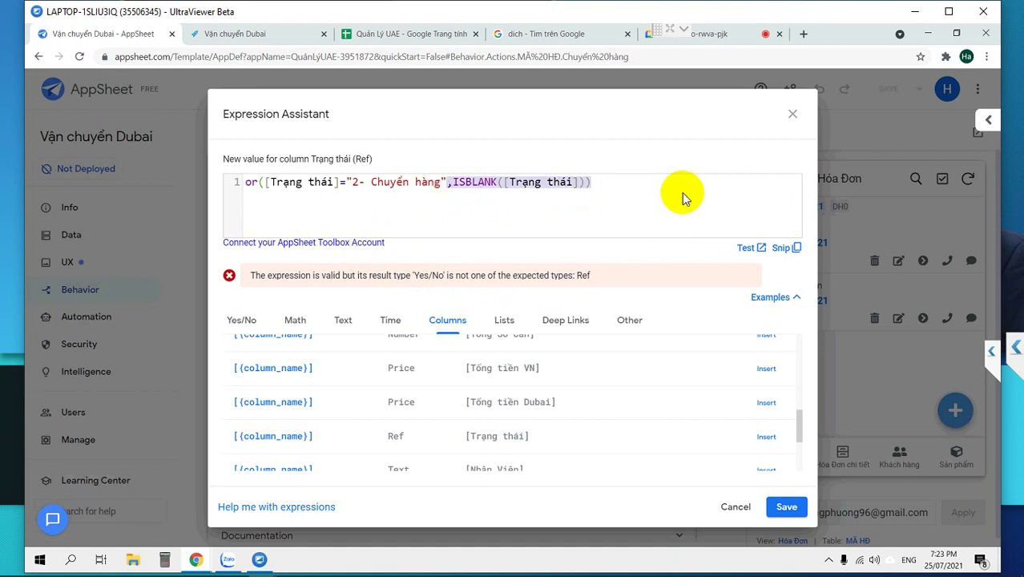
{"action": "key", "text": "BackSpace"}
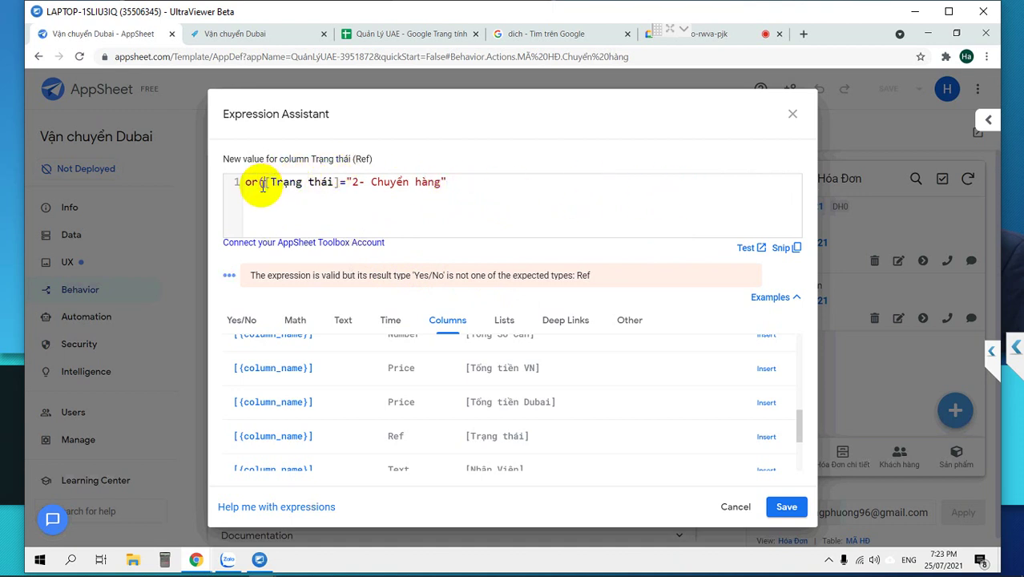
{"action": "left_click", "coordinate": [264, 183]}
{"action": "key", "text": "BackSpace"}
{"action": "key", "text": "BackSpace"}
{"action": "key", "text": "BackSpace"}
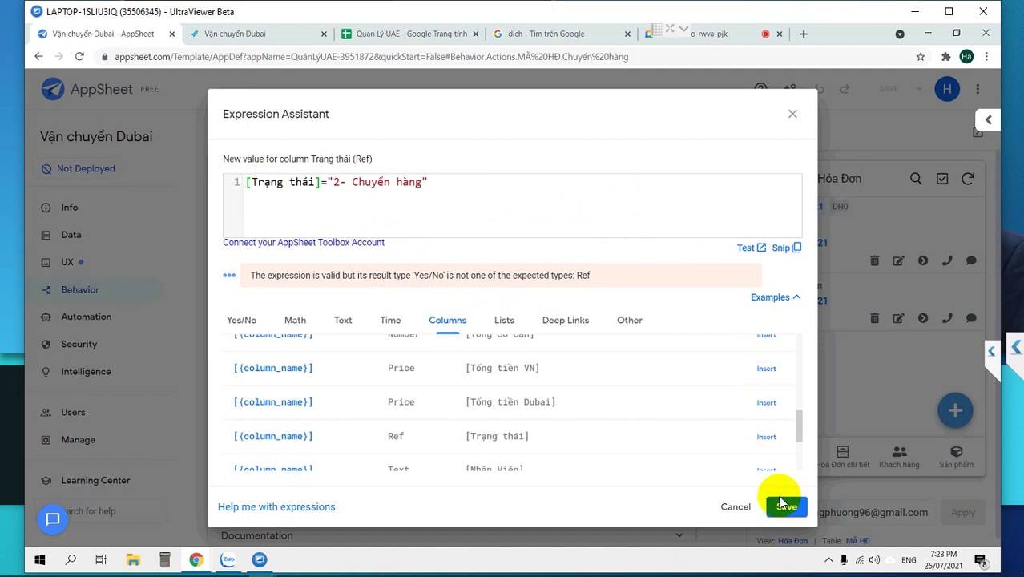
{"action": "left_click", "coordinate": [781, 508]}
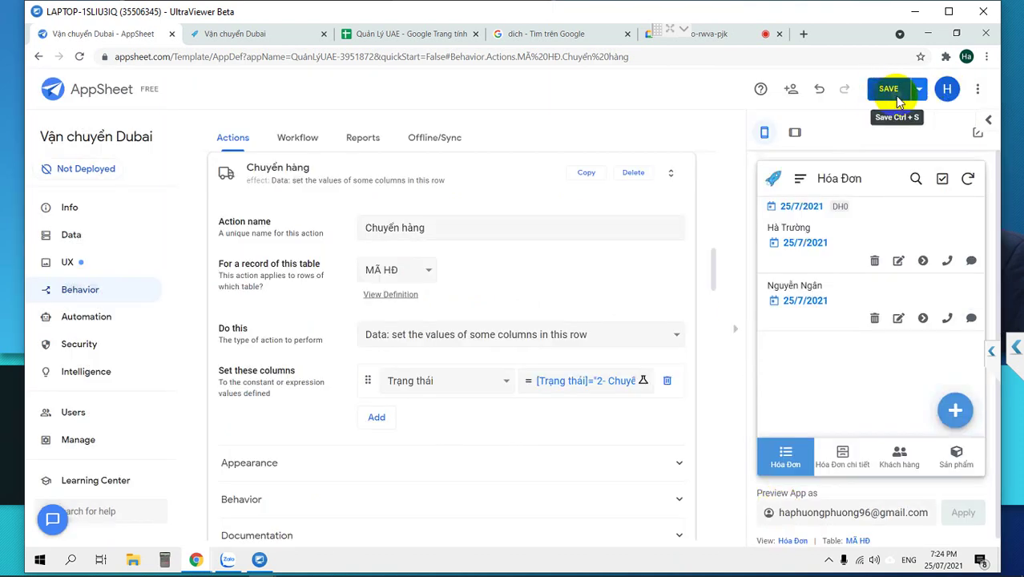
Save the app and re-apply the [Trạng thái]="2- Chuyển hàng" value expression.
{"action": "left_click", "coordinate": [896, 99]}
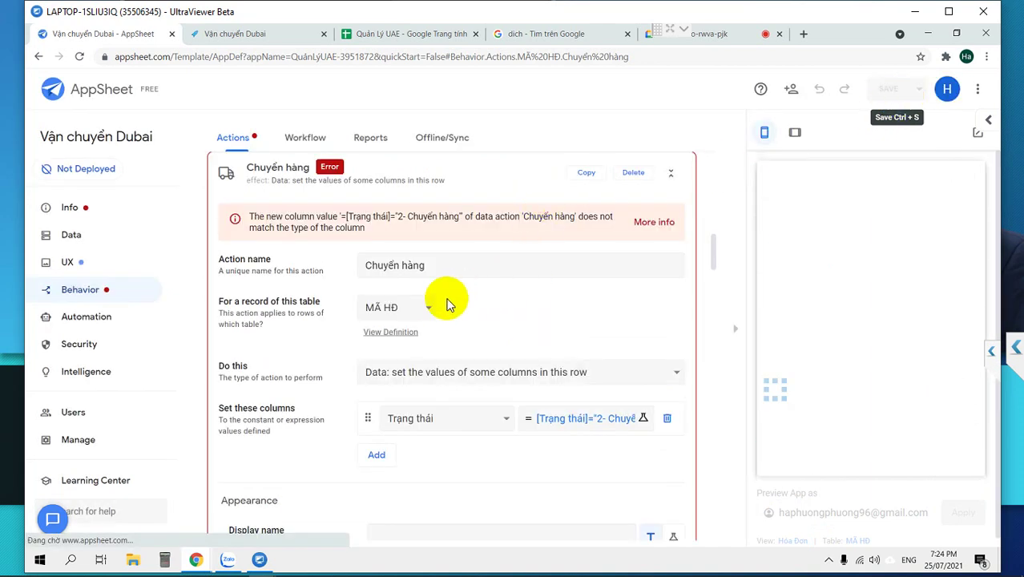
{"action": "left_click", "coordinate": [595, 427]}
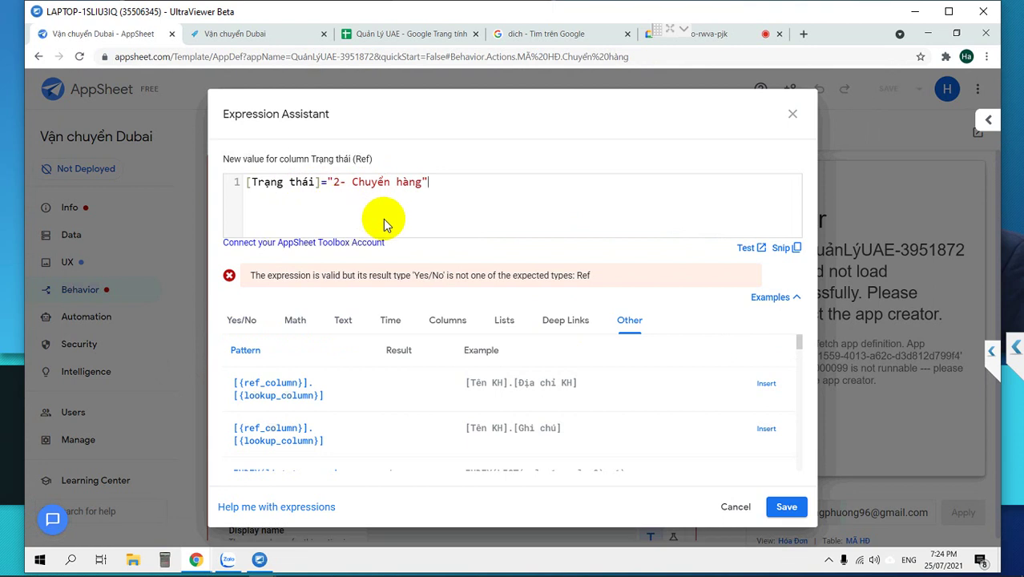
{"action": "left_click", "coordinate": [786, 506]}
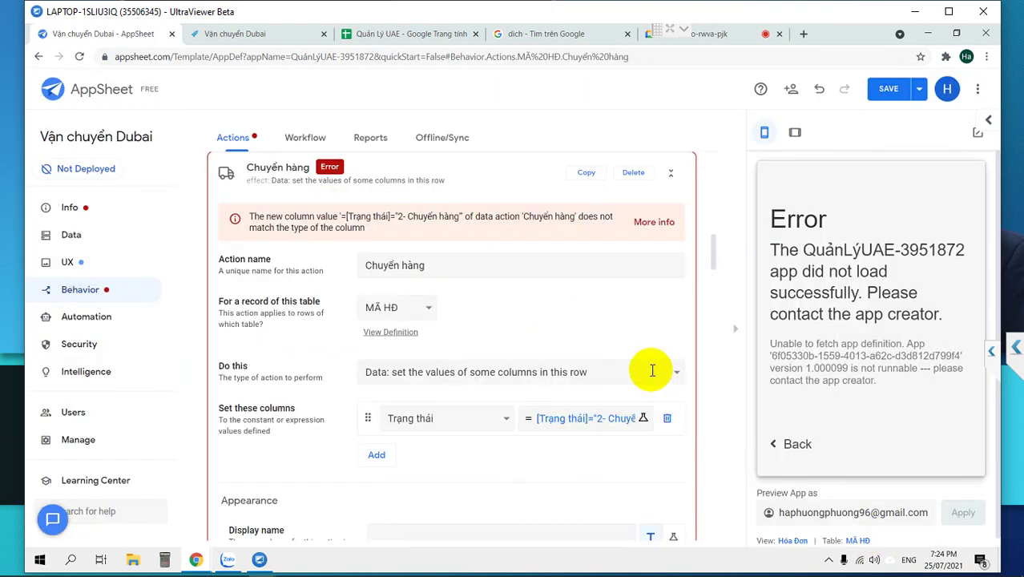
Reopen the value expression, try an edit, then cancel and review the action settings.
{"action": "left_click", "coordinate": [611, 422]}
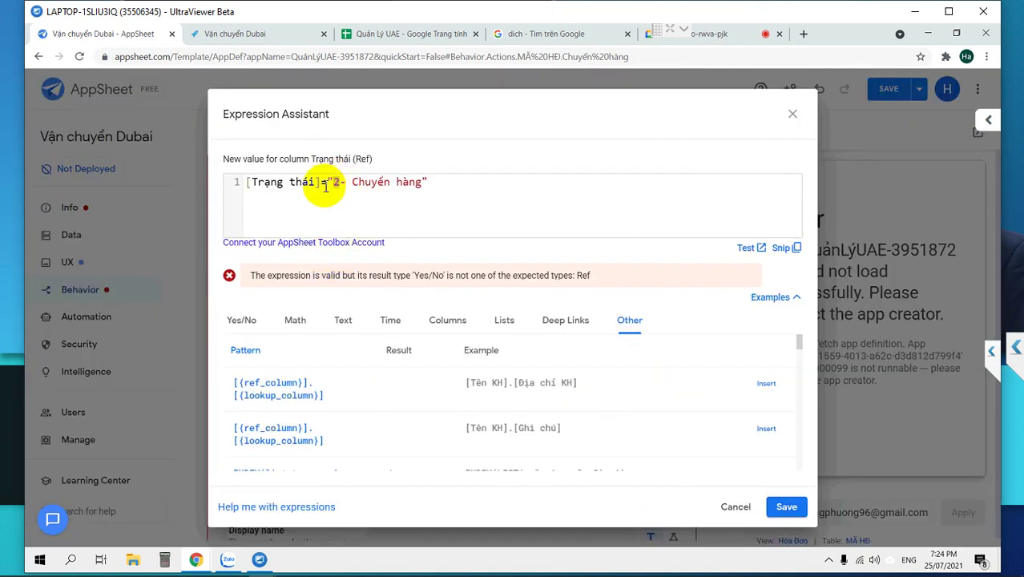
{"action": "key", "text": "BackSpace"}
{"action": "type", "text": "["}
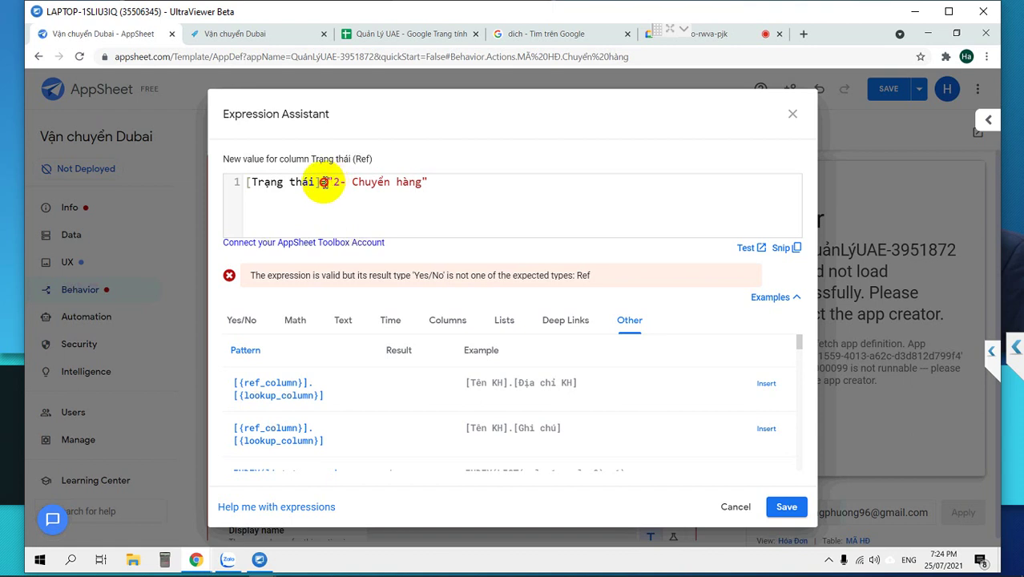
{"action": "left_click_drag", "start_coordinate": [323, 182], "coordinate": [211, 173]}
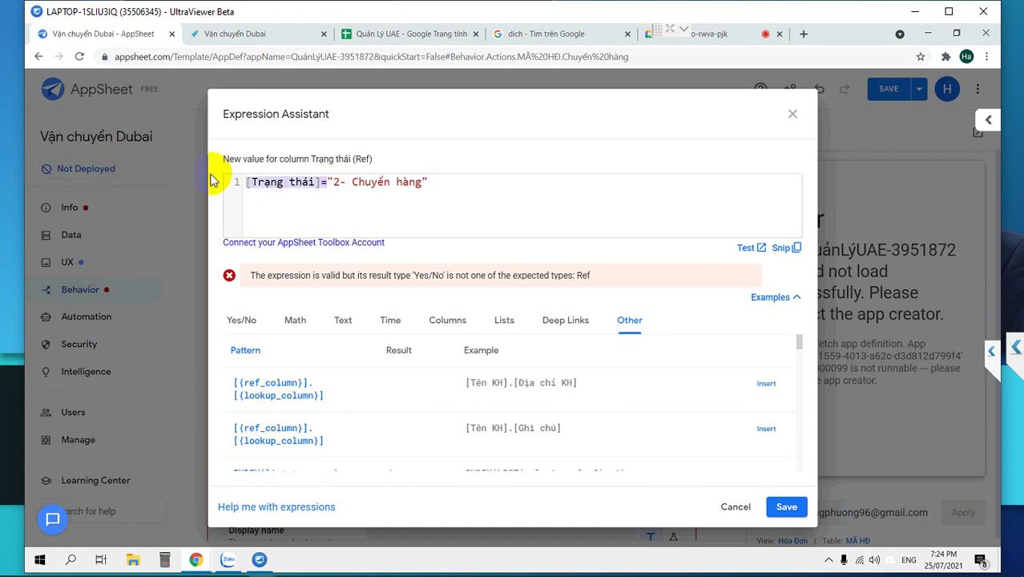
{"action": "left_click", "coordinate": [340, 183]}
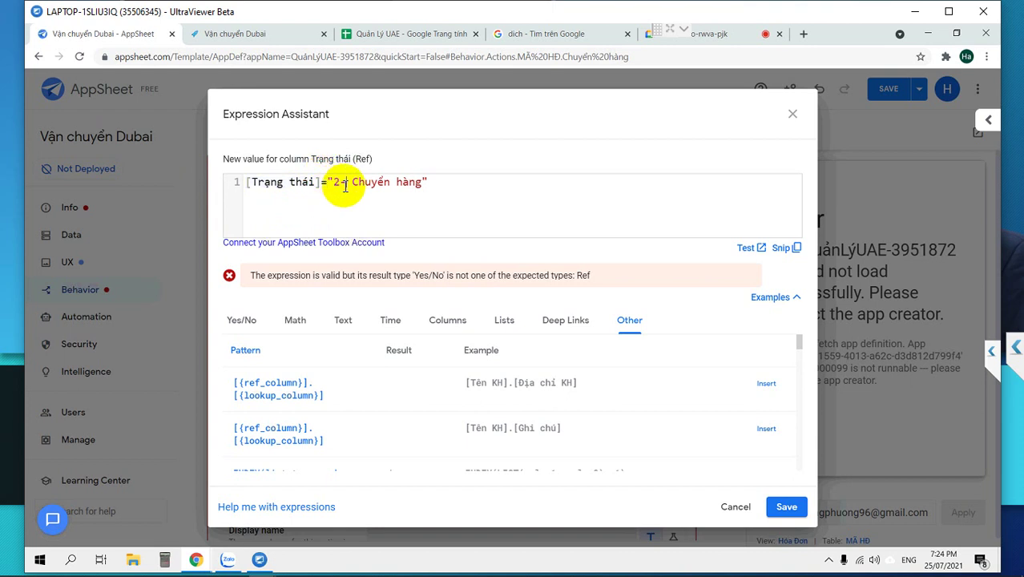
{"action": "left_click", "coordinate": [759, 506]}
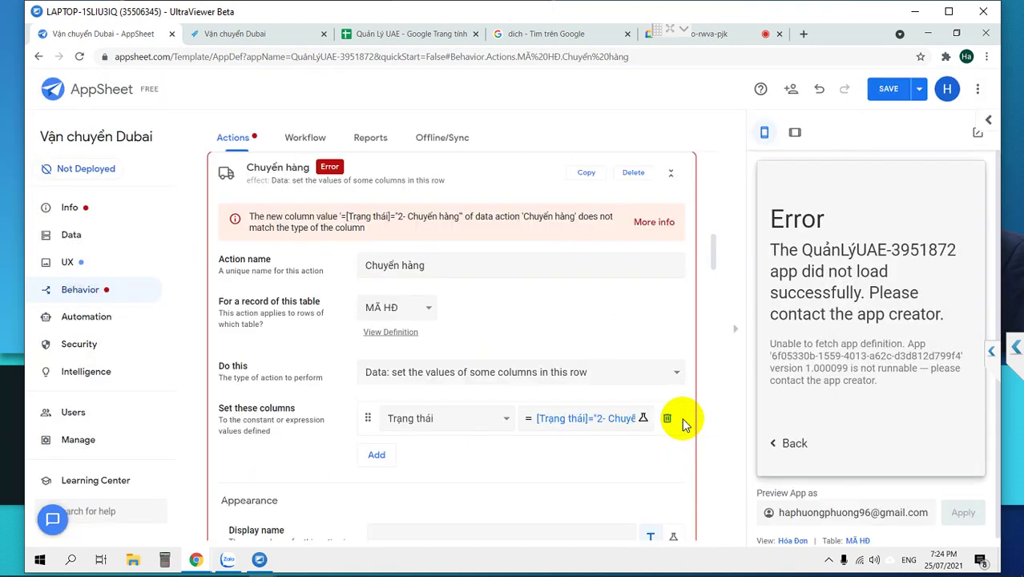
{"action": "scroll", "coordinate": [663, 427], "scroll_direction": "down", "scroll_amount": 4}
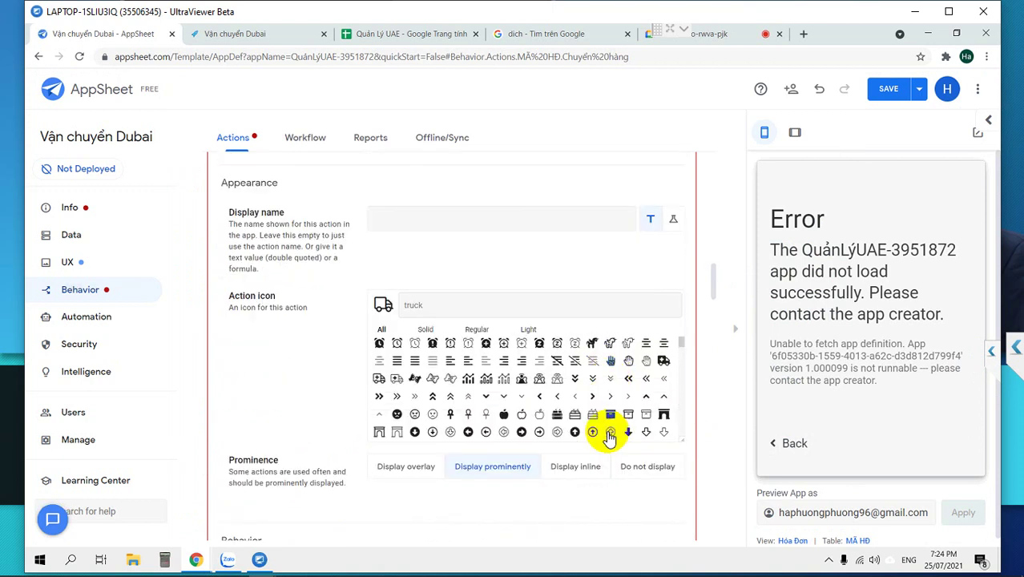
{"action": "scroll", "coordinate": [491, 496], "scroll_direction": "down", "scroll_amount": 5}
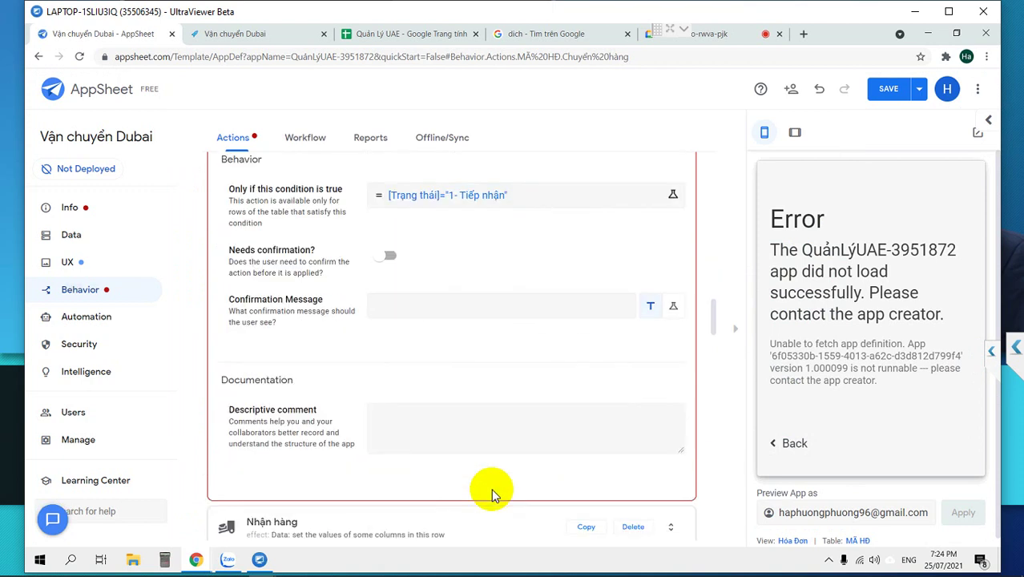
{"action": "scroll", "coordinate": [492, 496], "scroll_direction": "down", "scroll_amount": 3}
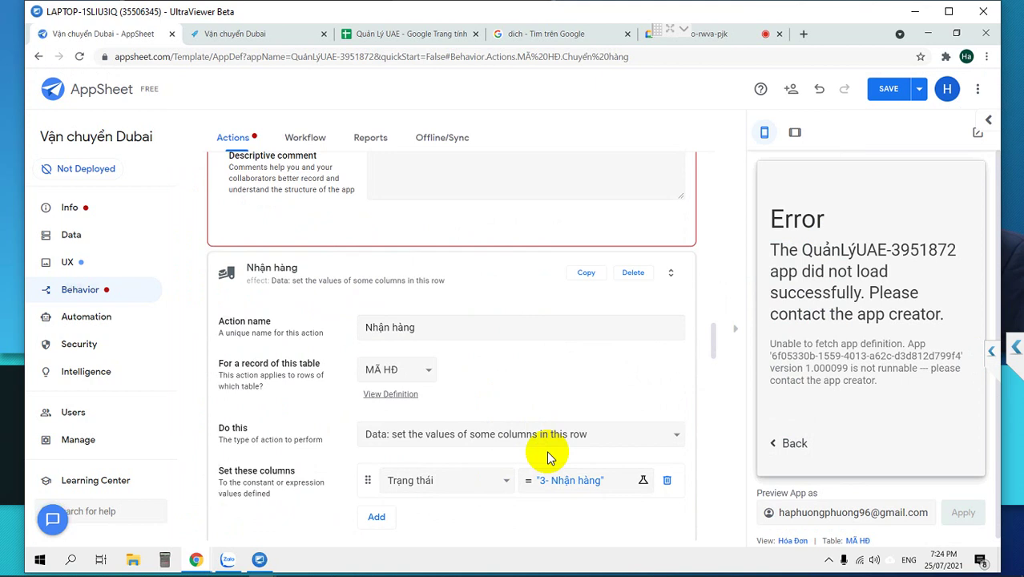
{"action": "scroll", "coordinate": [546, 449], "scroll_direction": "up", "scroll_amount": 10}
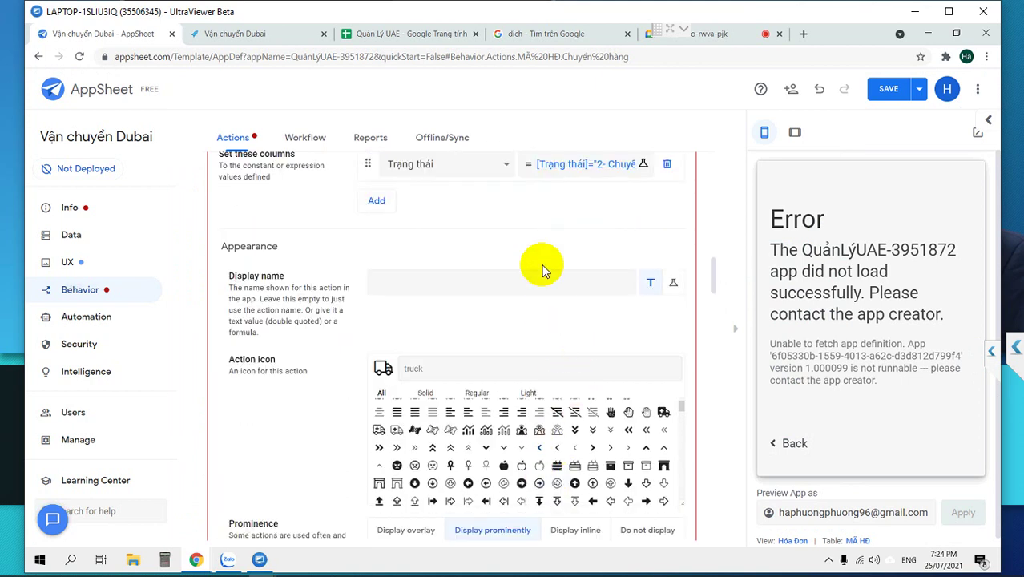
Delete [Trạng thái]= so the Trạng thái value is plain "2- Chuyển hàng", and save.
{"action": "left_click", "coordinate": [583, 167]}
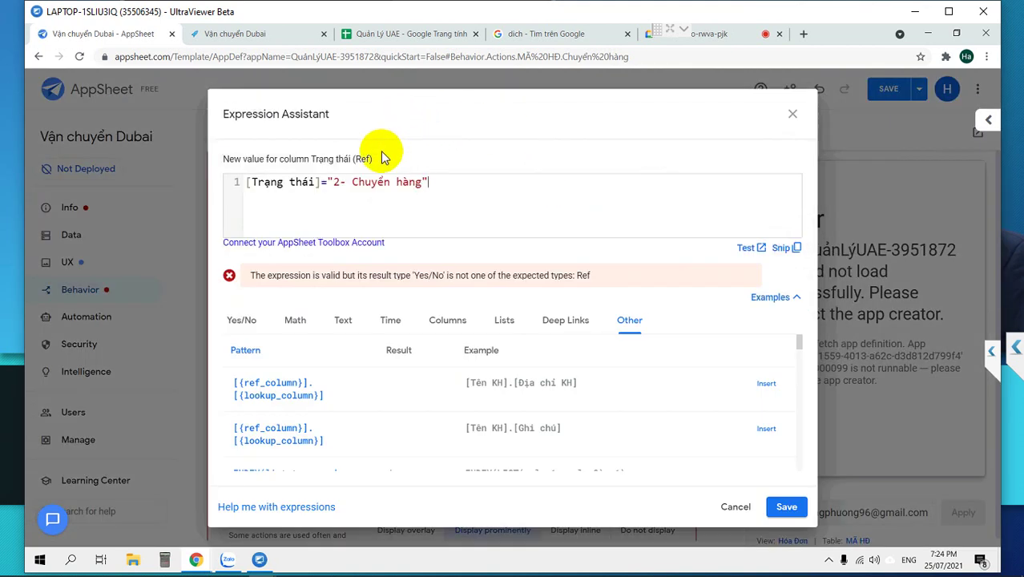
{"action": "left_click_drag", "start_coordinate": [448, 182], "coordinate": [88, 138]}
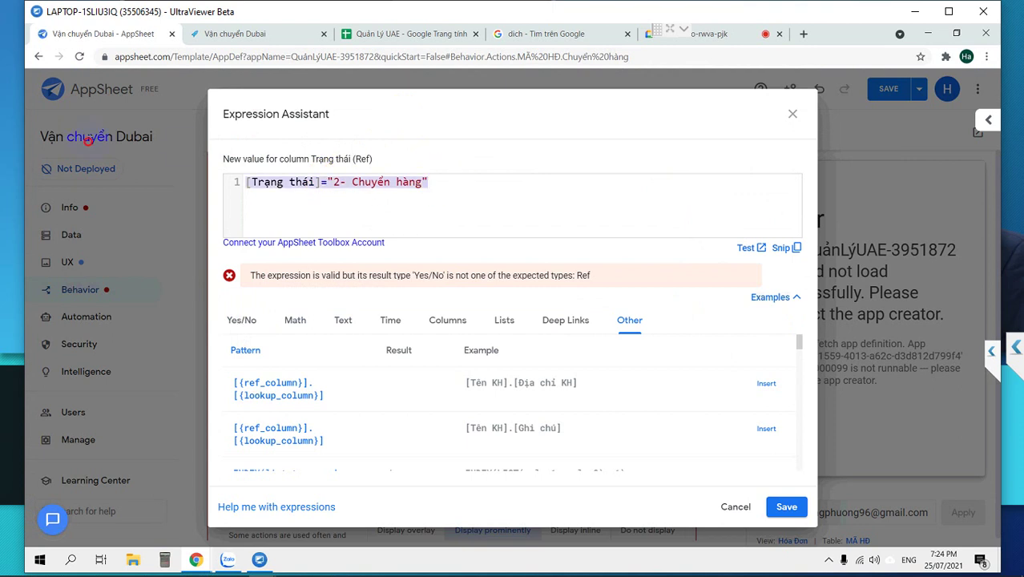
{"action": "left_click", "coordinate": [294, 182]}
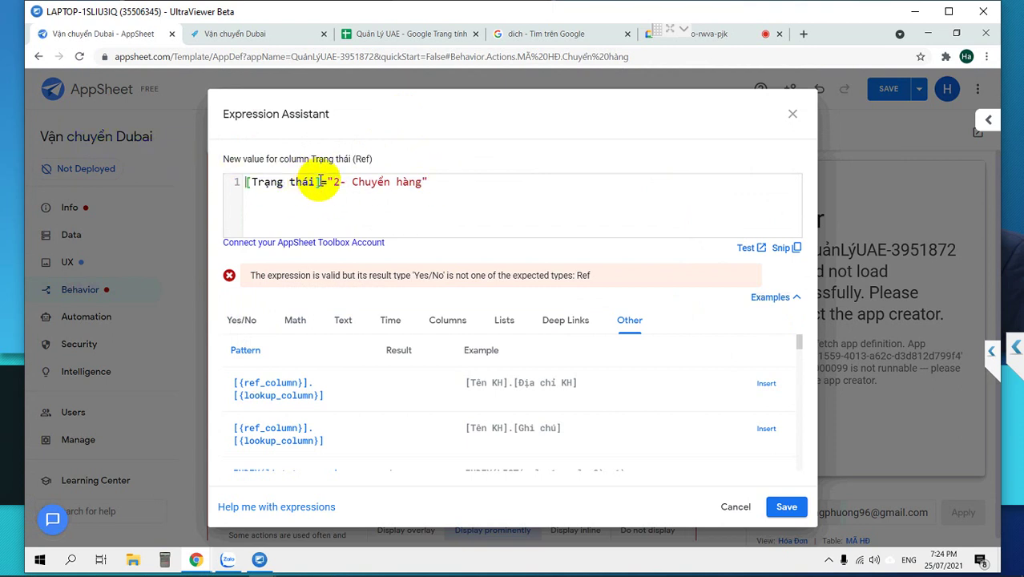
{"action": "left_click_drag", "start_coordinate": [321, 183], "coordinate": [199, 166]}
{"action": "key", "text": "BackSpace"}
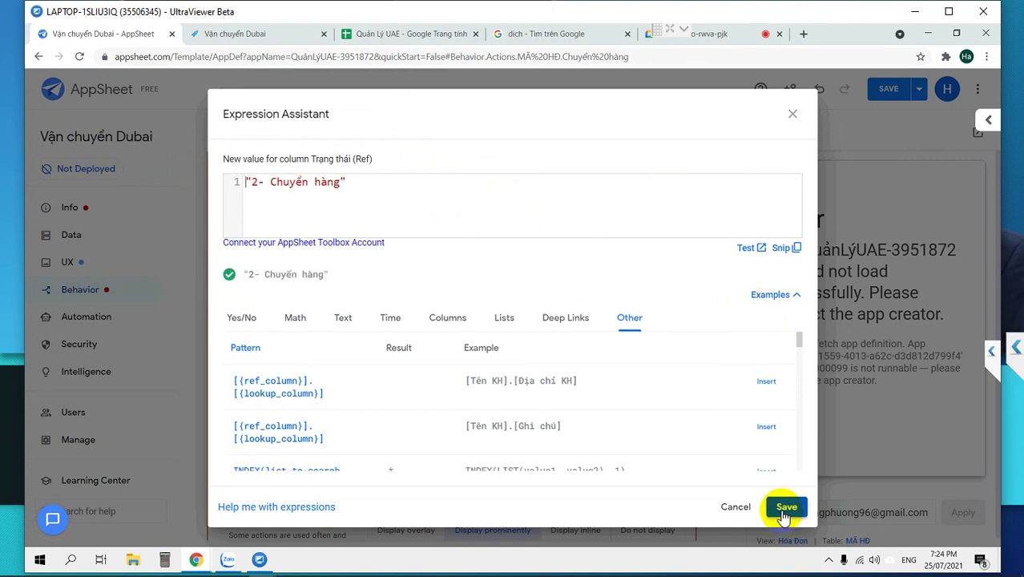
{"action": "left_click", "coordinate": [783, 505]}
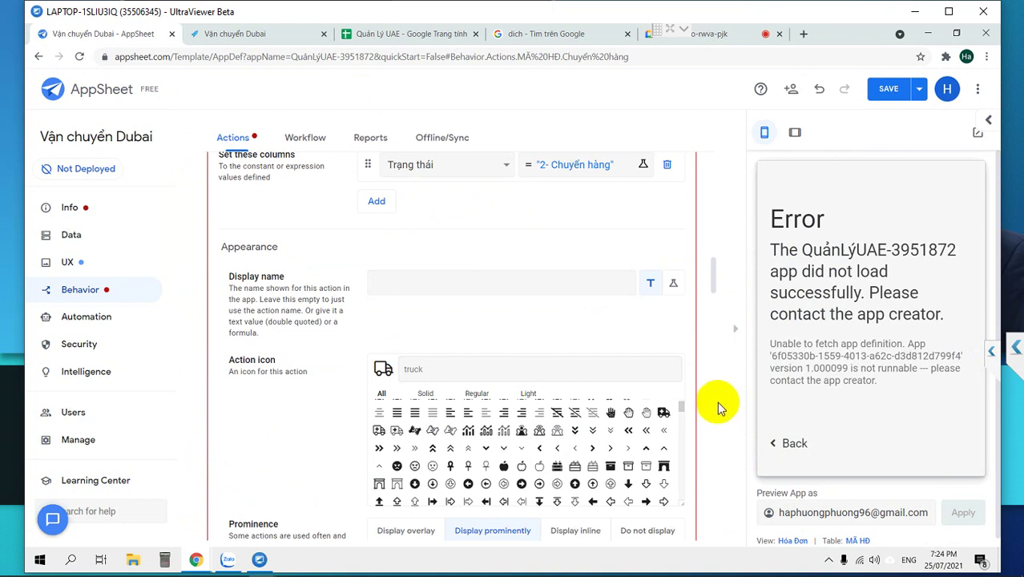
Open the Chuyển hàng action's 'Only if this condition is true' expression for editing.
{"action": "scroll", "coordinate": [718, 409], "scroll_direction": "up", "scroll_amount": 1}
{"action": "scroll", "coordinate": [434, 403], "scroll_direction": "down", "scroll_amount": 5}
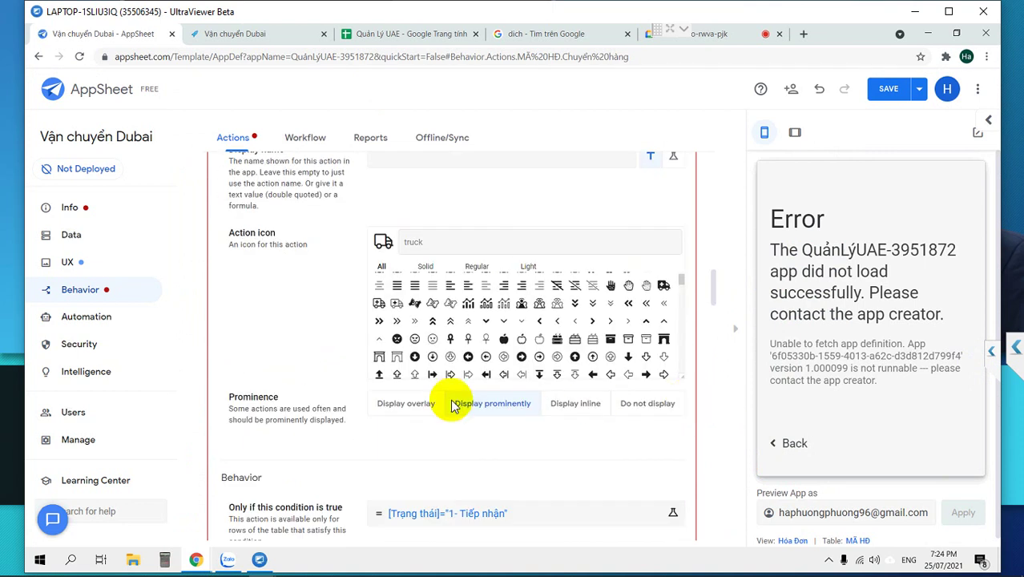
{"action": "left_click", "coordinate": [472, 323]}
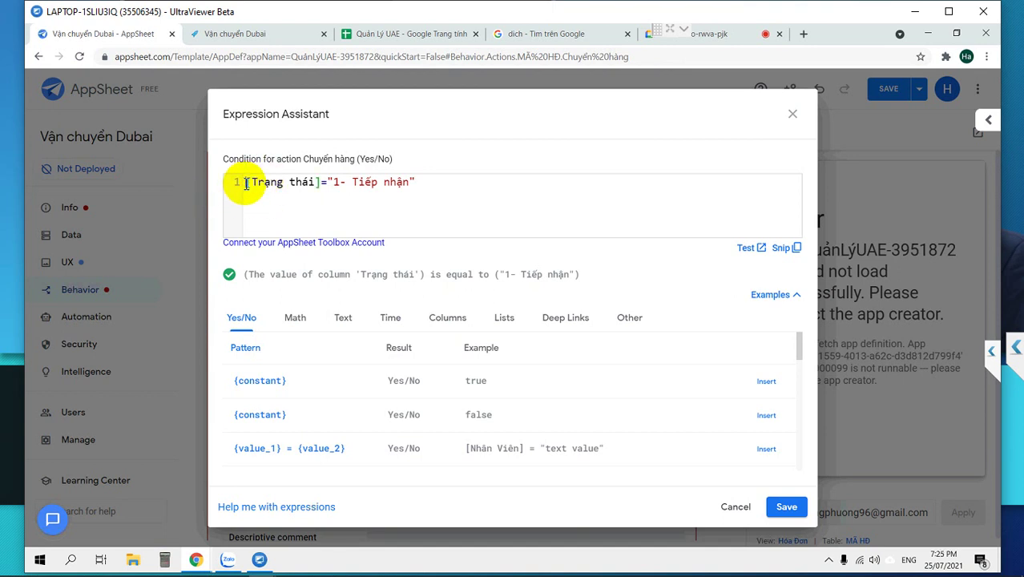
Set the condition to or([Trạng thái]="1- Tiếp nhận",ISBLANK([Trạng thái])) and save the app.
{"action": "type", "text": "or("}
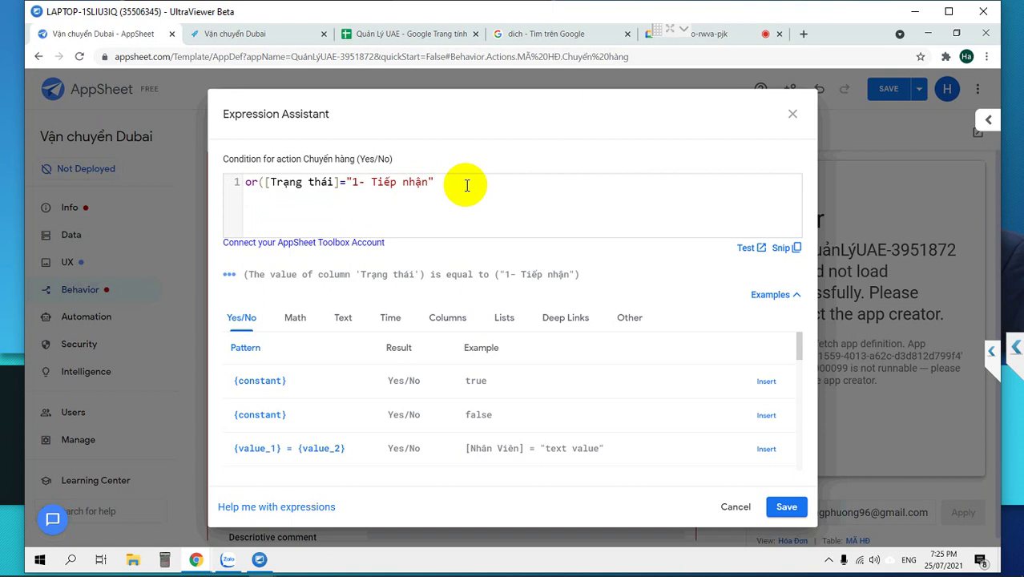
{"action": "type", "text": ",isb"}
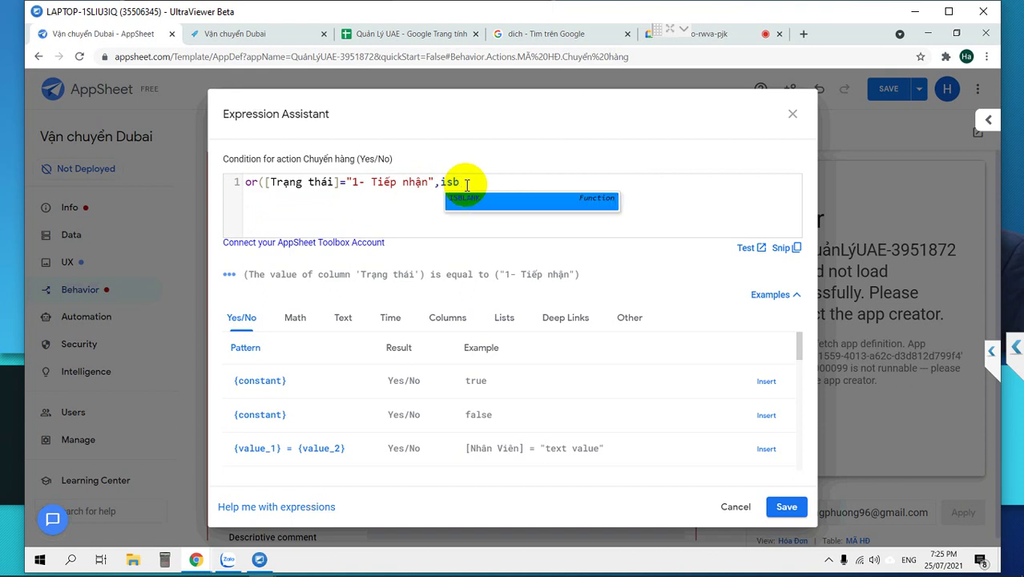
{"action": "key", "text": "Return"}
{"action": "type", "text": "["}
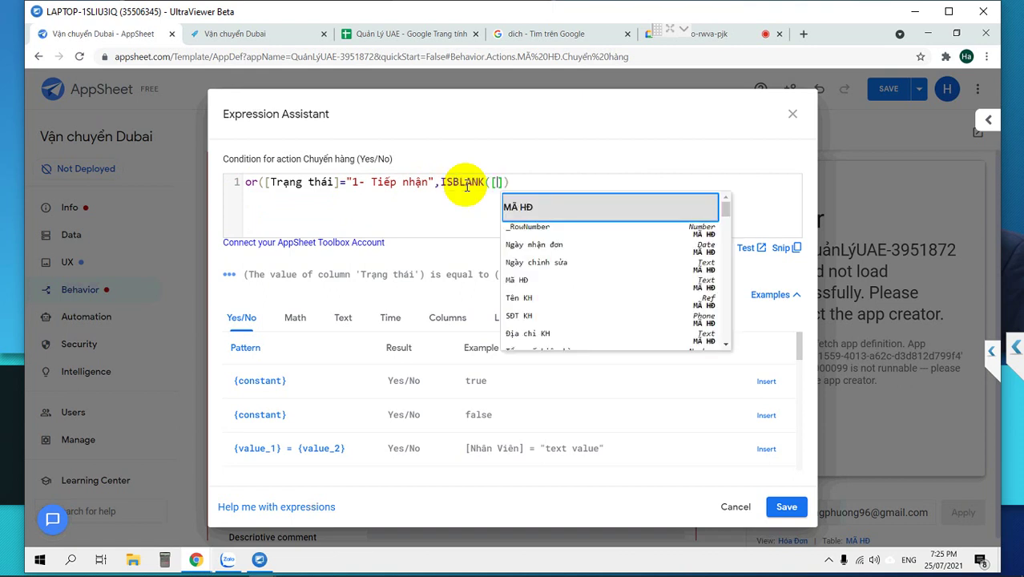
{"action": "type", "text": "Trạng thái"}
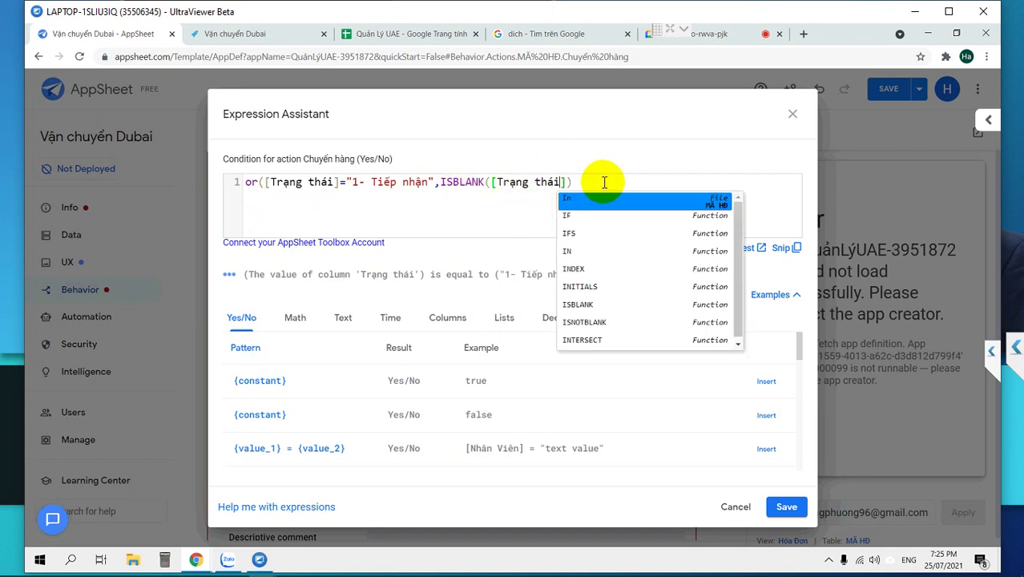
{"action": "left_click", "coordinate": [604, 183]}
{"action": "type", "text": ")"}
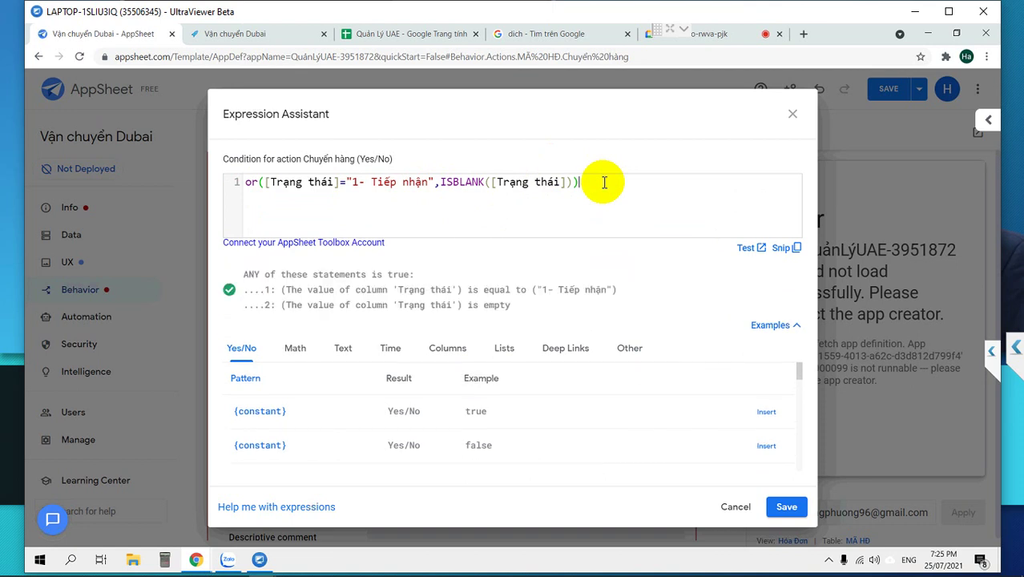
{"action": "left_click", "coordinate": [785, 507]}
{"action": "left_click", "coordinate": [891, 97]}
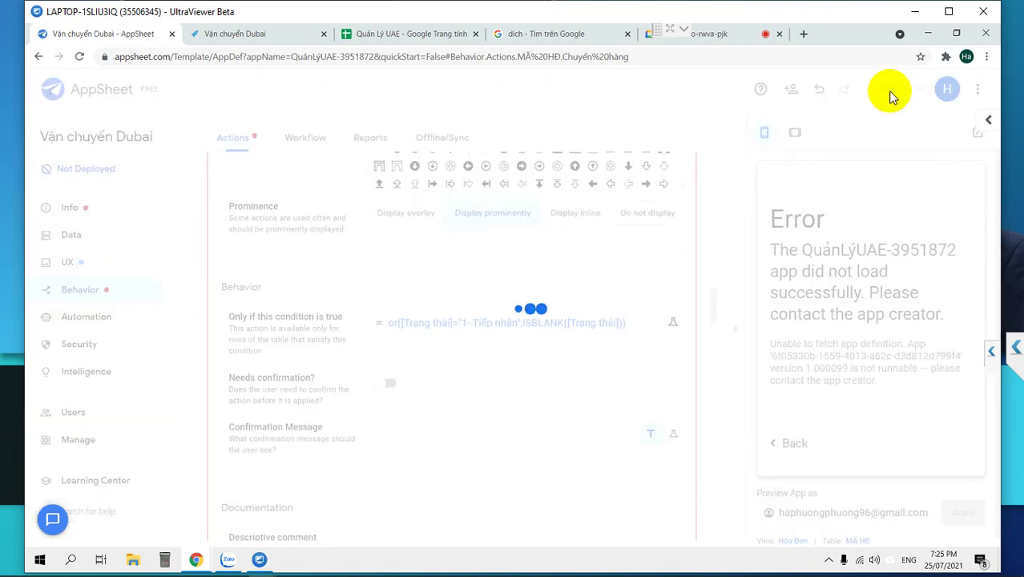
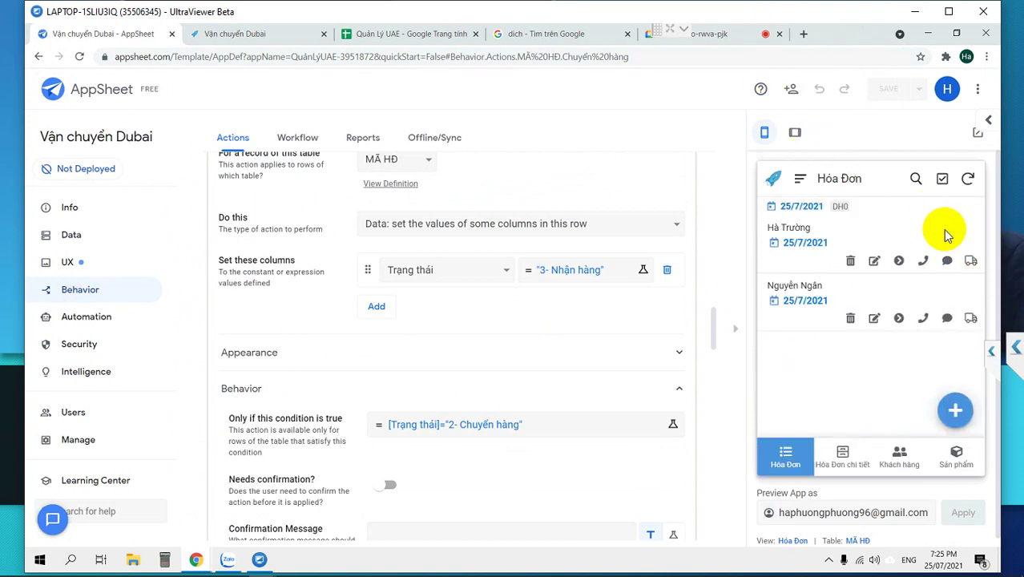
{"action": "left_click", "coordinate": [971, 261]}
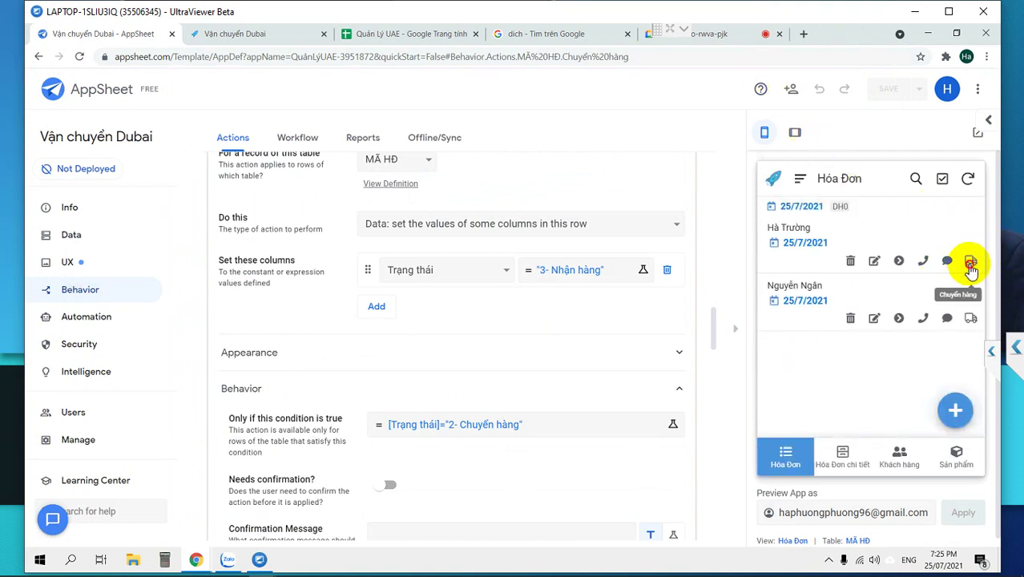
{"action": "left_click", "coordinate": [971, 263]}
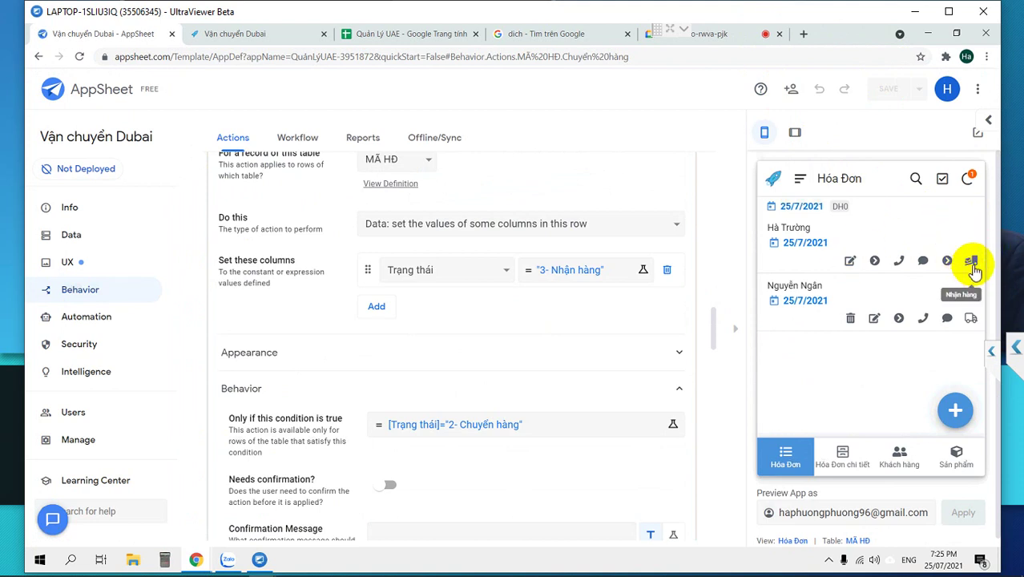
{"action": "left_click", "coordinate": [879, 240]}
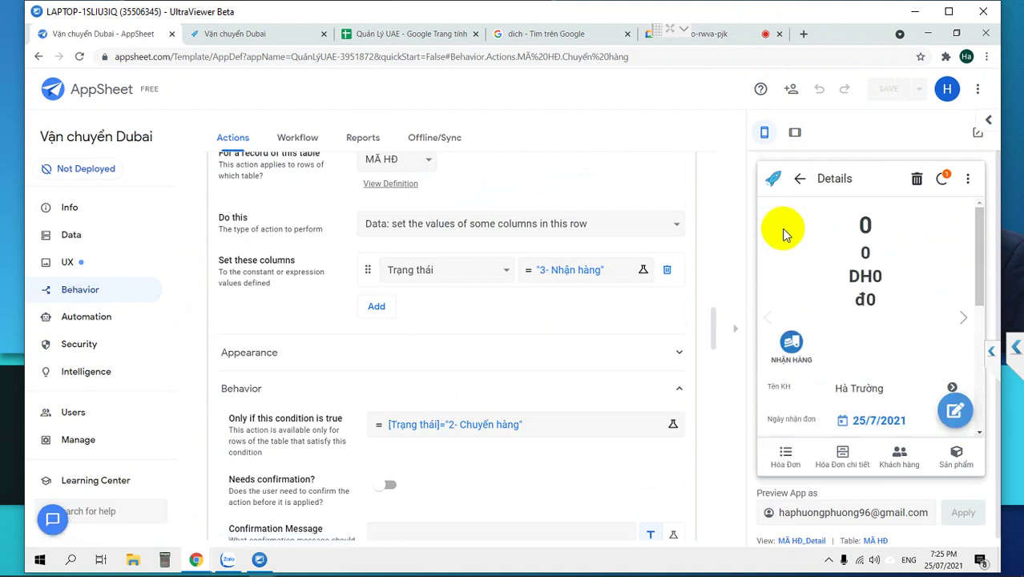
{"action": "scroll", "coordinate": [793, 353], "scroll_direction": "down", "scroll_amount": 2}
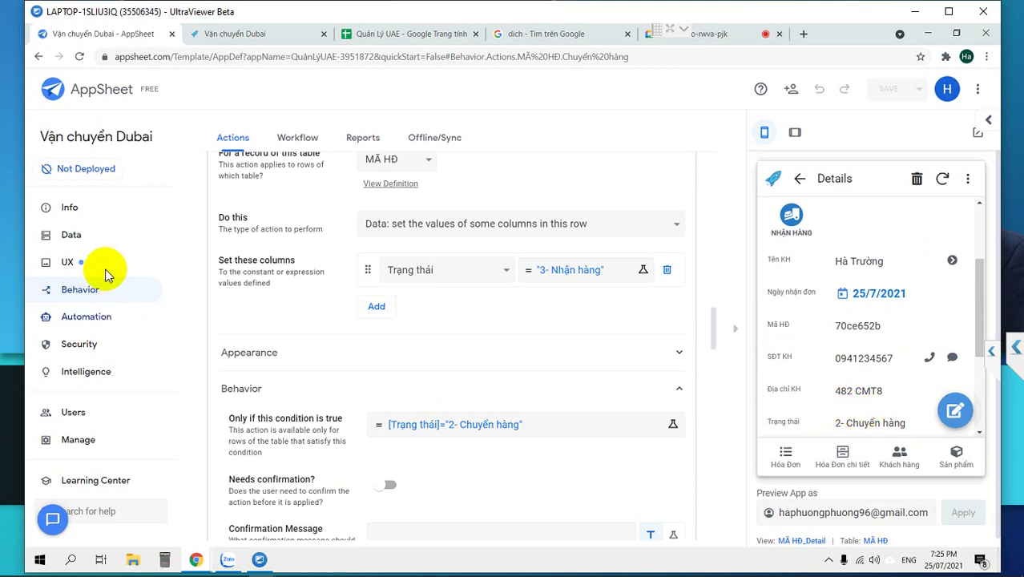
{"action": "left_click", "coordinate": [71, 261]}
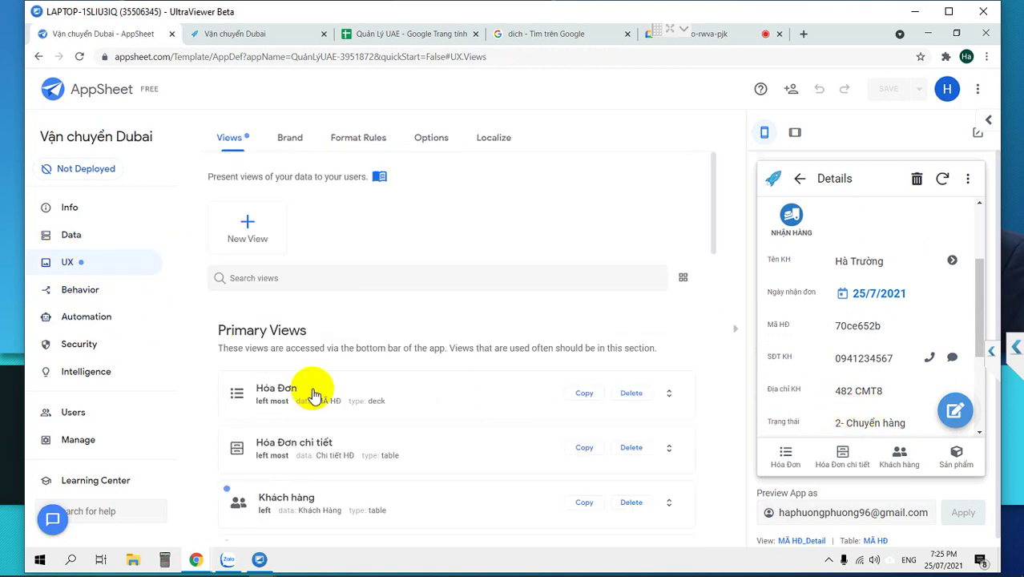
In the MÃ HĐ_Detail view, add then remove a test header column and a quick edit column.
{"action": "scroll", "coordinate": [313, 393], "scroll_direction": "down", "scroll_amount": 1}
{"action": "scroll", "coordinate": [311, 394], "scroll_direction": "down", "scroll_amount": 5}
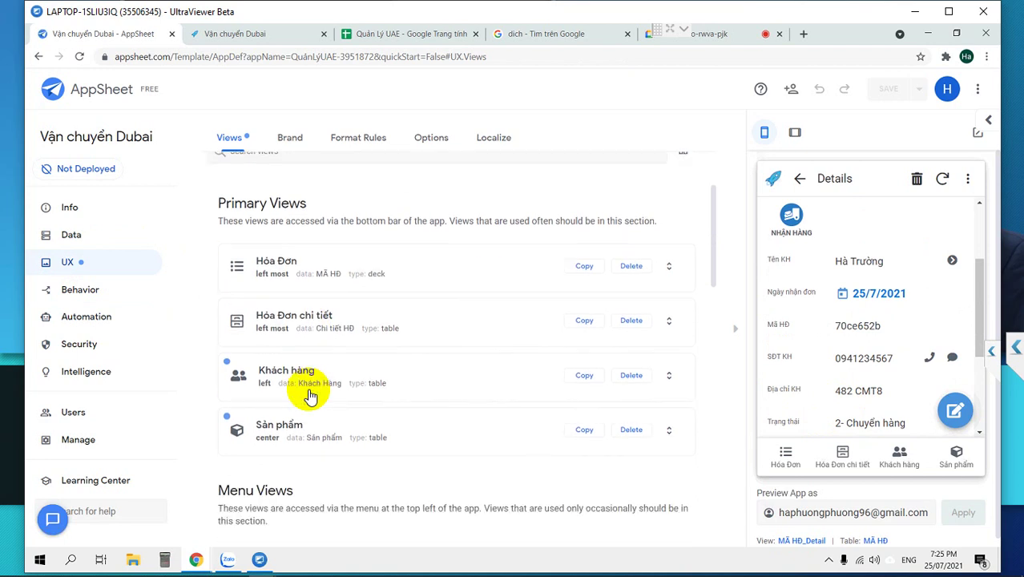
{"action": "scroll", "coordinate": [311, 394], "scroll_direction": "down", "scroll_amount": 3}
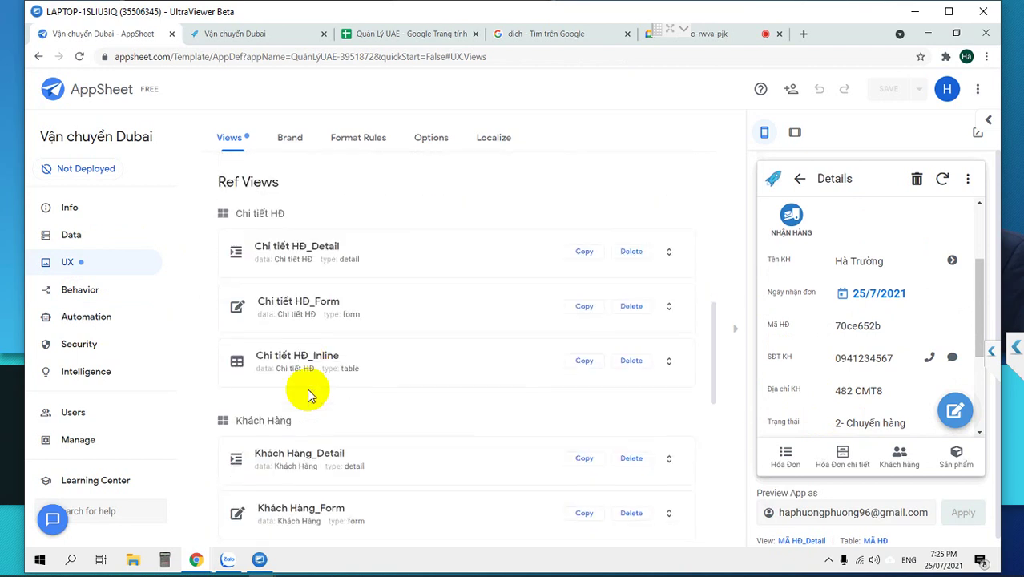
{"action": "scroll", "coordinate": [311, 394], "scroll_direction": "down", "scroll_amount": 3}
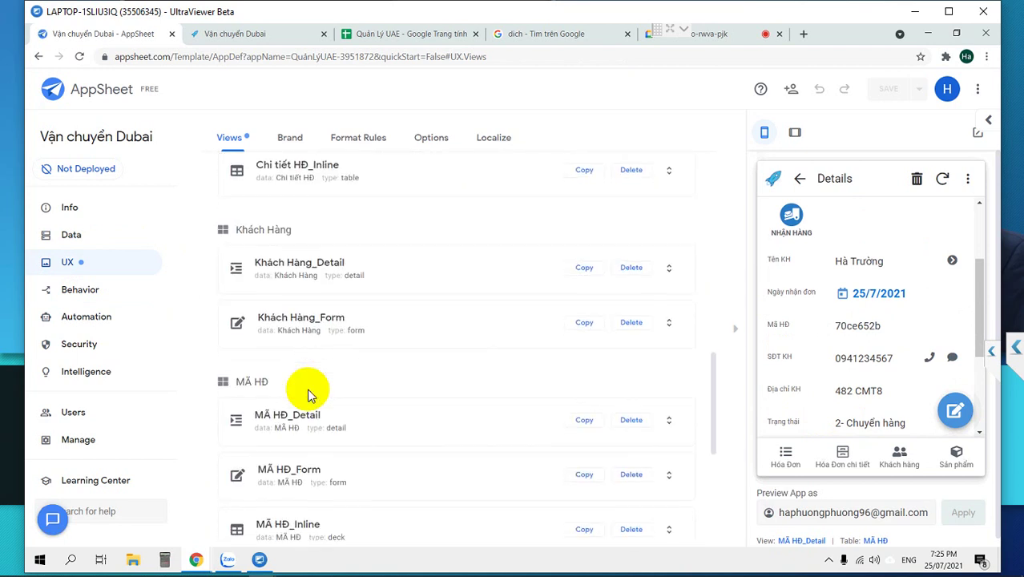
{"action": "left_click", "coordinate": [290, 420]}
{"action": "scroll", "coordinate": [282, 412], "scroll_direction": "down", "scroll_amount": 3}
{"action": "left_click", "coordinate": [397, 408]}
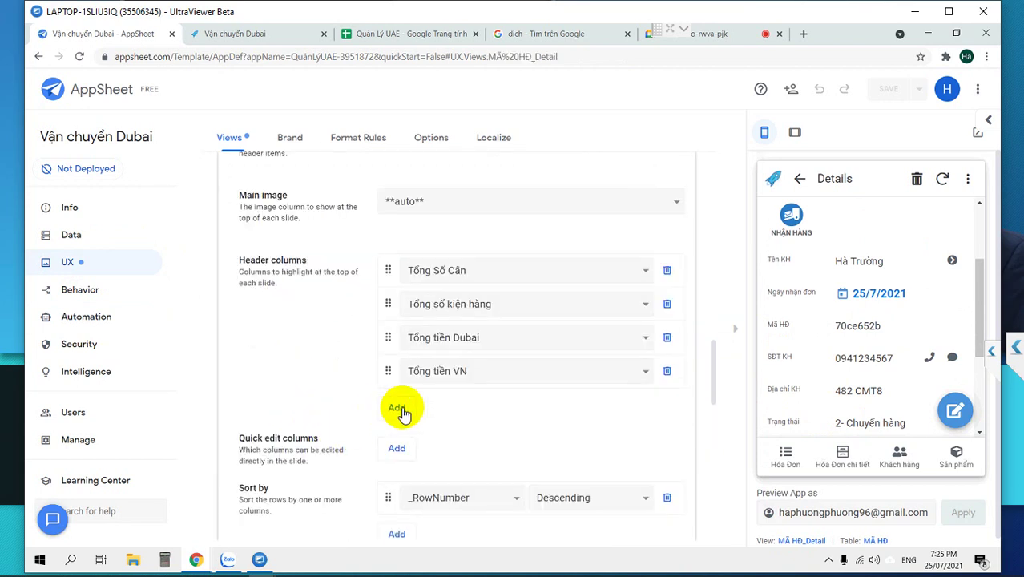
{"action": "left_click", "coordinate": [509, 410]}
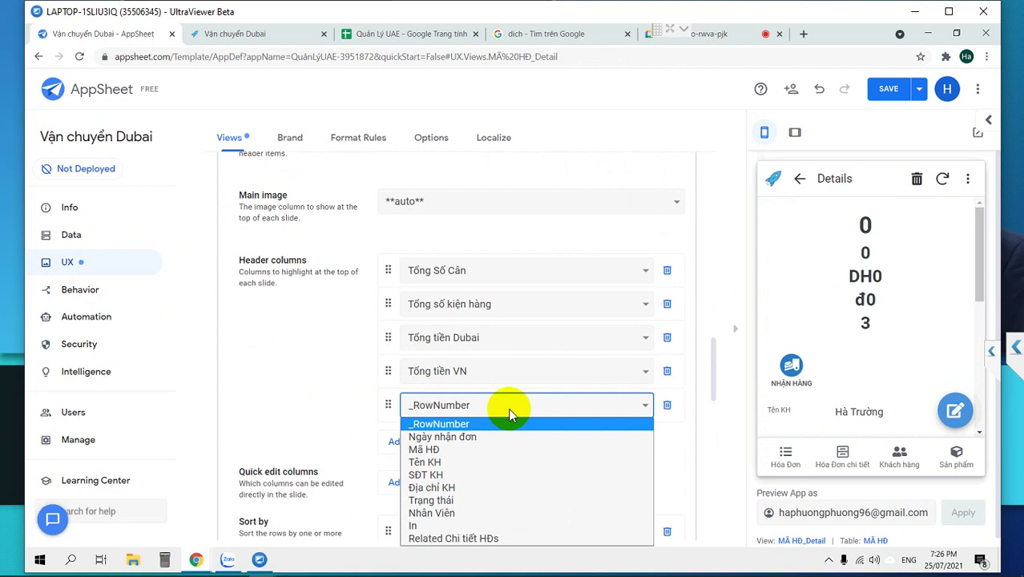
{"action": "left_click", "coordinate": [510, 406]}
{"action": "scroll", "coordinate": [582, 445], "scroll_direction": "down", "scroll_amount": 1}
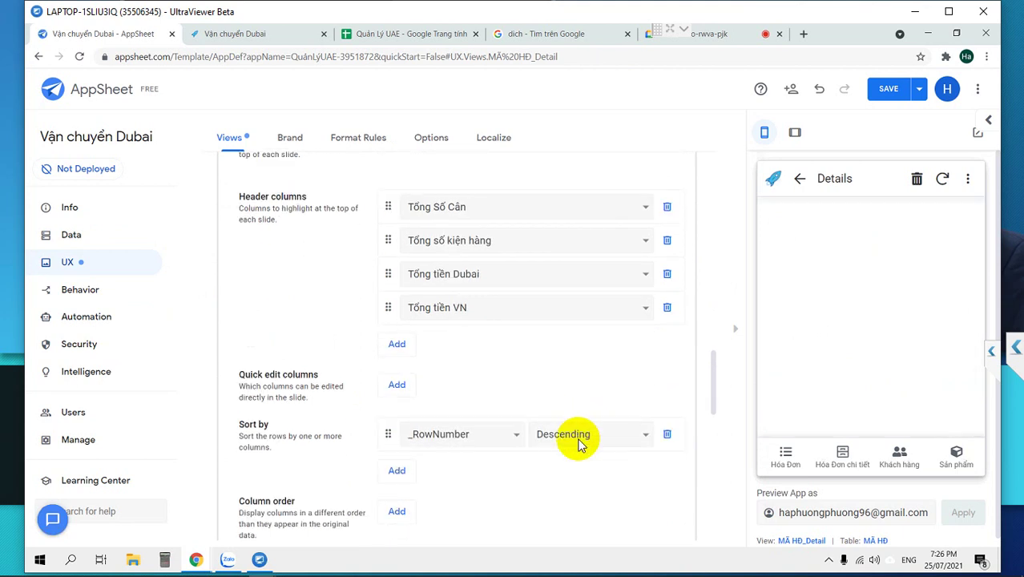
{"action": "left_click", "coordinate": [396, 387]}
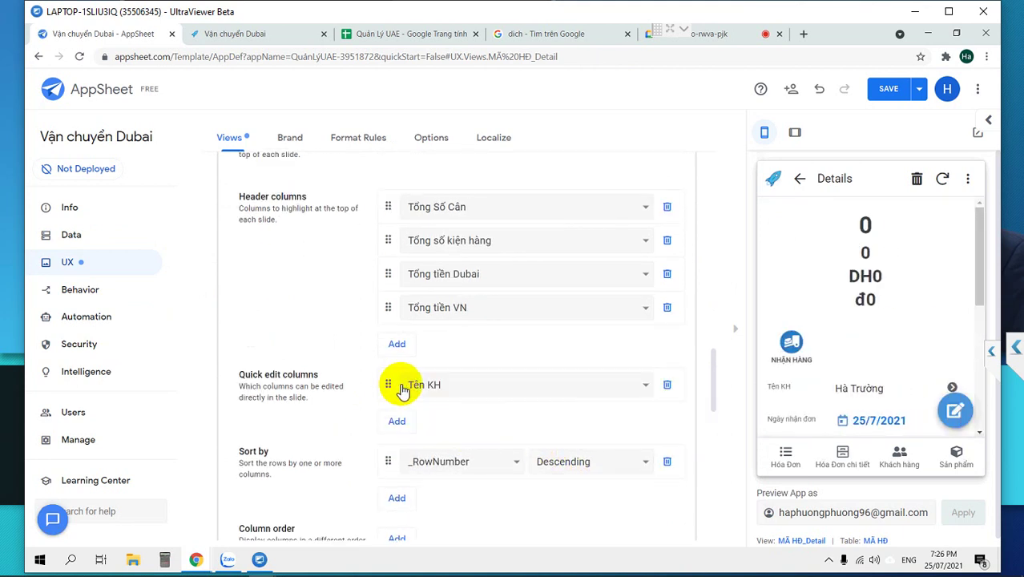
{"action": "left_click", "coordinate": [668, 384]}
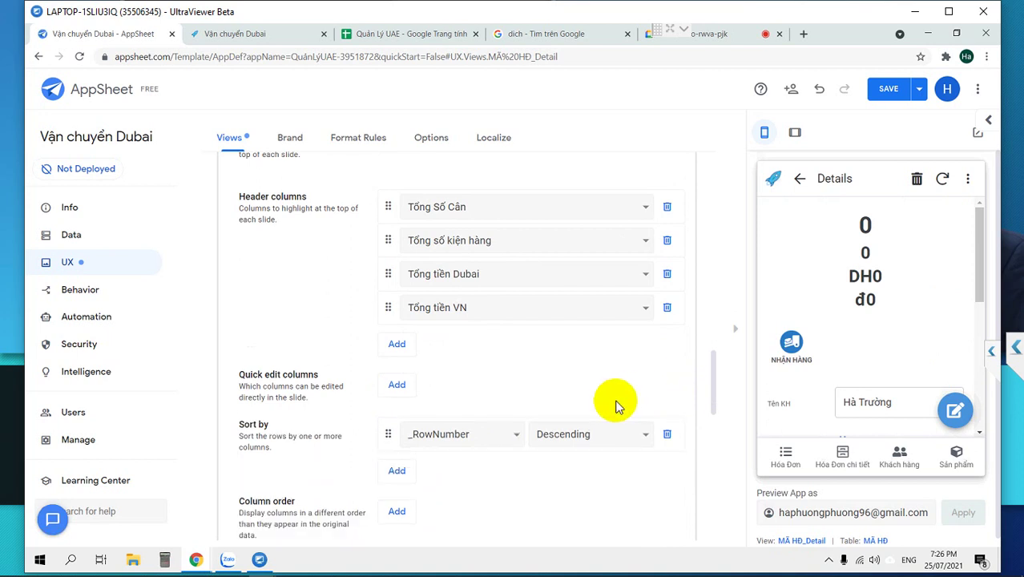
Set the MÃ HĐ_Detail column order to Trạng thái and save the app.
{"action": "scroll", "coordinate": [613, 405], "scroll_direction": "down", "scroll_amount": 2}
{"action": "left_click", "coordinate": [397, 388]}
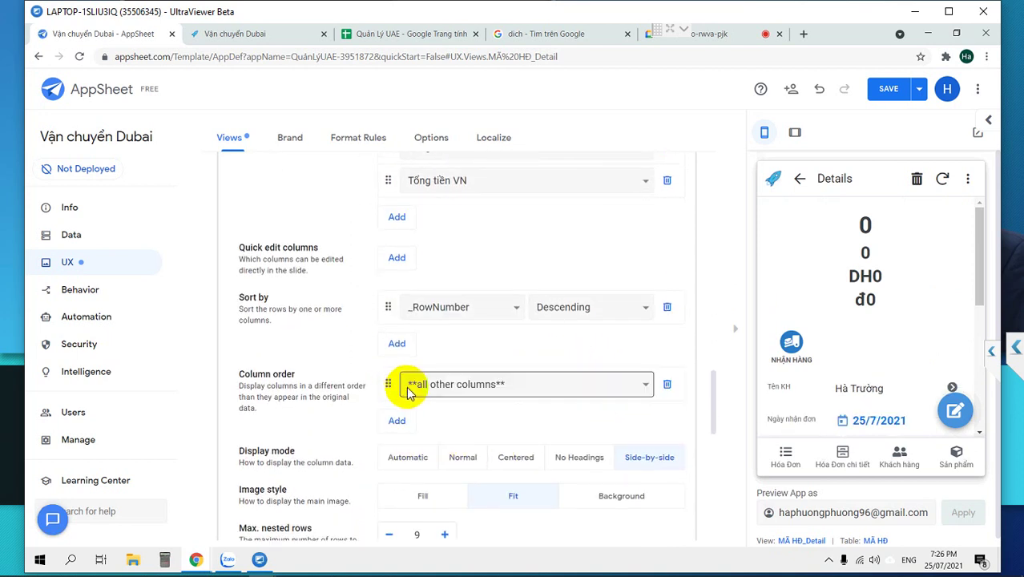
{"action": "left_click", "coordinate": [463, 390]}
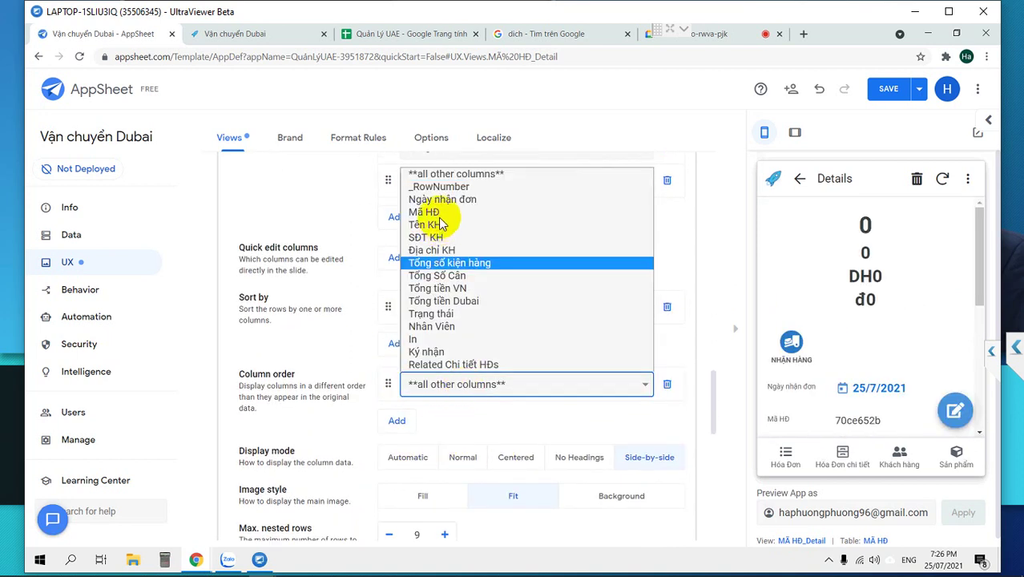
{"action": "left_click", "coordinate": [437, 316]}
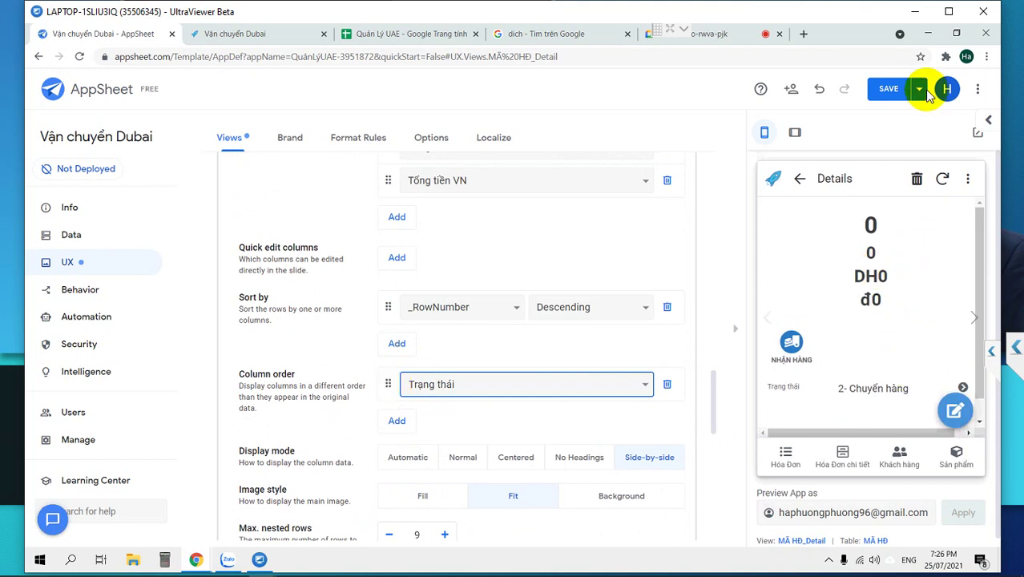
{"action": "left_click", "coordinate": [883, 90]}
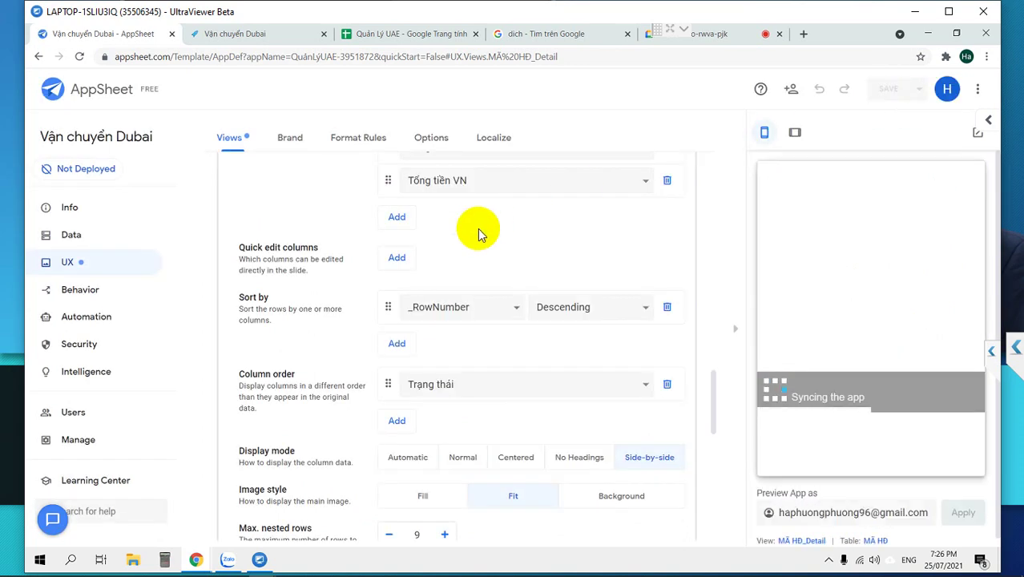
{"action": "scroll", "coordinate": [477, 230], "scroll_direction": "up", "scroll_amount": 2}
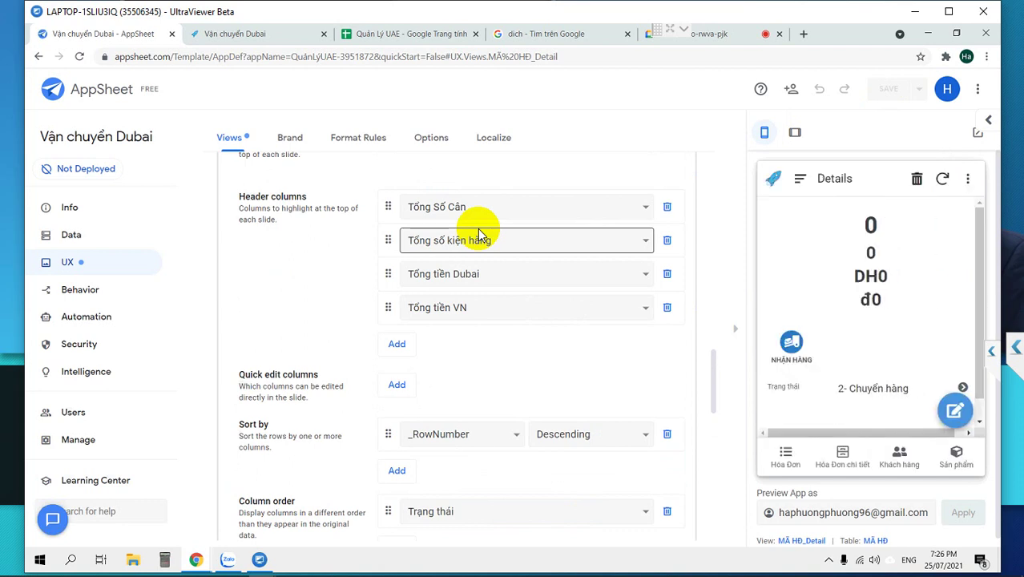
In the Quản Lý UAE sheet, check the Nhân Viên column and insert two empty columns before In.
{"action": "left_click", "coordinate": [390, 36]}
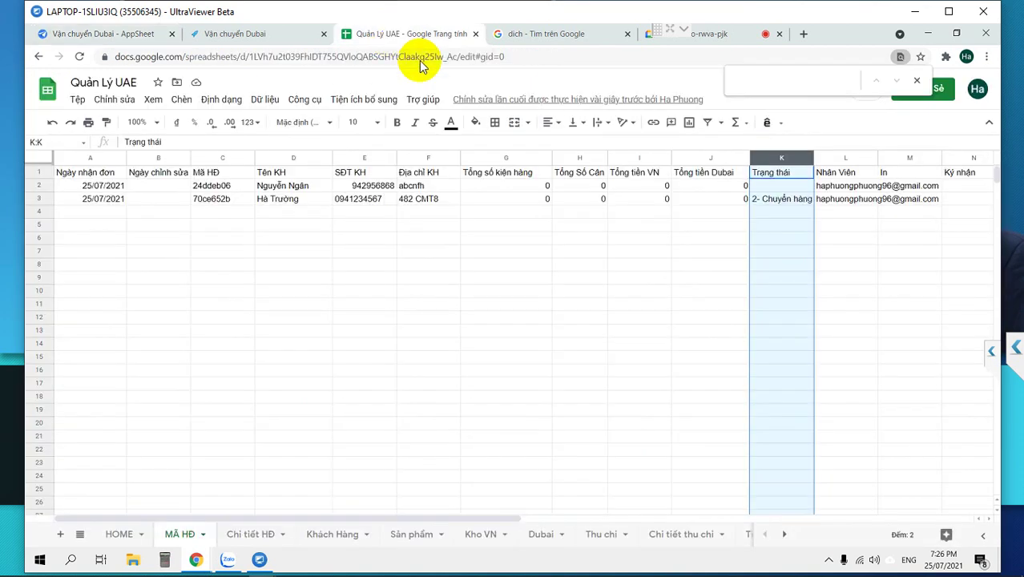
{"action": "left_click", "coordinate": [845, 200]}
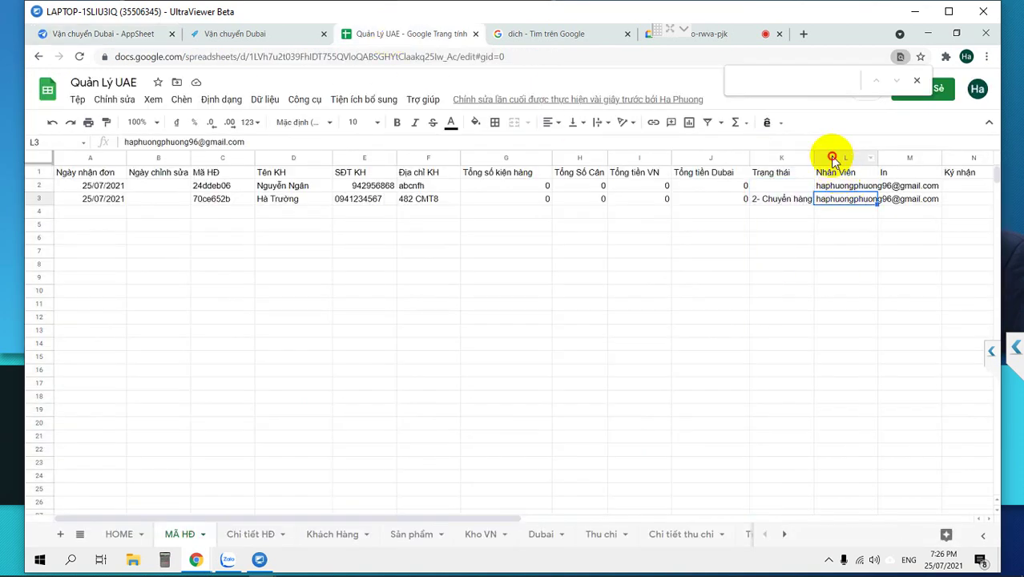
{"action": "left_click", "coordinate": [833, 157]}
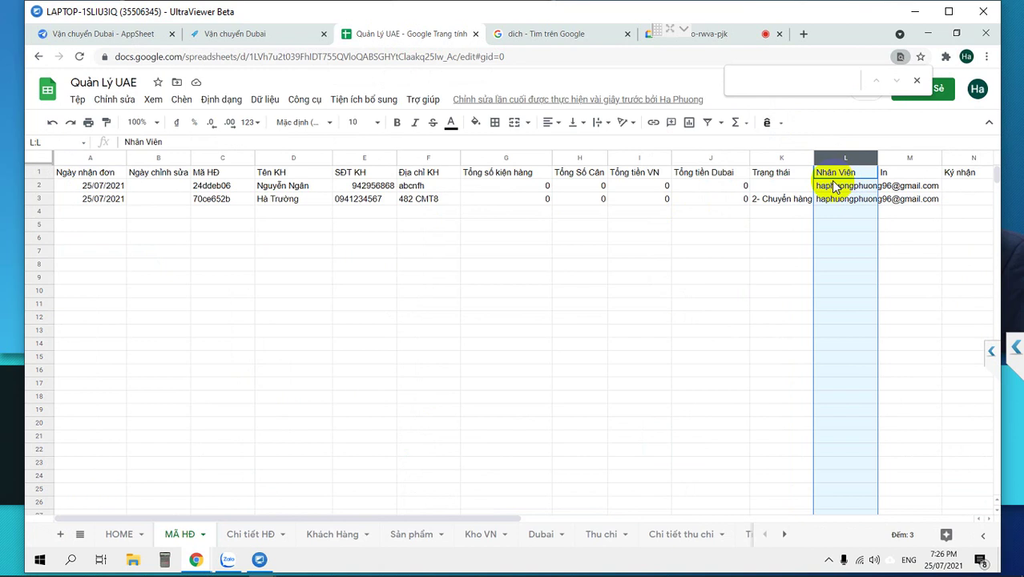
{"action": "mouse_move", "coordinate": [832, 183]}
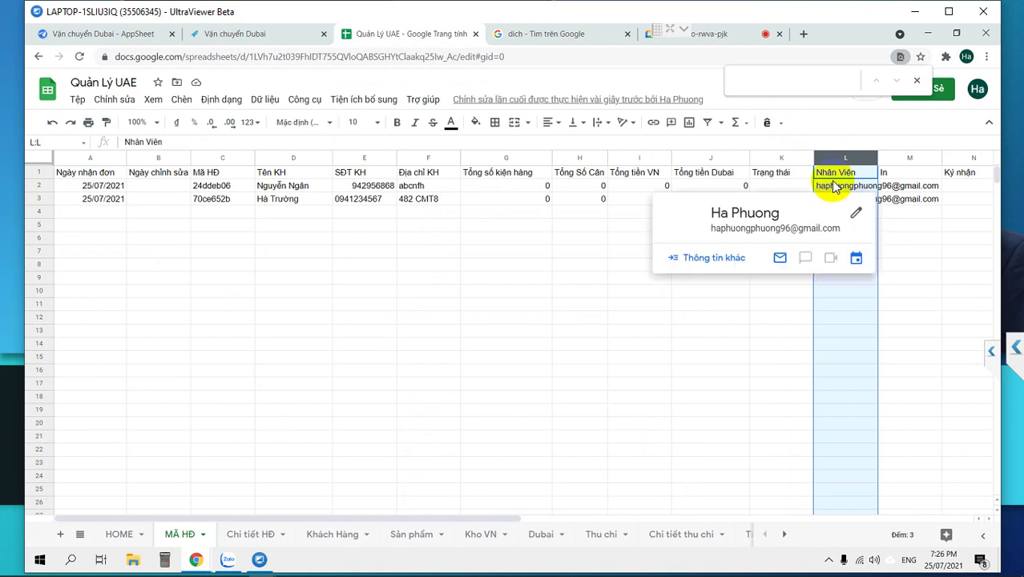
{"action": "left_click", "coordinate": [884, 277]}
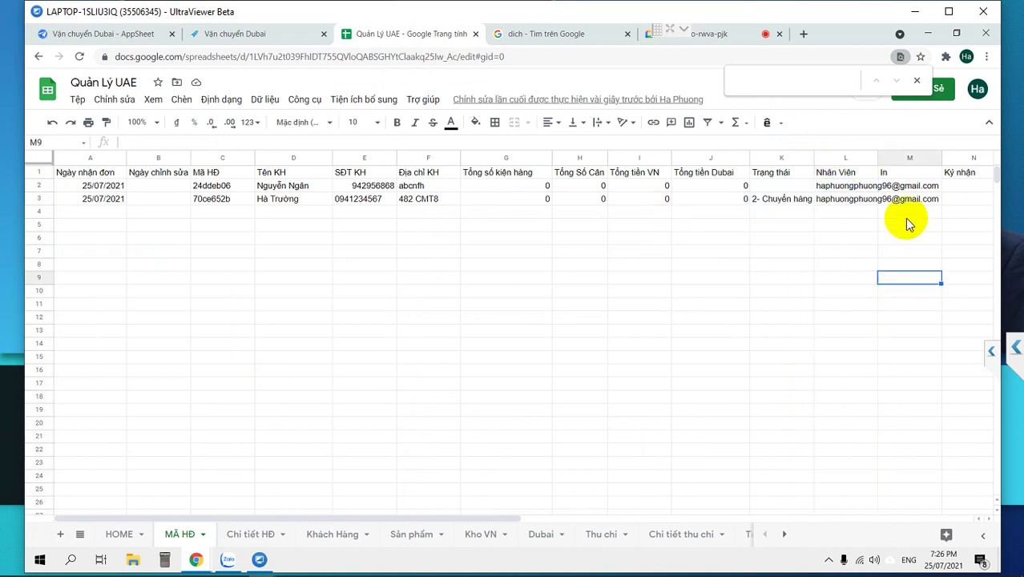
{"action": "left_click", "coordinate": [893, 155]}
{"action": "right_click", "coordinate": [894, 155]}
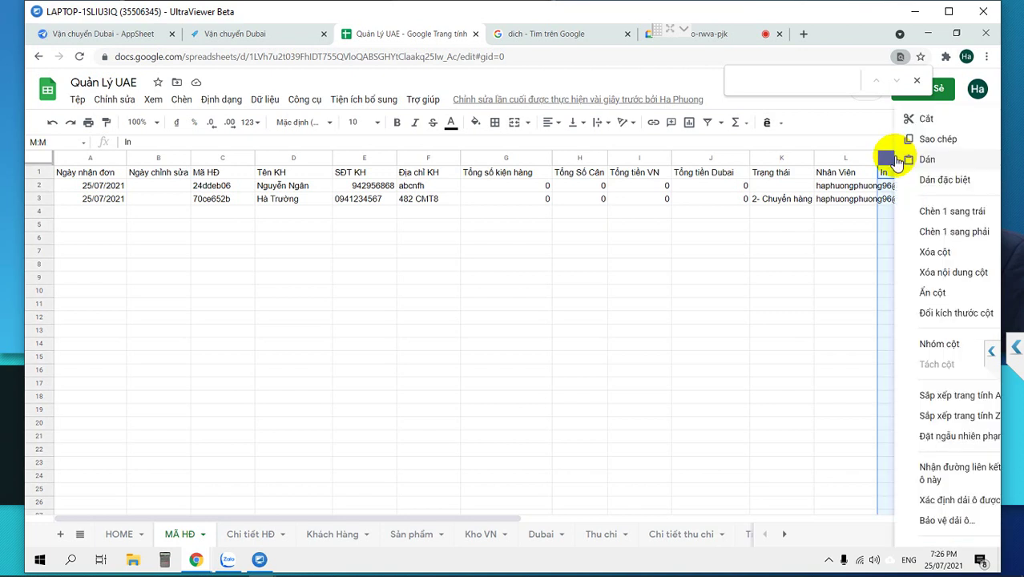
{"action": "left_click", "coordinate": [925, 207]}
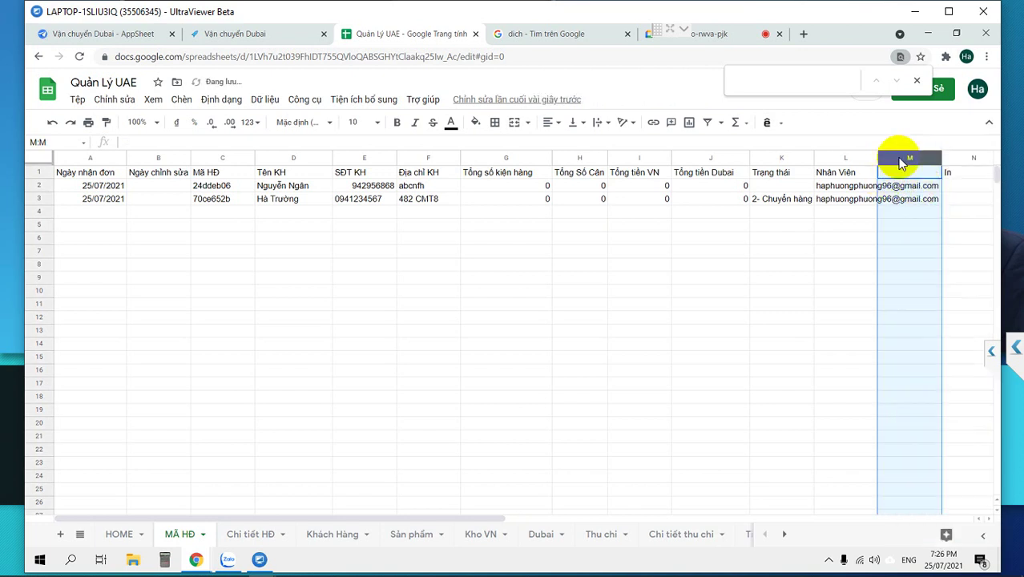
{"action": "right_click", "coordinate": [896, 156]}
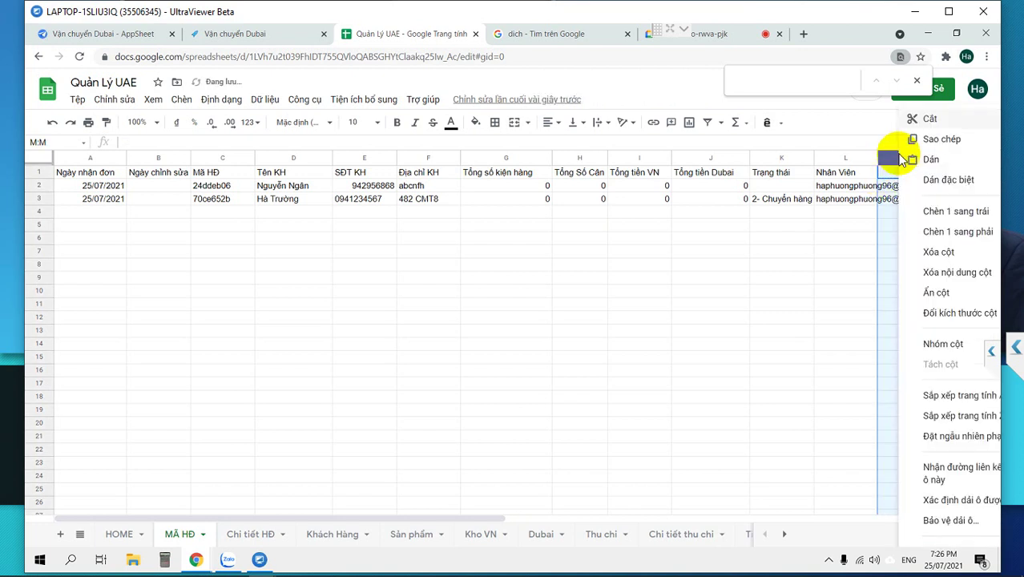
{"action": "left_click", "coordinate": [913, 210]}
Name the new header cells Người VH in M1 and Người nhập in N1.
{"action": "left_click", "coordinate": [897, 178]}
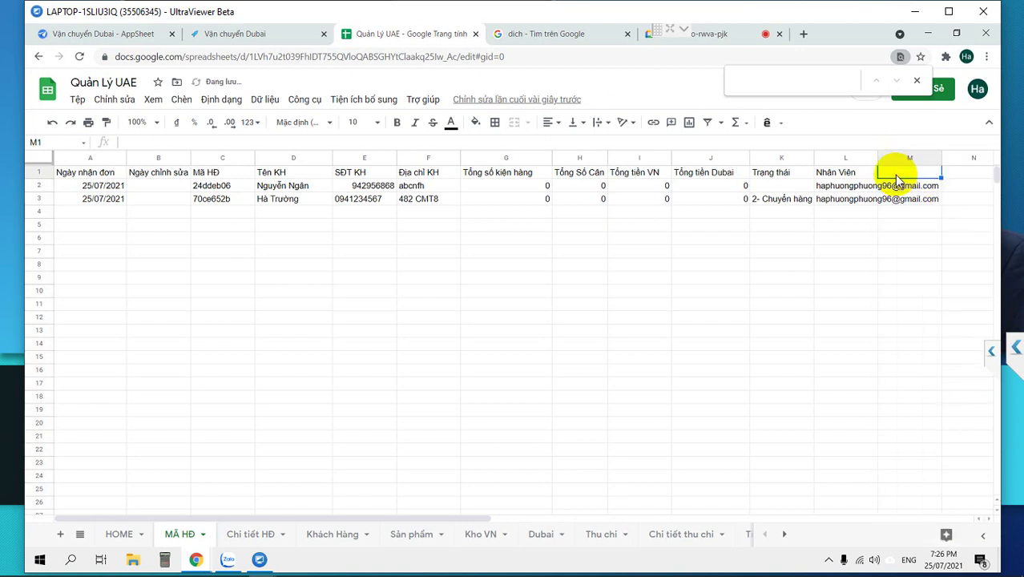
{"action": "type", "text": "Ngưi ch"}
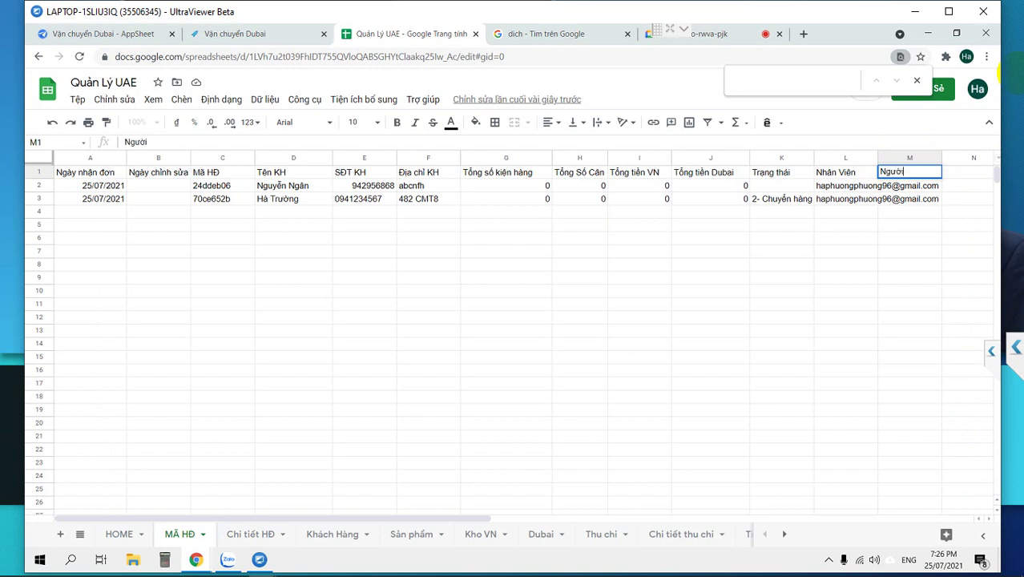
{"action": "key", "text": "Tab"}
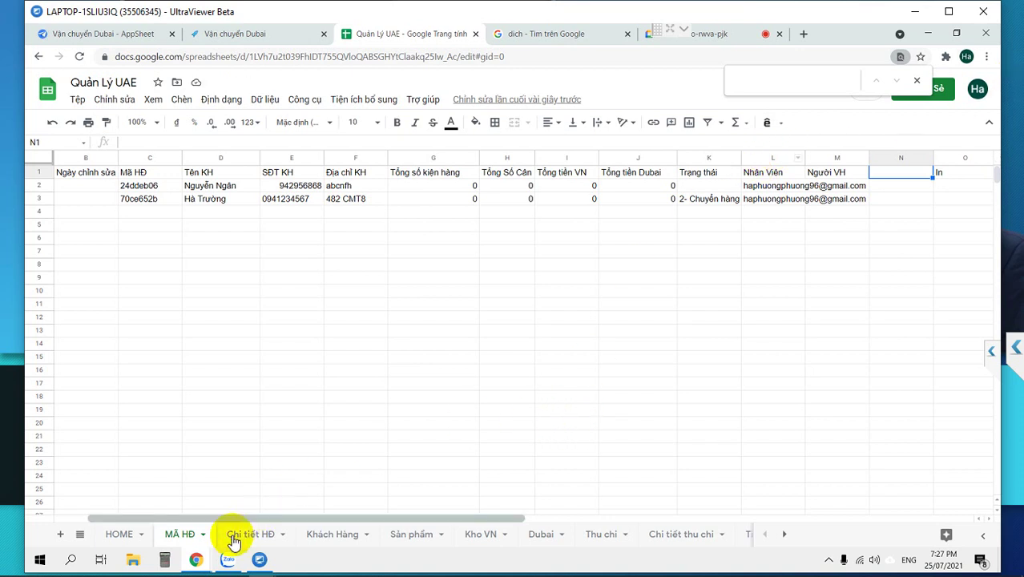
{"action": "type", "text": "Nguo"}
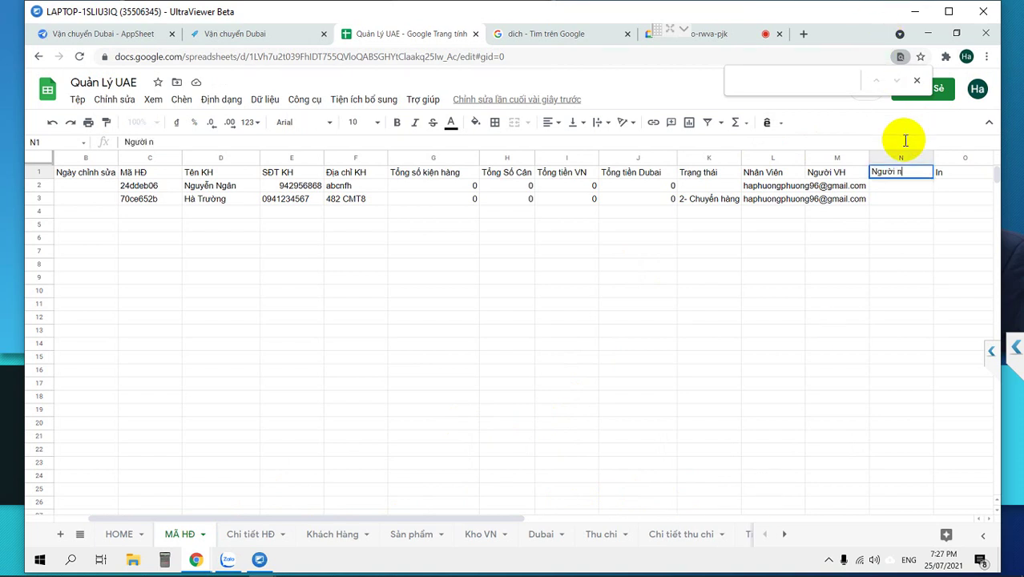
{"action": "key", "text": "Tab"}
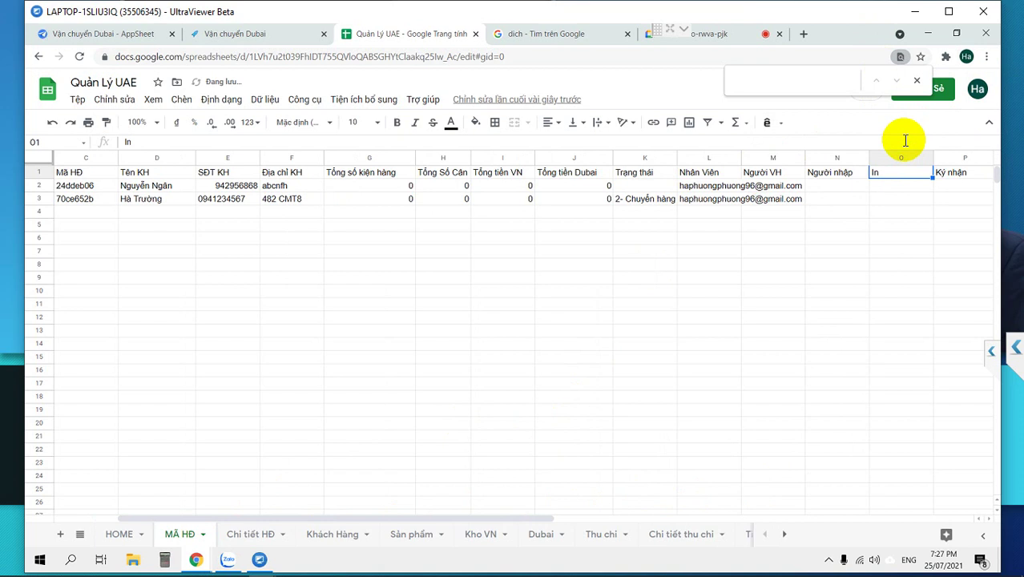
Insert columns headed Người giao before In and Thời gian chuyển before Người nhập.
{"action": "left_click", "coordinate": [884, 156]}
{"action": "right_click", "coordinate": [884, 157]}
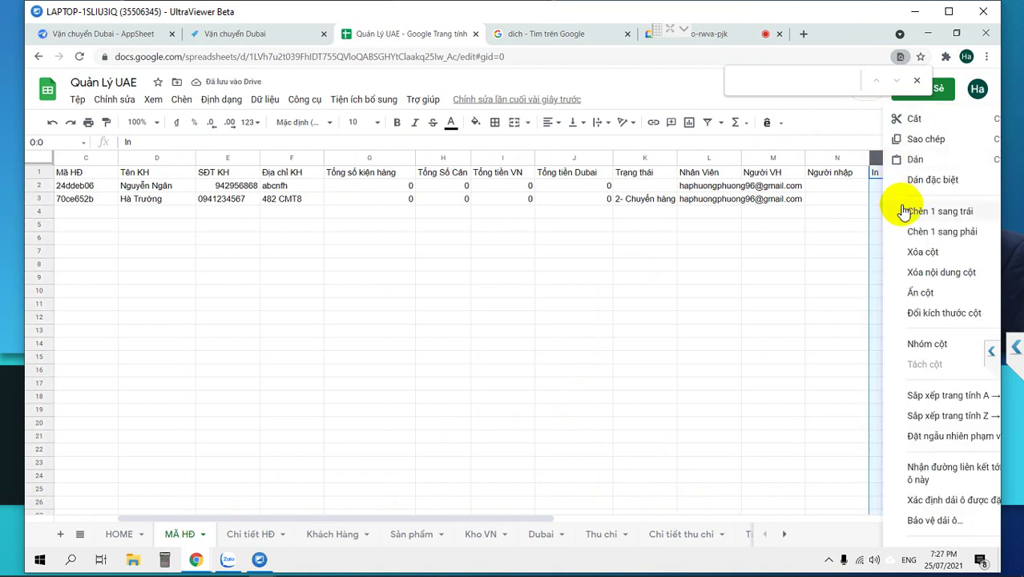
{"action": "left_click", "coordinate": [891, 205]}
{"action": "left_click", "coordinate": [879, 174]}
{"action": "type", "text": "Nguoiwf g"}
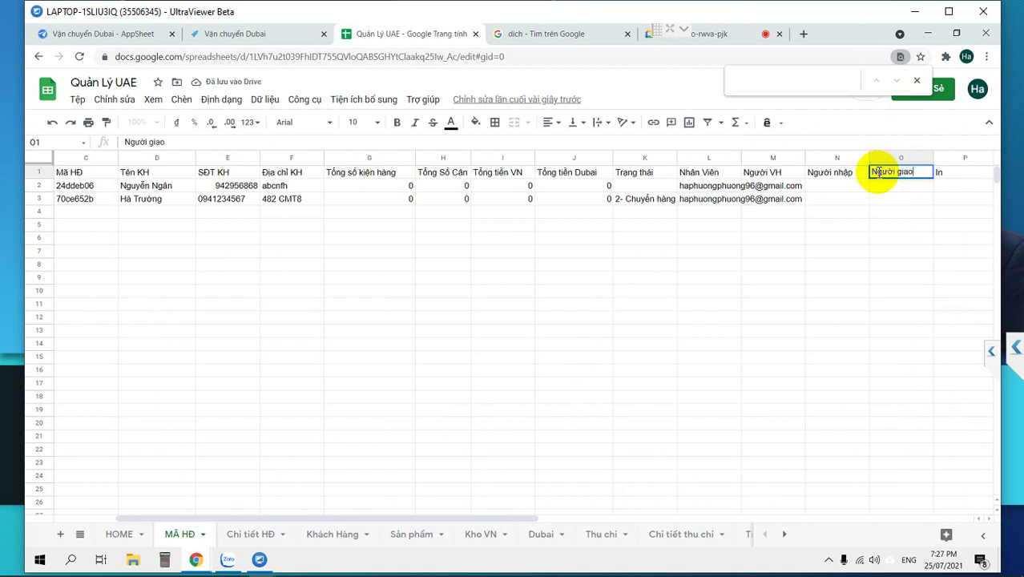
{"action": "key", "text": "Tab"}
{"action": "key", "text": "Tab"}
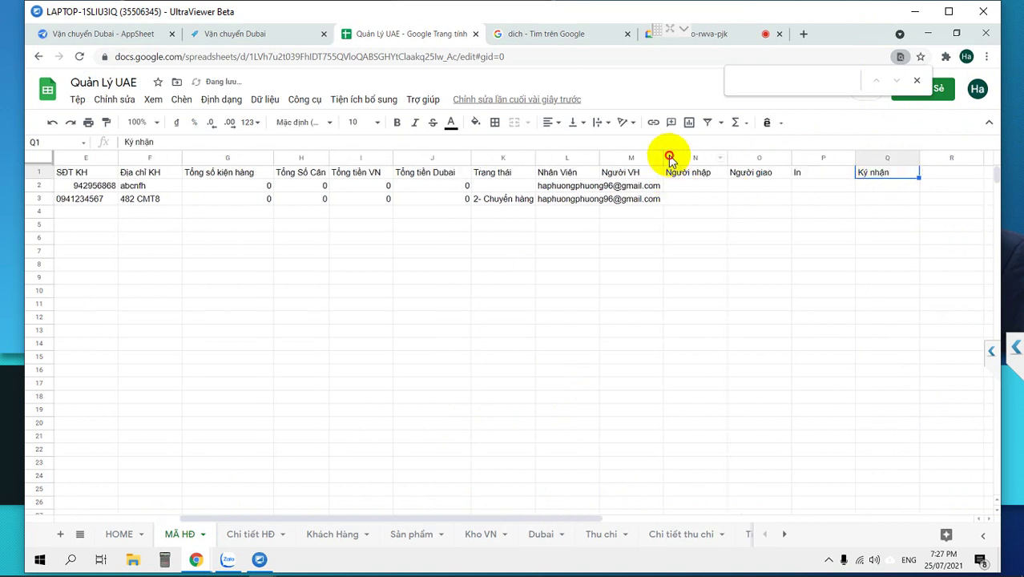
{"action": "left_click", "coordinate": [671, 158]}
{"action": "right_click", "coordinate": [665, 157]}
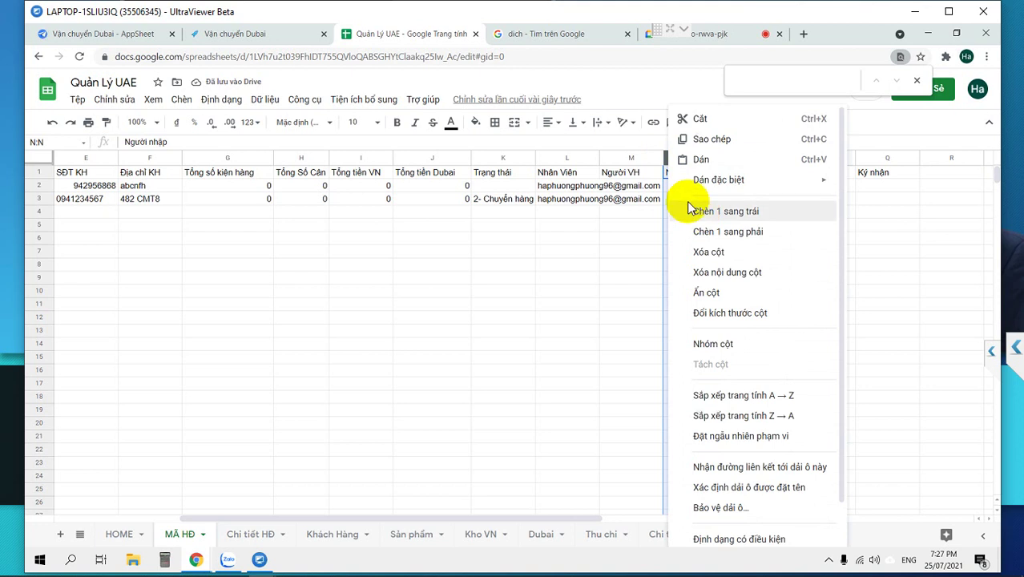
{"action": "left_click", "coordinate": [688, 208]}
{"action": "left_click", "coordinate": [675, 176]}
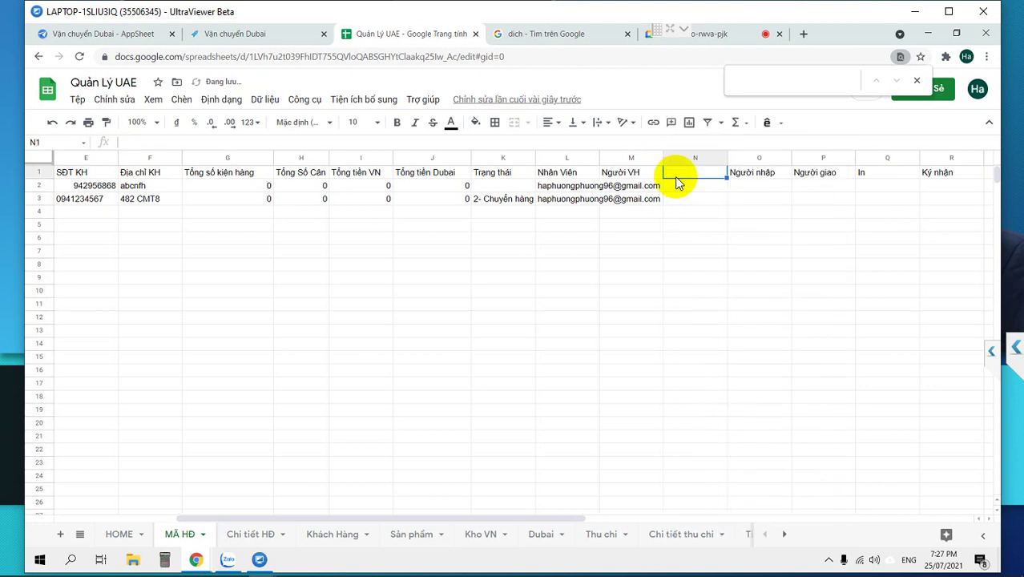
{"action": "type", "text": "Thời gian"}
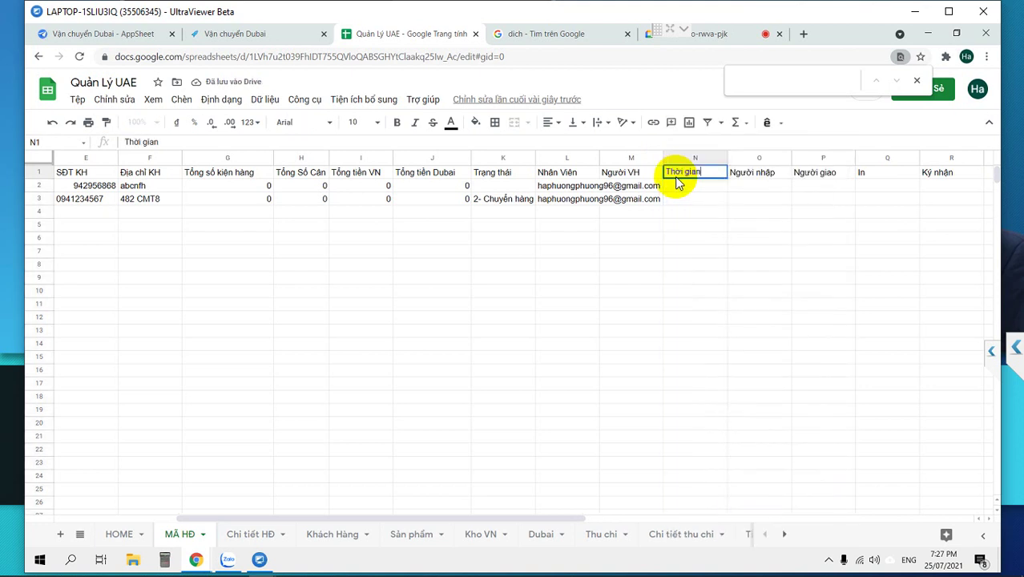
{"action": "type", "text": " chuyển"}
{"action": "key", "text": "Tab"}
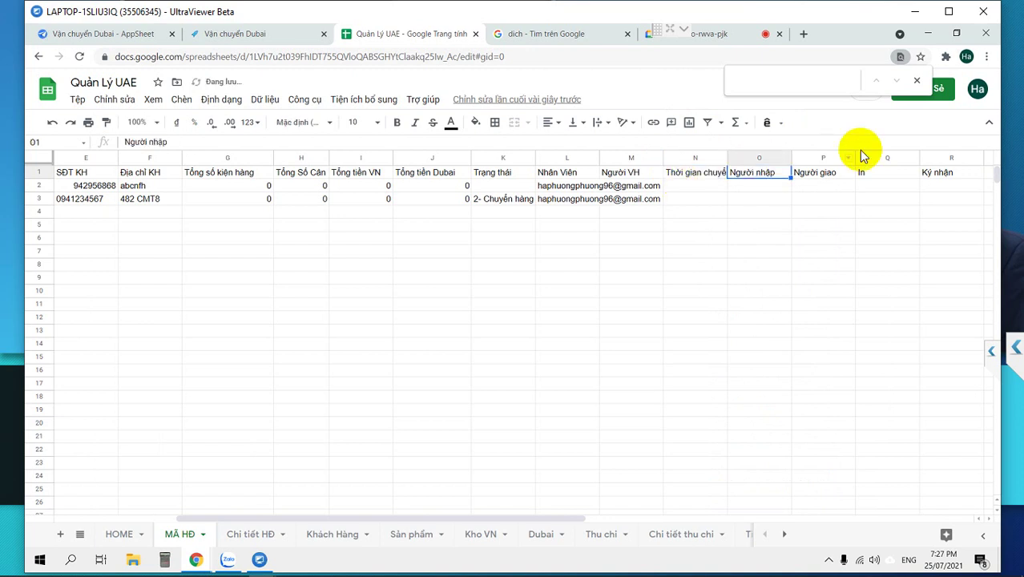
Add Thời gian nhập before Người giao and Thời gian giao before In, then review the header row.
{"action": "right_click", "coordinate": [804, 158]}
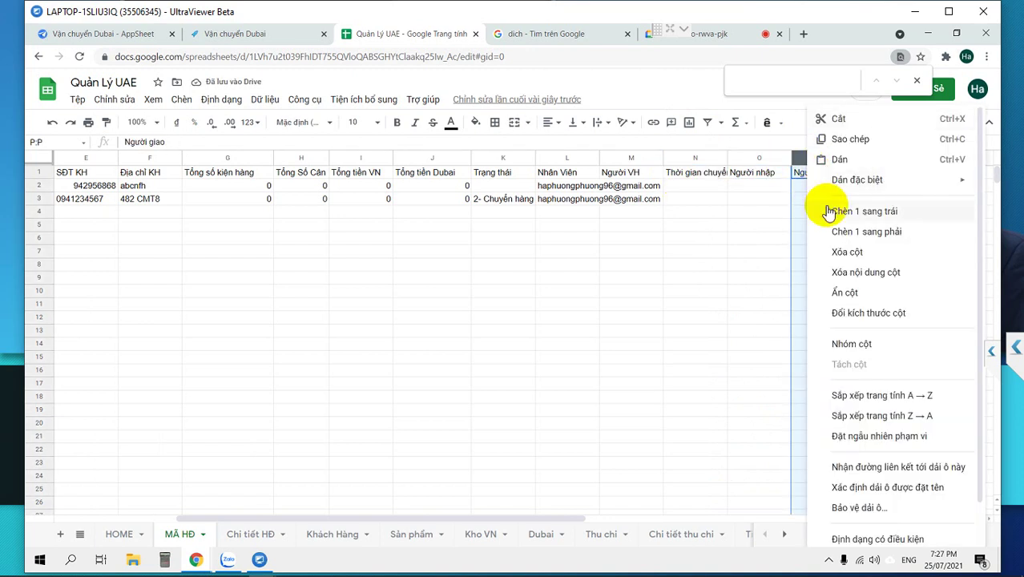
{"action": "left_click", "coordinate": [818, 206]}
{"action": "left_click", "coordinate": [803, 176]}
{"action": "type", "text": "Thời gian nhập"}
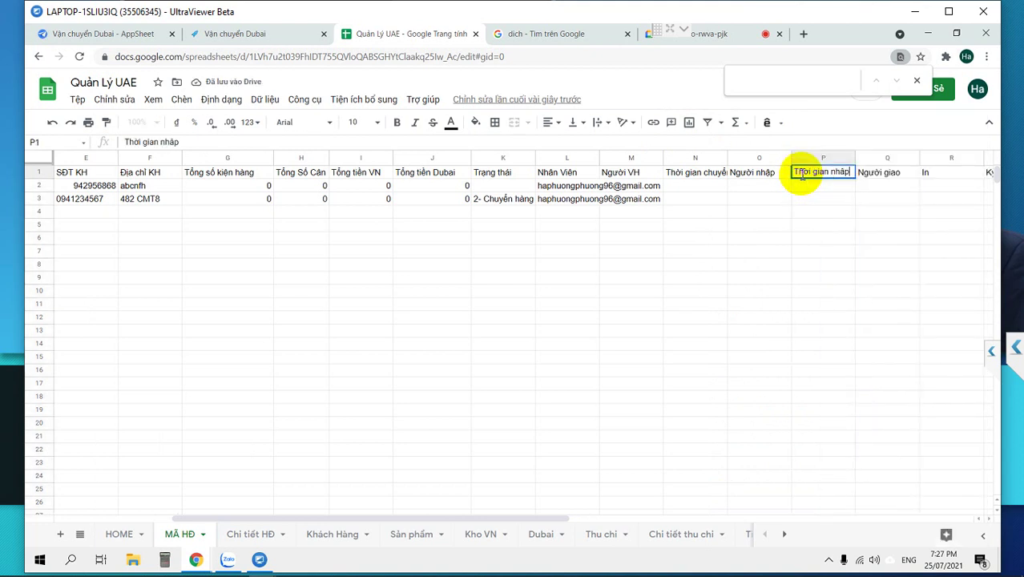
{"action": "key", "text": "Tab"}
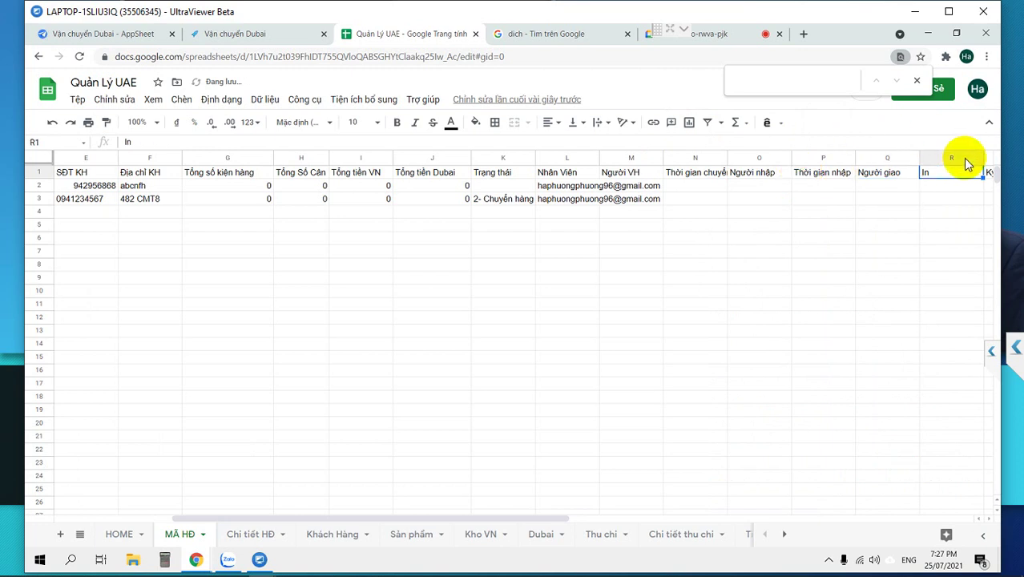
{"action": "left_click", "coordinate": [927, 157]}
{"action": "right_click", "coordinate": [927, 157]}
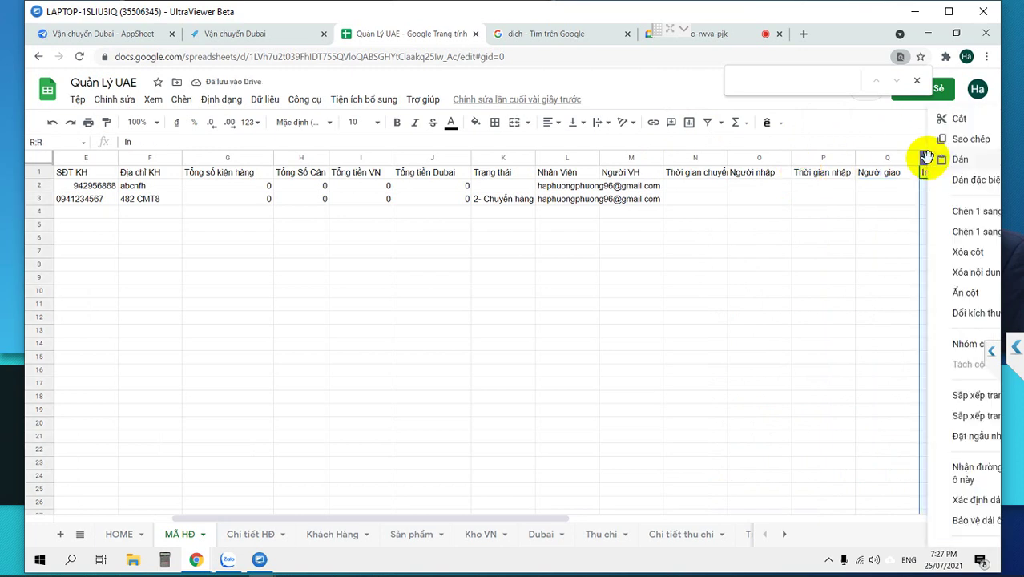
{"action": "left_click", "coordinate": [945, 206]}
{"action": "left_click", "coordinate": [926, 174]}
{"action": "type", "text": "Thời gian giao"}
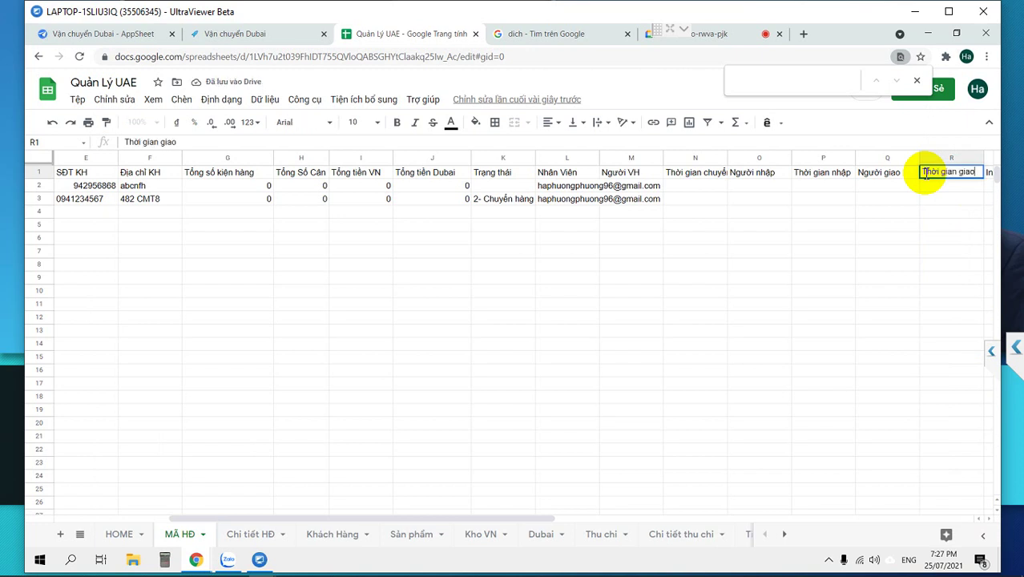
{"action": "key", "text": "Tab"}
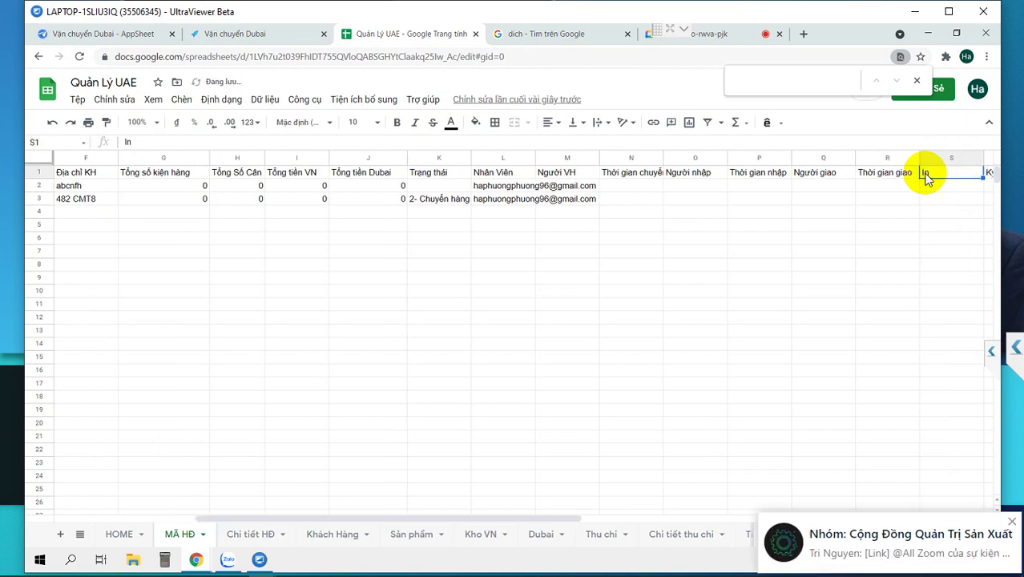
{"action": "left_click", "coordinate": [852, 173]}
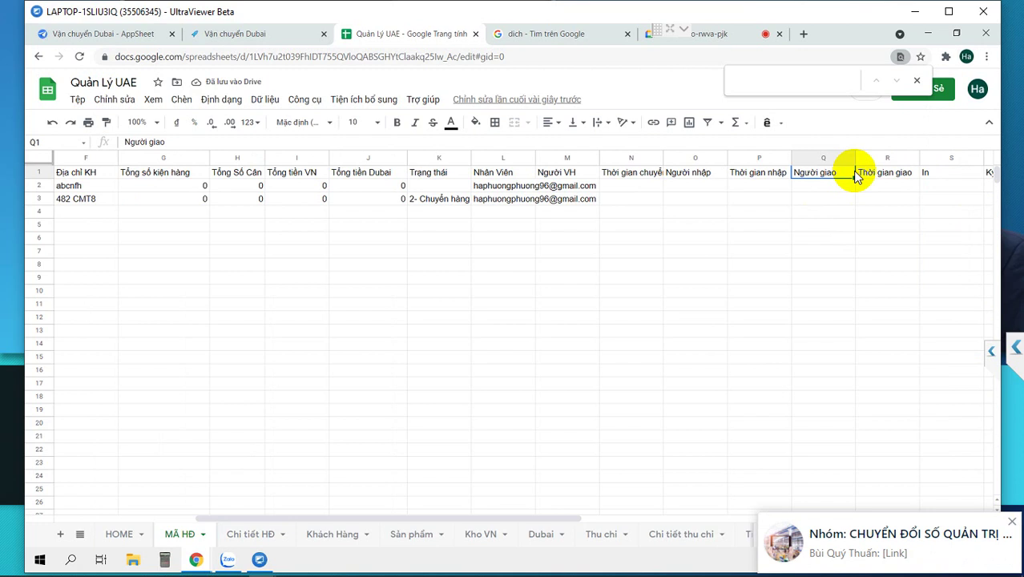
{"action": "key", "text": "Left"}
{"action": "key", "text": "Left"}
{"action": "key", "text": "Left"}
{"action": "key", "text": "Left"}
{"action": "key", "text": "Left"}
{"action": "key", "text": "Left"}
{"action": "key", "text": "Left"}
{"action": "key", "text": "Right"}
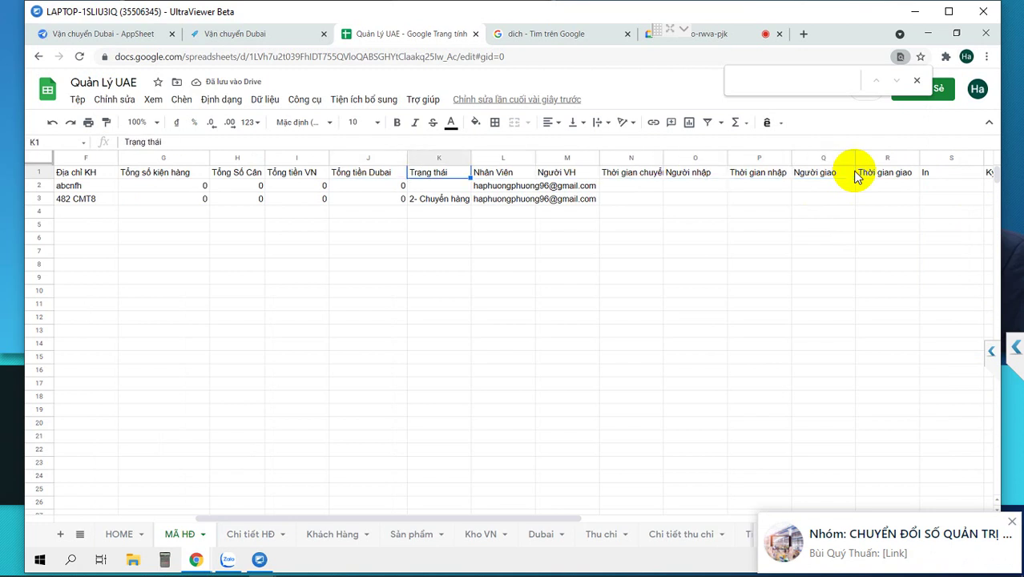
{"action": "key", "text": "Right"}
{"action": "key", "text": "Right"}
{"action": "key", "text": "Right"}
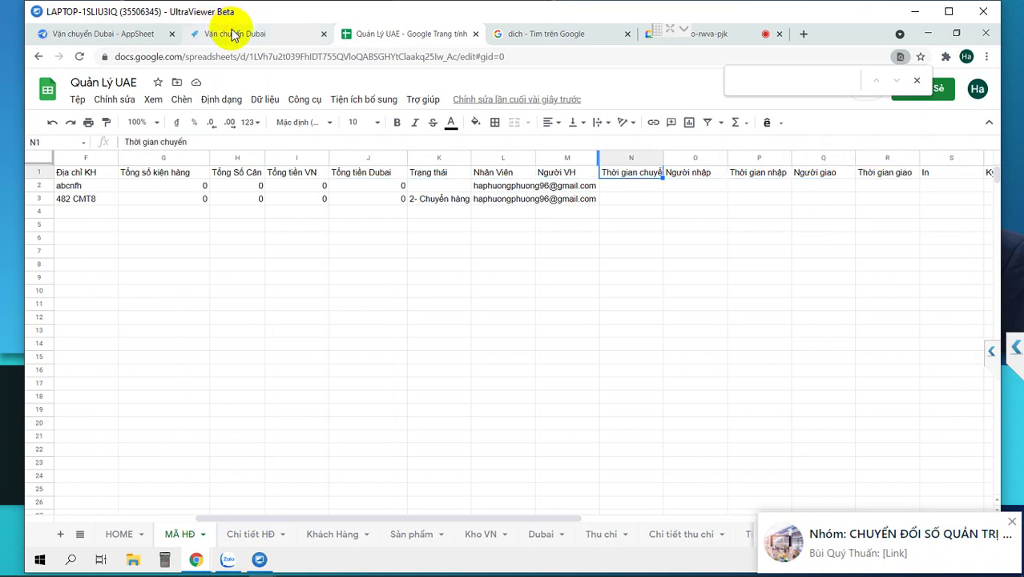
{"action": "left_click", "coordinate": [78, 37]}
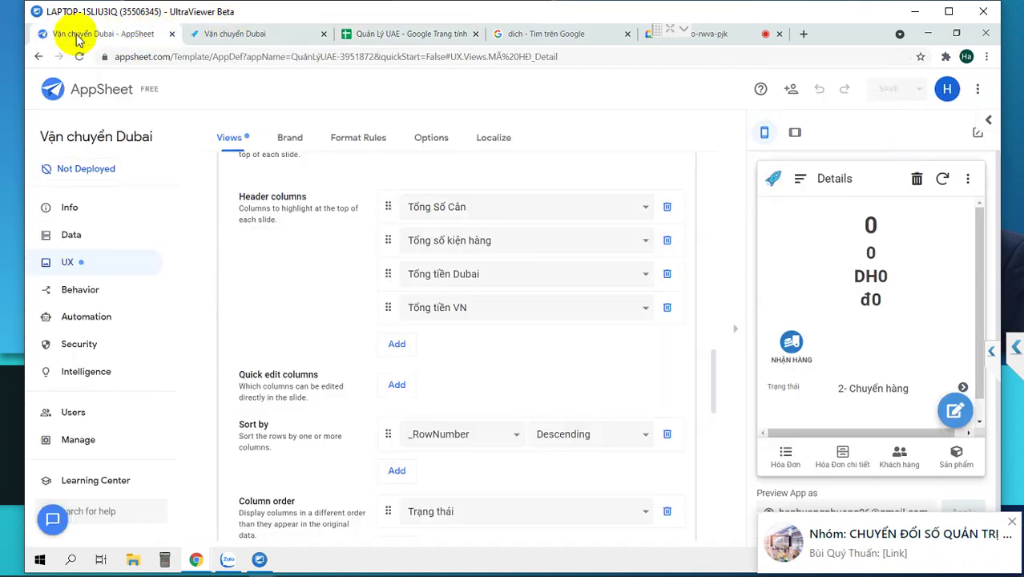
Regenerate the MÃ HĐ table structure so it grows from 16 to 22 columns.
{"action": "scroll", "coordinate": [290, 298], "scroll_direction": "up", "scroll_amount": 3}
{"action": "left_click", "coordinate": [88, 239]}
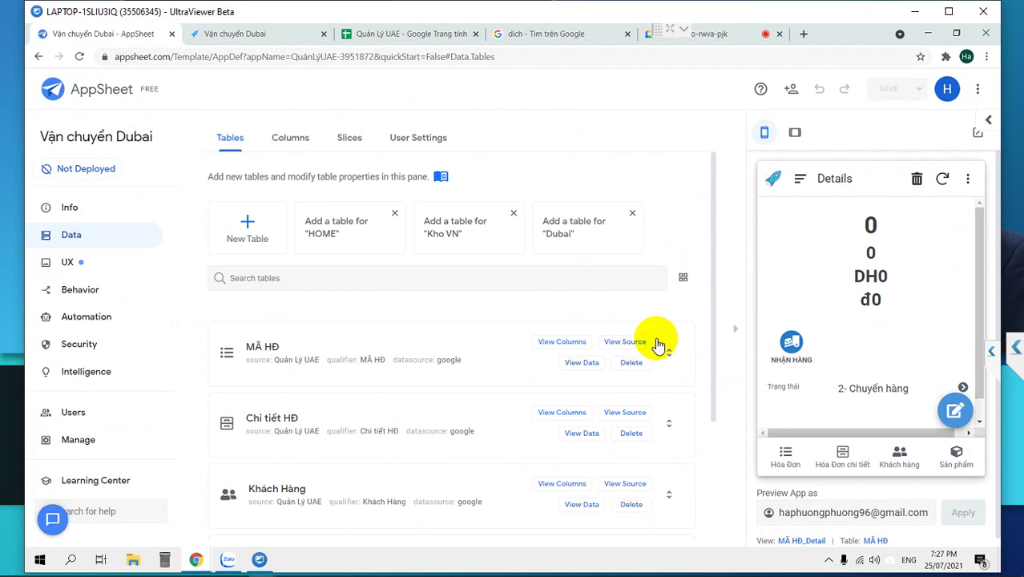
{"action": "left_click", "coordinate": [557, 343]}
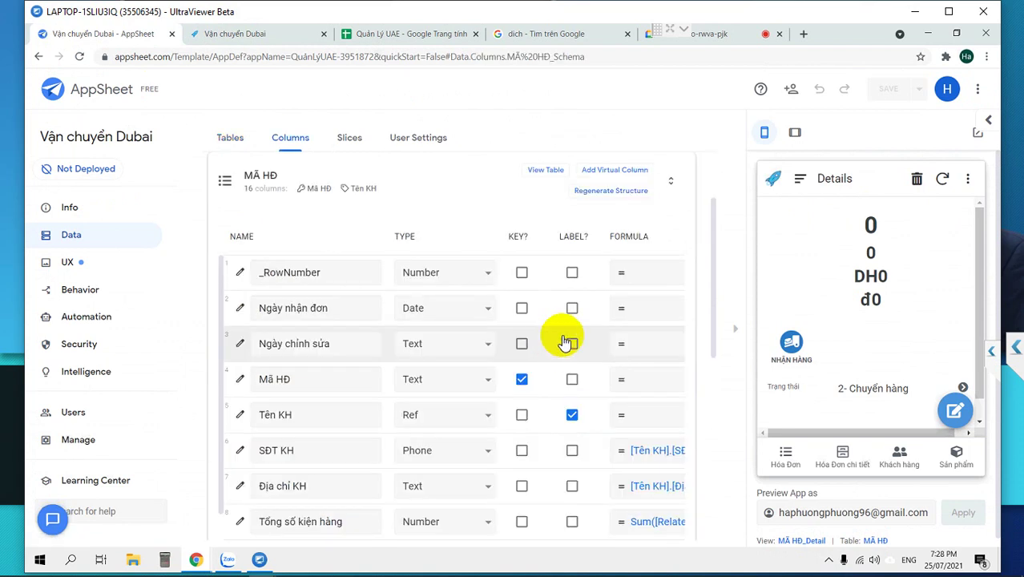
{"action": "left_click", "coordinate": [612, 192]}
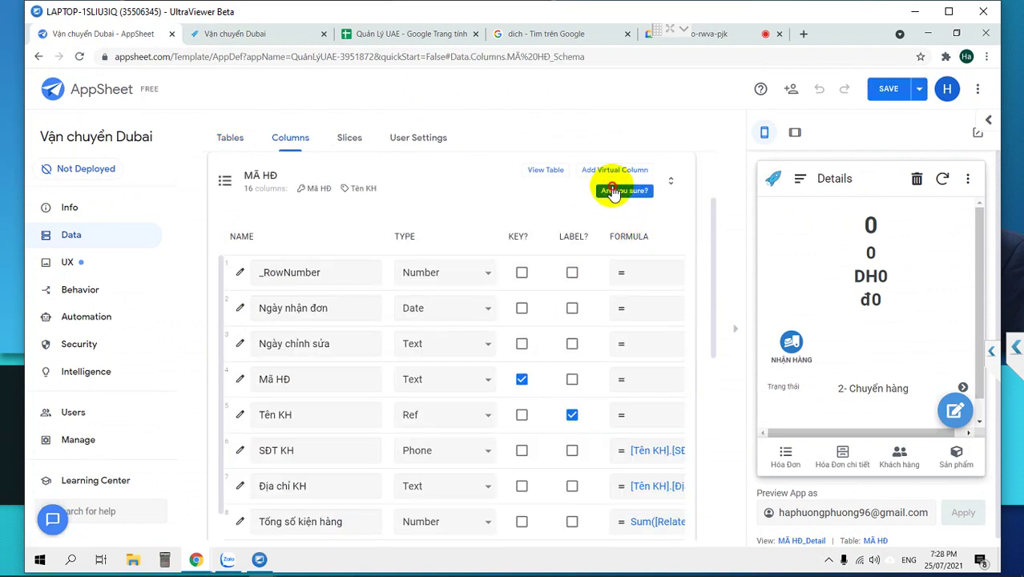
{"action": "left_click", "coordinate": [612, 192]}
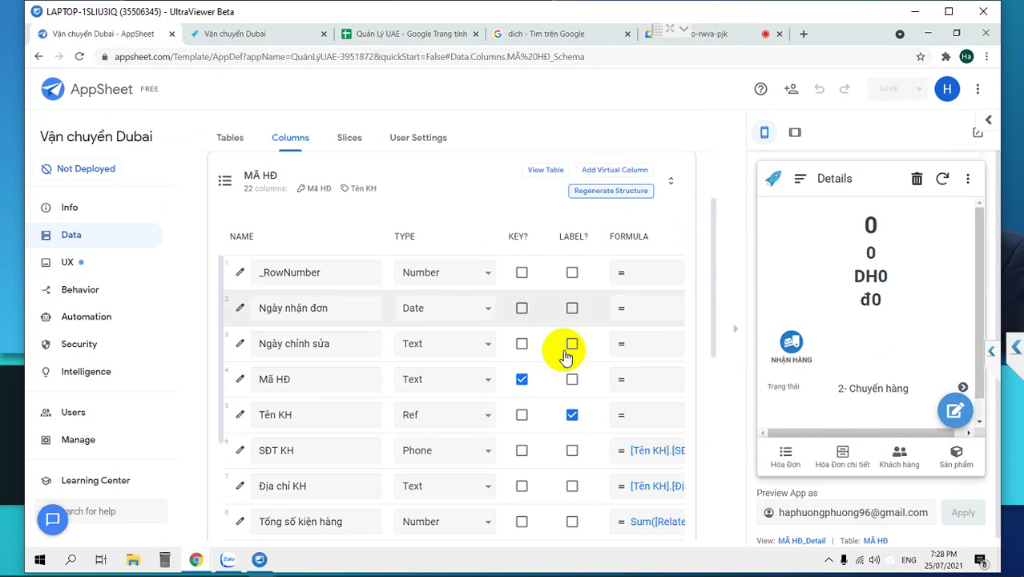
Set the Thời gian nhập and Thời gian giao column types to DateTime.
{"action": "scroll", "coordinate": [498, 365], "scroll_direction": "down", "scroll_amount": 5}
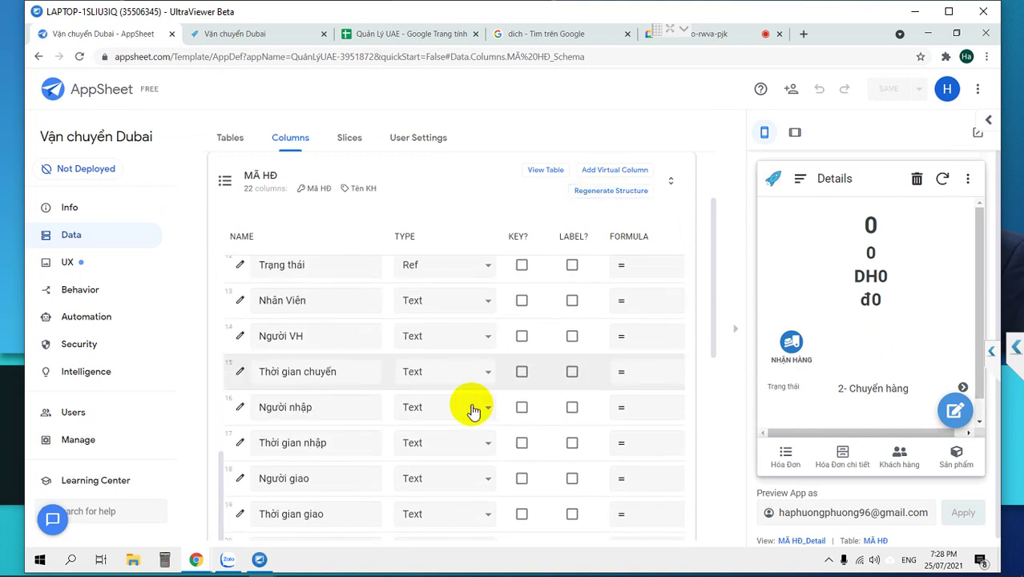
{"action": "left_click", "coordinate": [735, 334]}
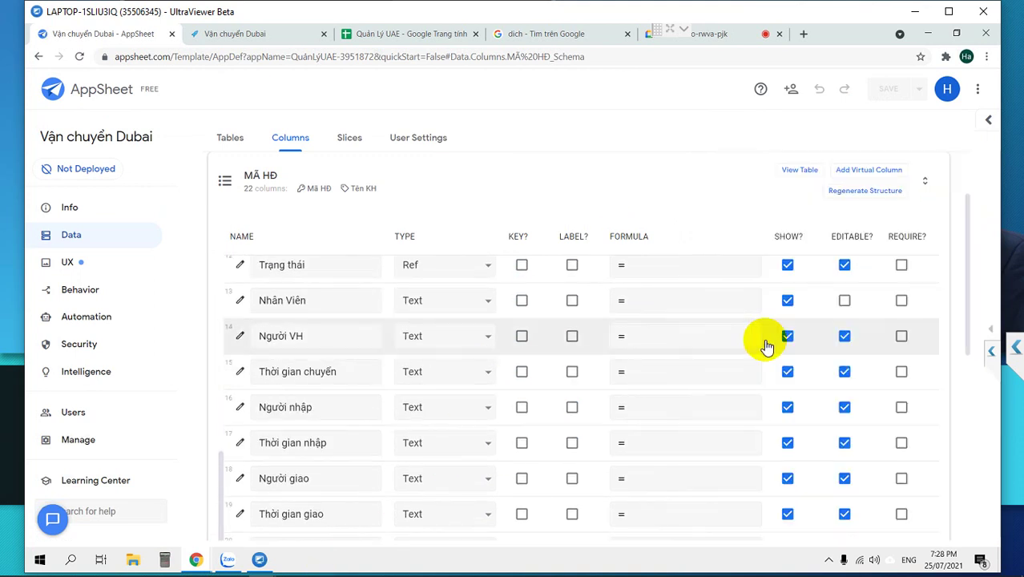
{"action": "left_click", "coordinate": [458, 445]}
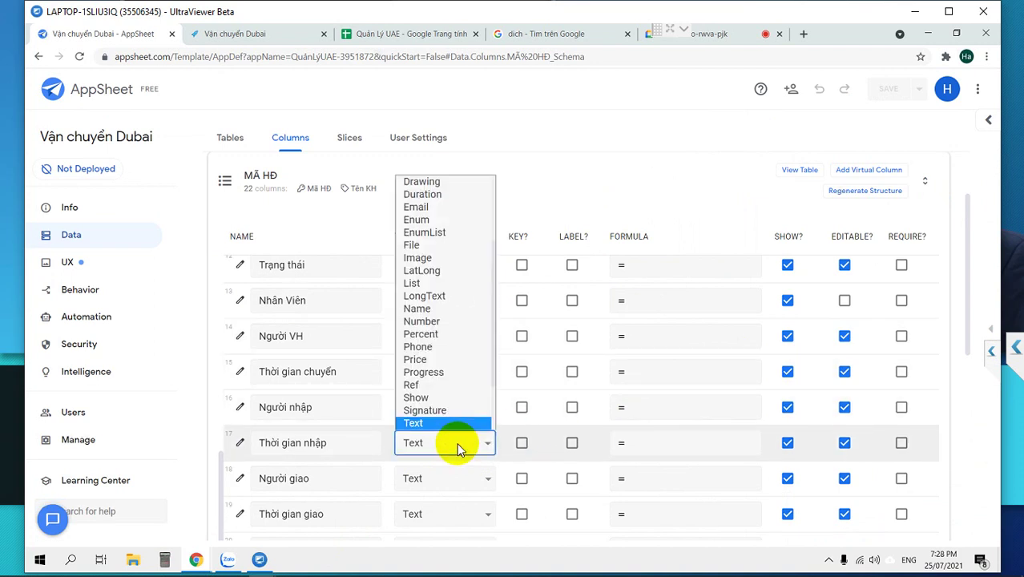
{"action": "key", "text": "d"}
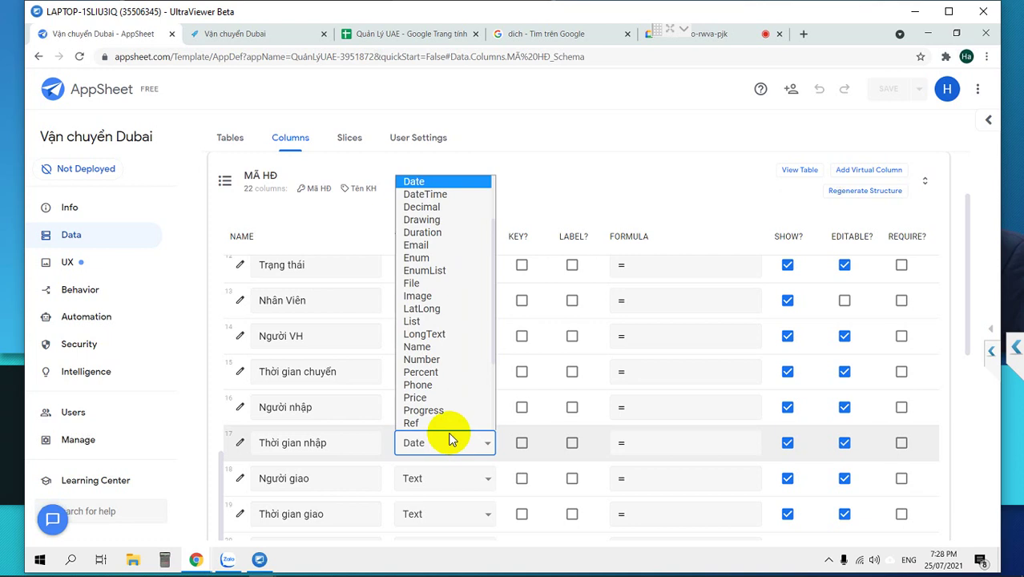
{"action": "key", "text": "Down"}
{"action": "key", "text": "Return"}
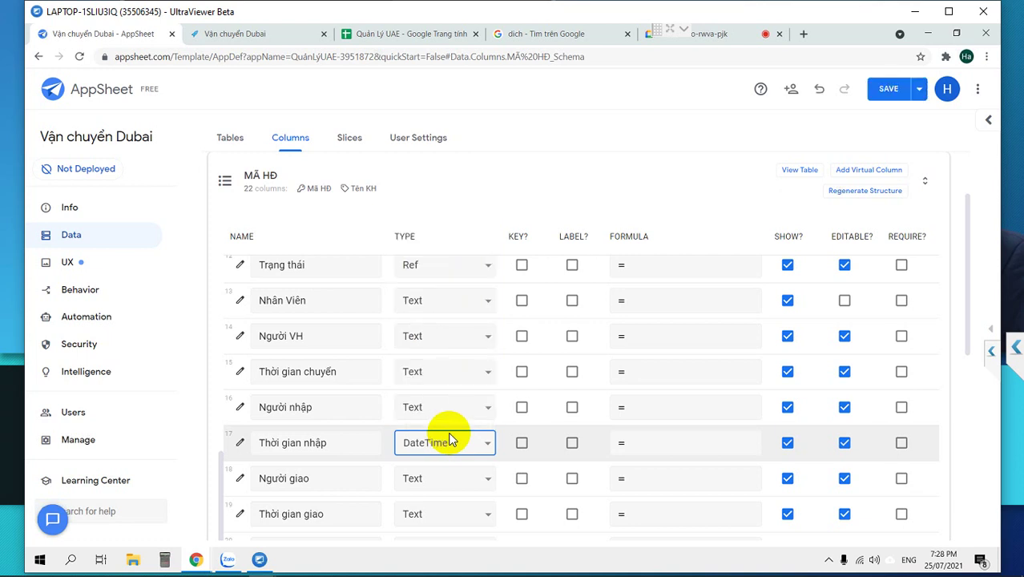
{"action": "left_click", "coordinate": [424, 516]}
{"action": "key", "text": "d"}
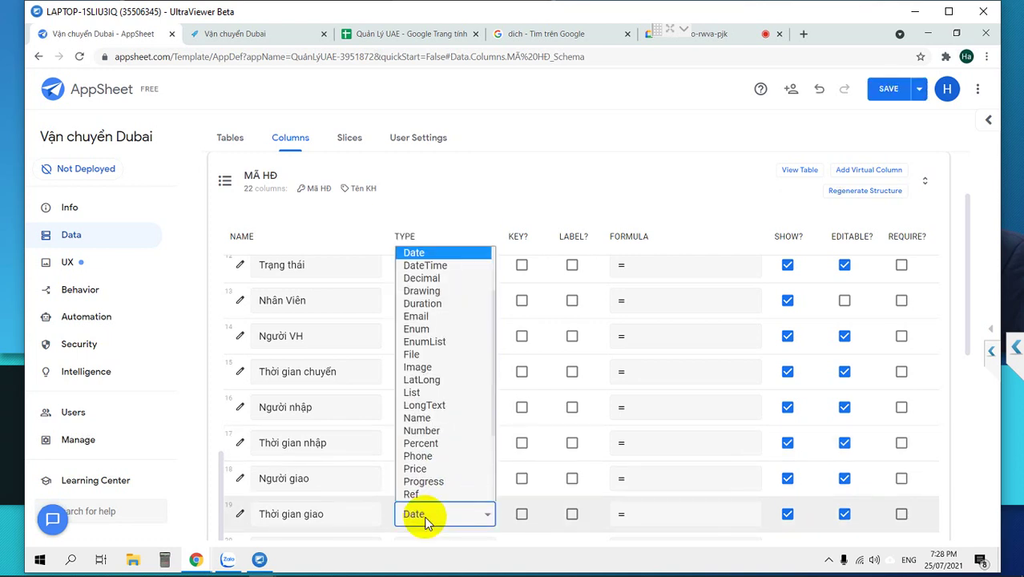
{"action": "key", "text": "Down"}
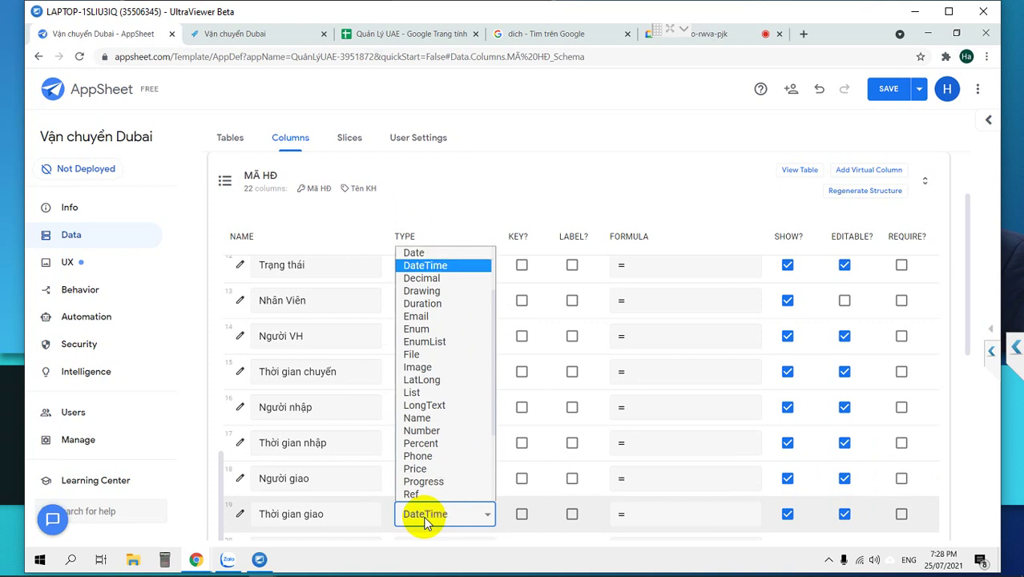
{"action": "key", "text": "Return"}
Set Thời gian chuyển to DateTime and Nhân Viên to Ref, then show the tables list.
{"action": "scroll", "coordinate": [412, 477], "scroll_direction": "down", "scroll_amount": 3}
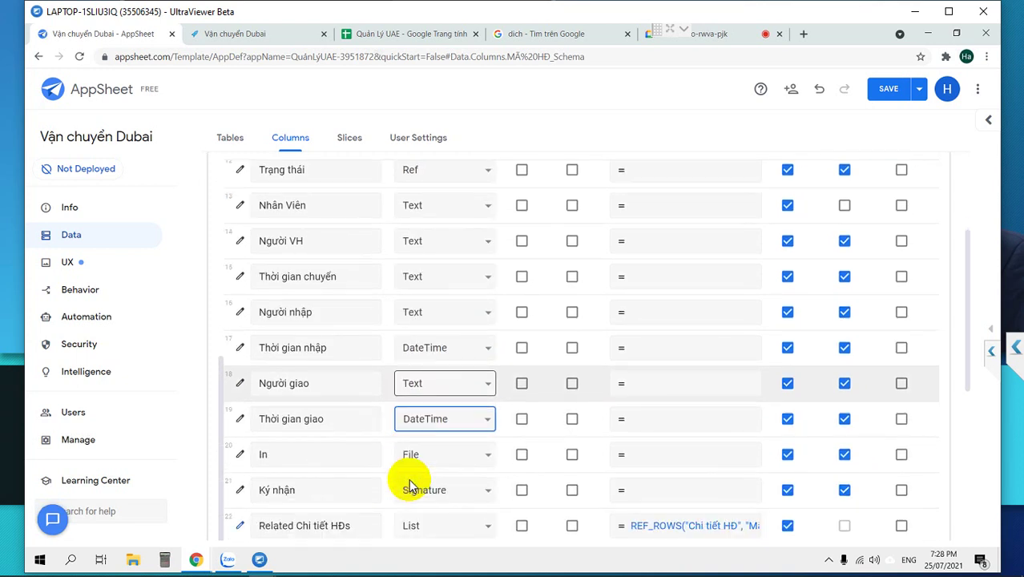
{"action": "left_click", "coordinate": [449, 244]}
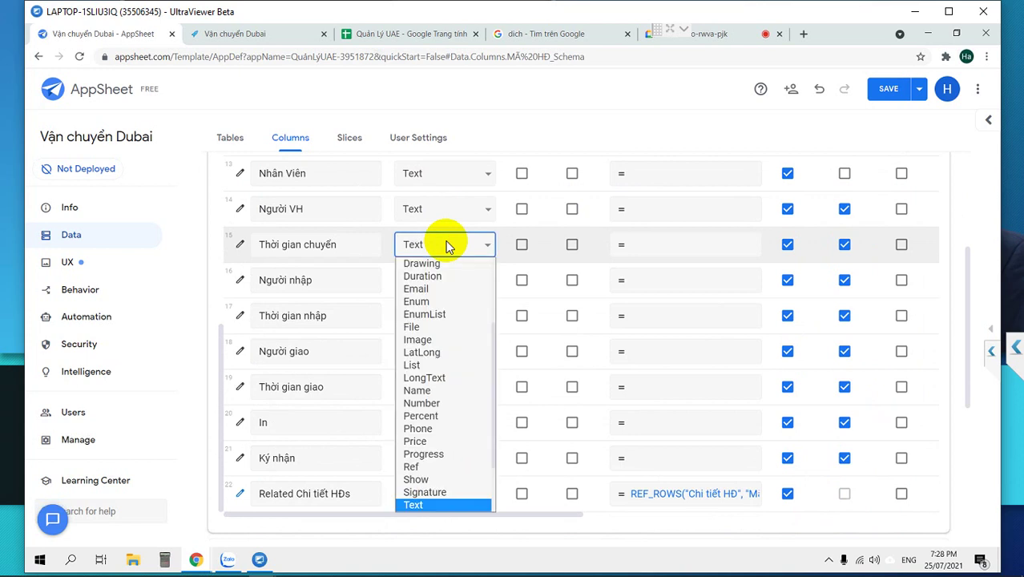
{"action": "key", "text": "d"}
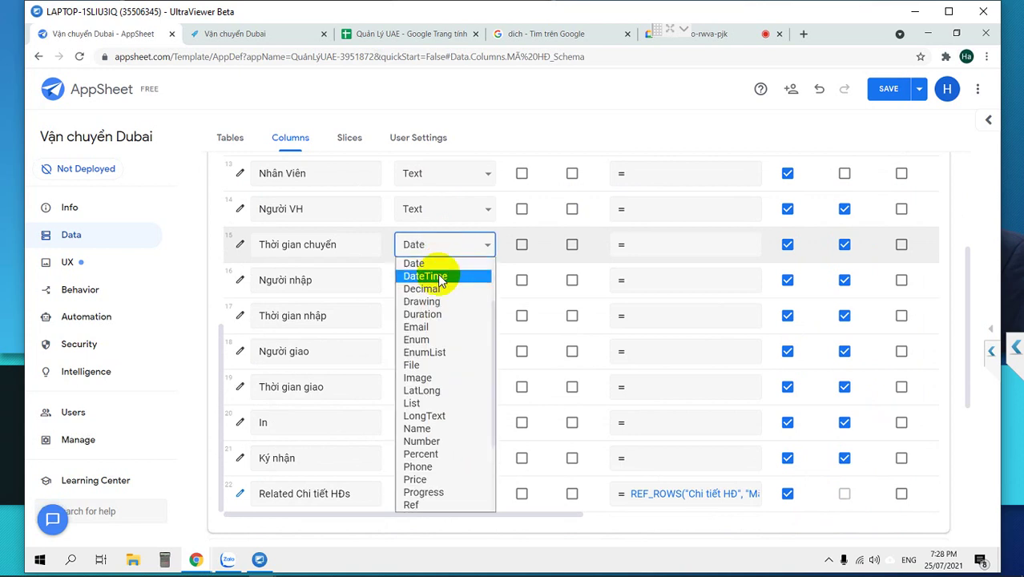
{"action": "left_click", "coordinate": [440, 276]}
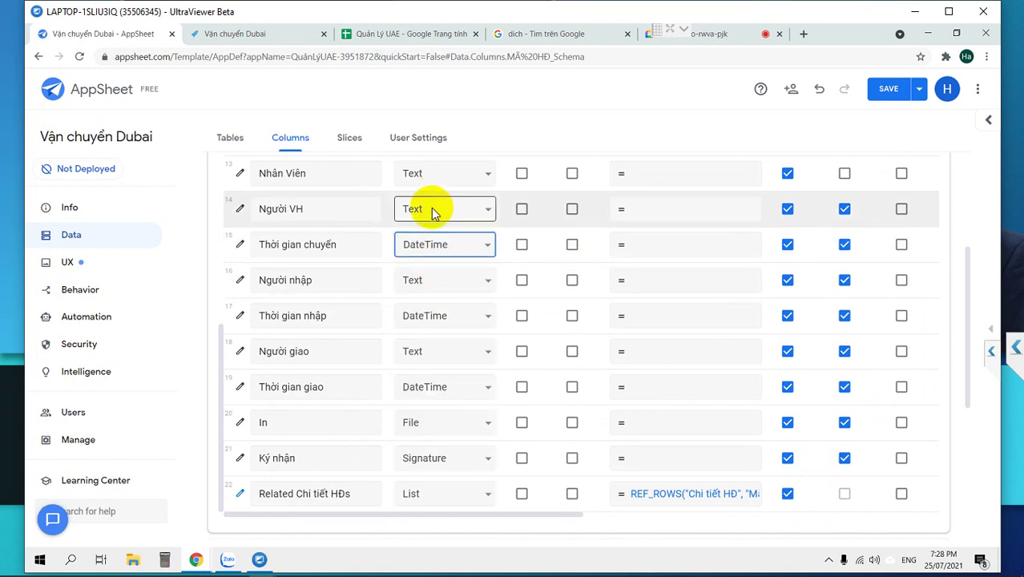
{"action": "scroll", "coordinate": [431, 211], "scroll_direction": "up", "scroll_amount": 1}
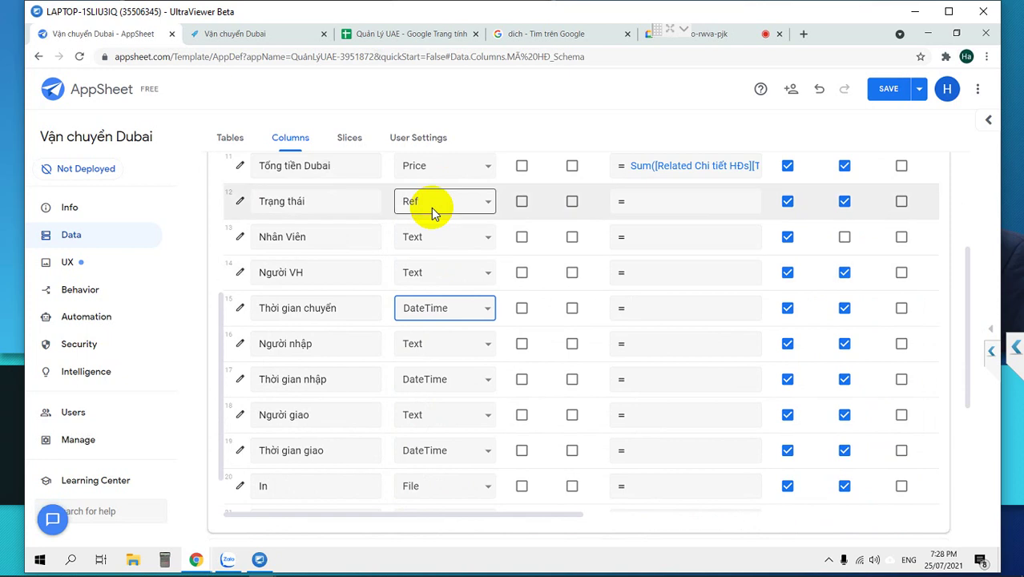
{"action": "scroll", "coordinate": [431, 208], "scroll_direction": "up", "scroll_amount": 1}
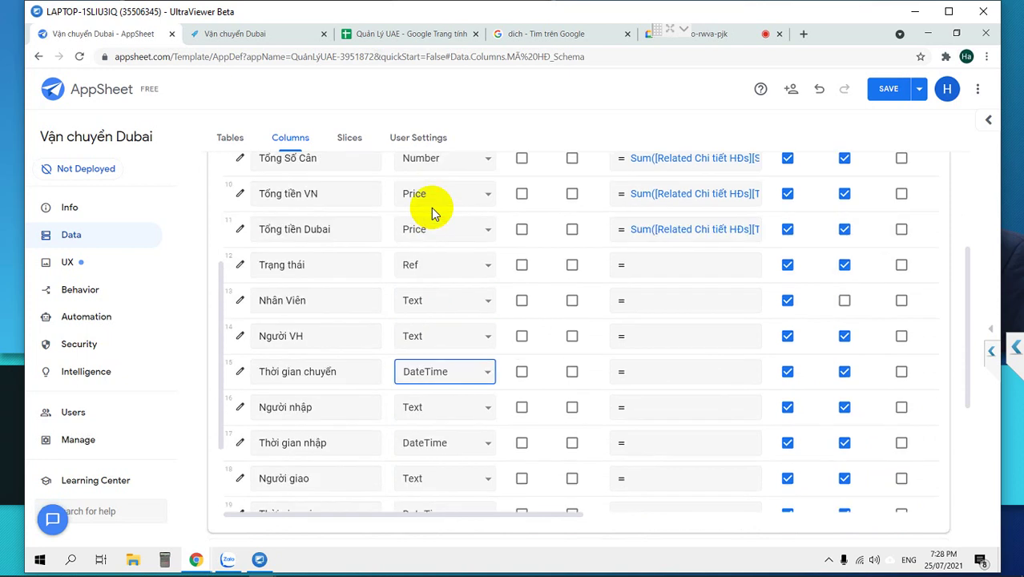
{"action": "left_click", "coordinate": [425, 303]}
{"action": "key", "text": "r"}
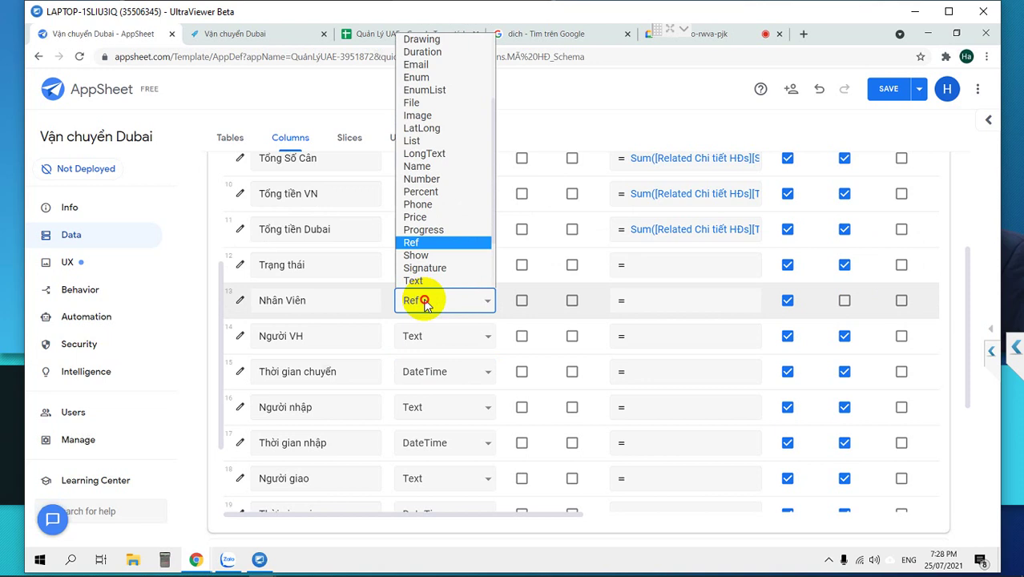
{"action": "left_click", "coordinate": [426, 301]}
{"action": "left_click", "coordinate": [230, 138]}
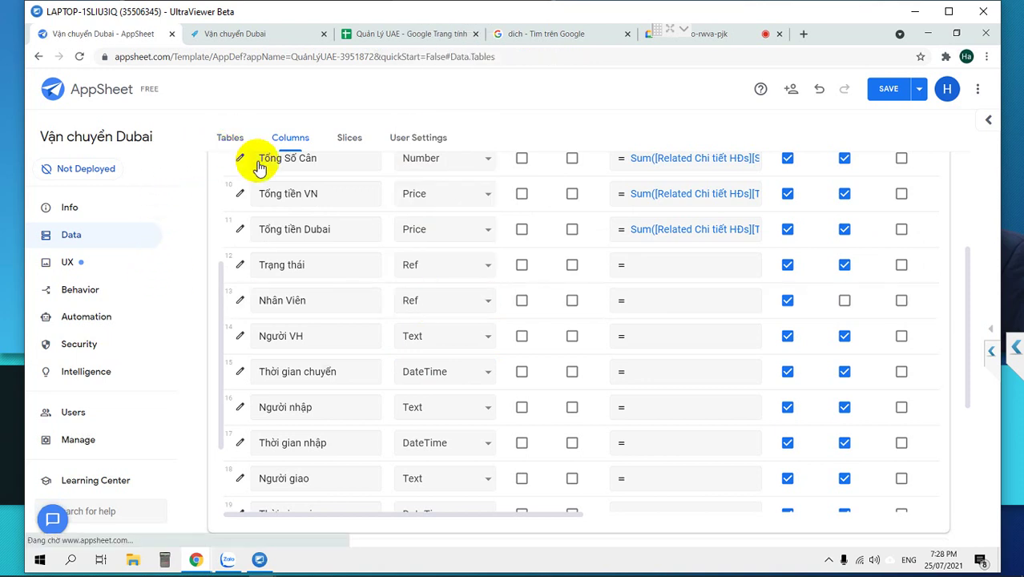
{"action": "scroll", "coordinate": [354, 404], "scroll_direction": "down", "scroll_amount": 3}
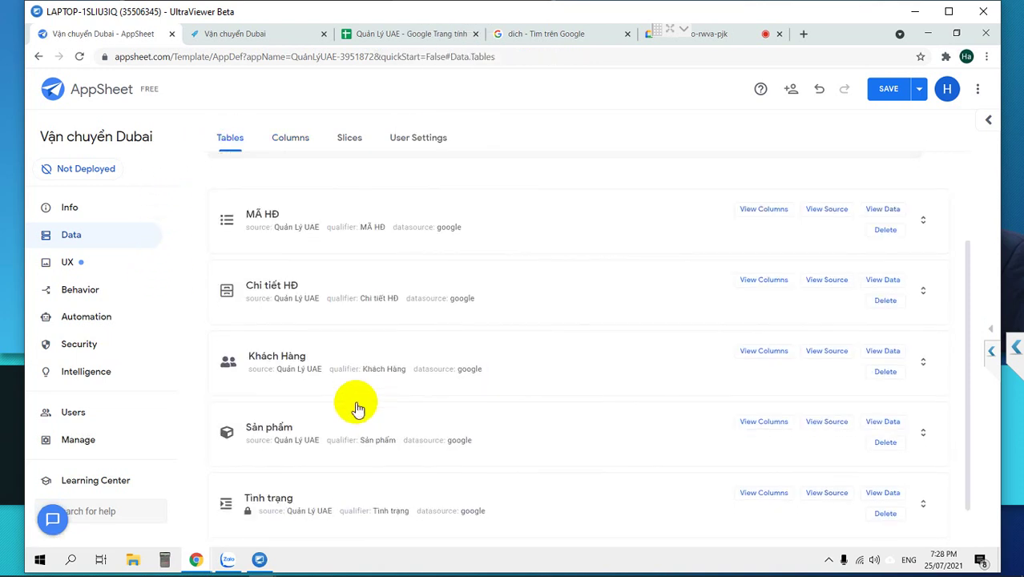
{"action": "scroll", "coordinate": [357, 409], "scroll_direction": "down", "scroll_amount": 1}
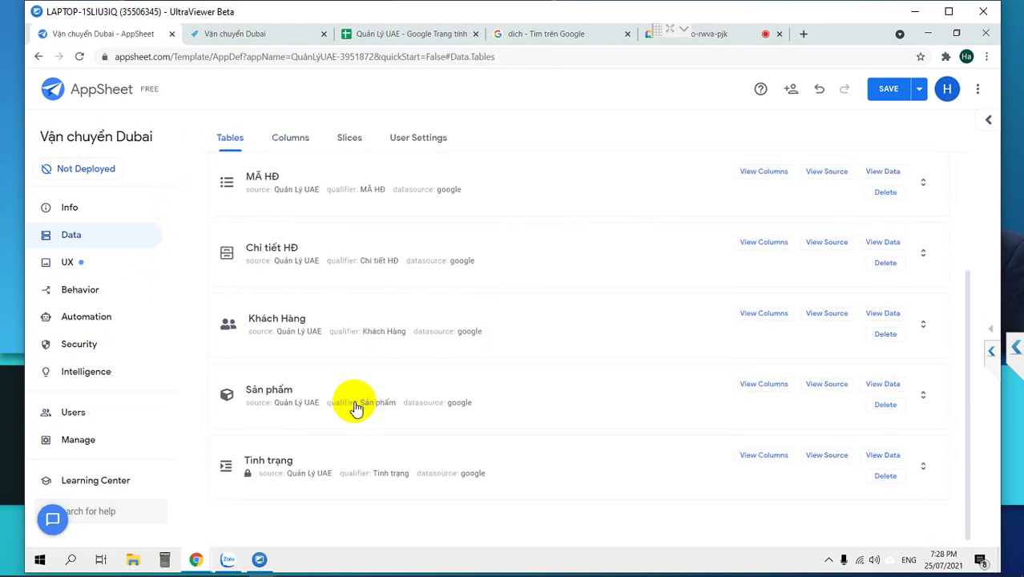
Add a new sheet named DSNV to the Quản Lý UAE spreadsheet.
{"action": "left_click", "coordinate": [401, 40]}
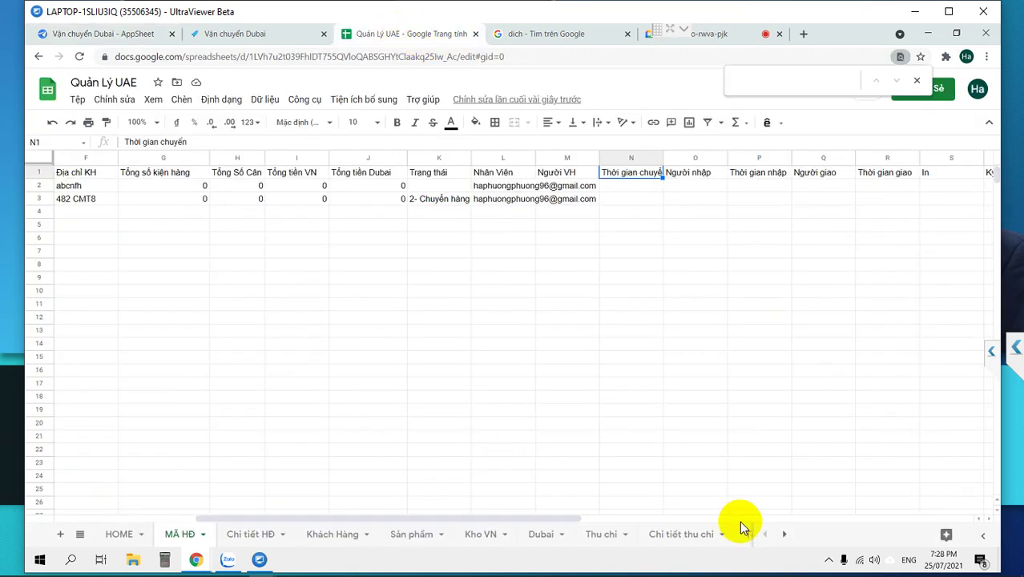
{"action": "left_click", "coordinate": [60, 534]}
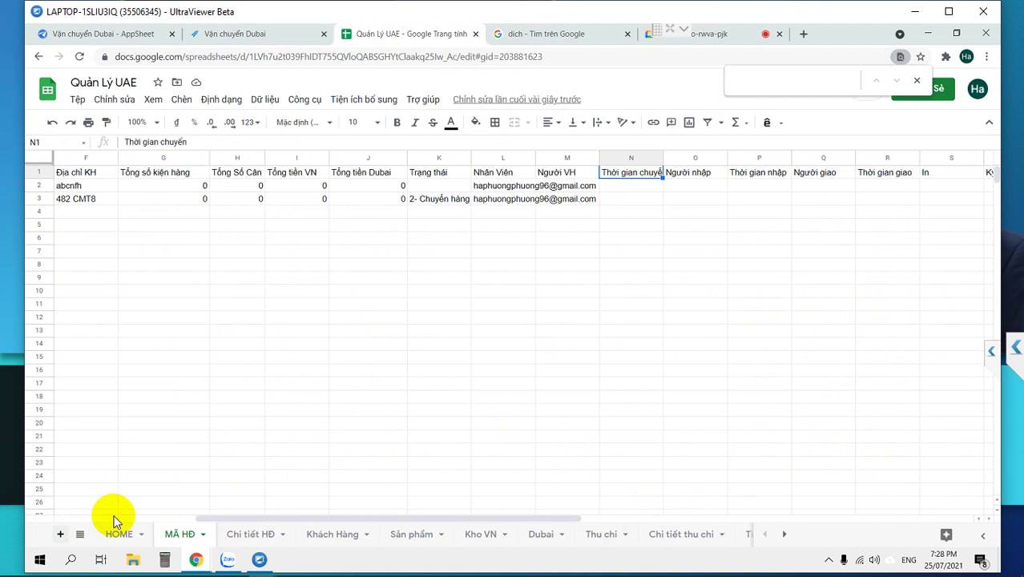
{"action": "double_click", "coordinate": [253, 534]}
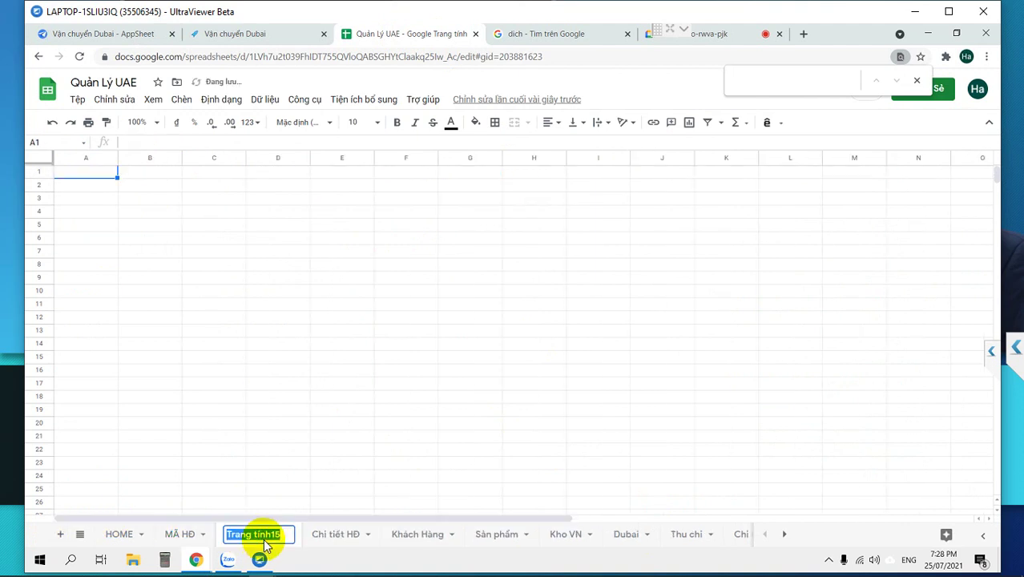
{"action": "type", "text": "DSNV"}
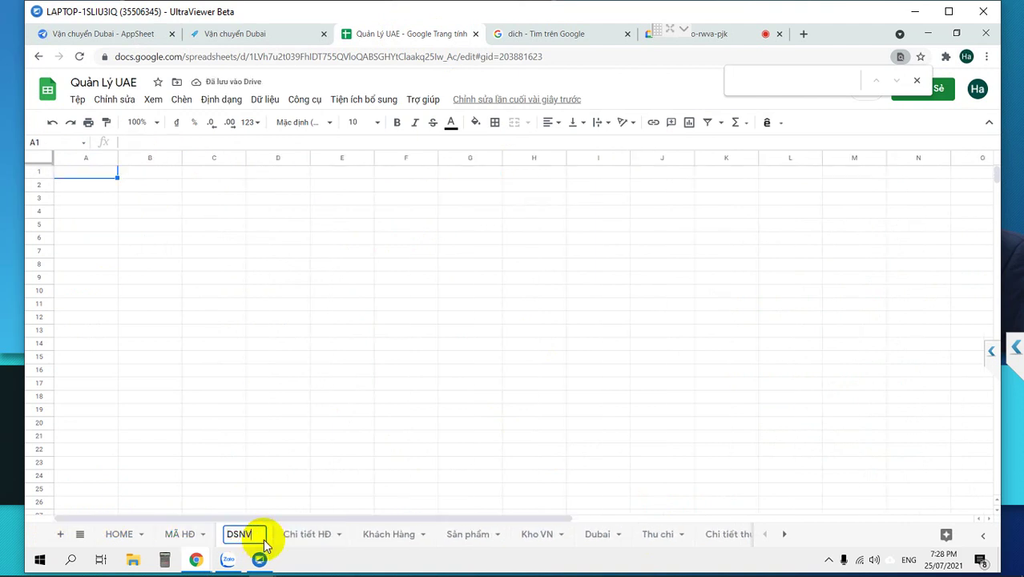
{"action": "key", "text": "Return"}
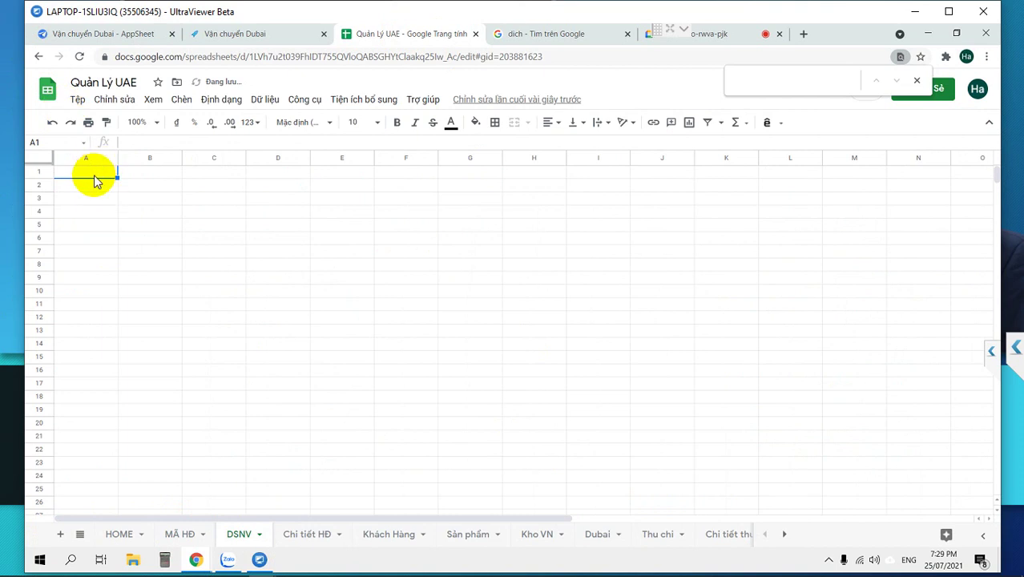
Enter DSNV headers ID, Họ và tên, Email, Vị trí, Phân quyền in row 1.
{"action": "type", "text": "ID"}
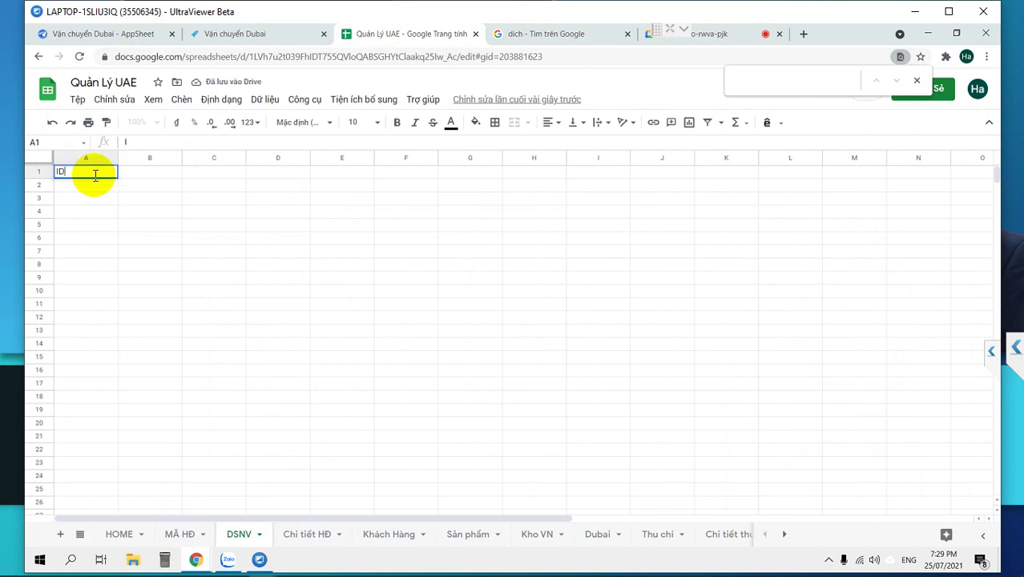
{"action": "key", "text": "Tab"}
{"action": "type", "text": "T"}
{"action": "type", "text": "Họ"}
{"action": "type", "text": " và tên"}
{"action": "key", "text": "Tab"}
{"action": "type", "text": "Email"}
{"action": "key", "text": "Tab"}
{"action": "type", "text": "Phân quyền"}
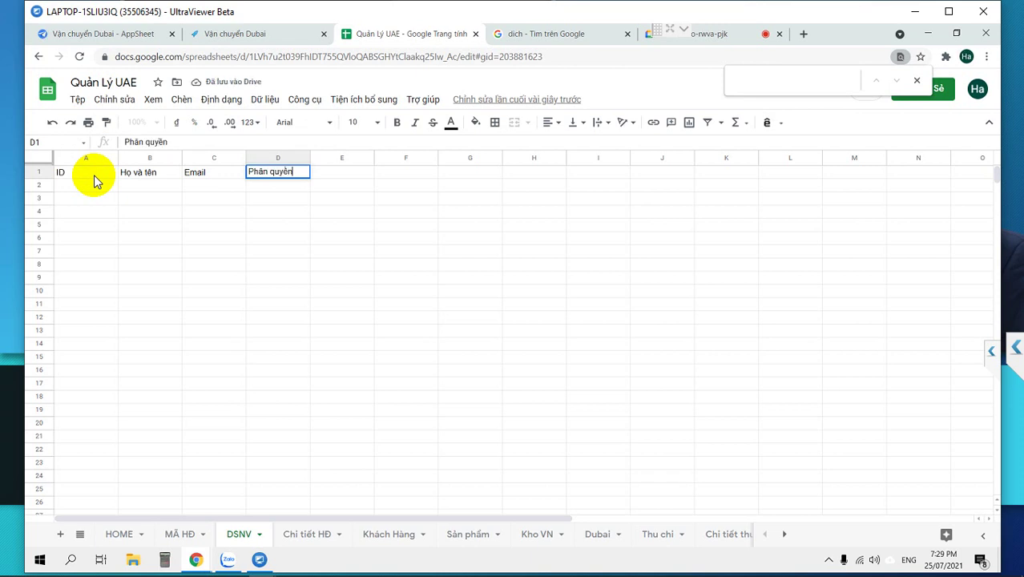
{"action": "key", "text": "Tab"}
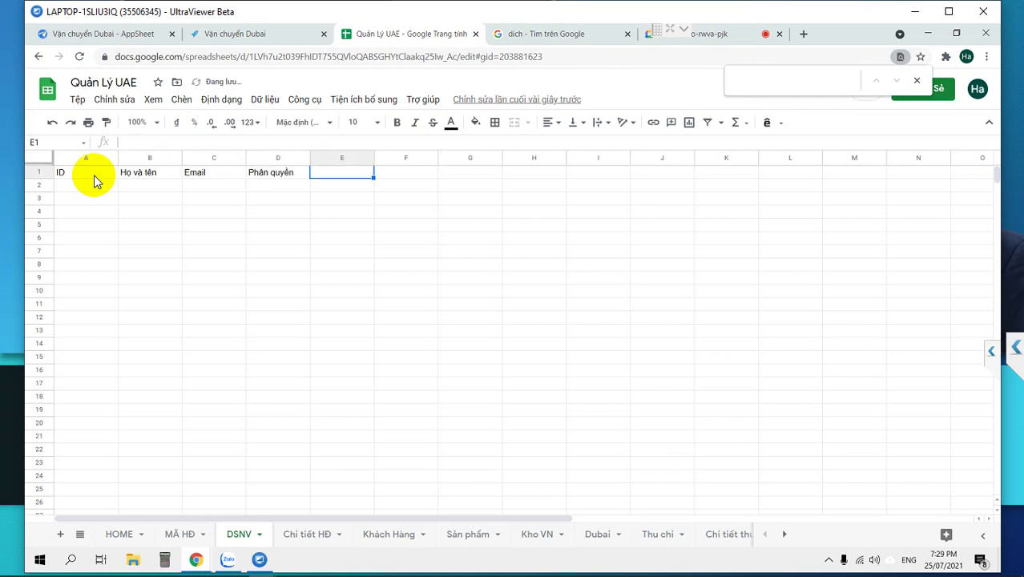
{"action": "key", "text": "Left"}
{"action": "key", "text": "ctrl+c"}
{"action": "key", "text": "Right"}
{"action": "key", "text": "ctrl+v"}
{"action": "key", "text": "Left"}
{"action": "type", "text": "Vị tr"}
{"action": "type", "text": "í"}
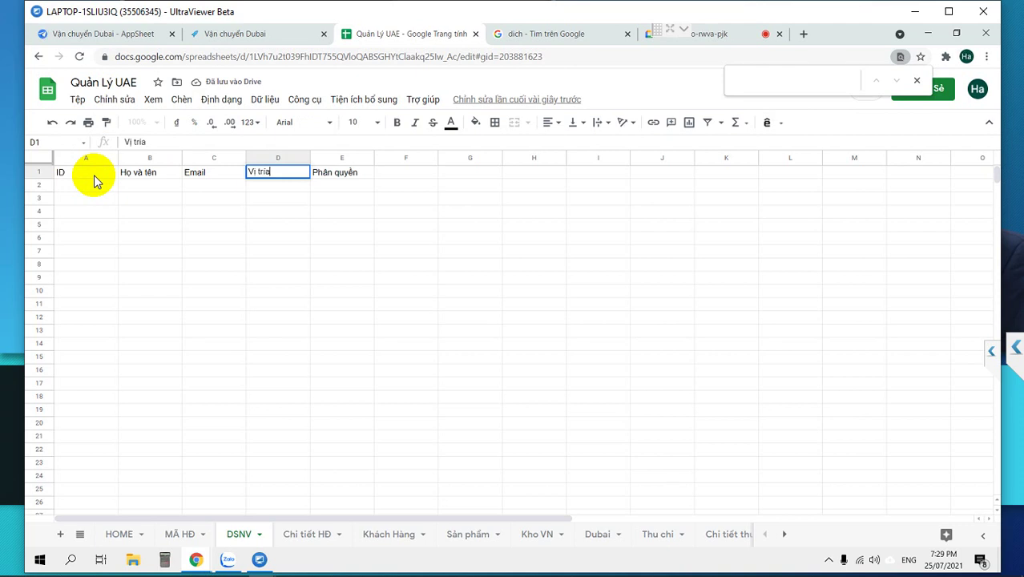
Fill row 2 with ID NV1 and name Nhân viên 1, leaving Email pending.
{"action": "left_click", "coordinate": [93, 175]}
{"action": "key", "text": "Down"}
{"action": "type", "text": "NV1"}
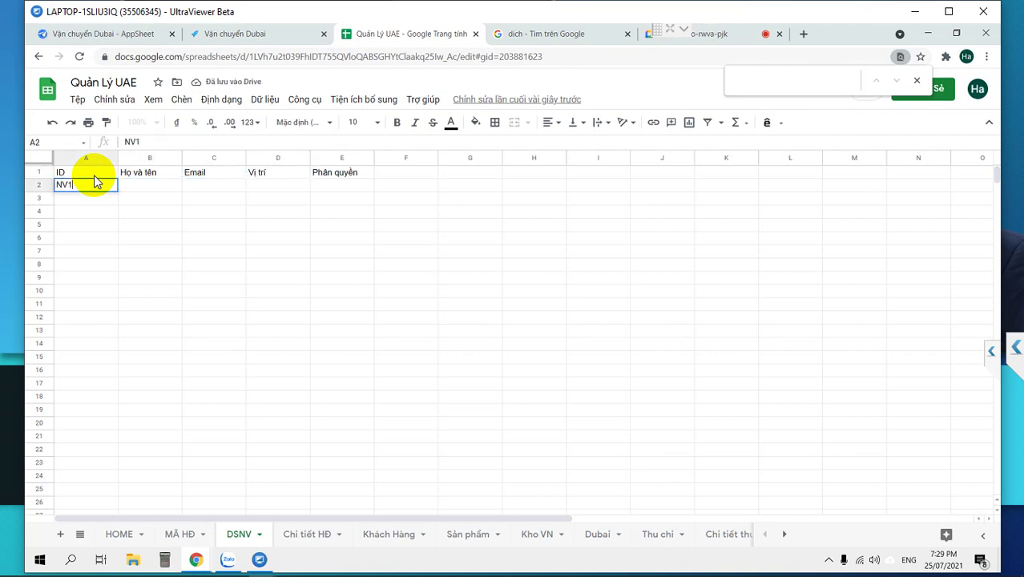
{"action": "key", "text": "Tab"}
{"action": "type", "text": "Nhân viên 1"}
{"action": "key", "text": "Tab"}
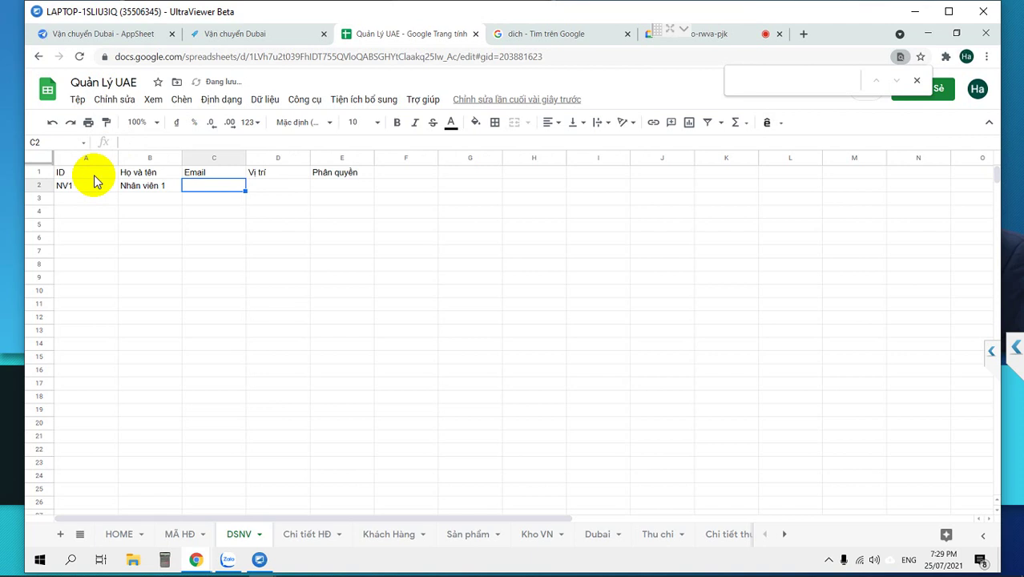
{"action": "type", "text": "nv"}
{"action": "key", "text": "BackSpace"}
{"action": "left_click", "coordinate": [78, 32]}
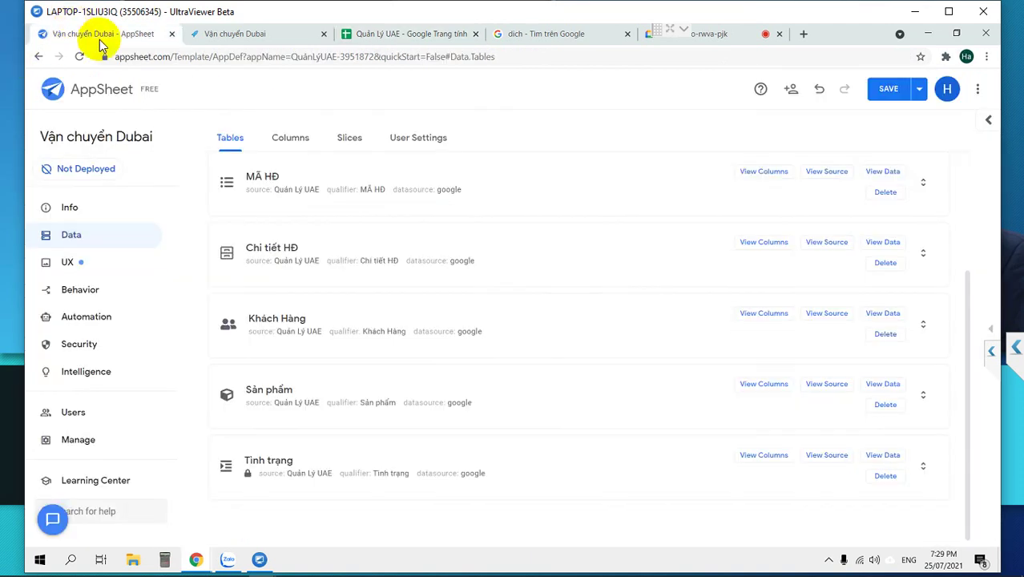
Copy the preview account's email from Users and paste it into DSNV cell C2.
{"action": "left_click", "coordinate": [73, 412]}
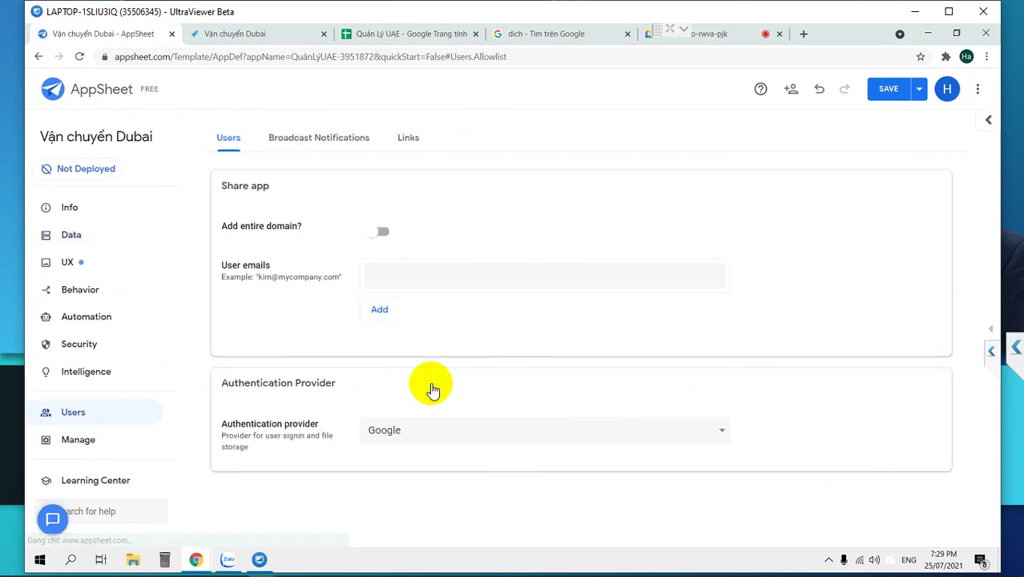
{"action": "left_click", "coordinate": [990, 351]}
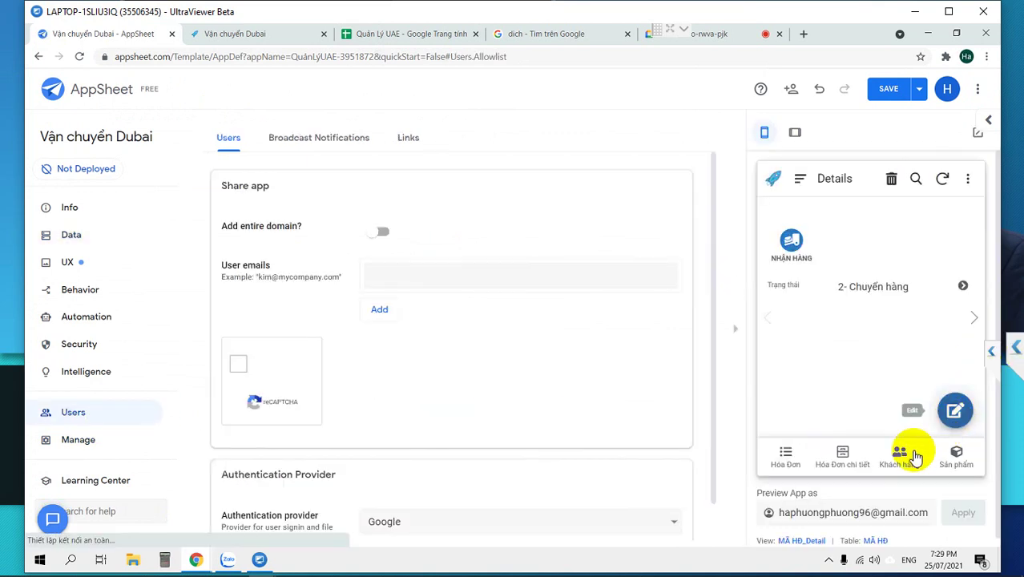
{"action": "triple_click", "coordinate": [822, 513]}
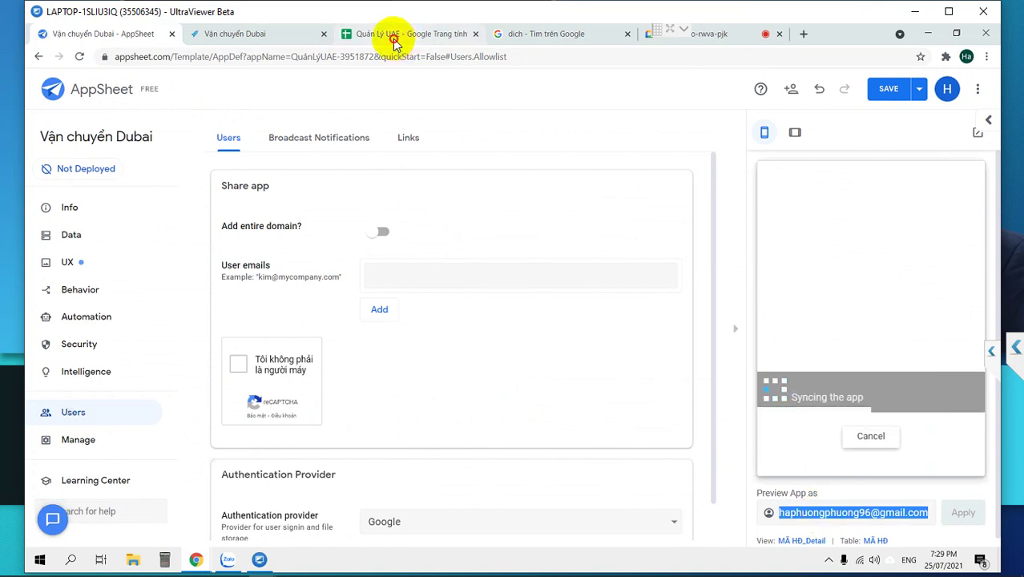
{"action": "left_click", "coordinate": [393, 36]}
{"action": "double_click", "coordinate": [206, 185]}
{"action": "key", "text": "ctrl+v"}
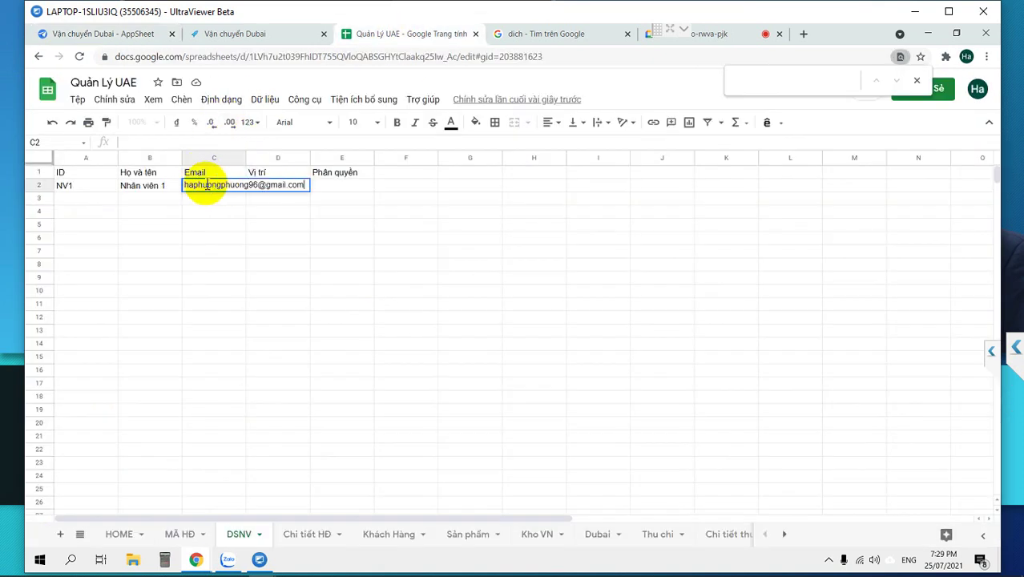
Copy the Nhân viên 1 name into B3 and enter Admin as the first row's ID in A2.
{"action": "key", "text": "Tab"}
{"action": "left_click", "coordinate": [145, 189]}
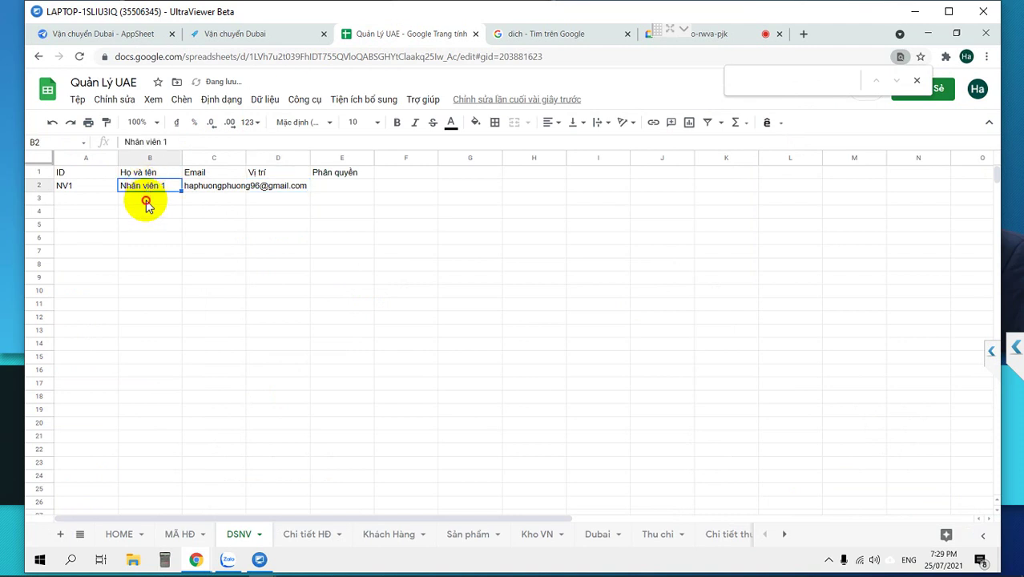
{"action": "left_click", "coordinate": [146, 201]}
{"action": "key", "text": "ctrl+v"}
{"action": "key", "text": "Left"}
{"action": "key", "text": "Up"}
{"action": "type", "text": "Ad"}
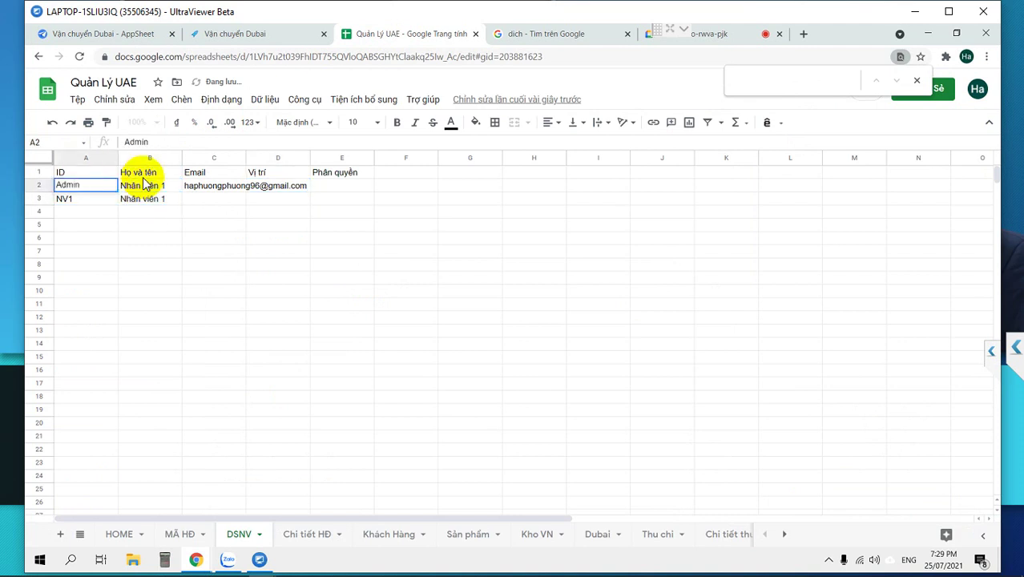
{"action": "type", "text": "min"}
{"action": "left_click", "coordinate": [146, 185]}
{"action": "key", "text": "Right"}
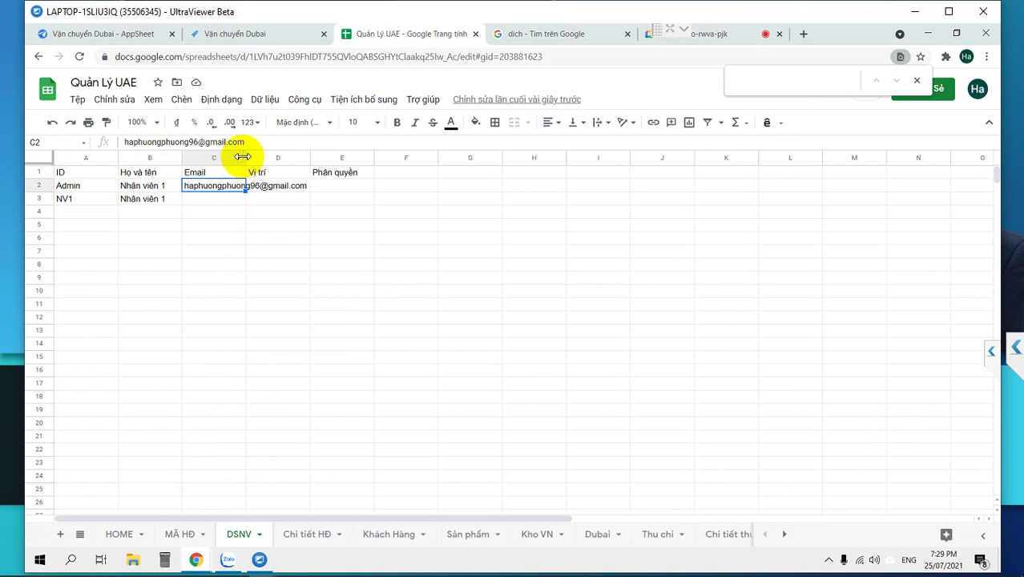
Give the Admin row Admin as both its position and its permission.
{"action": "left_click", "coordinate": [239, 159]}
{"action": "left_click", "coordinate": [212, 200]}
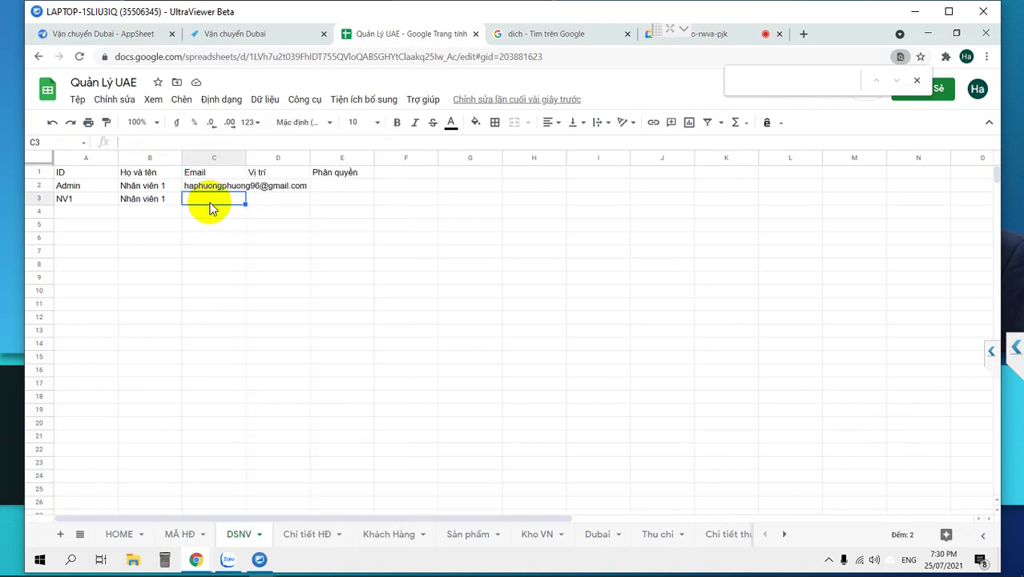
{"action": "left_click", "coordinate": [244, 158]}
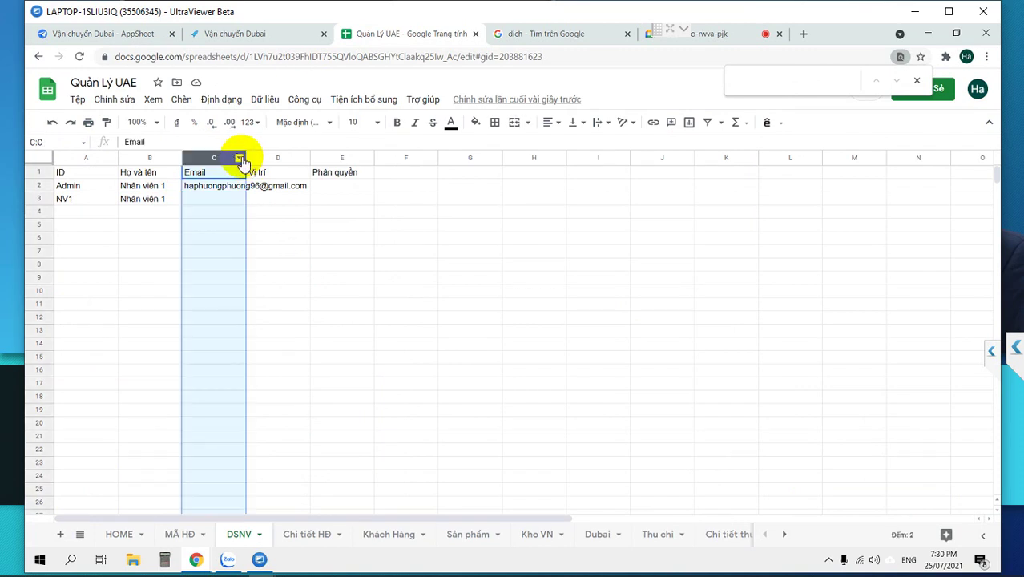
{"action": "left_click", "coordinate": [287, 192]}
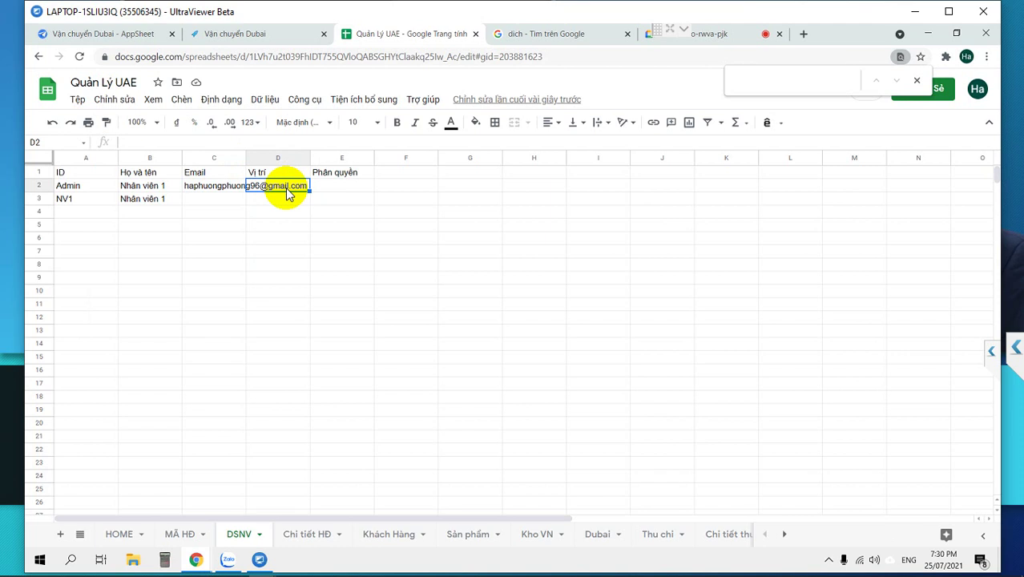
{"action": "type", "text": "Admin"}
{"action": "key", "text": "Tab"}
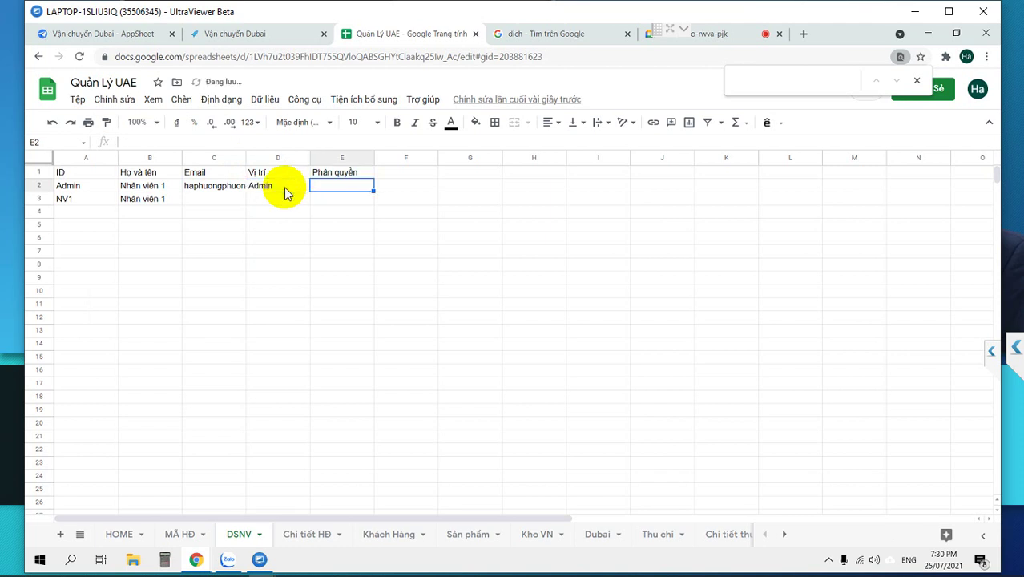
{"action": "key", "text": "ctrl+v"}
{"action": "key", "text": "Return"}
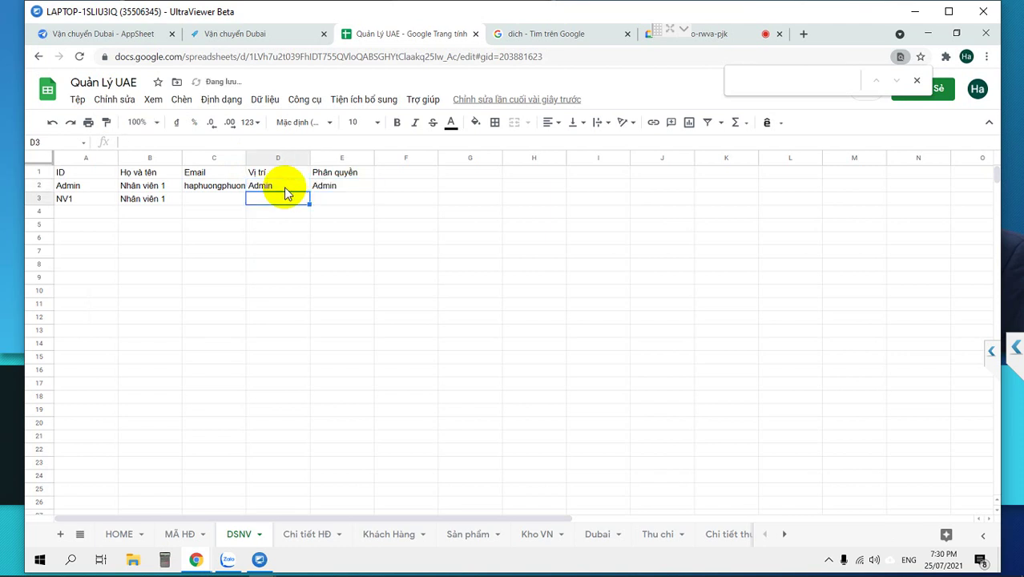
Fill in NV1's email address, position Chuyển hàng and a permission entry.
{"action": "key", "text": "Left"}
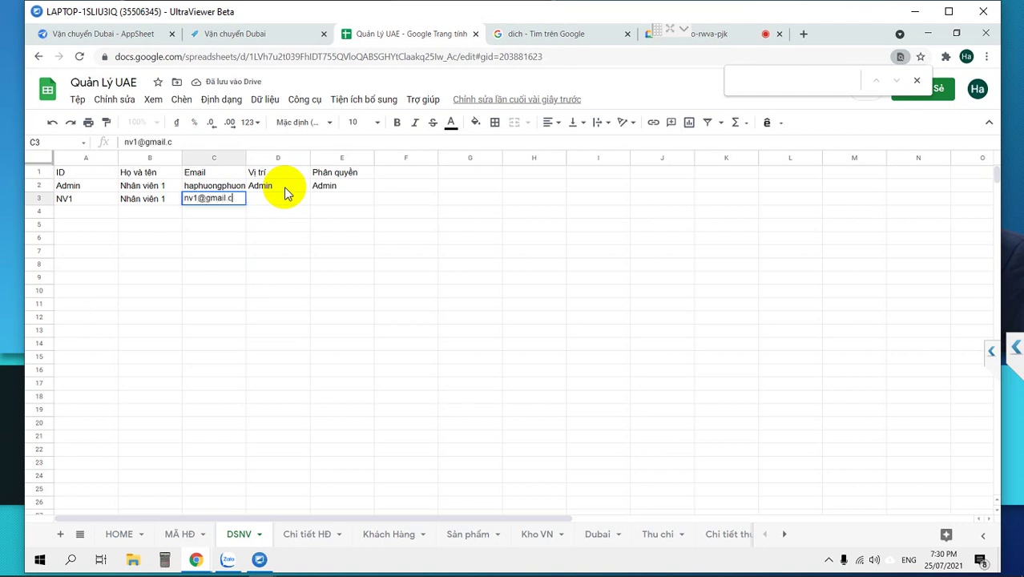
{"action": "key", "text": "Tab"}
{"action": "type", "text": "Chuyển hàng"}
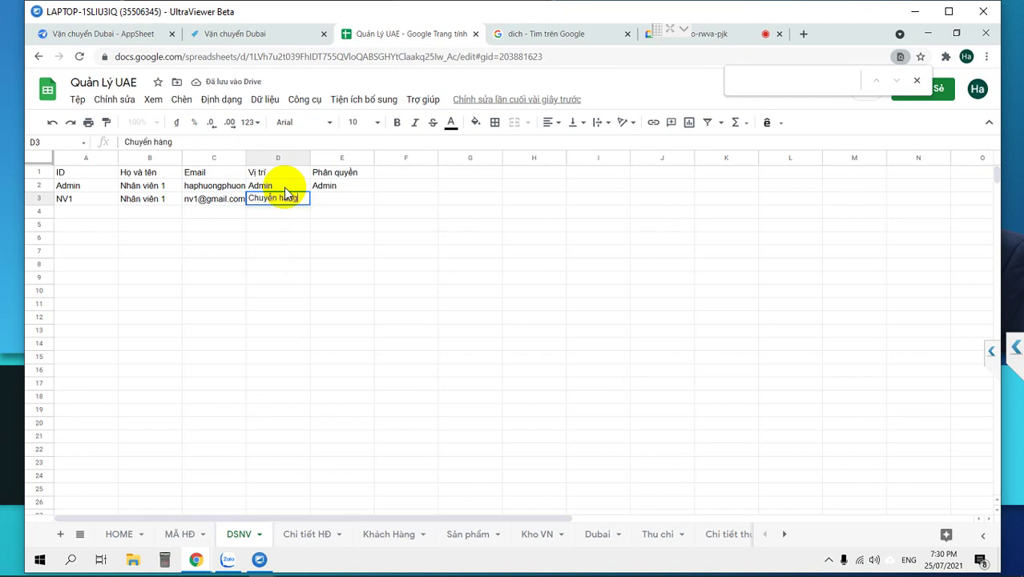
{"action": "key", "text": "Tab"}
{"action": "type", "text": "Usé"}
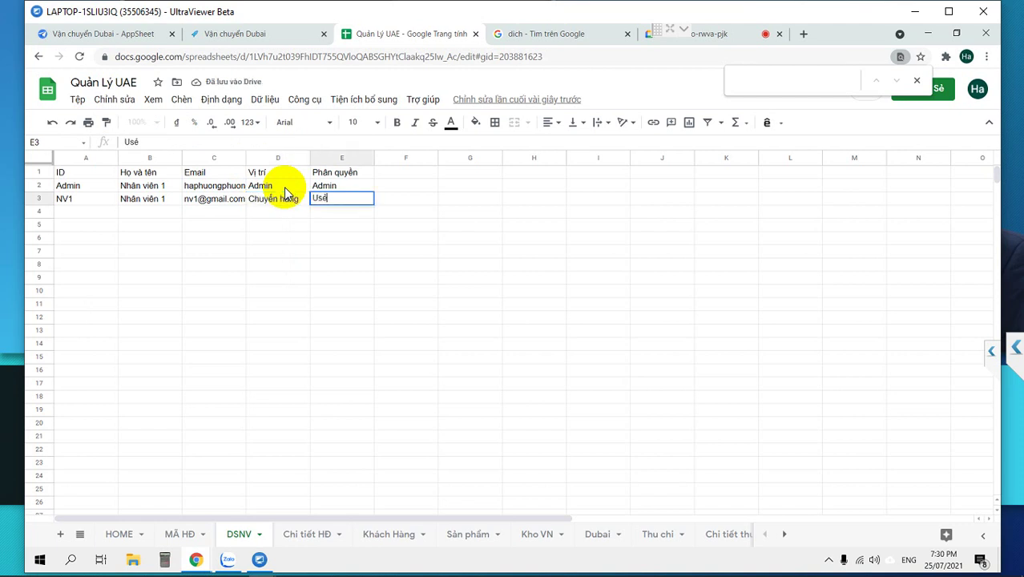
{"action": "key", "text": "Return"}
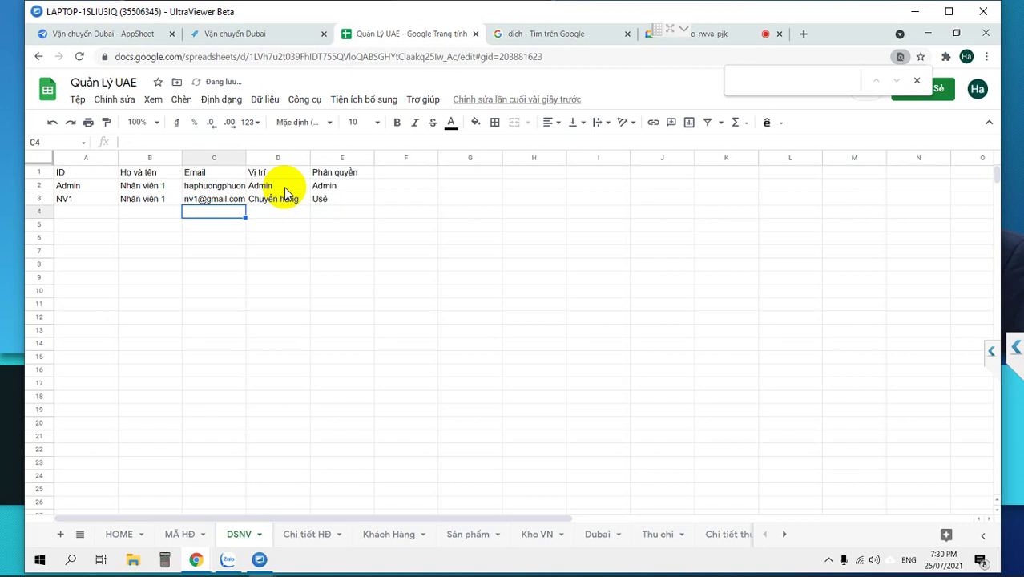
Correct NV1's misspelled permission to User, then select NV1's ID, name, email and position.
{"action": "key", "text": "Up"}
{"action": "key", "text": "Right"}
{"action": "key", "text": "Right"}
{"action": "key", "text": "Right"}
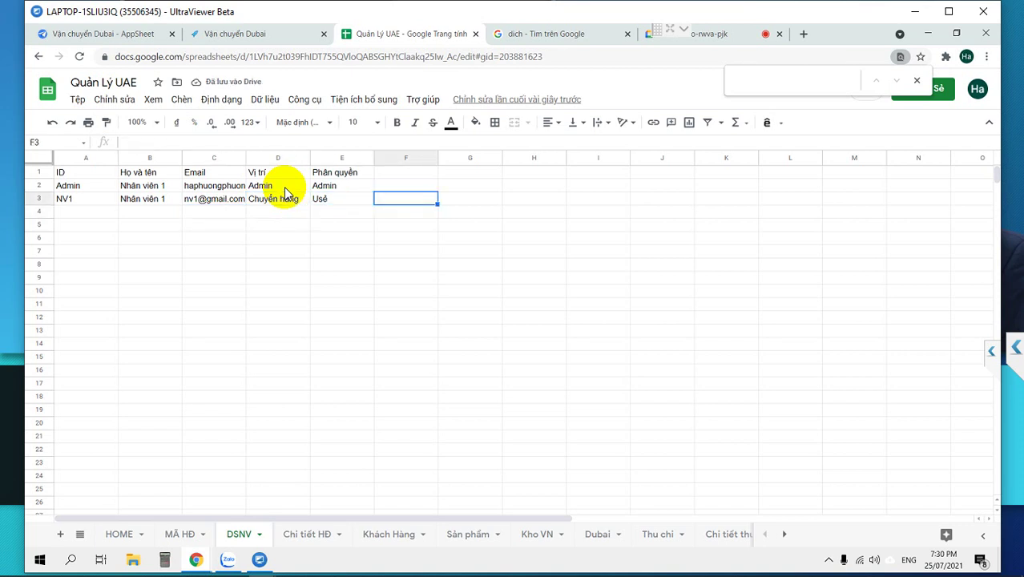
{"action": "key", "text": "Left"}
{"action": "key", "text": "Return"}
{"action": "key", "text": "BackSpace"}
{"action": "type", "text": "er"}
{"action": "key", "text": "Return"}
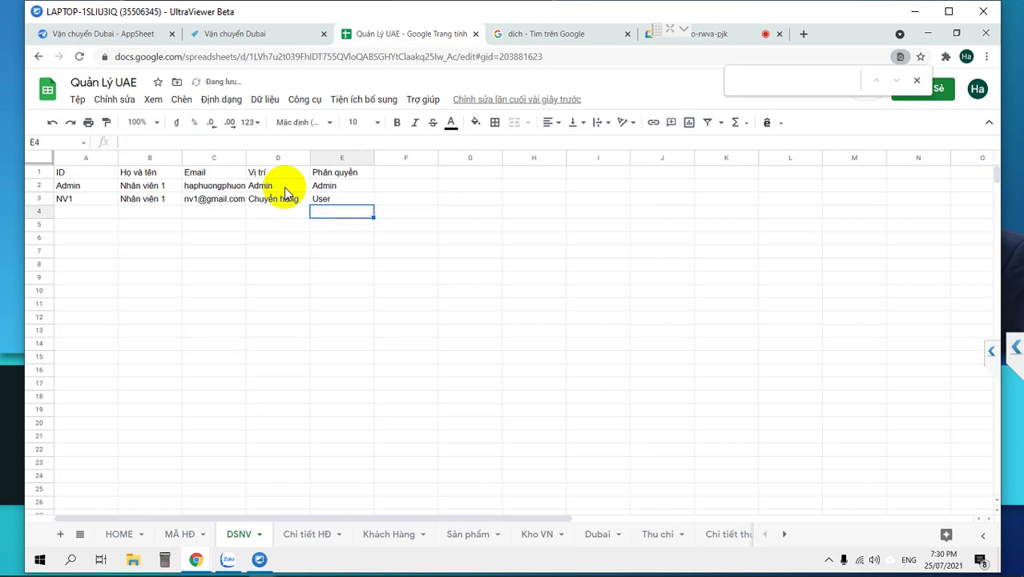
{"action": "key", "text": "Left"}
{"action": "key", "text": "Left"}
{"action": "key", "text": "Left"}
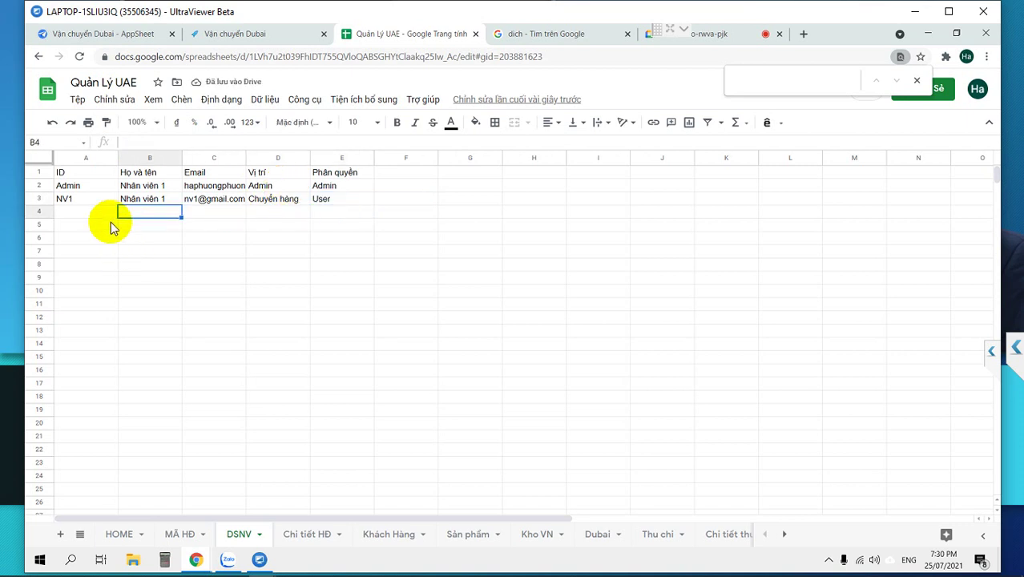
{"action": "left_click_drag", "start_coordinate": [69, 200], "coordinate": [310, 240]}
Fill NV1's details down into rows 4–6 and copy User into each permission cell.
{"action": "left_click", "coordinate": [342, 212]}
{"action": "key", "text": "ctrl+c"}
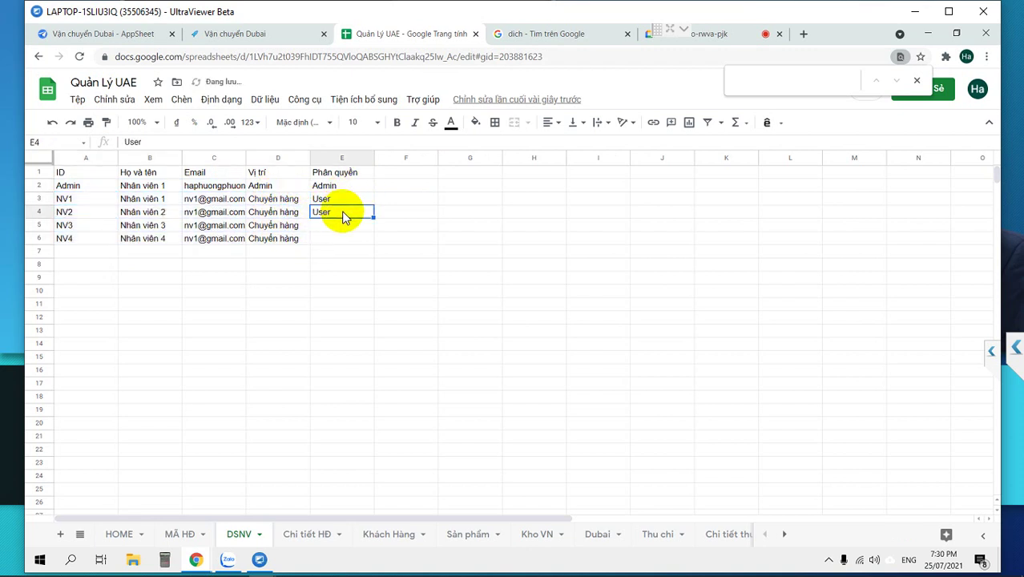
{"action": "key", "text": "Down"}
{"action": "key", "text": "ctrl+v"}
{"action": "key", "text": "Down"}
{"action": "key", "text": "ctrl+v"}
{"action": "key", "text": "Up"}
{"action": "key", "text": "Left"}
{"action": "key", "text": "Up"}
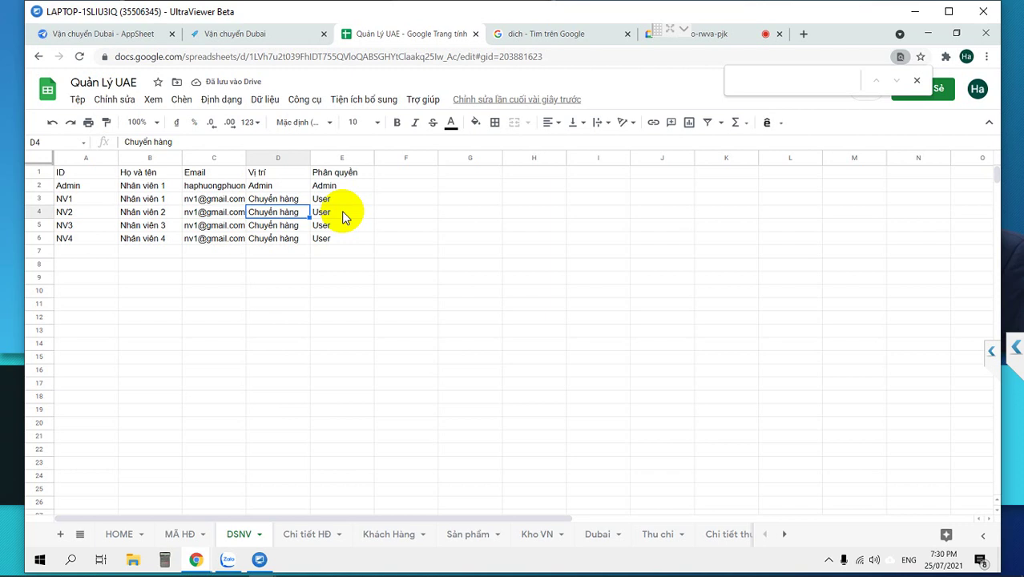
Set the positions for NV2–NV4 to Nhận hàng, Giao hàng and Kế toán.
{"action": "type", "text": "Nhận ha"}
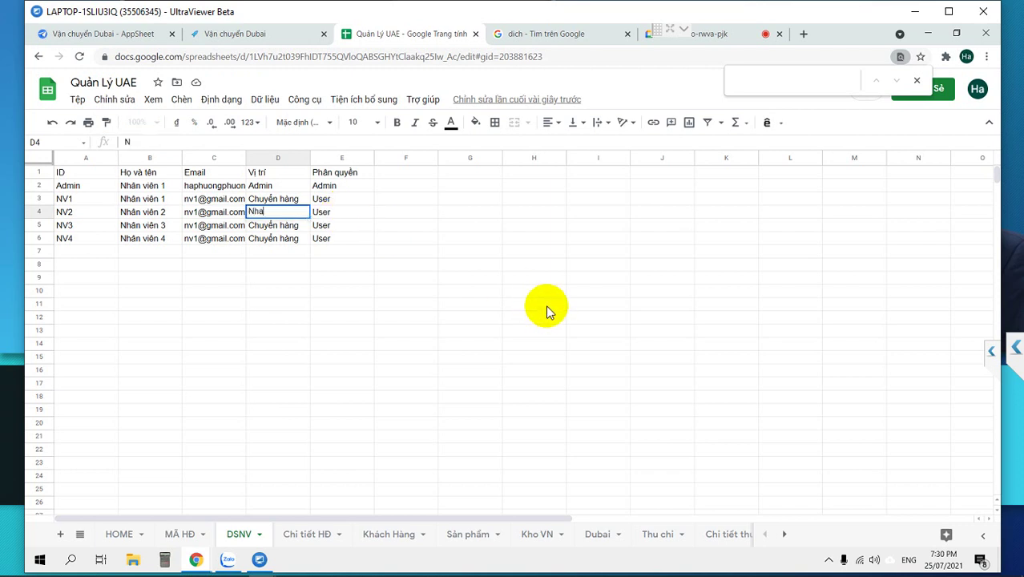
{"action": "key", "text": "Return"}
{"action": "type", "text": "Giao hàng"}
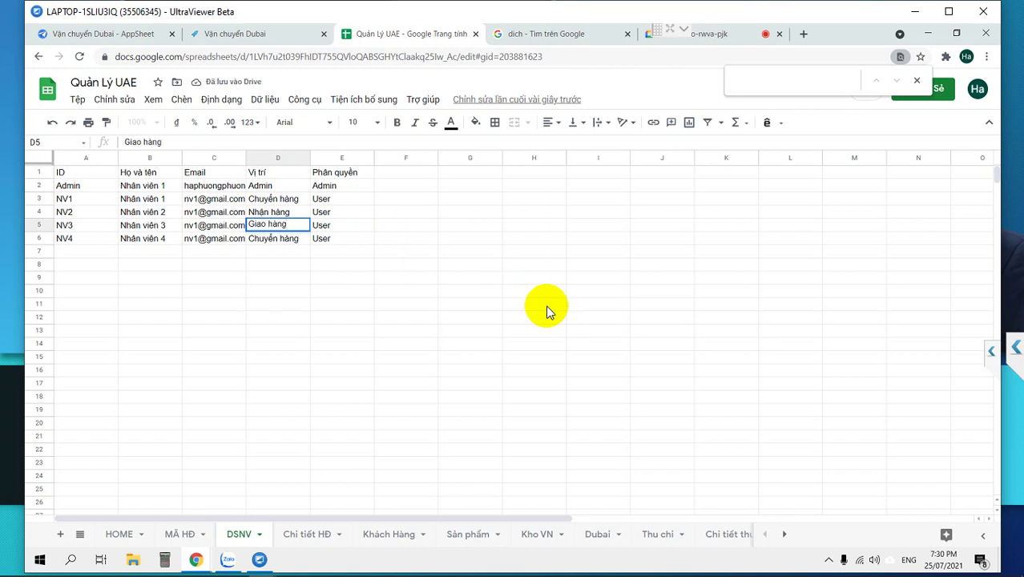
{"action": "key", "text": "Return"}
{"action": "type", "text": "Kế toán"}
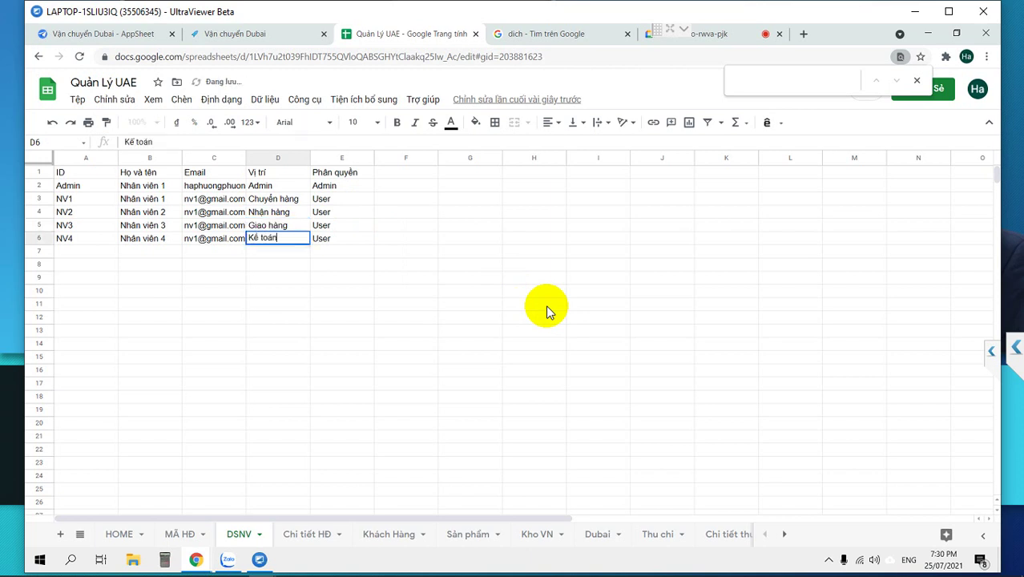
{"action": "key", "text": "Return"}
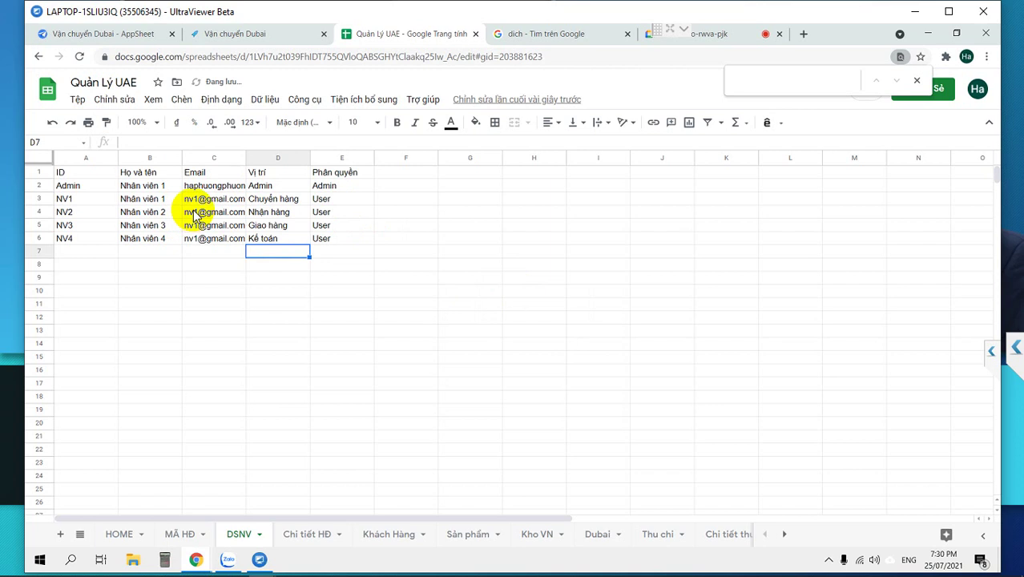
Renumber the copied email addresses for NV2, NV3 and NV4 with 2, 3 and 4.
{"action": "left_click", "coordinate": [199, 211]}
{"action": "left_click", "coordinate": [197, 212]}
{"action": "key", "text": "BackSpace"}
{"action": "type", "text": "2"}
{"action": "key", "text": "Return"}
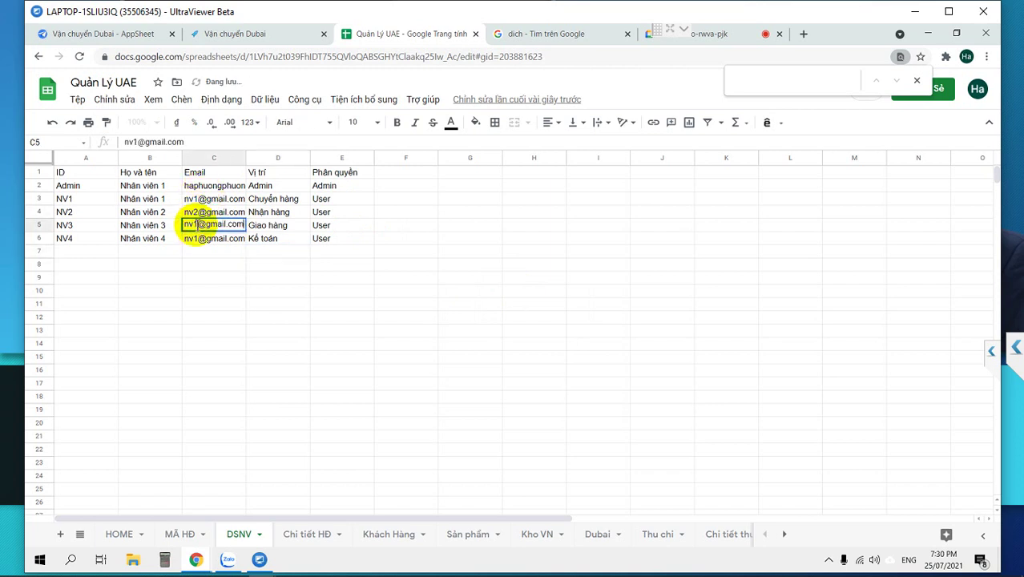
{"action": "double_click", "coordinate": [196, 226]}
{"action": "key", "text": "BackSpace"}
{"action": "type", "text": "3"}
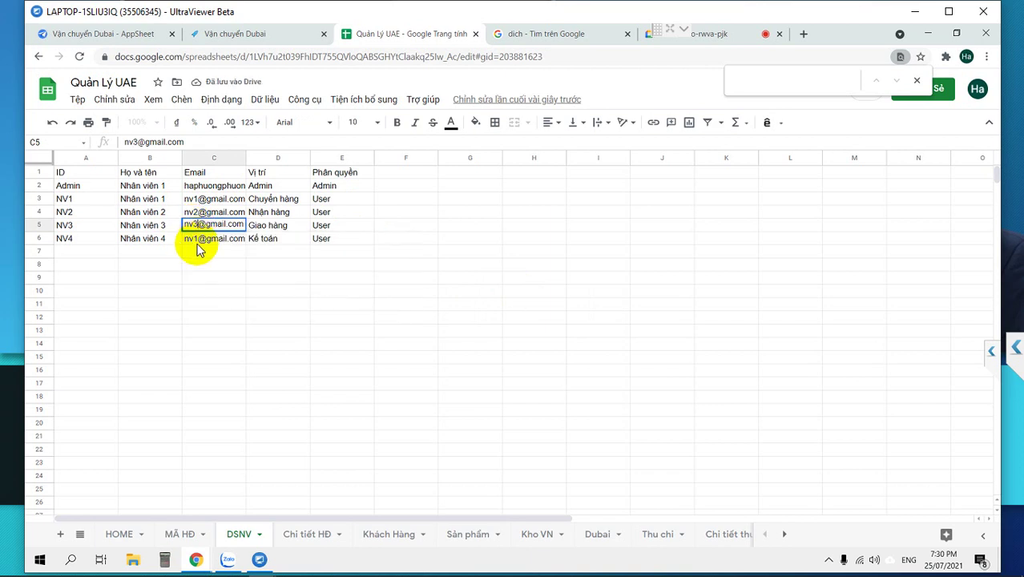
{"action": "key", "text": "Return"}
{"action": "left_click", "coordinate": [193, 241]}
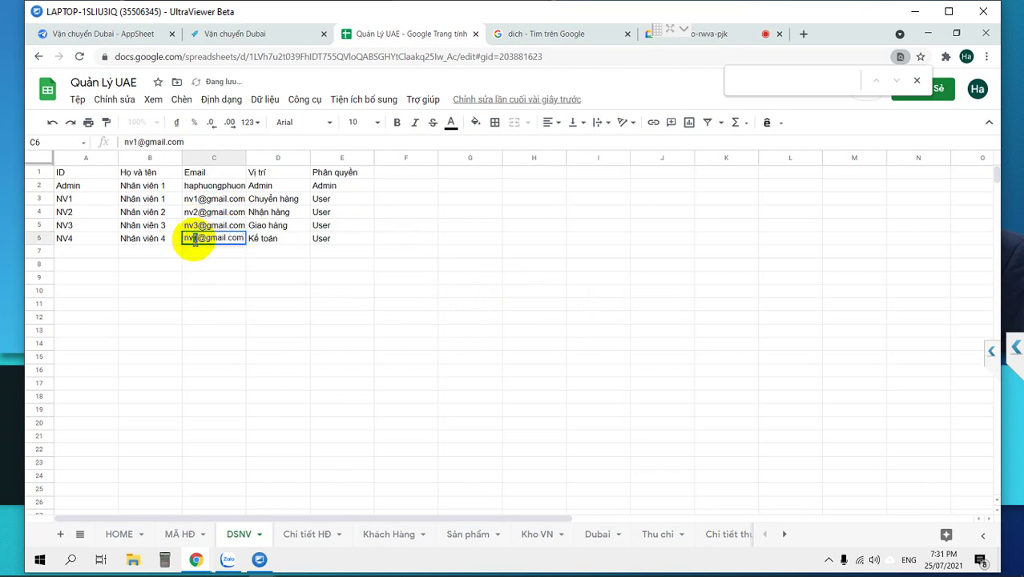
{"action": "key", "text": "BackSpace"}
{"action": "type", "text": "4"}
{"action": "left_click", "coordinate": [174, 278]}
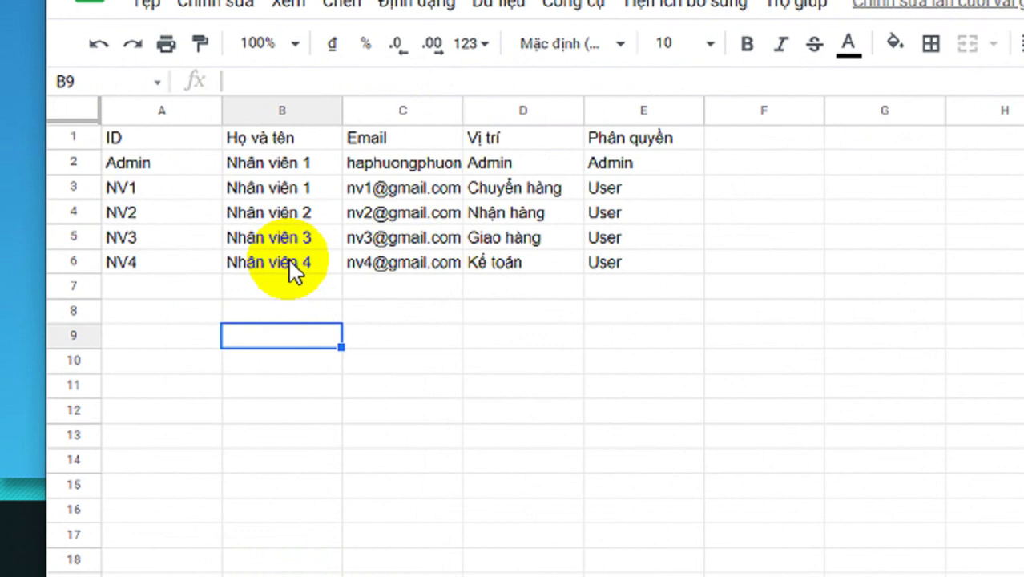
Review the name, ID, permission and position entries in the DSNV sheet.
{"action": "left_click", "coordinate": [276, 189]}
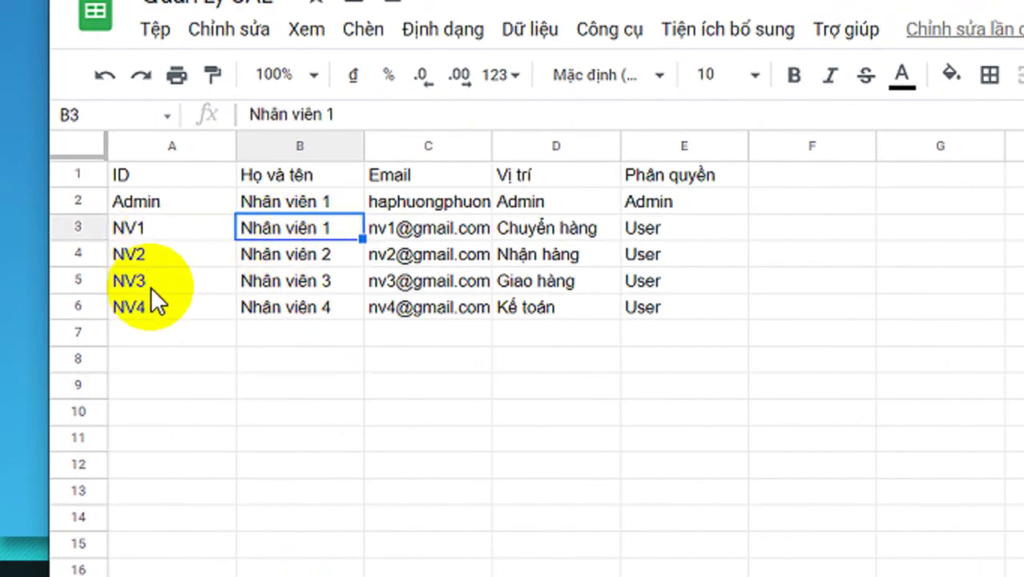
{"action": "left_click", "coordinate": [161, 314]}
{"action": "left_click", "coordinate": [690, 236]}
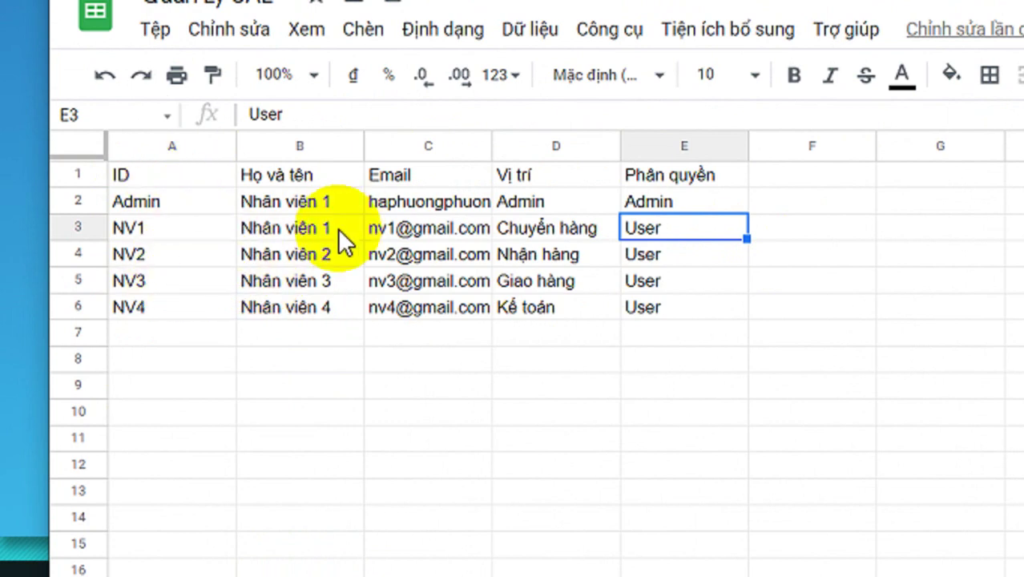
{"action": "left_click", "coordinate": [517, 262]}
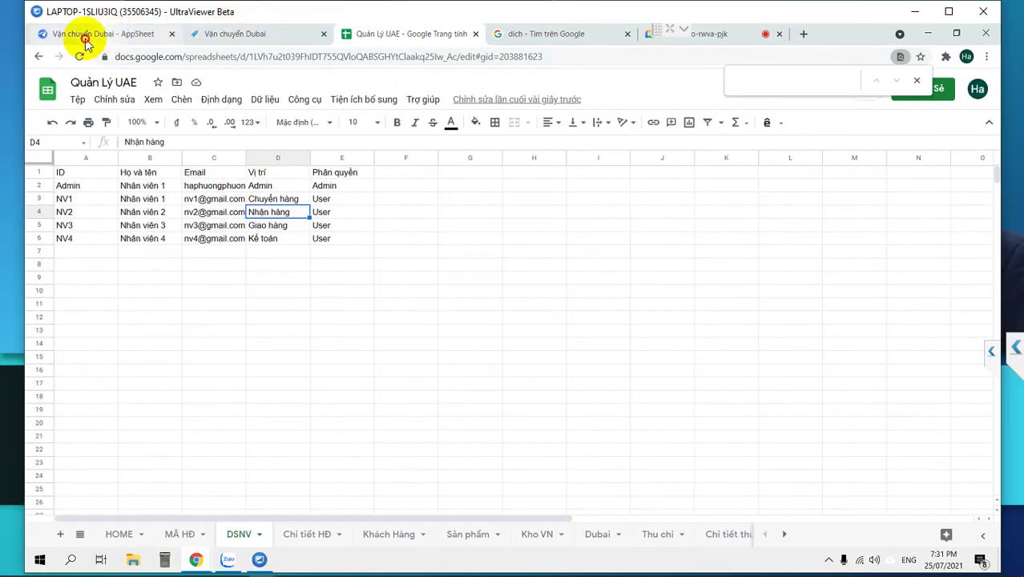
Return to the Vận chuyển Dubai editor, save the app, and enlarge the view.
{"action": "left_click", "coordinate": [85, 39]}
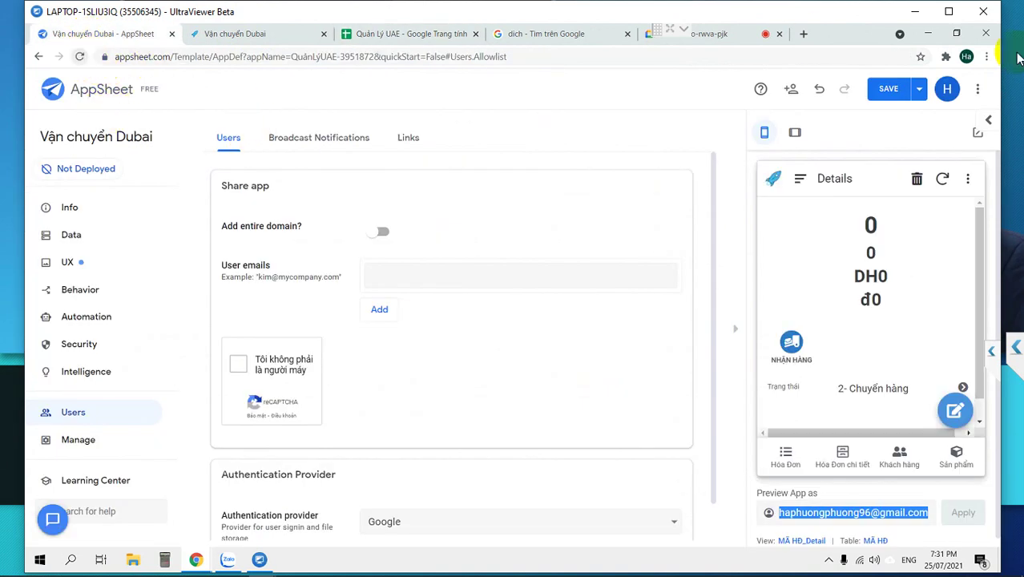
{"action": "left_click", "coordinate": [887, 88]}
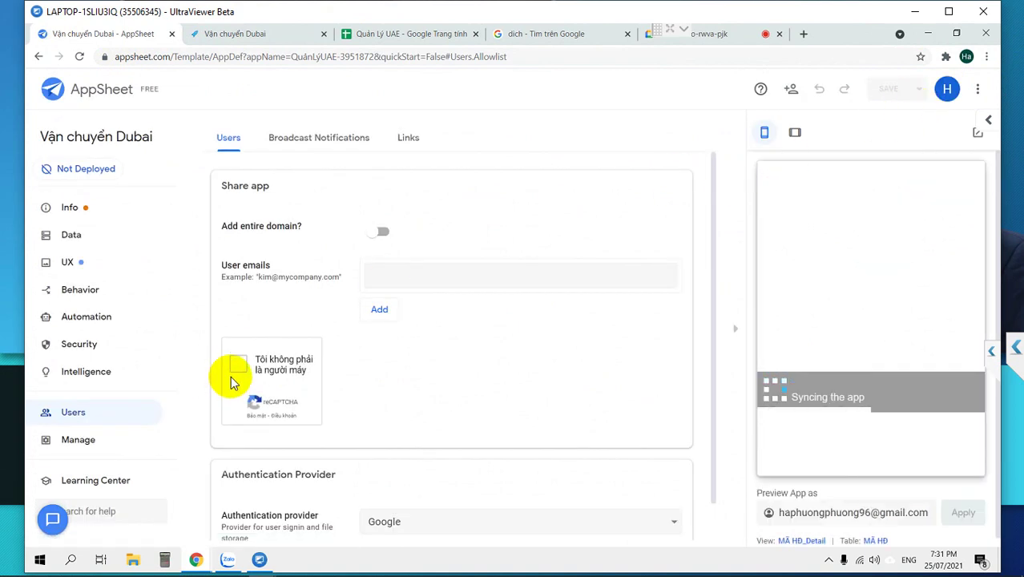
{"action": "key", "text": "ctrl+plus"}
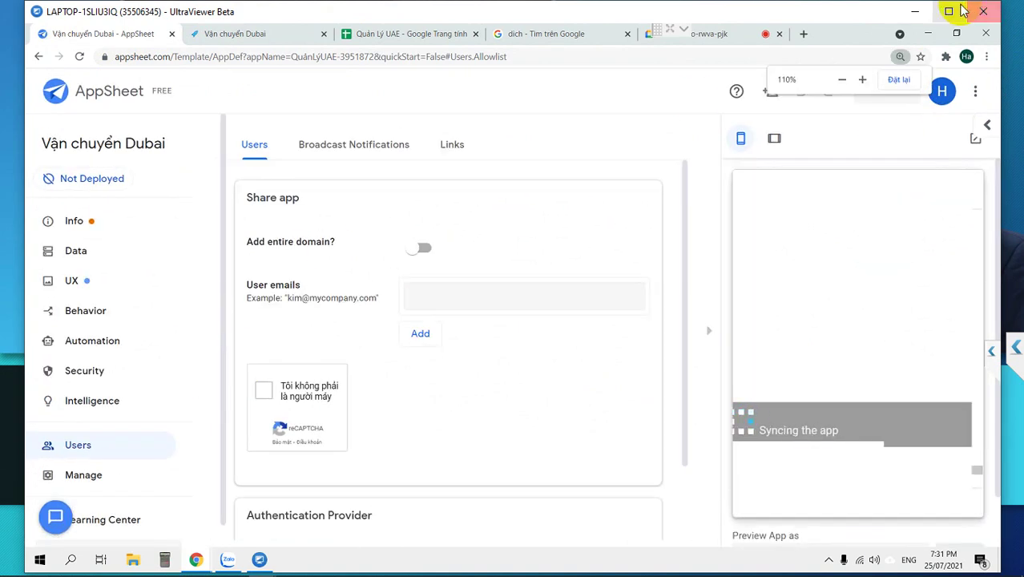
{"action": "left_click", "coordinate": [948, 11]}
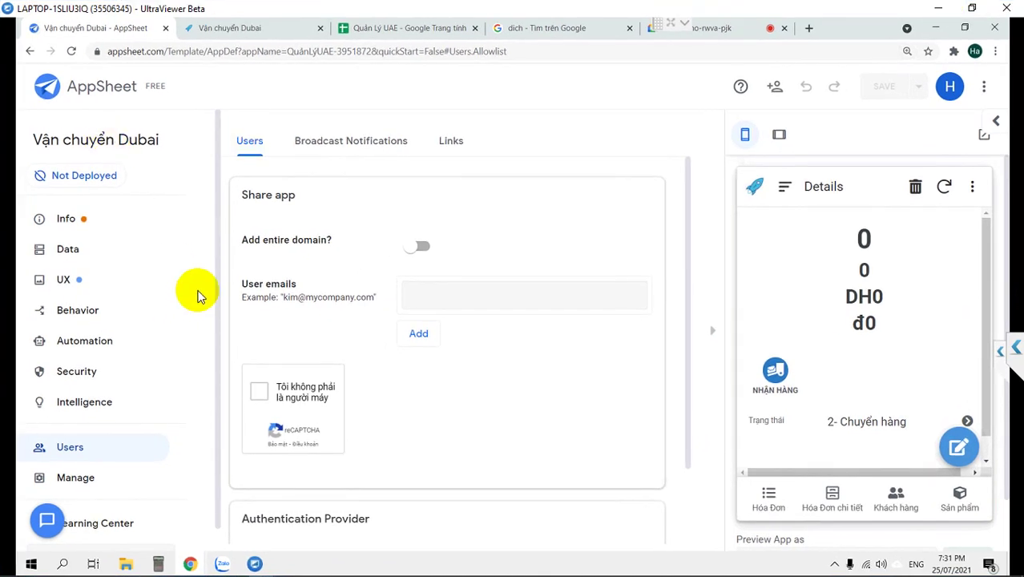
Check the MÃ HĐ table in Data, then begin adding a new table.
{"action": "left_click", "coordinate": [78, 255]}
{"action": "left_click", "coordinate": [583, 370]}
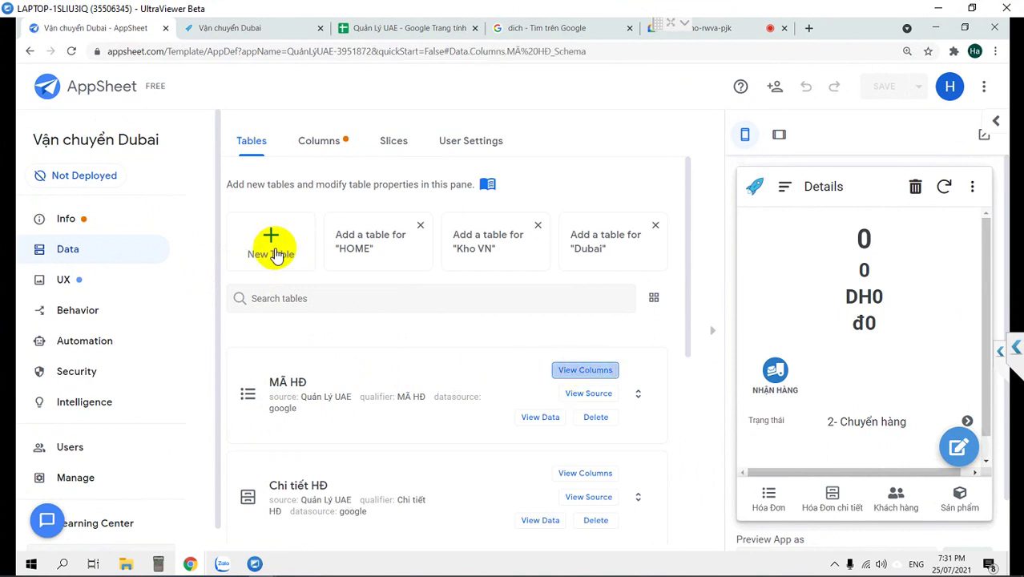
{"action": "left_click", "coordinate": [246, 200]}
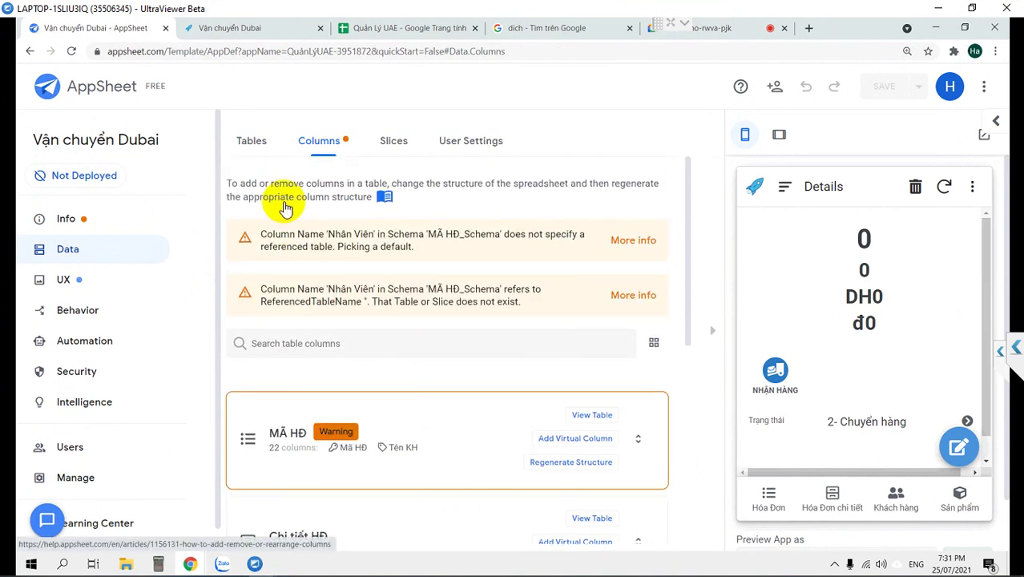
{"action": "left_click", "coordinate": [248, 141]}
{"action": "left_click", "coordinate": [269, 234]}
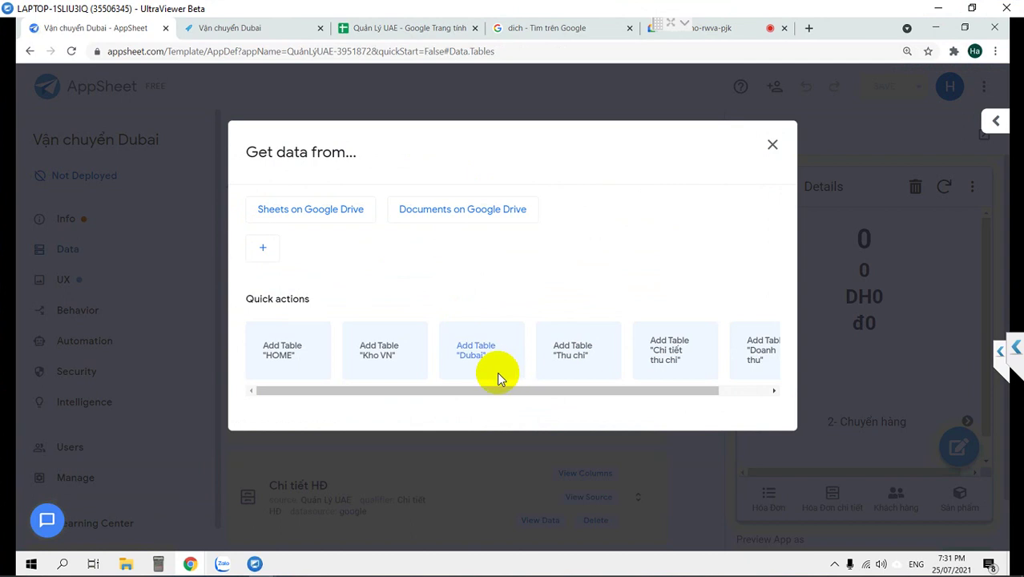
{"action": "left_click_drag", "start_coordinate": [498, 390], "coordinate": [269, 387]}
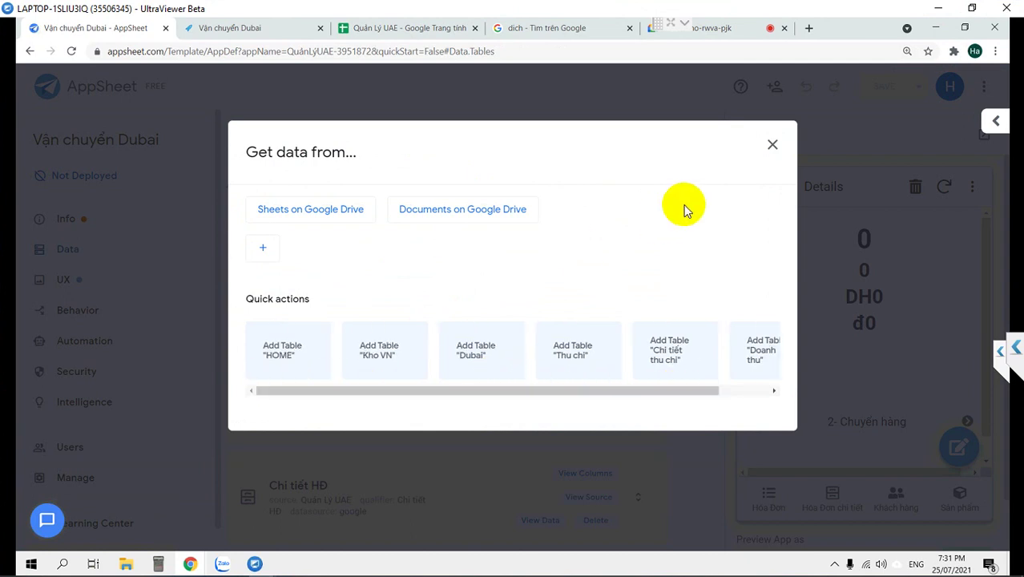
{"action": "left_click", "coordinate": [771, 146]}
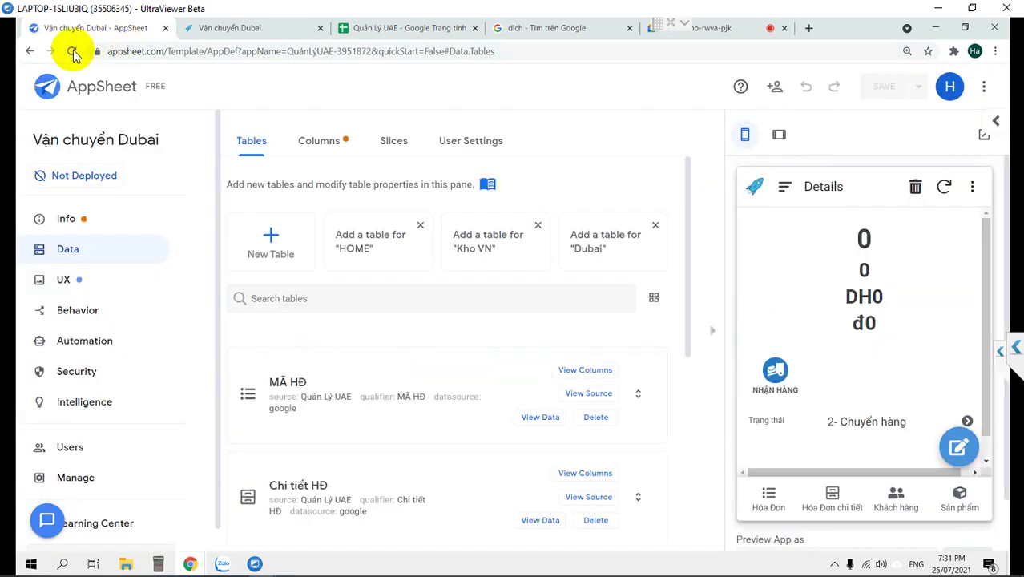
{"action": "left_click", "coordinate": [70, 51]}
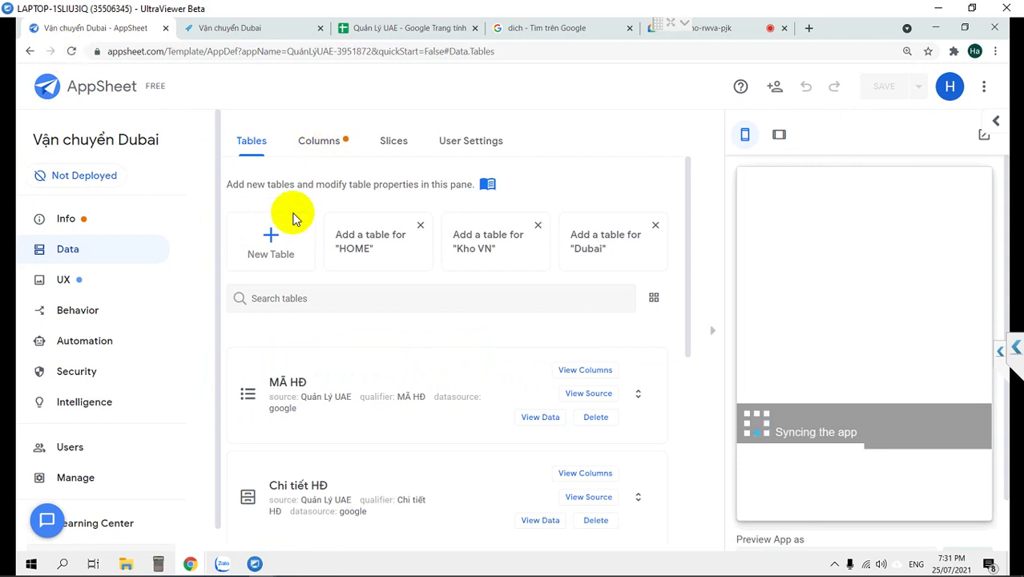
{"action": "left_click", "coordinate": [273, 240]}
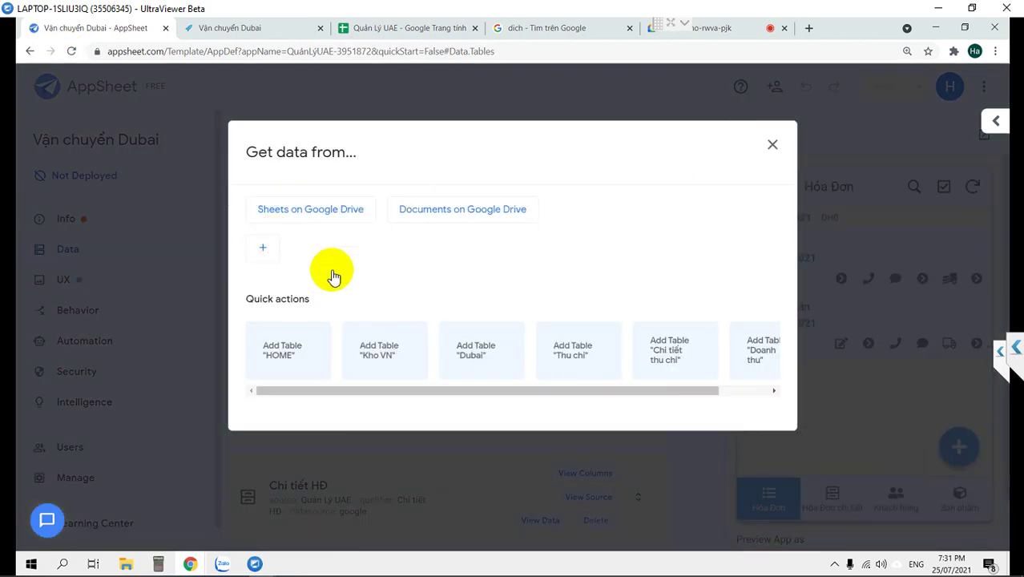
{"action": "left_click_drag", "start_coordinate": [426, 388], "coordinate": [289, 394]}
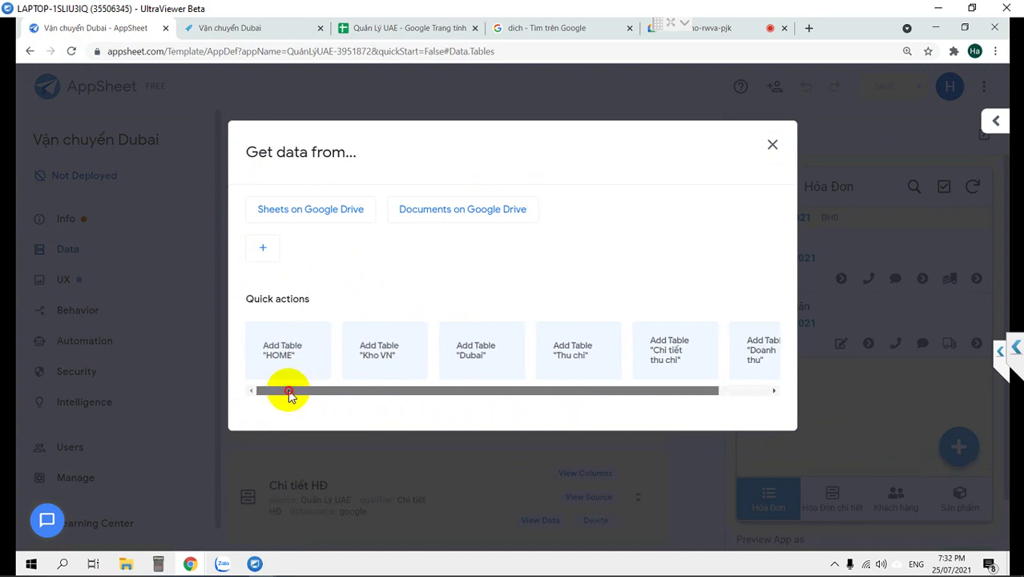
{"action": "left_click", "coordinate": [442, 28]}
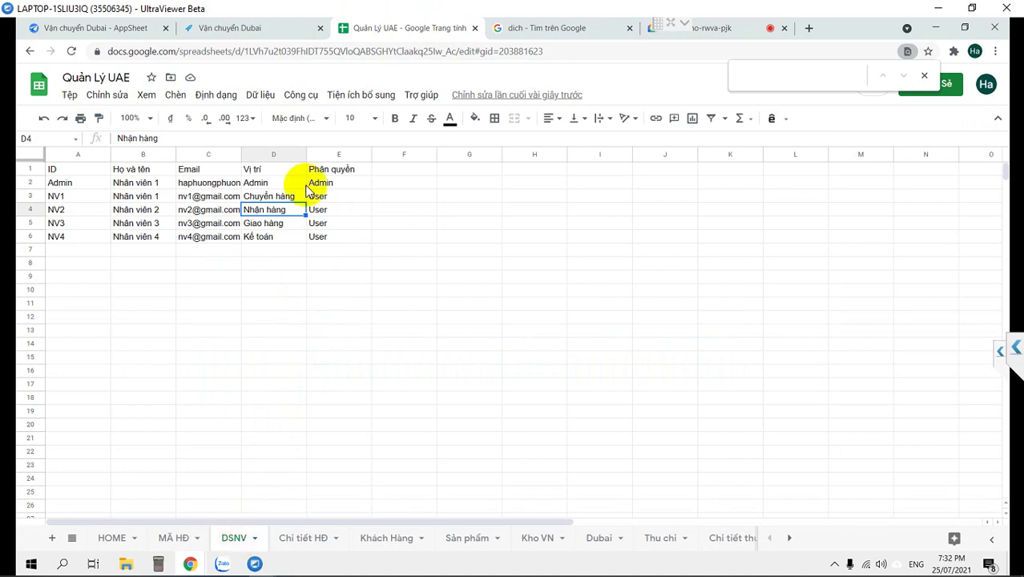
{"action": "left_click", "coordinate": [79, 31]}
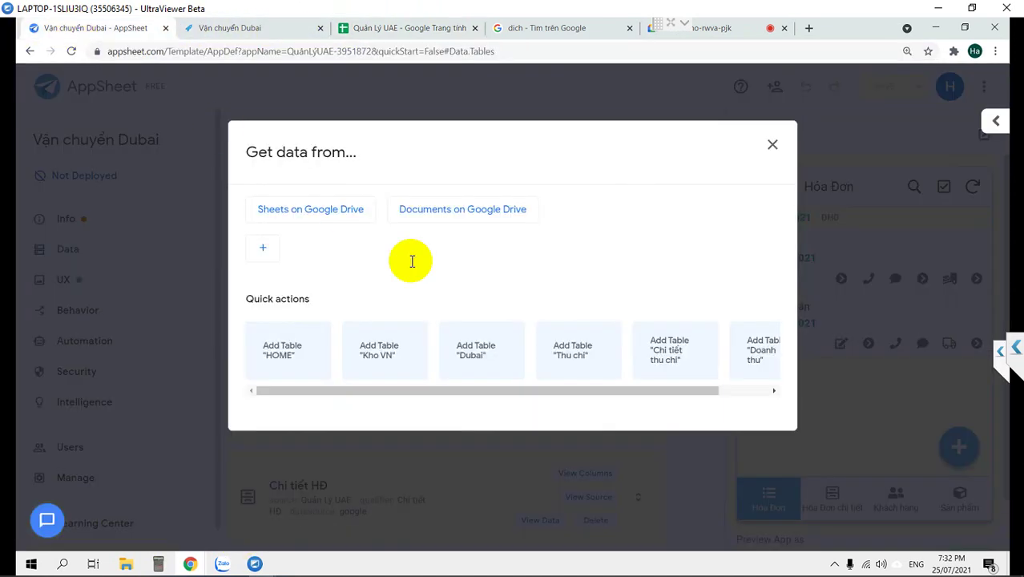
{"action": "left_click_drag", "start_coordinate": [533, 391], "coordinate": [348, 381]}
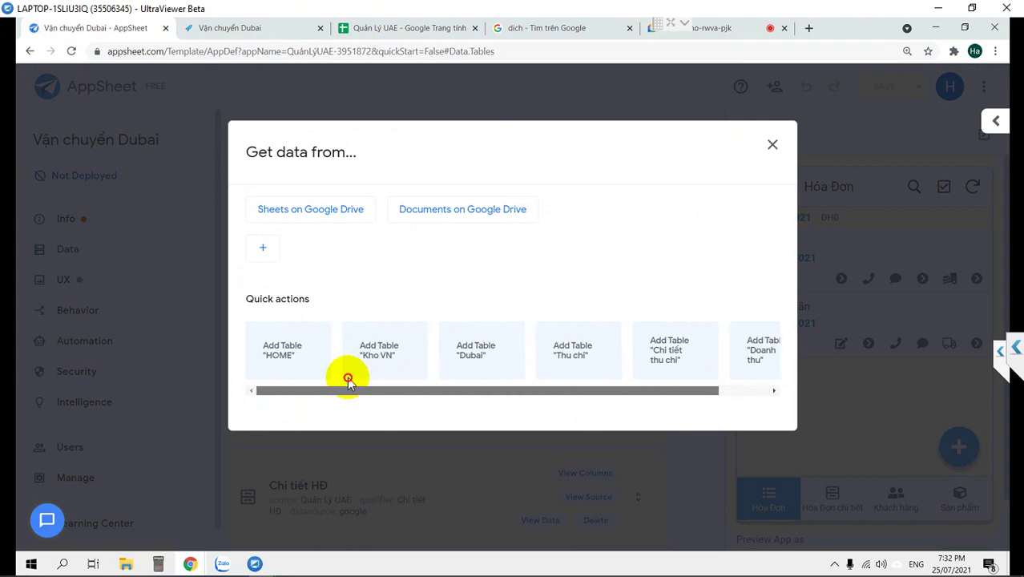
Add the DSNV worksheet from the Quản Lý UAE Google Drive spreadsheet as a new table.
{"action": "left_click", "coordinate": [293, 213]}
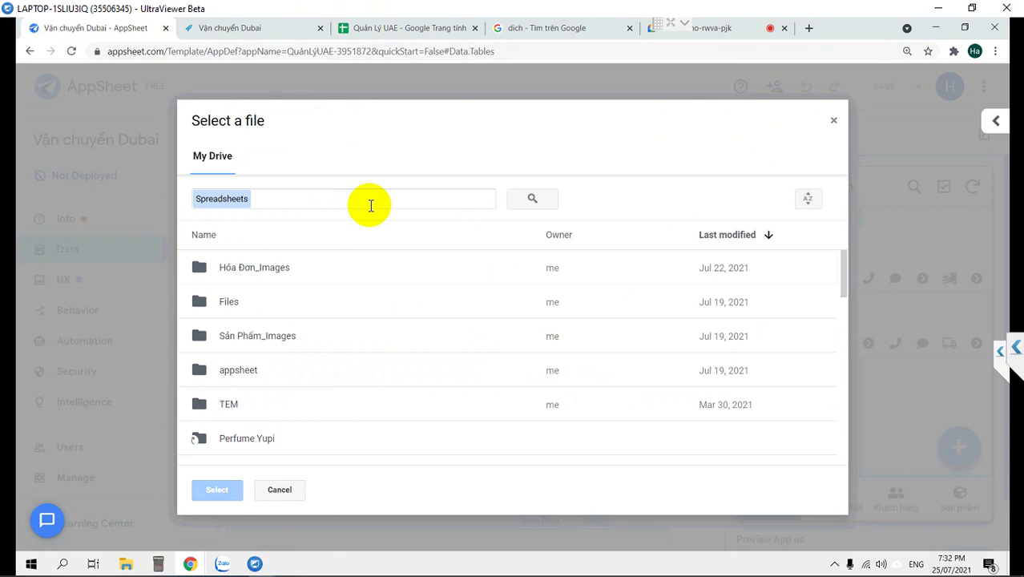
{"action": "scroll", "coordinate": [402, 332], "scroll_direction": "down", "scroll_amount": 5}
{"action": "scroll", "coordinate": [402, 331], "scroll_direction": "up", "scroll_amount": 3}
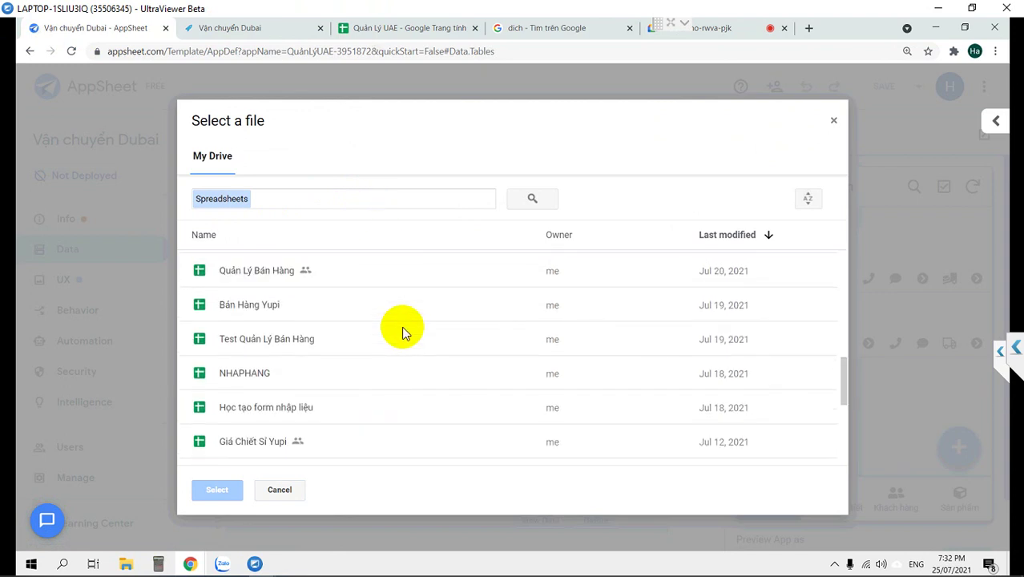
{"action": "scroll", "coordinate": [402, 332], "scroll_direction": "up", "scroll_amount": 2}
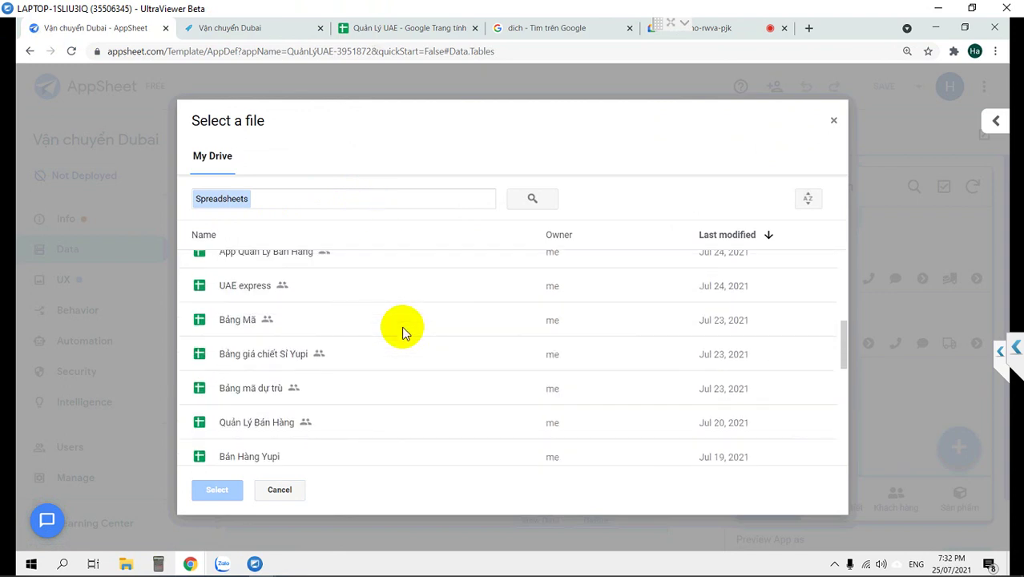
{"action": "scroll", "coordinate": [237, 282], "scroll_direction": "up", "scroll_amount": 2}
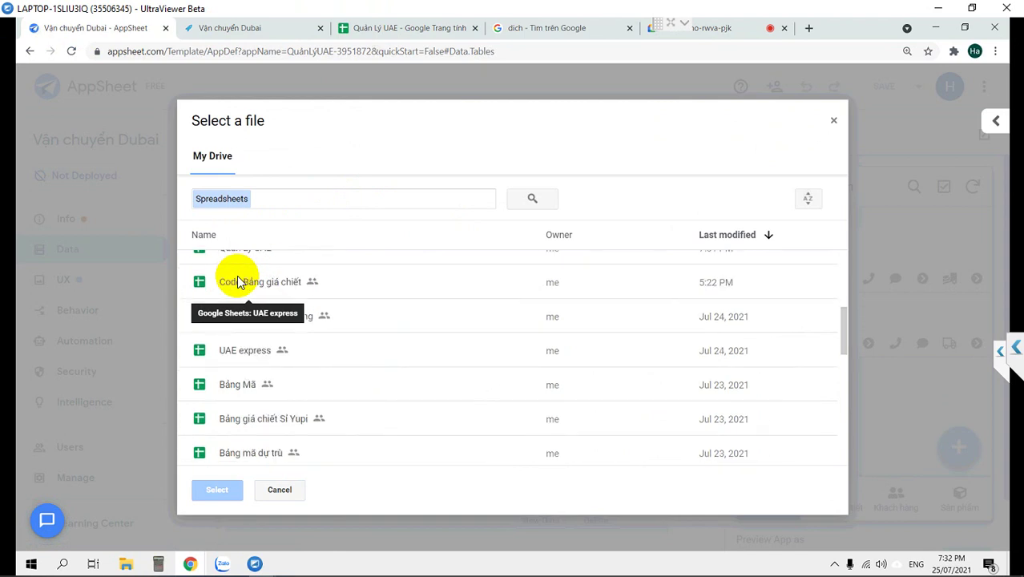
{"action": "scroll", "coordinate": [320, 314], "scroll_direction": "up", "scroll_amount": 2}
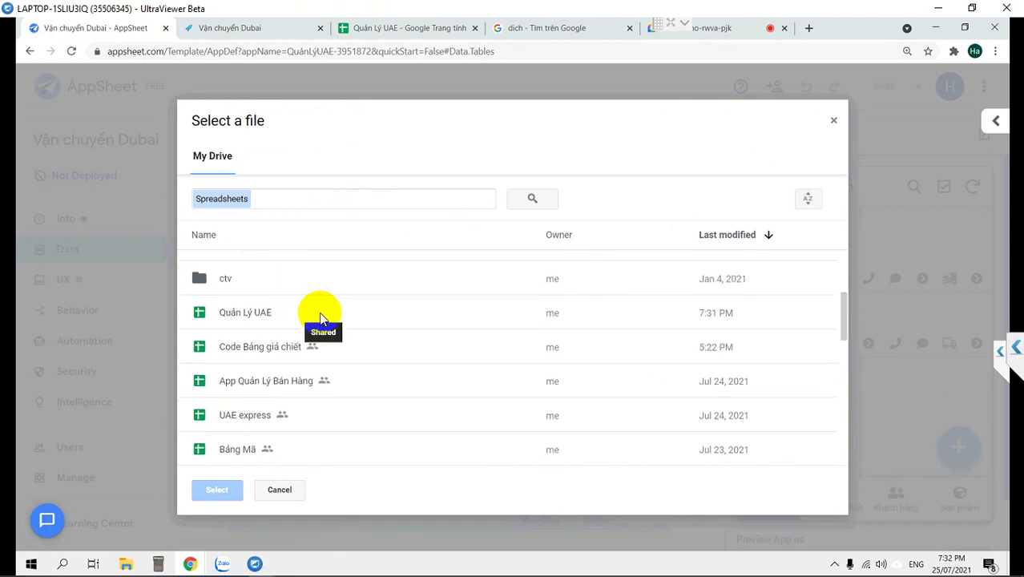
{"action": "left_click", "coordinate": [255, 319]}
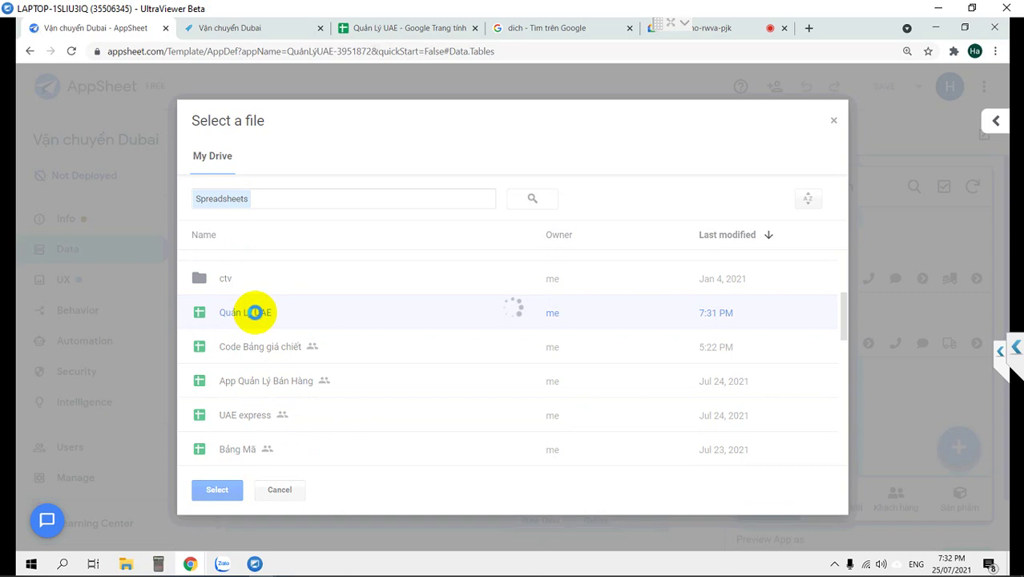
{"action": "double_click", "coordinate": [256, 312]}
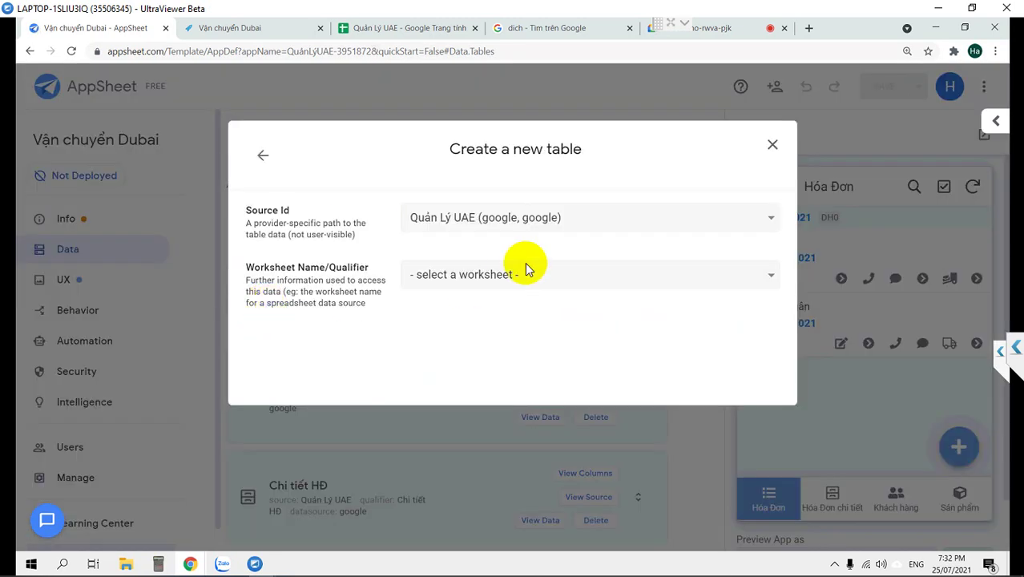
{"action": "left_click", "coordinate": [514, 276]}
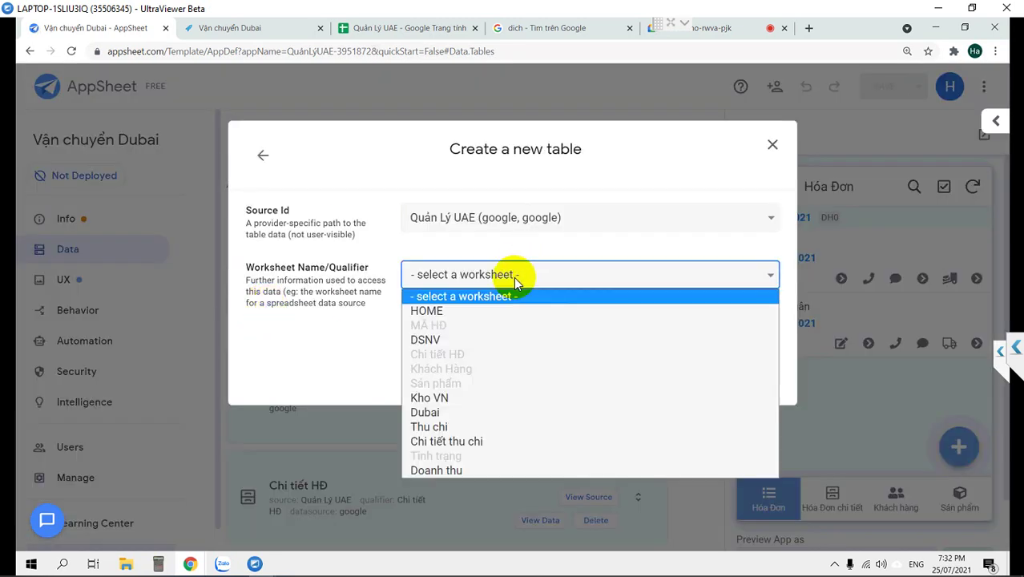
{"action": "left_click", "coordinate": [491, 340]}
{"action": "left_click", "coordinate": [726, 401]}
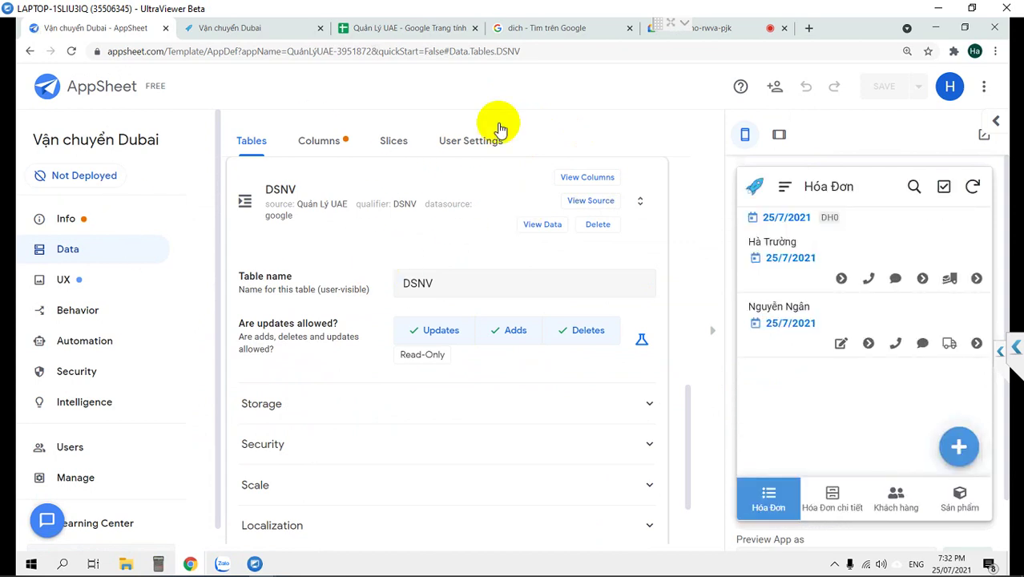
Open the DSNV table's columns and collapse the preview to widen the grid.
{"action": "left_click", "coordinate": [587, 177]}
{"action": "scroll", "coordinate": [479, 281], "scroll_direction": "down", "scroll_amount": 1}
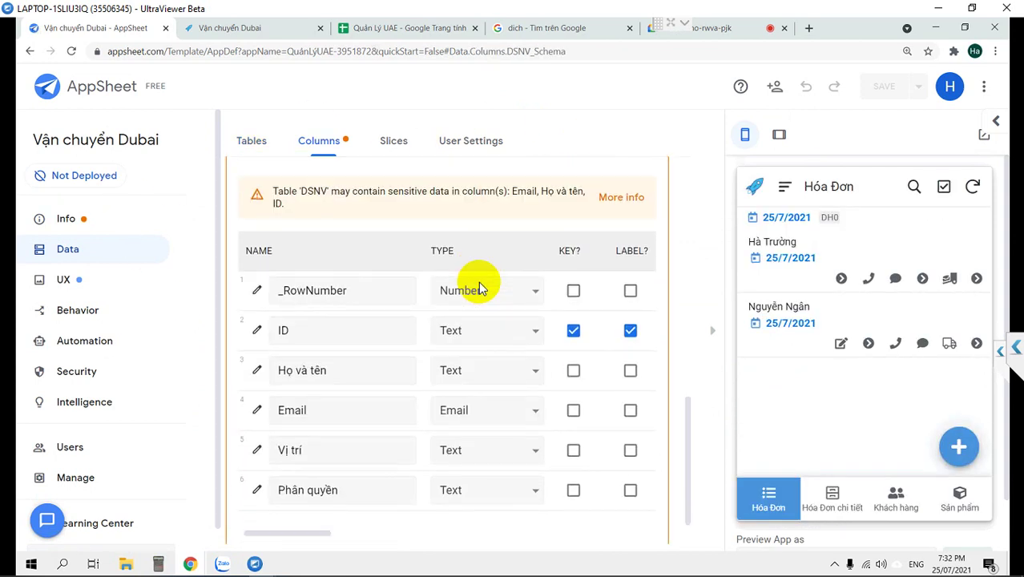
{"action": "scroll", "coordinate": [478, 289], "scroll_direction": "down", "scroll_amount": 1}
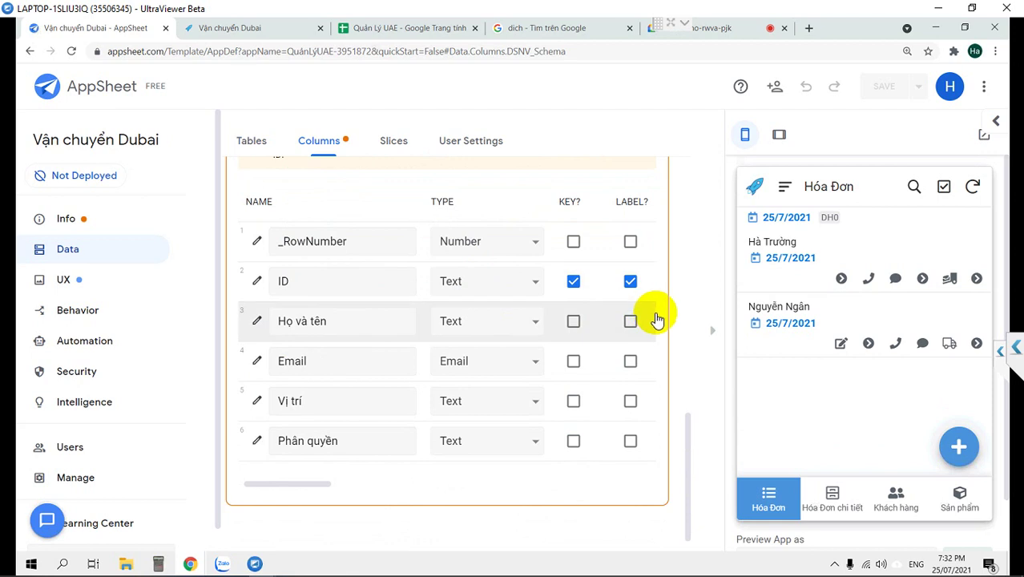
{"action": "left_click", "coordinate": [712, 336]}
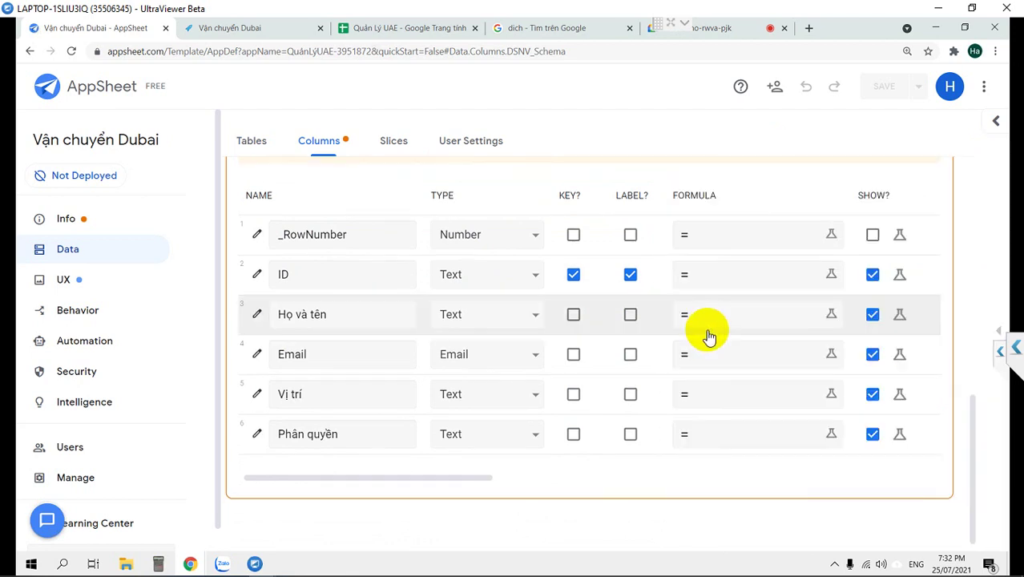
{"action": "left_click_drag", "start_coordinate": [411, 476], "coordinate": [277, 477]}
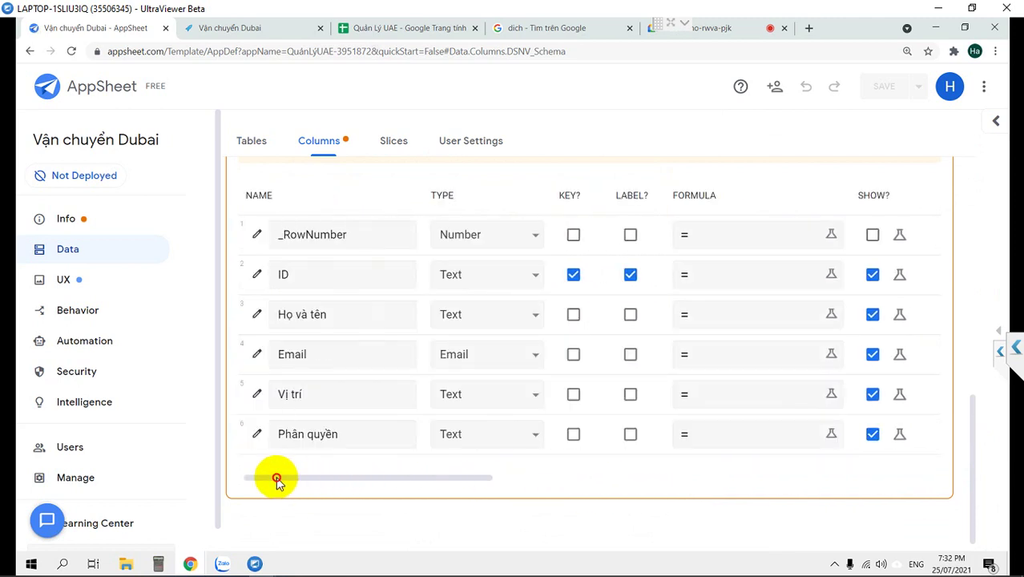
Change the Vị trí column's type and set the Phần quyền column type to Enum.
{"action": "left_click", "coordinate": [464, 394]}
{"action": "left_click", "coordinate": [465, 396]}
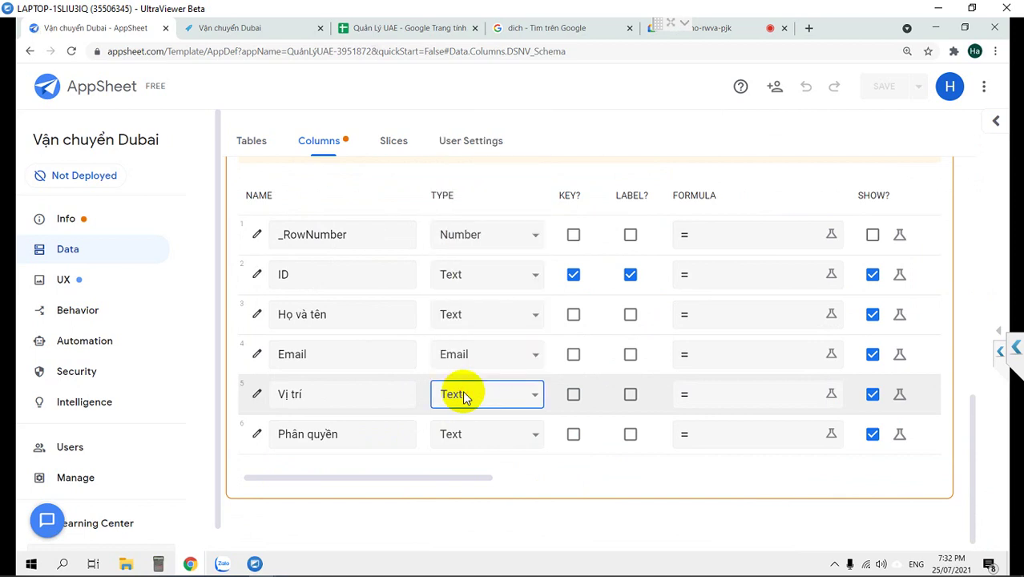
{"action": "key", "text": "e"}
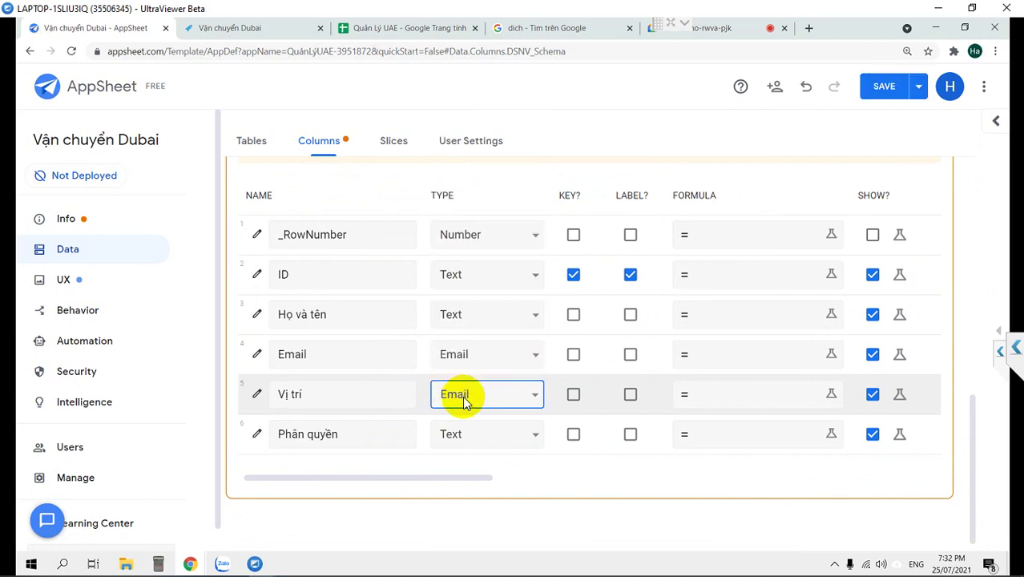
{"action": "left_click", "coordinate": [465, 396]}
{"action": "left_click", "coordinate": [463, 440]}
{"action": "left_click", "coordinate": [464, 442]}
{"action": "key", "text": "e"}
{"action": "left_click", "coordinate": [463, 442]}
{"action": "key", "text": "e"}
{"action": "left_click", "coordinate": [464, 442]}
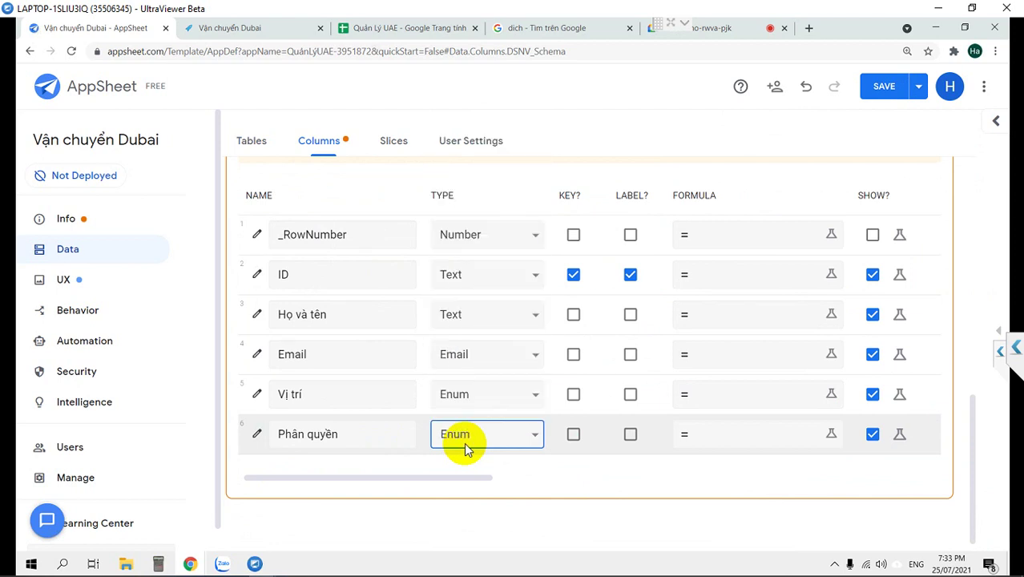
{"action": "left_click", "coordinate": [330, 479]}
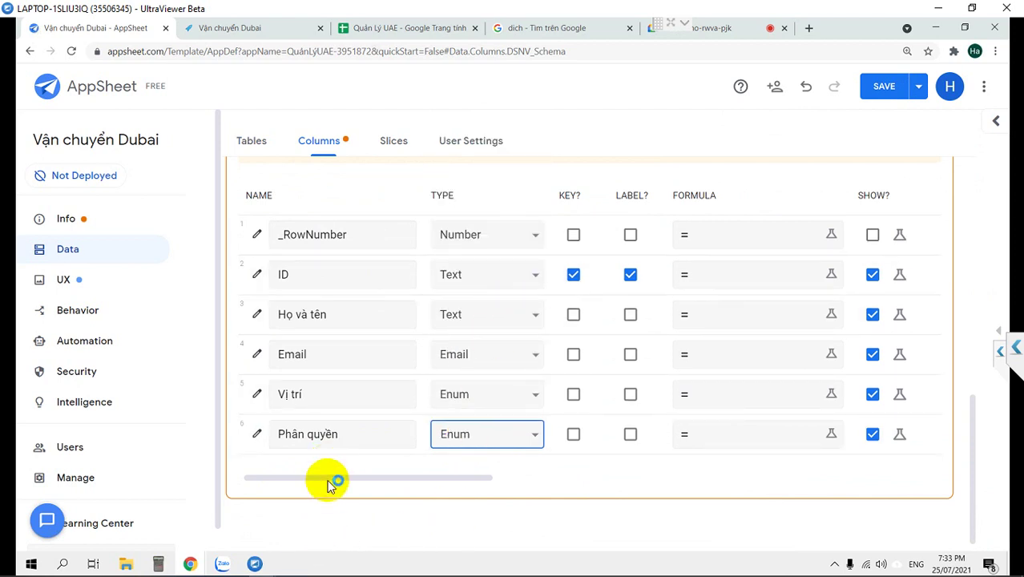
{"action": "left_click_drag", "start_coordinate": [331, 479], "coordinate": [597, 475]}
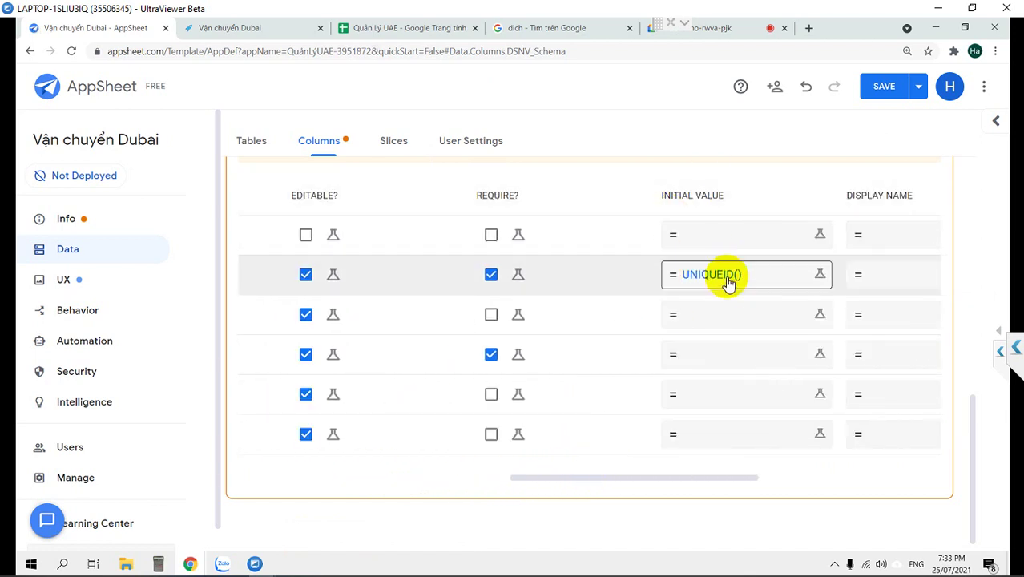
Save the DSNV column changes and return to the tables list.
{"action": "left_click", "coordinate": [884, 88]}
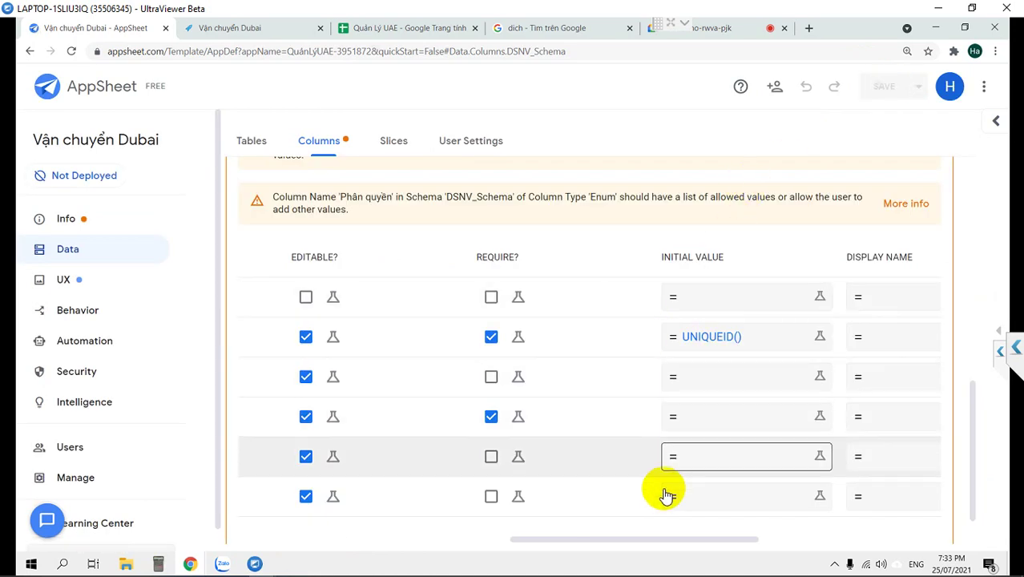
{"action": "left_click_drag", "start_coordinate": [551, 544], "coordinate": [286, 542]}
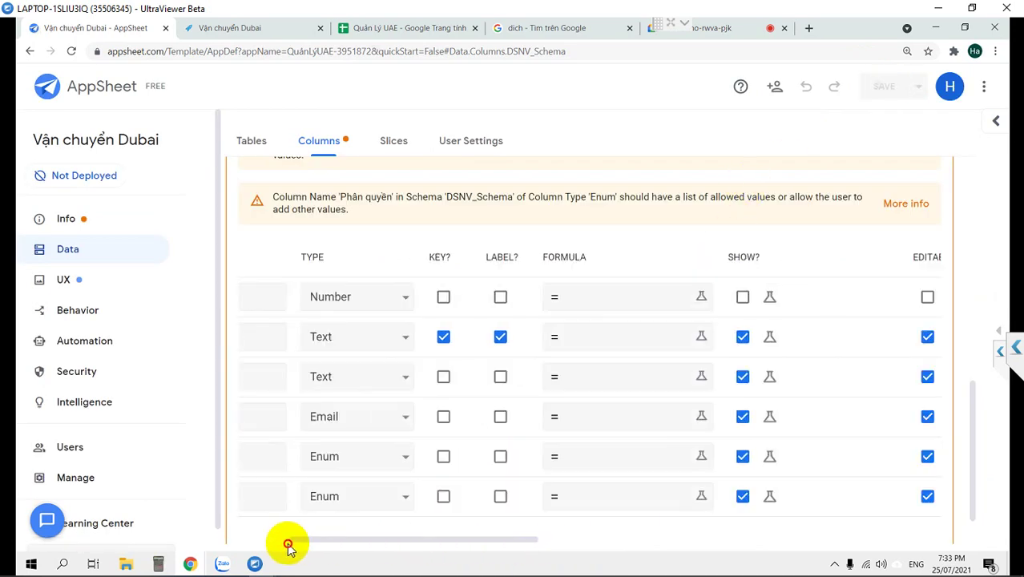
{"action": "left_click", "coordinate": [252, 142]}
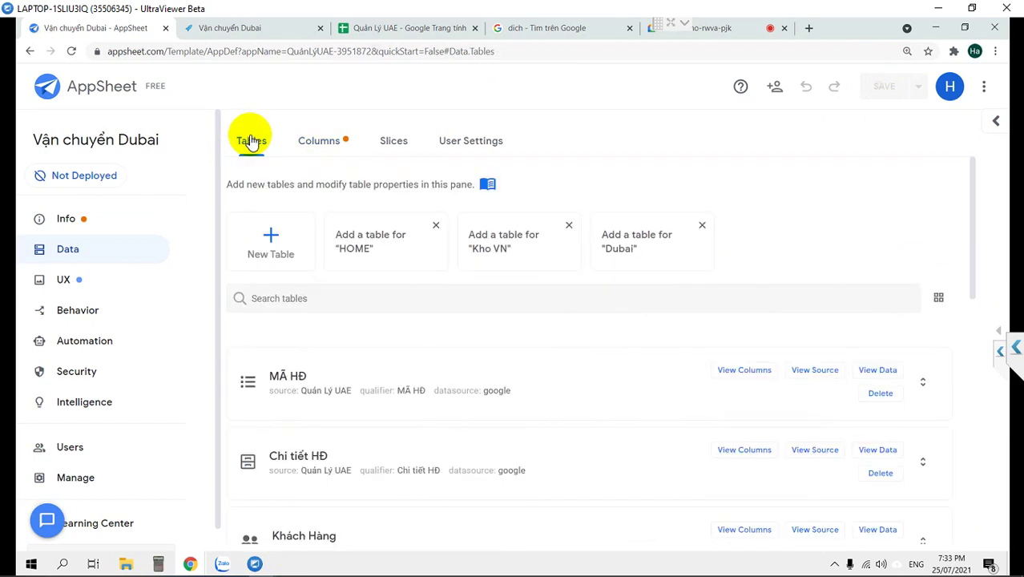
In the MÃ HĐ columns, point the Nhân Viên column's source table at DSNV.
{"action": "scroll", "coordinate": [279, 393], "scroll_direction": "down", "scroll_amount": 2}
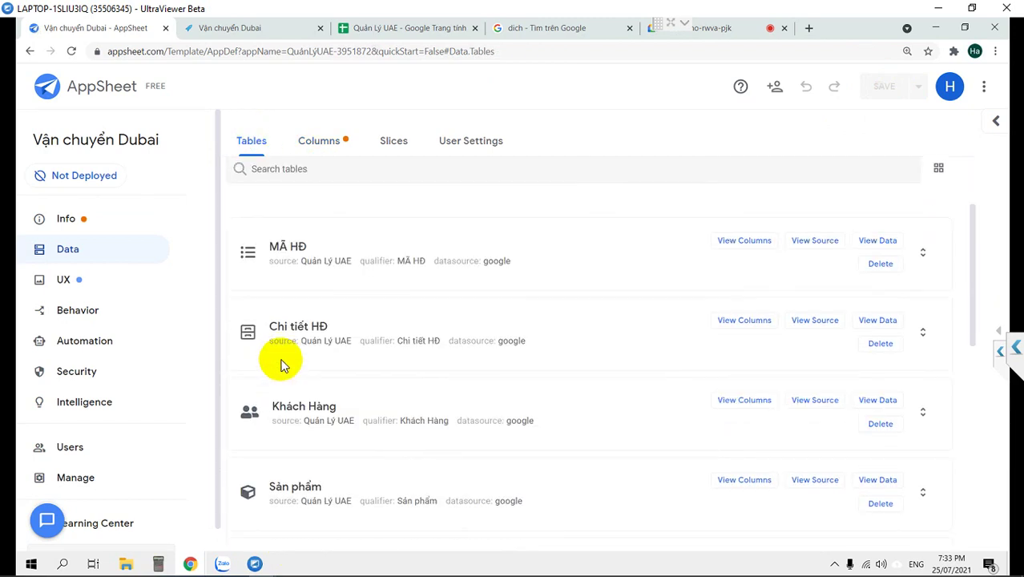
{"action": "left_click", "coordinate": [298, 252]}
{"action": "left_click", "coordinate": [763, 183]}
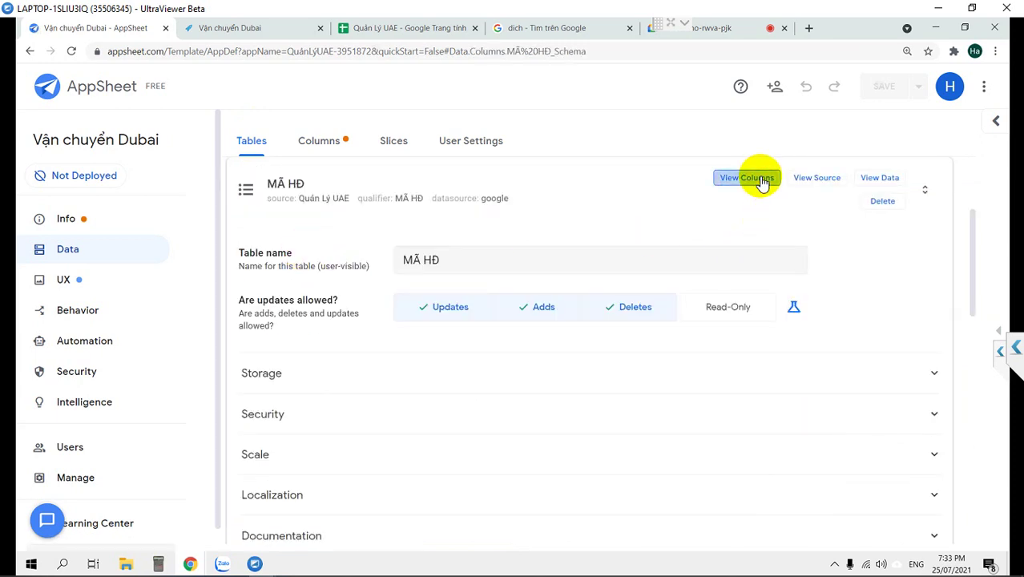
{"action": "scroll", "coordinate": [327, 393], "scroll_direction": "down", "scroll_amount": 3}
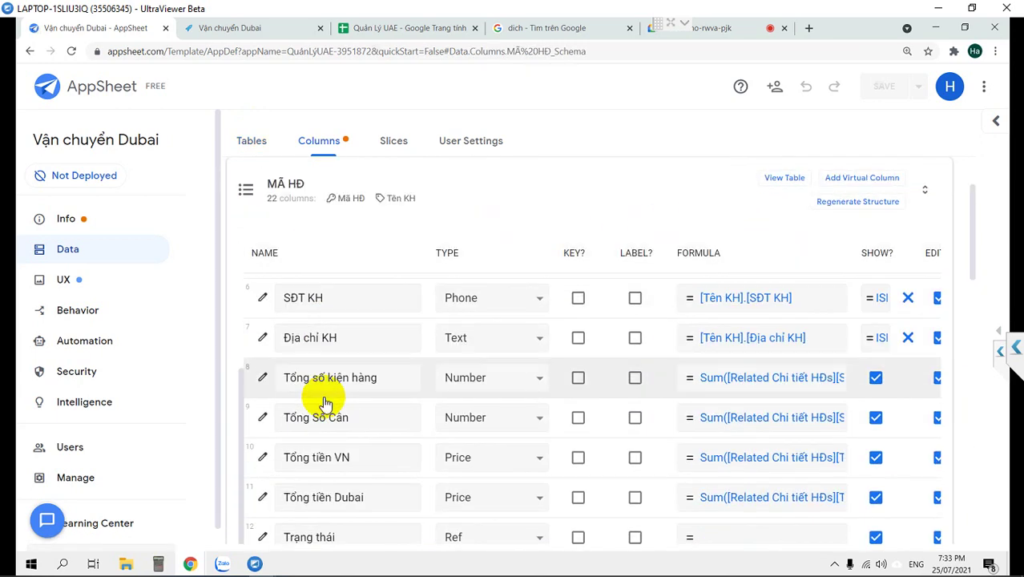
{"action": "scroll", "coordinate": [325, 397], "scroll_direction": "down", "scroll_amount": 3}
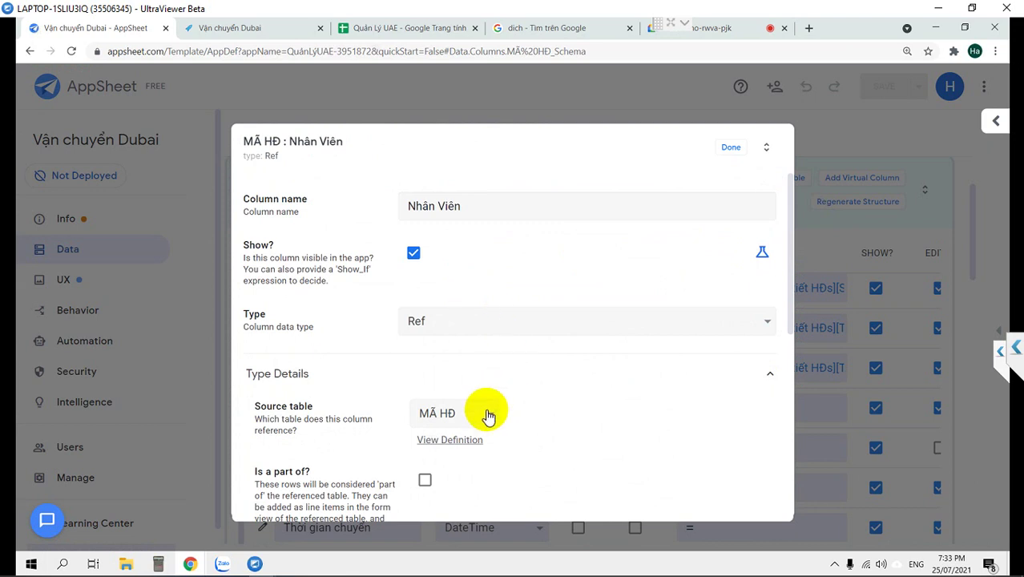
{"action": "left_click", "coordinate": [478, 422]}
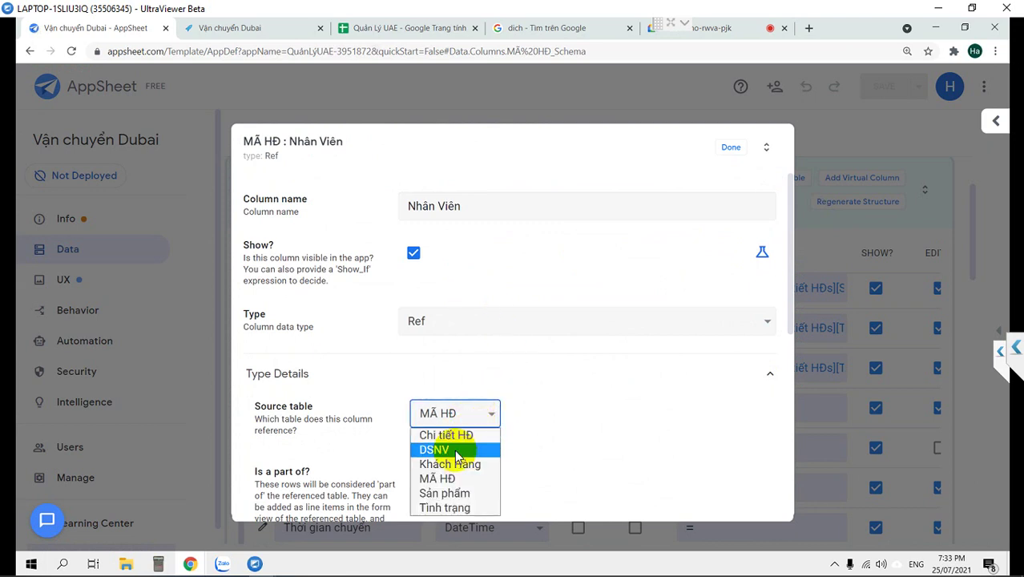
{"action": "left_click", "coordinate": [479, 447]}
{"action": "left_click", "coordinate": [733, 153]}
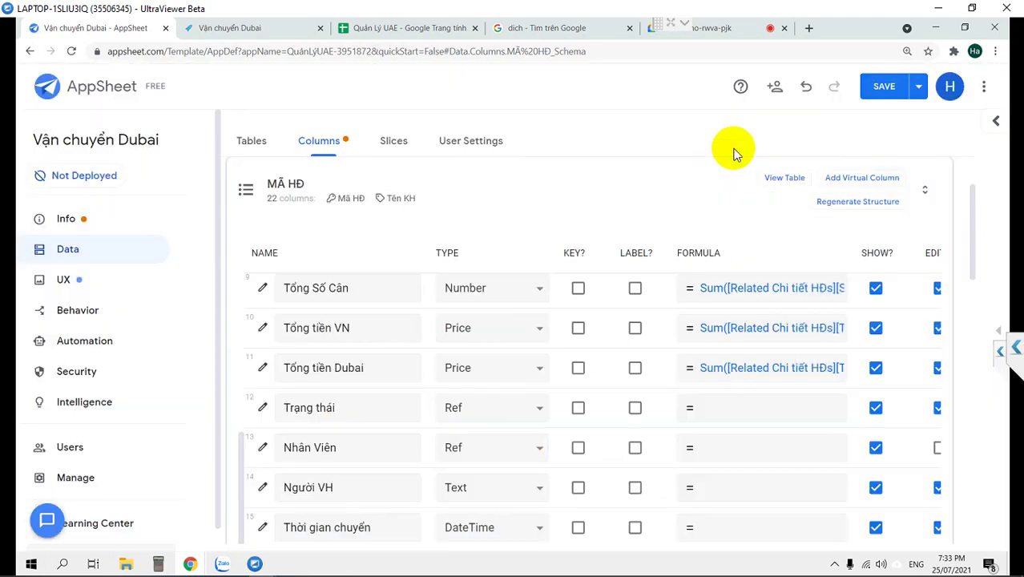
Make Người nhập a Ref column referencing the DSNV table.
{"action": "scroll", "coordinate": [307, 422], "scroll_direction": "down", "scroll_amount": 1}
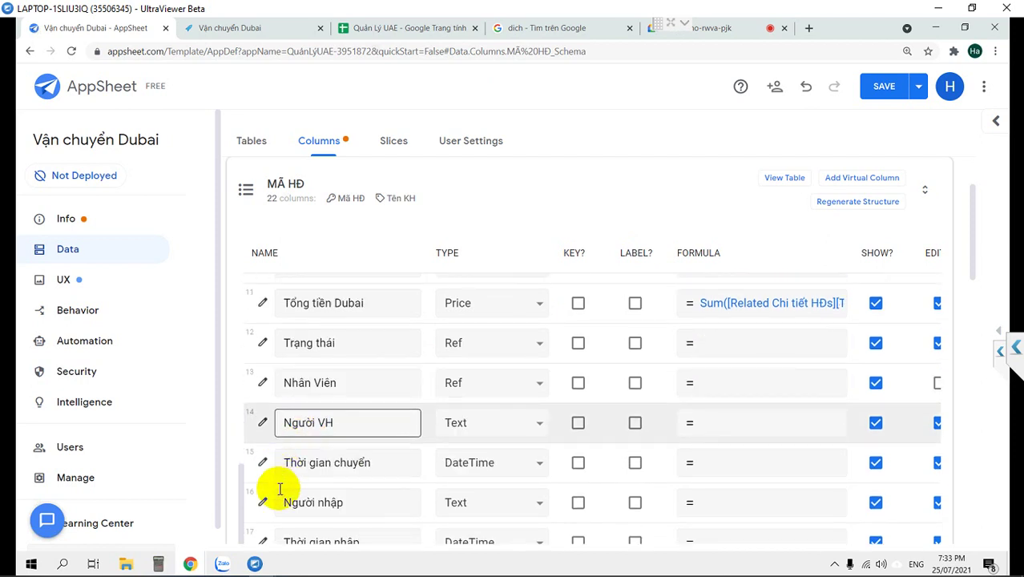
{"action": "left_click", "coordinate": [500, 504]}
{"action": "key", "text": "r"}
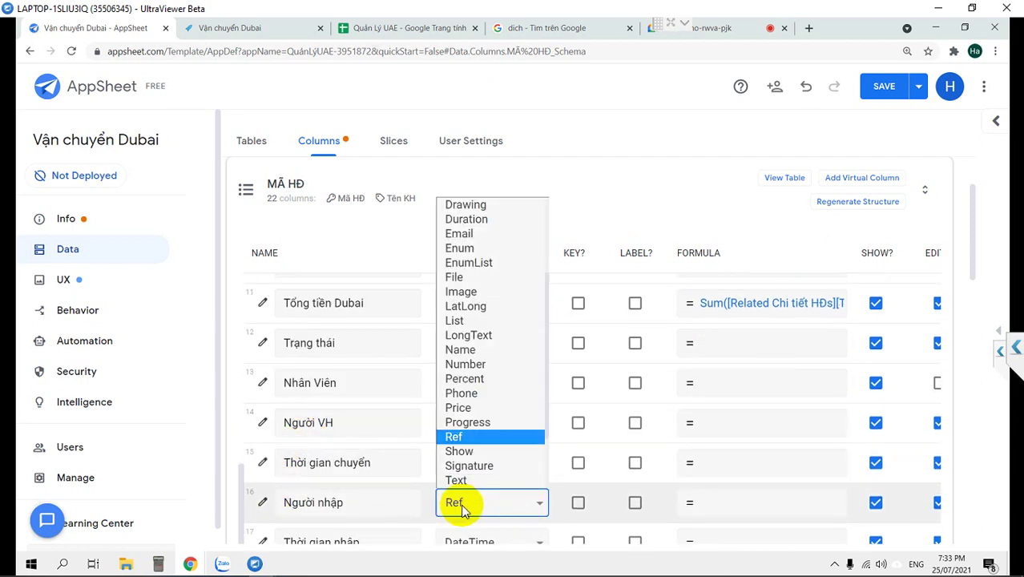
{"action": "left_click", "coordinate": [264, 502]}
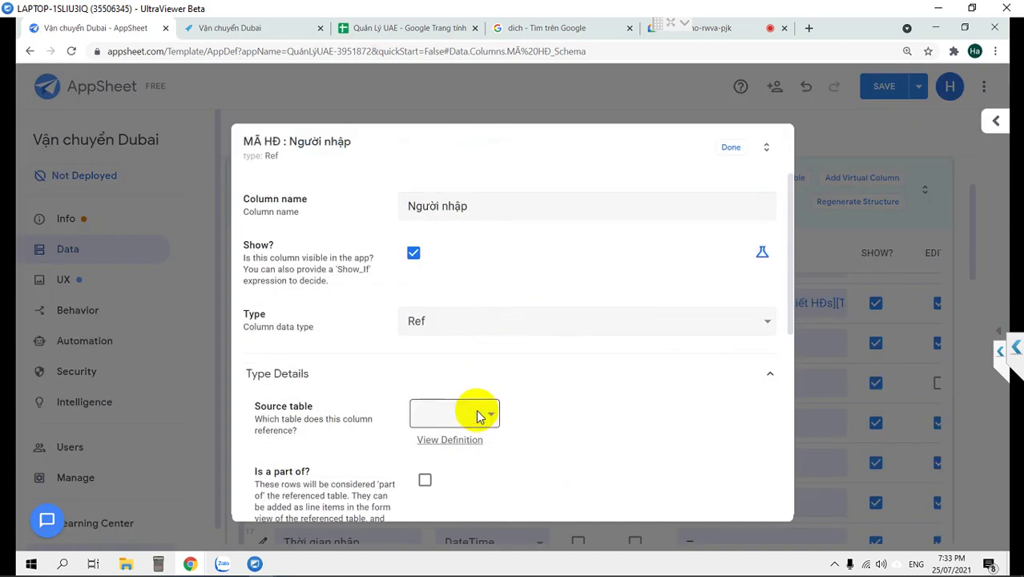
{"action": "left_click", "coordinate": [477, 416]}
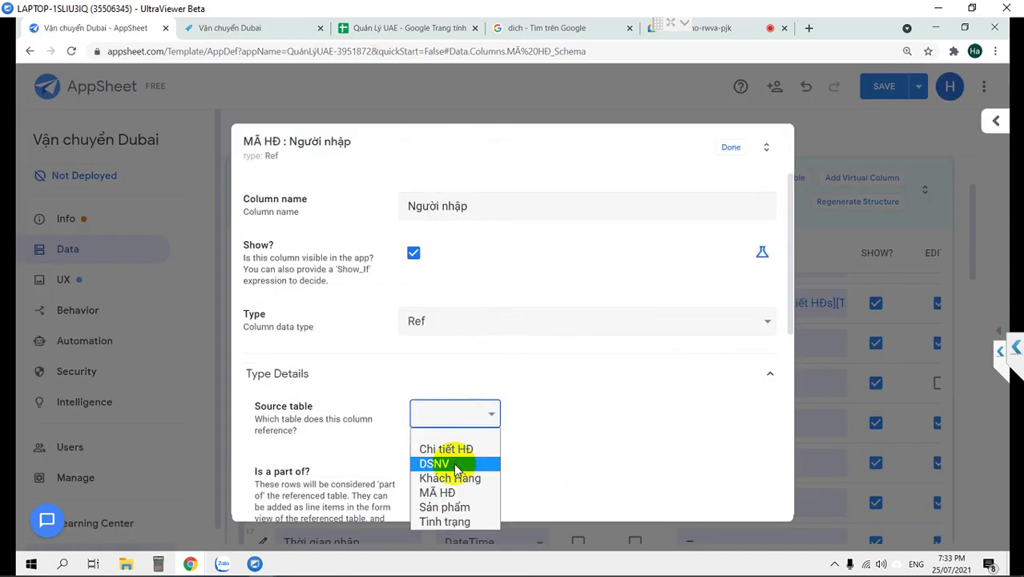
{"action": "left_click", "coordinate": [453, 463]}
{"action": "left_click", "coordinate": [732, 152]}
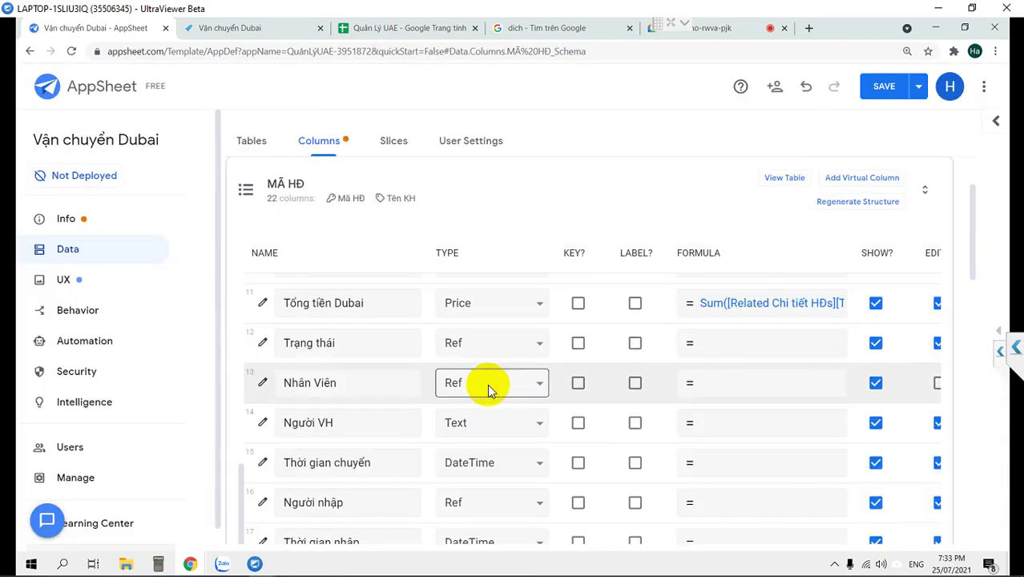
Make Người VH a Ref column referencing the DSNV table.
{"action": "scroll", "coordinate": [487, 384], "scroll_direction": "down", "scroll_amount": 1}
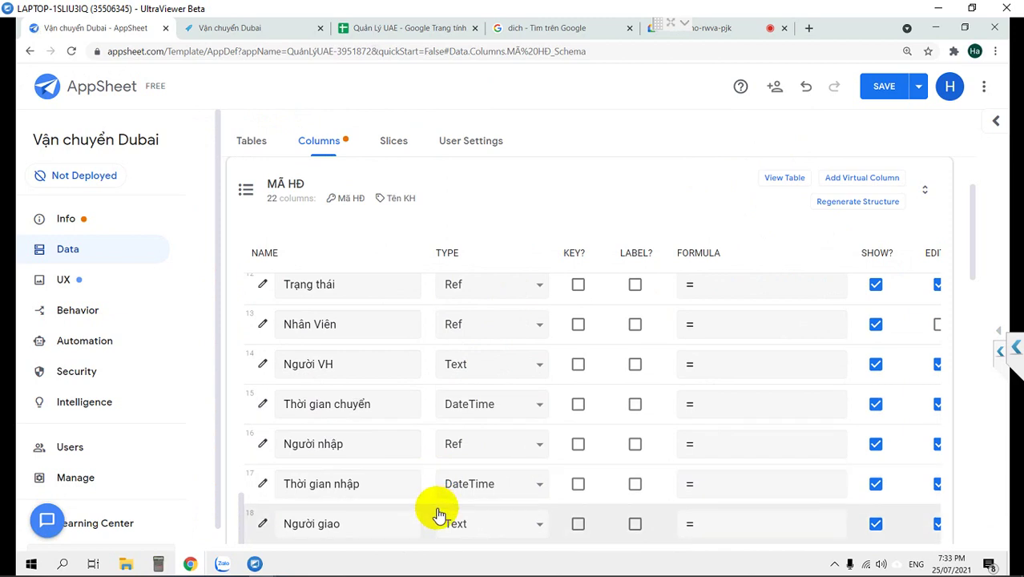
{"action": "left_click", "coordinate": [468, 524]}
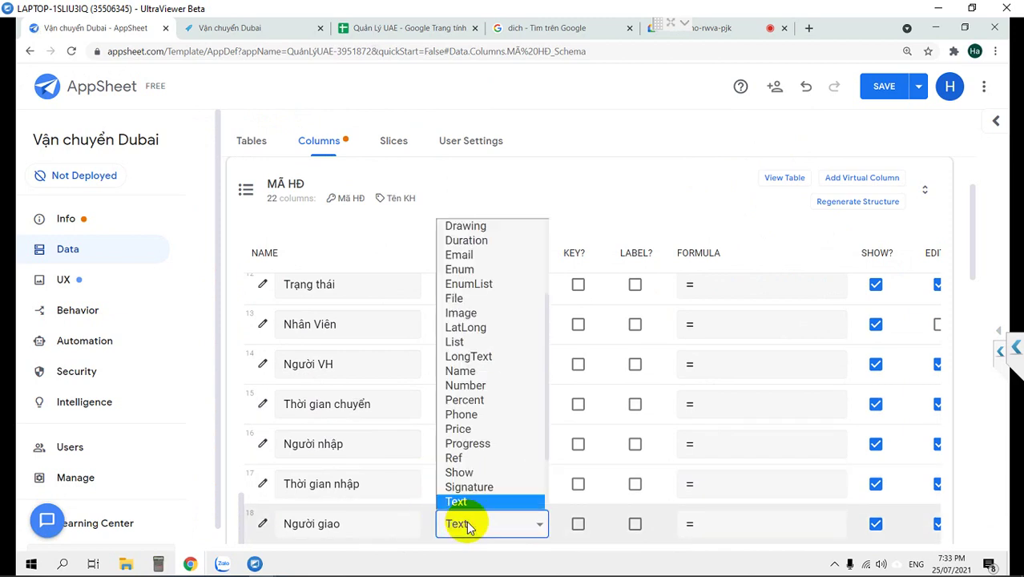
{"action": "left_click", "coordinate": [468, 525]}
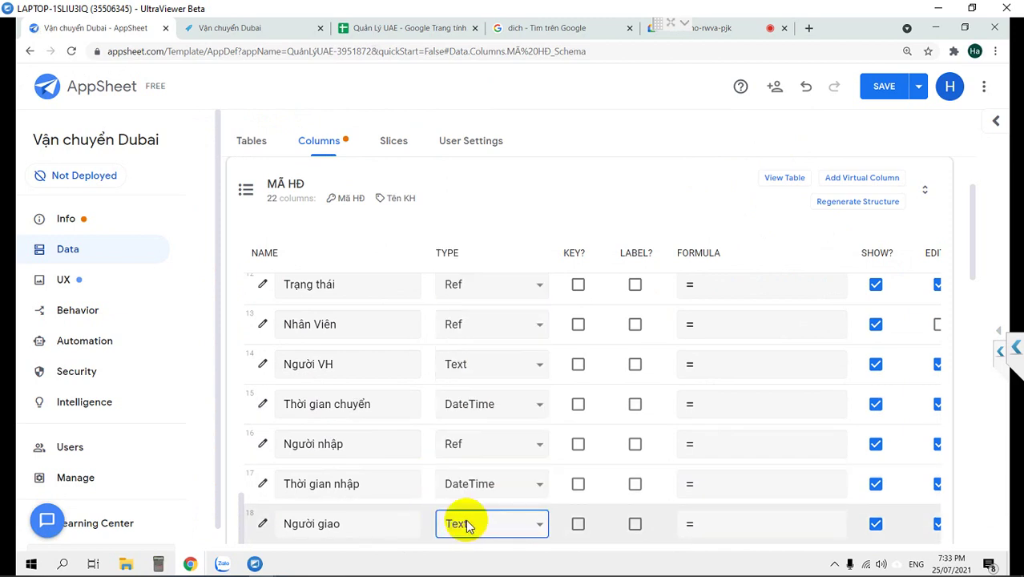
{"action": "left_click", "coordinate": [475, 367]}
{"action": "key", "text": "r"}
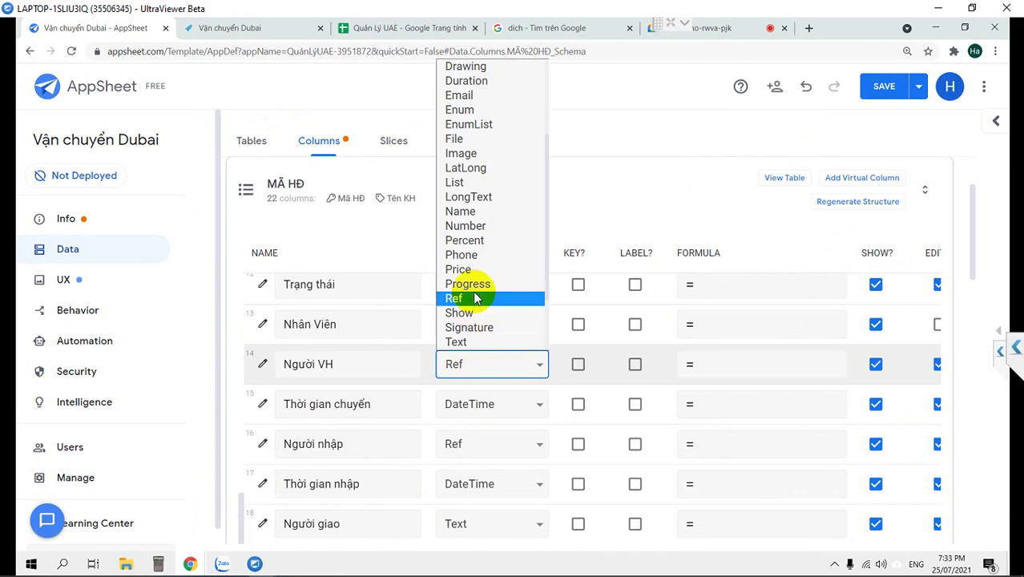
{"action": "left_click", "coordinate": [465, 296]}
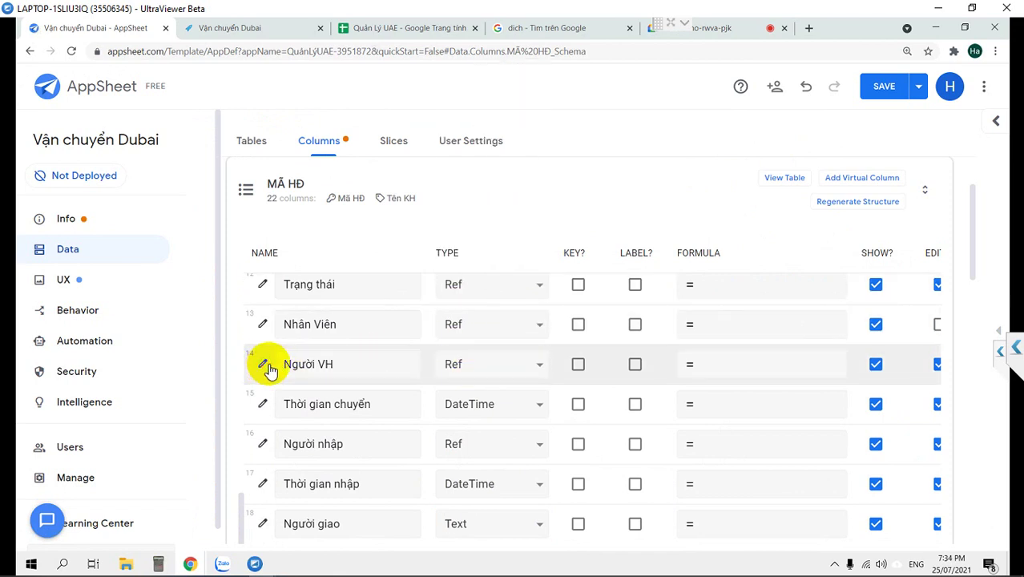
{"action": "left_click", "coordinate": [264, 364]}
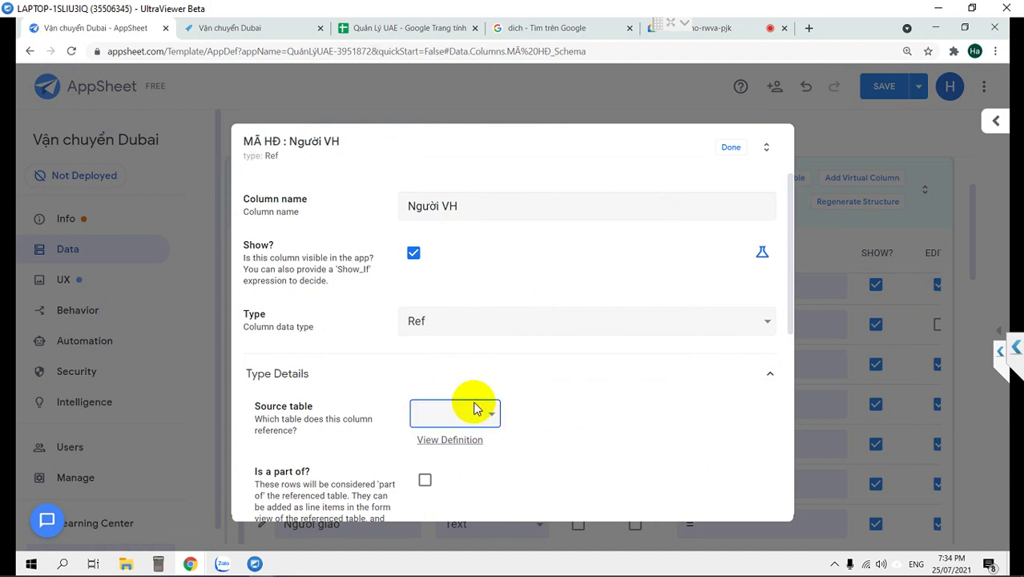
{"action": "left_click", "coordinate": [473, 409]}
{"action": "left_click", "coordinate": [436, 461]}
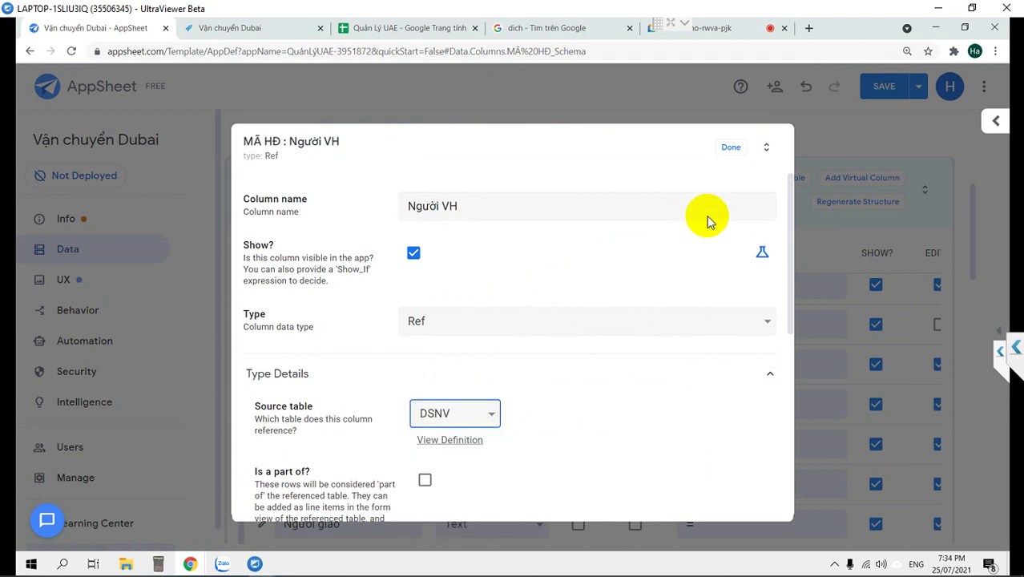
{"action": "left_click", "coordinate": [728, 153]}
Make Người giao a Ref column referencing the DSNV table.
{"action": "scroll", "coordinate": [461, 510], "scroll_direction": "down", "scroll_amount": 1}
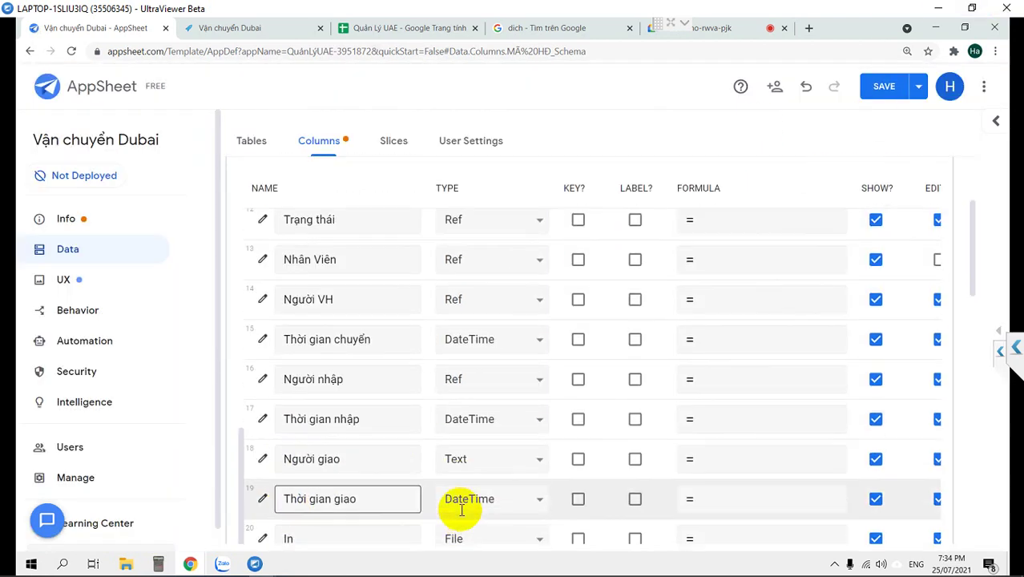
{"action": "left_click", "coordinate": [480, 458]}
{"action": "key", "text": "r"}
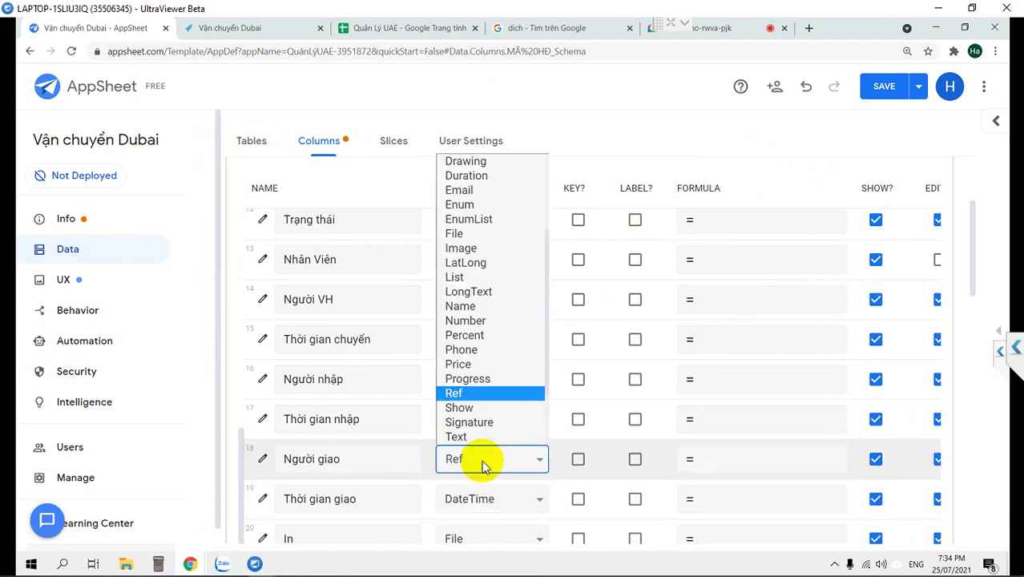
{"action": "left_click", "coordinate": [457, 394]}
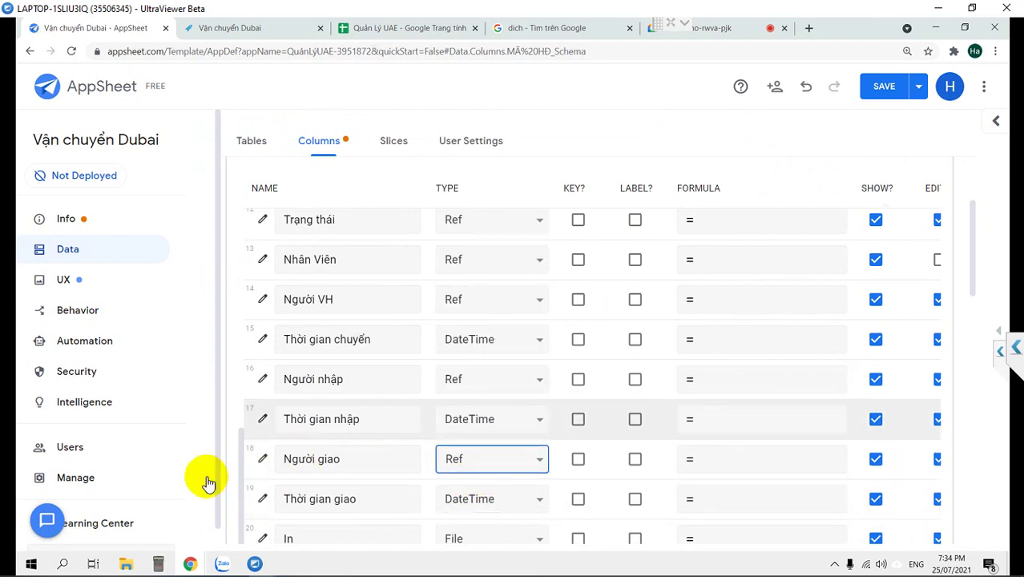
{"action": "left_click", "coordinate": [264, 459]}
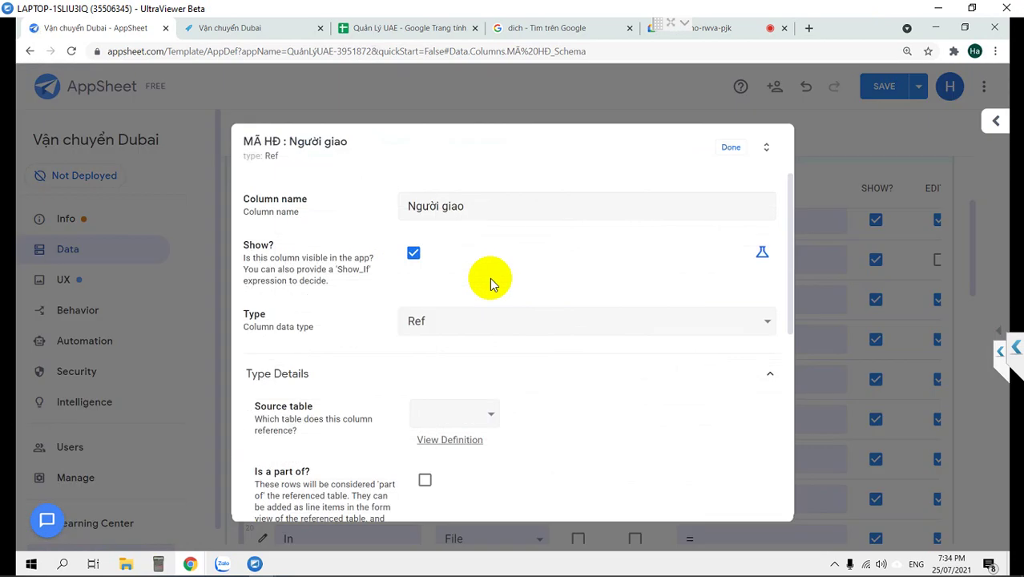
{"action": "left_click", "coordinate": [478, 417]}
{"action": "left_click", "coordinate": [449, 463]}
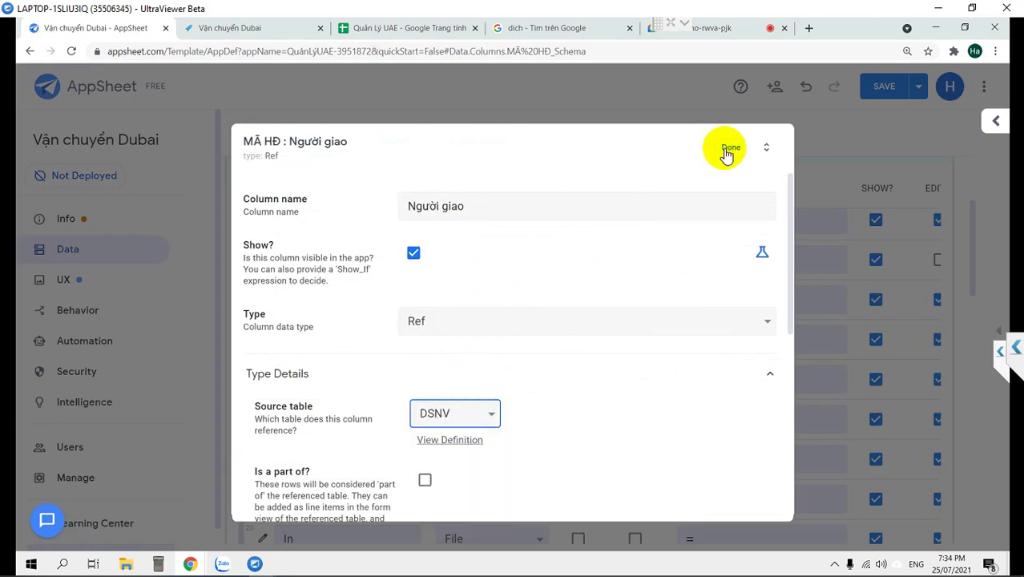
{"action": "left_click", "coordinate": [729, 149]}
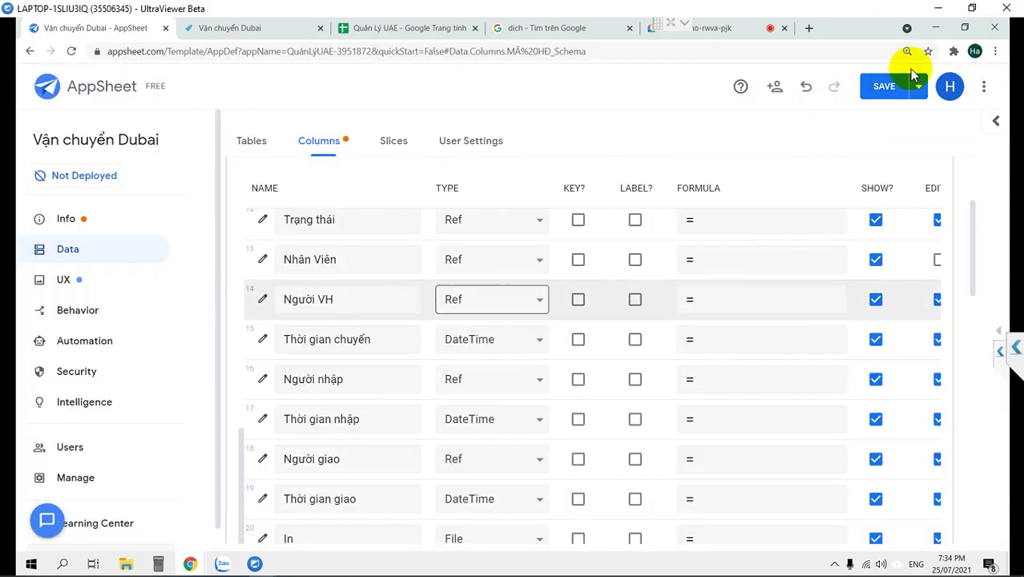
Save the reference column settings and open the Chuyển hàng action under Behavior > Actions.
{"action": "left_click", "coordinate": [884, 87]}
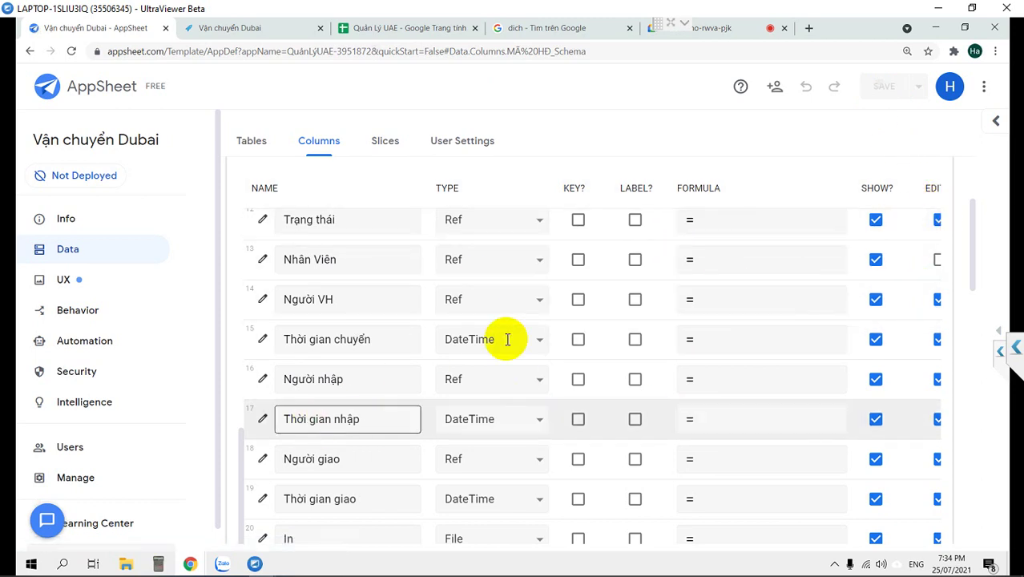
{"action": "left_click", "coordinate": [1003, 335]}
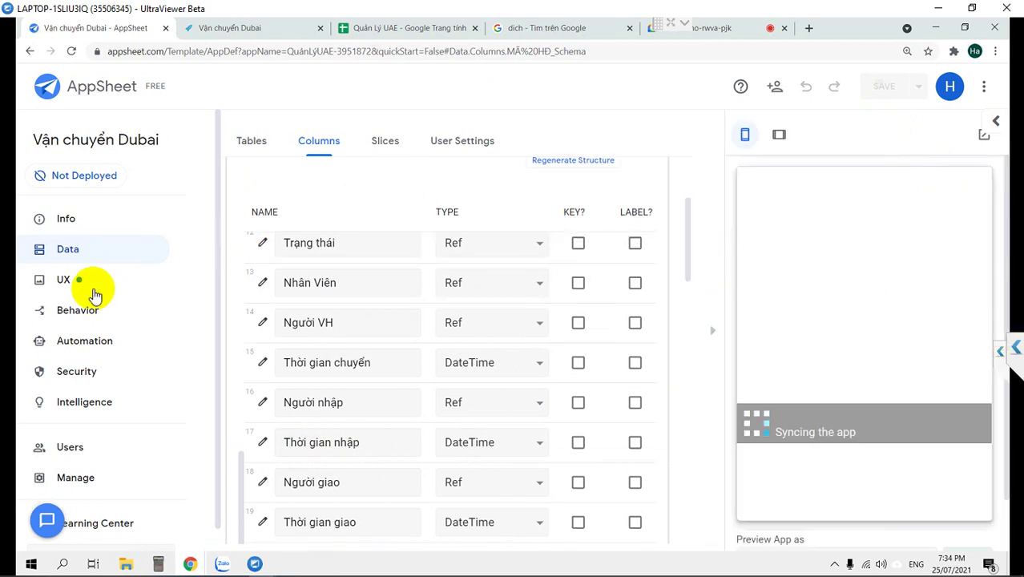
{"action": "left_click", "coordinate": [68, 318]}
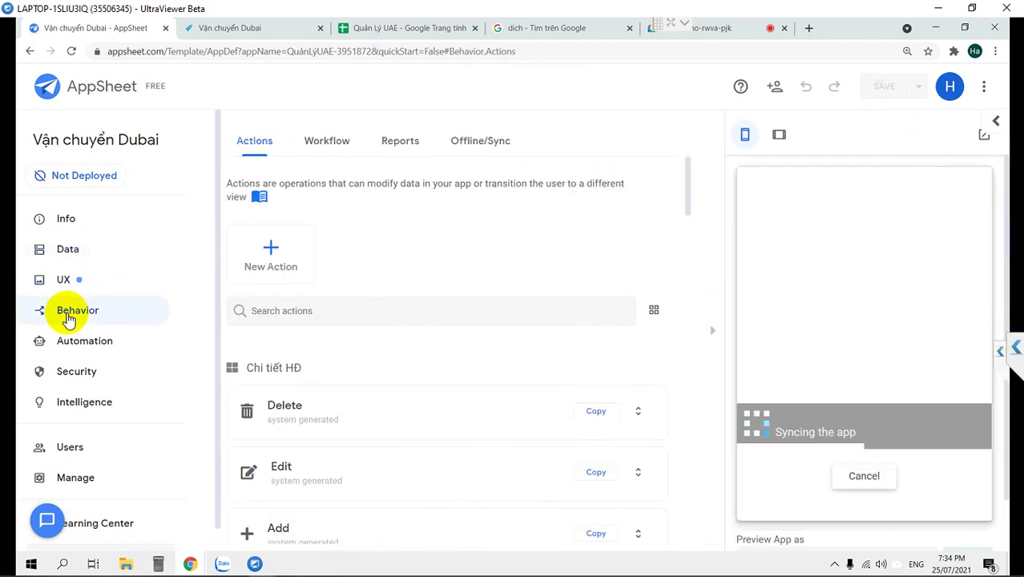
{"action": "scroll", "coordinate": [393, 355], "scroll_direction": "down", "scroll_amount": 4}
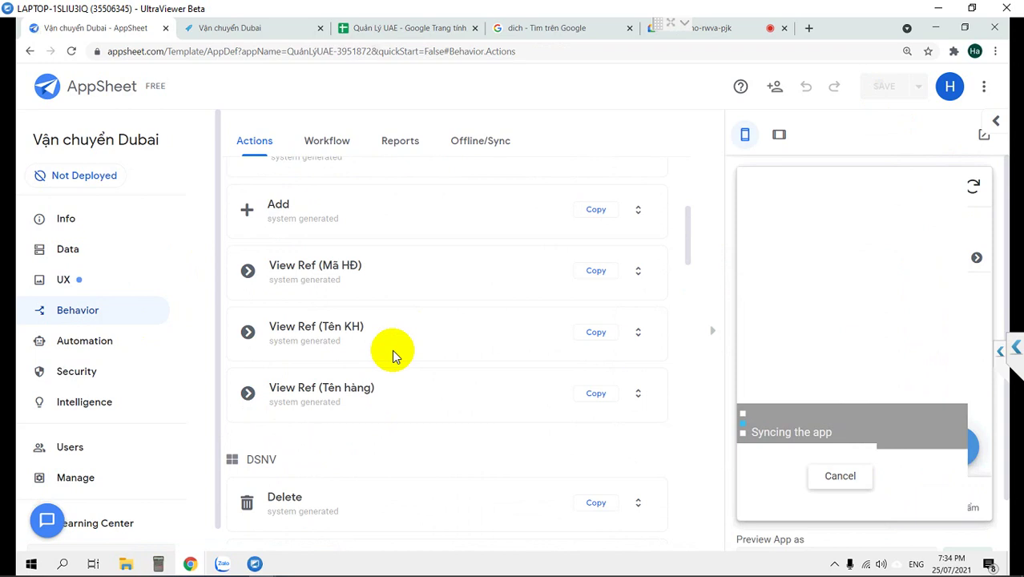
{"action": "scroll", "coordinate": [392, 355], "scroll_direction": "down", "scroll_amount": 6}
{"action": "scroll", "coordinate": [393, 358], "scroll_direction": "down", "scroll_amount": 3}
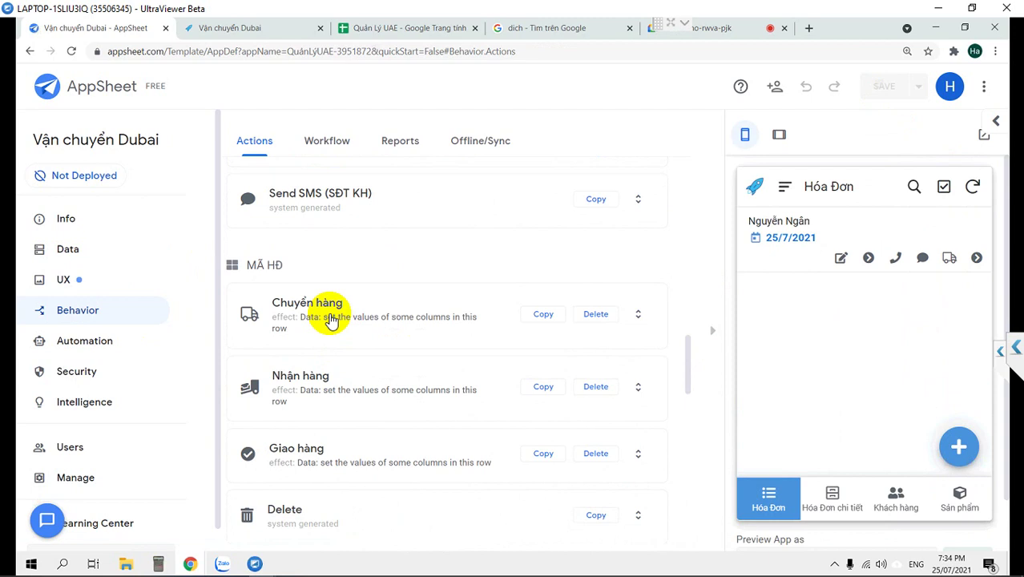
{"action": "left_click", "coordinate": [331, 319]}
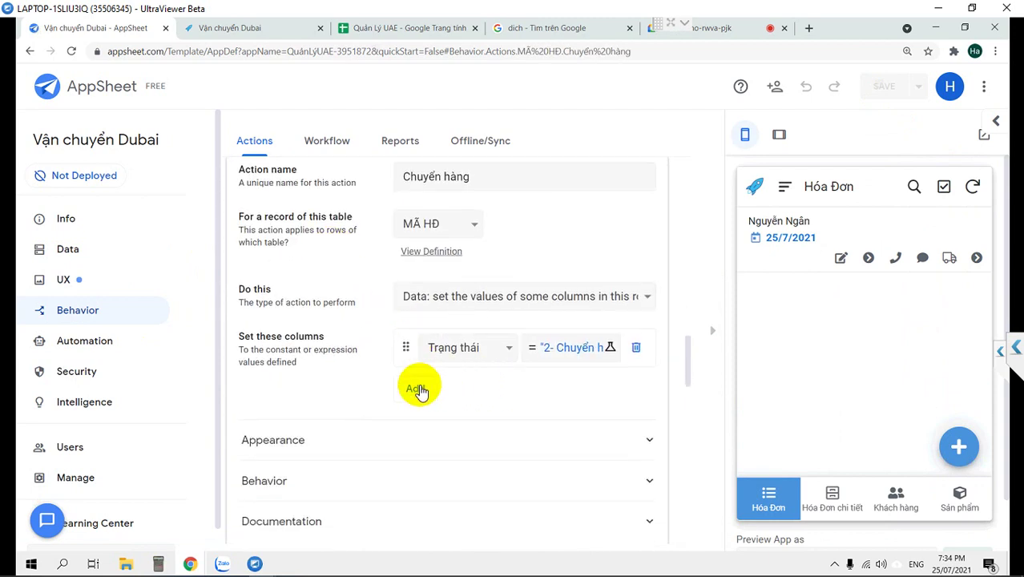
Add a Người VH column assignment to Chuyển hàng with the value USEREMAIL().
{"action": "left_click", "coordinate": [418, 390]}
{"action": "left_click", "coordinate": [461, 384]}
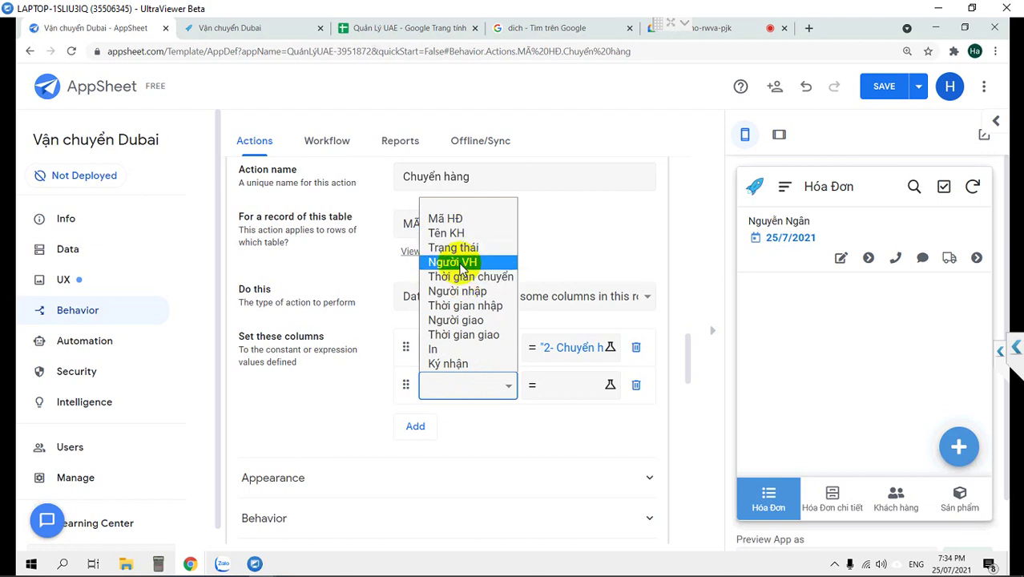
{"action": "left_click", "coordinate": [454, 262]}
{"action": "left_click", "coordinate": [558, 392]}
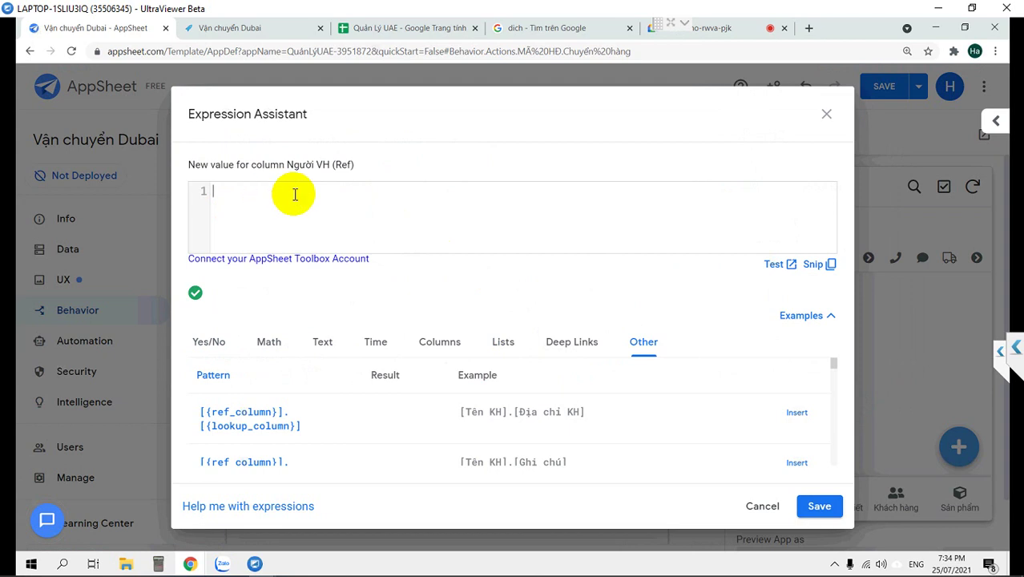
{"action": "type", "text": "u"}
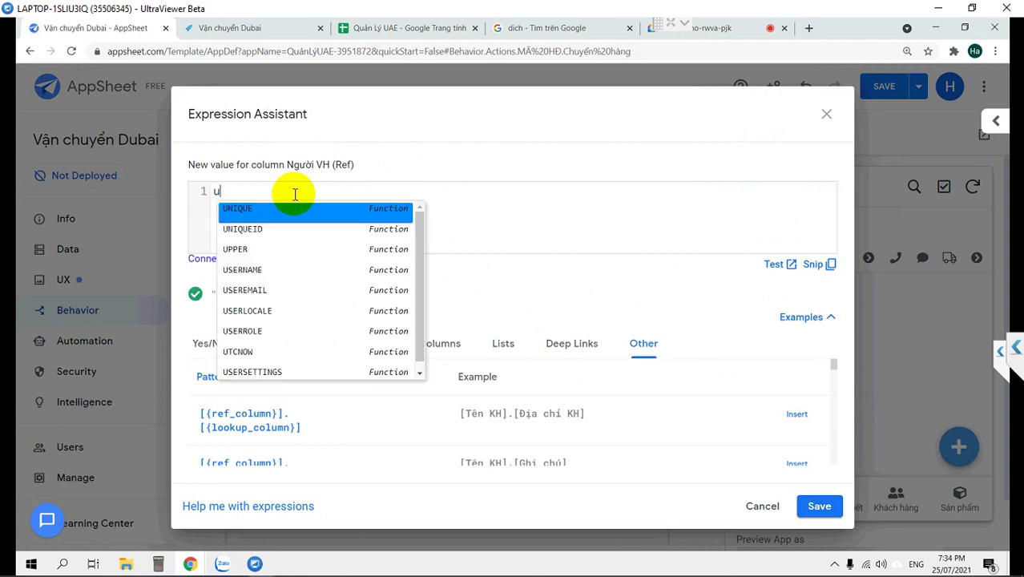
{"action": "type", "text": "ss"}
{"action": "key", "text": "BackSpace"}
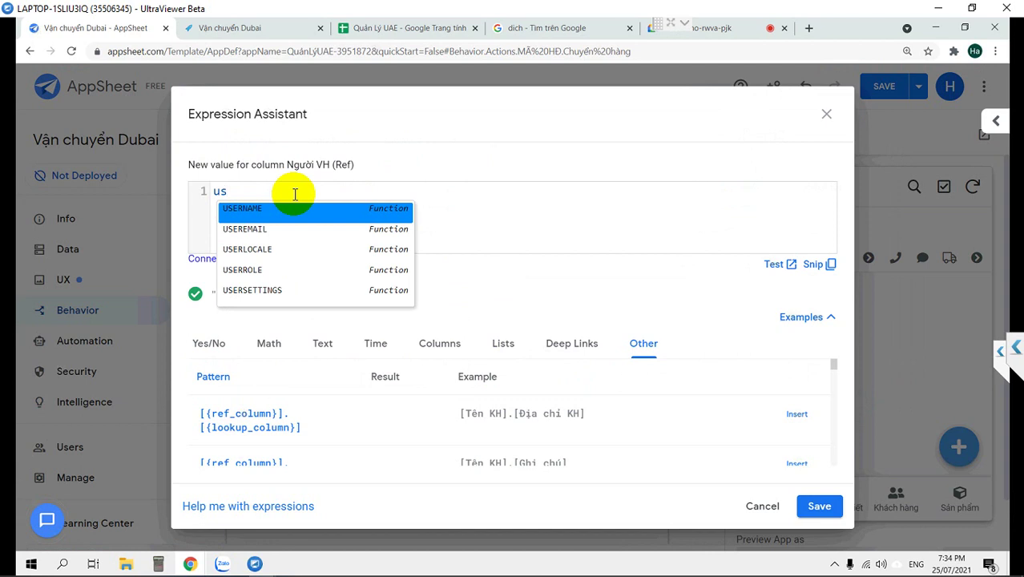
{"action": "key", "text": "Down"}
{"action": "key", "text": "Return"}
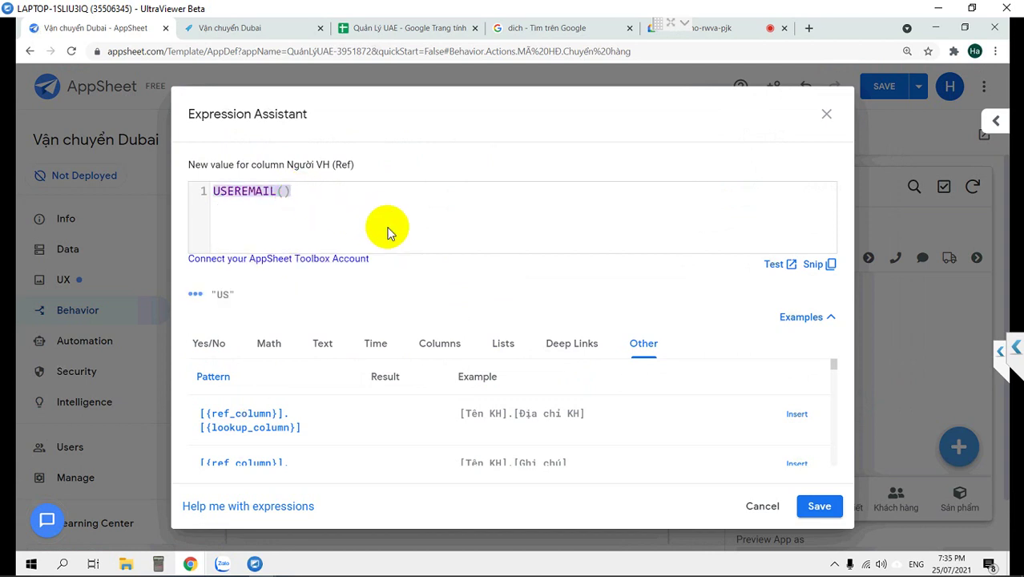
{"action": "left_click", "coordinate": [819, 506]}
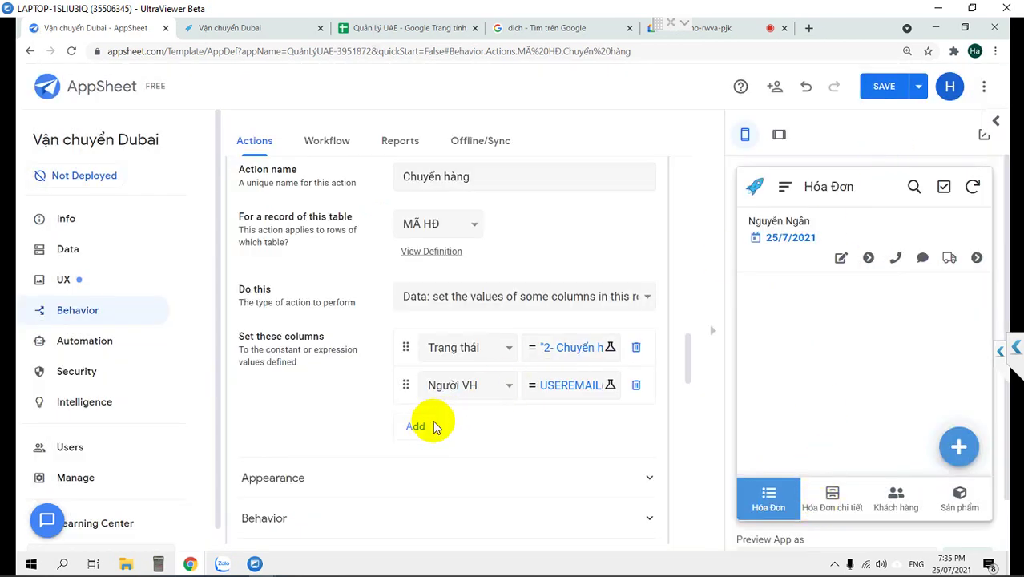
Add a Thời gian chuyển column assignment to Chuyển hàng with the value now().
{"action": "left_click", "coordinate": [416, 426]}
{"action": "left_click", "coordinate": [465, 429]}
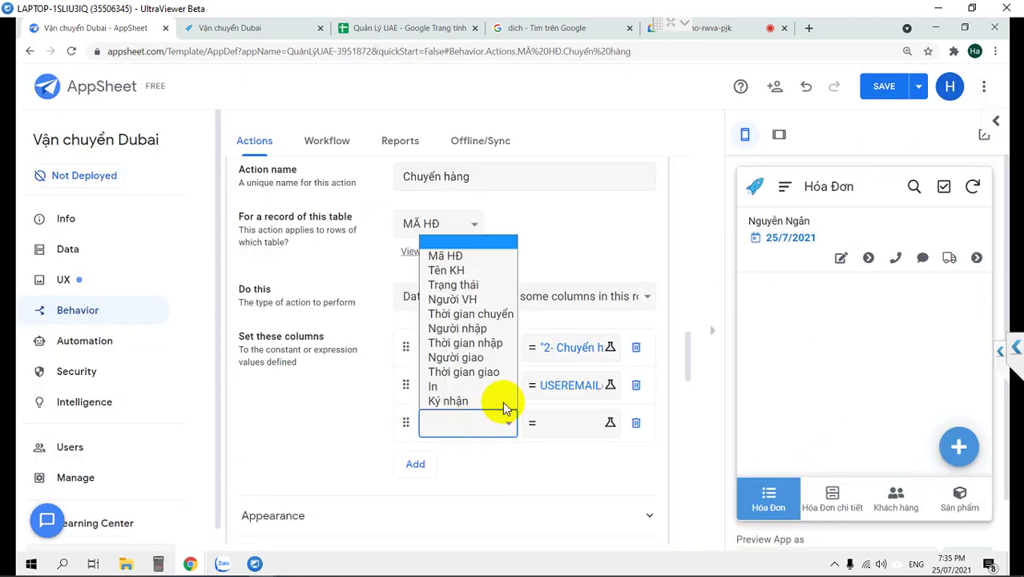
{"action": "left_click", "coordinate": [470, 314]}
{"action": "left_click", "coordinate": [570, 429]}
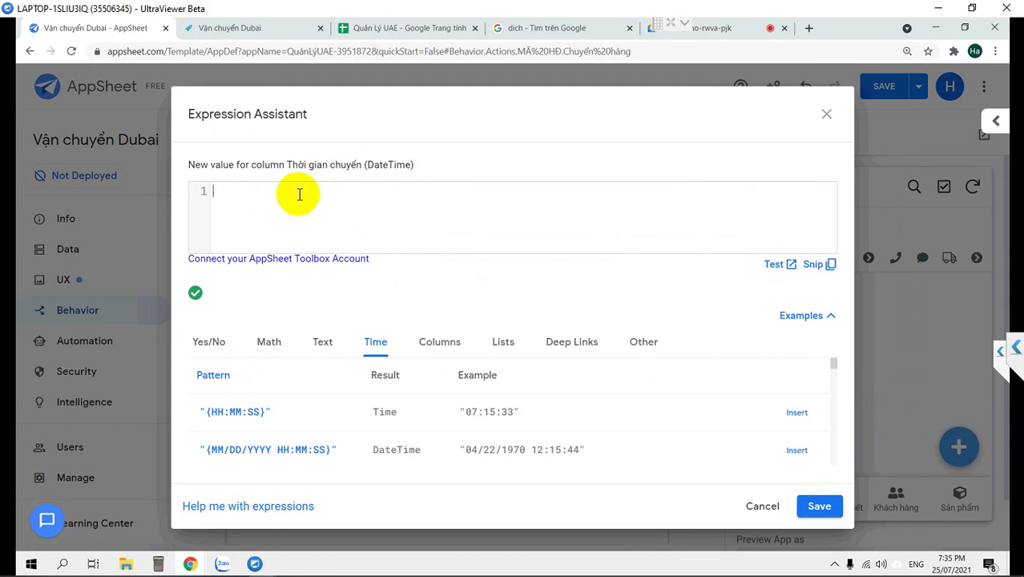
{"action": "type", "text": "now("}
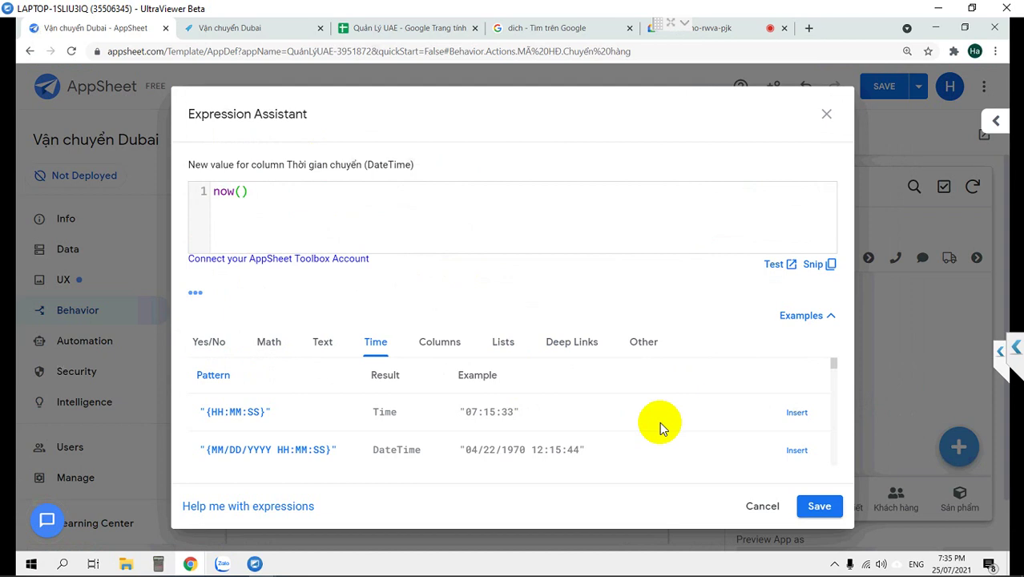
{"action": "left_click", "coordinate": [817, 507]}
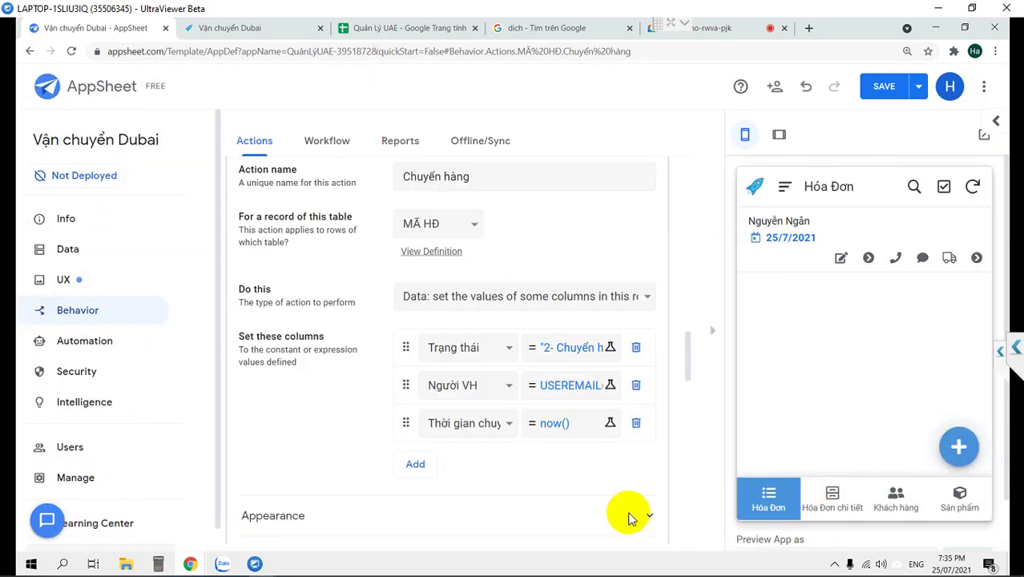
{"action": "scroll", "coordinate": [317, 312], "scroll_direction": "down", "scroll_amount": 3}
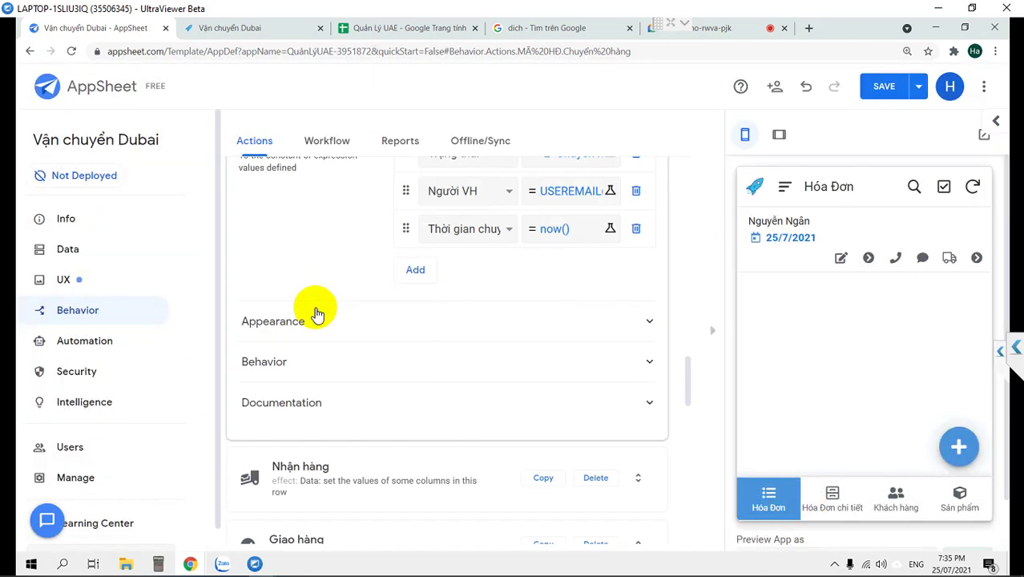
{"action": "scroll", "coordinate": [306, 429], "scroll_direction": "down", "scroll_amount": 1}
Add two column rows to the Nhận hàng action for Người nhập and Thời gian nhập.
{"action": "left_click", "coordinate": [301, 402]}
{"action": "scroll", "coordinate": [401, 360], "scroll_direction": "up", "scroll_amount": 3}
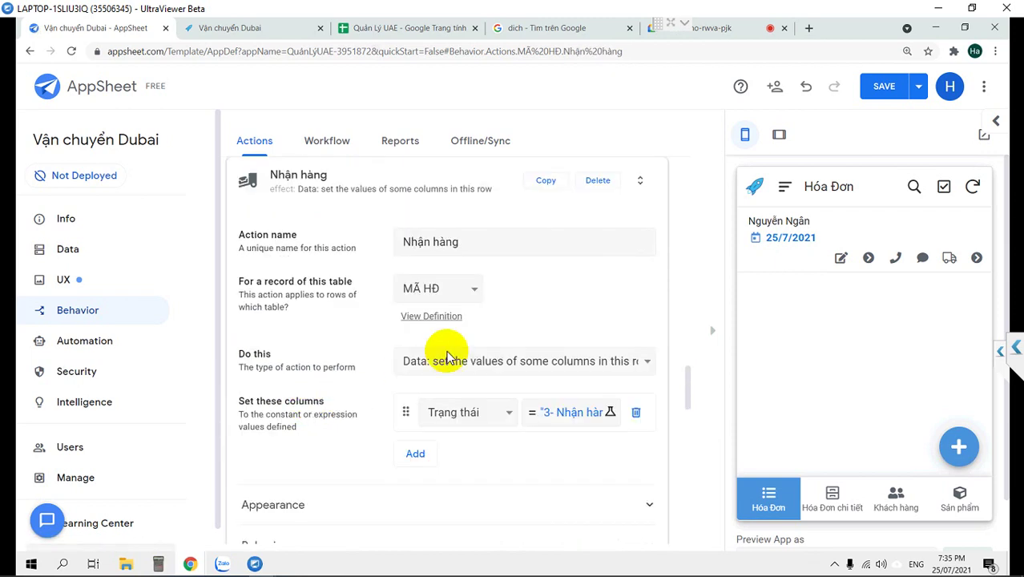
{"action": "scroll", "coordinate": [412, 407], "scroll_direction": "down", "scroll_amount": 1}
{"action": "left_click", "coordinate": [416, 389]}
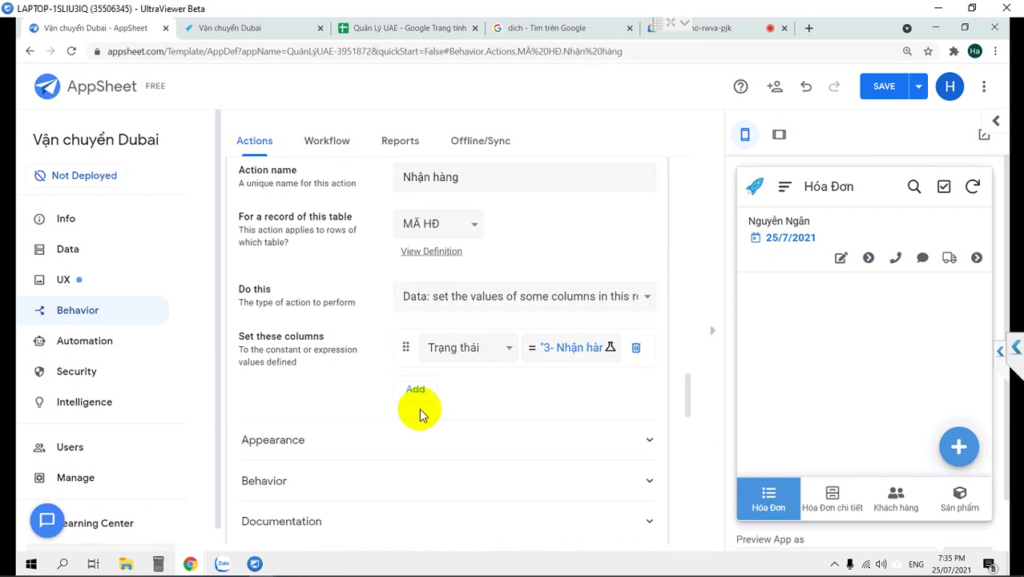
{"action": "left_click", "coordinate": [416, 427]}
{"action": "left_click", "coordinate": [459, 392]}
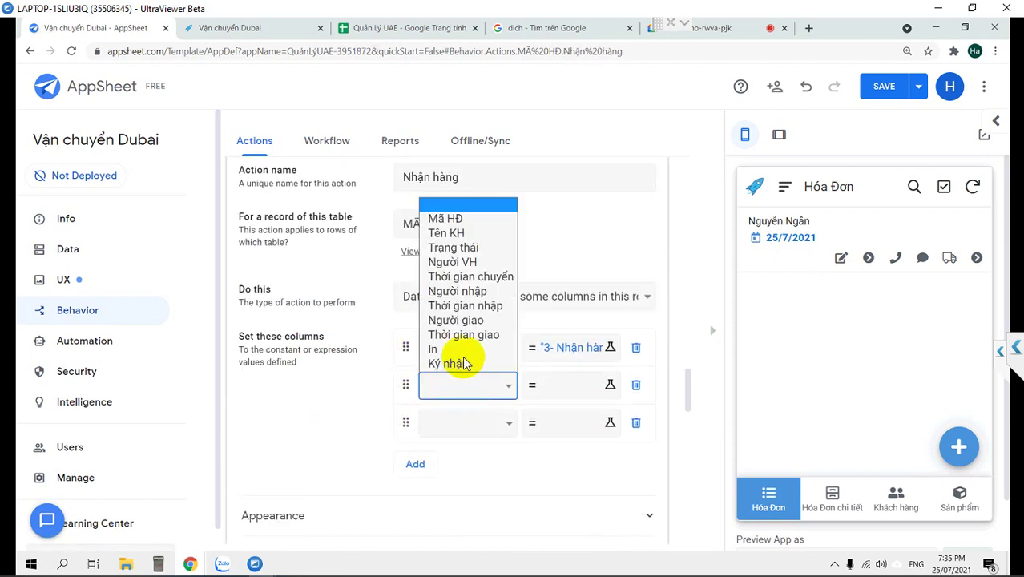
{"action": "left_click", "coordinate": [465, 292]}
{"action": "left_click", "coordinate": [471, 426]}
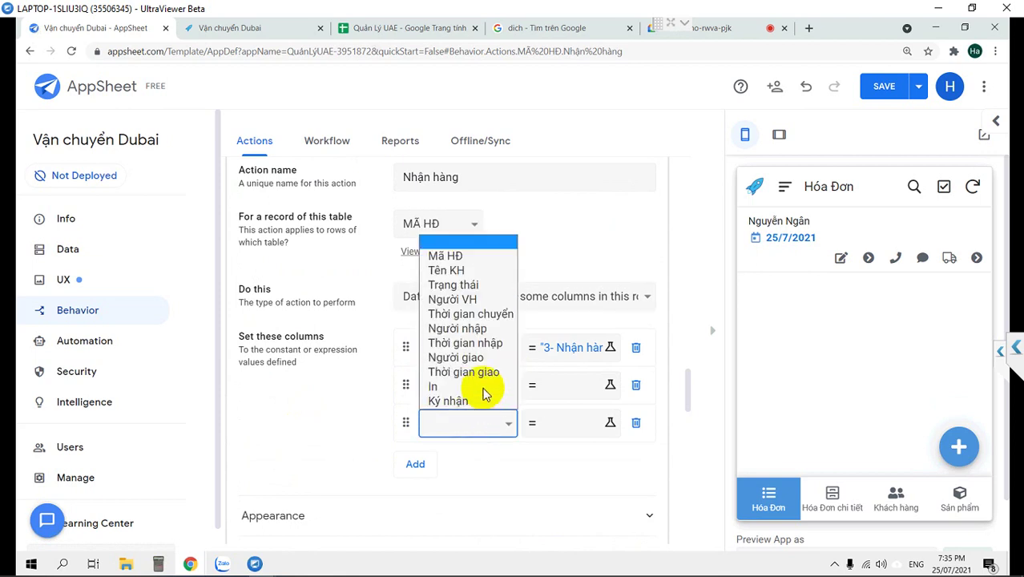
{"action": "left_click", "coordinate": [478, 345]}
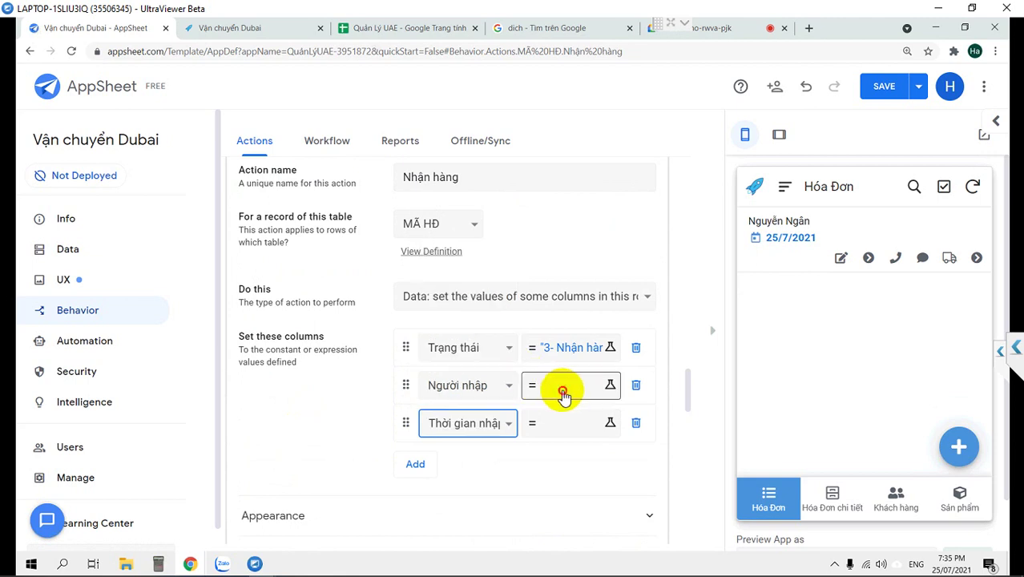
Set Người nhập to USEREMAIL() and Thời gian nhập to now().
{"action": "left_click", "coordinate": [561, 390]}
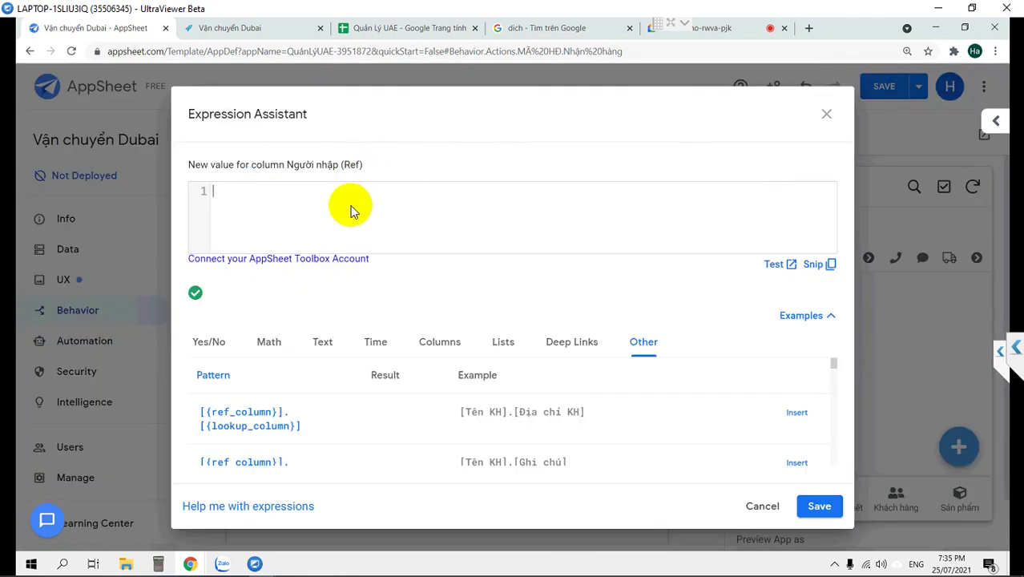
{"action": "type", "text": "USEREMAIL()"}
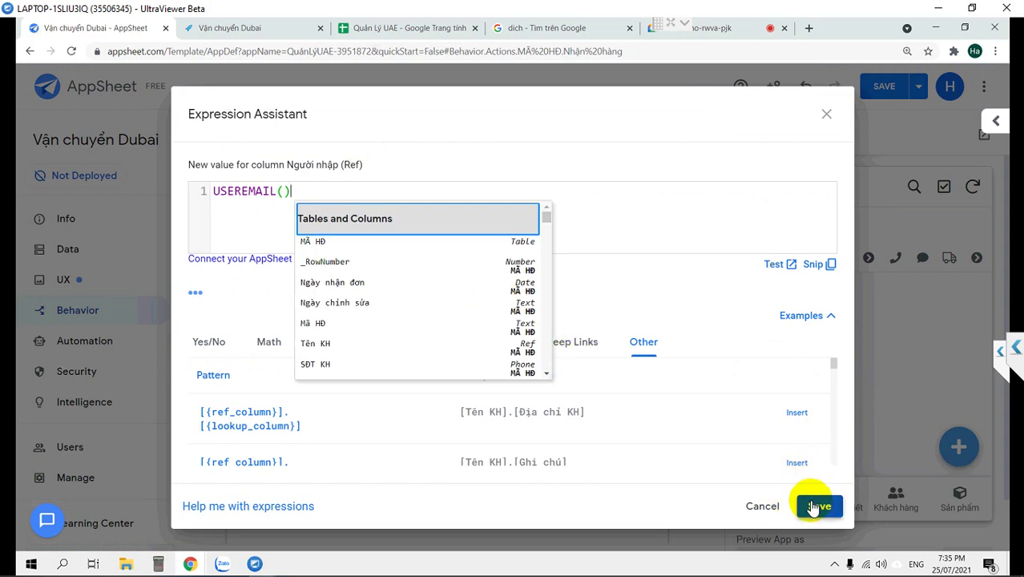
{"action": "left_click", "coordinate": [808, 502]}
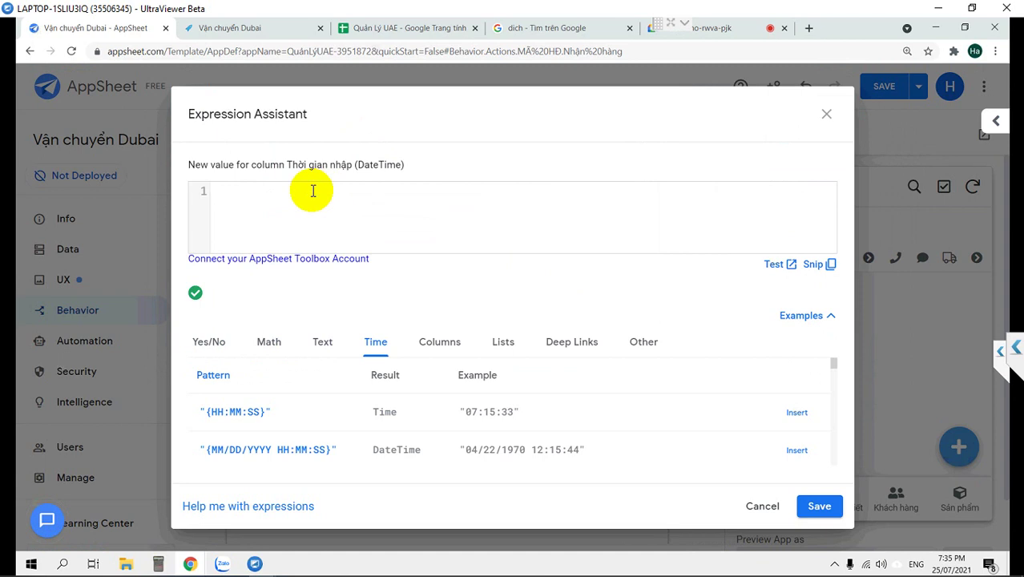
{"action": "type", "text": "now("}
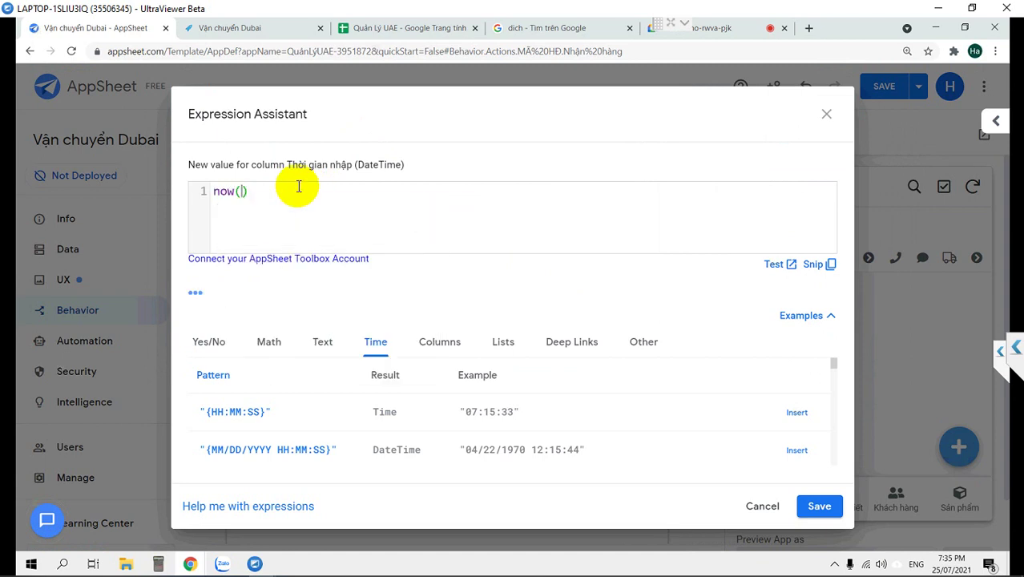
{"action": "left_click", "coordinate": [816, 506]}
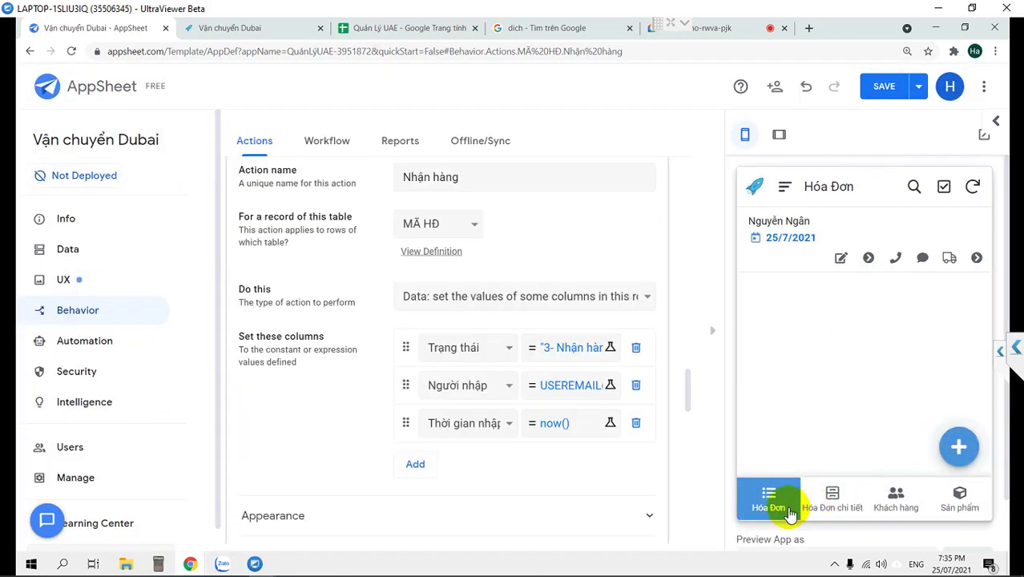
{"action": "scroll", "coordinate": [345, 327], "scroll_direction": "down", "scroll_amount": 2}
{"action": "scroll", "coordinate": [345, 326], "scroll_direction": "down", "scroll_amount": 2}
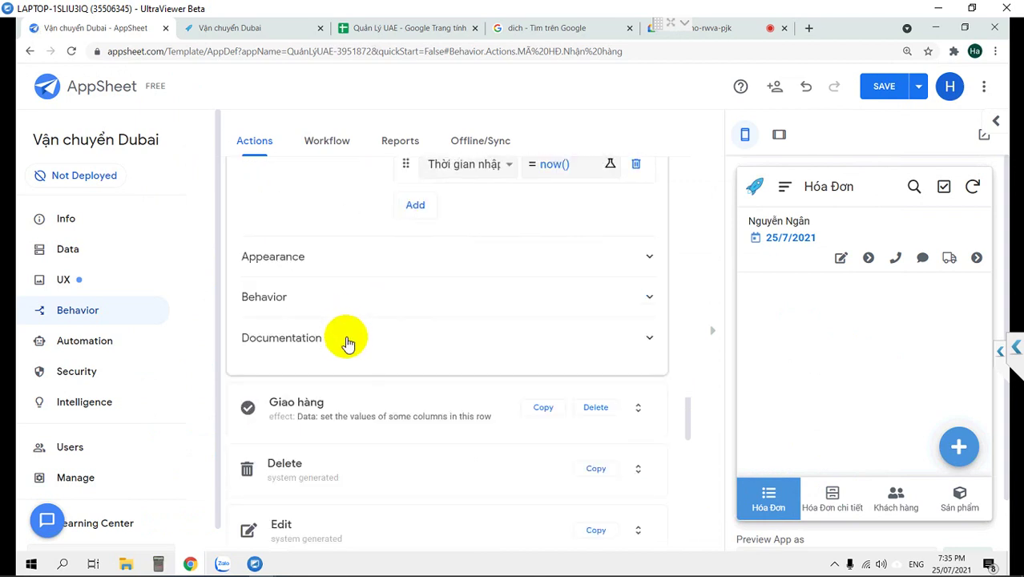
Add two column rows to the Giao hàng action and set Người giao to USEREMAIL().
{"action": "left_click", "coordinate": [343, 396]}
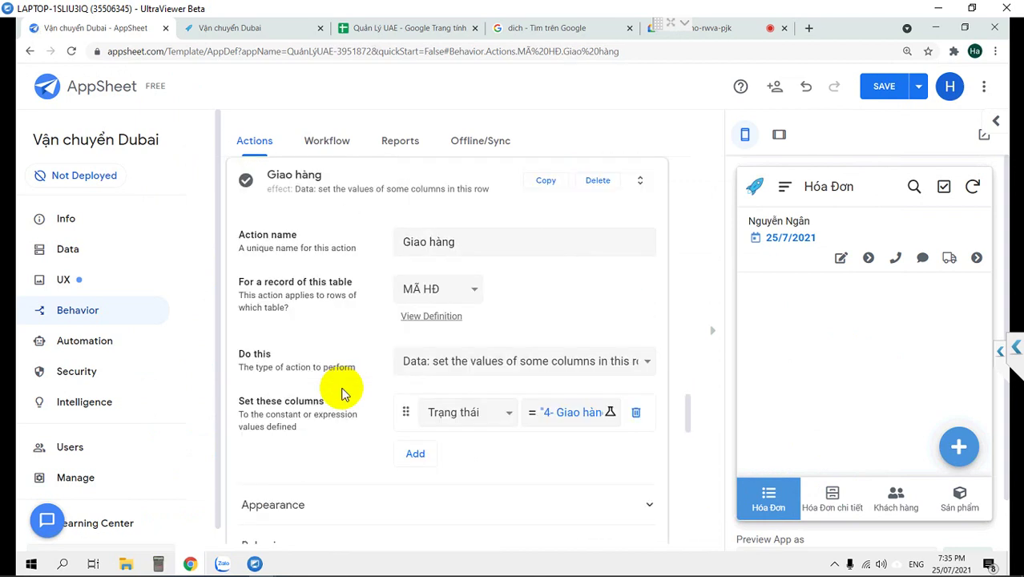
{"action": "scroll", "coordinate": [352, 384], "scroll_direction": "down", "scroll_amount": 2}
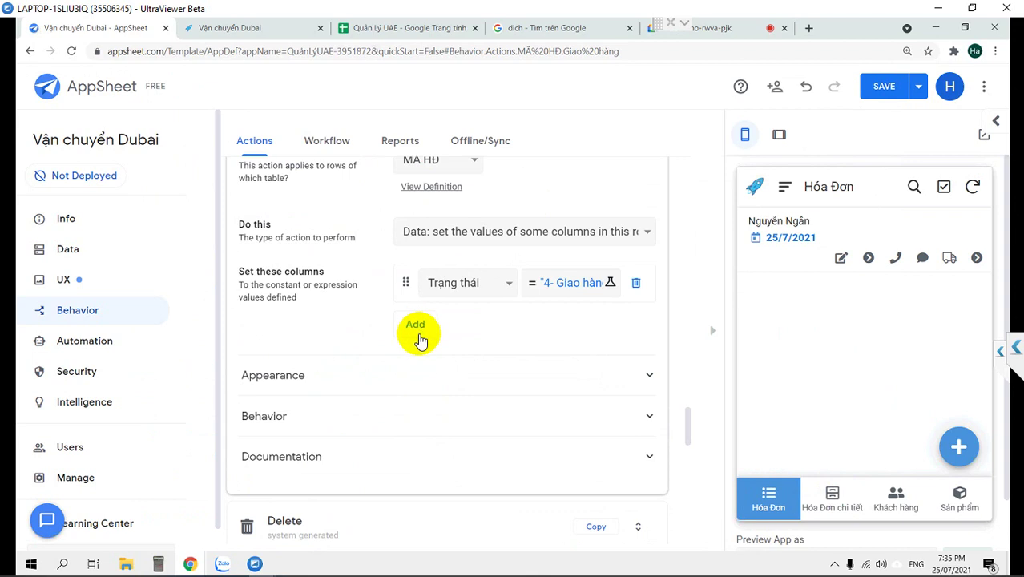
{"action": "left_click", "coordinate": [418, 336]}
{"action": "left_click", "coordinate": [418, 336]}
{"action": "left_click", "coordinate": [472, 243]}
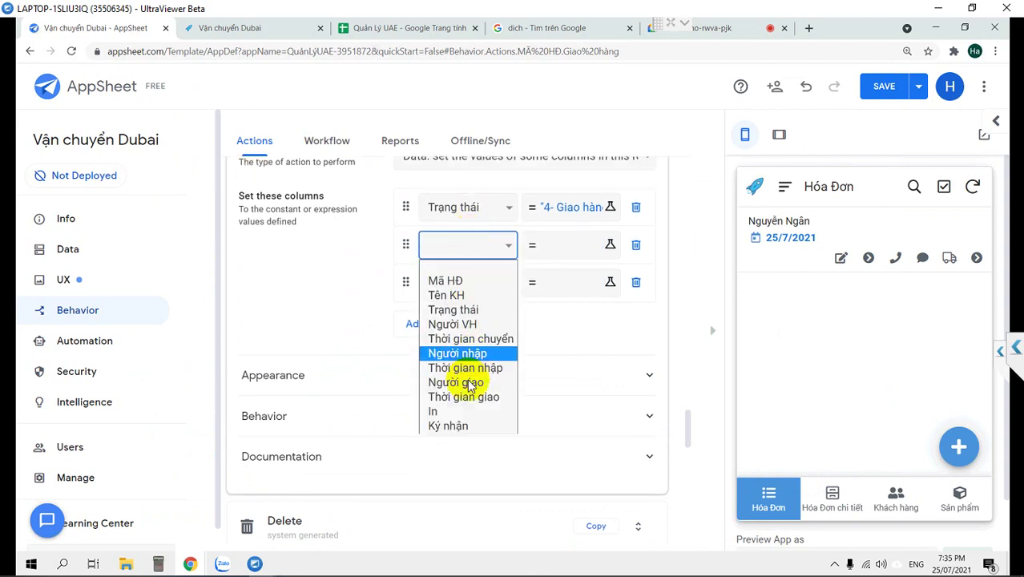
{"action": "left_click", "coordinate": [463, 383]}
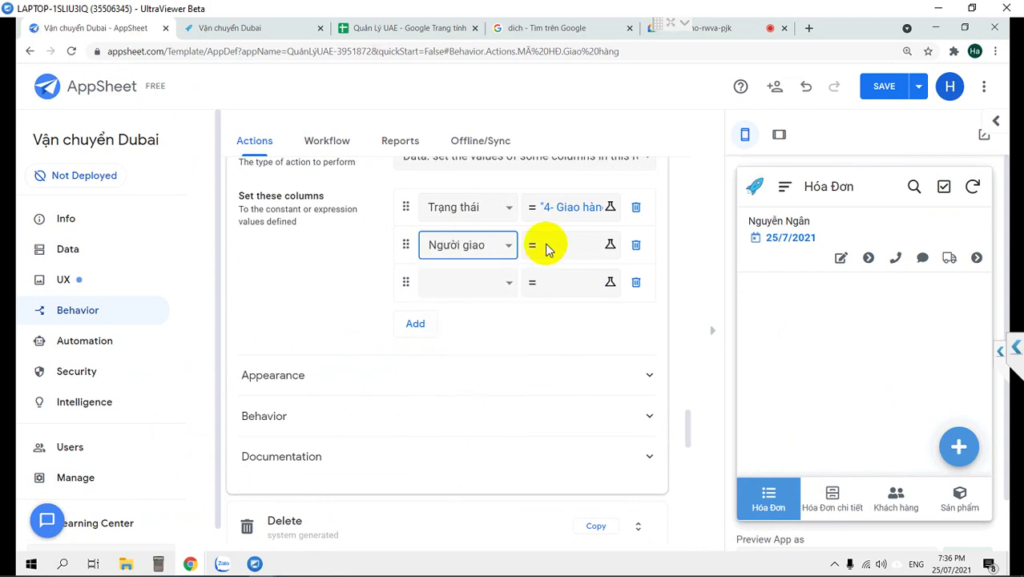
{"action": "left_click", "coordinate": [549, 249]}
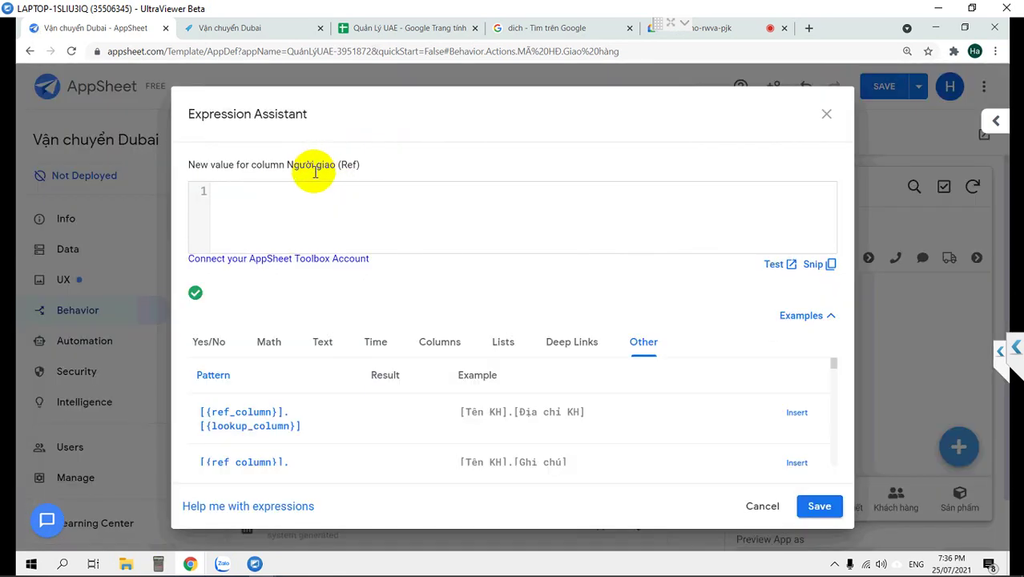
{"action": "left_click", "coordinate": [354, 199]}
{"action": "type", "text": "USEREMAIL()"}
{"action": "left_click", "coordinate": [819, 506]}
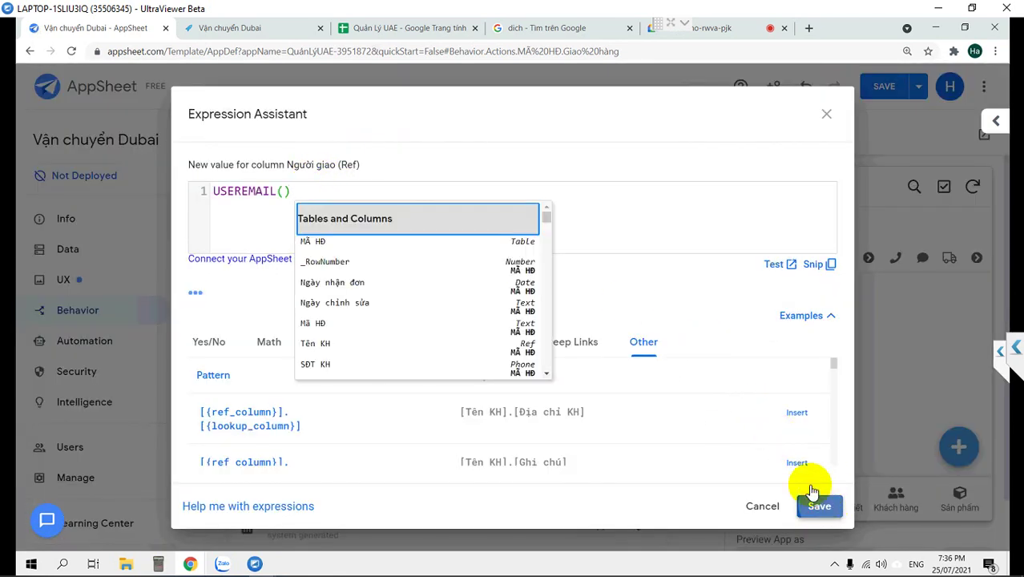
Set Thời gian giao to the pasted USEREMAIL() formula and save the app changes.
{"action": "left_click", "coordinate": [458, 284]}
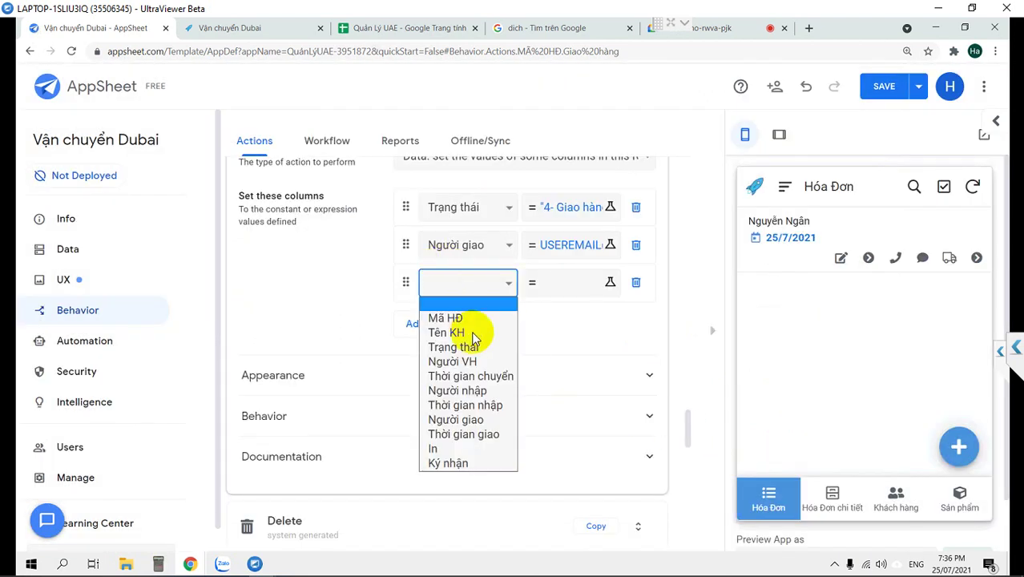
{"action": "left_click", "coordinate": [505, 389]}
{"action": "left_click", "coordinate": [561, 283]}
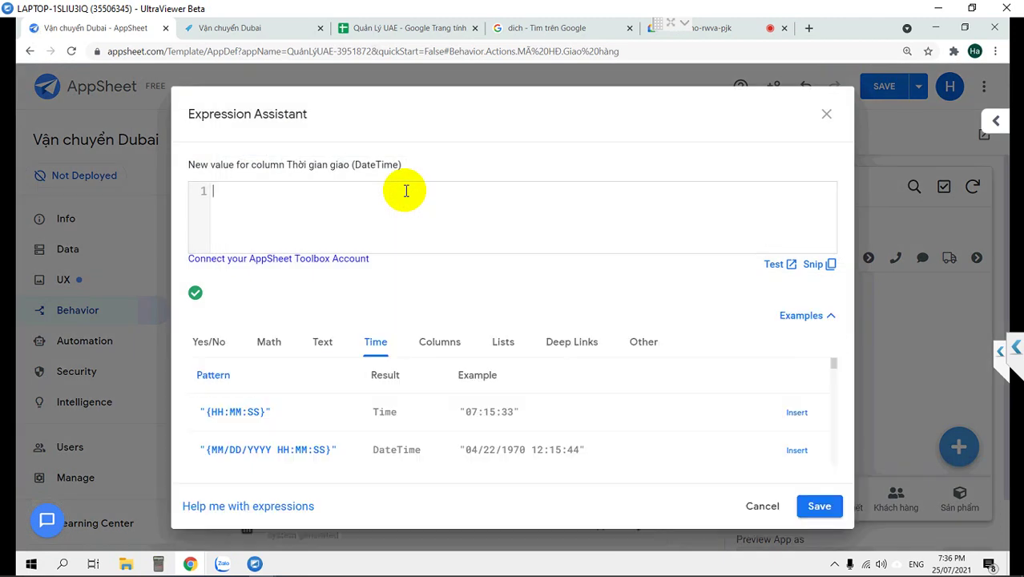
{"action": "type", "text": "USEREMAIL()"}
{"action": "left_click", "coordinate": [819, 506]}
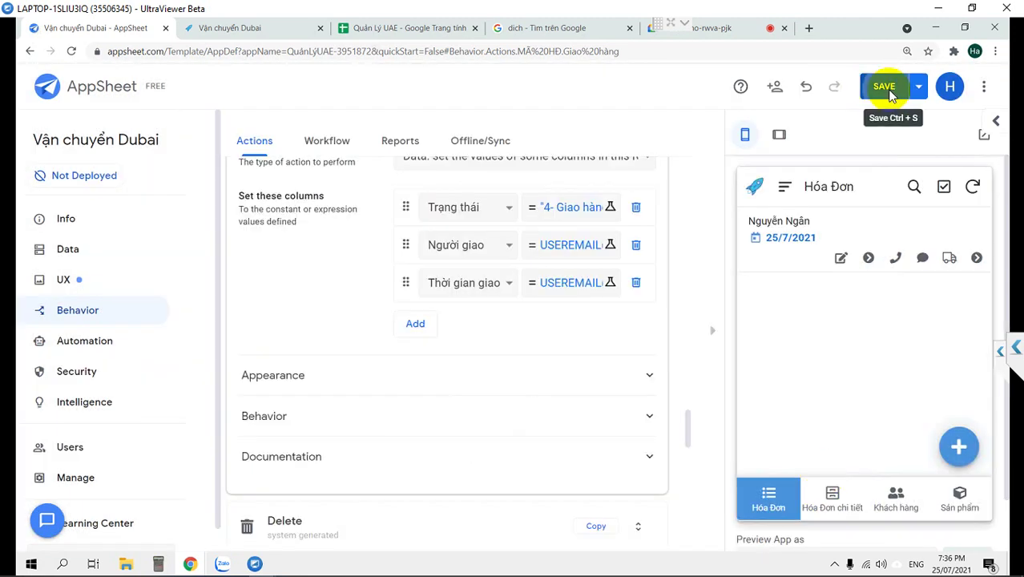
{"action": "left_click", "coordinate": [886, 89]}
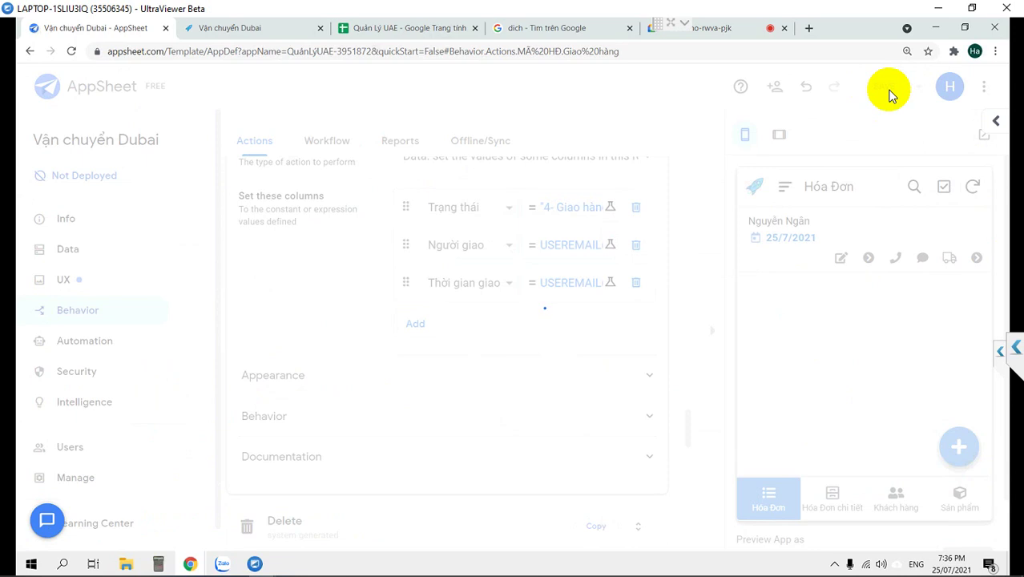
{"action": "left_click", "coordinate": [414, 30]}
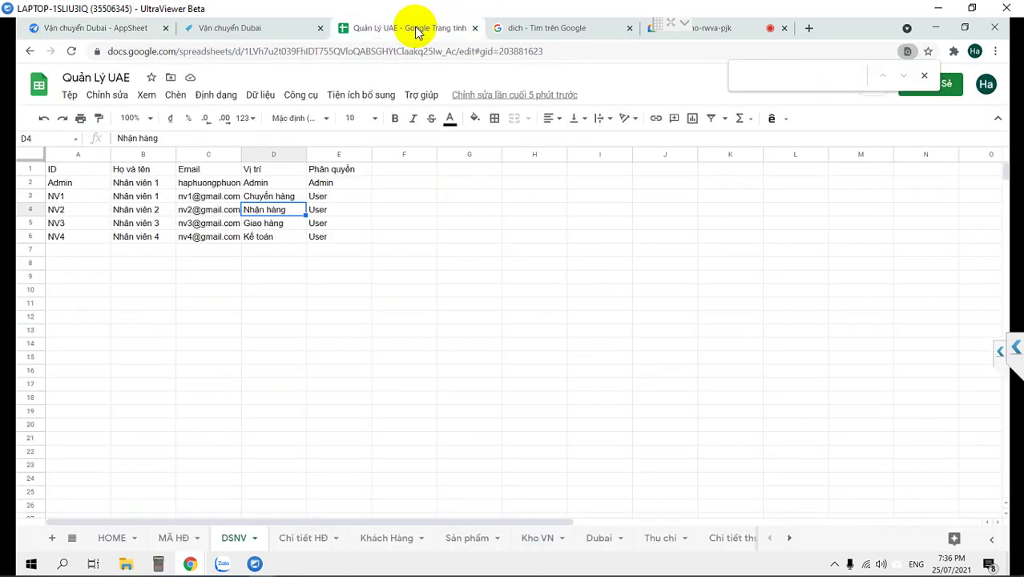
Replace 'Admin' in DSNV cell A2 with the owner's name, then return to the Vận chuyển Dubai app.
{"action": "left_click", "coordinate": [69, 184]}
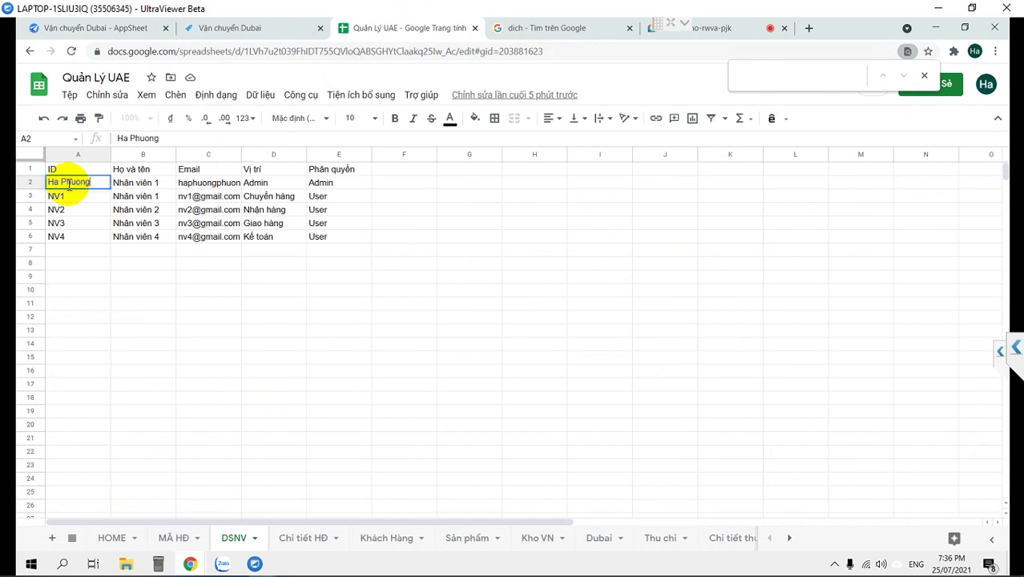
{"action": "key", "text": "Return"}
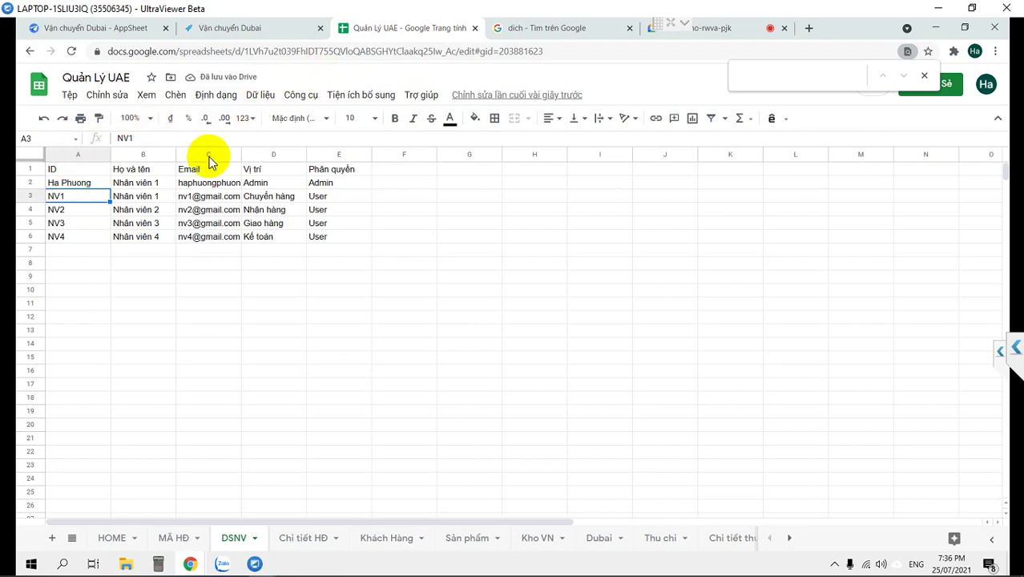
{"action": "left_click", "coordinate": [135, 183]}
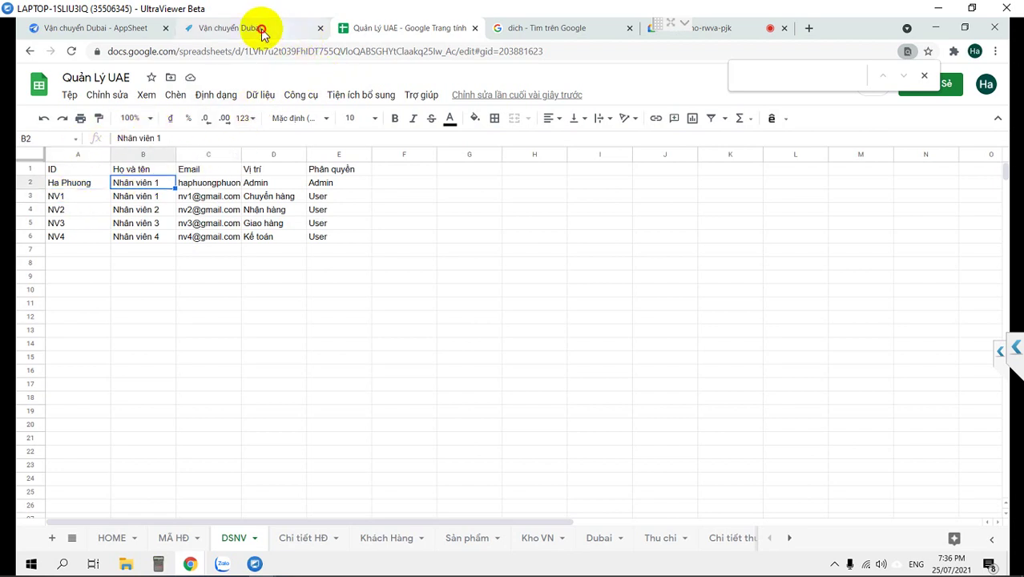
{"action": "left_click", "coordinate": [261, 32]}
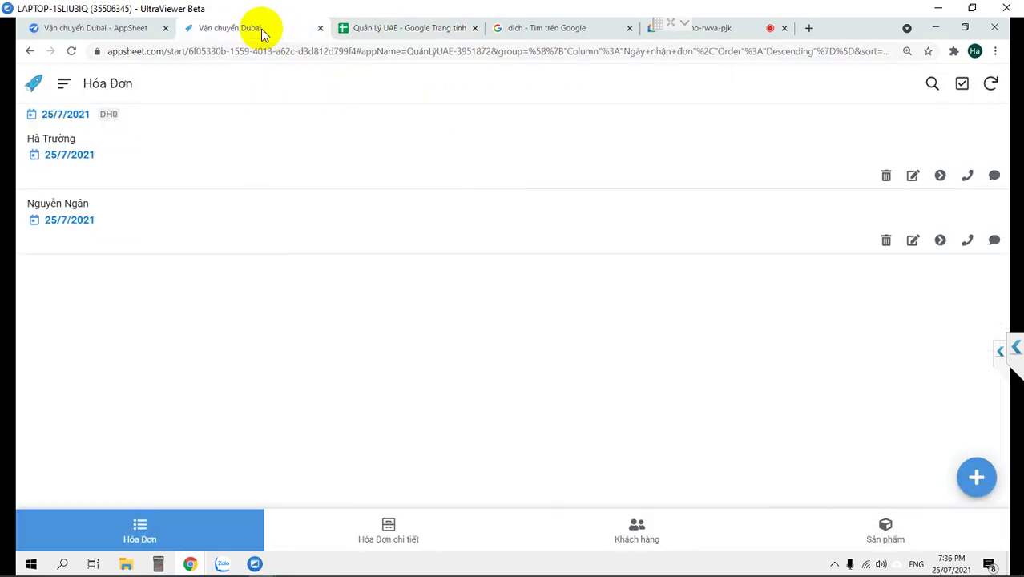
Sync the app and read the error: Giao hàng's USEREMAIL() value mismatches its column type.
{"action": "left_click", "coordinate": [988, 83]}
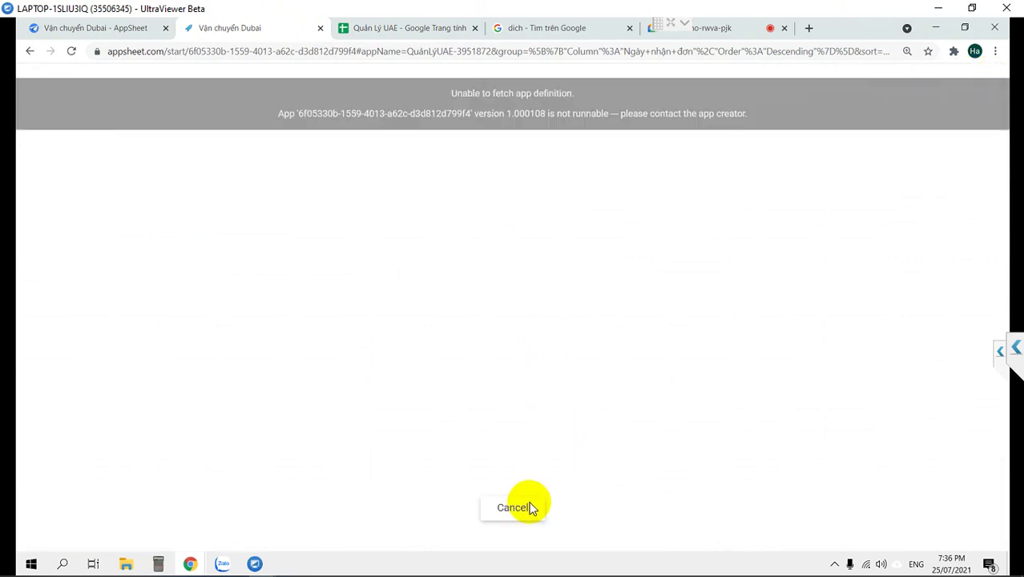
{"action": "left_click", "coordinate": [95, 28]}
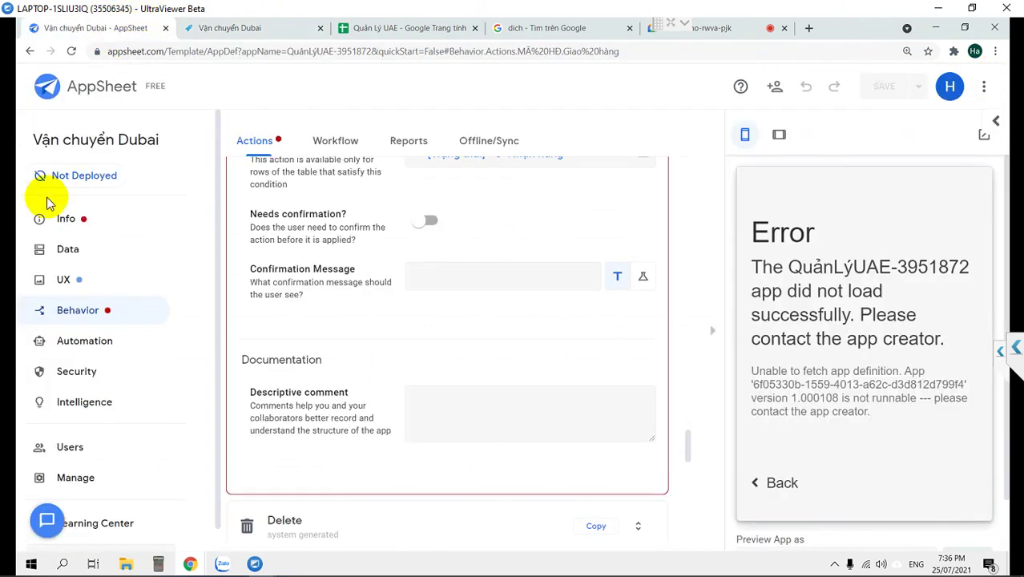
{"action": "scroll", "coordinate": [392, 222], "scroll_direction": "up", "scroll_amount": 1}
{"action": "scroll", "coordinate": [392, 222], "scroll_direction": "up", "scroll_amount": 5}
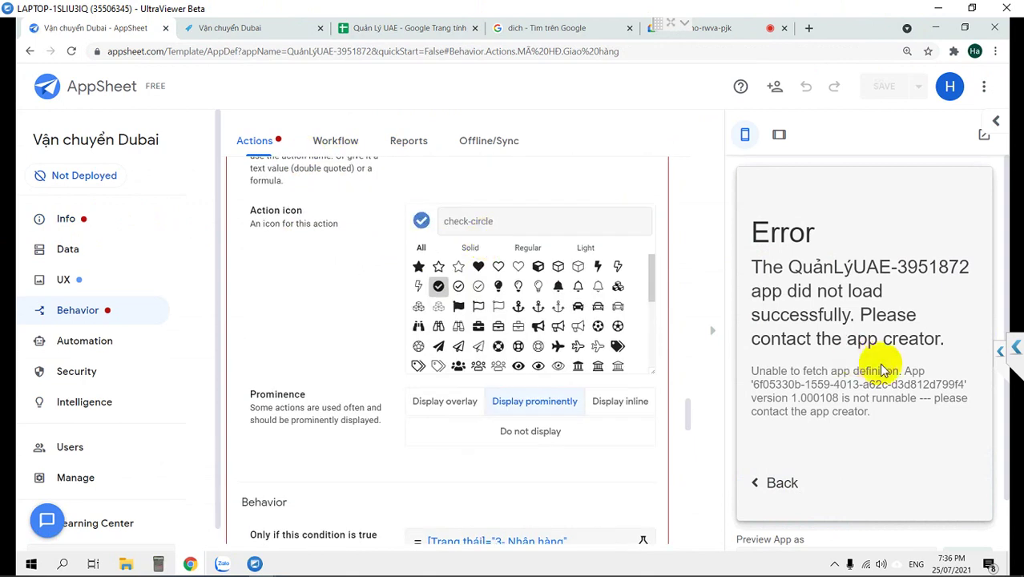
{"action": "scroll", "coordinate": [248, 294], "scroll_direction": "up", "scroll_amount": 1}
{"action": "scroll", "coordinate": [152, 212], "scroll_direction": "up", "scroll_amount": 4}
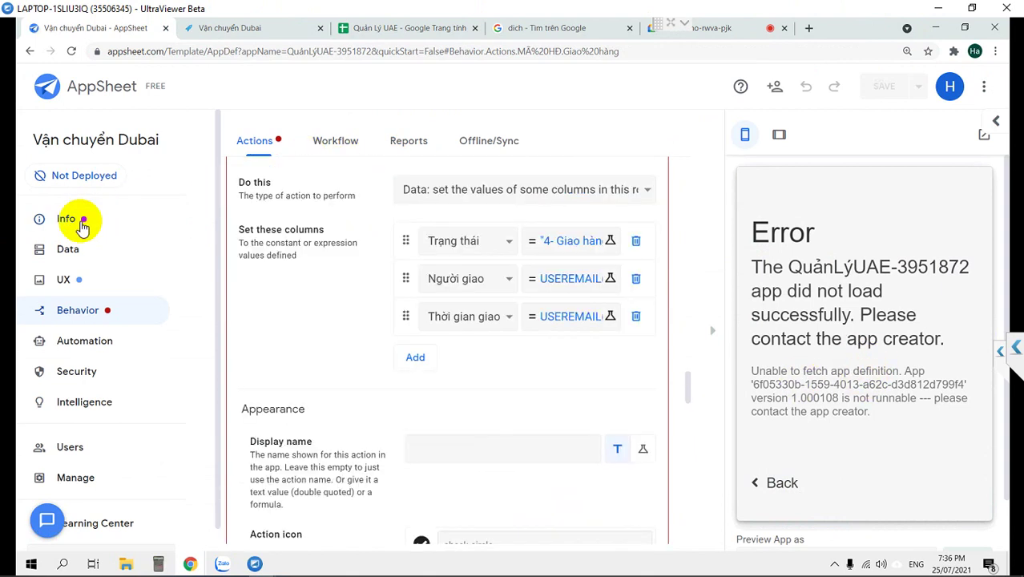
{"action": "left_click", "coordinate": [72, 218]}
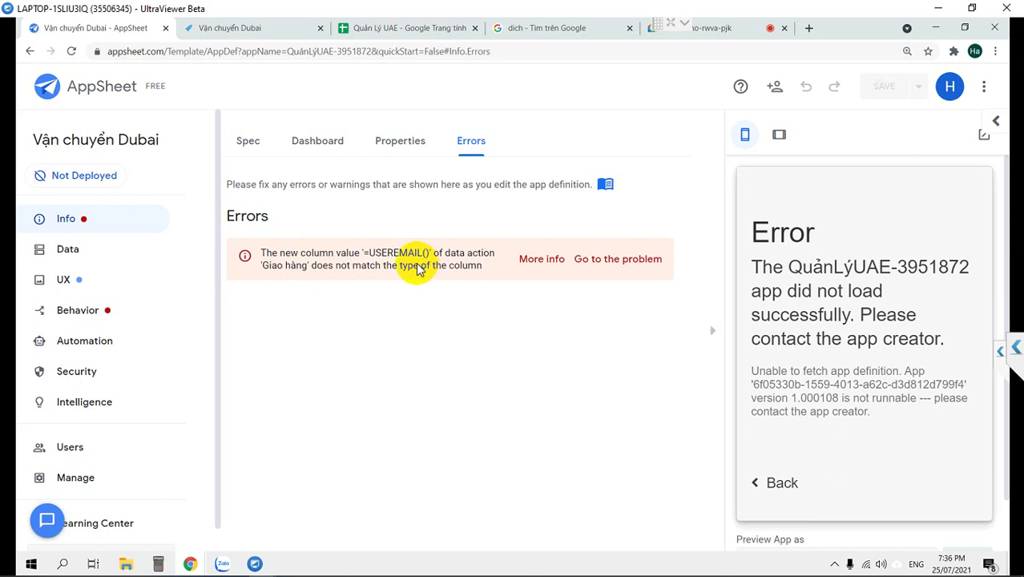
Go back to Behavior > Actions and scroll to the Chuyển hàng action.
{"action": "left_click", "coordinate": [97, 310]}
{"action": "scroll", "coordinate": [342, 306], "scroll_direction": "down", "scroll_amount": 10}
{"action": "scroll", "coordinate": [345, 313], "scroll_direction": "down", "scroll_amount": 15}
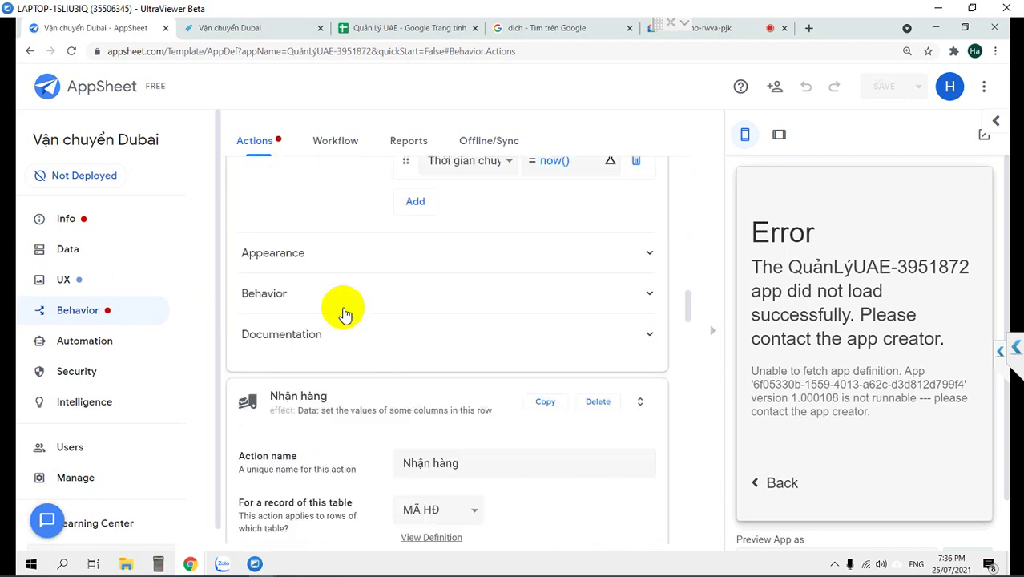
{"action": "scroll", "coordinate": [345, 312], "scroll_direction": "up", "scroll_amount": 2}
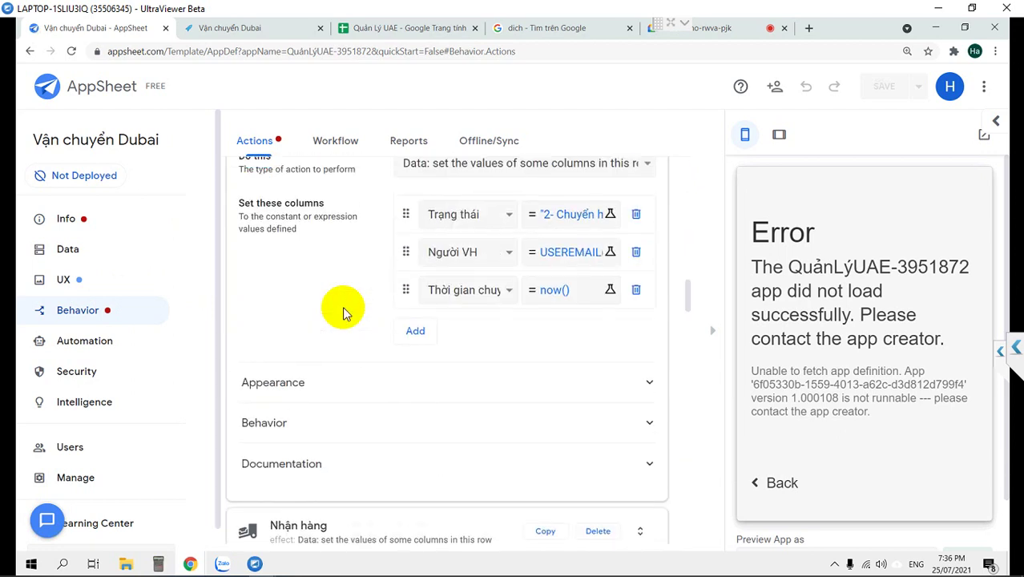
Open Chuyển hàng's Người VH expression, save it unchanged as USEREMAIL(), and reopen it.
{"action": "left_click", "coordinate": [567, 255]}
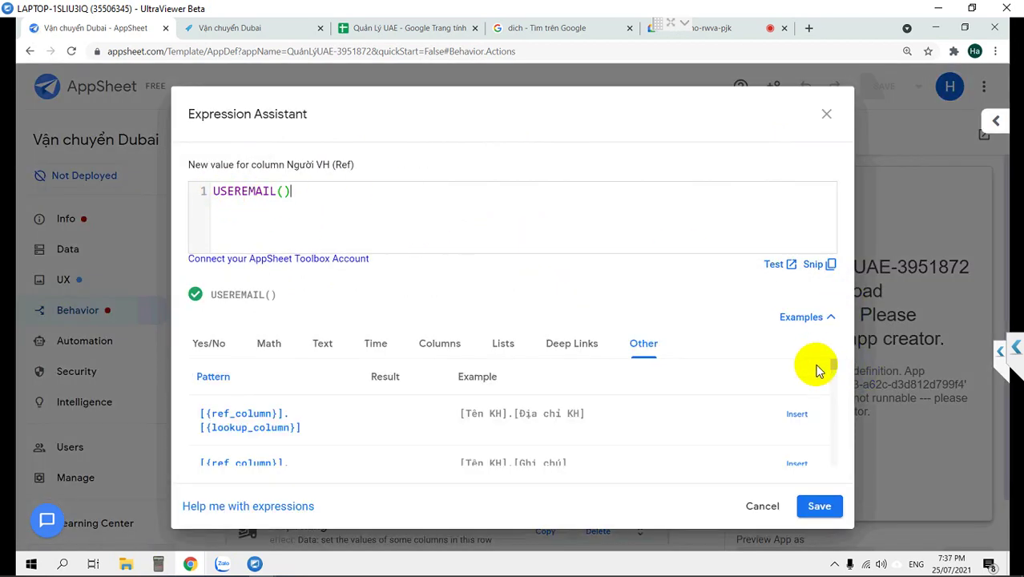
{"action": "left_click", "coordinate": [818, 501]}
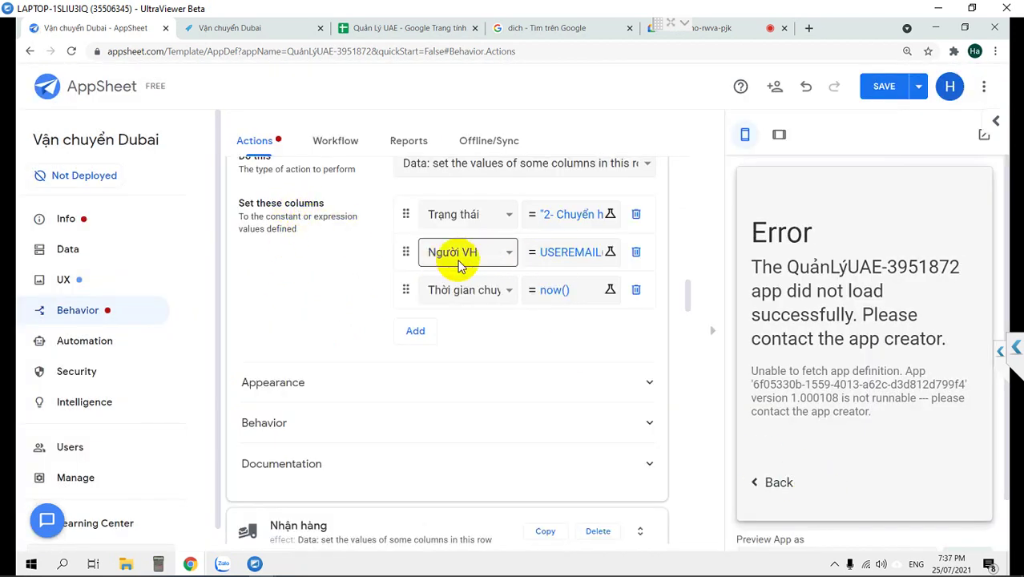
{"action": "left_click", "coordinate": [559, 257]}
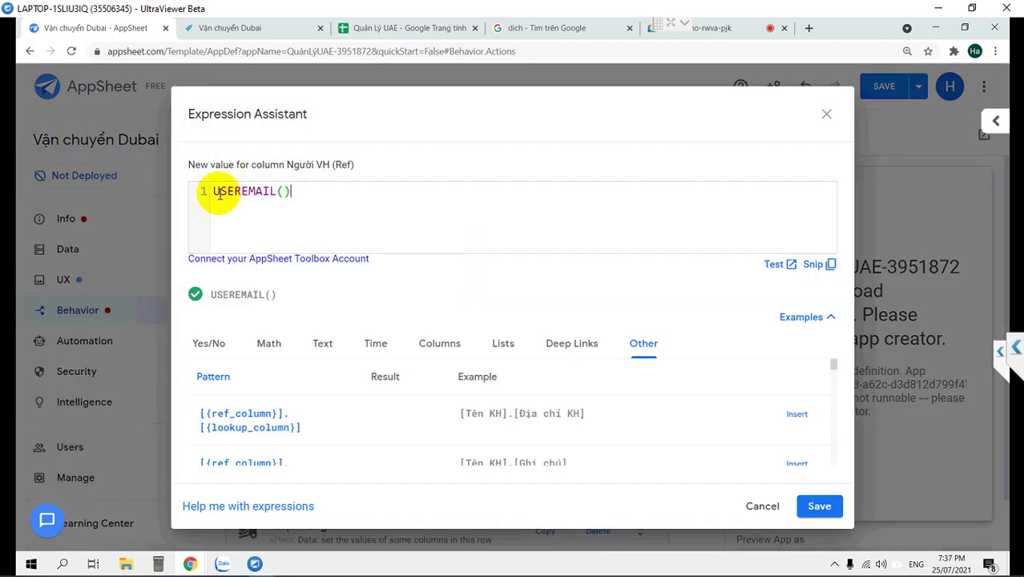
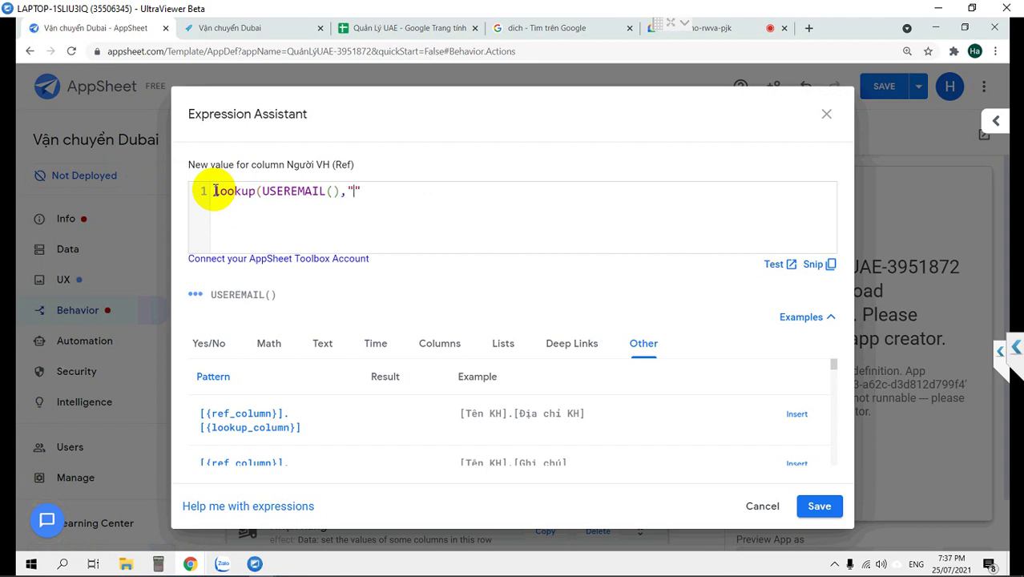
Complete Người VH's expression as lookup(USEREMAIL(),"DSNV","Email","ID"), copy it, and save.
{"action": "type", "text": "S"}
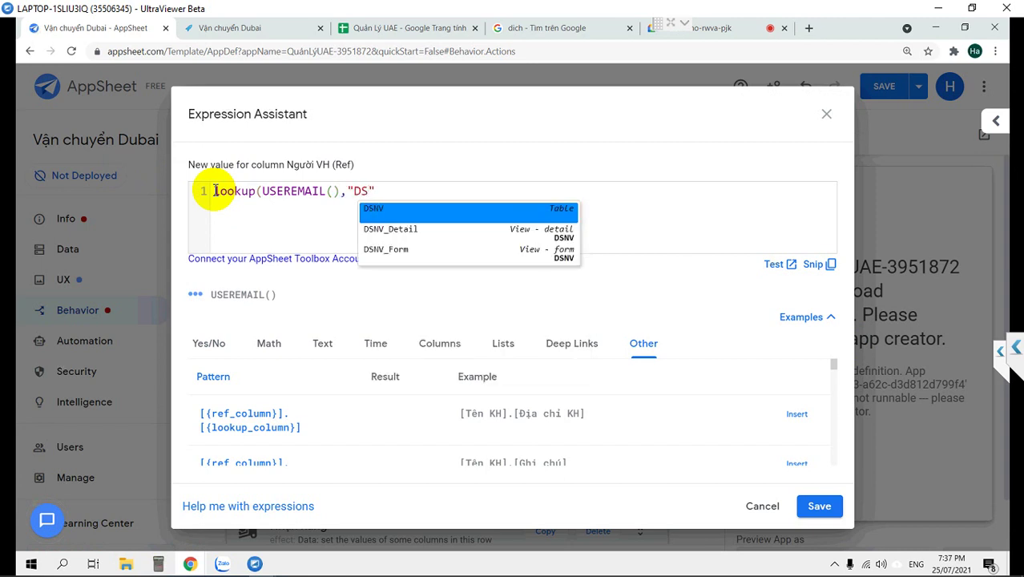
{"action": "type", "text": "NV\","}
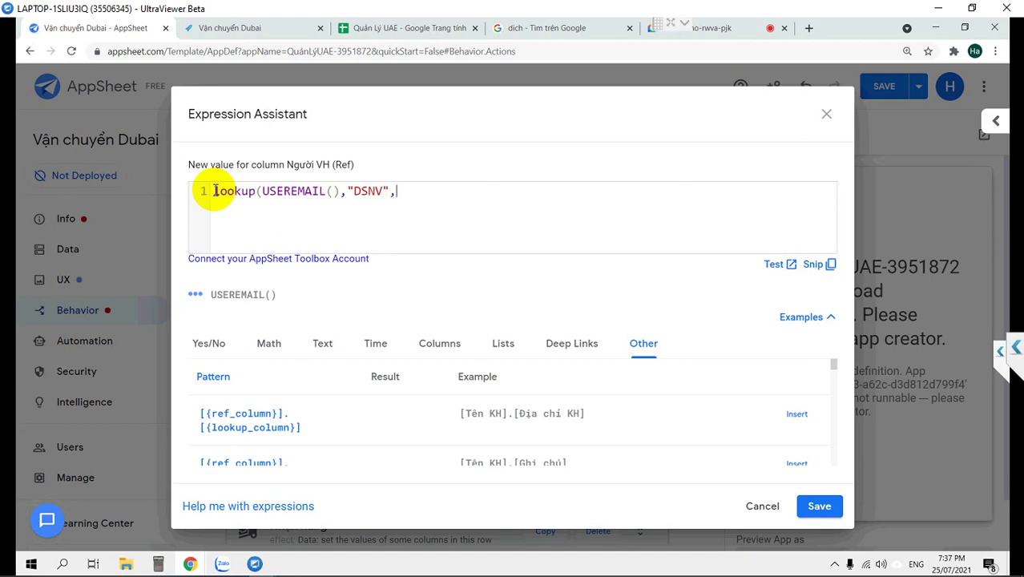
{"action": "type", "text": "\"Email\",\"ID"}
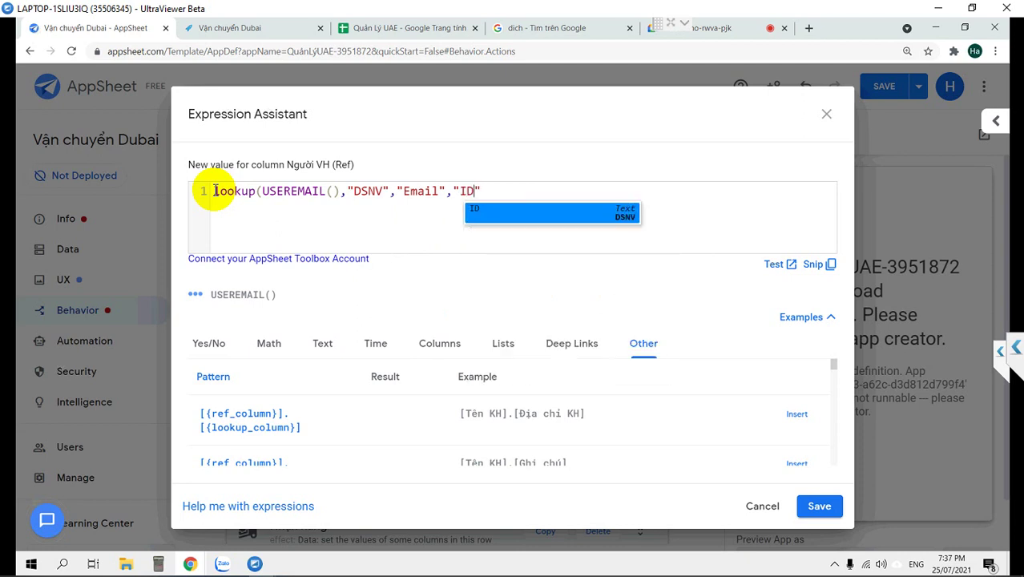
{"action": "type", "text": "\""}
{"action": "key", "text": "ctrl+a"}
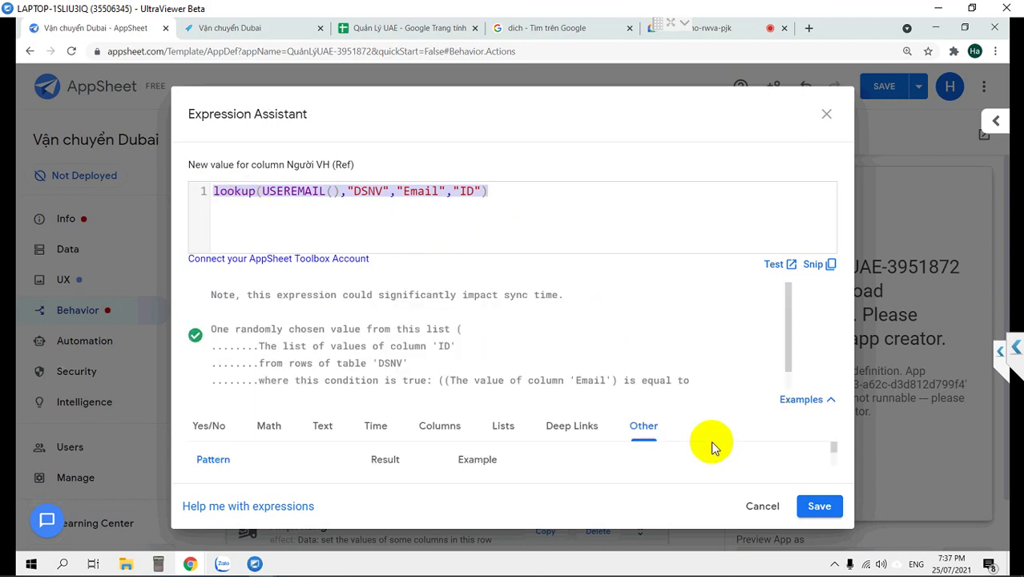
{"action": "double_click", "coordinate": [462, 192]}
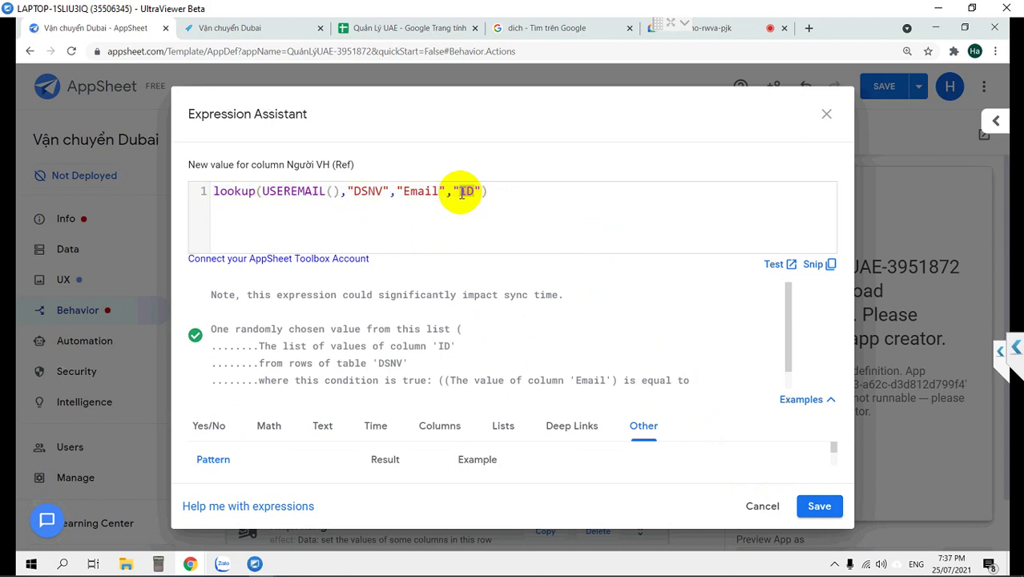
{"action": "left_click", "coordinate": [510, 199]}
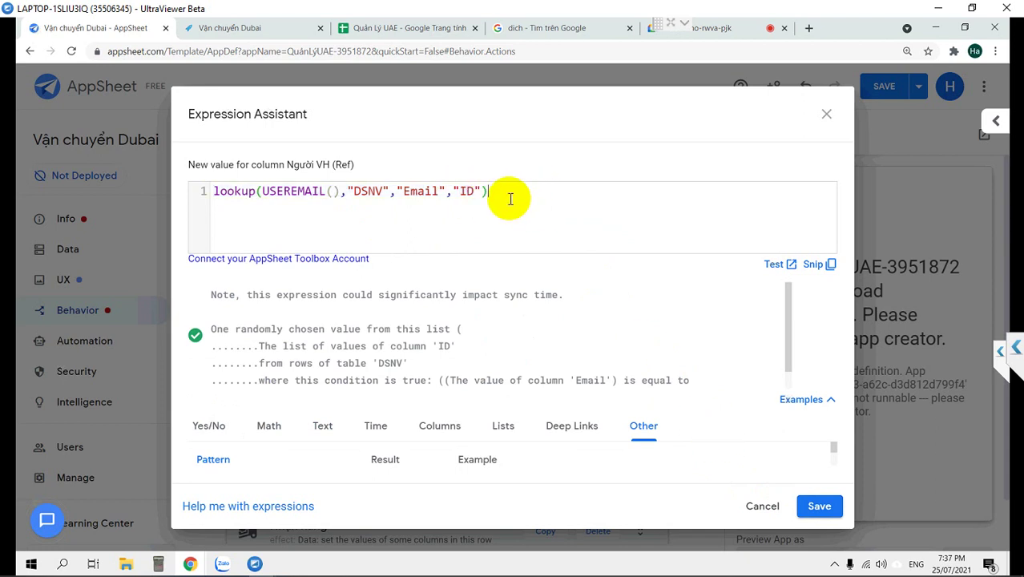
{"action": "left_click", "coordinate": [817, 507]}
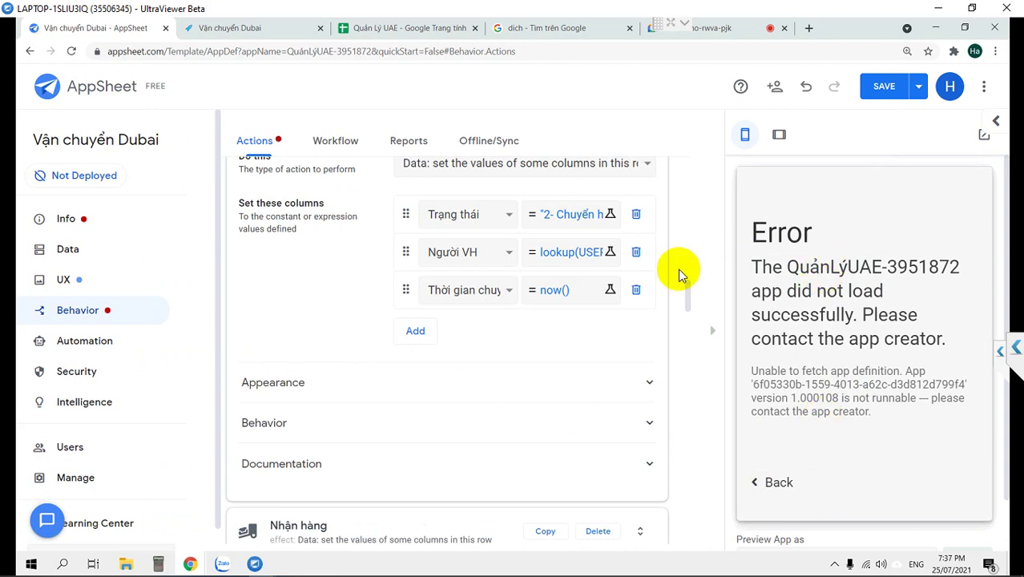
{"action": "left_click", "coordinate": [580, 249]}
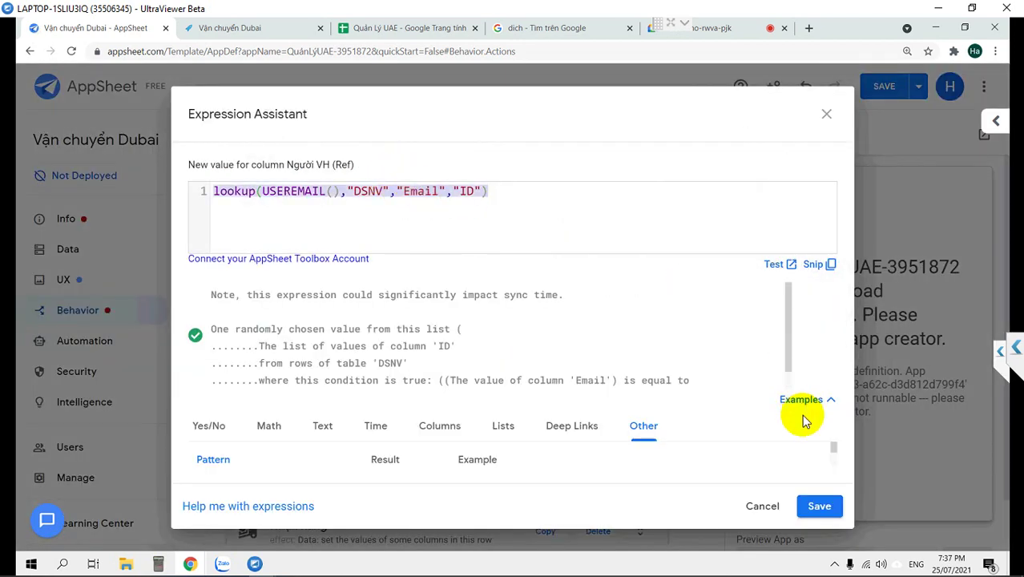
Replace Người nhập's USEREMAIL value with the pasted DSNV email lookup and save.
{"action": "left_click", "coordinate": [818, 506]}
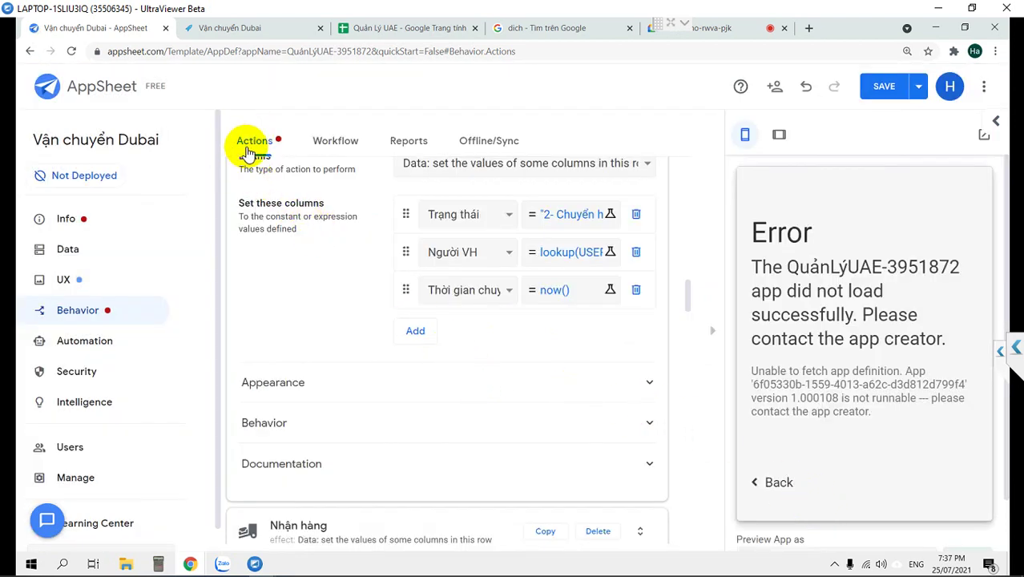
{"action": "scroll", "coordinate": [344, 377], "scroll_direction": "down", "scroll_amount": 2}
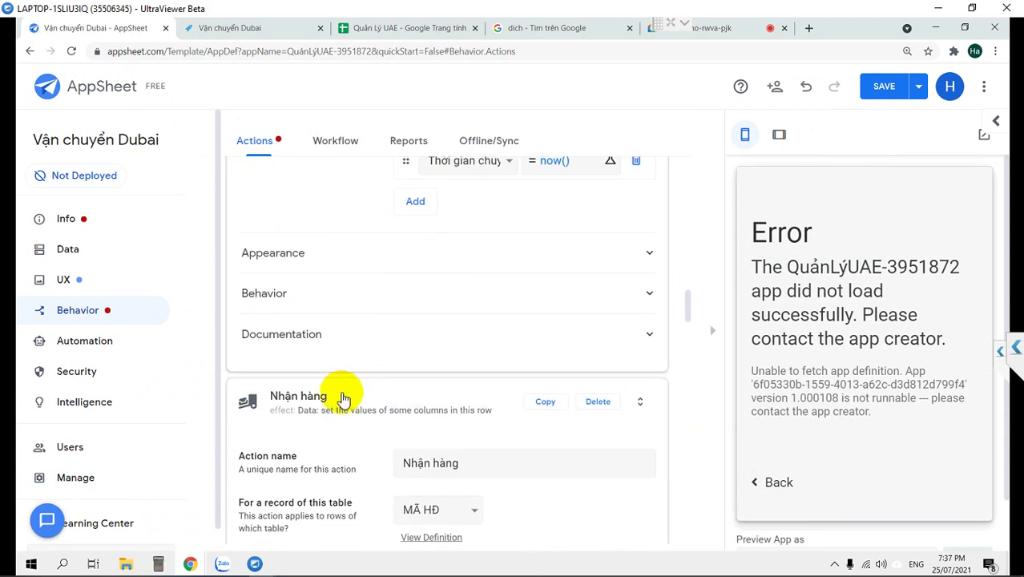
{"action": "scroll", "coordinate": [385, 407], "scroll_direction": "down", "scroll_amount": 2}
{"action": "scroll", "coordinate": [389, 417], "scroll_direction": "down", "scroll_amount": 2}
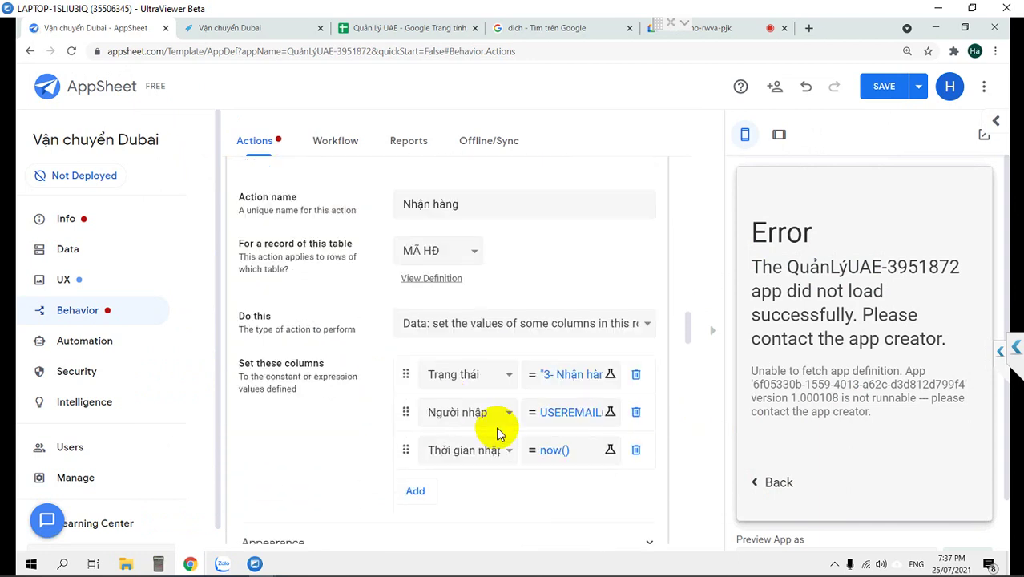
{"action": "left_click", "coordinate": [583, 412]}
{"action": "double_click", "coordinate": [270, 196]}
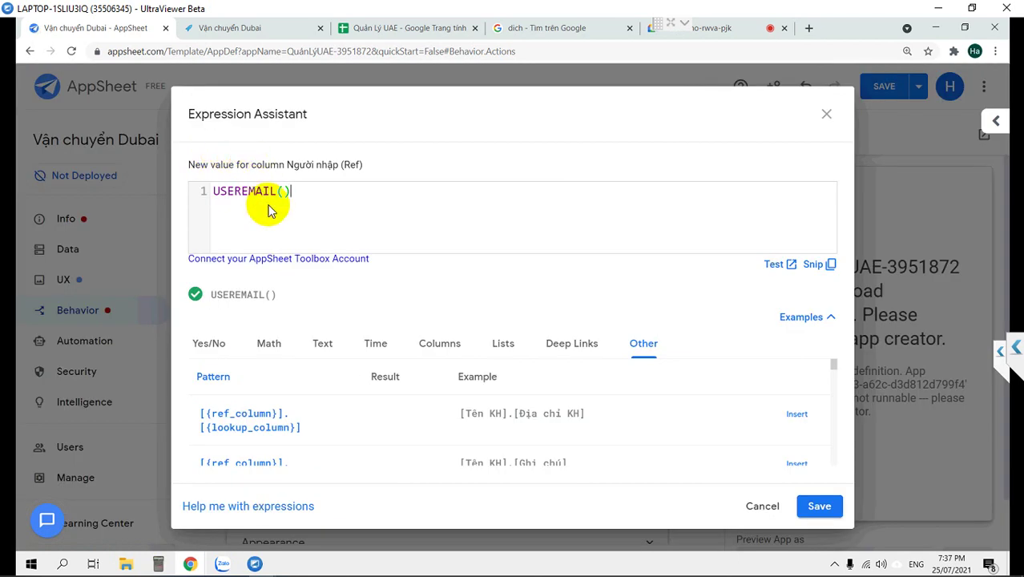
{"action": "type", "text": "lookup(USEREMAIL(),\"DSNV\",\"Email\",\"ID\")"}
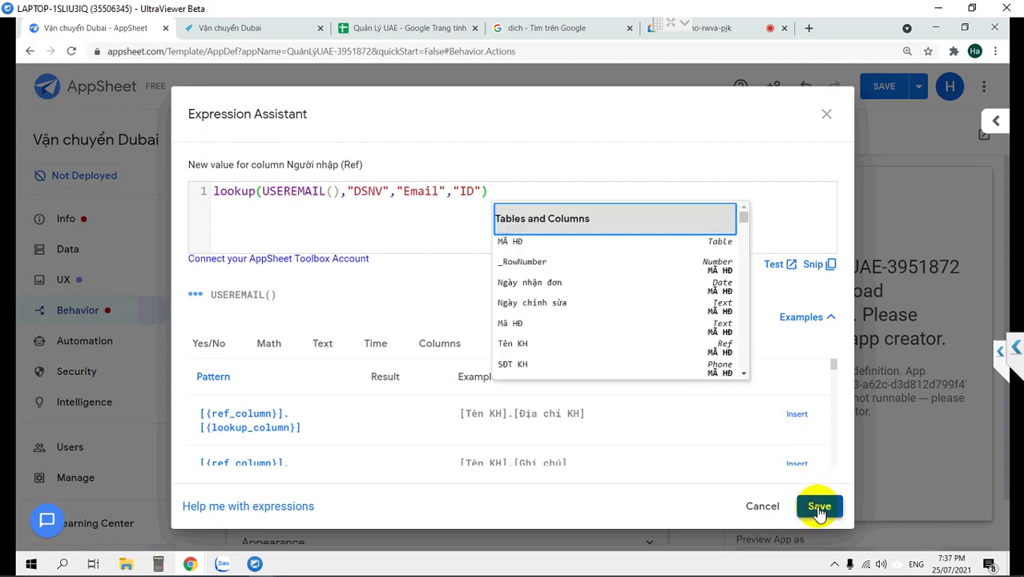
{"action": "left_click", "coordinate": [818, 505]}
Set Người giao's value to the pasted DSNV email lookup expression.
{"action": "scroll", "coordinate": [338, 434], "scroll_direction": "down", "scroll_amount": 5}
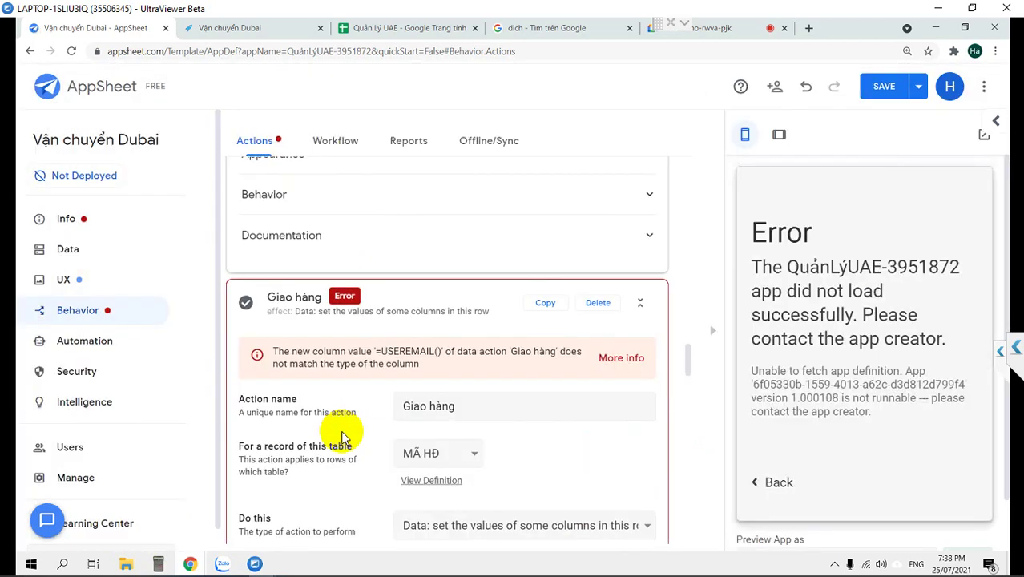
{"action": "scroll", "coordinate": [339, 433], "scroll_direction": "down", "scroll_amount": 3}
{"action": "scroll", "coordinate": [343, 423], "scroll_direction": "down", "scroll_amount": 1}
{"action": "left_click", "coordinate": [575, 365]}
{"action": "key", "text": "ctrl+a"}
{"action": "type", "text": "lookup(USEREMAIL(),\"DSNV\",\"Email\",\"ID\")"}
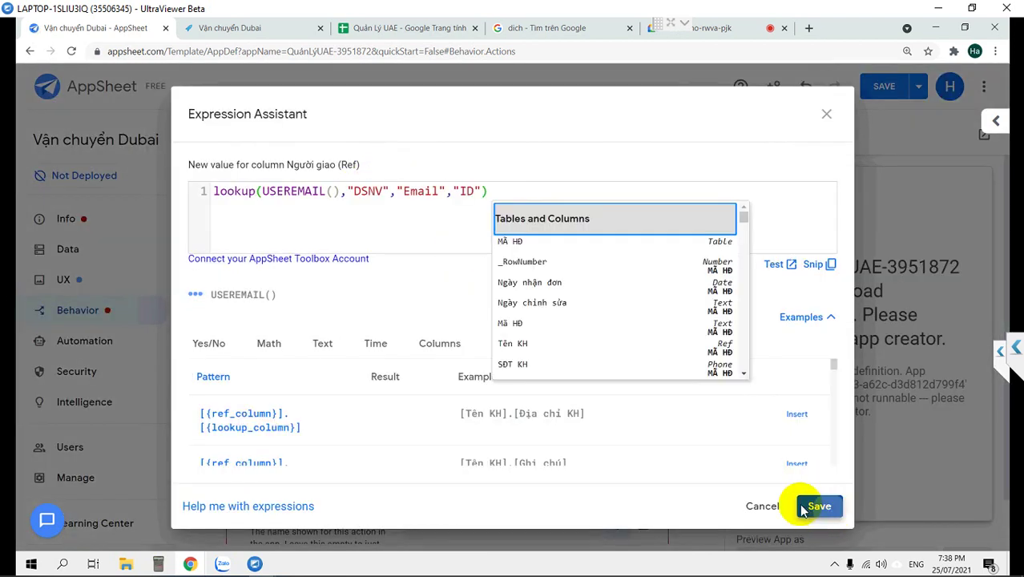
{"action": "left_click", "coordinate": [801, 510]}
Replace Thời gian giao's value expression with now().
{"action": "left_click", "coordinate": [569, 393]}
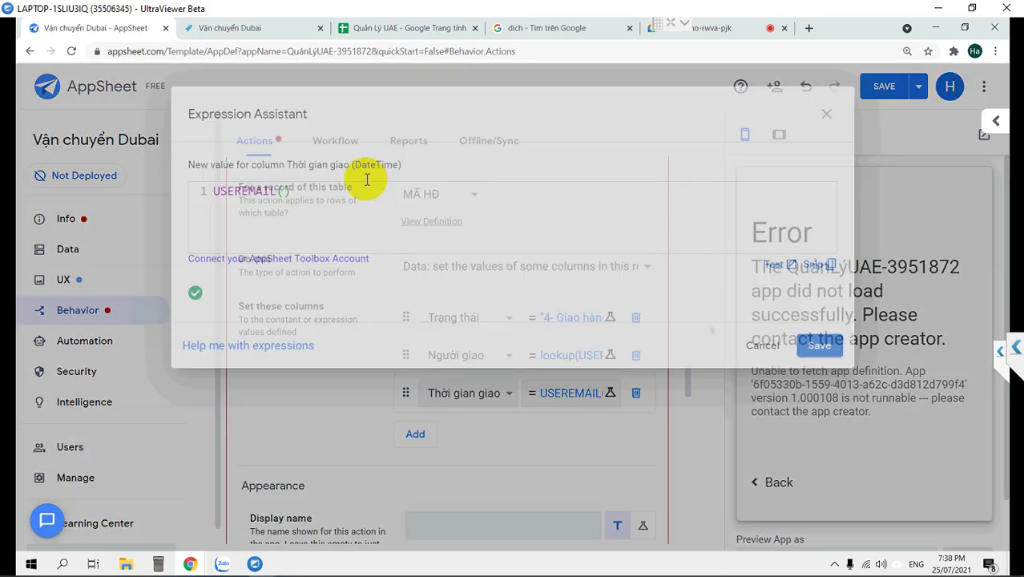
{"action": "key", "text": "ctrl+a"}
{"action": "type", "text": "now()"}
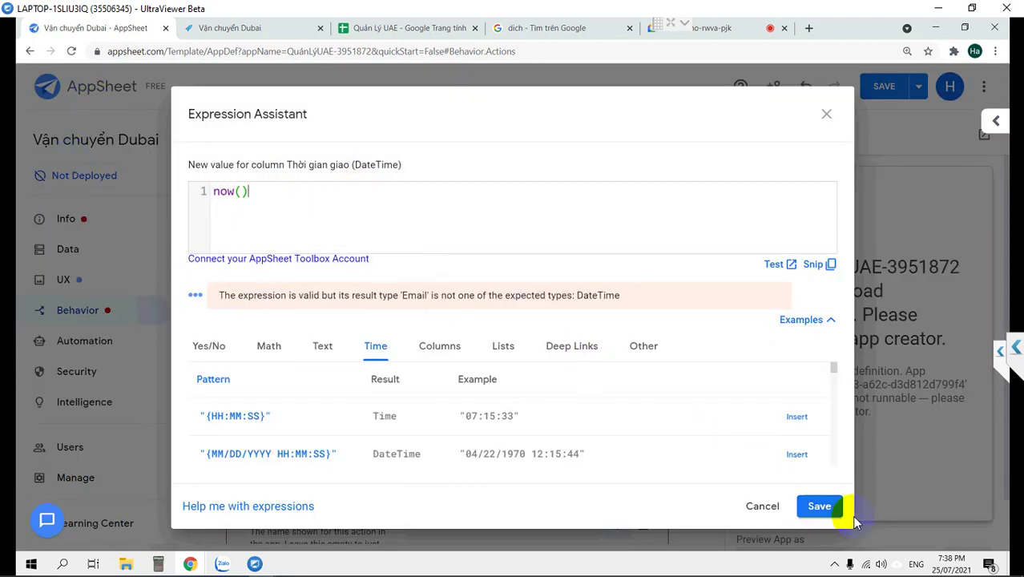
{"action": "left_click", "coordinate": [821, 508]}
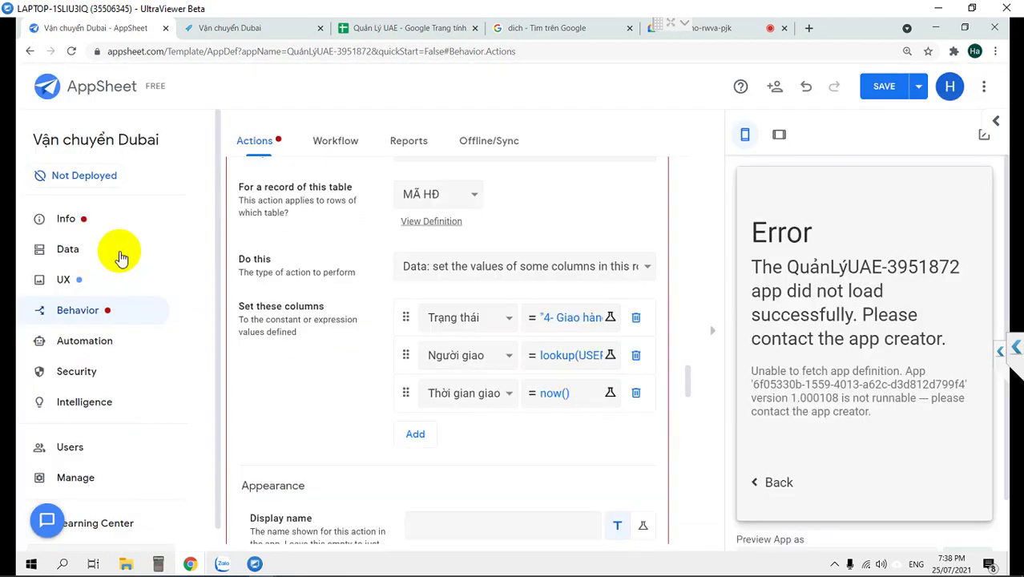
{"action": "left_click", "coordinate": [75, 251]}
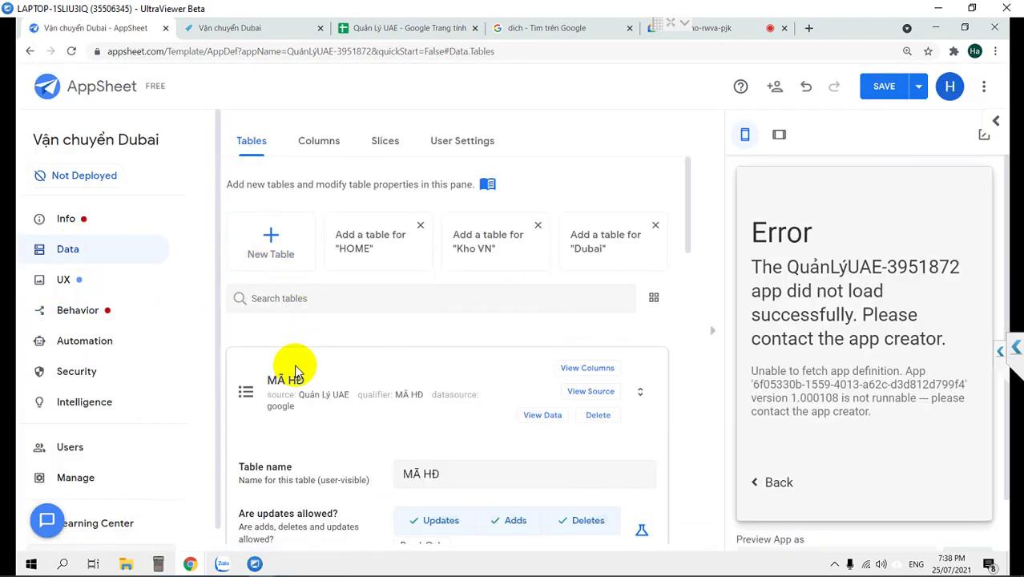
{"action": "scroll", "coordinate": [296, 370], "scroll_direction": "down", "scroll_amount": 3}
{"action": "left_click", "coordinate": [884, 88]}
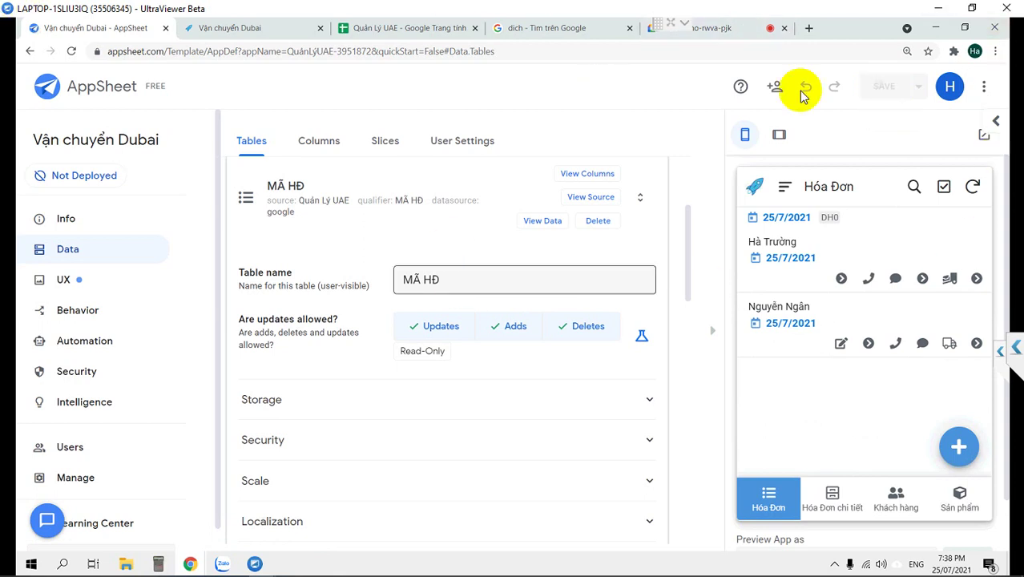
{"action": "left_click", "coordinate": [793, 247]}
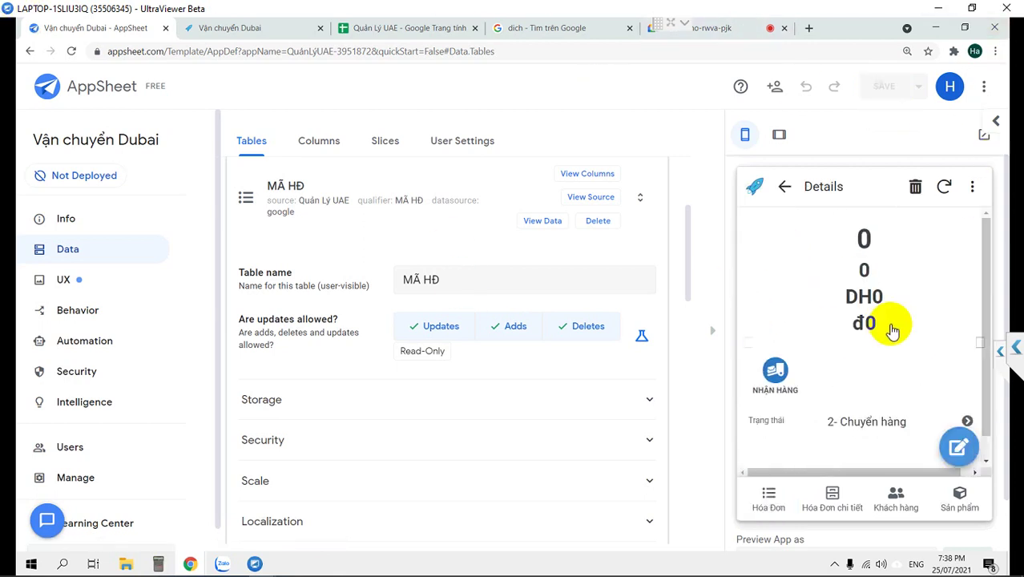
{"action": "scroll", "coordinate": [892, 329], "scroll_direction": "down", "scroll_amount": 1}
{"action": "scroll", "coordinate": [889, 325], "scroll_direction": "up", "scroll_amount": 1}
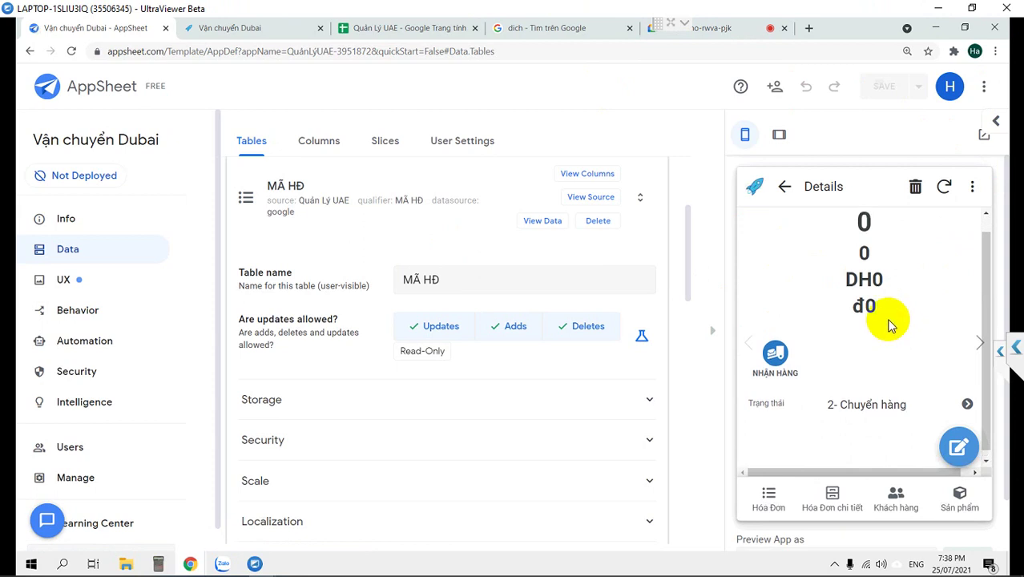
{"action": "left_click", "coordinate": [778, 191]}
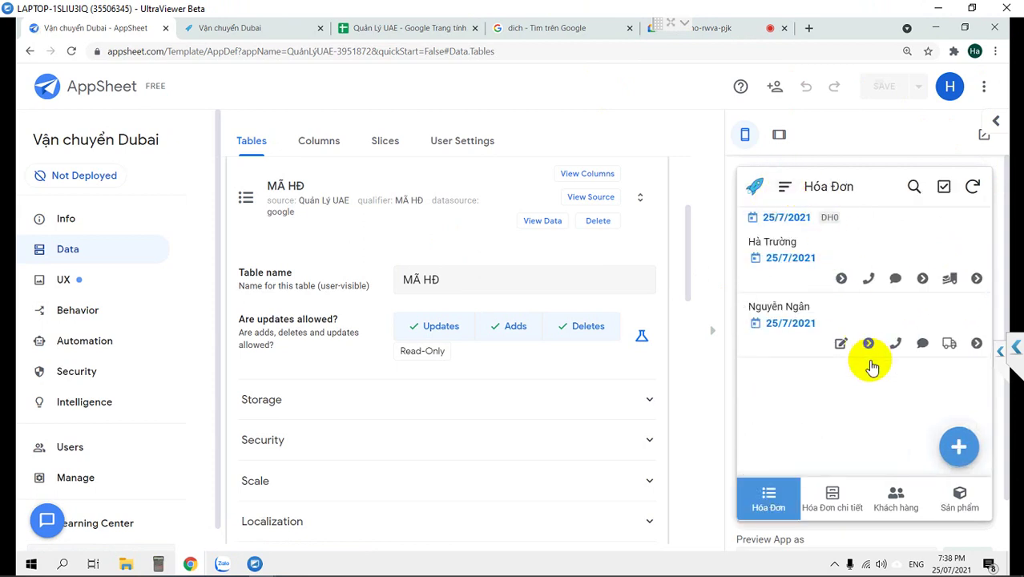
{"action": "left_click", "coordinate": [68, 282]}
Add another column-order entry after Trạng thái in the MÃ HĐ_Detail view and save.
{"action": "scroll", "coordinate": [417, 396], "scroll_direction": "down", "scroll_amount": 7}
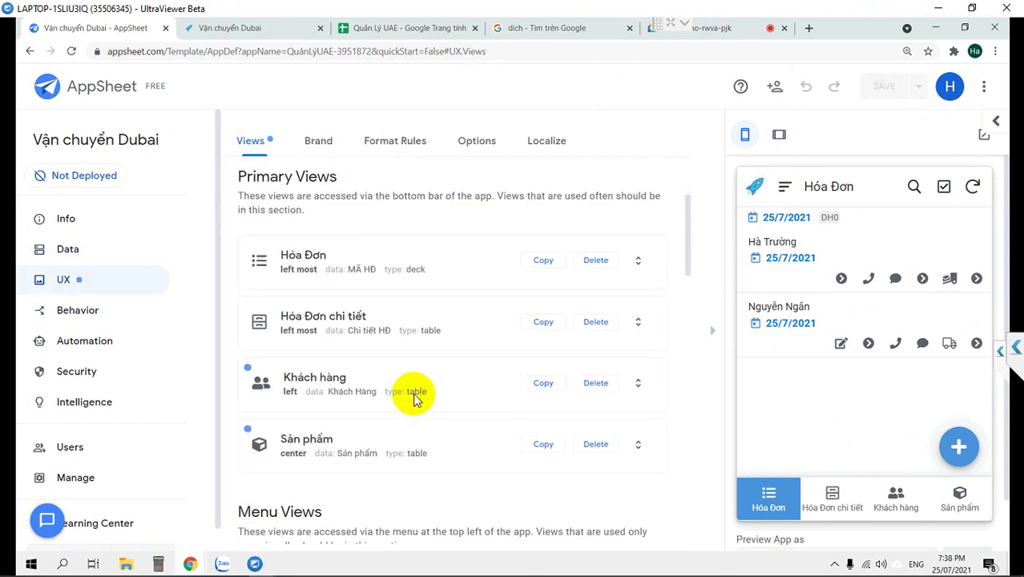
{"action": "scroll", "coordinate": [415, 398], "scroll_direction": "down", "scroll_amount": 4}
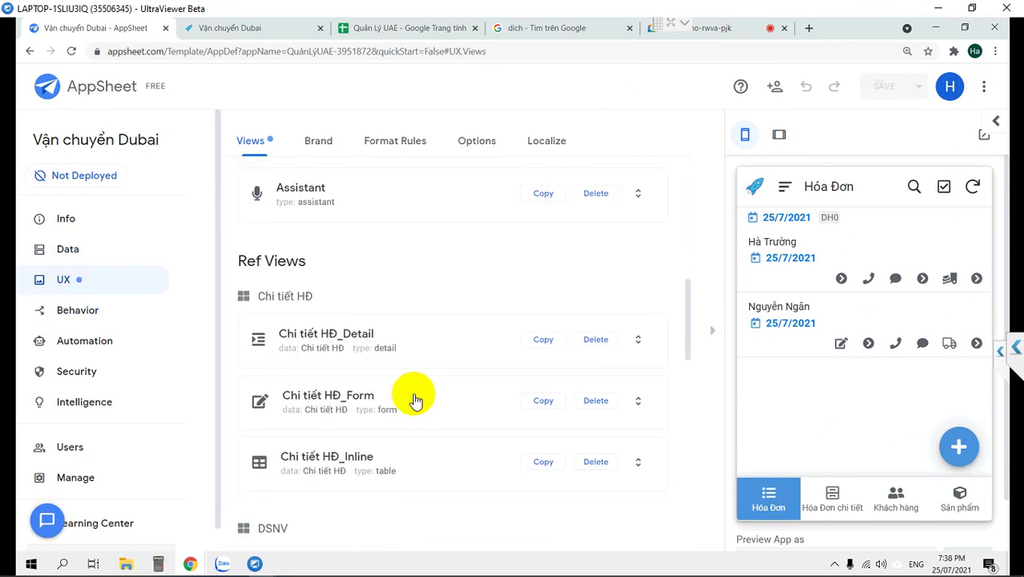
{"action": "scroll", "coordinate": [410, 398], "scroll_direction": "down", "scroll_amount": 6}
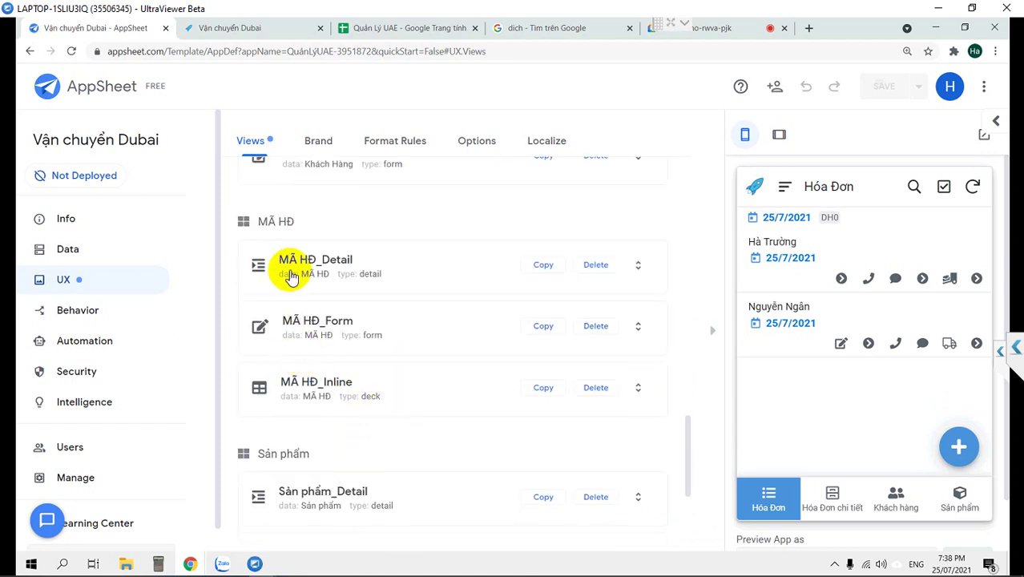
{"action": "left_click", "coordinate": [292, 264]}
{"action": "scroll", "coordinate": [346, 373], "scroll_direction": "down", "scroll_amount": 5}
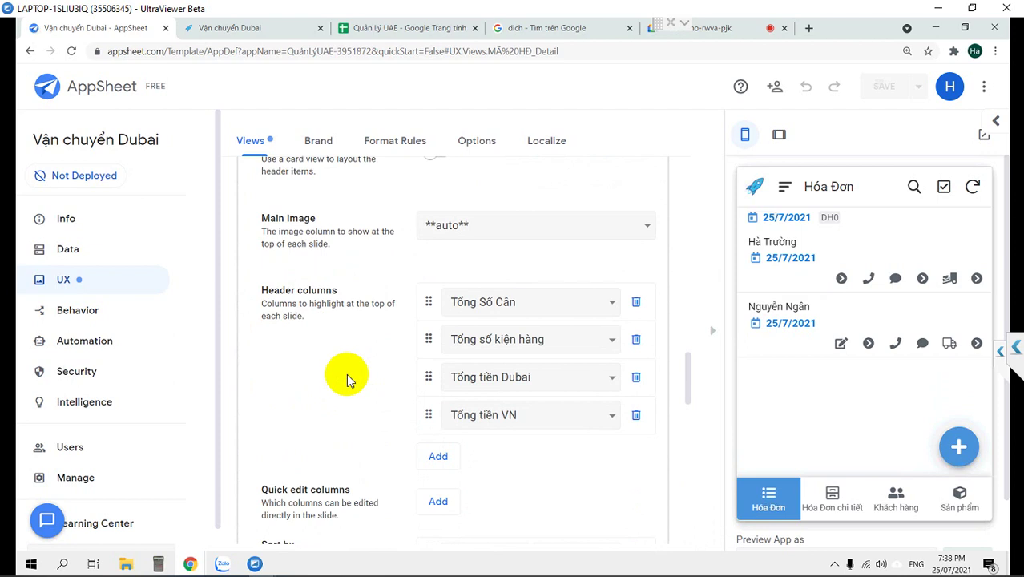
{"action": "scroll", "coordinate": [525, 492], "scroll_direction": "down", "scroll_amount": 2}
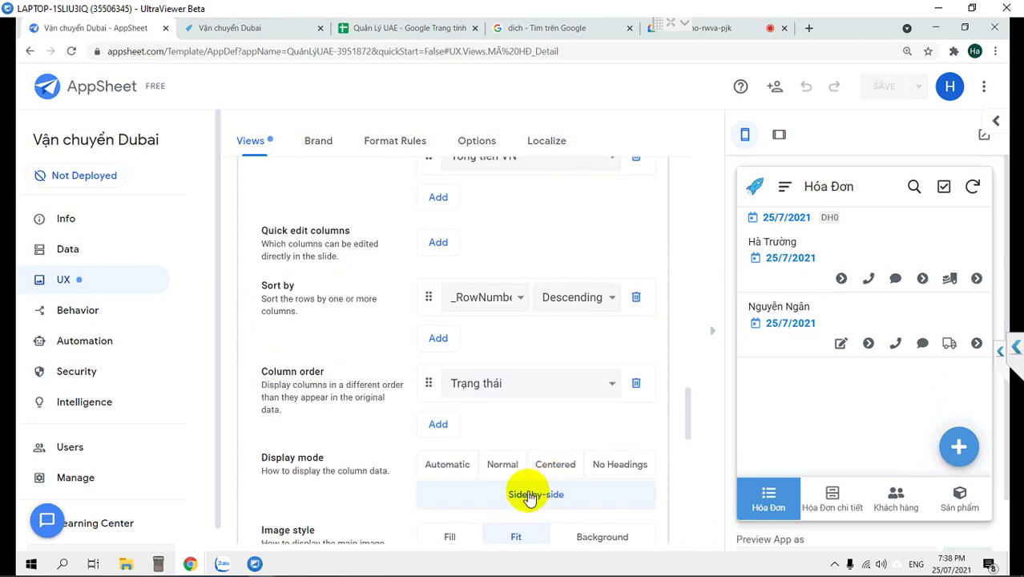
{"action": "left_click", "coordinate": [439, 427]}
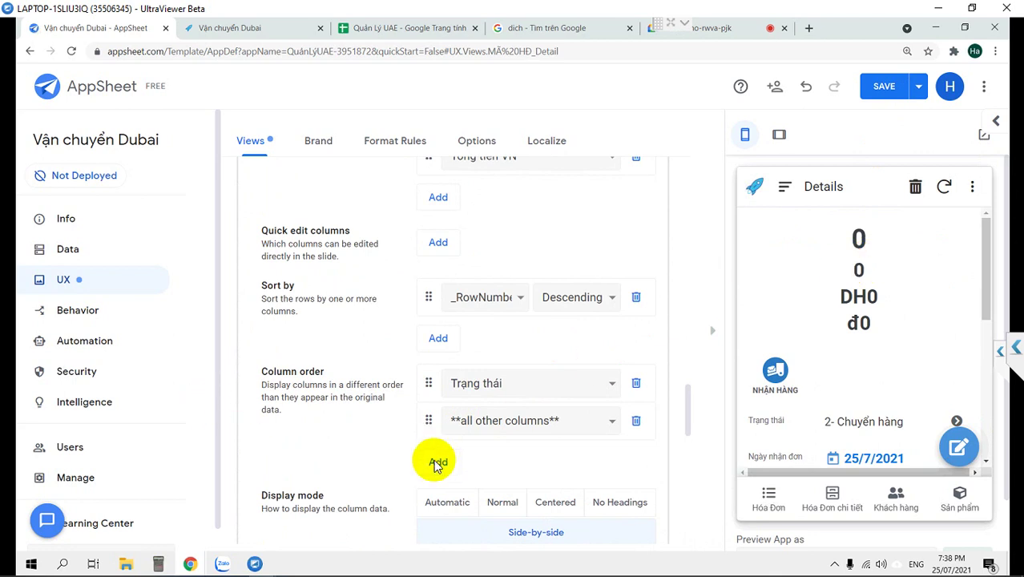
{"action": "left_click", "coordinate": [884, 88]}
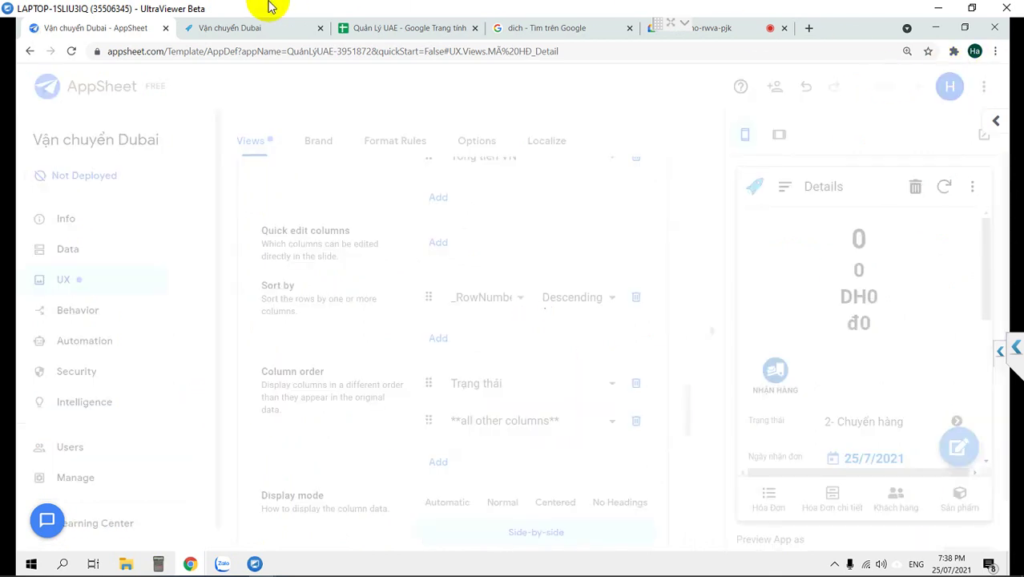
{"action": "left_click", "coordinate": [249, 27]}
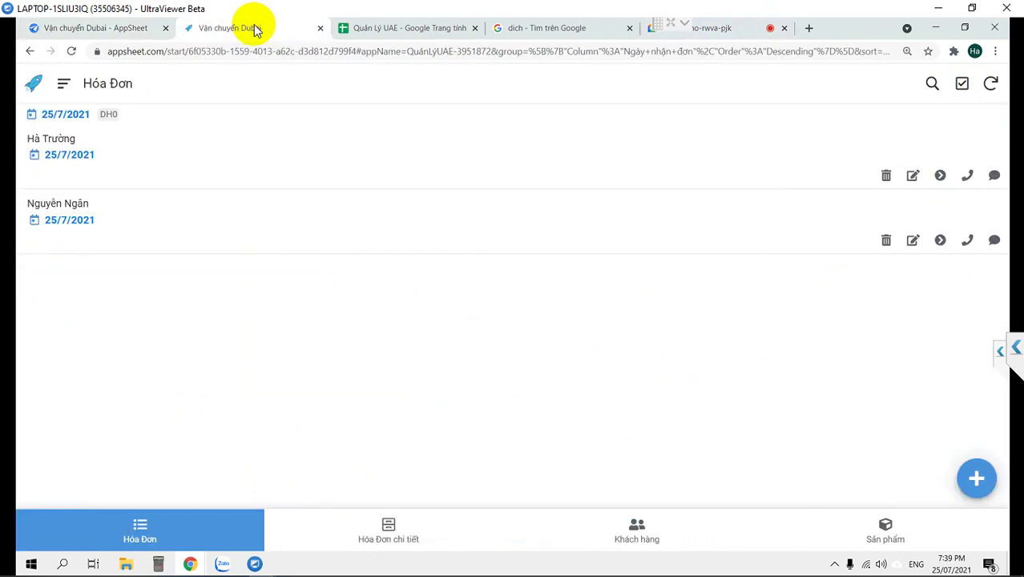
Sync the app and advance the first order to 3- Nhận hàng, then 4- Giao hàng.
{"action": "left_click", "coordinate": [990, 85]}
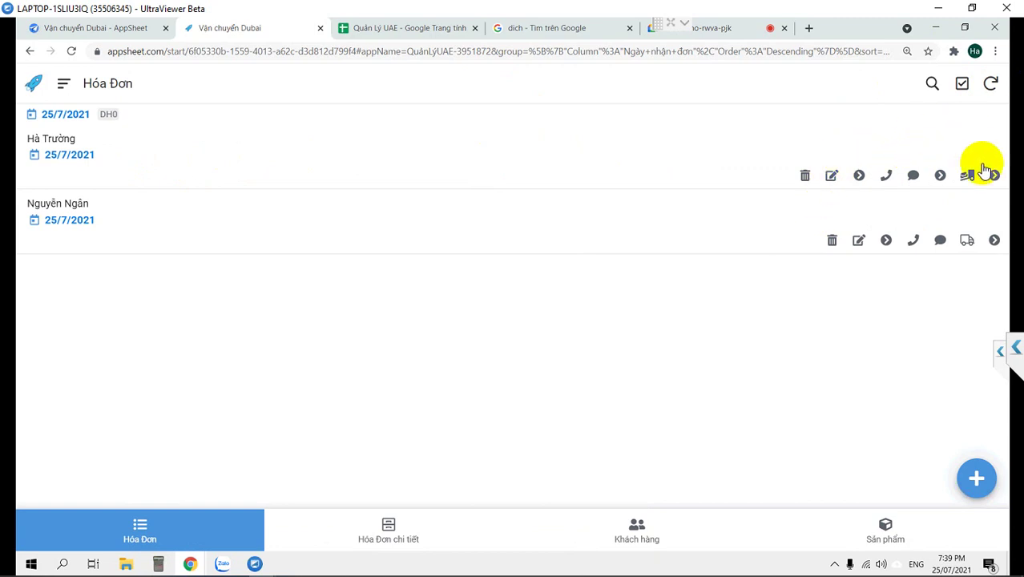
{"action": "left_click", "coordinate": [445, 158]}
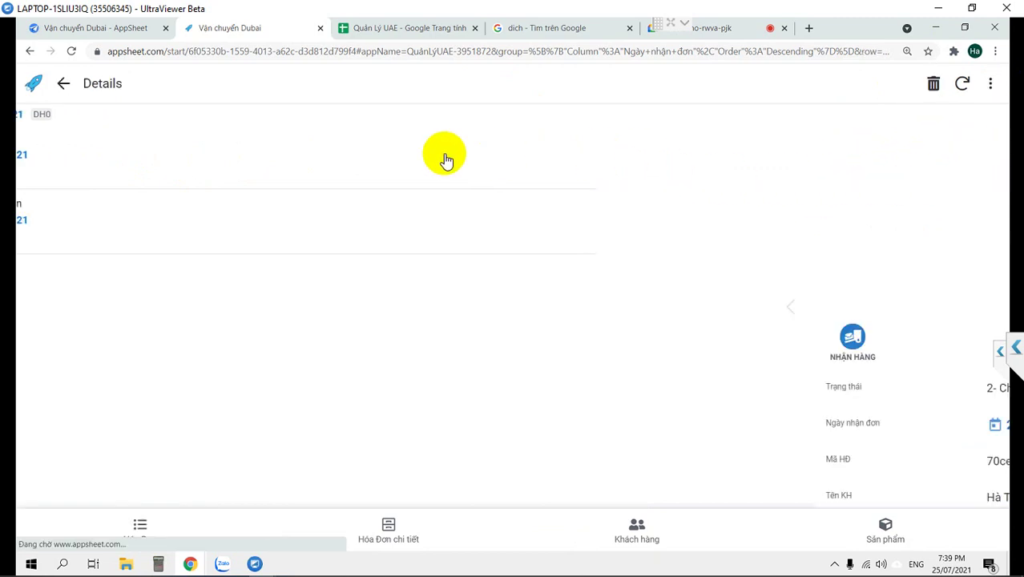
{"action": "scroll", "coordinate": [583, 255], "scroll_direction": "down", "scroll_amount": 3}
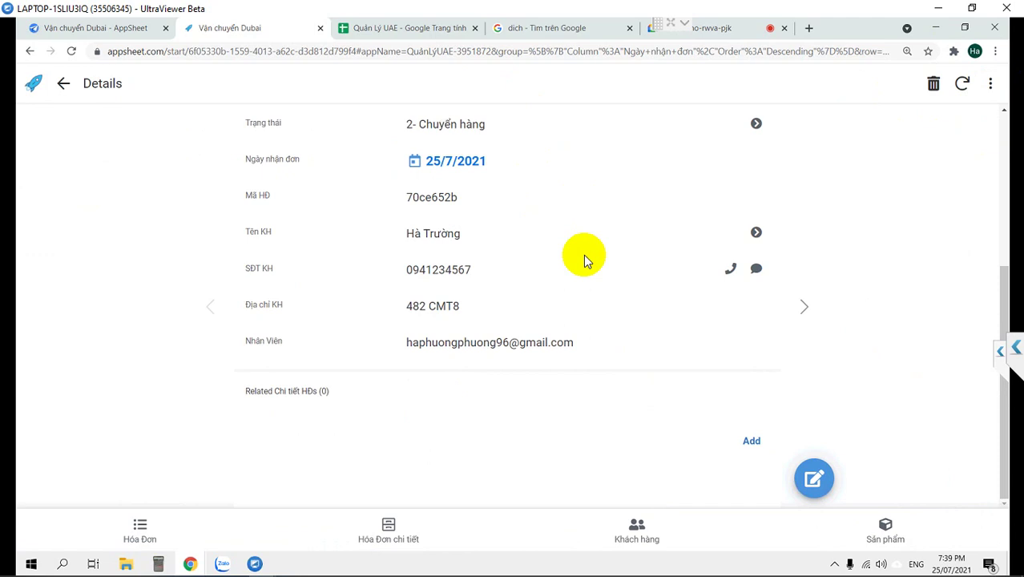
{"action": "scroll", "coordinate": [583, 254], "scroll_direction": "up", "scroll_amount": 2}
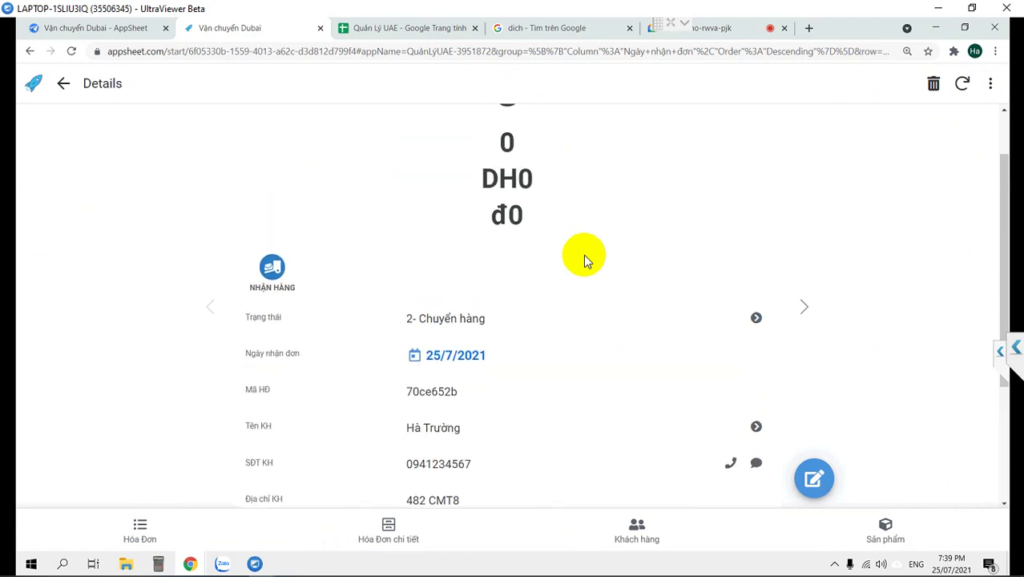
{"action": "scroll", "coordinate": [583, 255], "scroll_direction": "down", "scroll_amount": 1}
{"action": "left_click", "coordinate": [271, 203]}
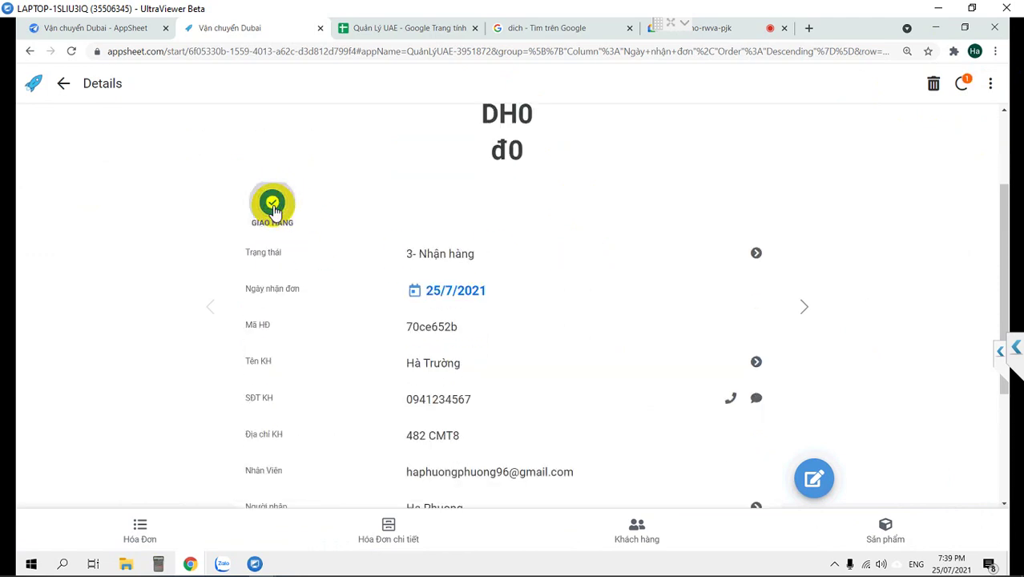
{"action": "scroll", "coordinate": [475, 325], "scroll_direction": "down", "scroll_amount": 1}
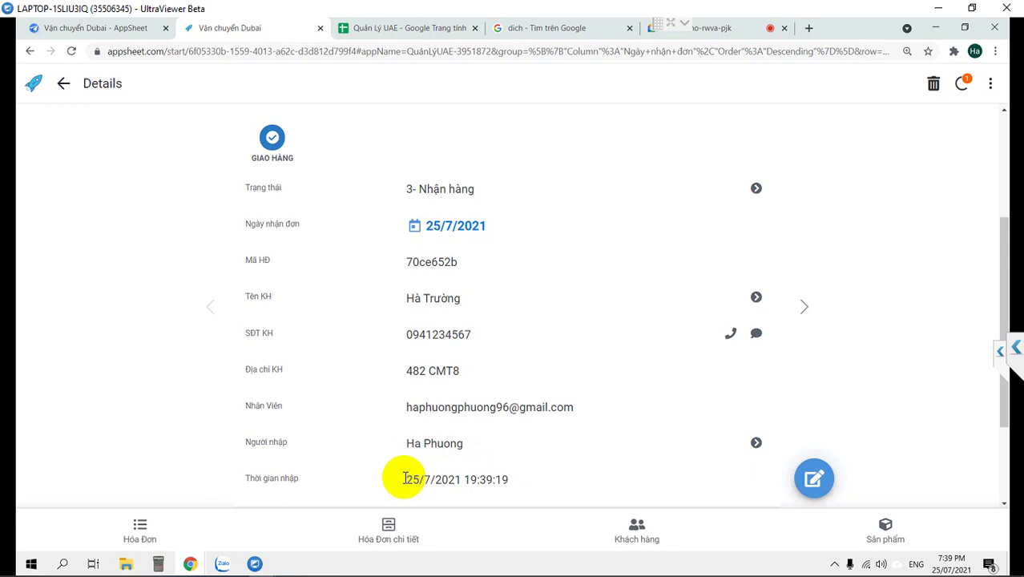
{"action": "left_click", "coordinate": [273, 139]}
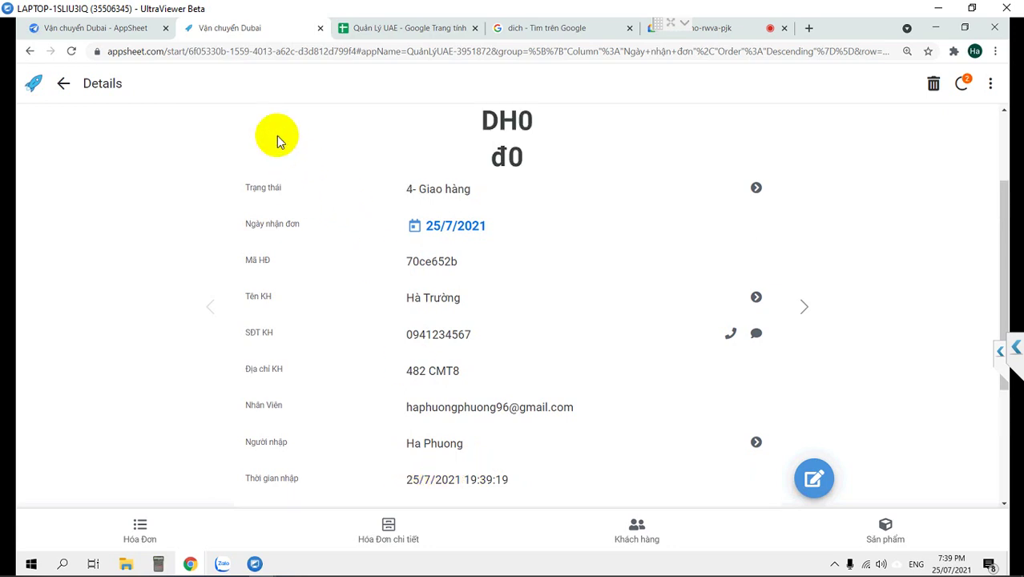
Open the order's Người nhập staff record and review its DSNV details.
{"action": "scroll", "coordinate": [430, 260], "scroll_direction": "down", "scroll_amount": 3}
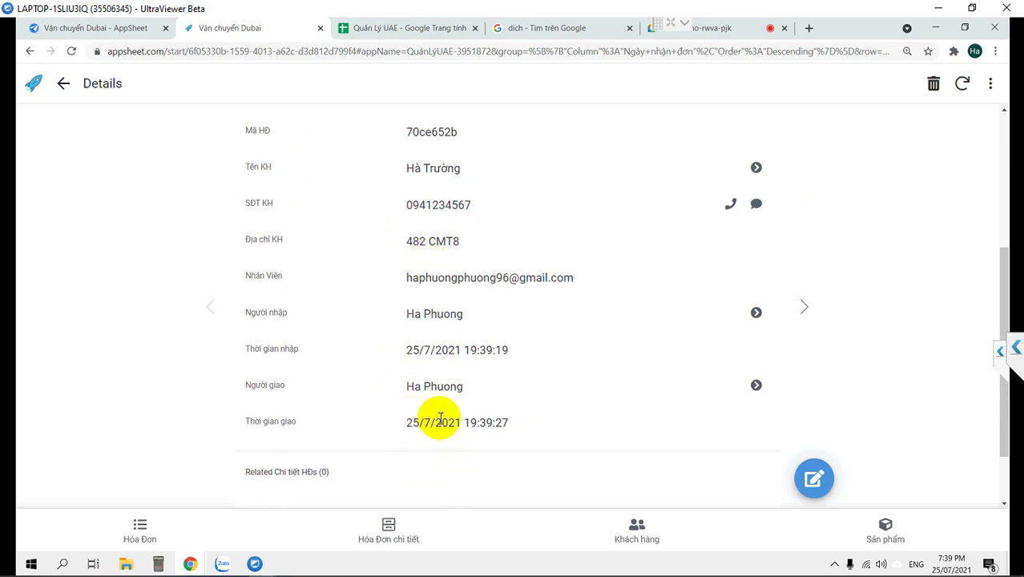
{"action": "scroll", "coordinate": [436, 412], "scroll_direction": "up", "scroll_amount": 2}
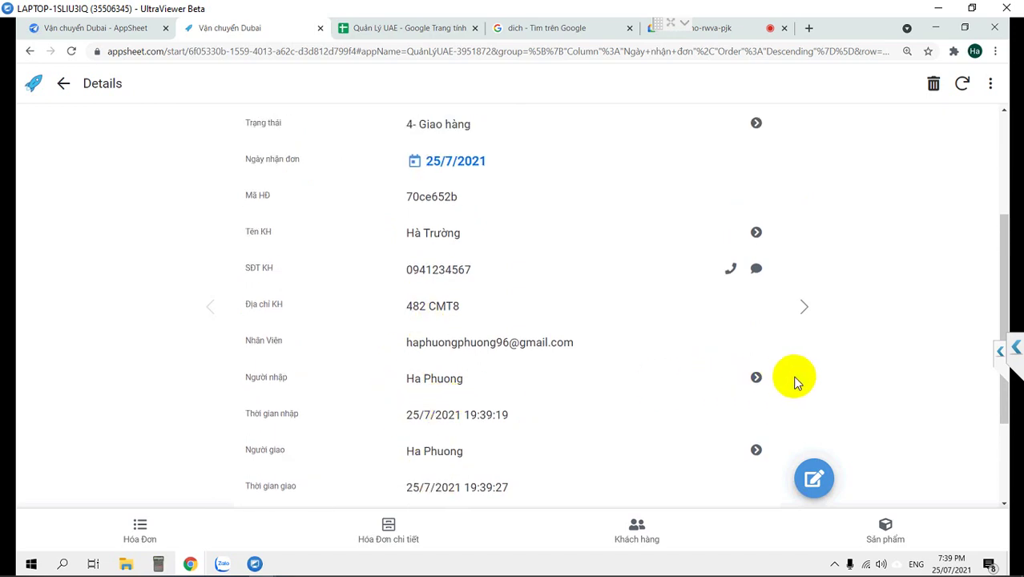
{"action": "left_click_drag", "start_coordinate": [406, 378], "coordinate": [513, 384]}
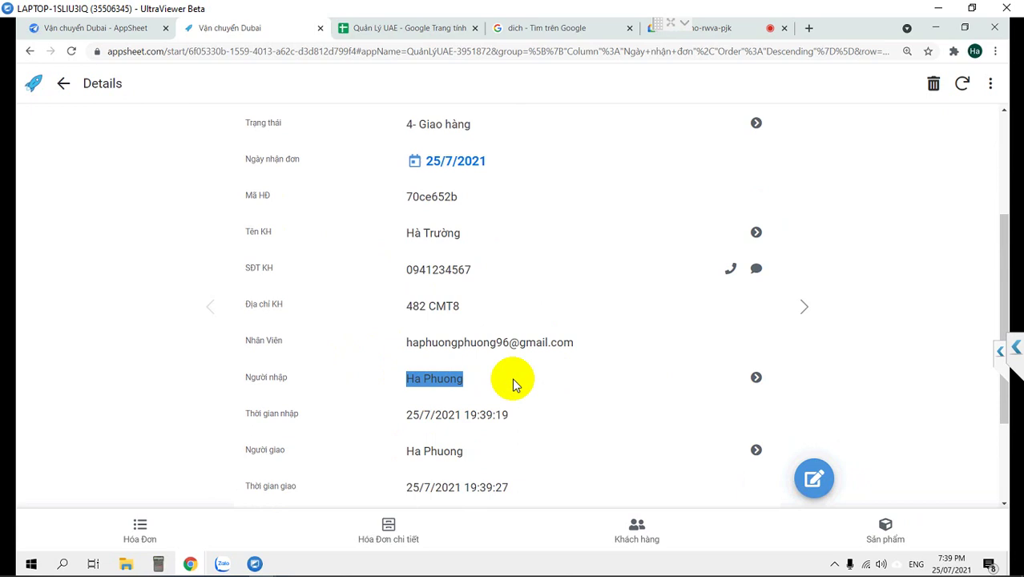
{"action": "left_click", "coordinate": [756, 378]}
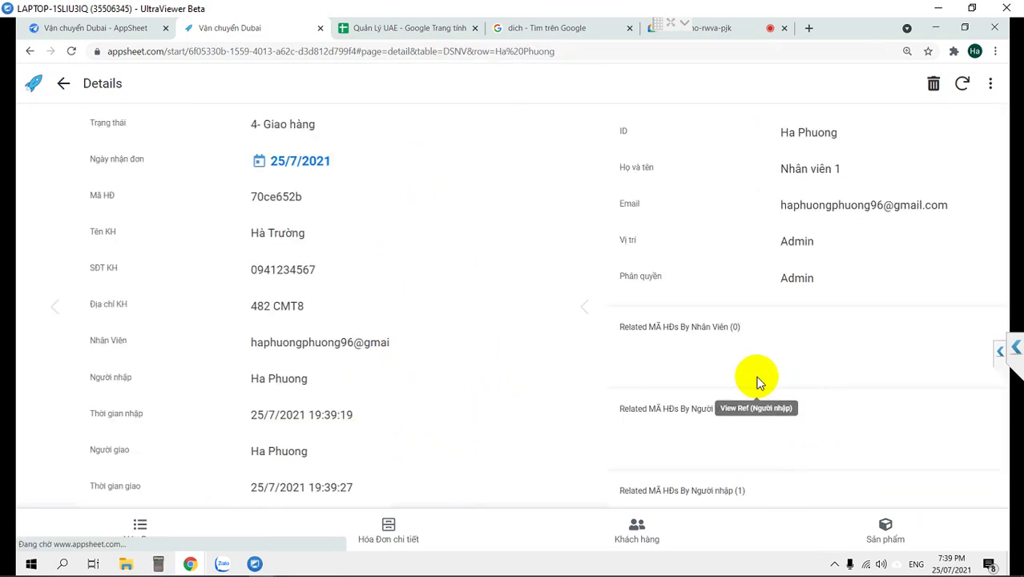
{"action": "scroll", "coordinate": [688, 373], "scroll_direction": "down", "scroll_amount": 2}
{"action": "scroll", "coordinate": [650, 373], "scroll_direction": "down", "scroll_amount": 5}
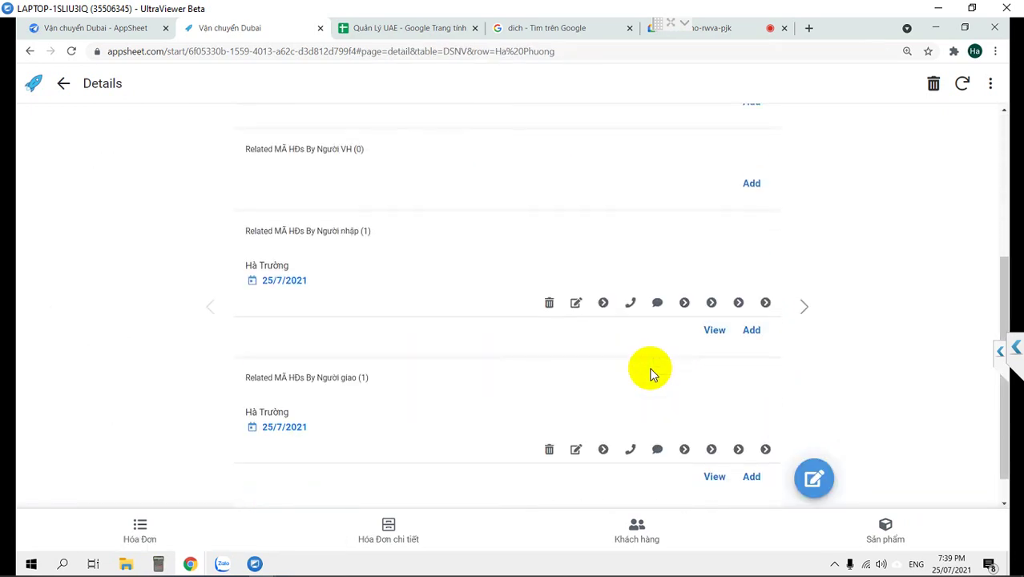
{"action": "scroll", "coordinate": [650, 374], "scroll_direction": "up", "scroll_amount": 5}
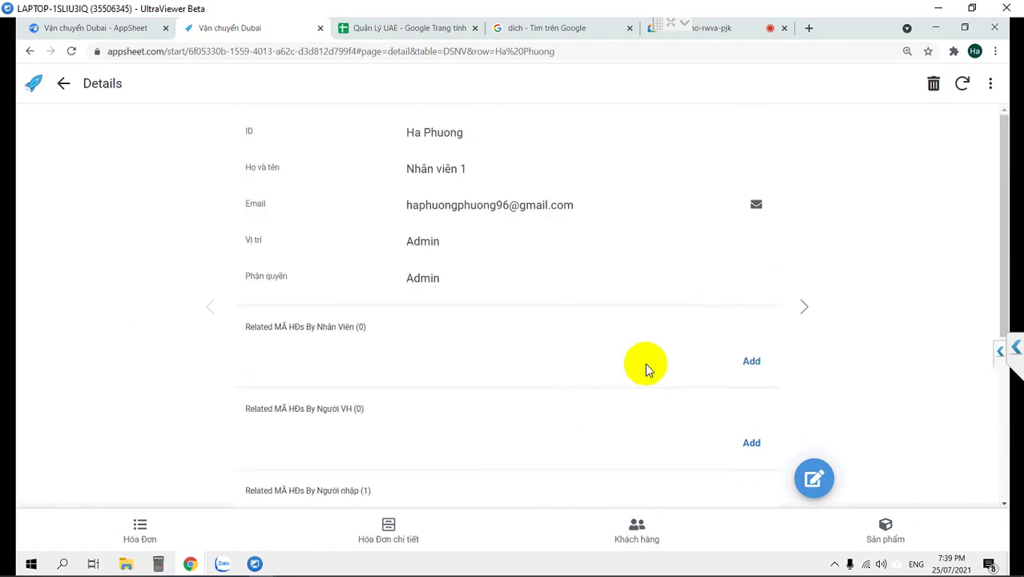
{"action": "left_click", "coordinate": [104, 28]}
Open the order's Edit form in the preview, then collapse the preview panel.
{"action": "scroll", "coordinate": [917, 362], "scroll_direction": "down", "scroll_amount": 5}
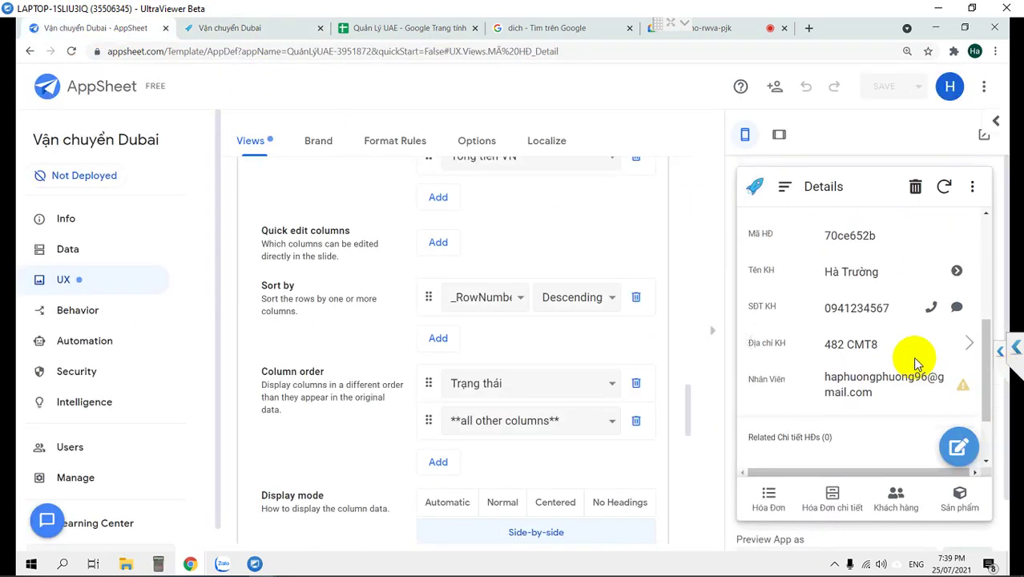
{"action": "left_click_drag", "start_coordinate": [825, 376], "coordinate": [888, 391]}
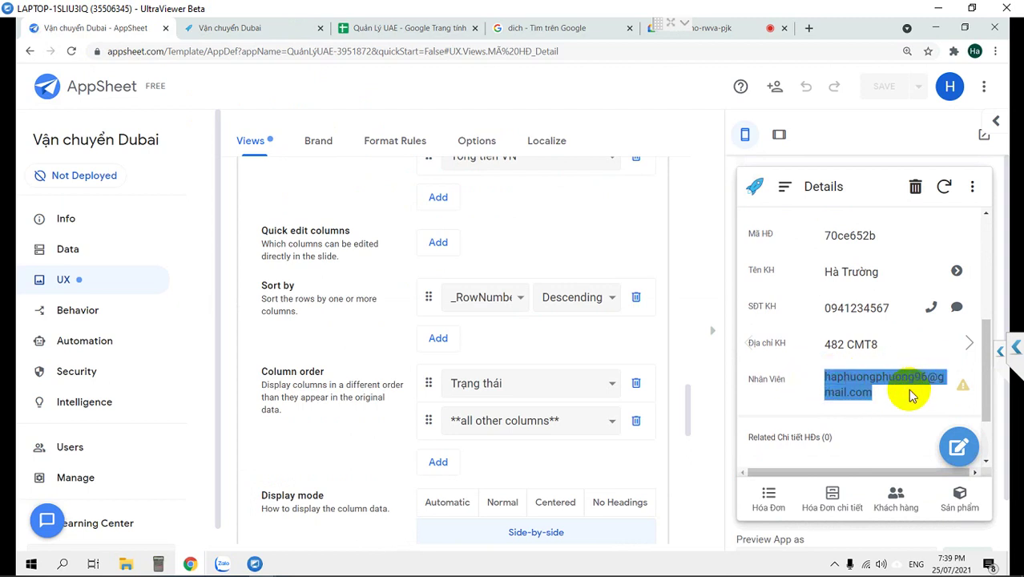
{"action": "left_click", "coordinate": [955, 443]}
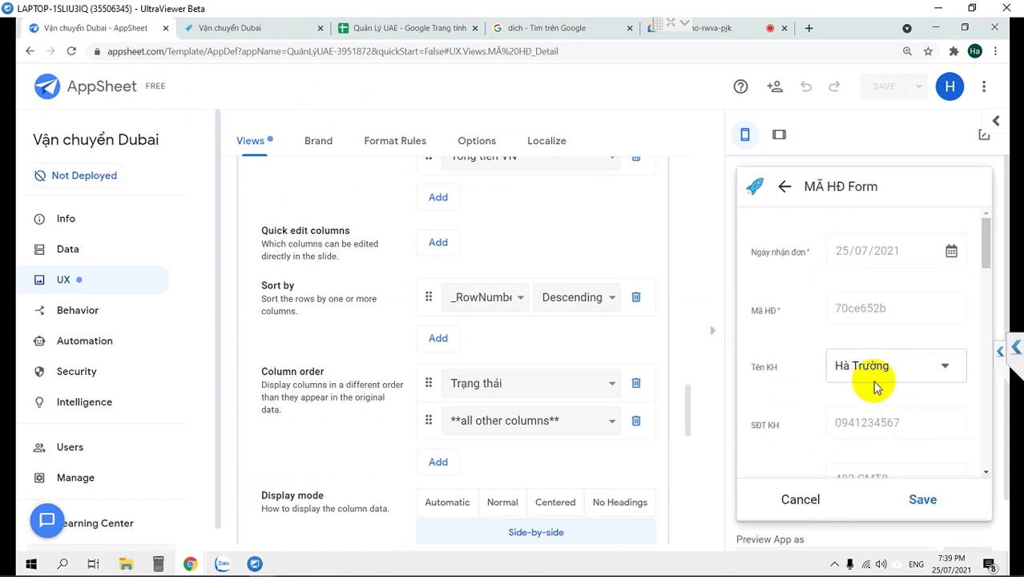
{"action": "scroll", "coordinate": [875, 383], "scroll_direction": "down", "scroll_amount": 3}
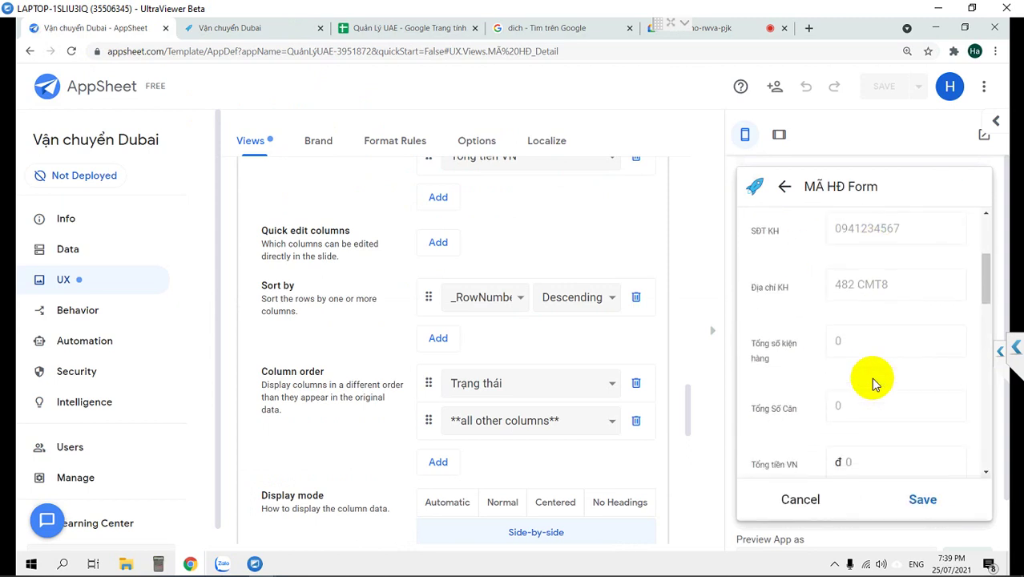
{"action": "scroll", "coordinate": [871, 377], "scroll_direction": "down", "scroll_amount": 5}
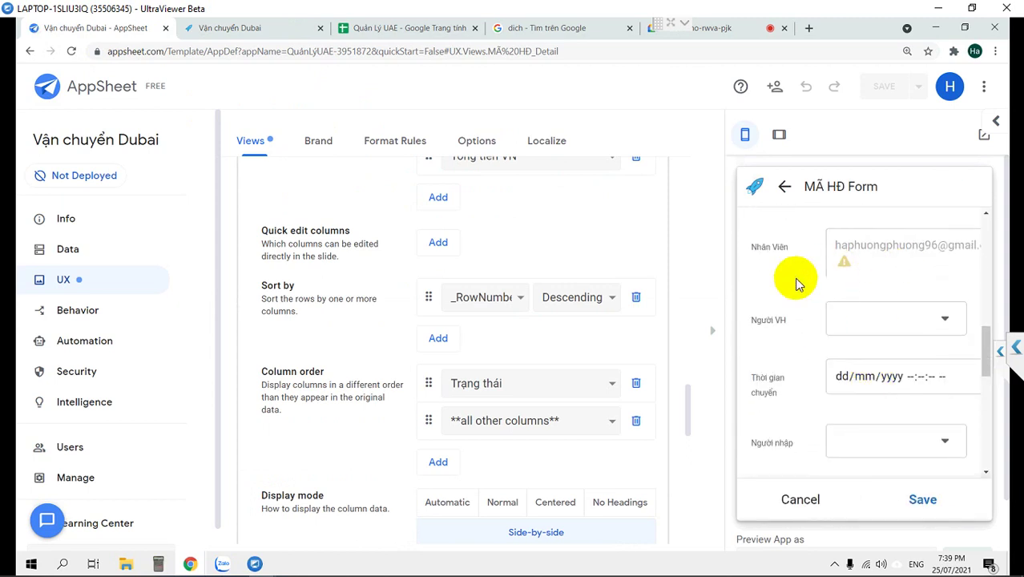
{"action": "left_click", "coordinate": [712, 335]}
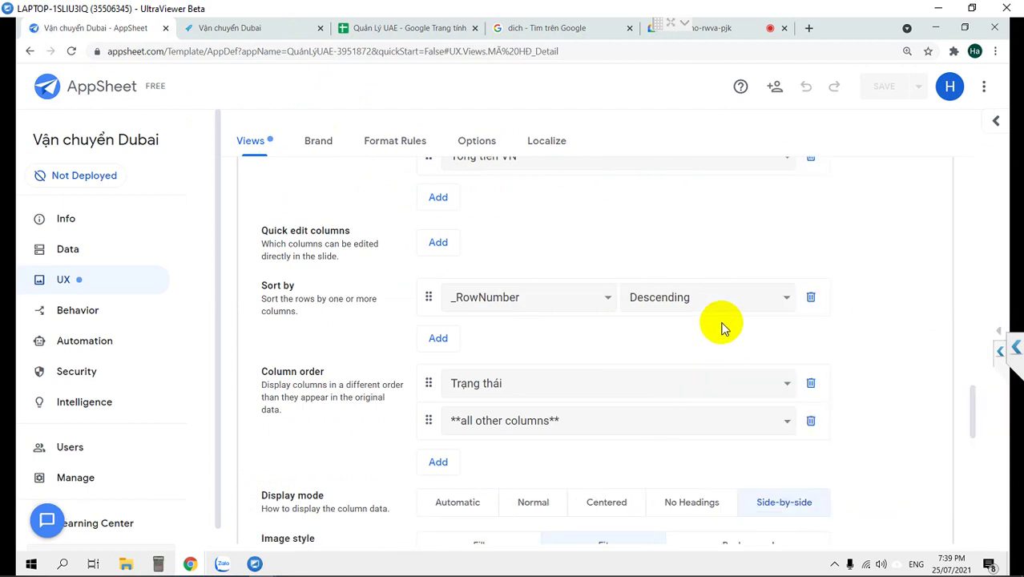
Show the MÃ HĐ table's column list in Data settings.
{"action": "scroll", "coordinate": [665, 430], "scroll_direction": "down", "scroll_amount": 2}
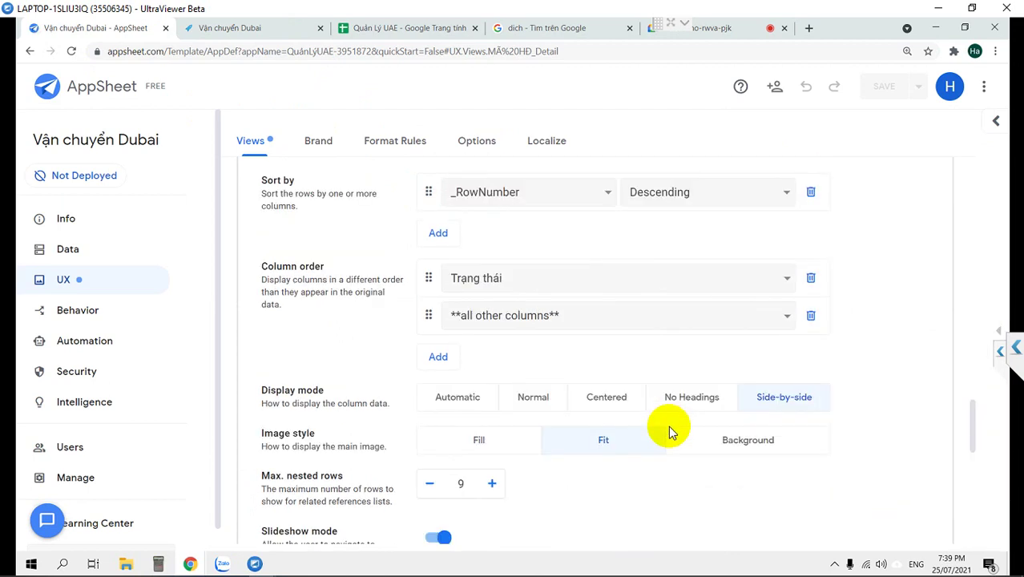
{"action": "left_click", "coordinate": [77, 255]}
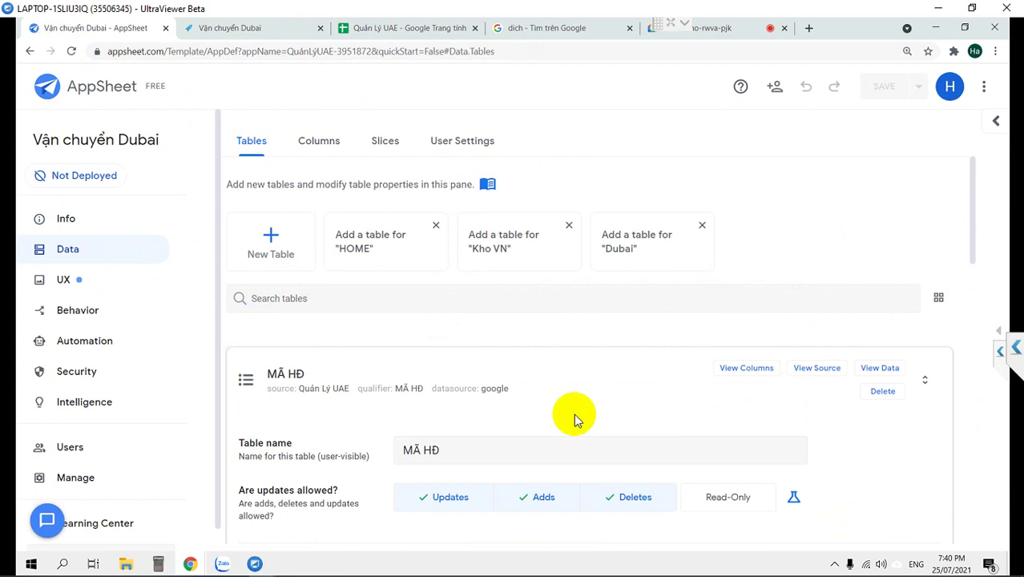
{"action": "scroll", "coordinate": [576, 420], "scroll_direction": "down", "scroll_amount": 1}
{"action": "scroll", "coordinate": [576, 418], "scroll_direction": "down", "scroll_amount": 1}
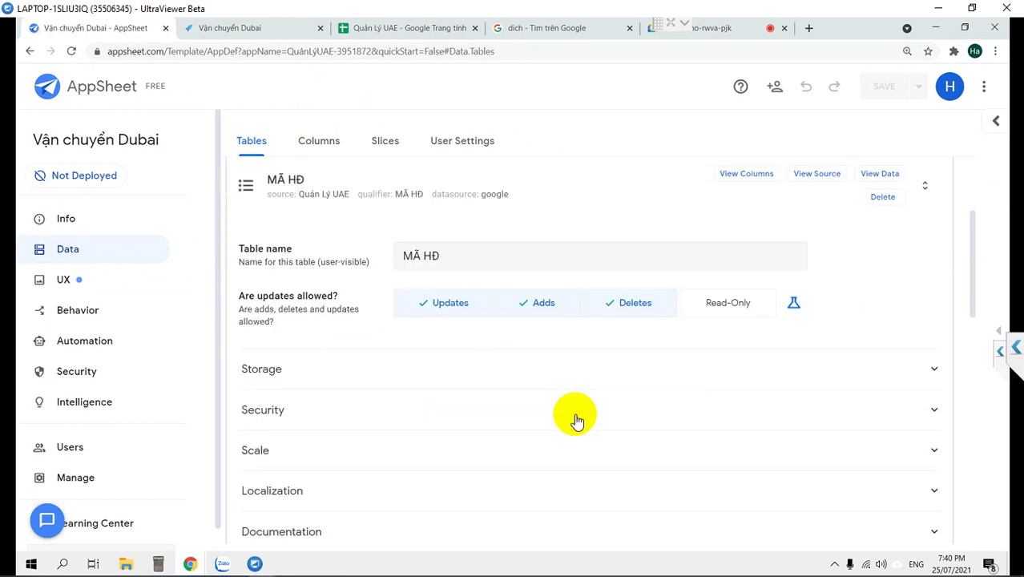
{"action": "left_click", "coordinate": [749, 178]}
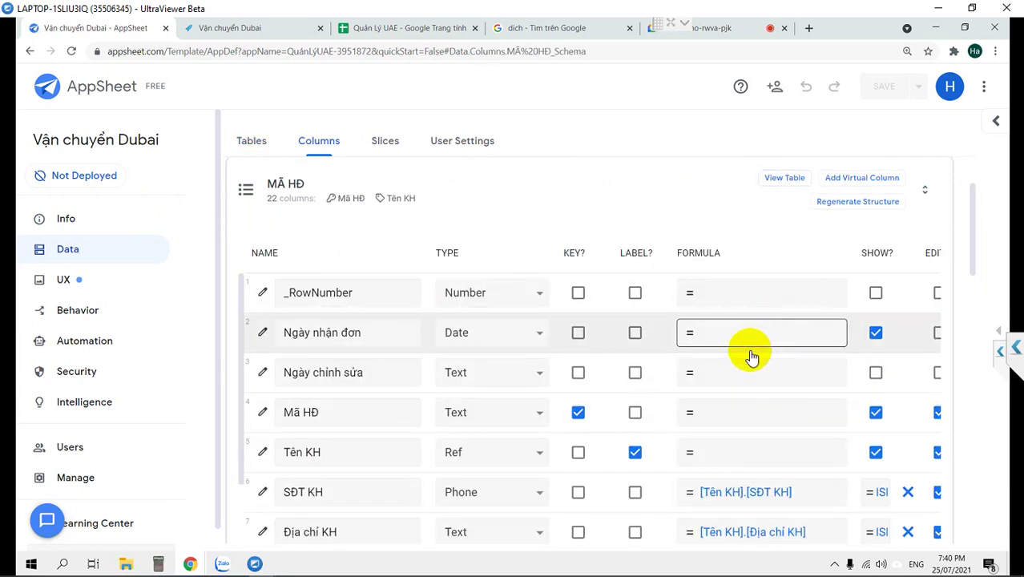
Set the Nhân Viên column's Initial value to lookup(USEREMAIL(),"DSNV","Email","ID").
{"action": "scroll", "coordinate": [749, 354], "scroll_direction": "down", "scroll_amount": 1}
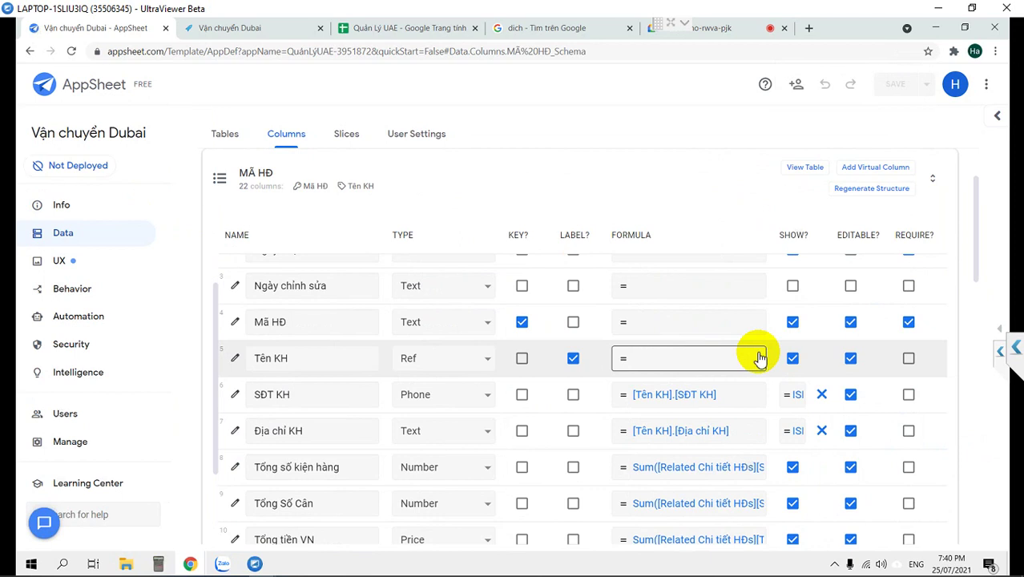
{"action": "scroll", "coordinate": [759, 358], "scroll_direction": "down", "scroll_amount": 1}
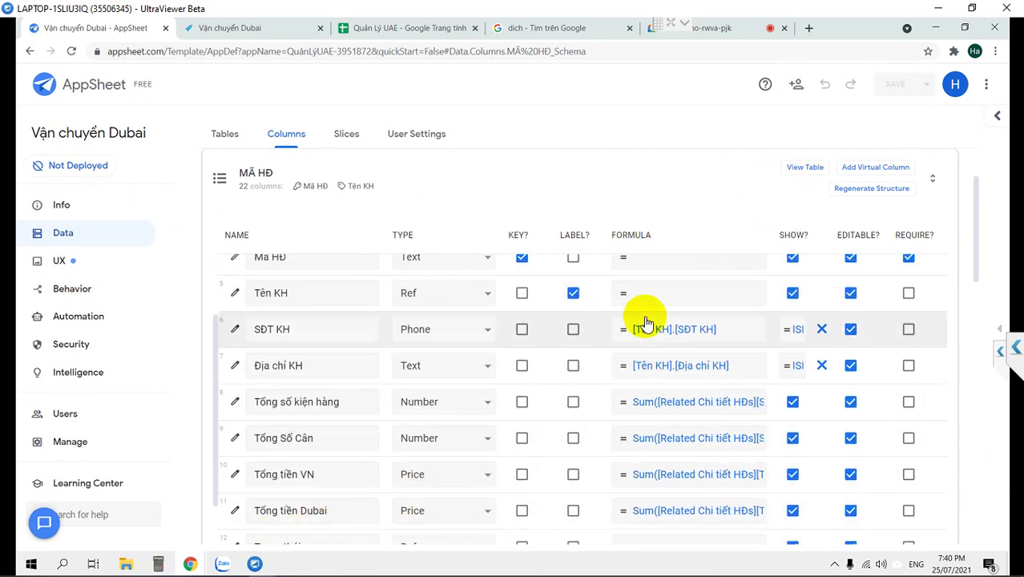
{"action": "scroll", "coordinate": [717, 317], "scroll_direction": "up", "scroll_amount": 2}
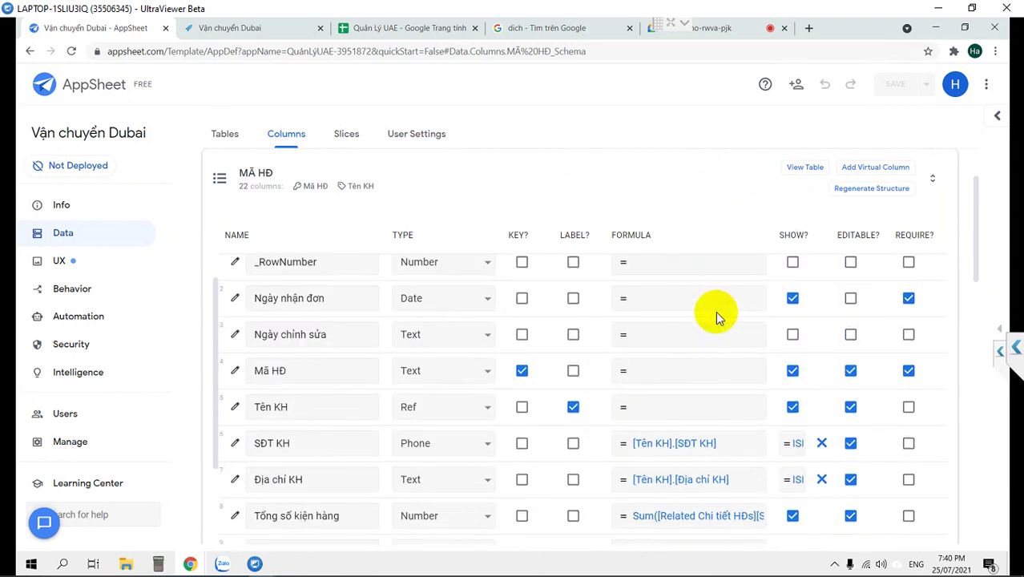
{"action": "scroll", "coordinate": [716, 311], "scroll_direction": "down", "scroll_amount": 3}
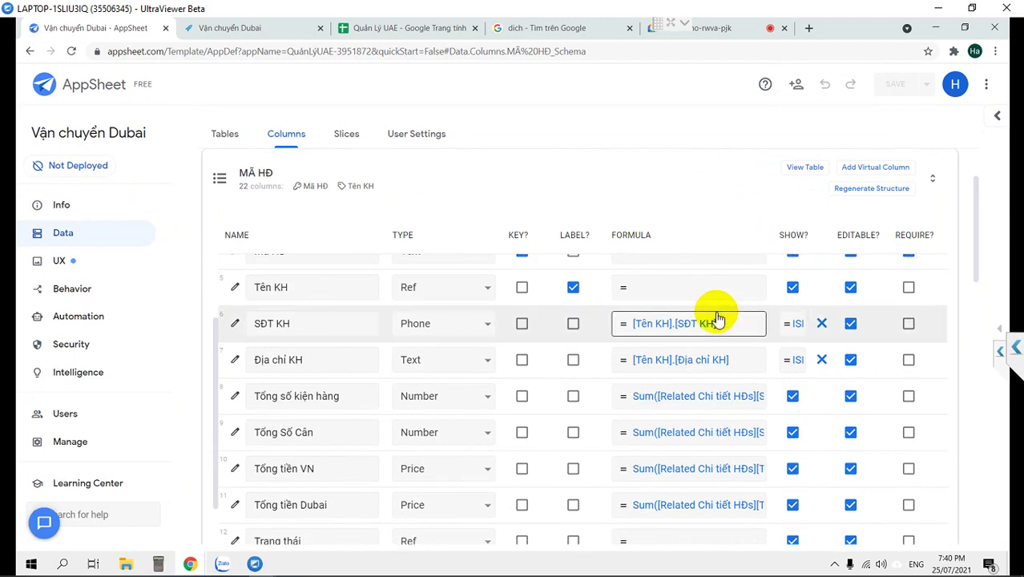
{"action": "scroll", "coordinate": [715, 316], "scroll_direction": "down", "scroll_amount": 2}
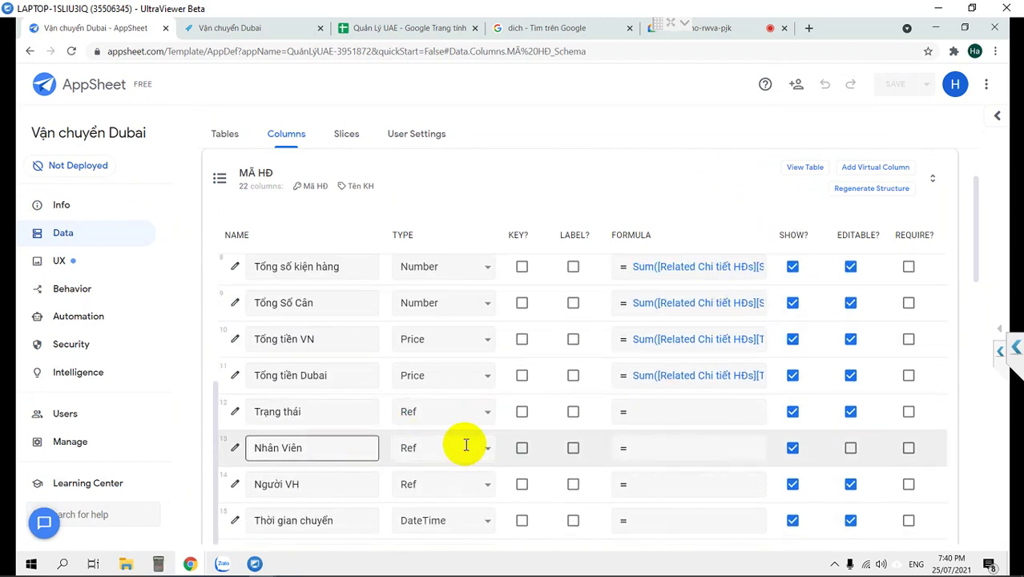
{"action": "left_click", "coordinate": [235, 448]}
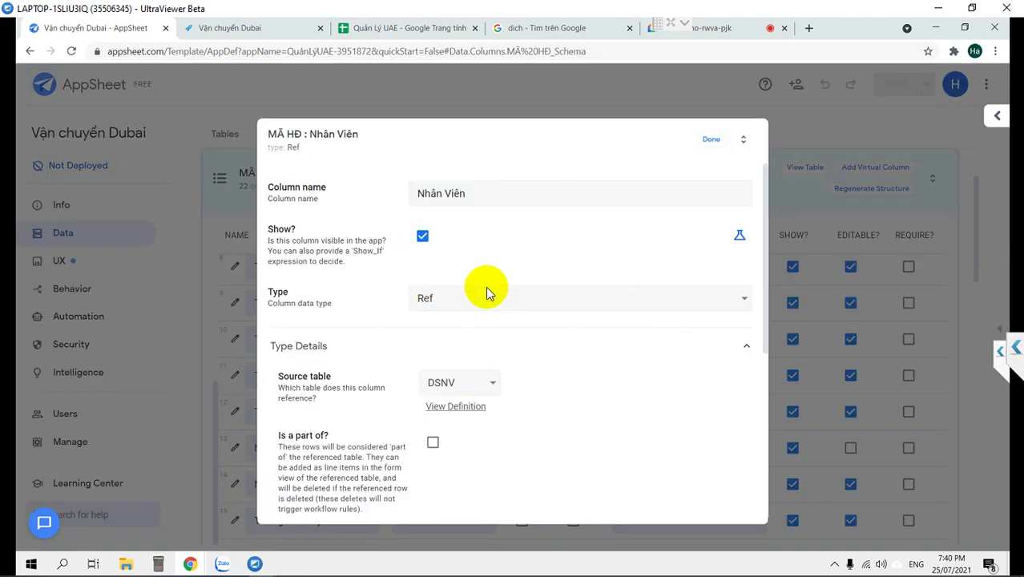
{"action": "scroll", "coordinate": [427, 407], "scroll_direction": "down", "scroll_amount": 4}
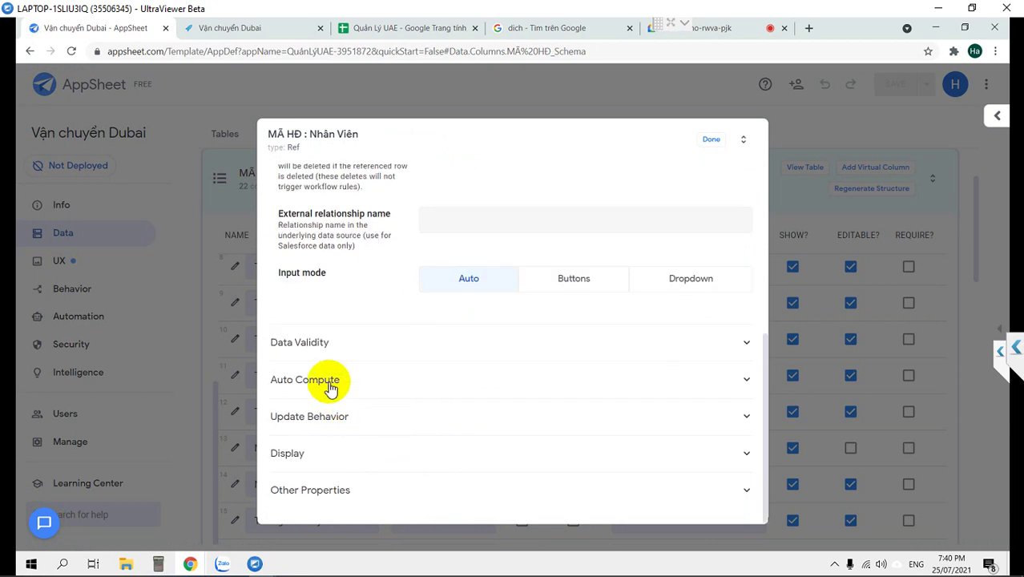
{"action": "left_click", "coordinate": [340, 383]}
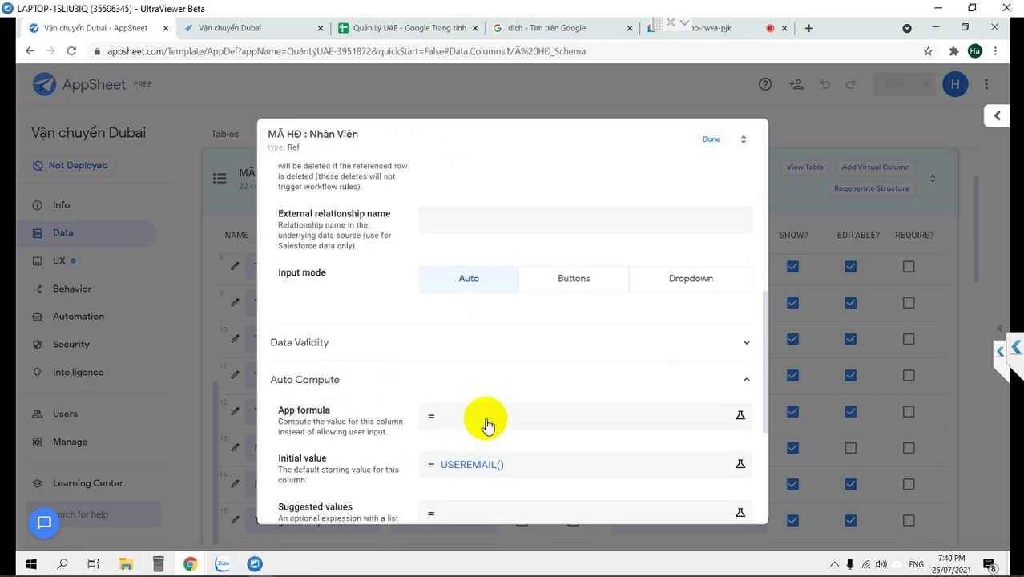
{"action": "scroll", "coordinate": [517, 441], "scroll_direction": "down", "scroll_amount": 1}
{"action": "left_click", "coordinate": [513, 406]}
{"action": "type", "text": "lookup(USEREMAIL(),\"DSNV\",\"Email\",\"ID\")"}
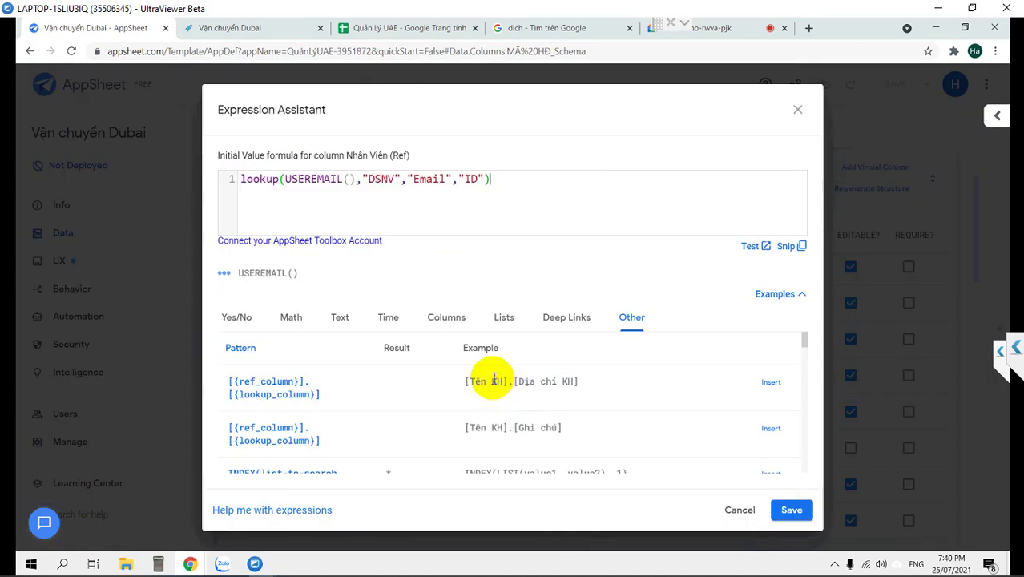
{"action": "left_click", "coordinate": [791, 510]}
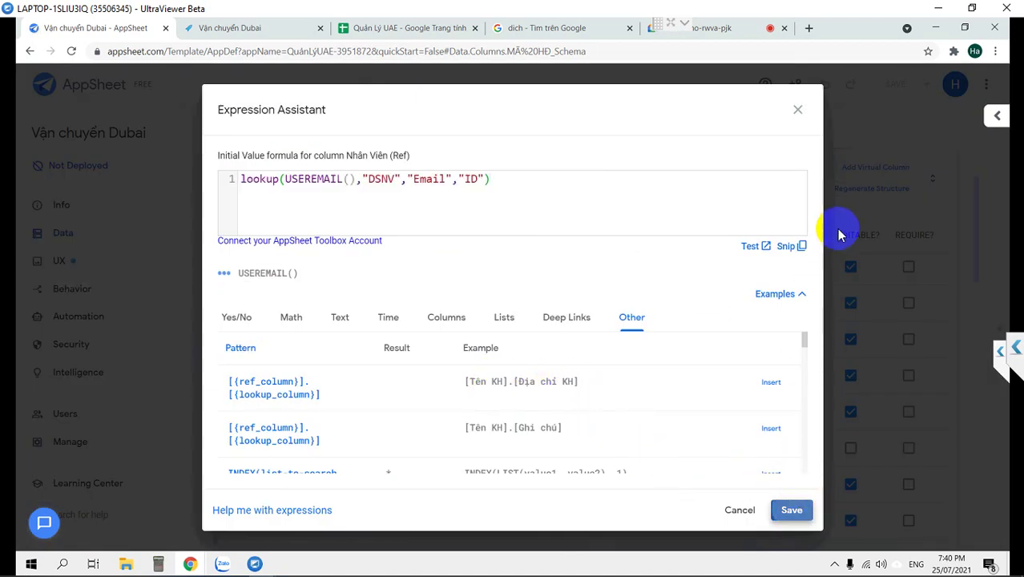
Make the Nhân Viên column editable and save the app.
{"action": "left_click", "coordinate": [712, 141]}
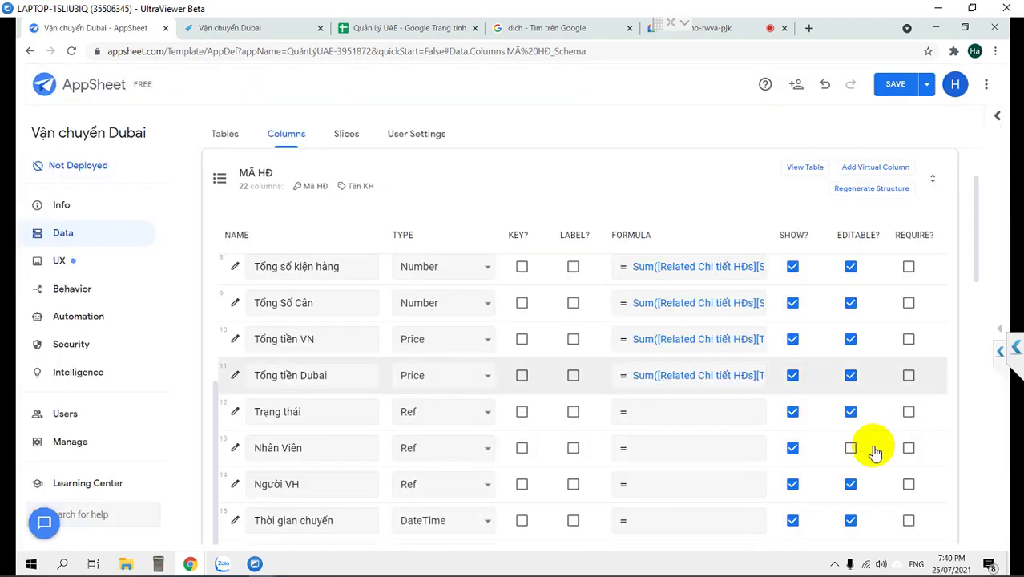
{"action": "left_click", "coordinate": [850, 447]}
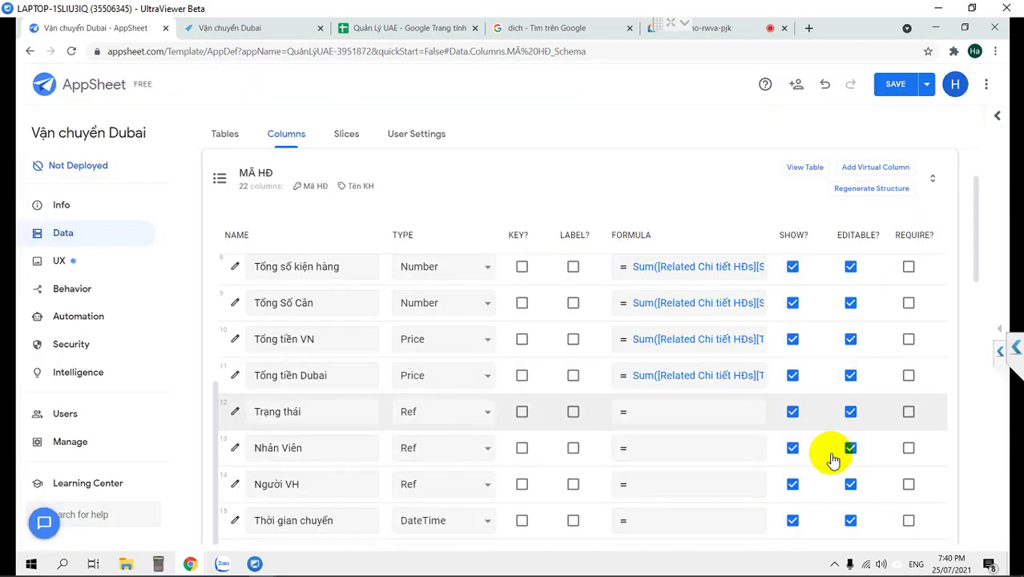
{"action": "left_click", "coordinate": [893, 84]}
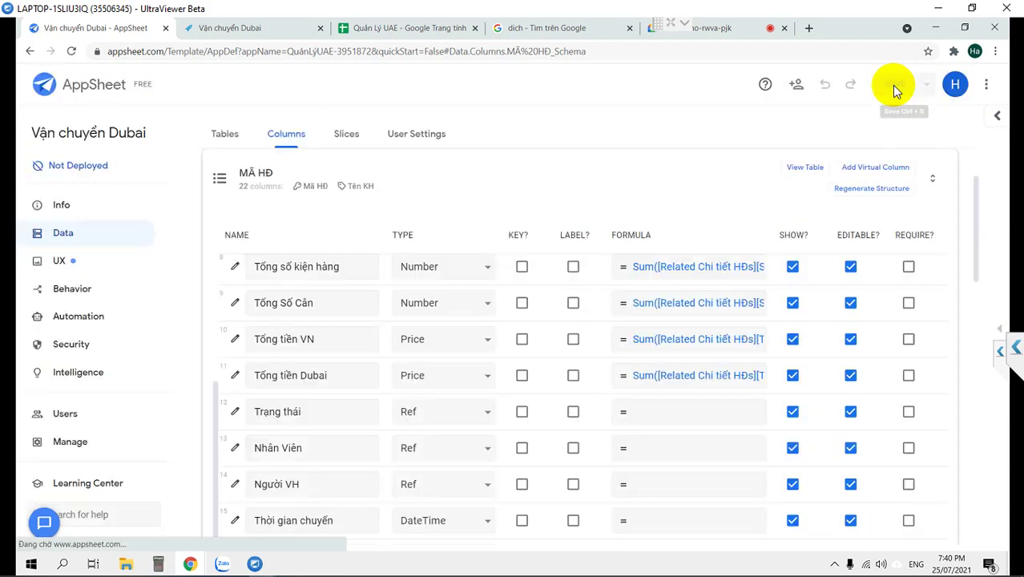
Check the Quản Lý UAE spreadsheet and running app, then reopen the editor's preview panel.
{"action": "left_click", "coordinate": [389, 31]}
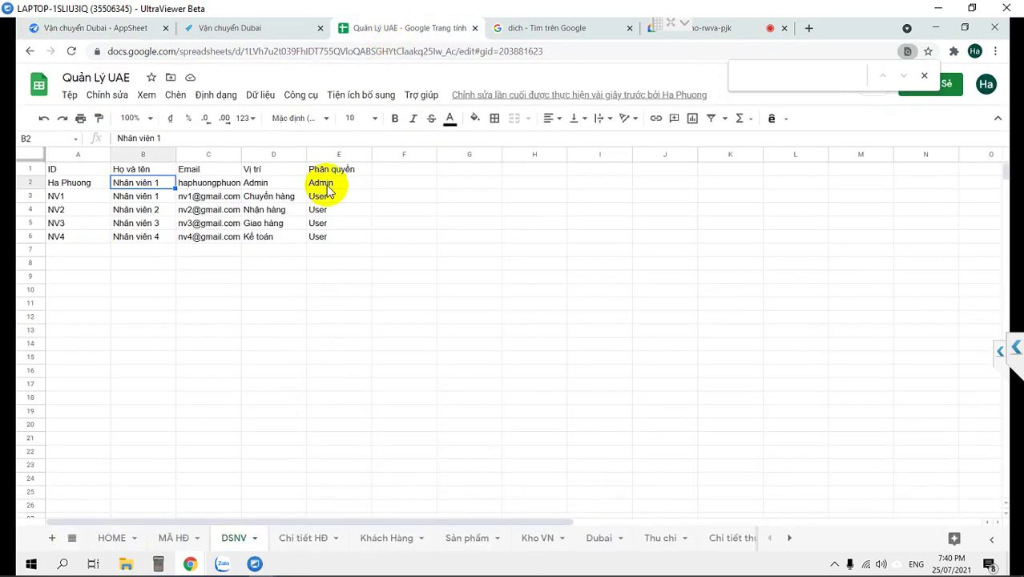
{"action": "left_click", "coordinate": [447, 323]}
{"action": "left_click", "coordinate": [240, 29]}
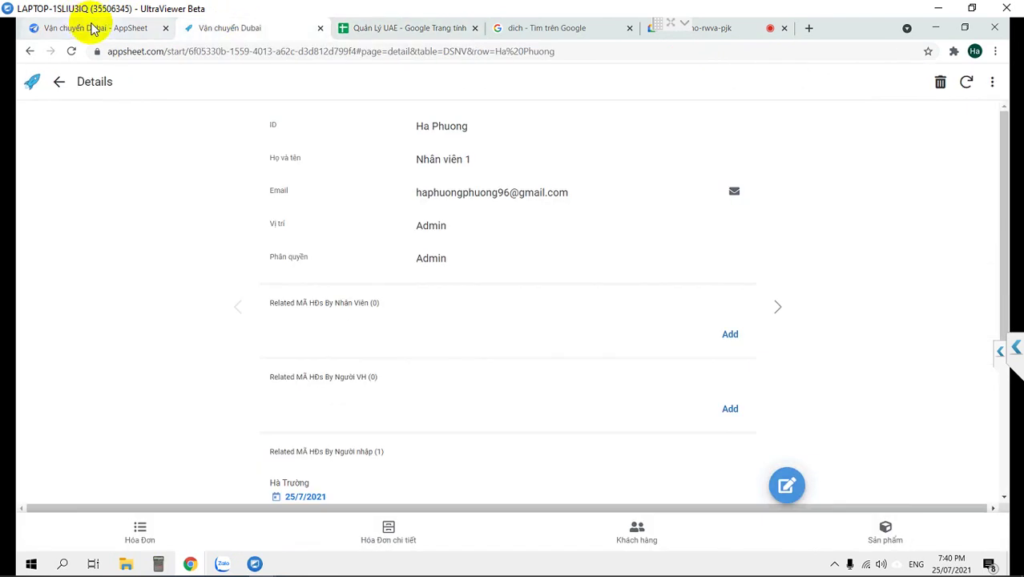
{"action": "left_click", "coordinate": [92, 29]}
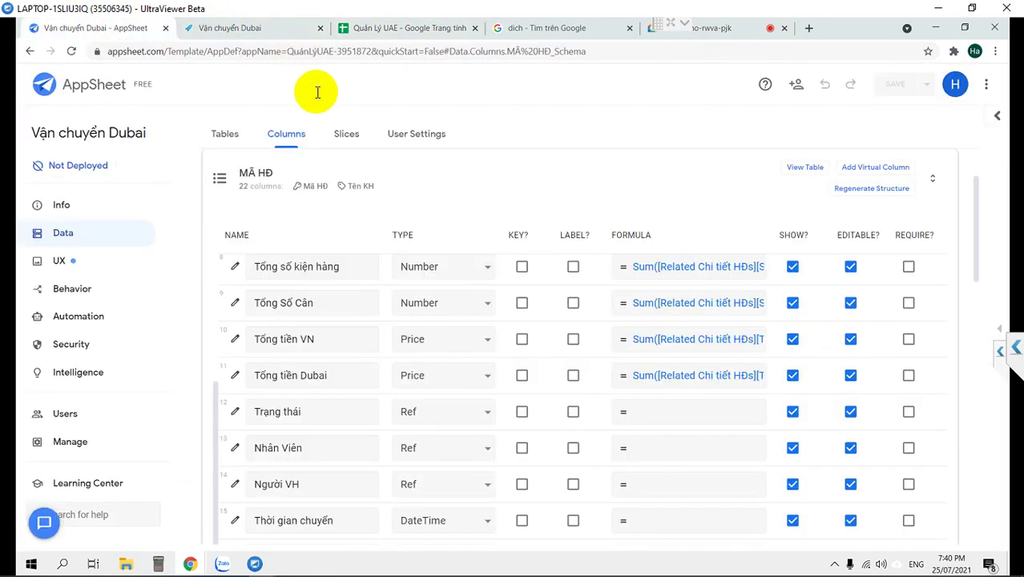
{"action": "left_click", "coordinate": [998, 328]}
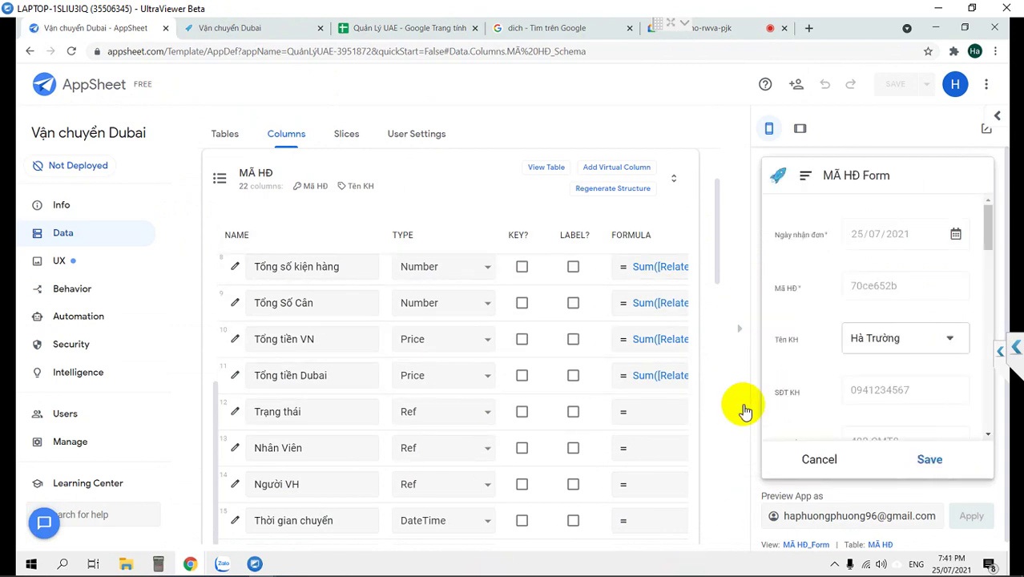
Scroll the preview's MÃ HĐ Form down to its Chi tiết HĐ entries.
{"action": "scroll", "coordinate": [804, 329], "scroll_direction": "down", "scroll_amount": 1}
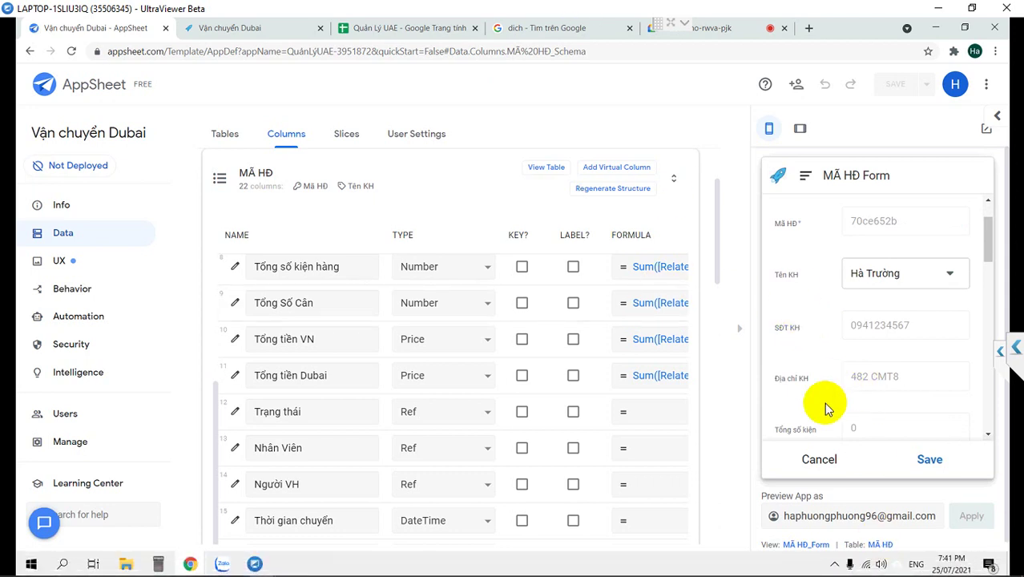
{"action": "scroll", "coordinate": [913, 274], "scroll_direction": "down", "scroll_amount": 2}
{"action": "scroll", "coordinate": [913, 275], "scroll_direction": "down", "scroll_amount": 2}
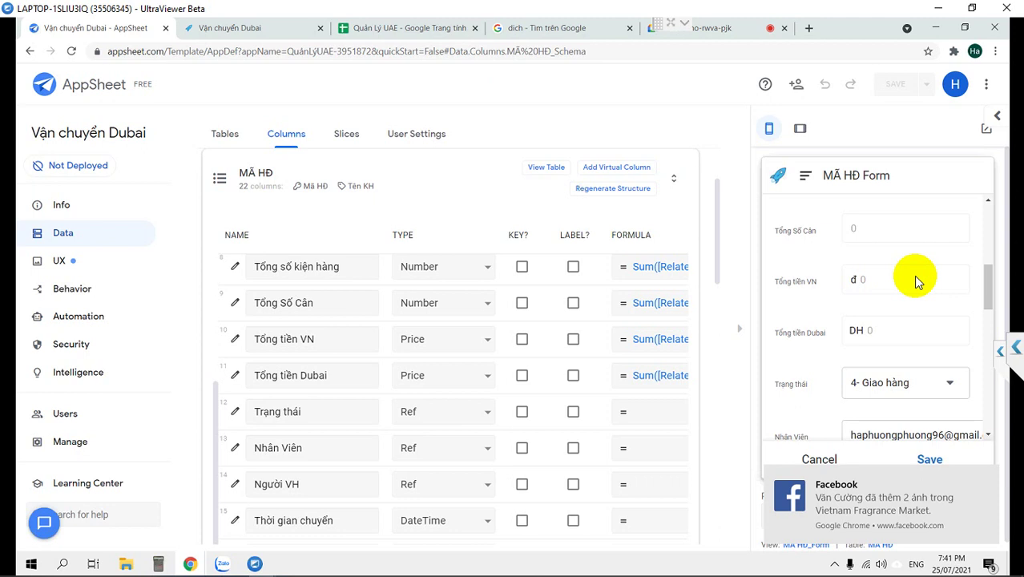
{"action": "scroll", "coordinate": [917, 280], "scroll_direction": "down", "scroll_amount": 5}
{"action": "scroll", "coordinate": [914, 282], "scroll_direction": "down", "scroll_amount": 1}
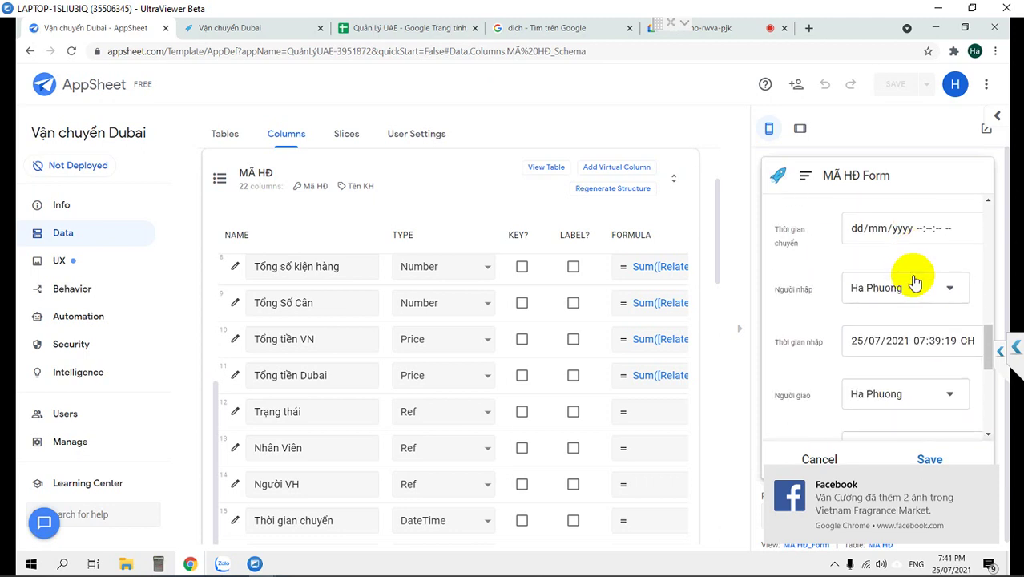
{"action": "scroll", "coordinate": [915, 276], "scroll_direction": "down", "scroll_amount": 3}
{"action": "scroll", "coordinate": [849, 344], "scroll_direction": "down", "scroll_amount": 3}
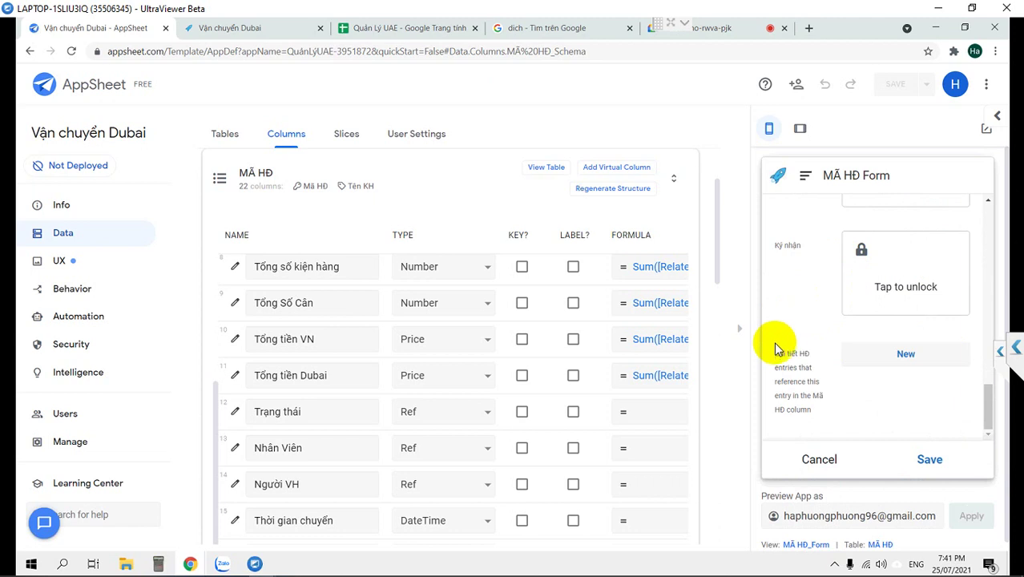
{"action": "left_click", "coordinate": [809, 415]}
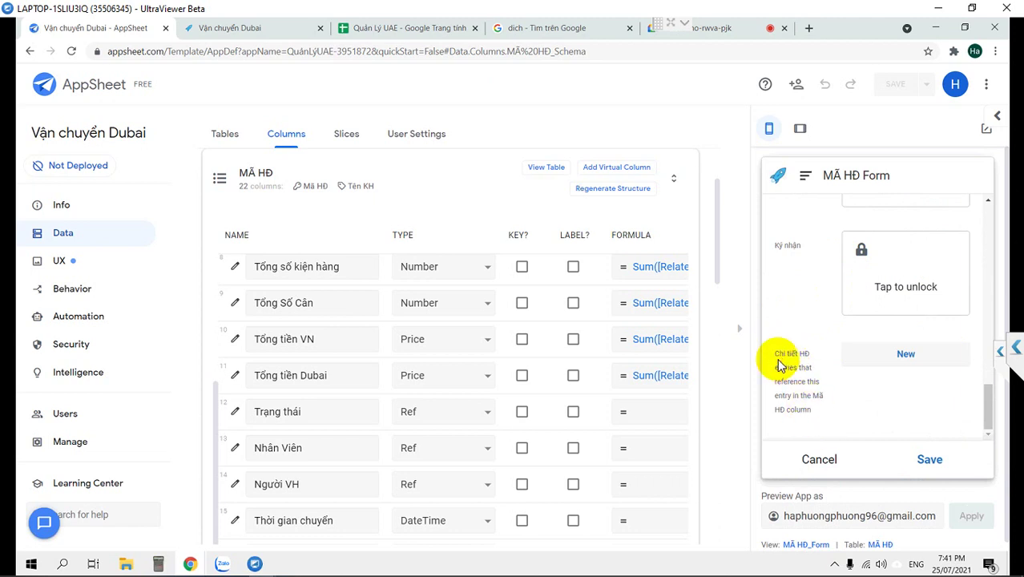
{"action": "scroll", "coordinate": [277, 400], "scroll_direction": "down", "scroll_amount": 3}
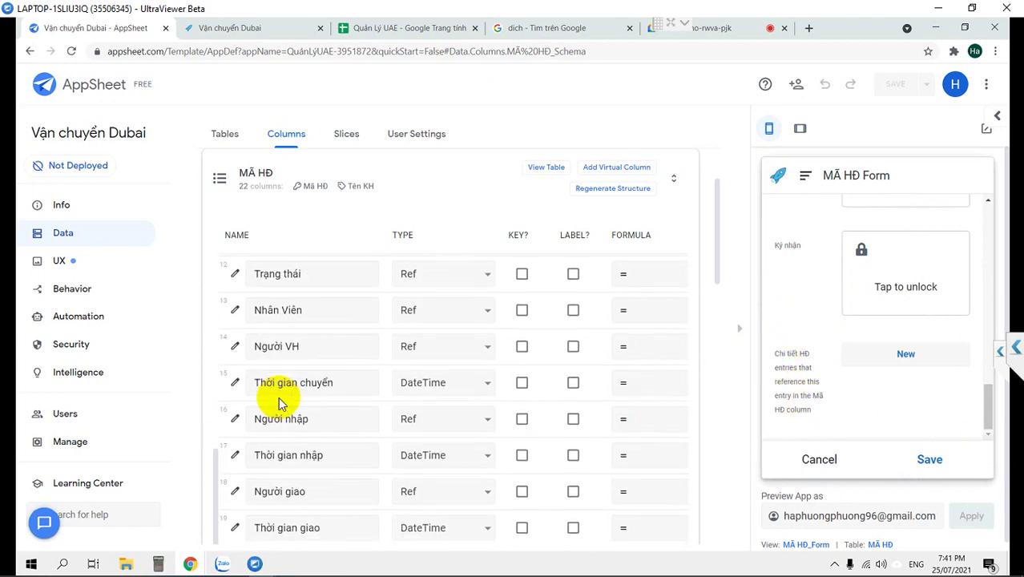
{"action": "scroll", "coordinate": [279, 400], "scroll_direction": "down", "scroll_amount": 5}
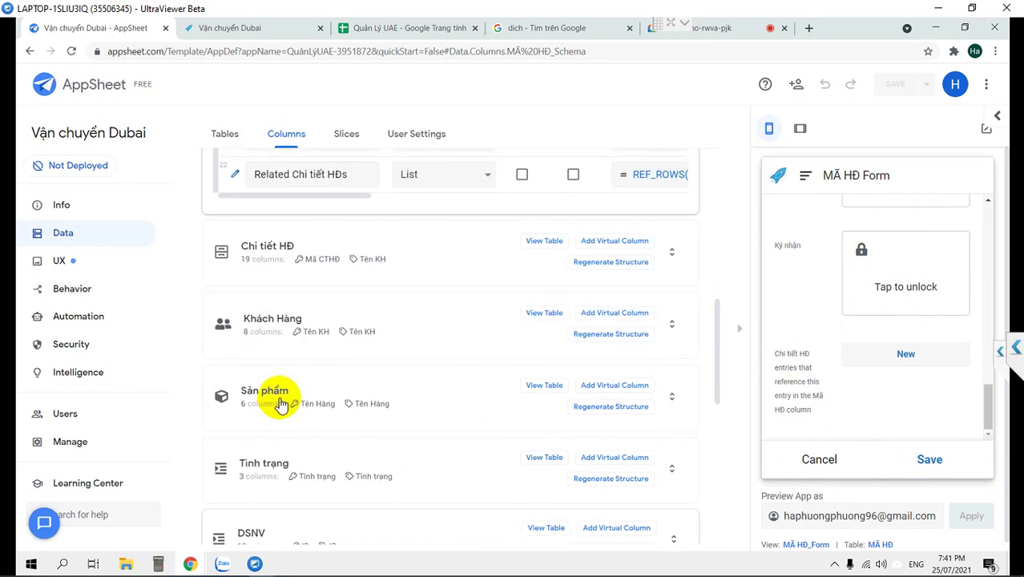
Rename the Related Chi tiết HĐs column's display name to 'Chi tiết đơn hàng'.
{"action": "scroll", "coordinate": [276, 393], "scroll_direction": "up", "scroll_amount": 2}
{"action": "left_click", "coordinate": [232, 304]}
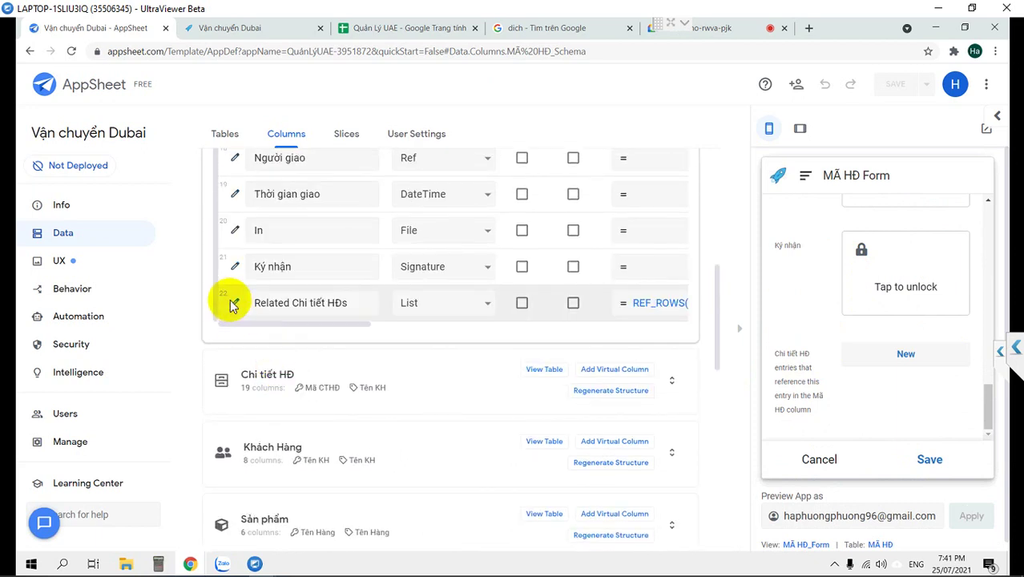
{"action": "scroll", "coordinate": [476, 365], "scroll_direction": "down", "scroll_amount": 3}
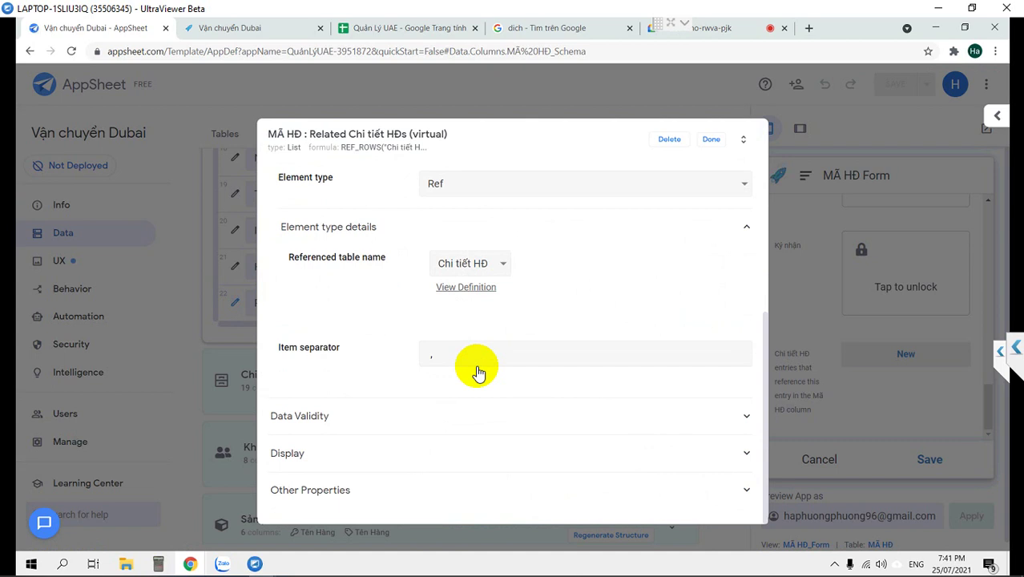
{"action": "left_click", "coordinate": [317, 454]}
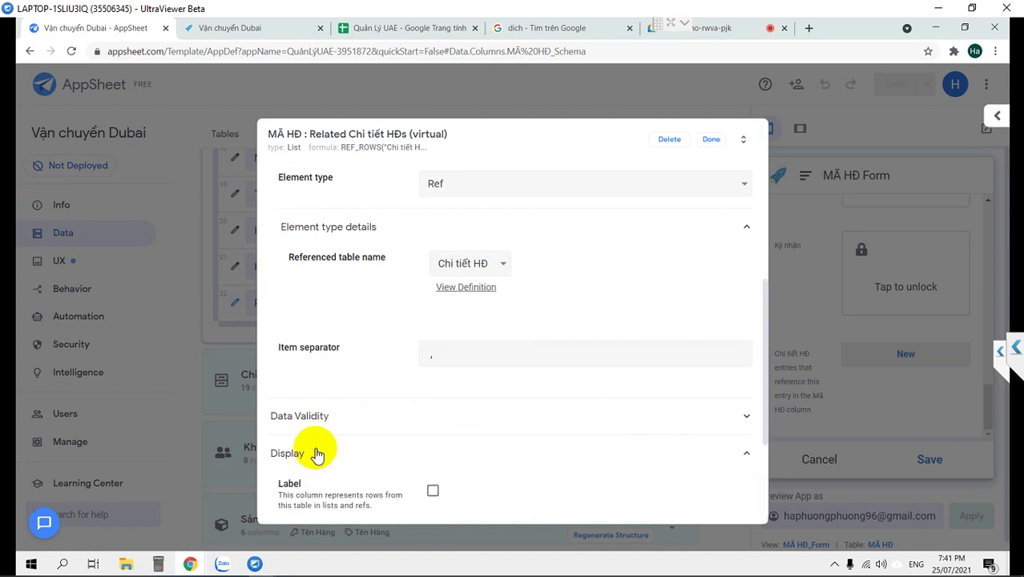
{"action": "scroll", "coordinate": [471, 434], "scroll_direction": "down", "scroll_amount": 2}
{"action": "left_click", "coordinate": [484, 368]}
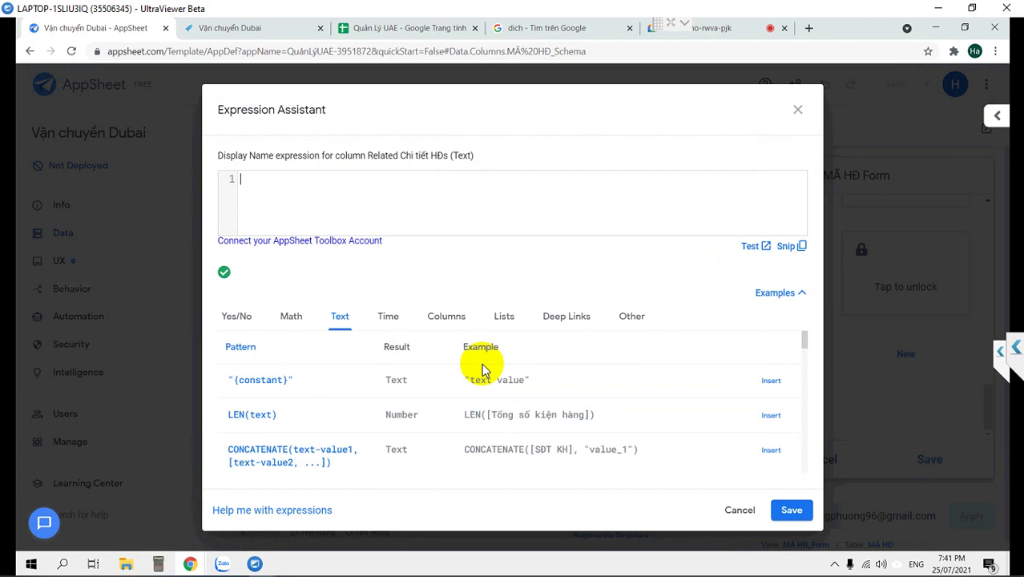
{"action": "type", "text": "Chi tiết đơn hàng"}
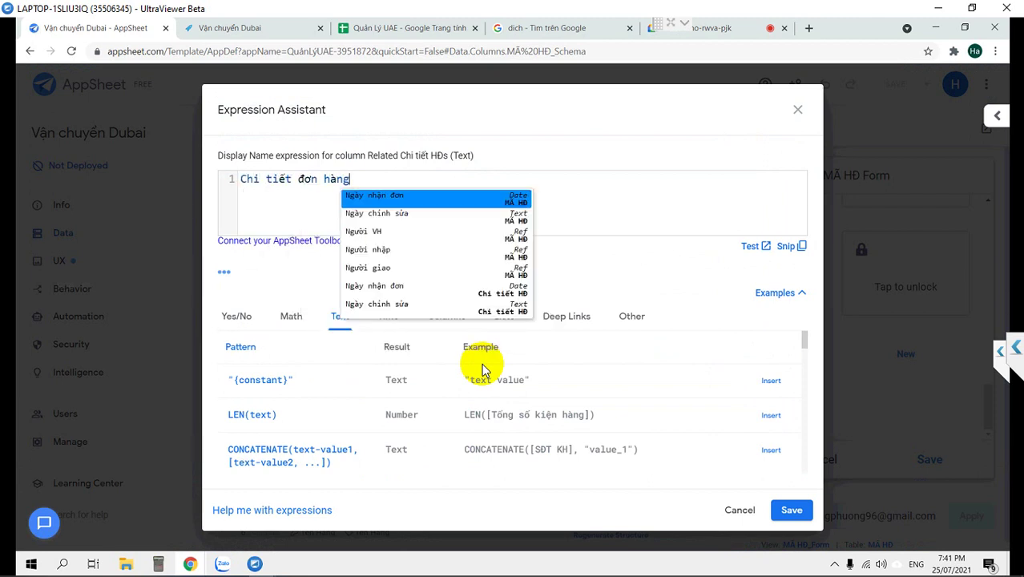
{"action": "left_click", "coordinate": [788, 510]}
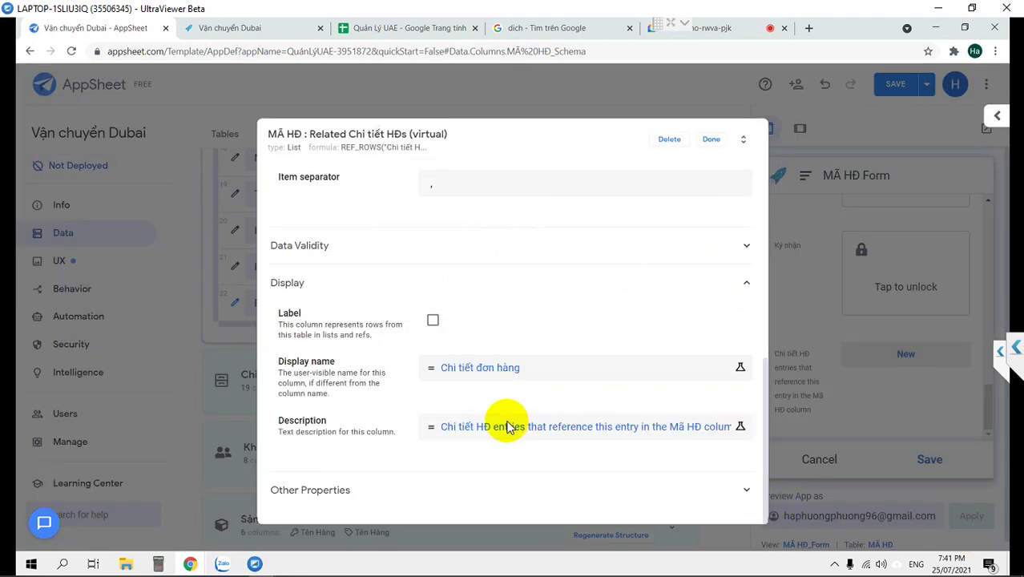
Clear the Related Chi tiết HĐs column's description and close its settings.
{"action": "left_click", "coordinate": [498, 418]}
{"action": "key", "text": "BackSpace"}
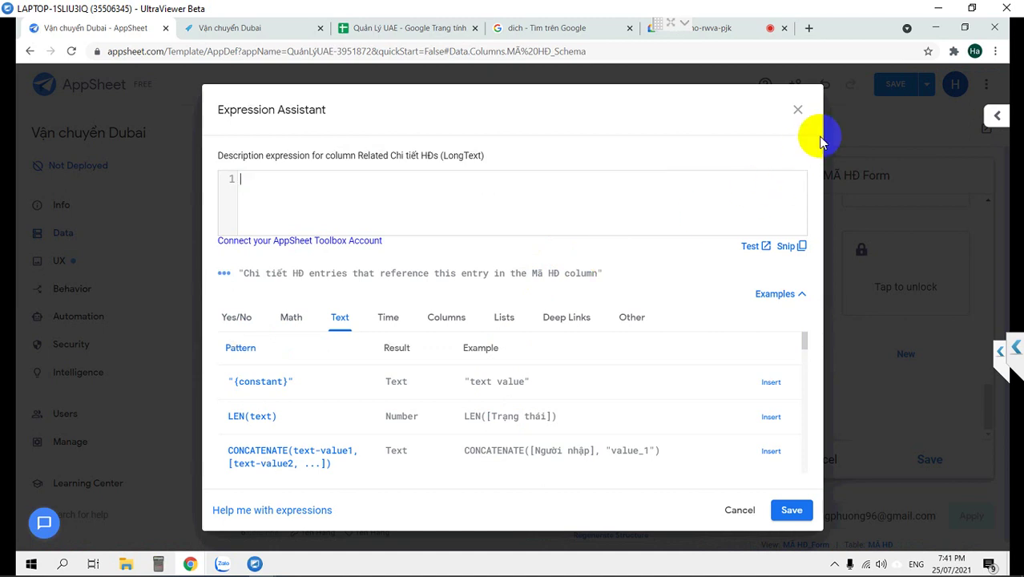
{"action": "left_click", "coordinate": [791, 510]}
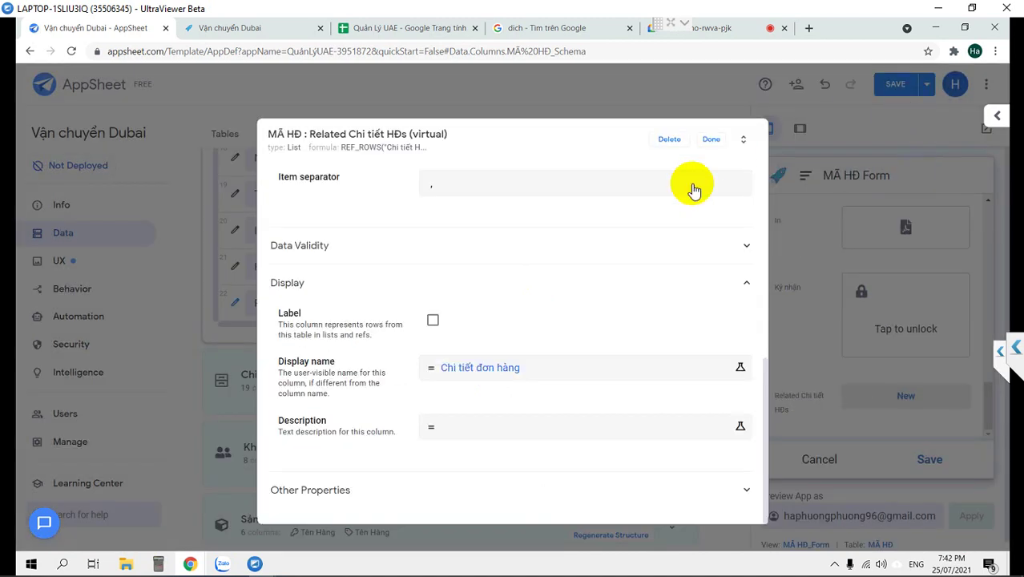
{"action": "left_click", "coordinate": [896, 87]}
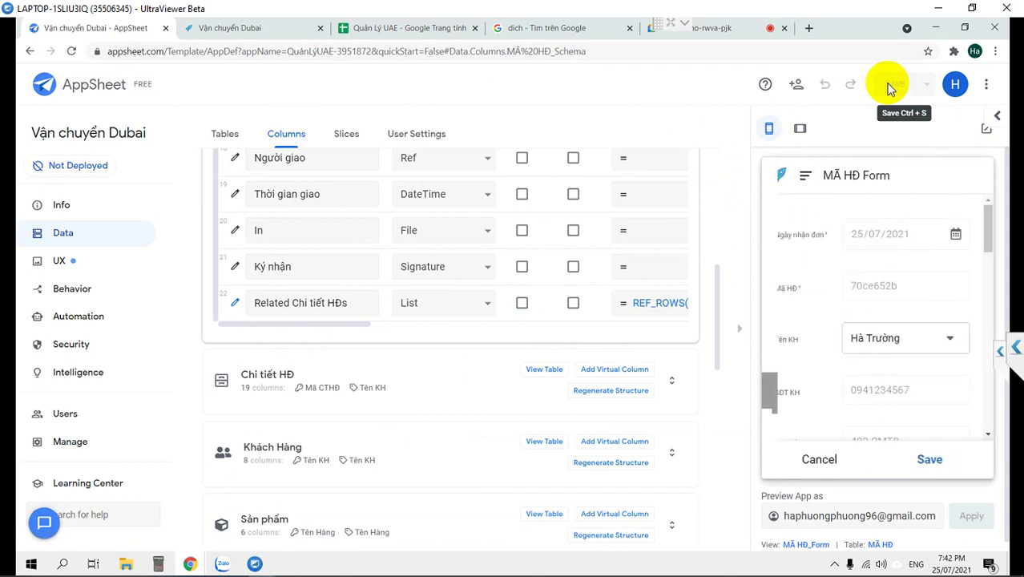
Pick a staff member for Nhân Viên in the preview form and check the Chi tiết đơn hàng section.
{"action": "scroll", "coordinate": [891, 338], "scroll_direction": "down", "scroll_amount": 10}
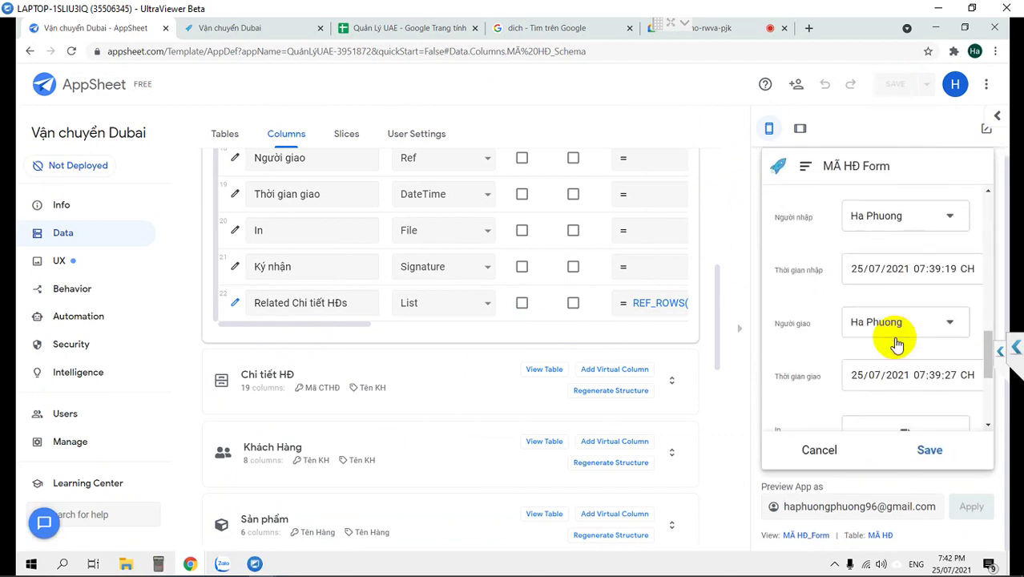
{"action": "scroll", "coordinate": [893, 338], "scroll_direction": "down", "scroll_amount": 2}
{"action": "scroll", "coordinate": [893, 338], "scroll_direction": "up", "scroll_amount": 4}
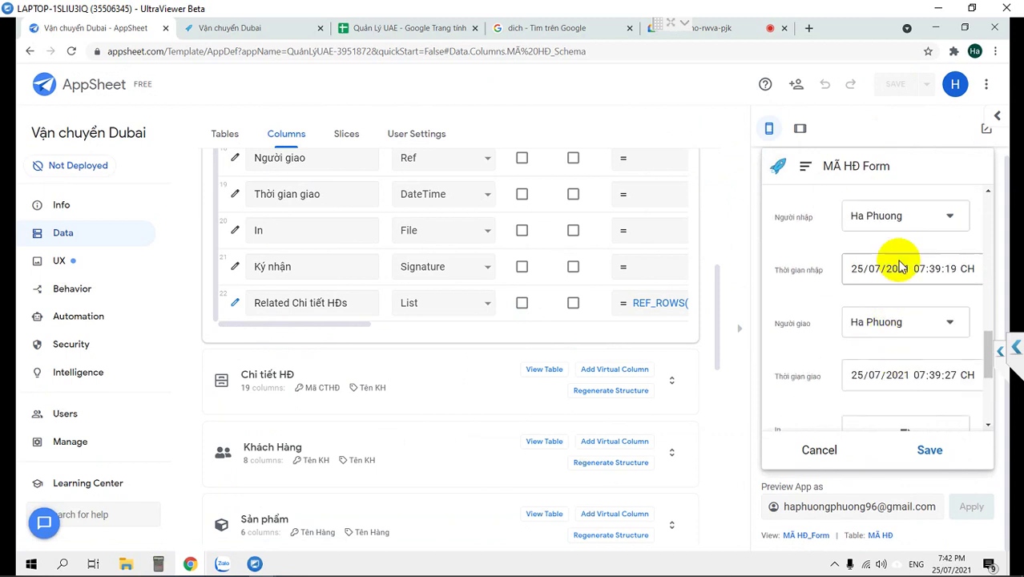
{"action": "scroll", "coordinate": [898, 265], "scroll_direction": "up", "scroll_amount": 1}
{"action": "scroll", "coordinate": [899, 265], "scroll_direction": "down", "scroll_amount": 2}
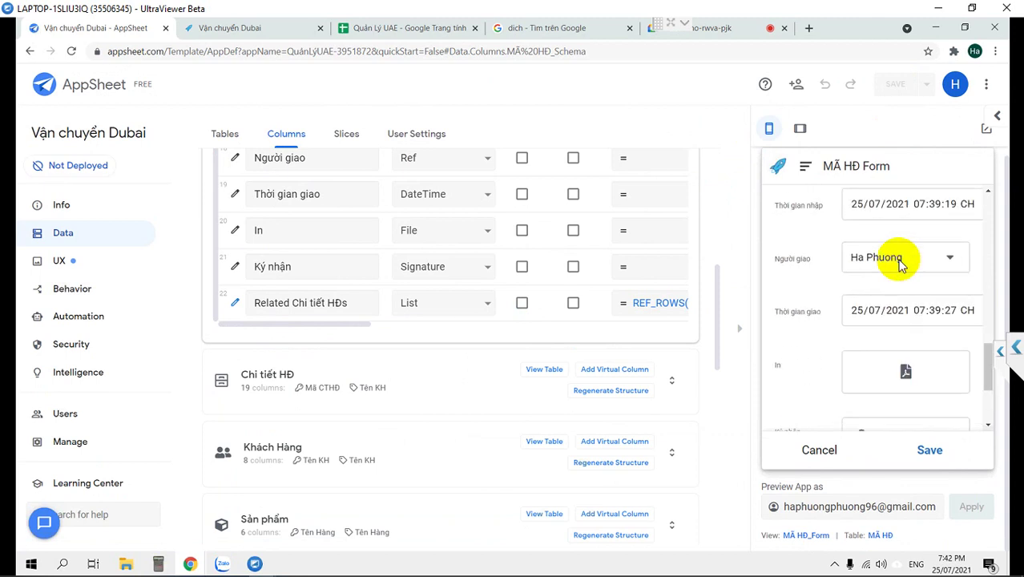
{"action": "scroll", "coordinate": [899, 266], "scroll_direction": "up", "scroll_amount": 5}
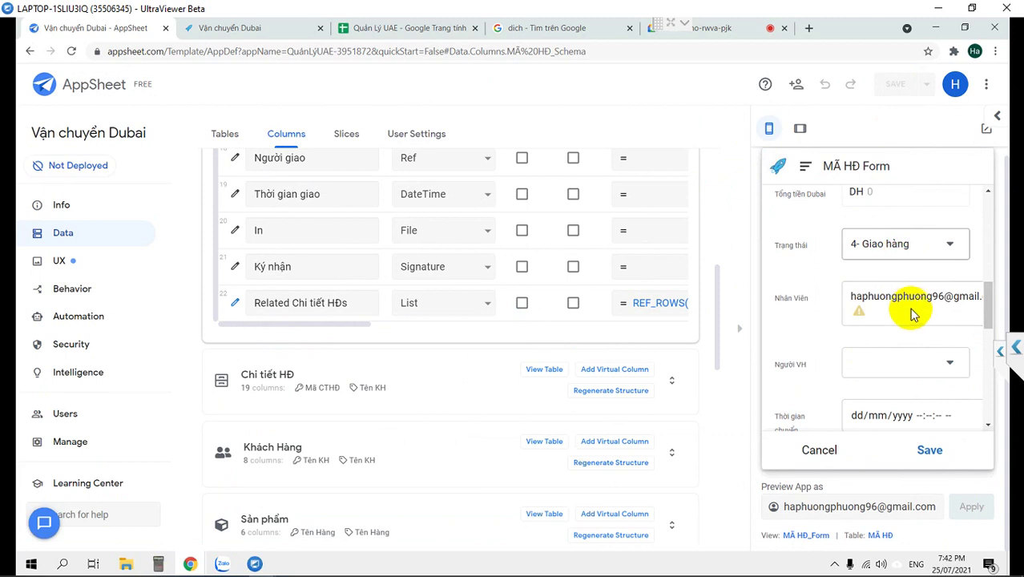
{"action": "left_click", "coordinate": [913, 315]}
{"action": "left_click", "coordinate": [811, 263]}
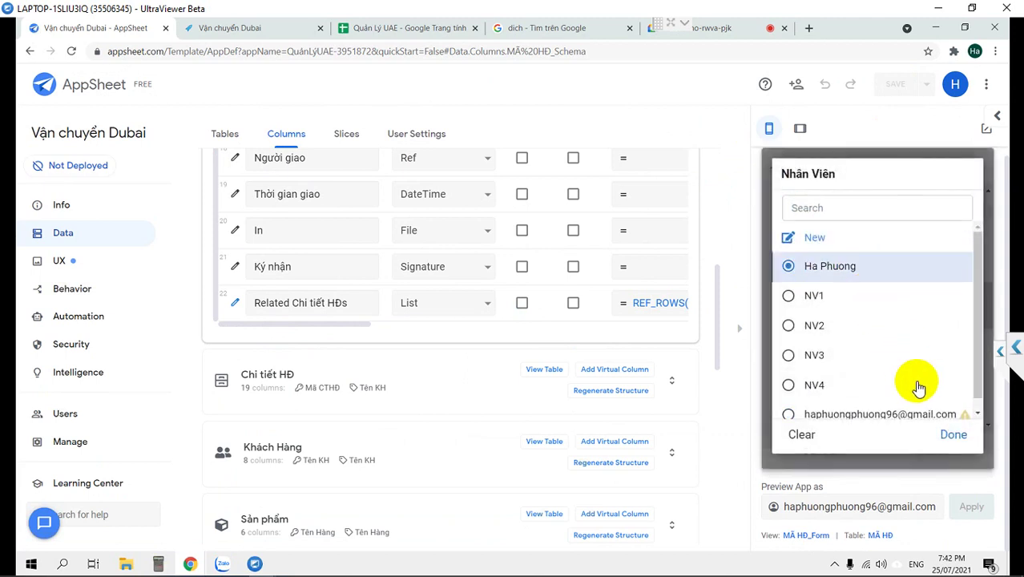
{"action": "left_click", "coordinate": [950, 433]}
{"action": "scroll", "coordinate": [877, 343], "scroll_direction": "down", "scroll_amount": 6}
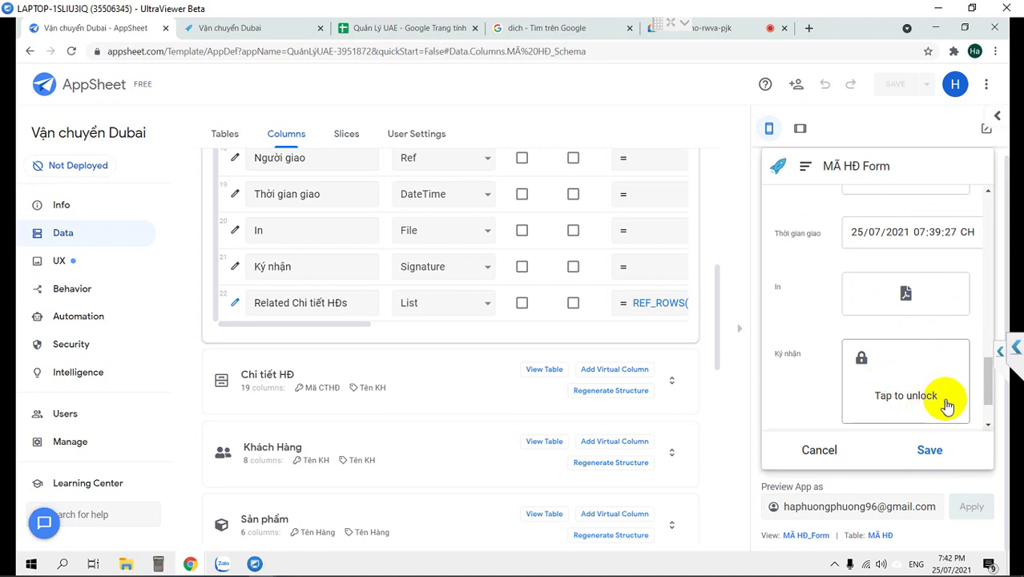
{"action": "scroll", "coordinate": [925, 341], "scroll_direction": "down", "scroll_amount": 2}
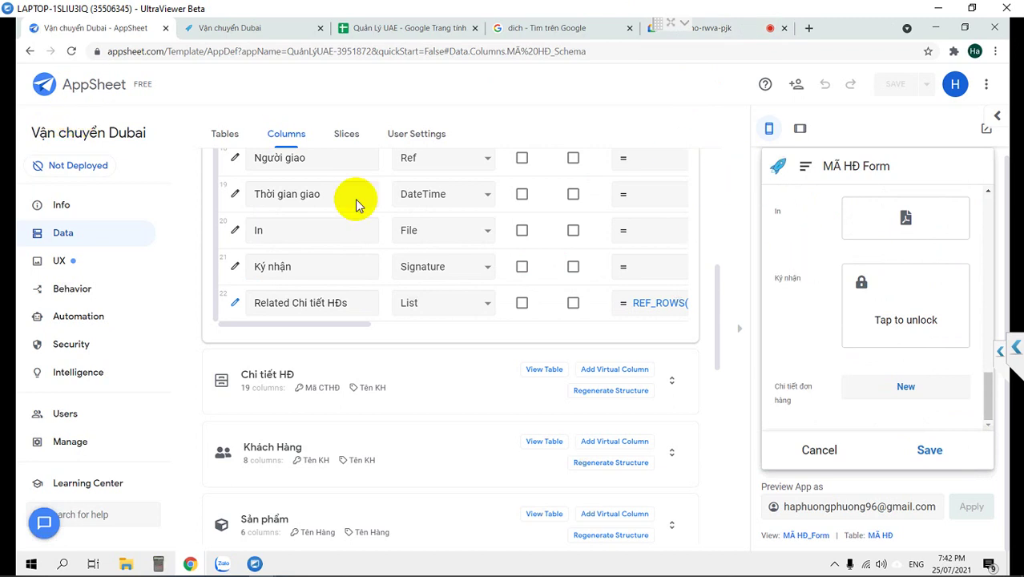
{"action": "left_click", "coordinate": [68, 267]}
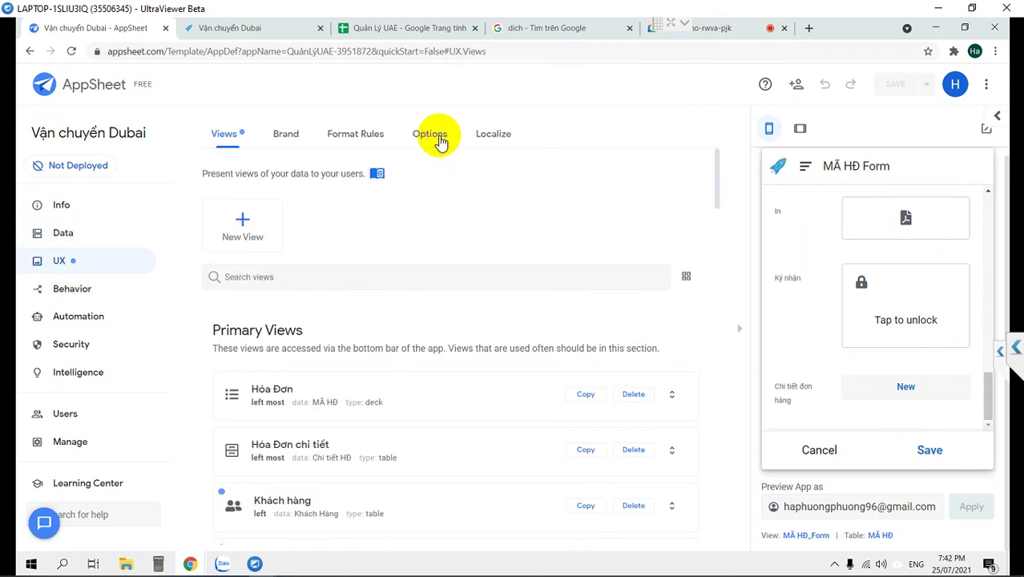
Localize the 'Tap to unlock' system text as 'Ký tên vào đây' and save.
{"action": "left_click", "coordinate": [495, 135]}
{"action": "scroll", "coordinate": [247, 413], "scroll_direction": "down", "scroll_amount": 10}
{"action": "scroll", "coordinate": [272, 400], "scroll_direction": "down", "scroll_amount": 8}
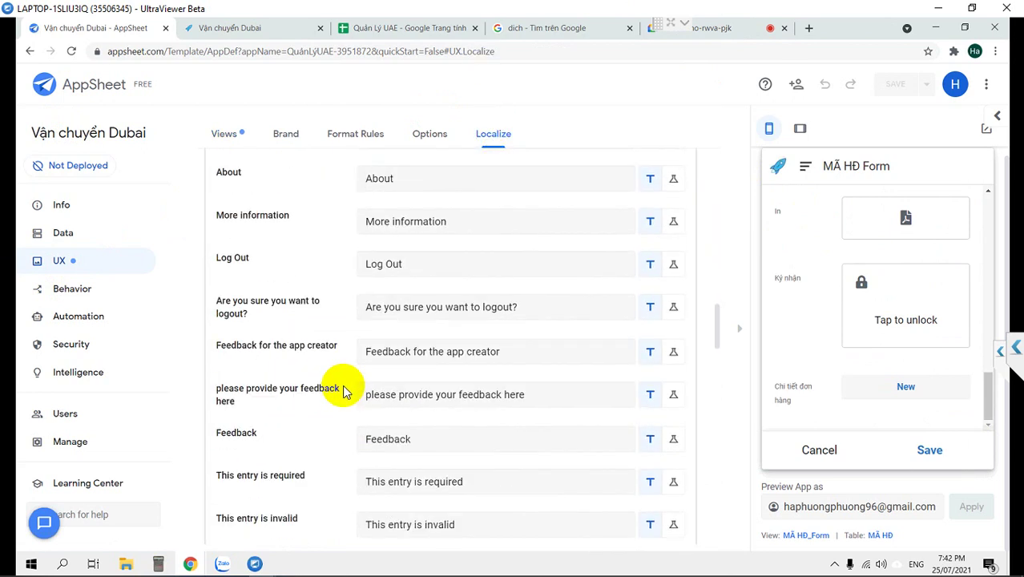
{"action": "scroll", "coordinate": [343, 391], "scroll_direction": "down", "scroll_amount": 5}
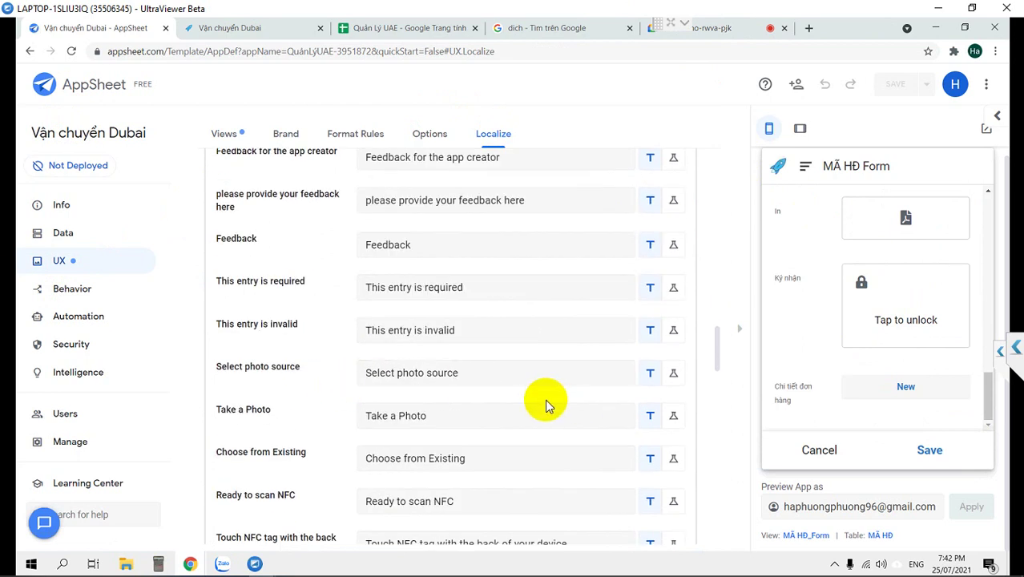
{"action": "scroll", "coordinate": [544, 405], "scroll_direction": "down", "scroll_amount": 2}
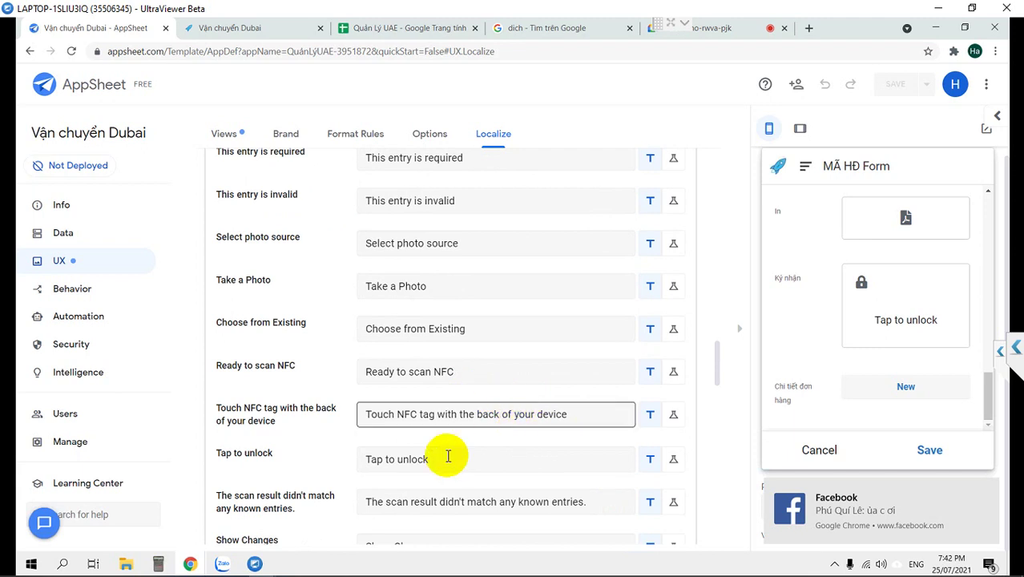
{"action": "left_click_drag", "start_coordinate": [451, 459], "coordinate": [356, 458]}
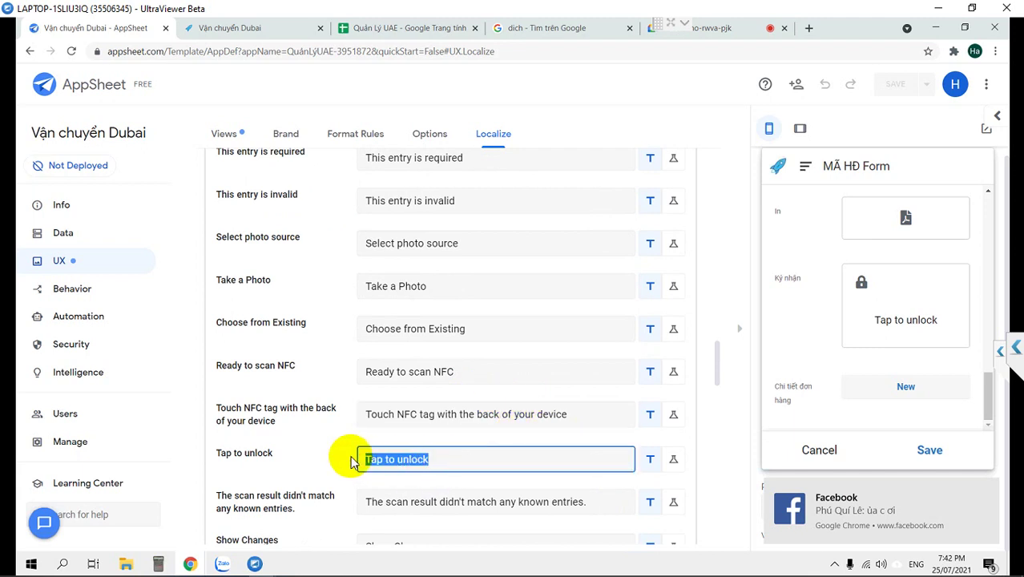
{"action": "type", "text": "Ky"}
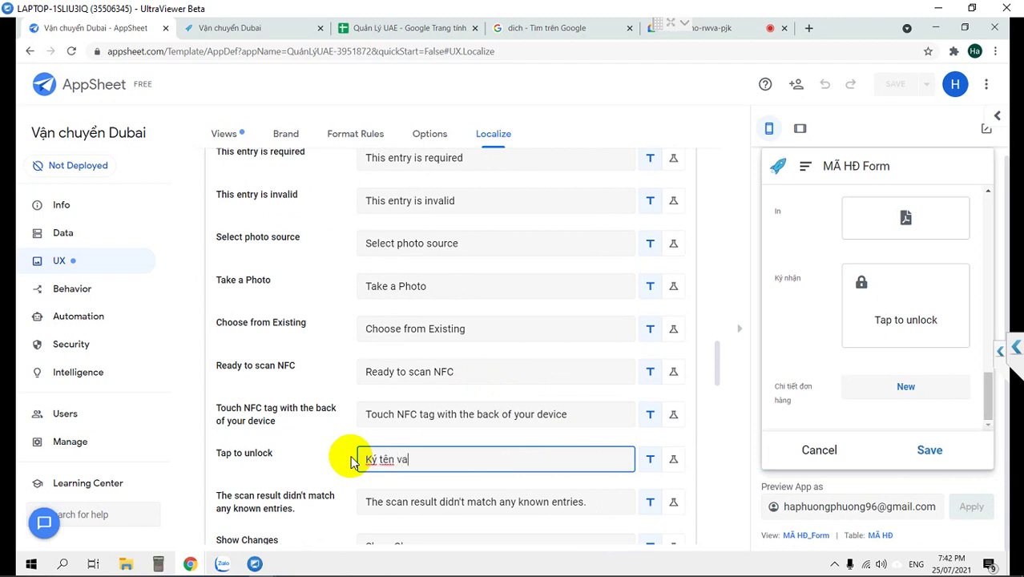
{"action": "type", "text": " tên vàod"}
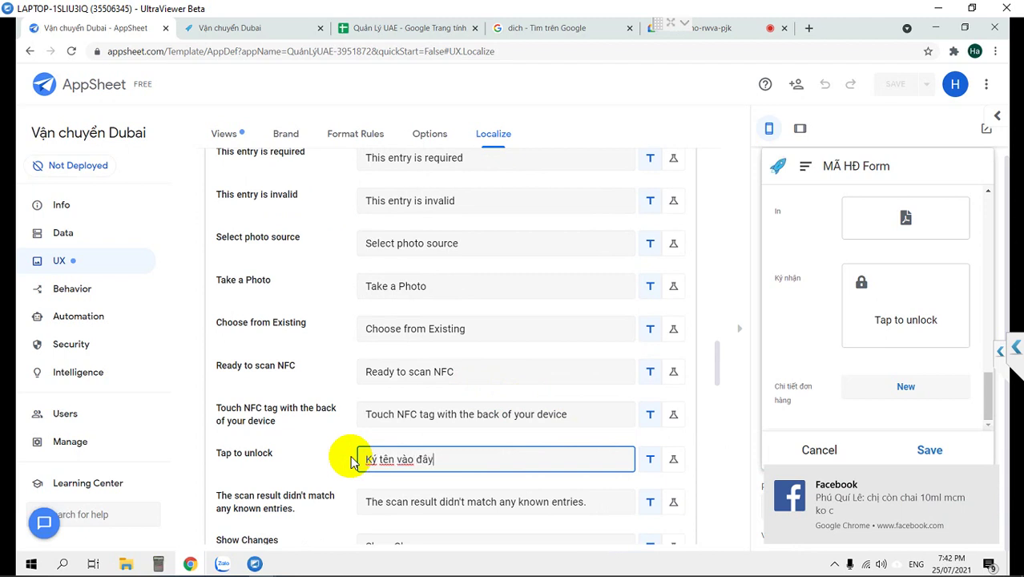
{"action": "left_click", "coordinate": [646, 107]}
{"action": "left_click", "coordinate": [893, 87]}
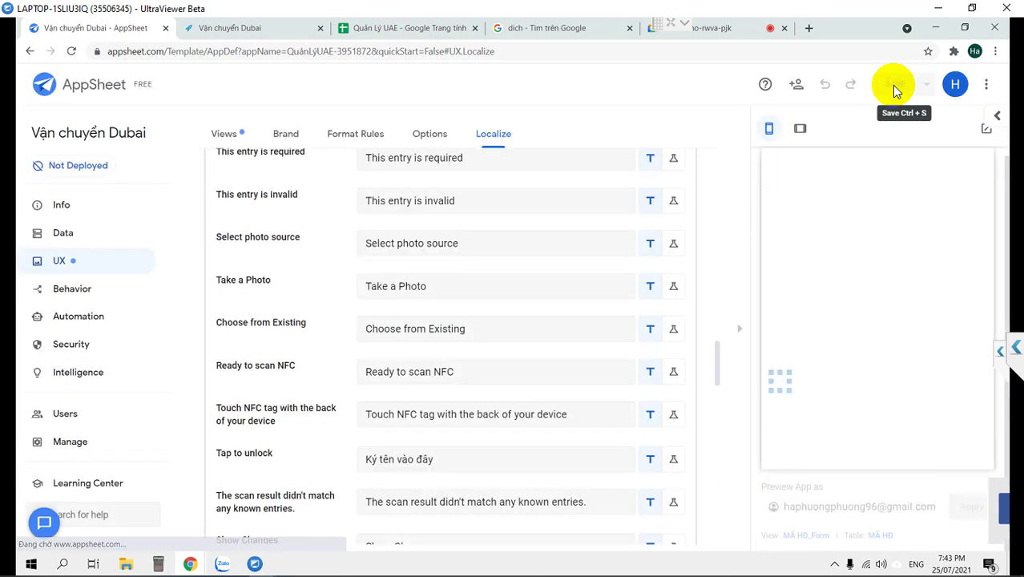
Replace the Tap to unlock text with 'Chạm để ký tên' and save the app.
{"action": "left_click", "coordinate": [413, 459]}
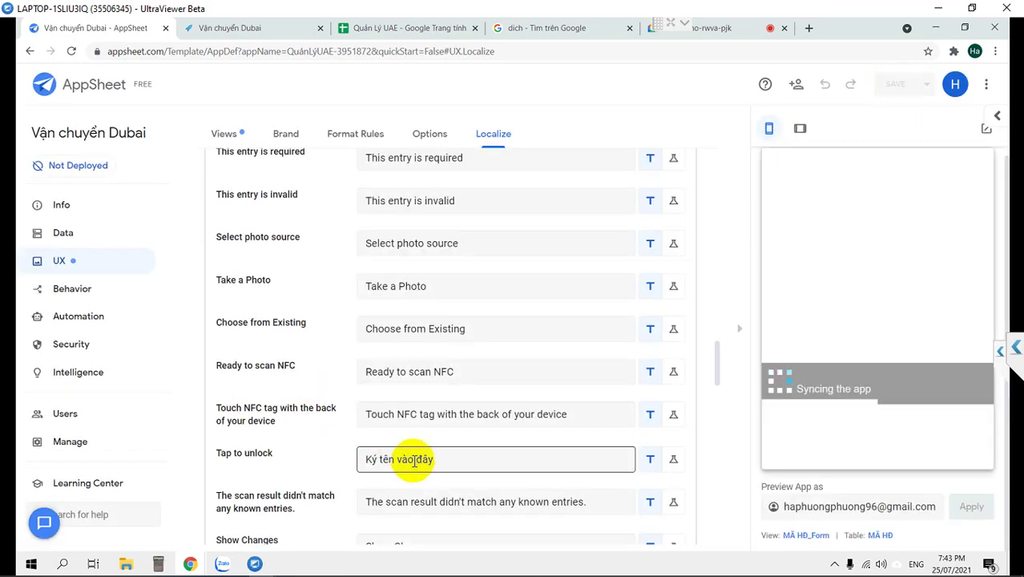
{"action": "left_click_drag", "start_coordinate": [467, 465], "coordinate": [212, 435]}
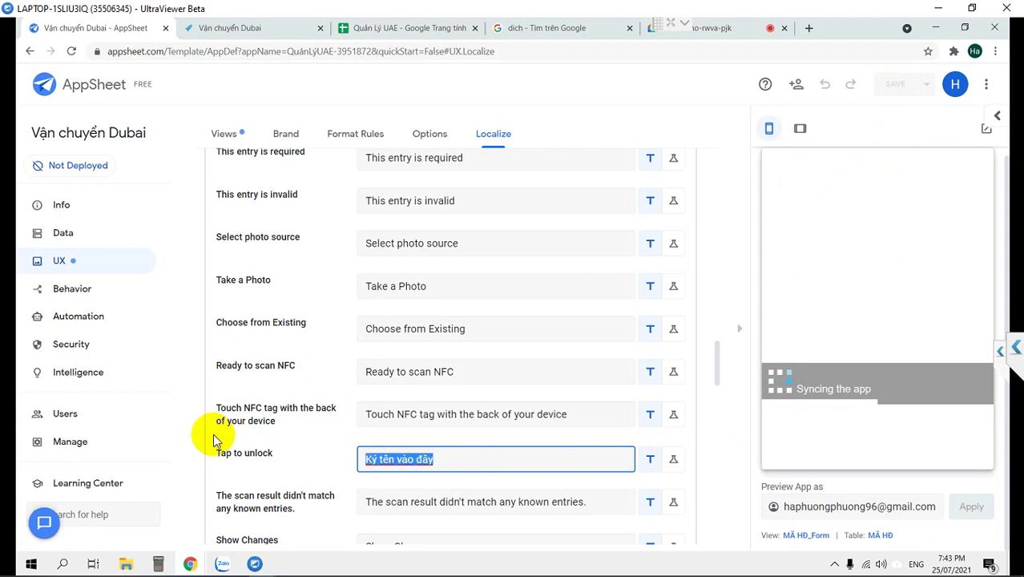
{"action": "type", "text": "Chạm đi"}
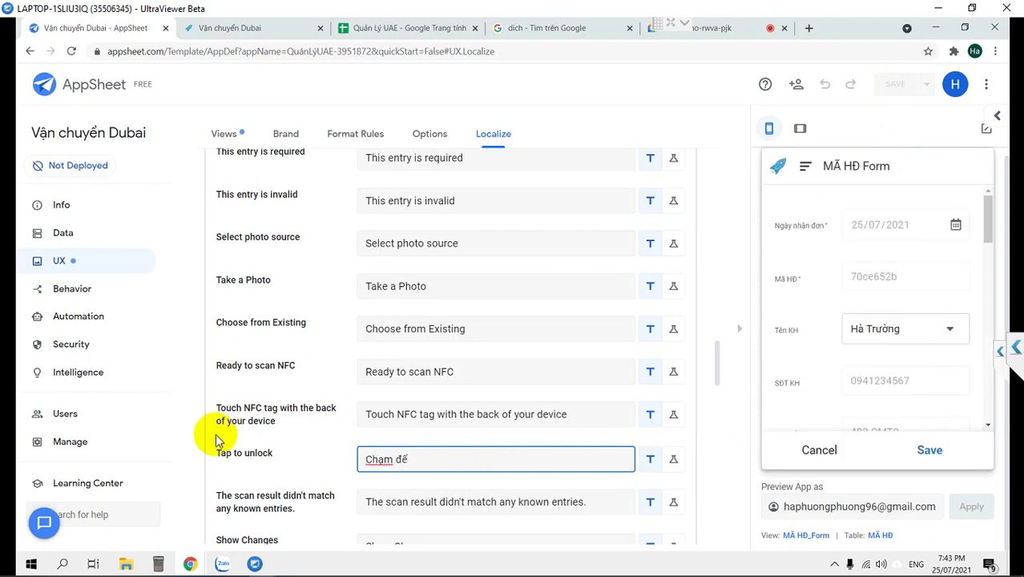
{"action": "type", "text": " ký teên"}
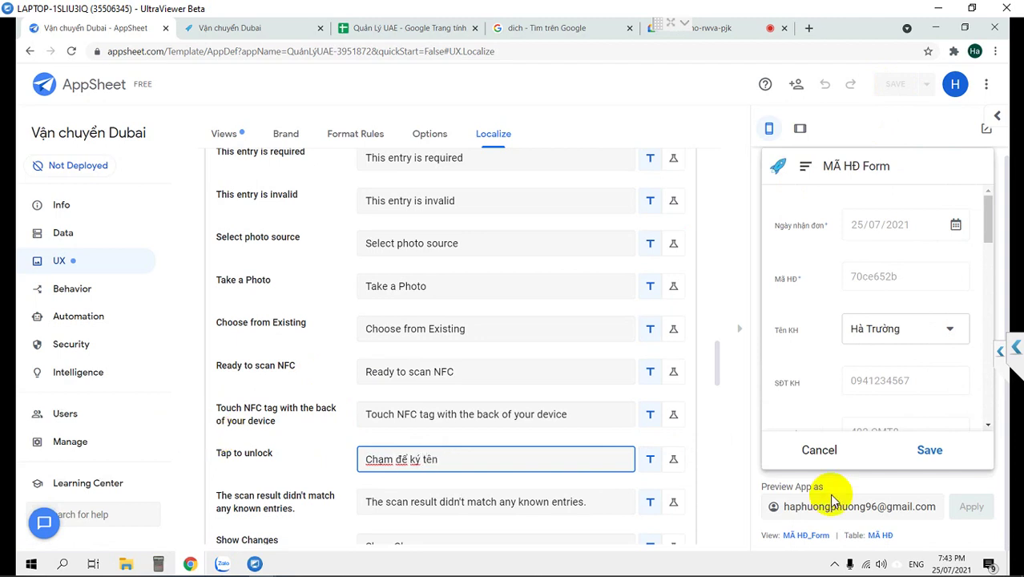
{"action": "scroll", "coordinate": [812, 408], "scroll_direction": "down", "scroll_amount": 1}
{"action": "scroll", "coordinate": [811, 409], "scroll_direction": "down", "scroll_amount": 6}
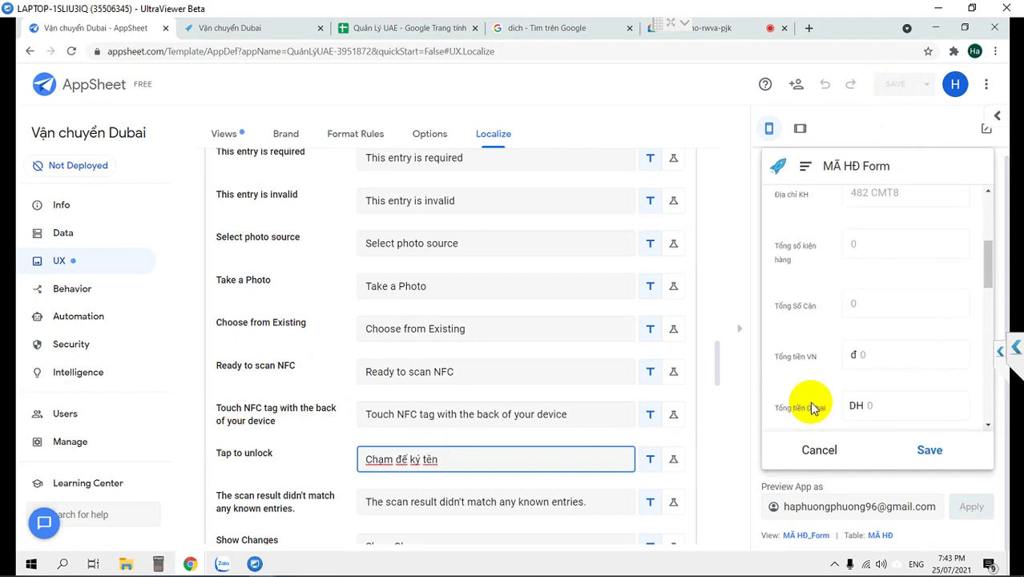
{"action": "scroll", "coordinate": [811, 408], "scroll_direction": "down", "scroll_amount": 6}
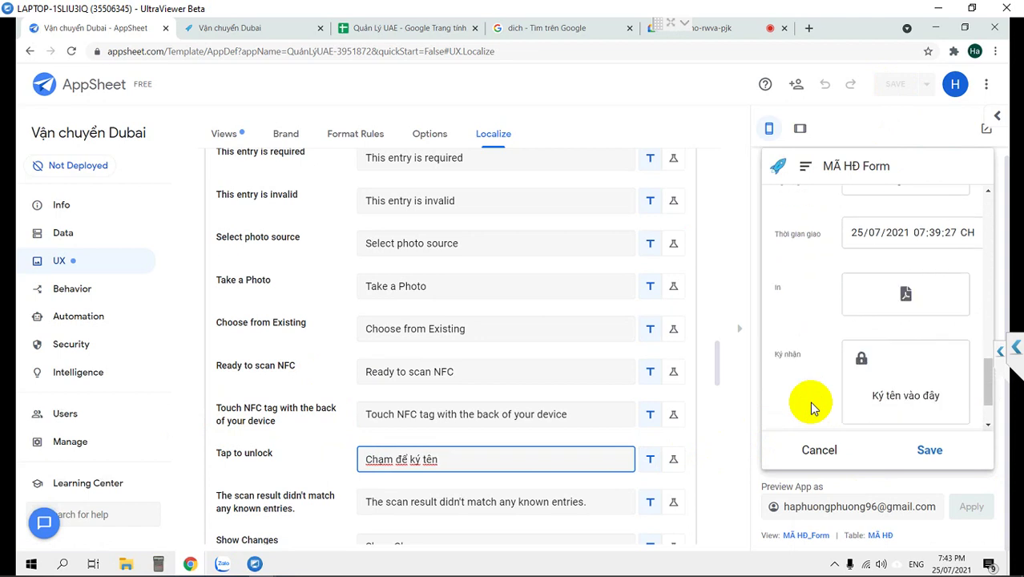
{"action": "left_click", "coordinate": [724, 412]}
{"action": "left_click", "coordinate": [894, 84]}
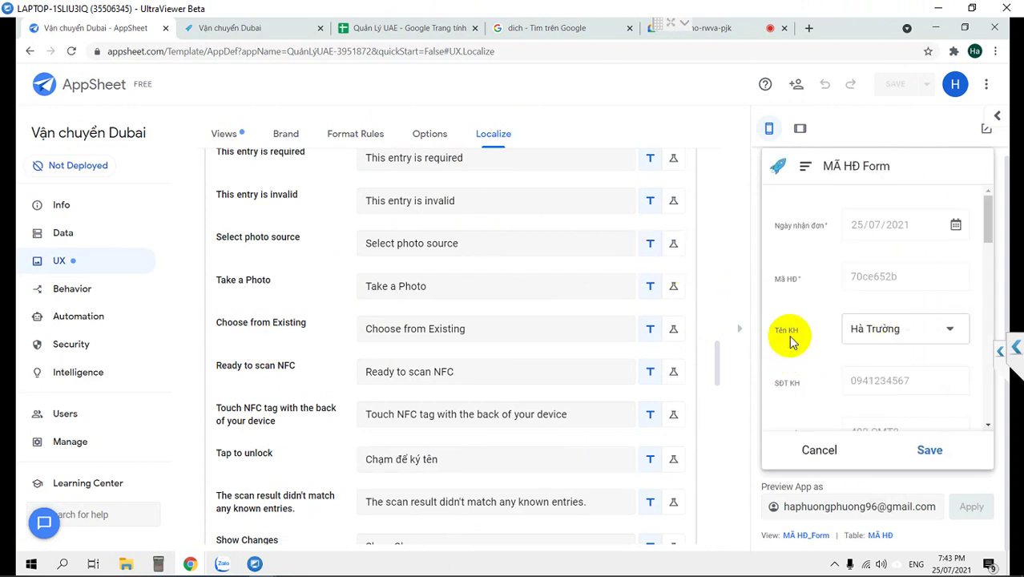
Check the order form in the preview, then cancel back to the Hóa Đơn list.
{"action": "scroll", "coordinate": [925, 384], "scroll_direction": "down", "scroll_amount": 5}
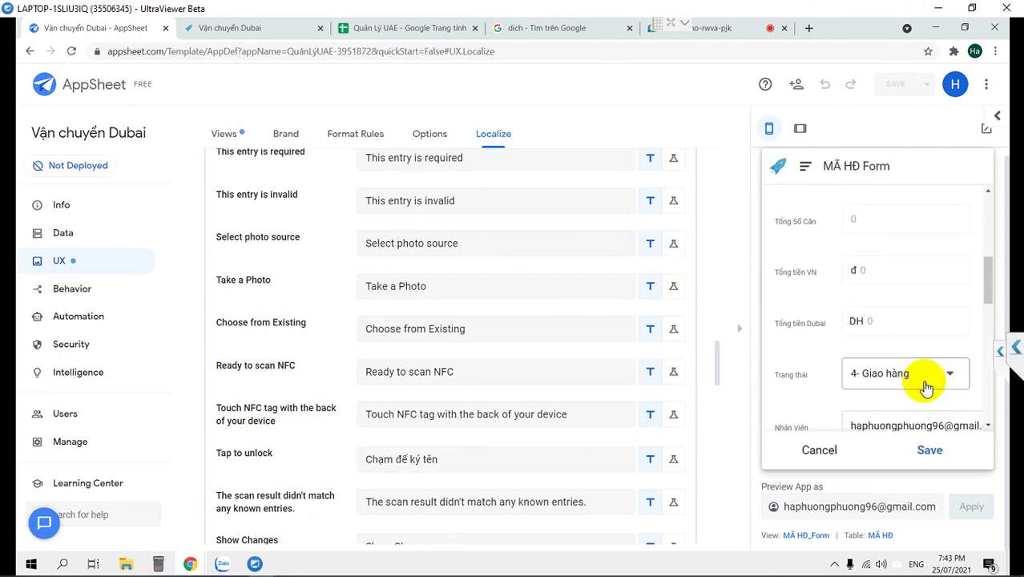
{"action": "scroll", "coordinate": [925, 388], "scroll_direction": "down", "scroll_amount": 5}
{"action": "scroll", "coordinate": [925, 388], "scroll_direction": "down", "scroll_amount": 3}
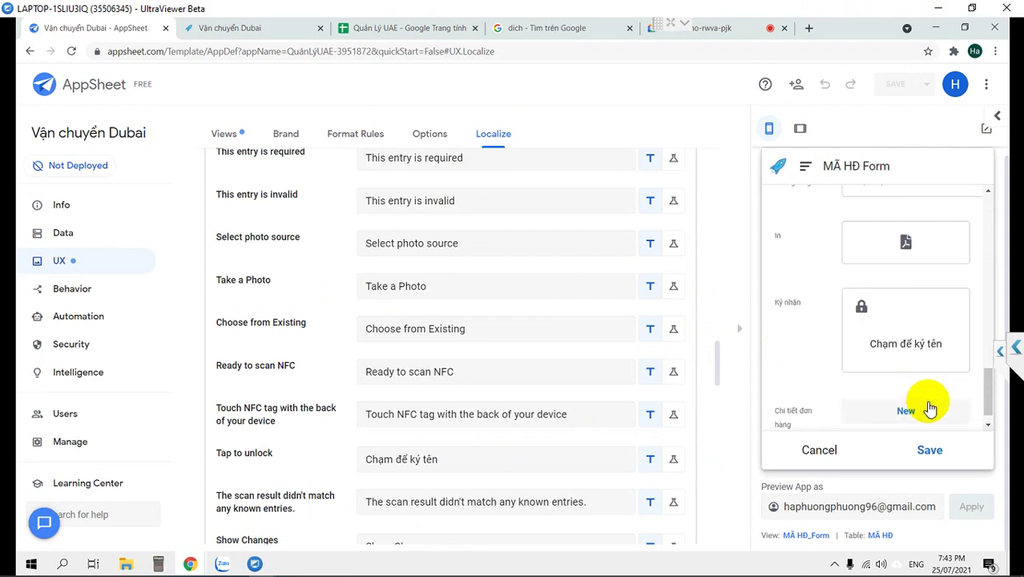
{"action": "scroll", "coordinate": [886, 358], "scroll_direction": "down", "scroll_amount": 1}
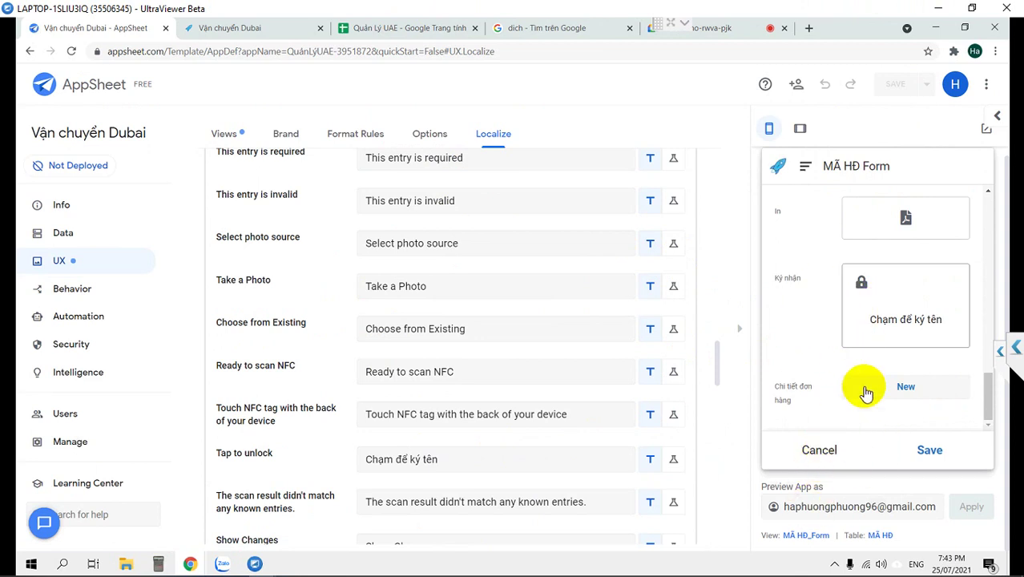
{"action": "scroll", "coordinate": [873, 285], "scroll_direction": "up", "scroll_amount": 1}
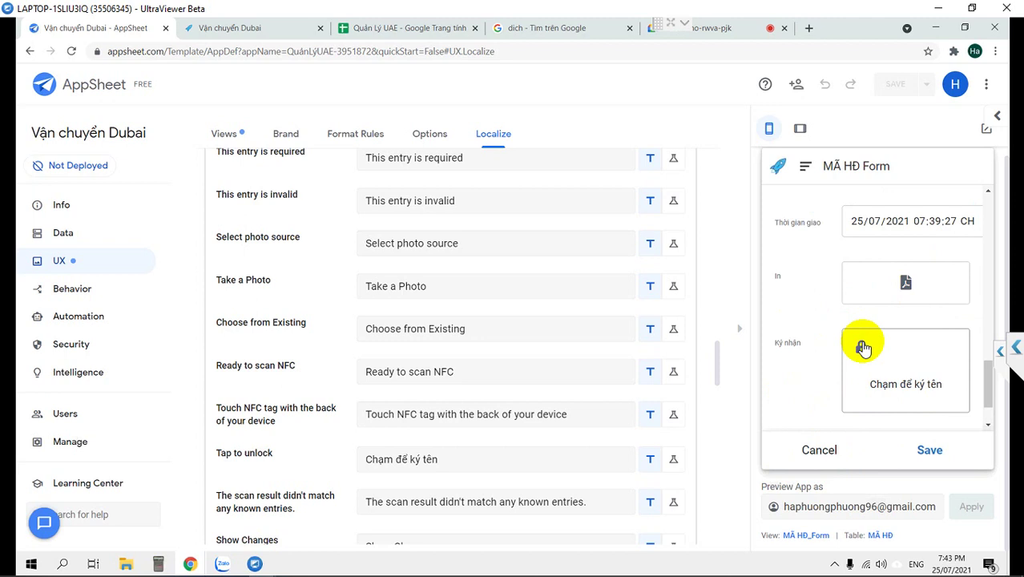
{"action": "left_click", "coordinate": [815, 449]}
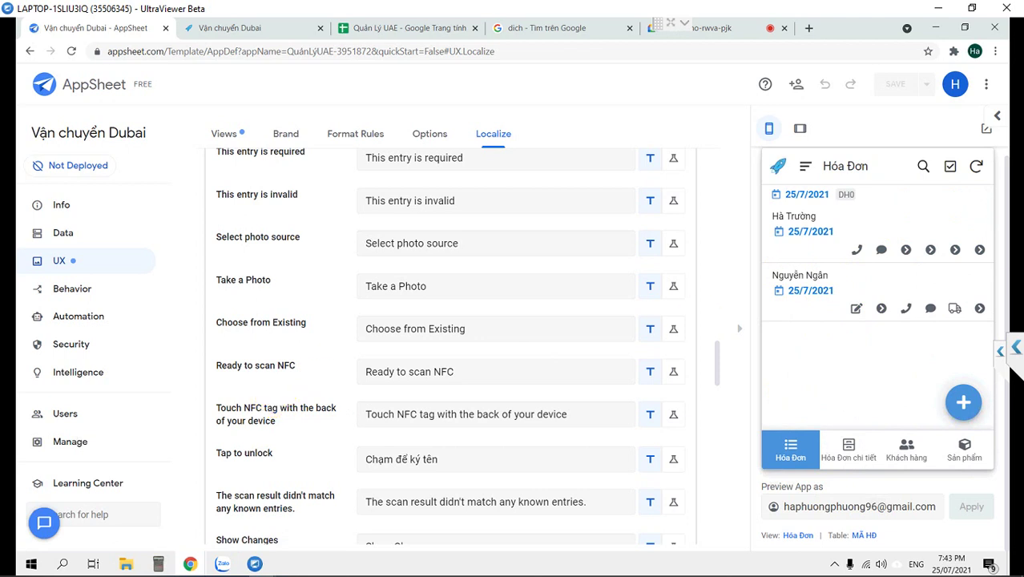
Run the Chuyển hàng action on order 24ddeb06 and open its Details view.
{"action": "left_click", "coordinate": [80, 232]}
{"action": "left_click", "coordinate": [69, 264]}
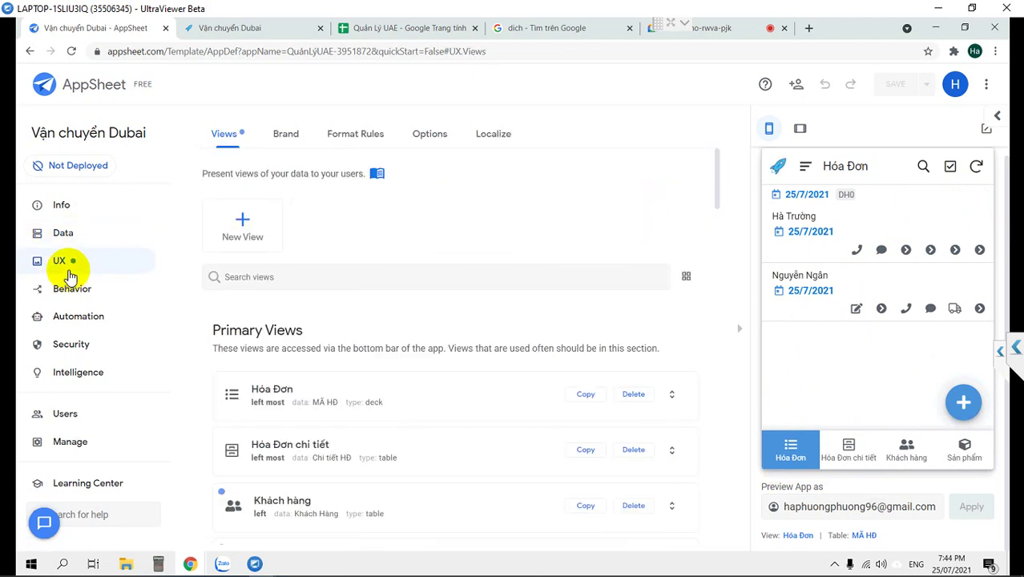
{"action": "scroll", "coordinate": [572, 395], "scroll_direction": "down", "scroll_amount": 3}
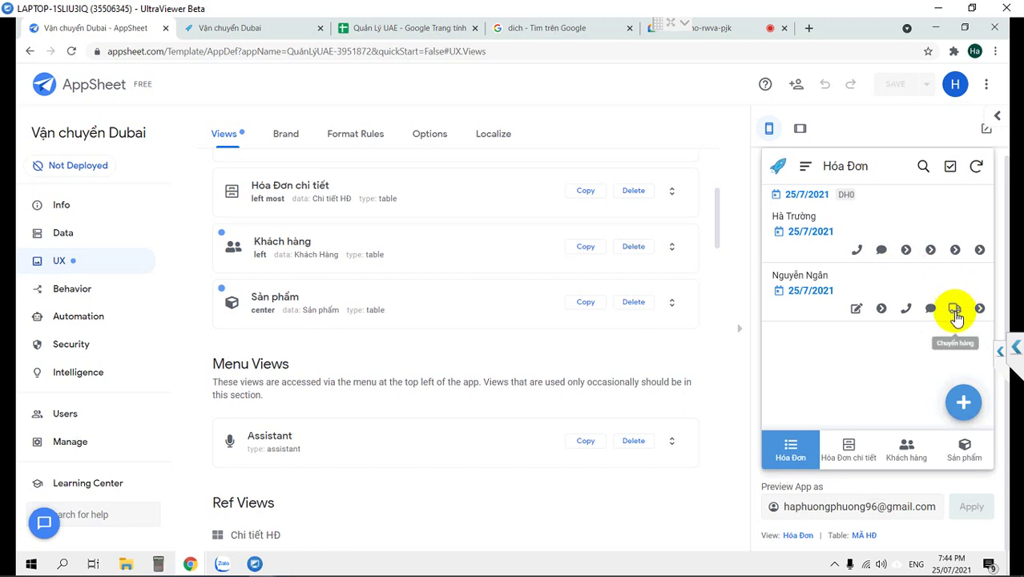
{"action": "left_click", "coordinate": [954, 311]}
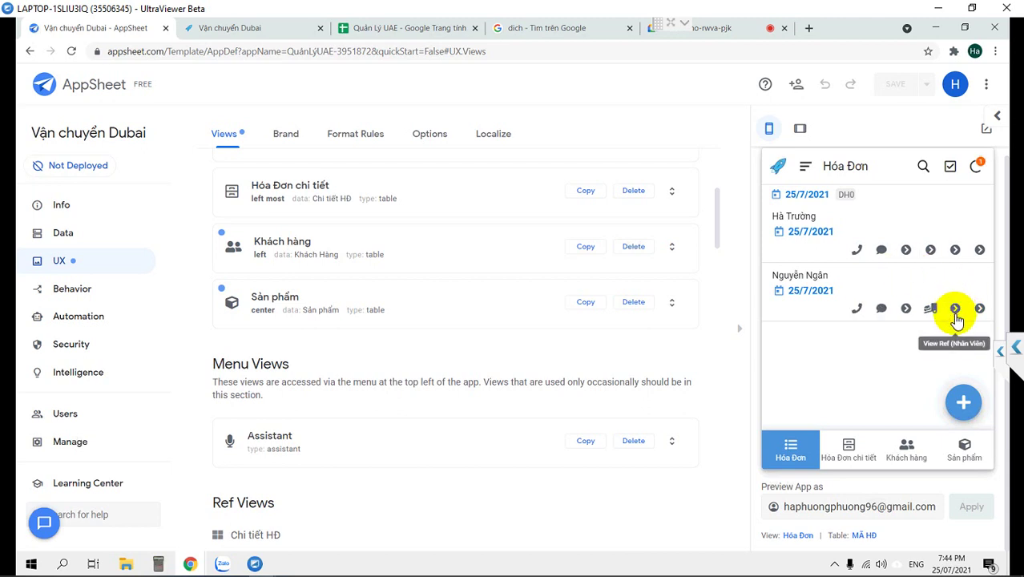
{"action": "left_click", "coordinate": [792, 309]}
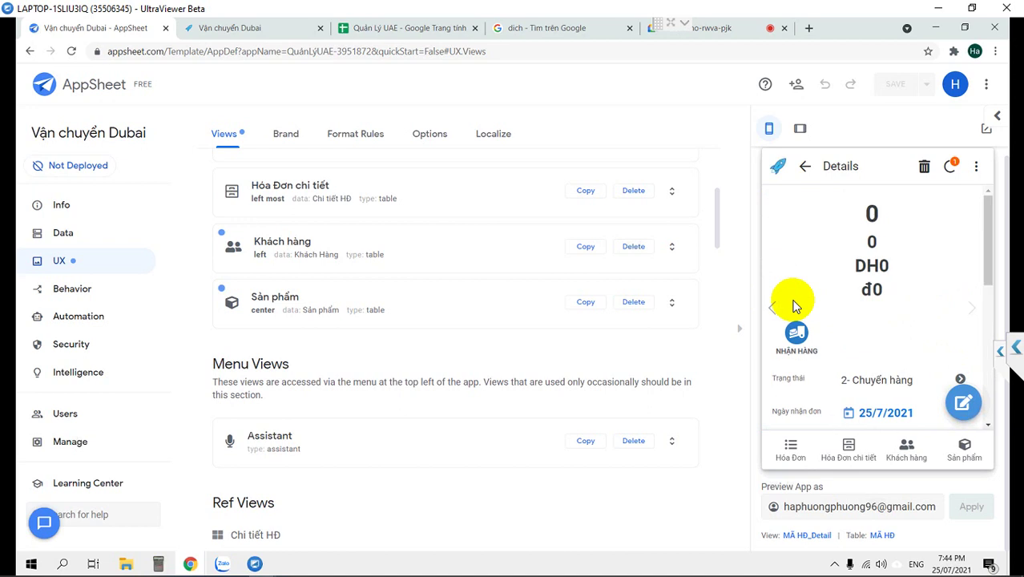
Review the order's details and select the preview account's user name.
{"action": "scroll", "coordinate": [793, 305], "scroll_direction": "down", "scroll_amount": 10}
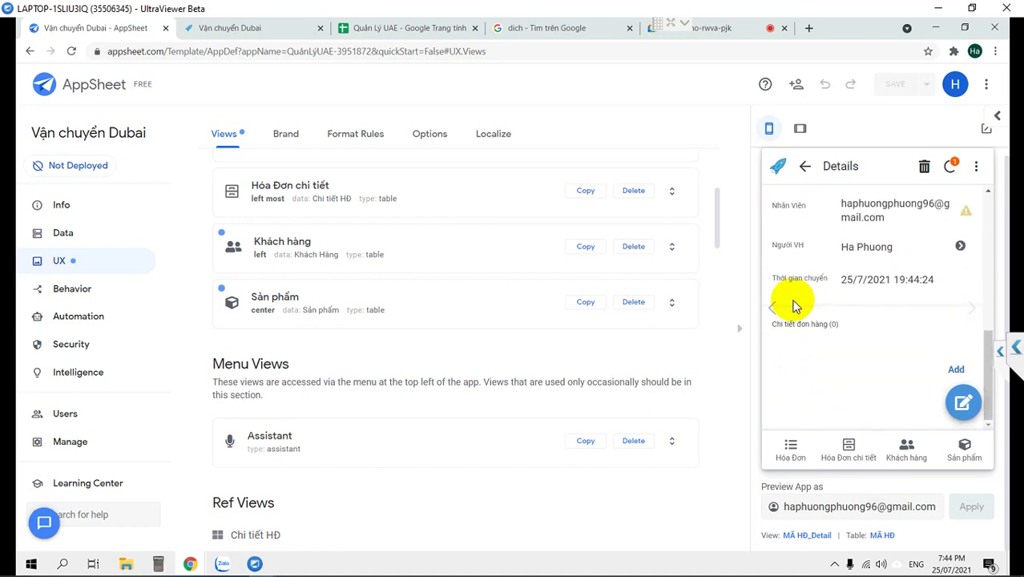
{"action": "scroll", "coordinate": [792, 305], "scroll_direction": "up", "scroll_amount": 3}
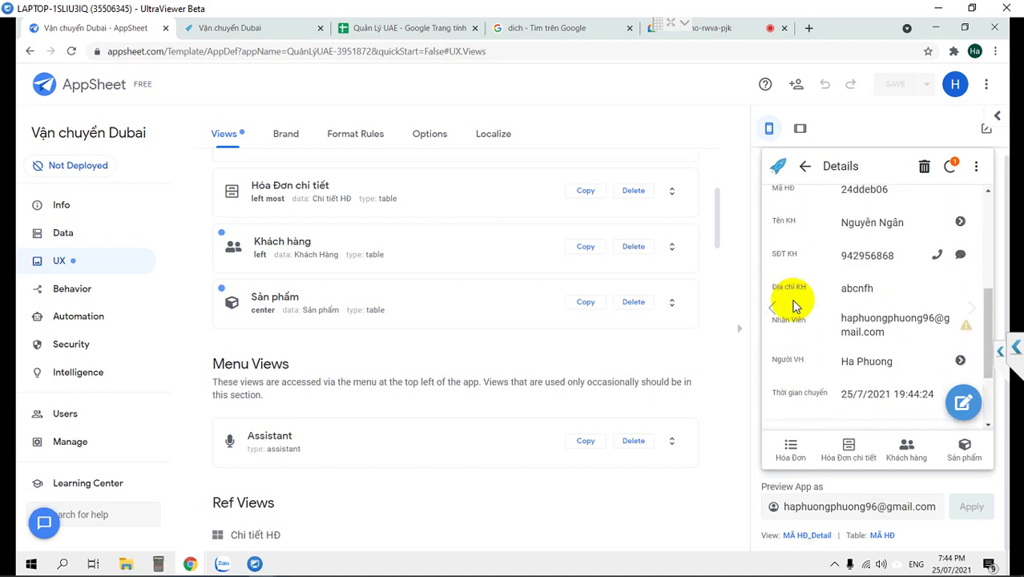
{"action": "double_click", "coordinate": [876, 506]}
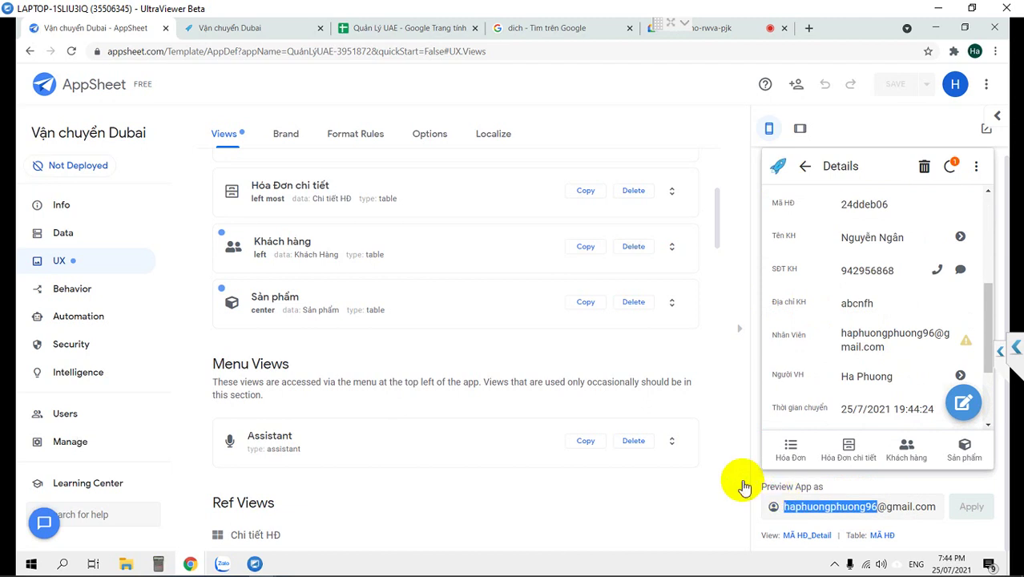
Reload the preview as the nv1 staff account.
{"action": "type", "text": "nv1"}
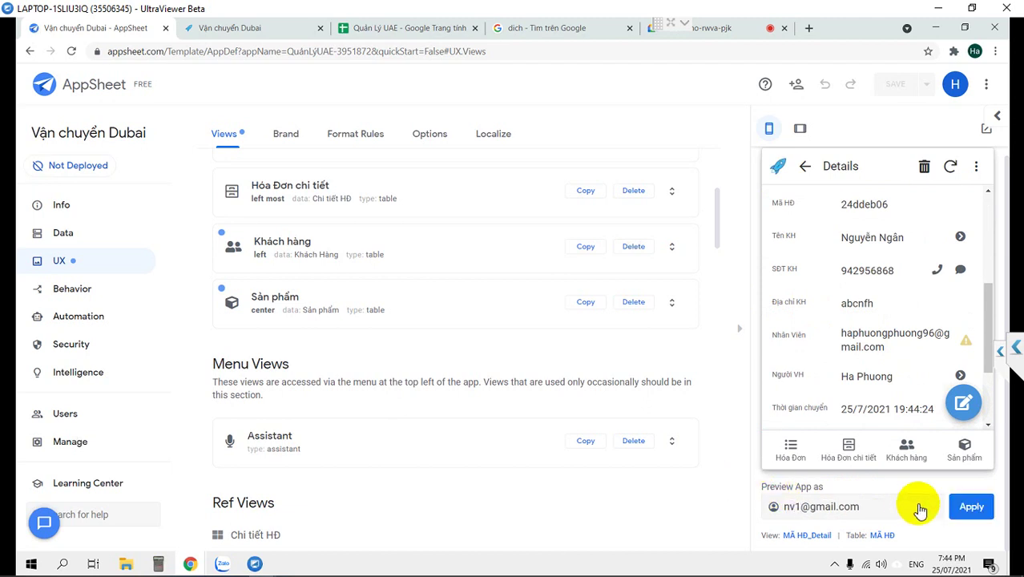
{"action": "left_click", "coordinate": [974, 511]}
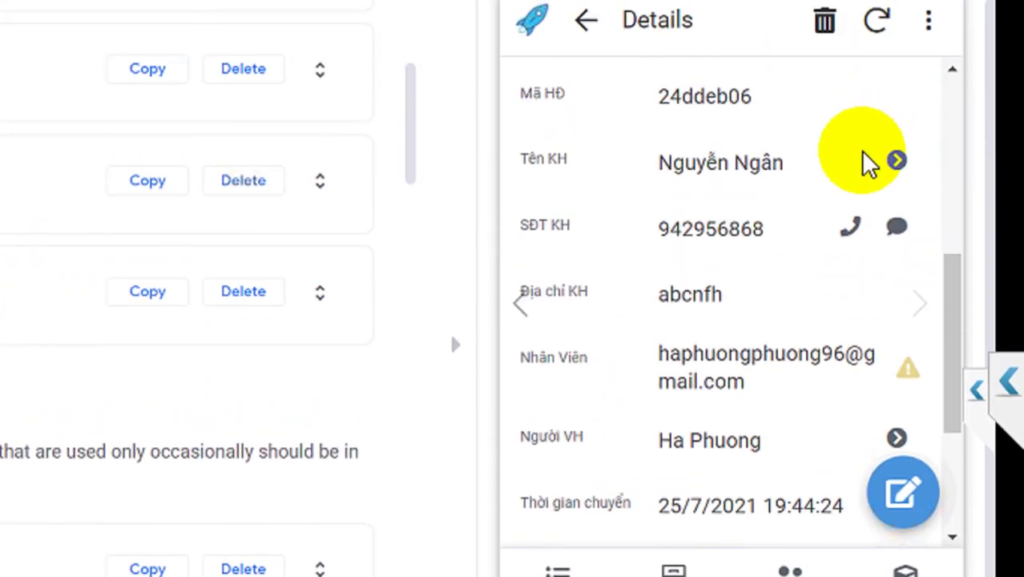
{"action": "scroll", "coordinate": [862, 176], "scroll_direction": "up", "scroll_amount": 3}
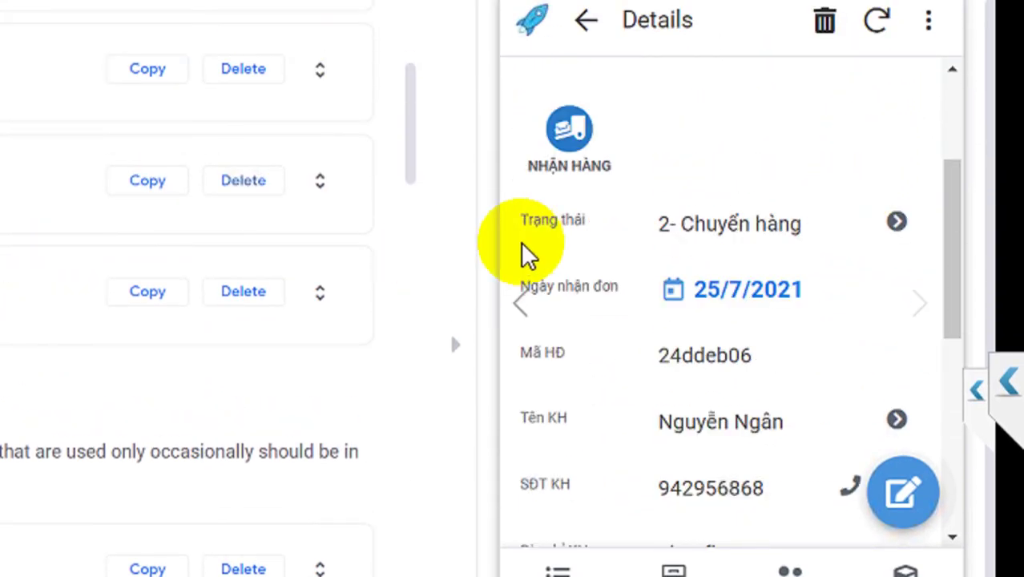
{"action": "scroll", "coordinate": [708, 279], "scroll_direction": "down", "scroll_amount": 6}
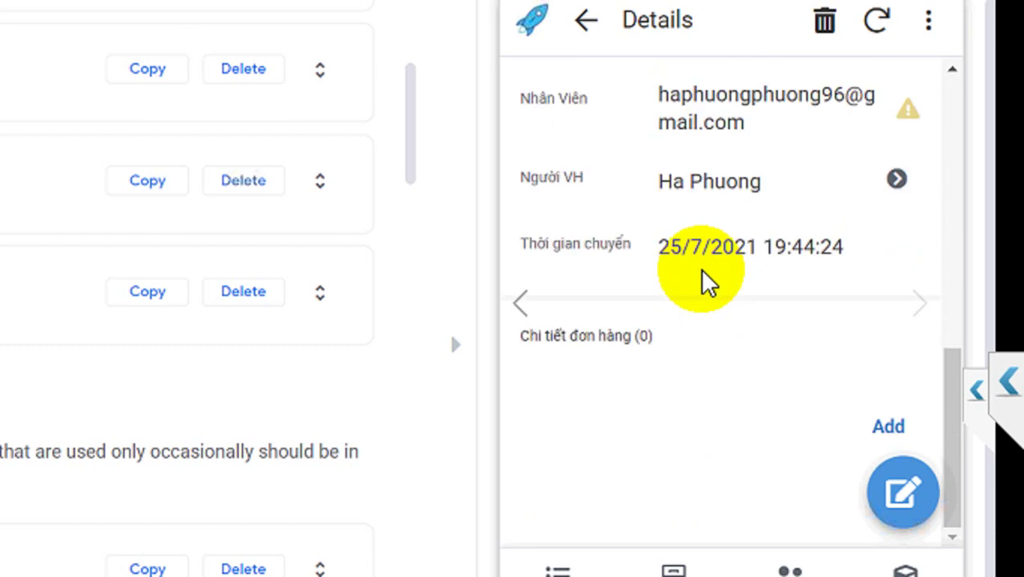
{"action": "scroll", "coordinate": [708, 279], "scroll_direction": "up", "scroll_amount": 6}
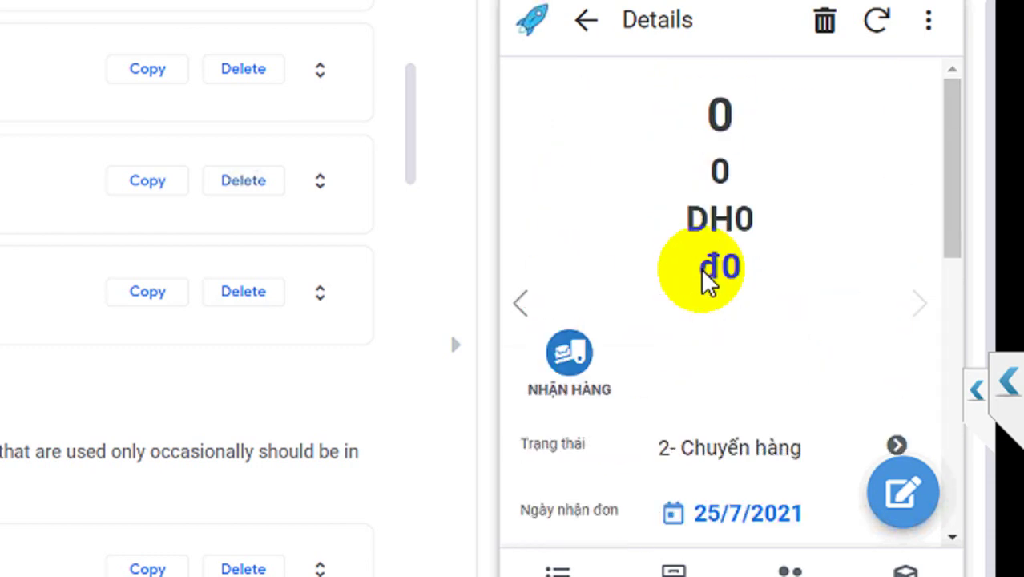
{"action": "scroll", "coordinate": [709, 277], "scroll_direction": "down", "scroll_amount": 2}
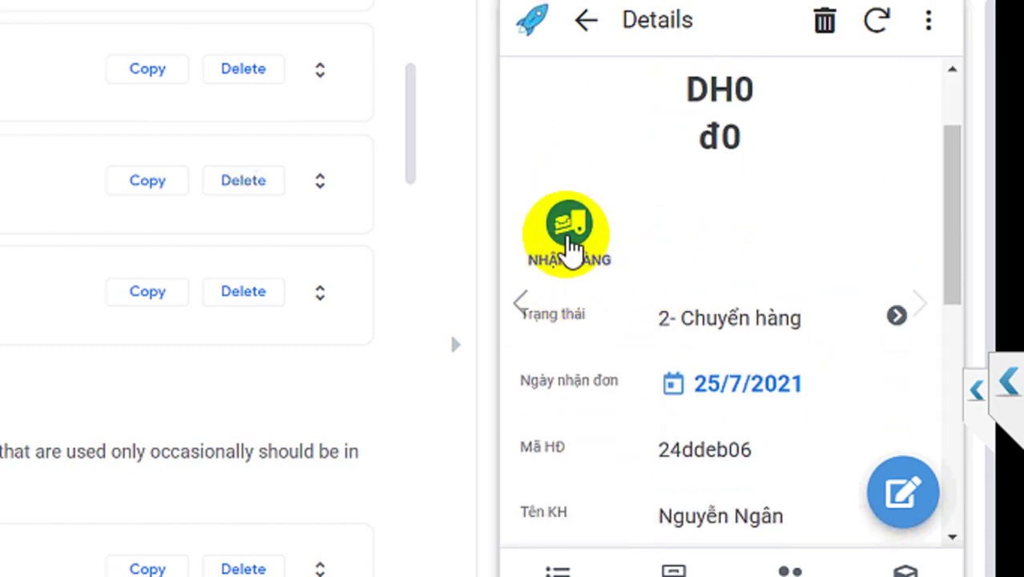
Mark order 24ddeb06 as received (3- Nhận hàng) and show the preview in Tablet layout.
{"action": "left_click", "coordinate": [570, 241]}
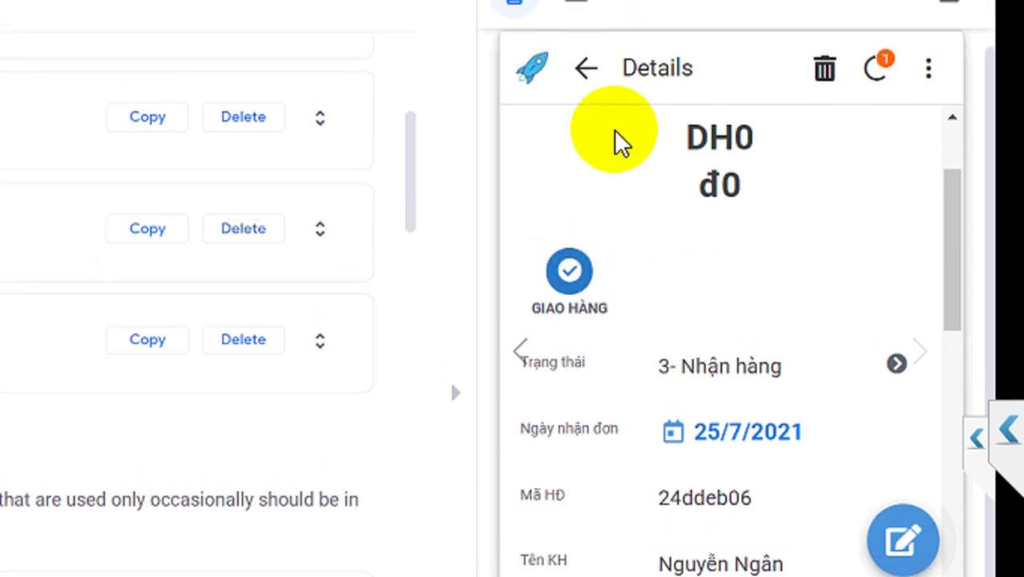
{"action": "left_click", "coordinate": [579, 128]}
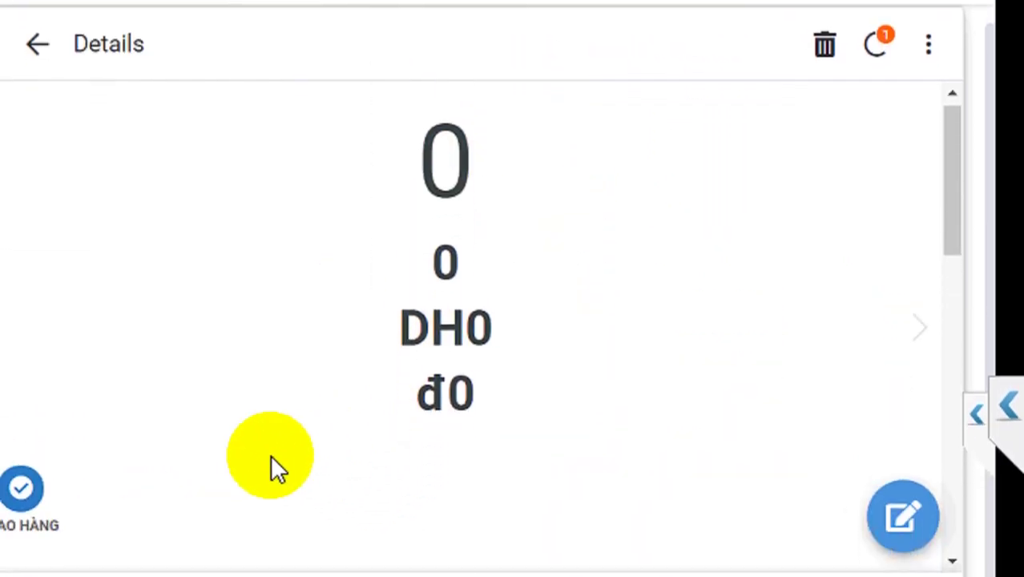
{"action": "scroll", "coordinate": [270, 462], "scroll_direction": "down", "scroll_amount": 2}
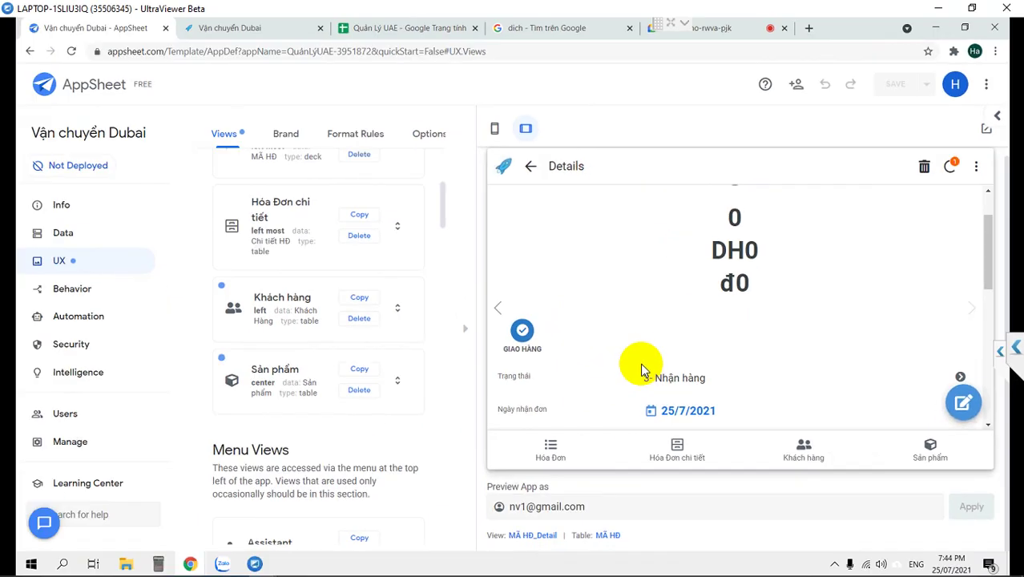
{"action": "scroll", "coordinate": [673, 352], "scroll_direction": "down", "scroll_amount": 5}
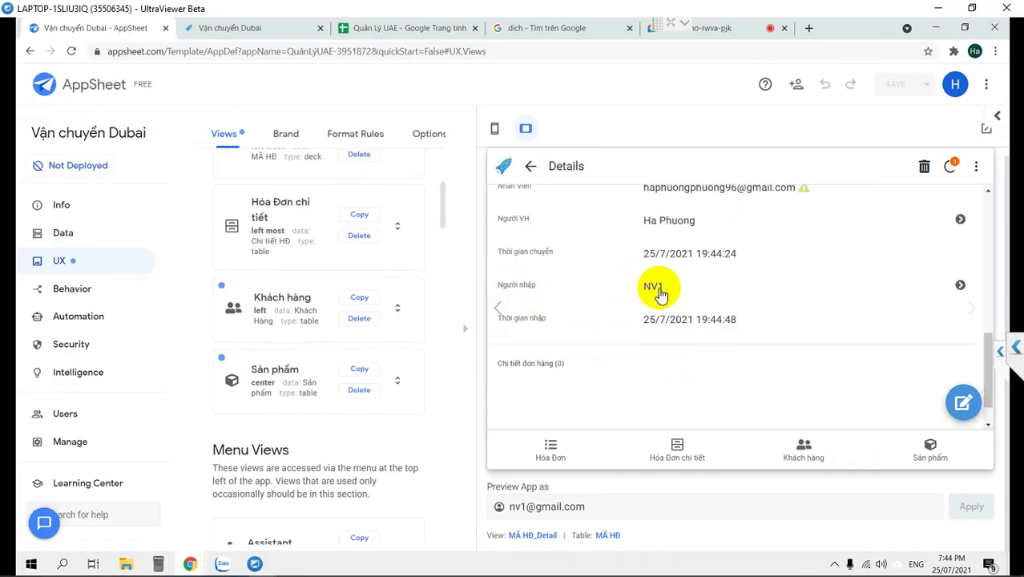
Change the preview account from nv1 to nv2 and apply it.
{"action": "left_click", "coordinate": [522, 506]}
{"action": "key", "text": "BackSpace"}
{"action": "type", "text": "2"}
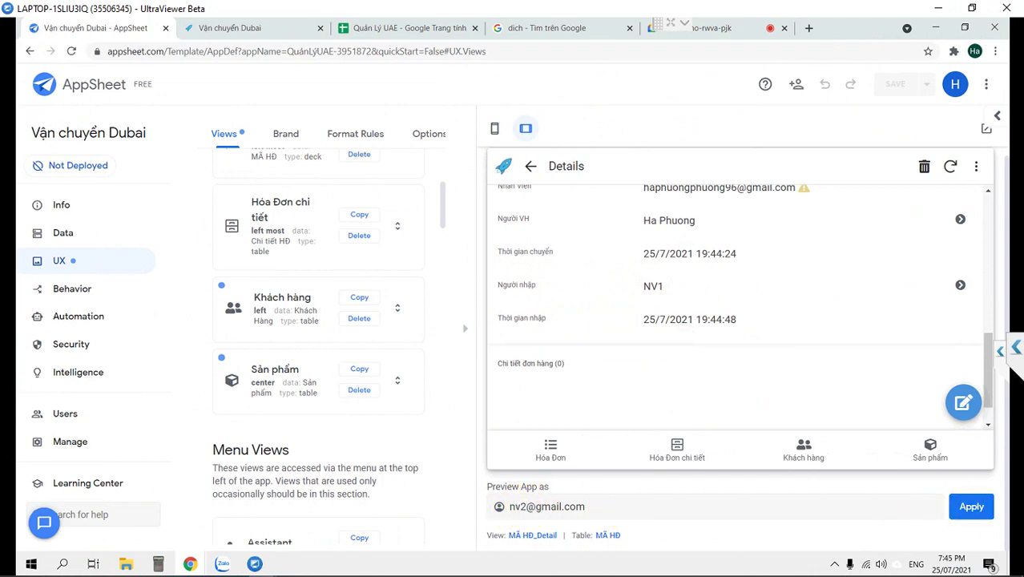
{"action": "left_click", "coordinate": [970, 506]}
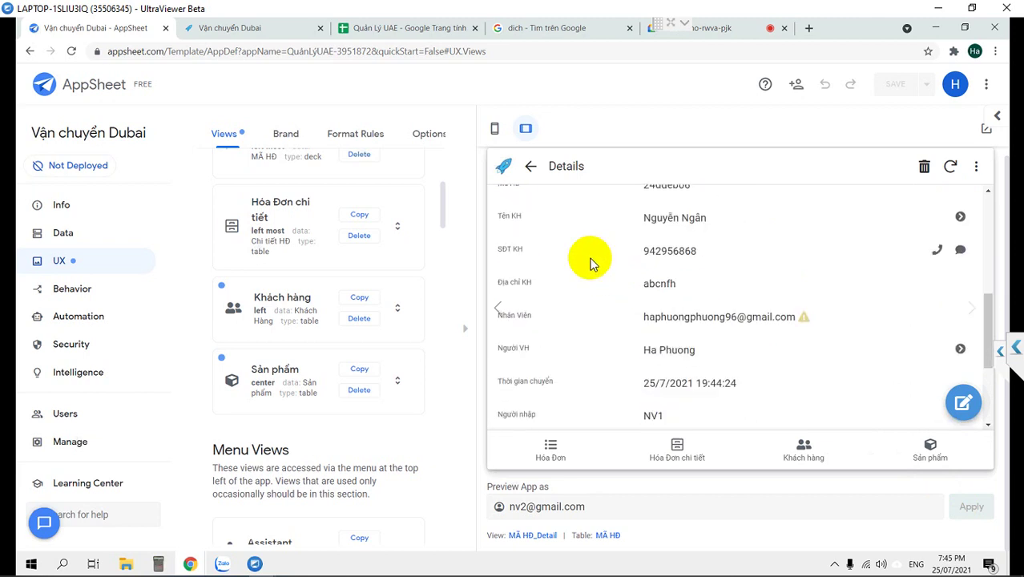
Mark the order delivered (4- Giao hàng) and check Người giao NV2 and Thời gian giao.
{"action": "left_click", "coordinate": [523, 210]}
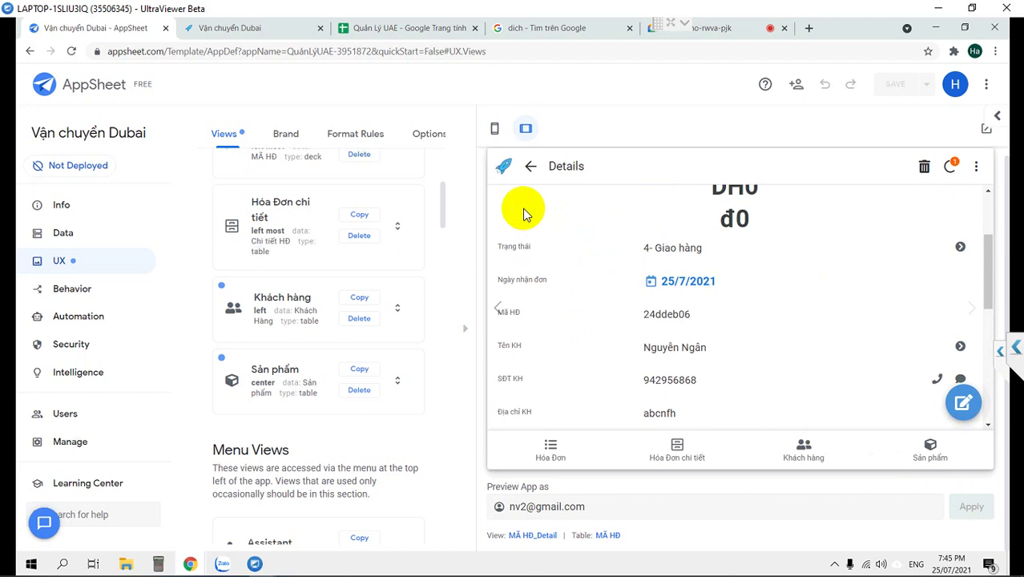
{"action": "scroll", "coordinate": [630, 270], "scroll_direction": "down", "scroll_amount": 5}
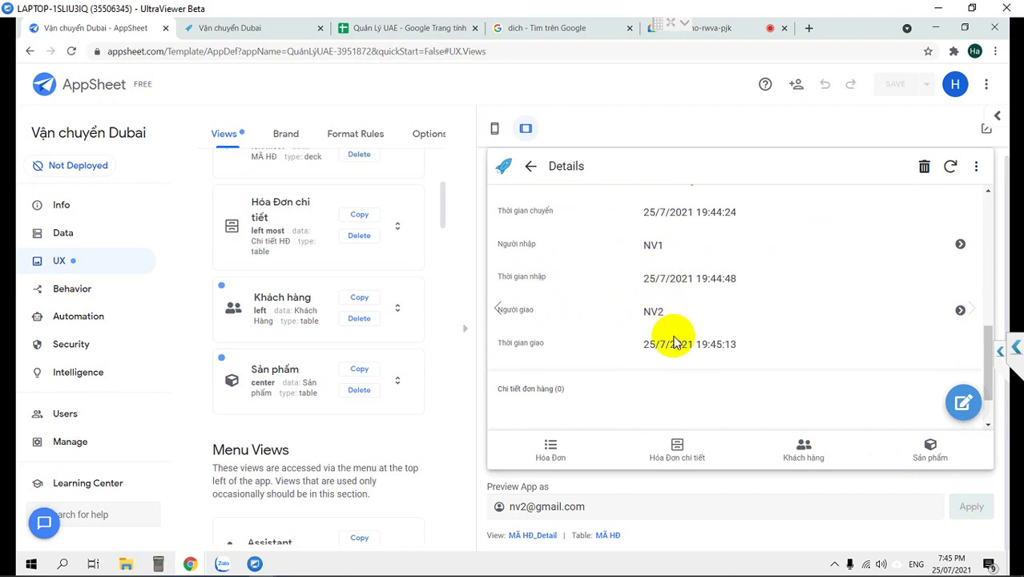
{"action": "scroll", "coordinate": [732, 349], "scroll_direction": "up", "scroll_amount": 1}
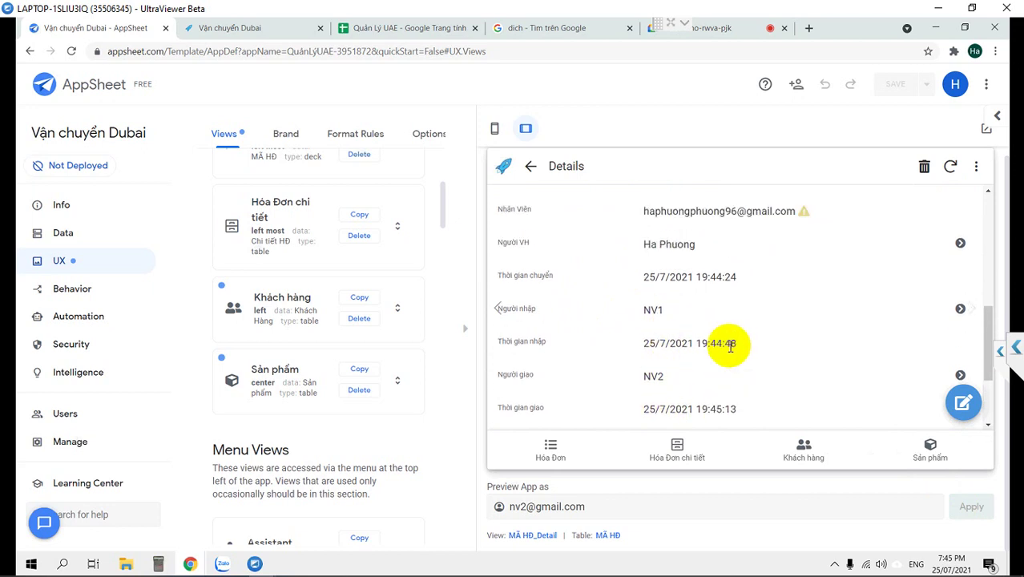
{"action": "scroll", "coordinate": [727, 345], "scroll_direction": "up", "scroll_amount": 5}
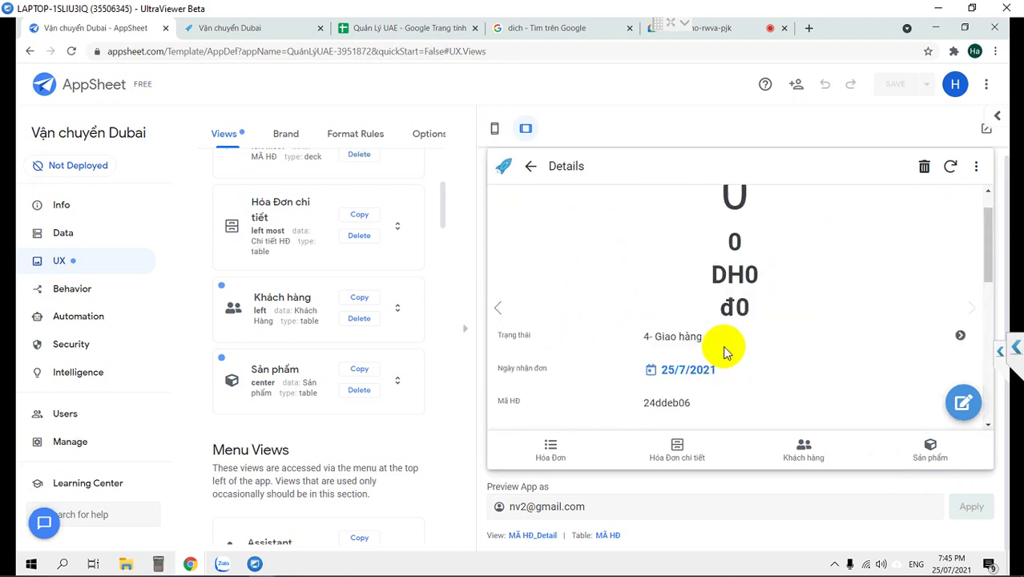
{"action": "scroll", "coordinate": [709, 346], "scroll_direction": "down", "scroll_amount": 6}
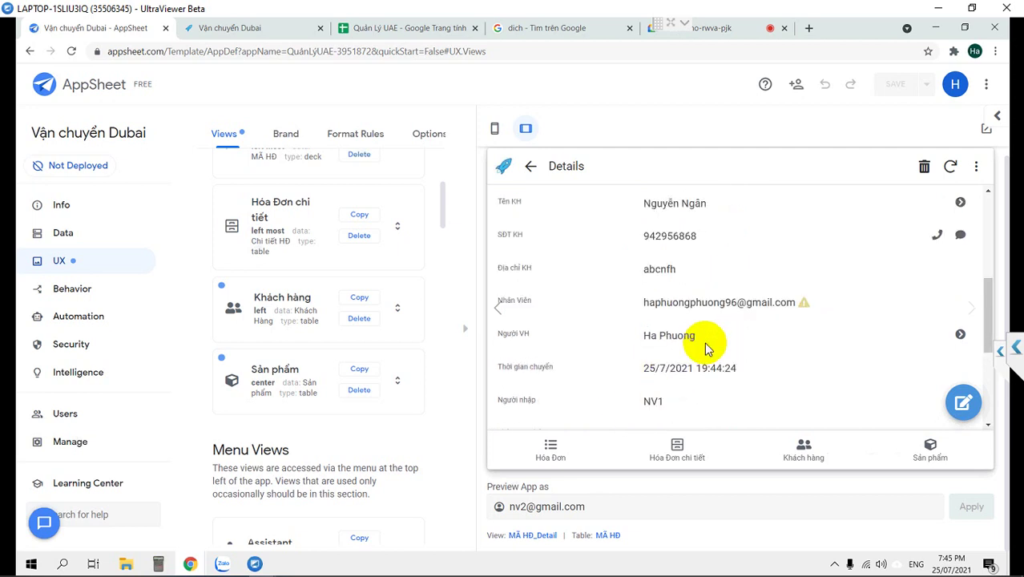
{"action": "scroll", "coordinate": [705, 346], "scroll_direction": "down", "scroll_amount": 1}
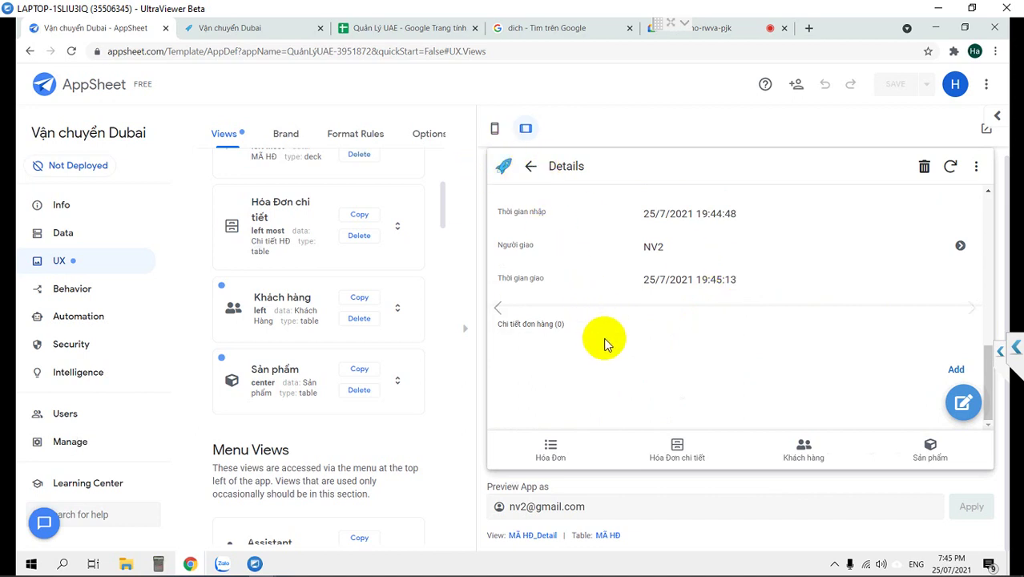
{"action": "left_click", "coordinate": [530, 168]}
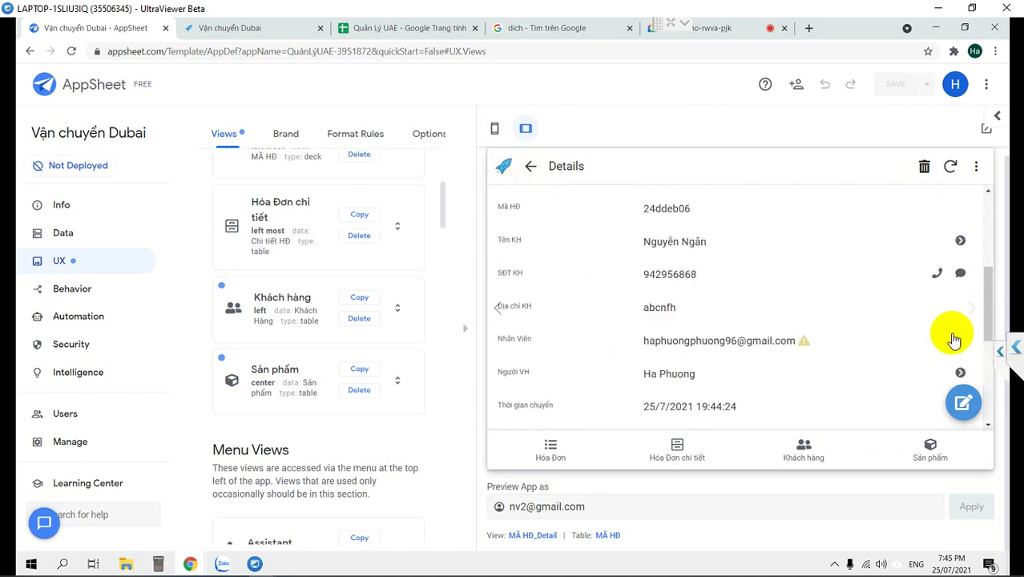
{"action": "scroll", "coordinate": [870, 334], "scroll_direction": "down", "scroll_amount": 5}
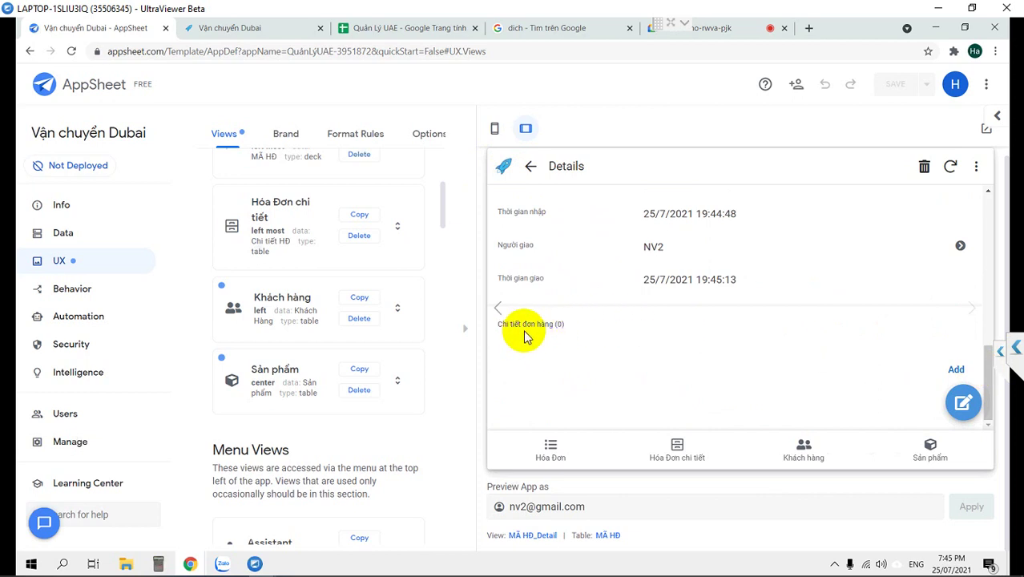
{"action": "scroll", "coordinate": [583, 268], "scroll_direction": "up", "scroll_amount": 5}
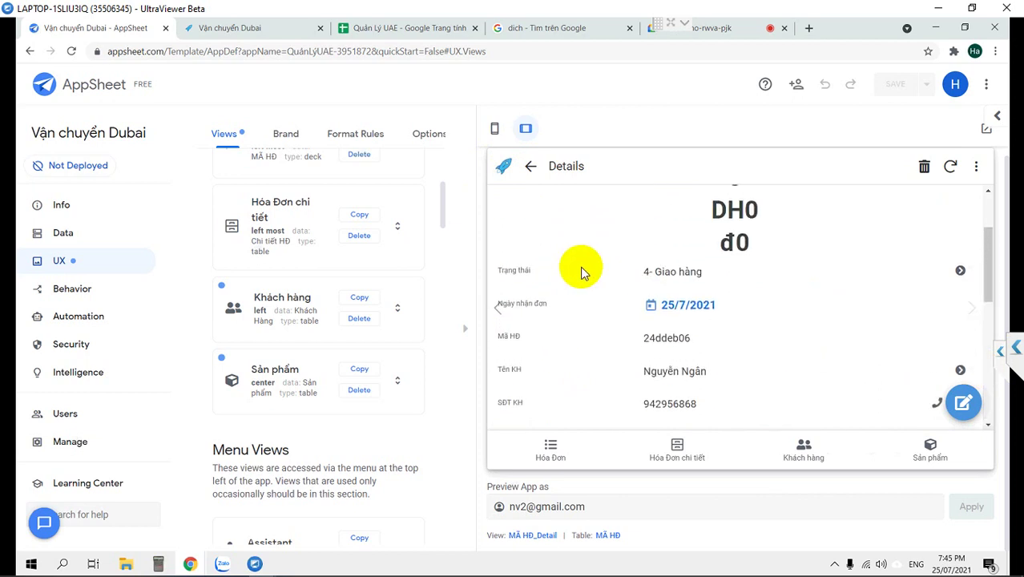
{"action": "left_click", "coordinate": [223, 134]}
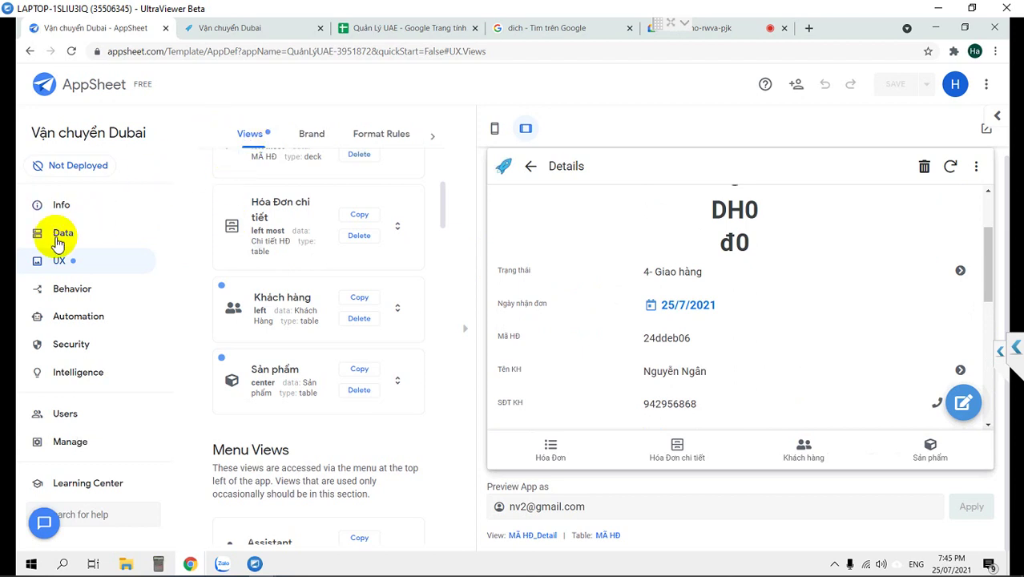
Inspect the MÃ HĐ table's settings under Data, then bring the preview back.
{"action": "left_click", "coordinate": [58, 240]}
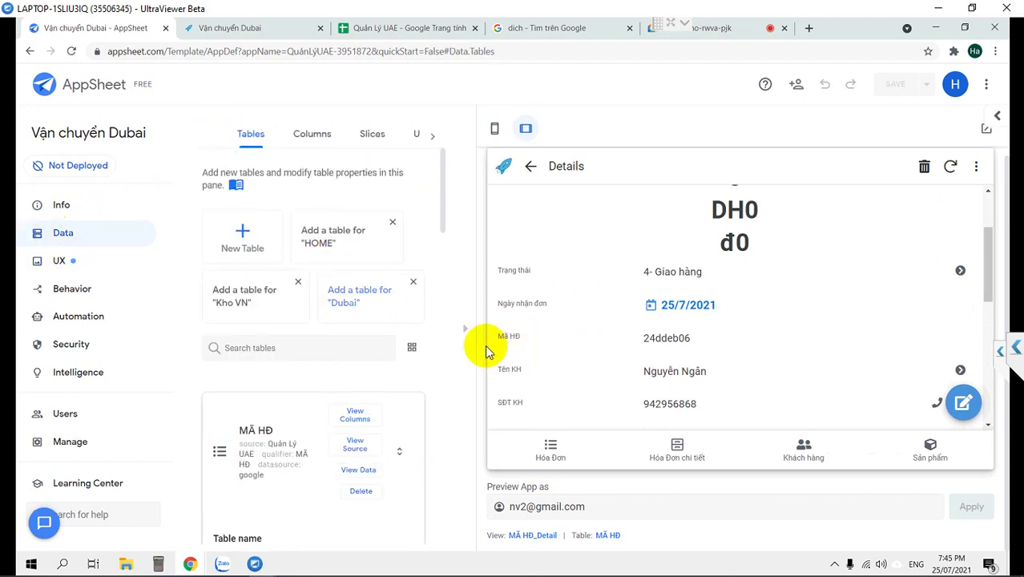
{"action": "left_click", "coordinate": [406, 346]}
{"action": "scroll", "coordinate": [384, 352], "scroll_direction": "down", "scroll_amount": 3}
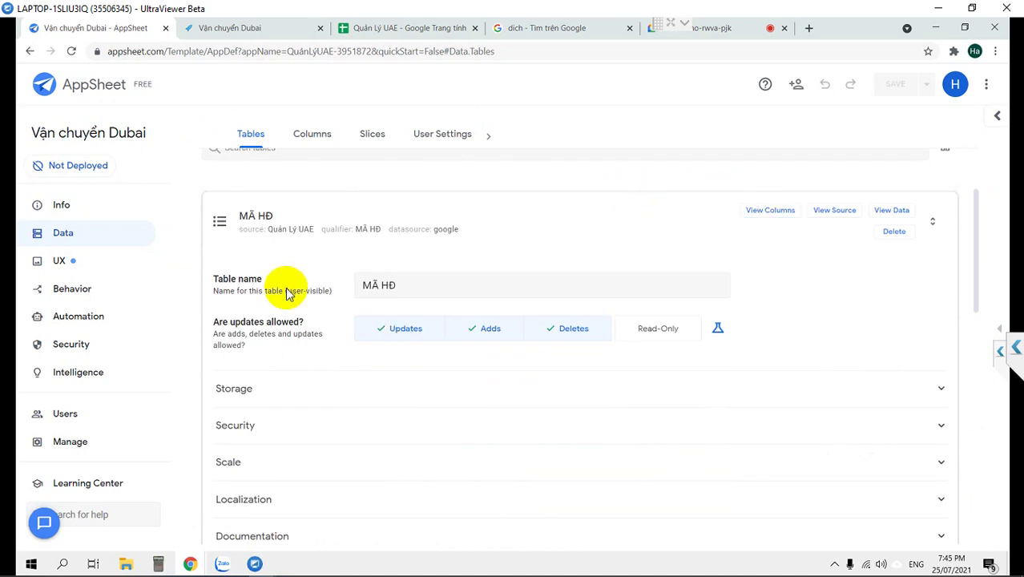
{"action": "left_click", "coordinate": [226, 233]}
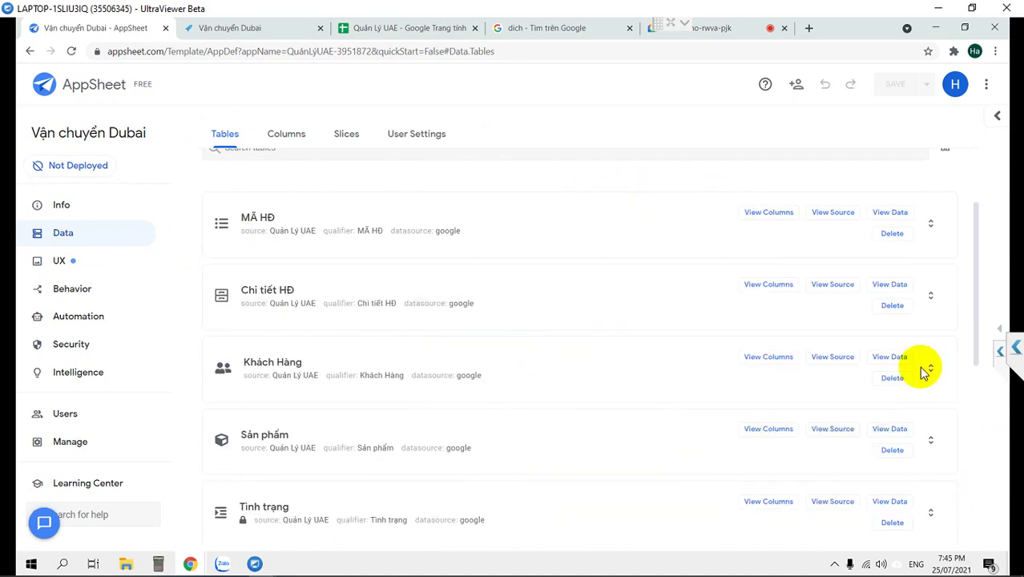
{"action": "left_click", "coordinate": [999, 330]}
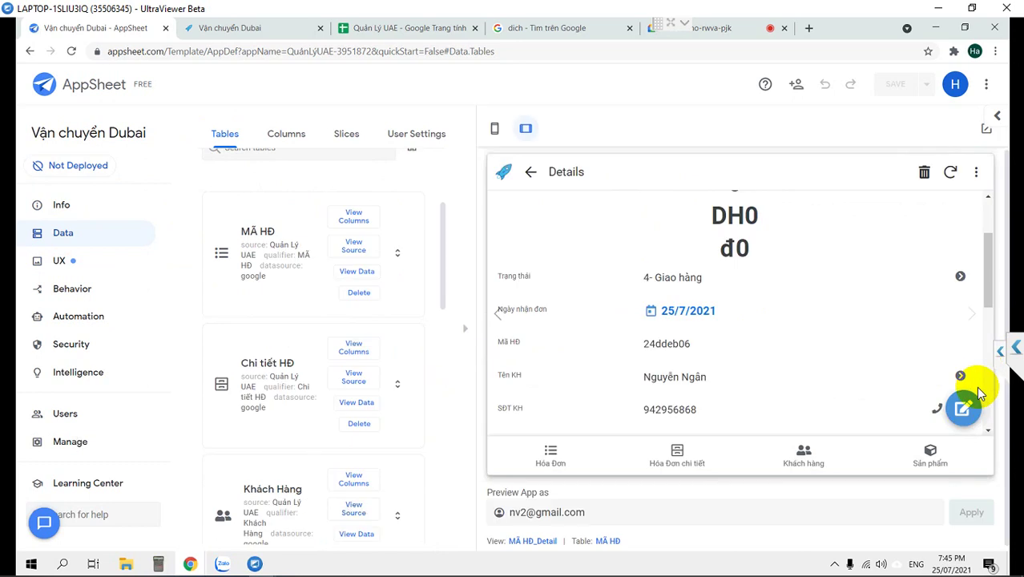
Show the Hóa Đơn chi tiết list and toggle its Tên hàng sort ascending and descending.
{"action": "left_click", "coordinate": [683, 456]}
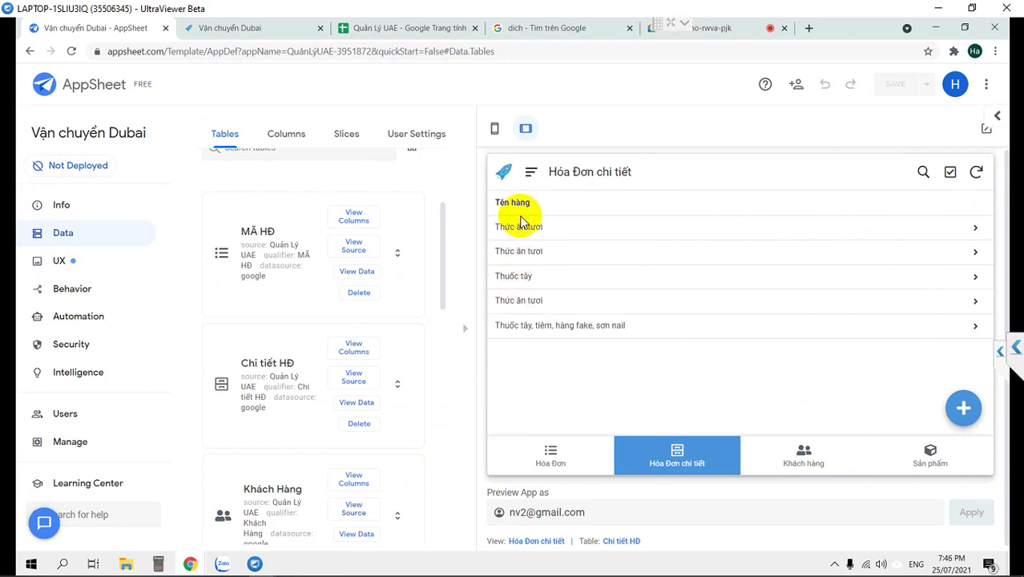
{"action": "left_click", "coordinate": [541, 203]}
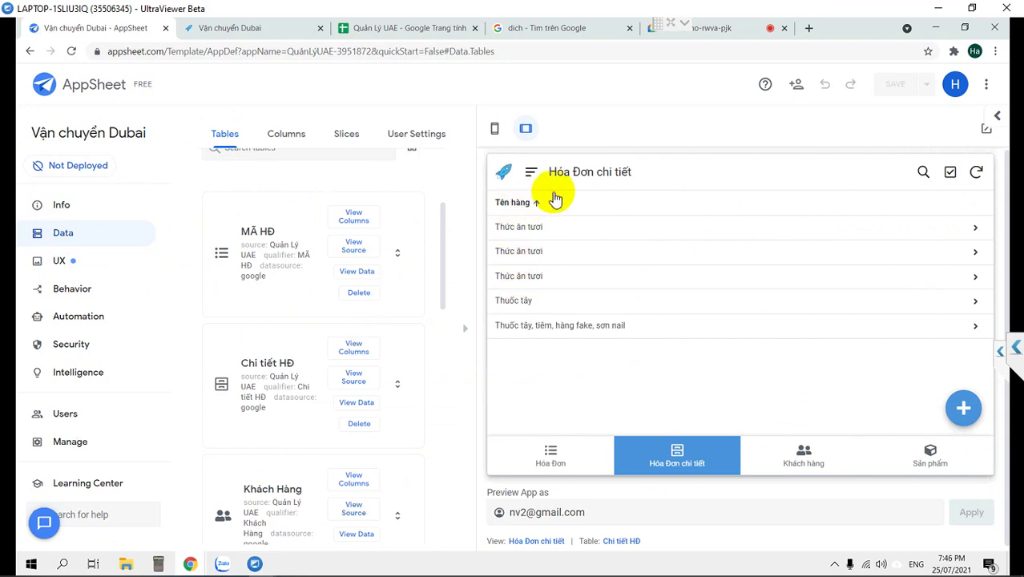
{"action": "left_click", "coordinate": [522, 229]}
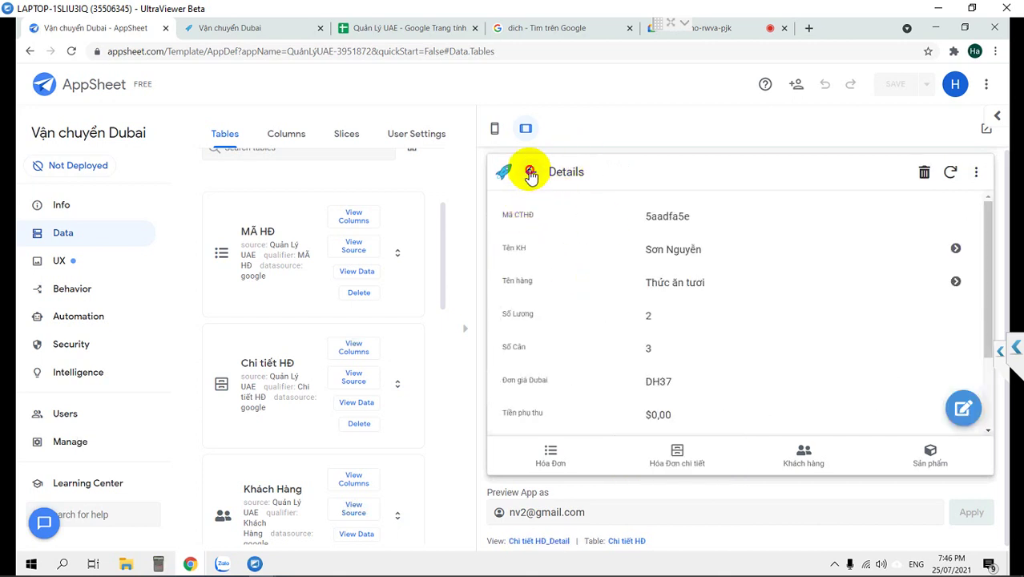
{"action": "left_click", "coordinate": [531, 173]}
{"action": "left_click", "coordinate": [527, 203]}
{"action": "left_click", "coordinate": [613, 205]}
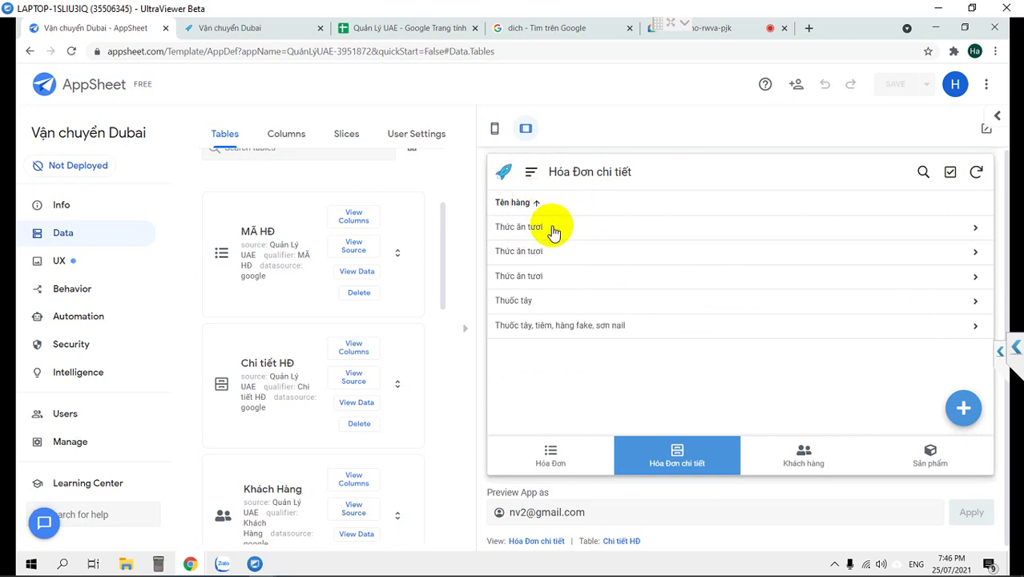
Review a Thức ăn tươi line and the last item line, then go to UX.
{"action": "left_click", "coordinate": [553, 228]}
{"action": "scroll", "coordinate": [603, 264], "scroll_direction": "down", "scroll_amount": 2}
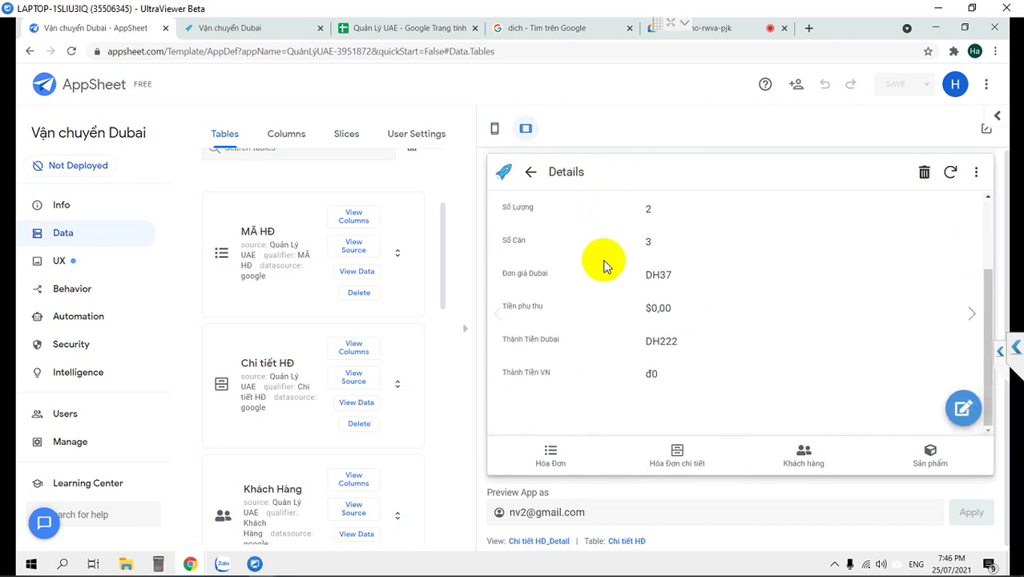
{"action": "scroll", "coordinate": [593, 248], "scroll_direction": "up", "scroll_amount": 2}
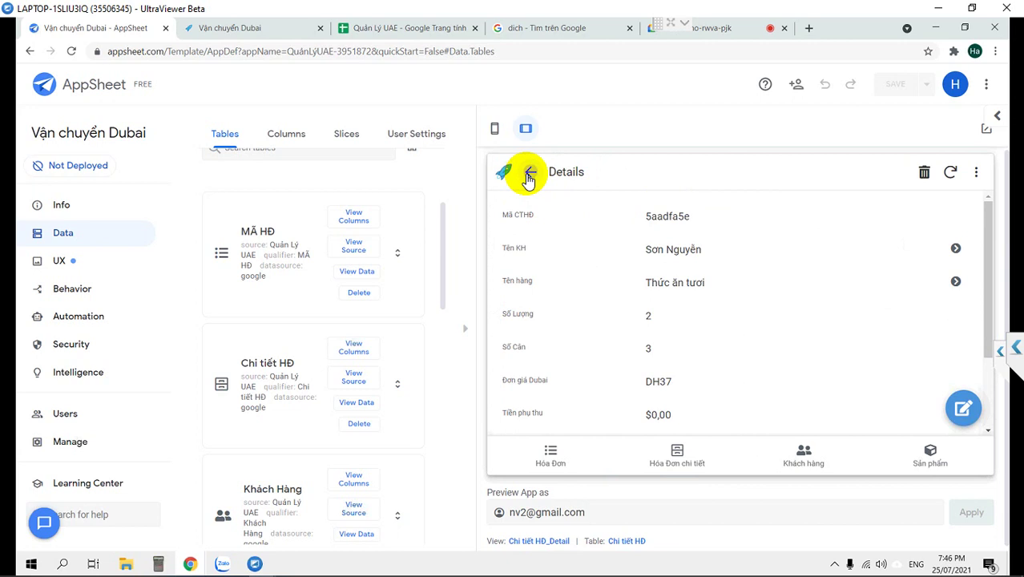
{"action": "left_click", "coordinate": [528, 176]}
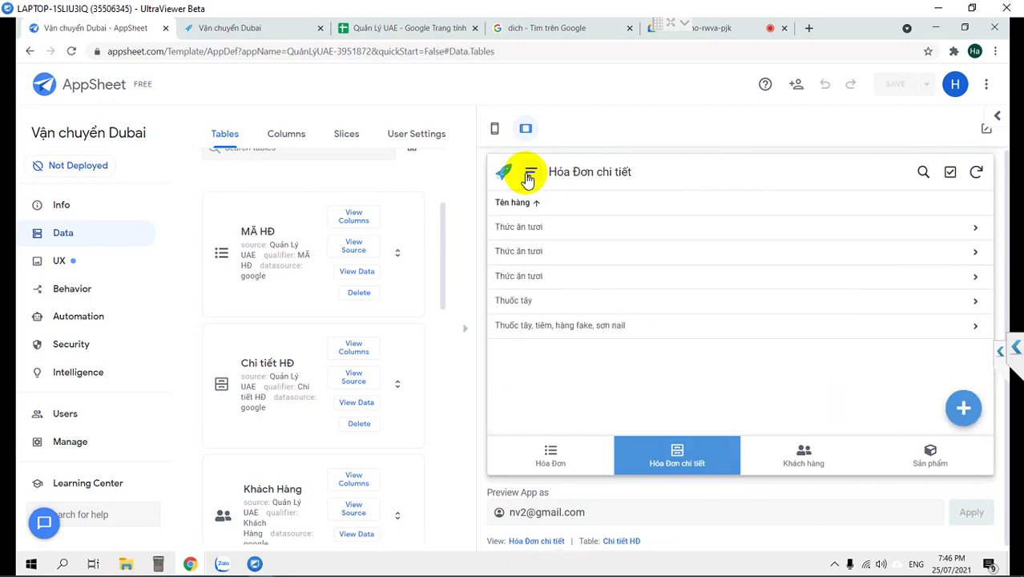
{"action": "left_click", "coordinate": [539, 329]}
{"action": "scroll", "coordinate": [579, 315], "scroll_direction": "down", "scroll_amount": 3}
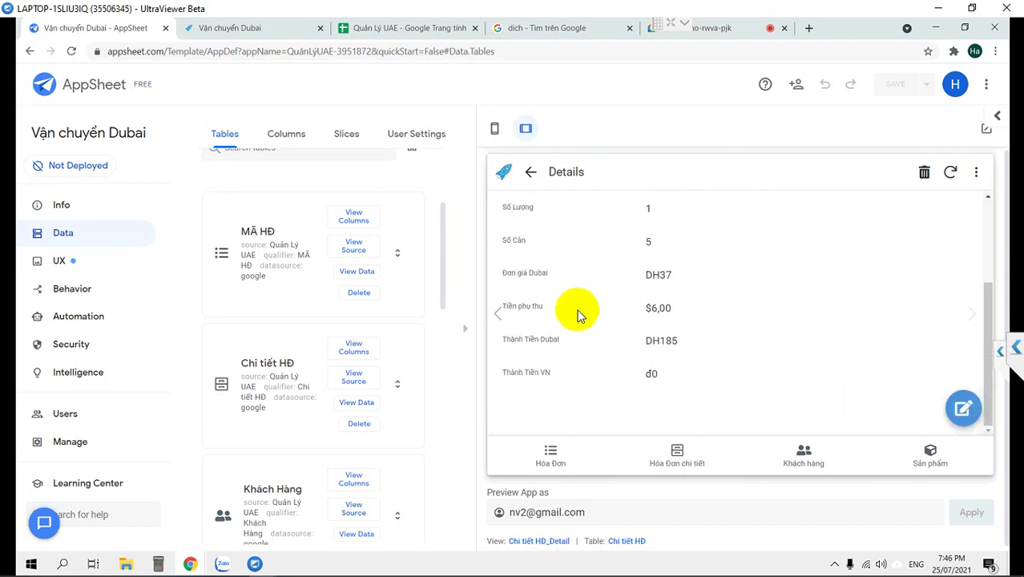
{"action": "scroll", "coordinate": [578, 316], "scroll_direction": "up", "scroll_amount": 3}
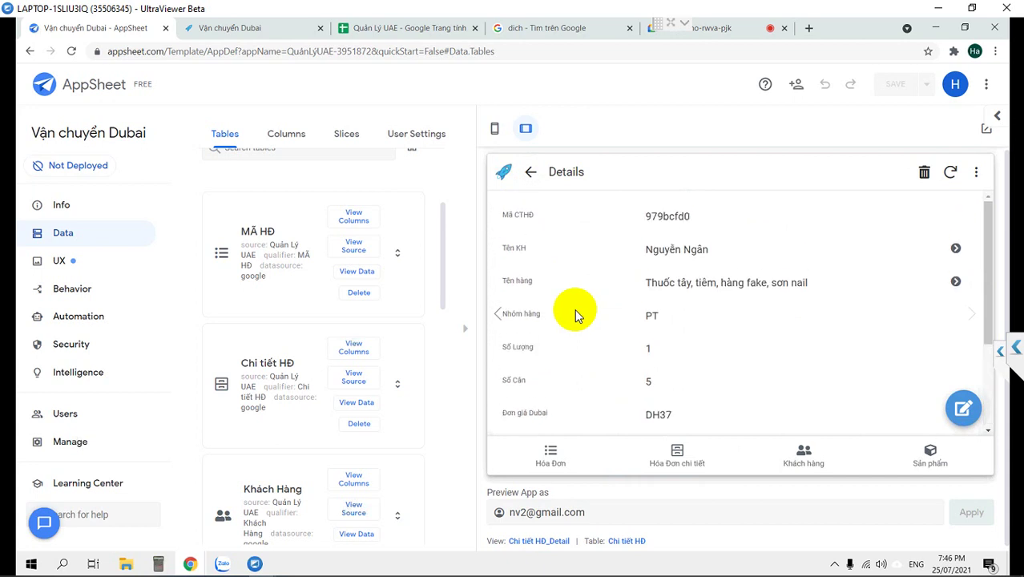
{"action": "scroll", "coordinate": [573, 314], "scroll_direction": "down", "scroll_amount": 2}
{"action": "scroll", "coordinate": [574, 314], "scroll_direction": "down", "scroll_amount": 2}
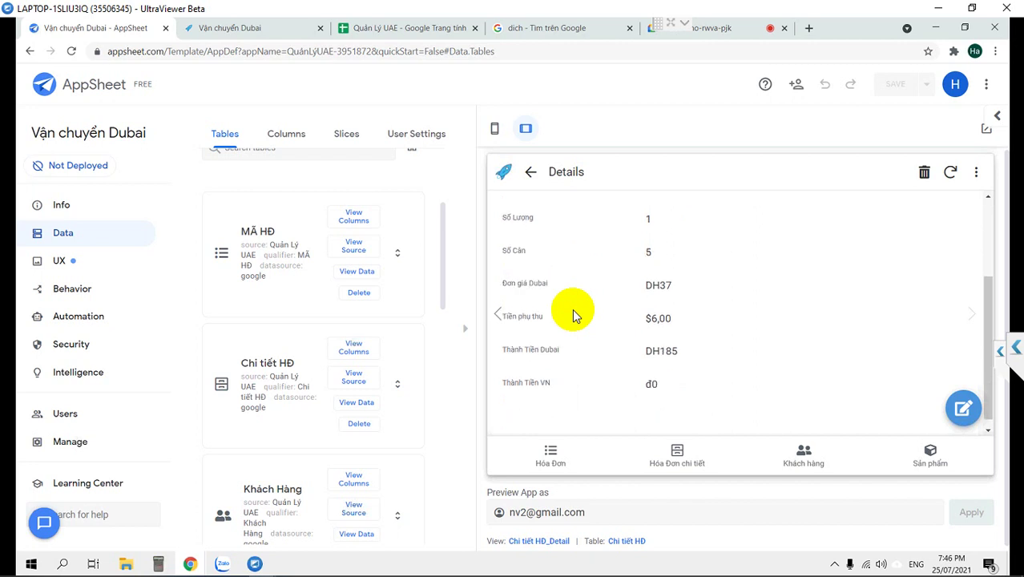
{"action": "scroll", "coordinate": [573, 314], "scroll_direction": "up", "scroll_amount": 4}
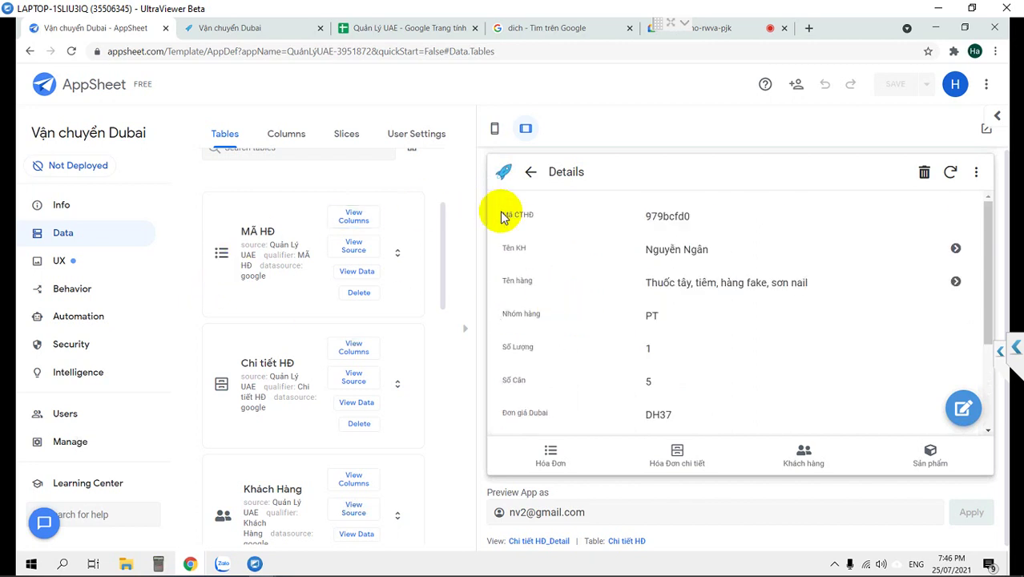
{"action": "left_click", "coordinate": [530, 172]}
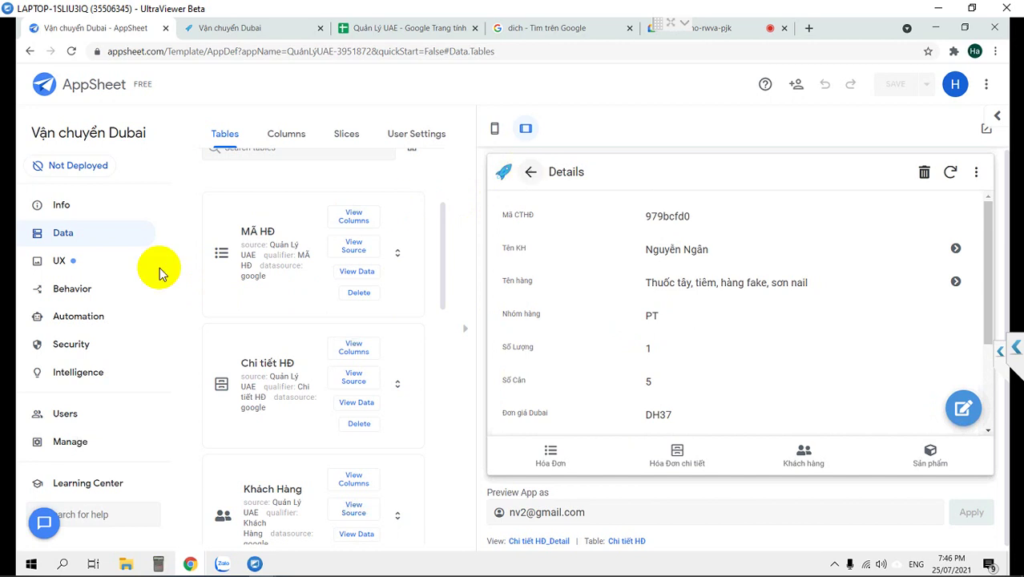
{"action": "left_click", "coordinate": [61, 268]}
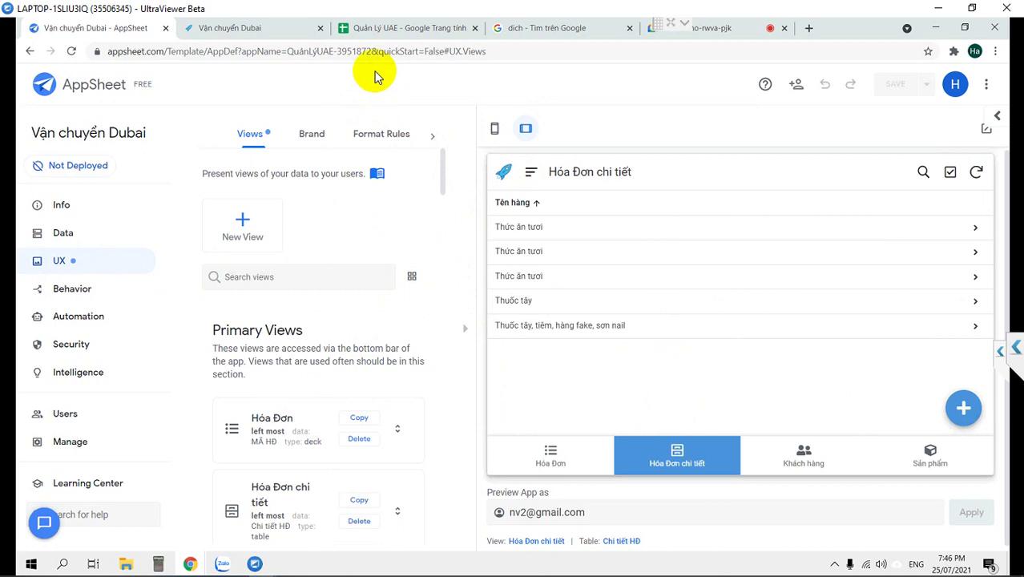
Open the Chi tiết HĐ sheet in Quản Lý UAE and narrow the empty Mã HĐ column A.
{"action": "left_click", "coordinate": [371, 24]}
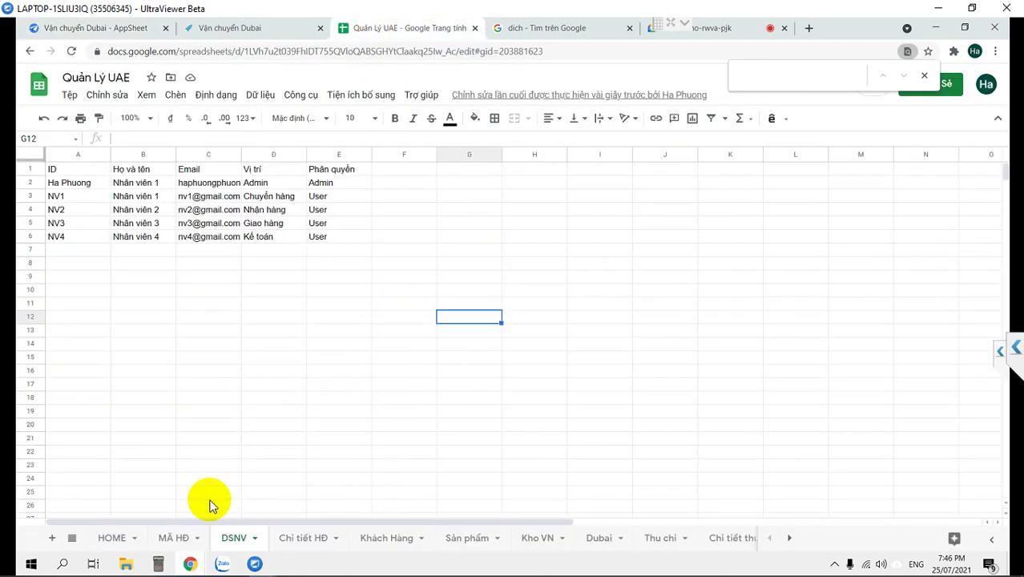
{"action": "left_click", "coordinate": [320, 545]}
{"action": "left_click", "coordinate": [124, 209]}
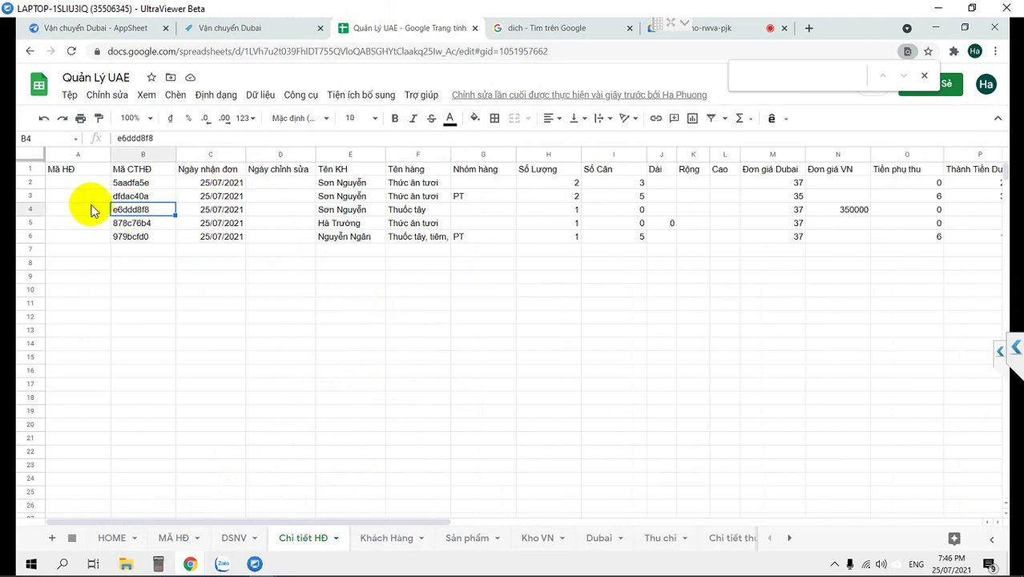
{"action": "left_click", "coordinate": [91, 210]}
{"action": "left_click", "coordinate": [83, 156]}
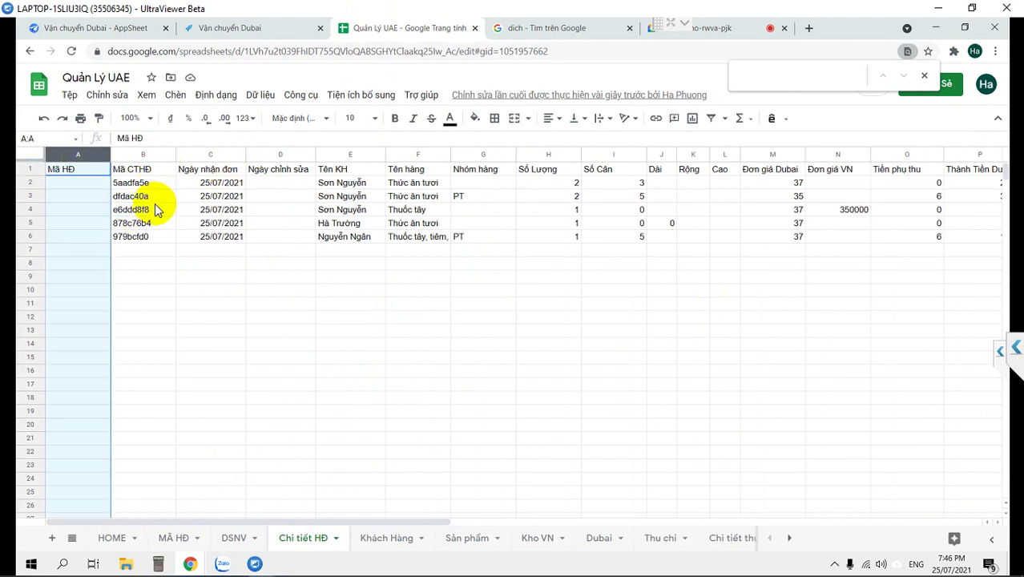
{"action": "left_click_drag", "start_coordinate": [110, 161], "coordinate": [77, 157]}
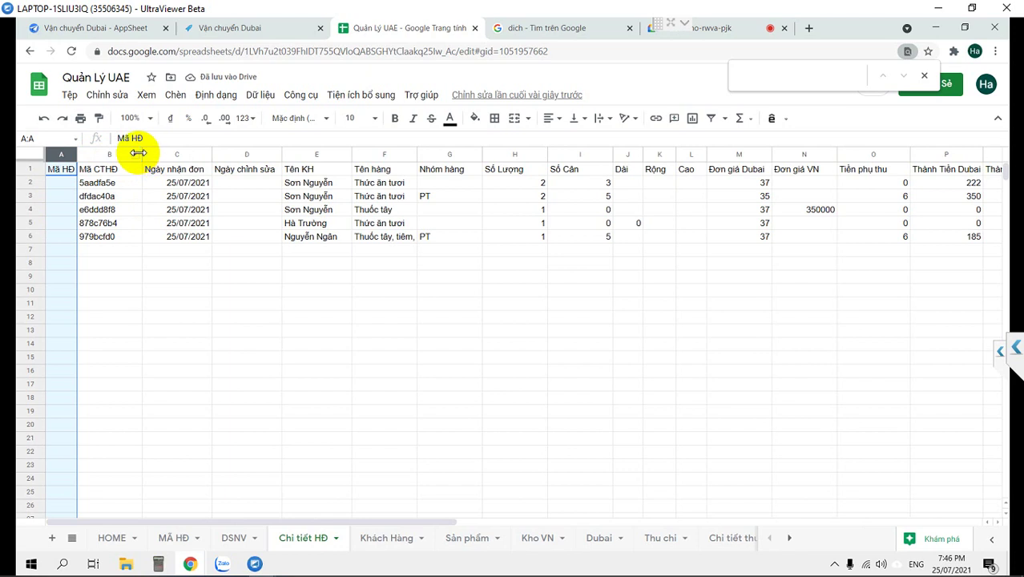
Paste the clipboard contents into column B.
{"action": "left_click", "coordinate": [138, 158]}
{"action": "type", "text": "lookup(USEREMAIL(),\"DSNV\",\"Email\",\"ID\")"}
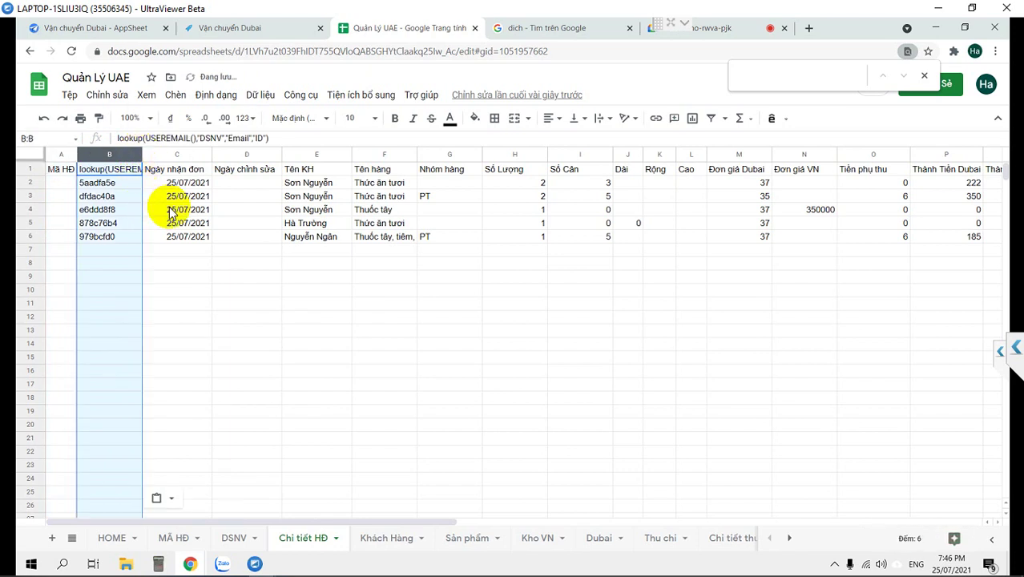
{"action": "left_click", "coordinate": [171, 241]}
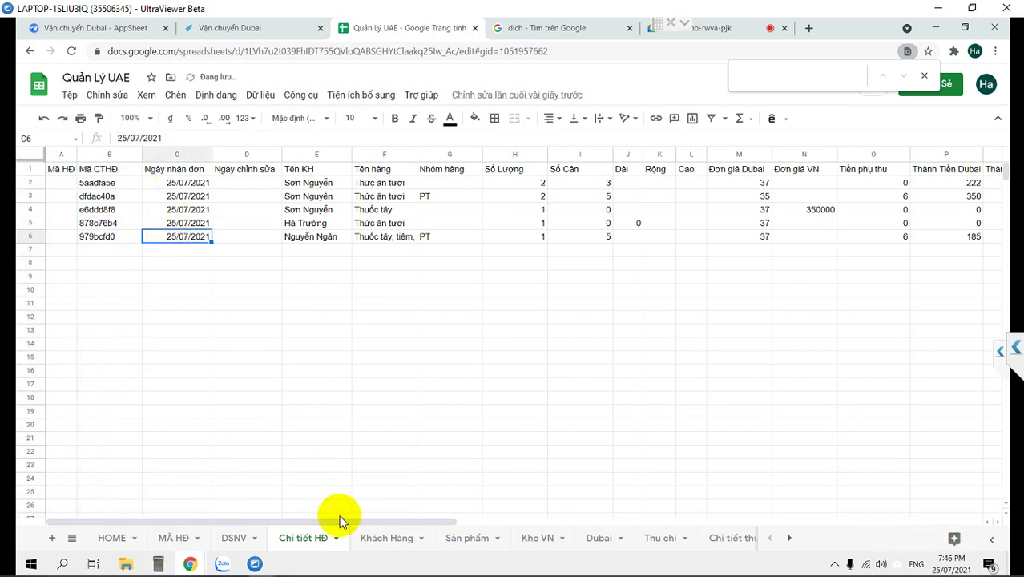
{"action": "left_click", "coordinate": [183, 543]}
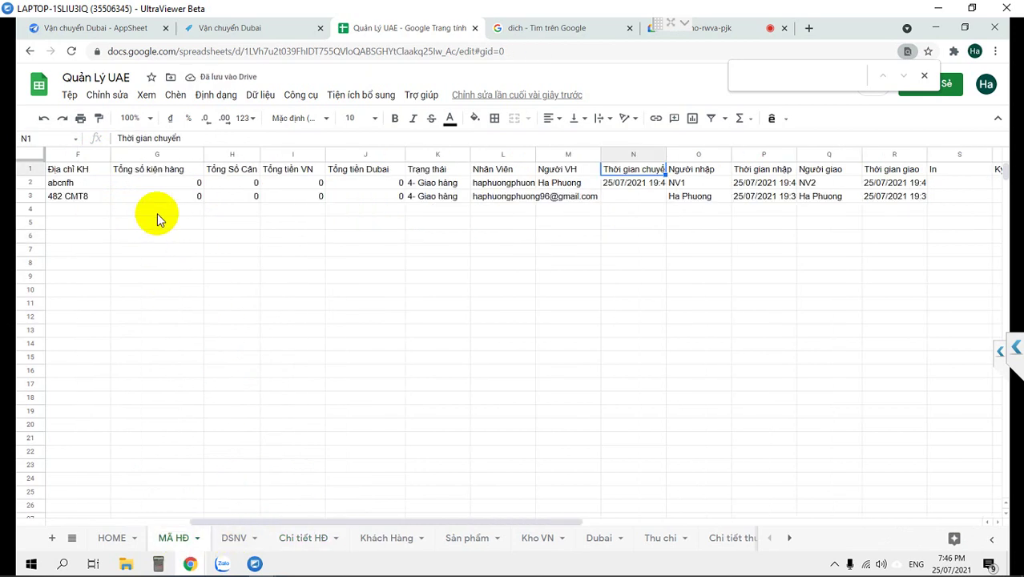
{"action": "left_click_drag", "start_coordinate": [88, 186], "coordinate": [88, 200]}
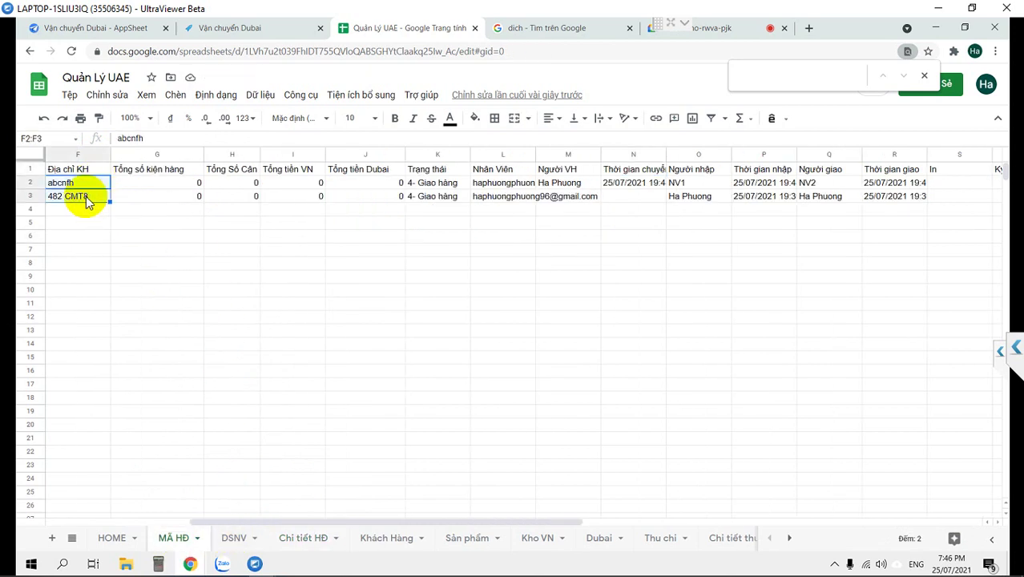
{"action": "key", "text": "ctrl+c"}
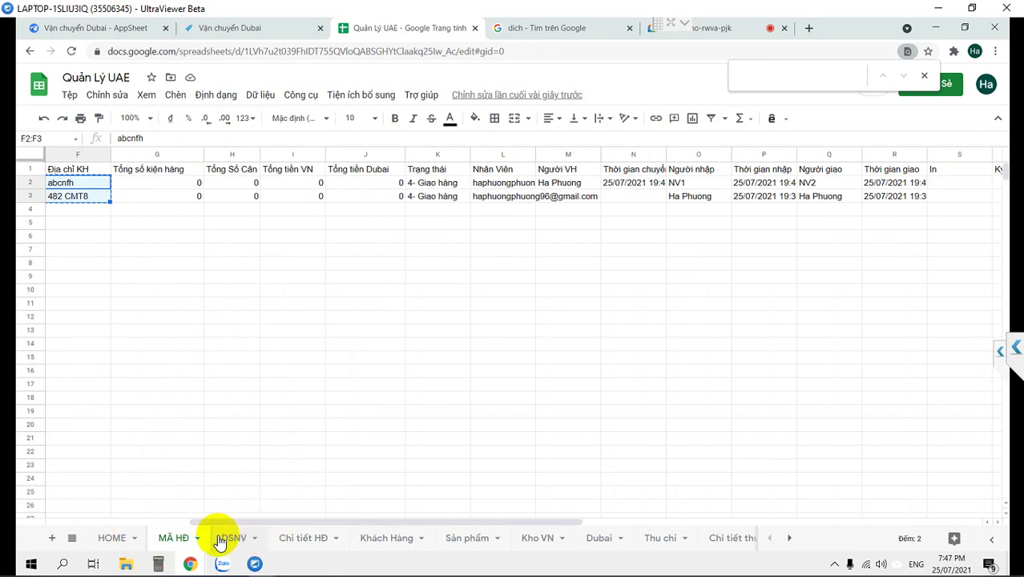
{"action": "left_click", "coordinate": [306, 539]}
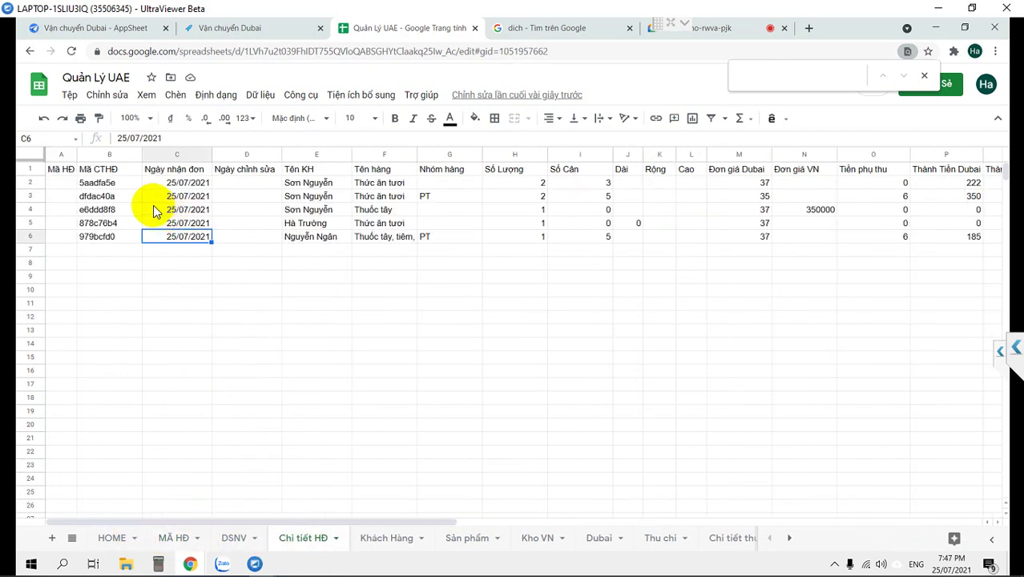
{"action": "left_click", "coordinate": [56, 184]}
{"action": "key", "text": "ctrl+v"}
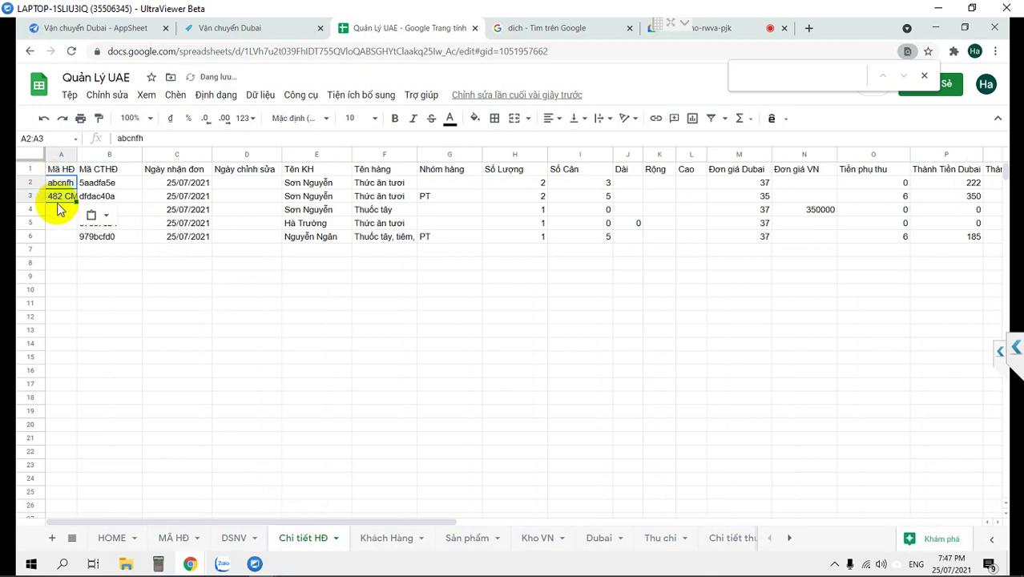
{"action": "left_click", "coordinate": [61, 198]}
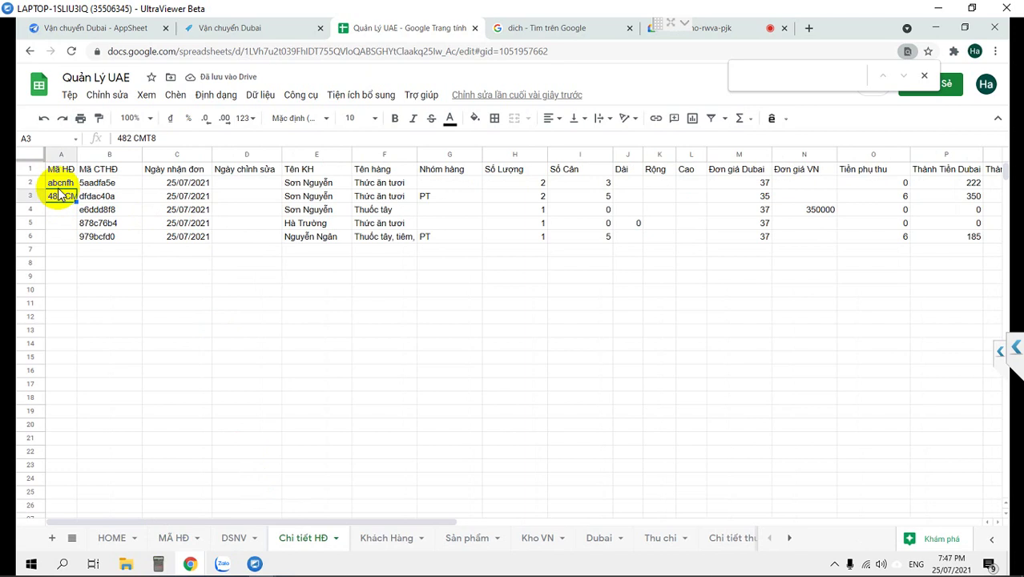
{"action": "left_click_drag", "start_coordinate": [56, 197], "coordinate": [59, 235]}
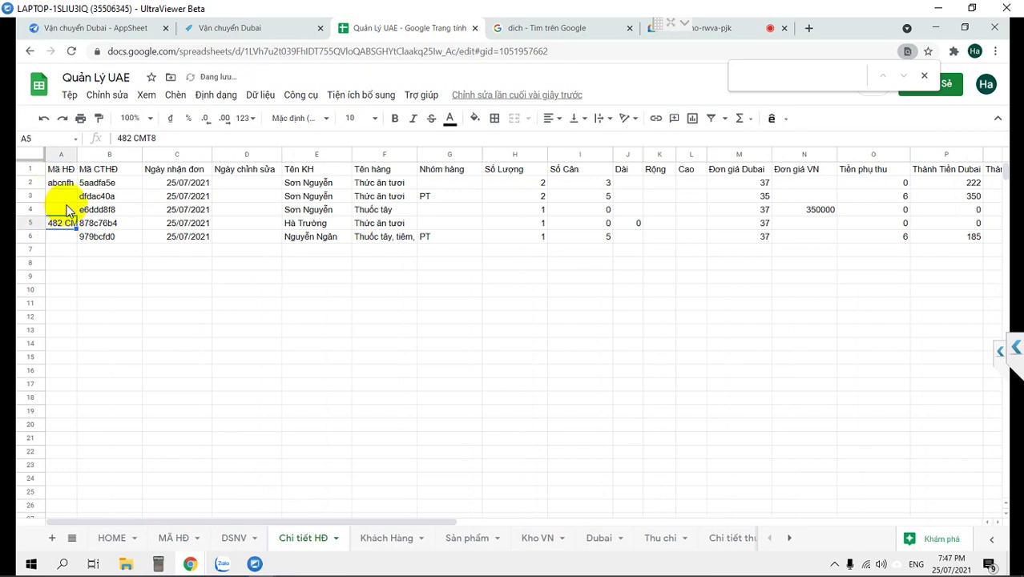
{"action": "left_click", "coordinate": [57, 201]}
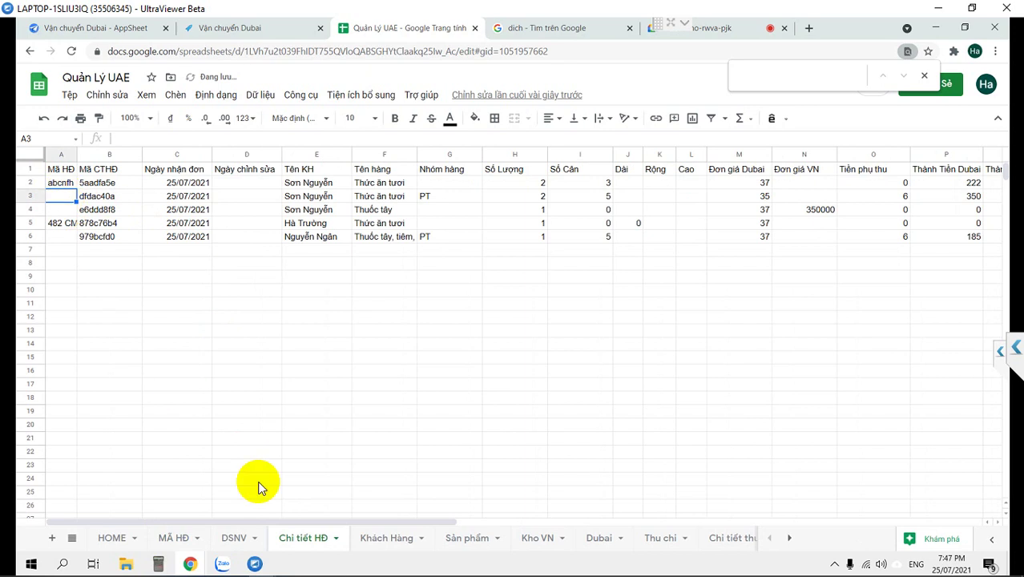
Copy order codes C2:C3 from the MÃ HĐ sheet into Chi tiết HĐ cells A2:A3.
{"action": "left_click", "coordinate": [181, 533]}
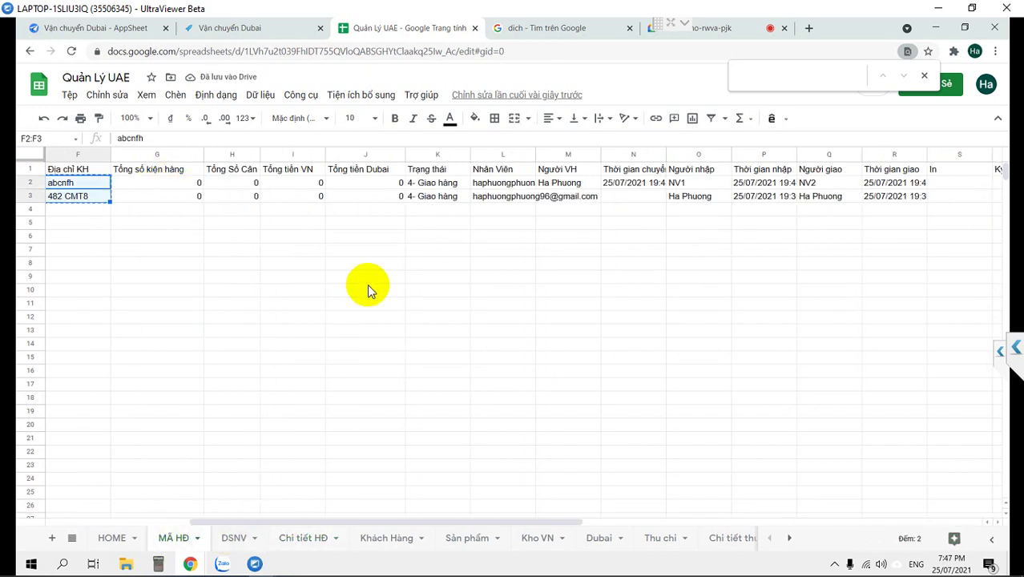
{"action": "left_click", "coordinate": [121, 184]}
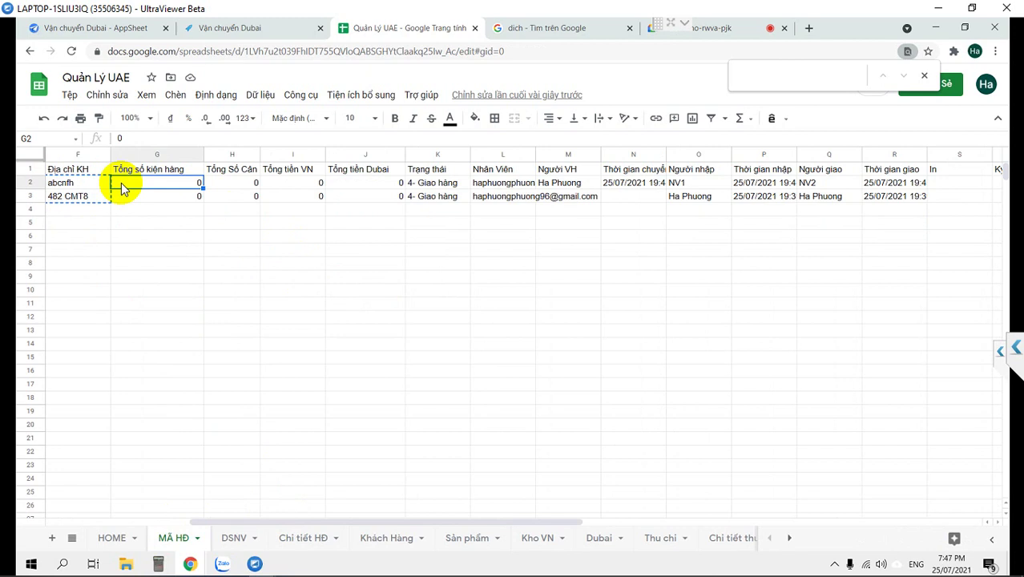
{"action": "key", "text": "Left"}
{"action": "key", "text": "Left"}
{"action": "key", "text": "Left"}
{"action": "key", "text": "Left"}
{"action": "key", "text": "Left"}
{"action": "key", "text": "Left"}
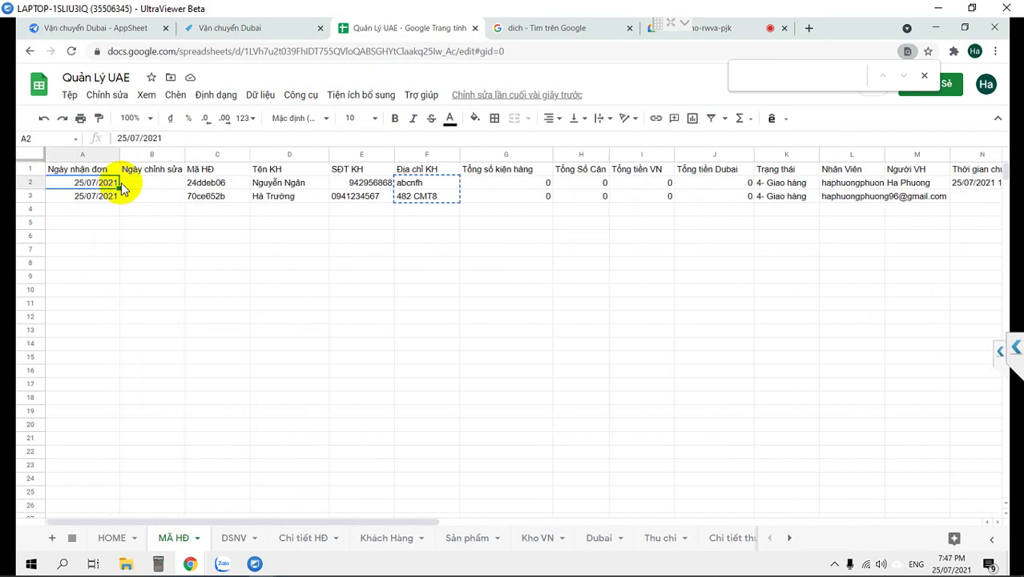
{"action": "left_click", "coordinate": [203, 186]}
{"action": "left_click", "coordinate": [207, 200], "text": "shift"}
{"action": "key", "text": "ctrl+c"}
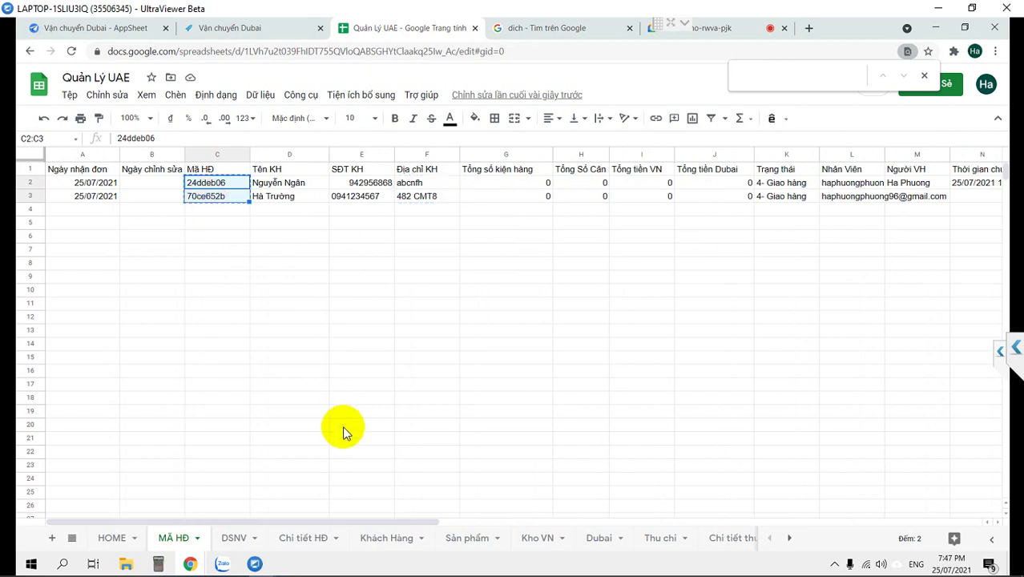
{"action": "left_click", "coordinate": [306, 538]}
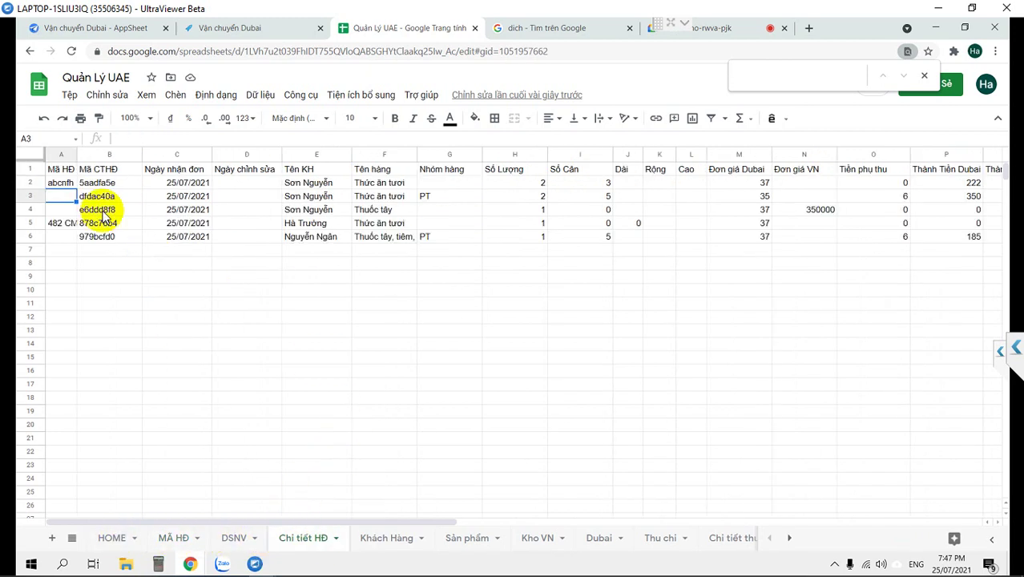
{"action": "left_click", "coordinate": [68, 183]}
{"action": "left_click", "coordinate": [76, 197], "text": "shift"}
{"action": "key", "text": "ctrl+v"}
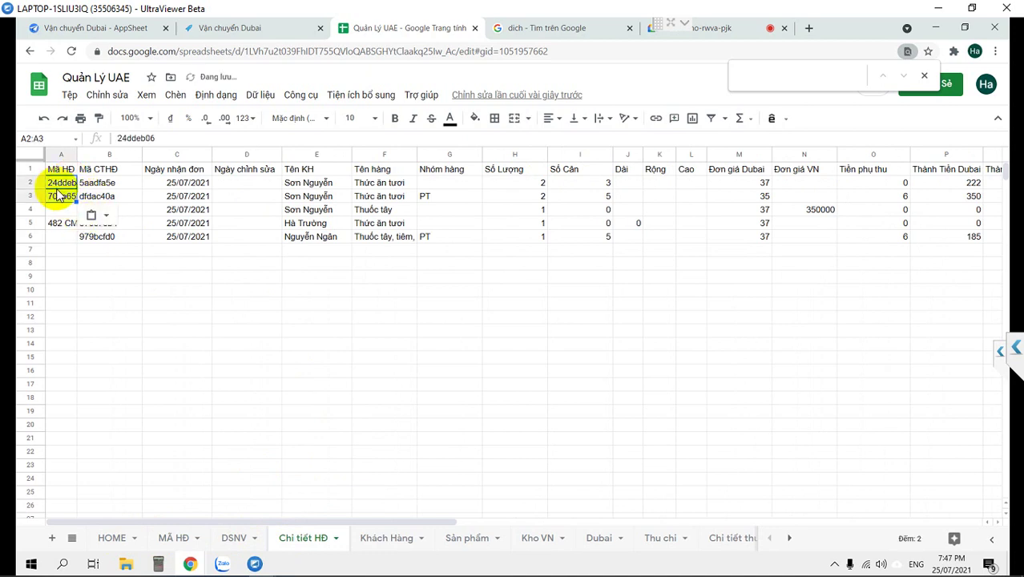
Put 70ce652b in A5 and fill 24ddeb06 down into A3:A4.
{"action": "left_click", "coordinate": [63, 196]}
{"action": "key", "text": "ctrl+c"}
{"action": "left_click", "coordinate": [56, 224]}
{"action": "key", "text": "ctrl+v"}
{"action": "left_click", "coordinate": [52, 197]}
{"action": "key", "text": "ctrl+d"}
{"action": "left_click", "coordinate": [55, 211]}
{"action": "key", "text": "ctrl+d"}
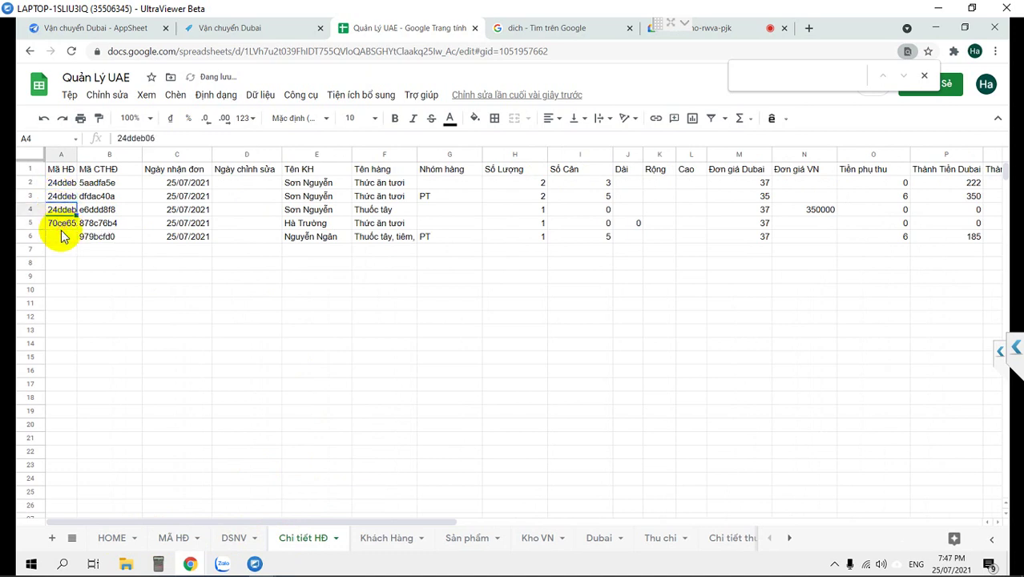
{"action": "key", "text": "Down"}
{"action": "left_click", "coordinate": [52, 240]}
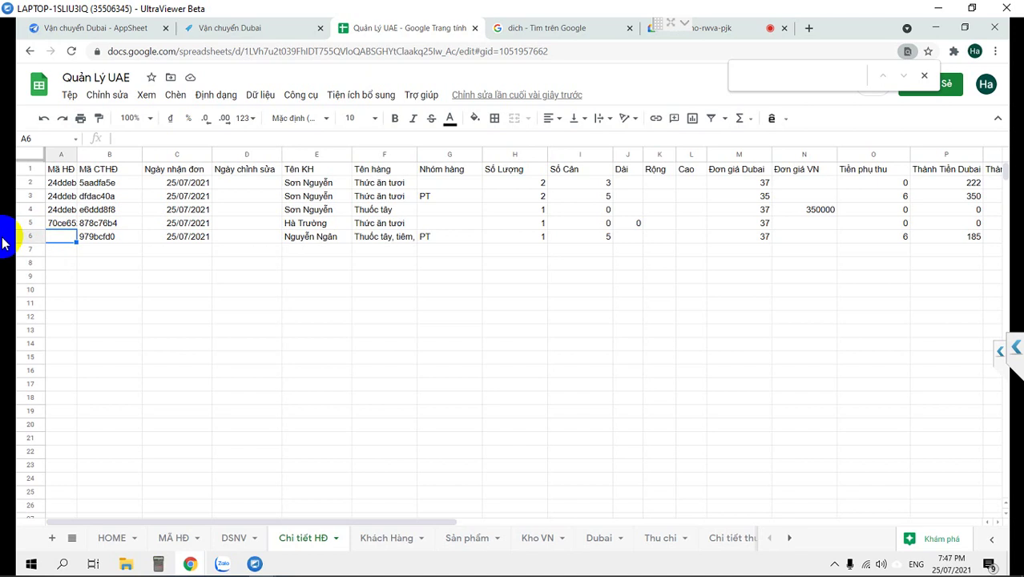
Sync the running Vận chuyển Dubai app to pull in the sheet changes.
{"action": "left_click", "coordinate": [222, 26]}
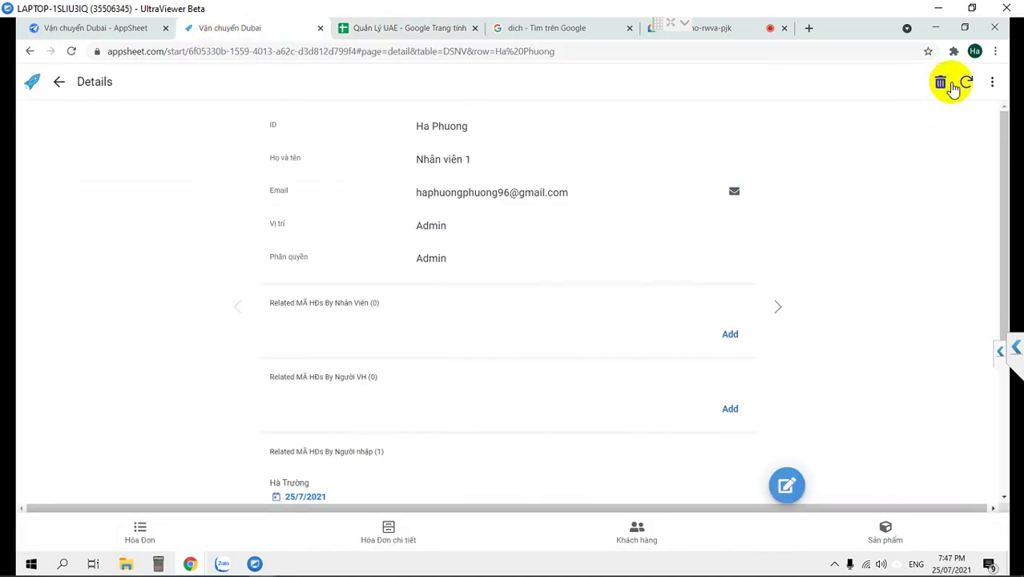
{"action": "left_click", "coordinate": [965, 84]}
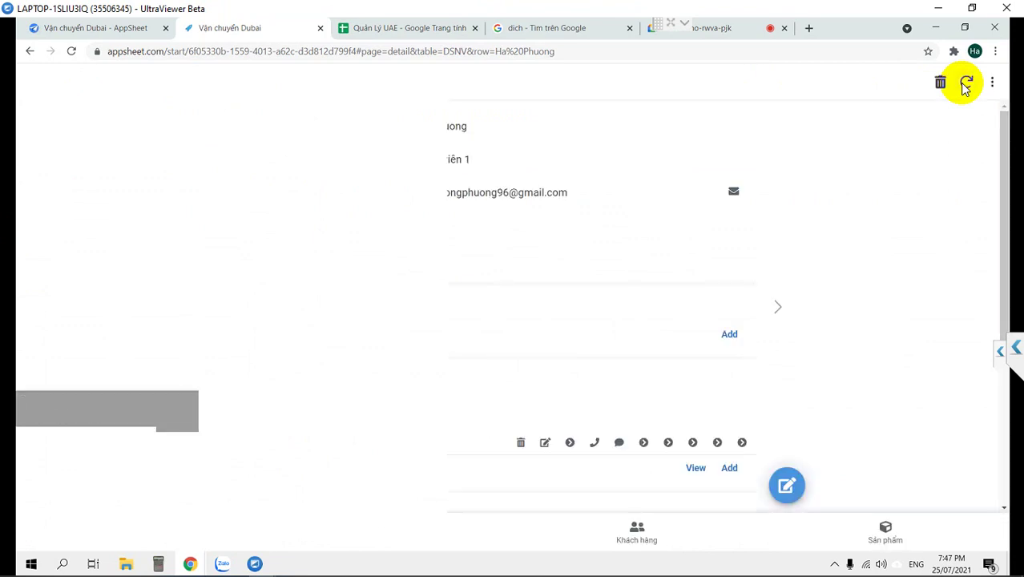
{"action": "scroll", "coordinate": [491, 319], "scroll_direction": "down", "scroll_amount": 2}
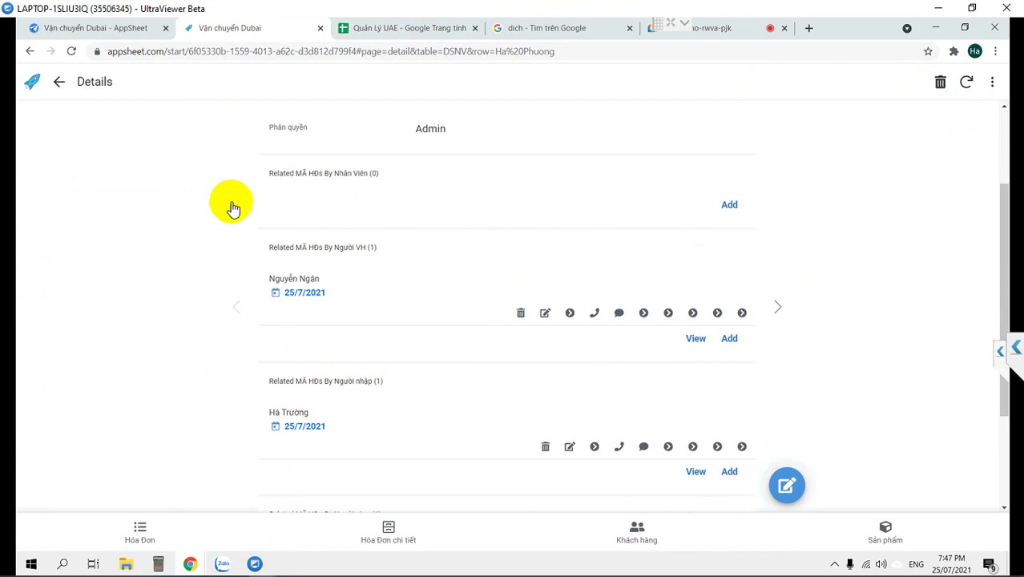
{"action": "left_click", "coordinate": [92, 27]}
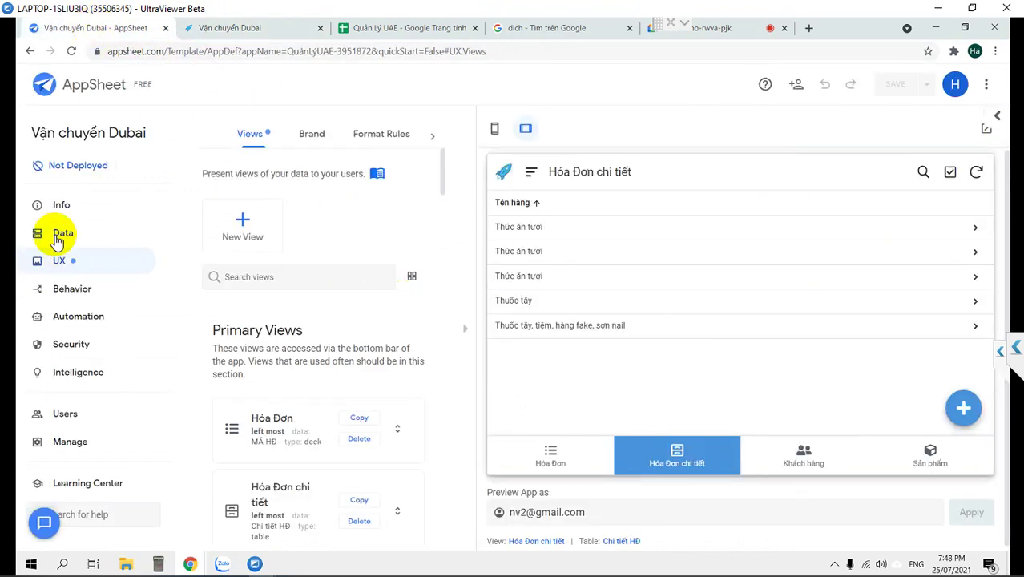
Hide the preview and open the Chi tiết HĐ_Inline reference view's settings.
{"action": "scroll", "coordinate": [465, 329], "scroll_direction": "down", "scroll_amount": 2}
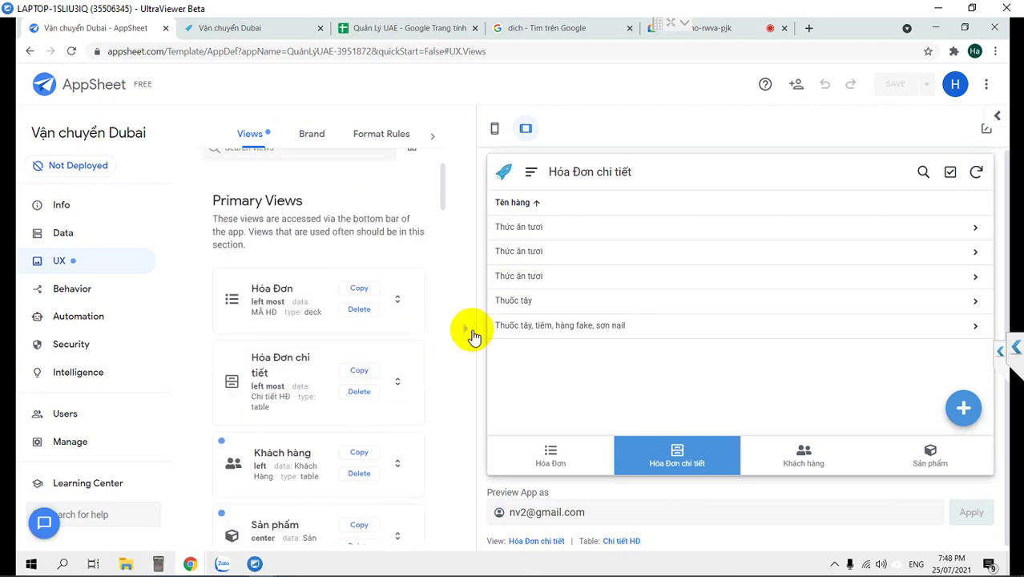
{"action": "left_click", "coordinate": [471, 331]}
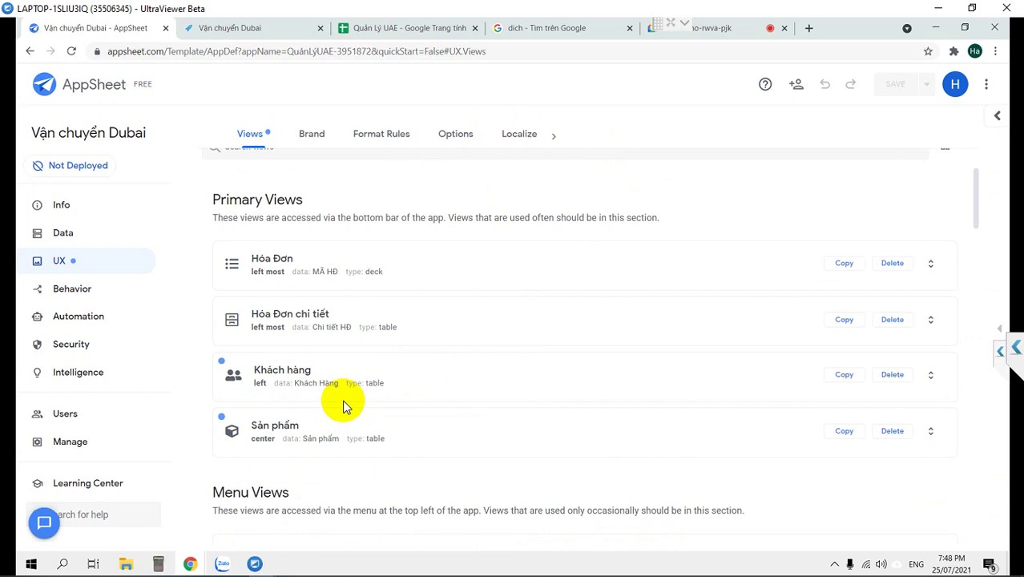
{"action": "scroll", "coordinate": [342, 404], "scroll_direction": "down", "scroll_amount": 4}
{"action": "scroll", "coordinate": [343, 404], "scroll_direction": "down", "scroll_amount": 2}
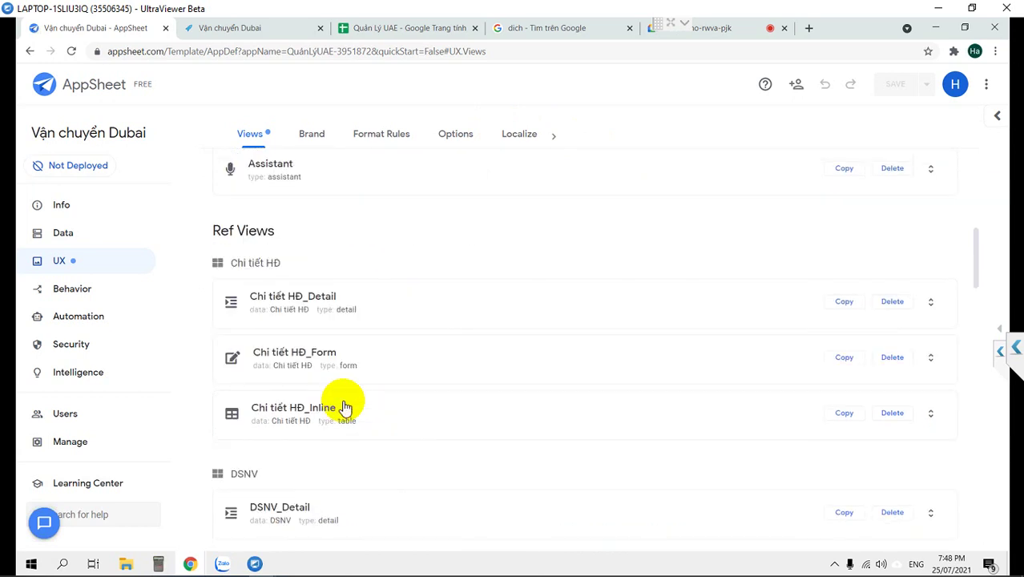
{"action": "scroll", "coordinate": [344, 407], "scroll_direction": "up", "scroll_amount": 6}
{"action": "scroll", "coordinate": [345, 336], "scroll_direction": "down", "scroll_amount": 2}
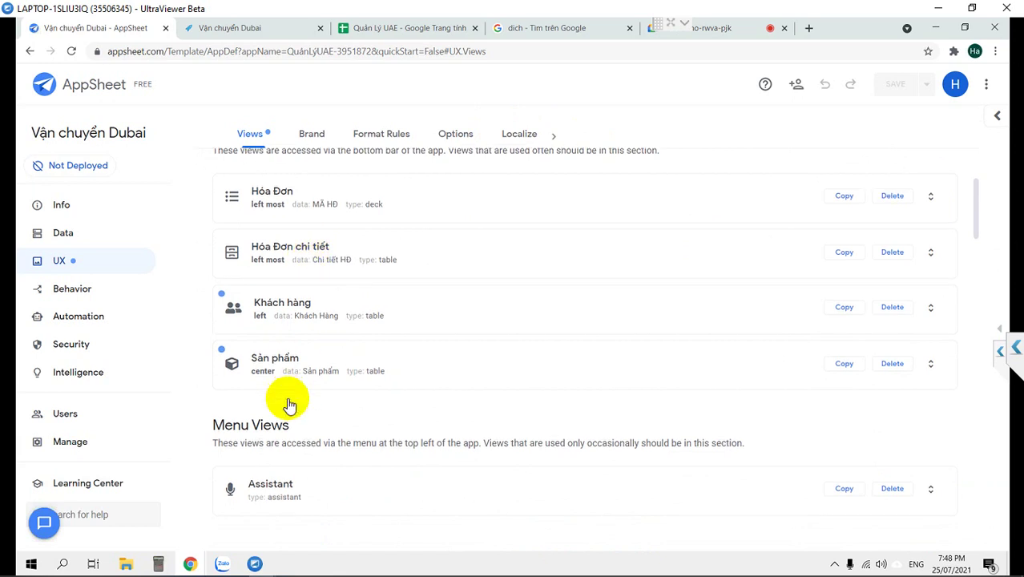
{"action": "scroll", "coordinate": [288, 398], "scroll_direction": "down", "scroll_amount": 3}
{"action": "scroll", "coordinate": [288, 398], "scroll_direction": "down", "scroll_amount": 2}
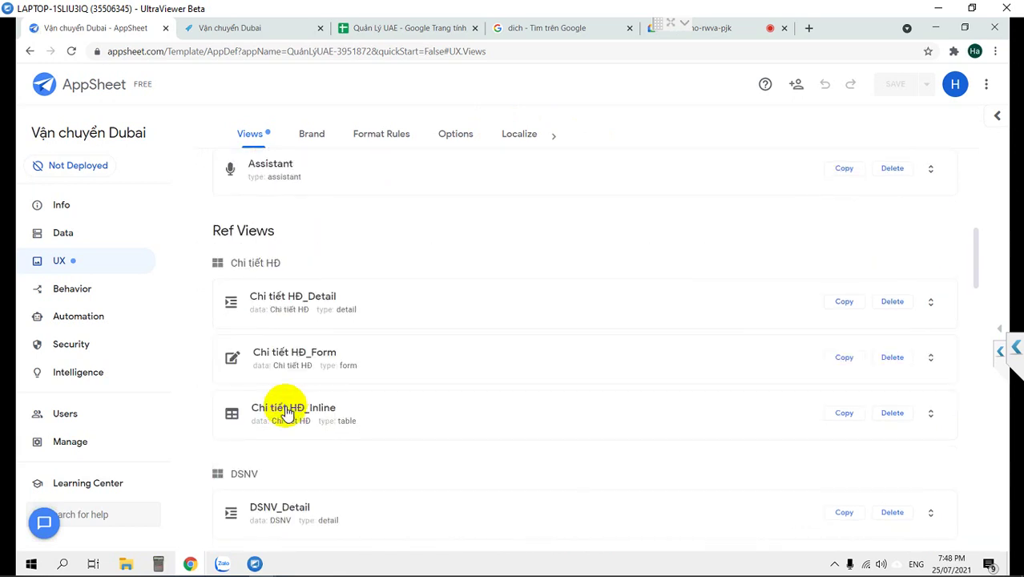
{"action": "left_click", "coordinate": [287, 410]}
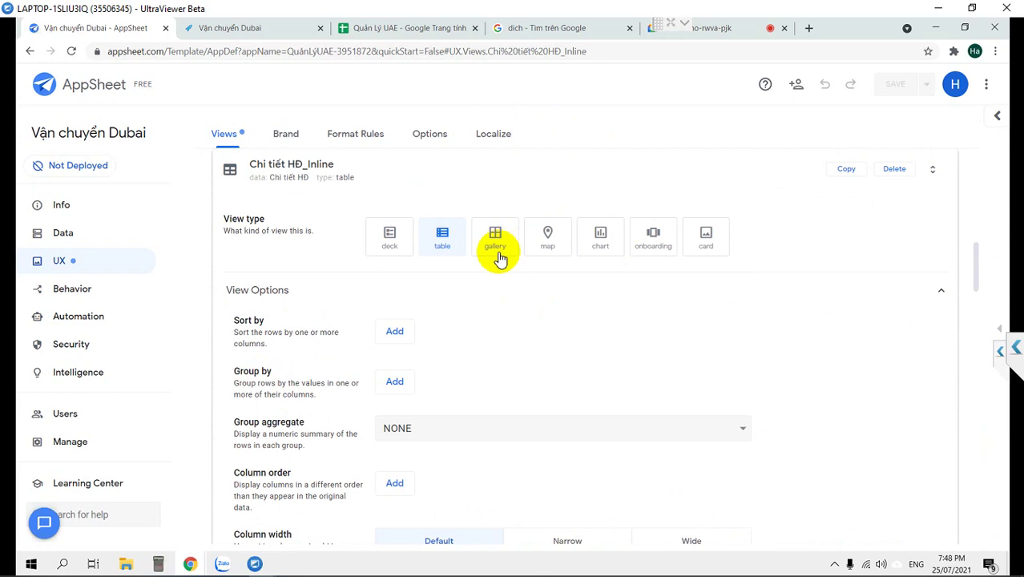
Start a custom column order adding _RowNumber, Mã CTHĐ, Tên KH, Tên hàng, Nhóm hàng and Số Lượng.
{"action": "scroll", "coordinate": [383, 254], "scroll_direction": "up", "scroll_amount": 1}
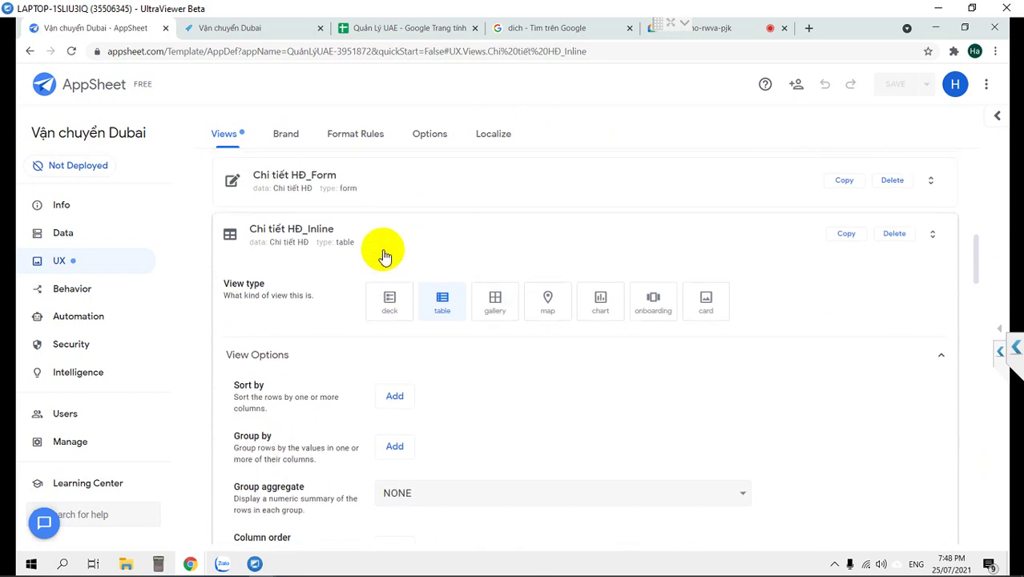
{"action": "scroll", "coordinate": [383, 255], "scroll_direction": "down", "scroll_amount": 1}
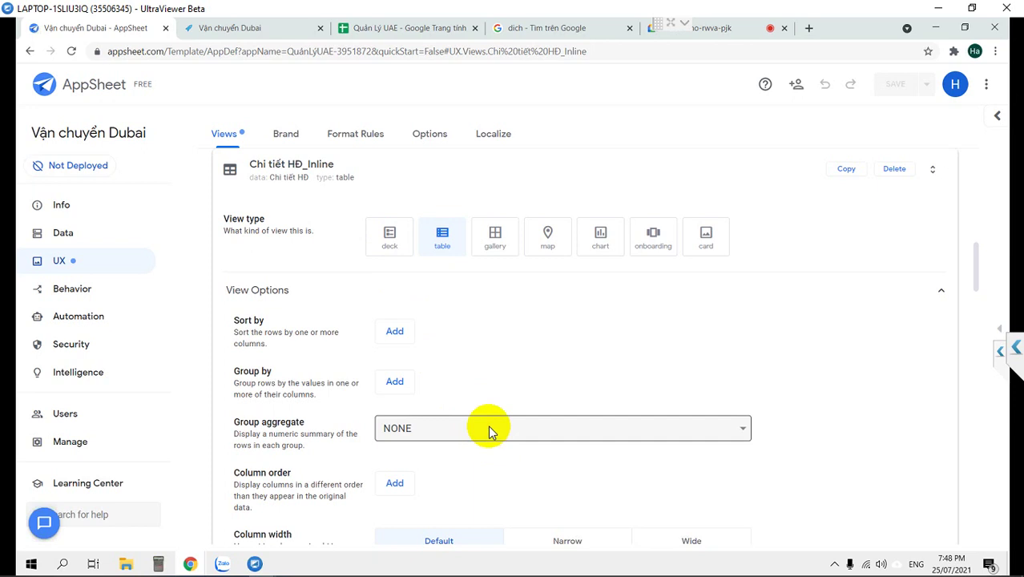
{"action": "scroll", "coordinate": [433, 384], "scroll_direction": "down", "scroll_amount": 3}
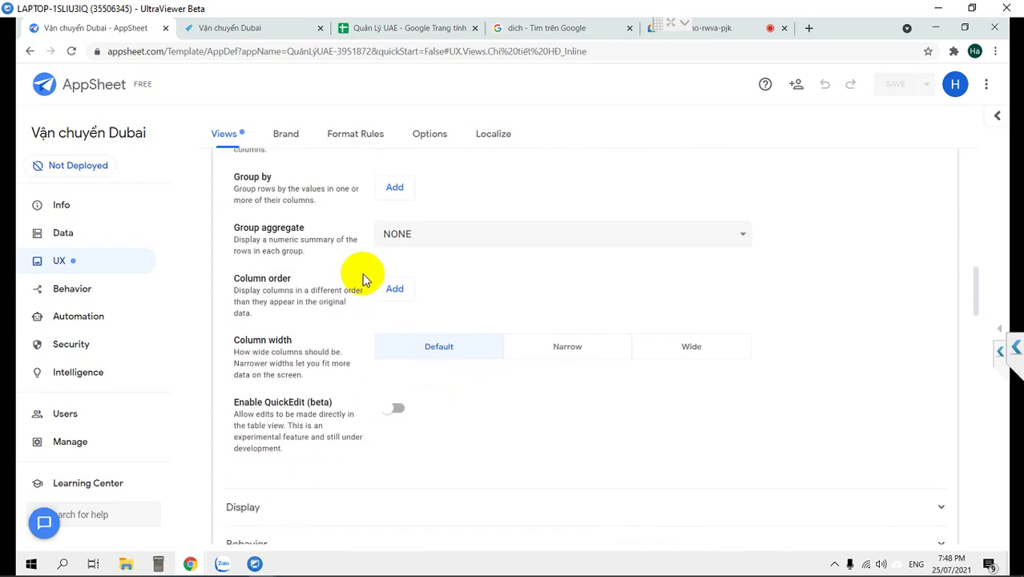
{"action": "left_click", "coordinate": [394, 289]}
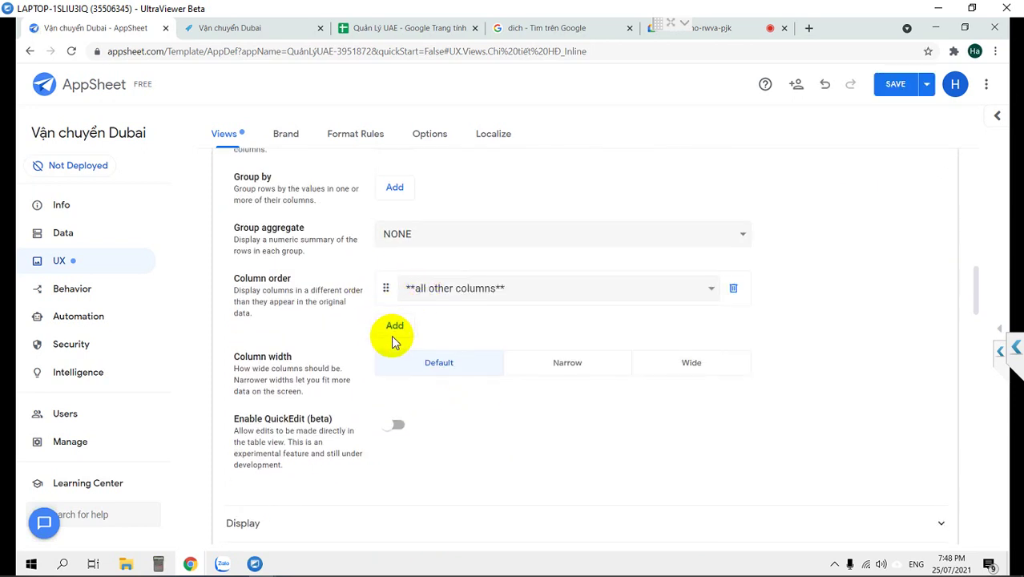
{"action": "left_click", "coordinate": [394, 325]}
{"action": "left_click", "coordinate": [394, 360]}
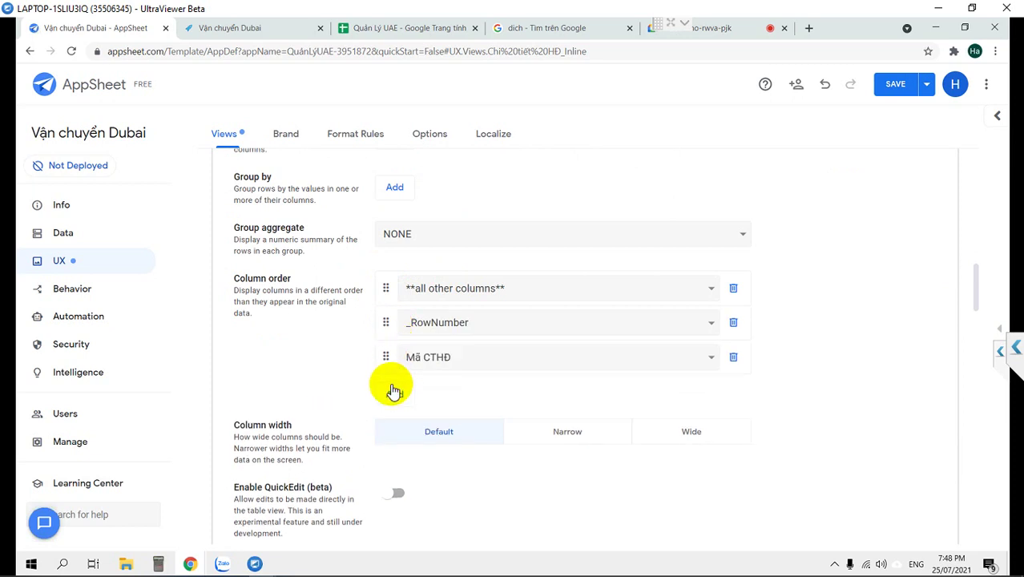
{"action": "left_click", "coordinate": [393, 392]}
{"action": "left_click", "coordinate": [394, 429]}
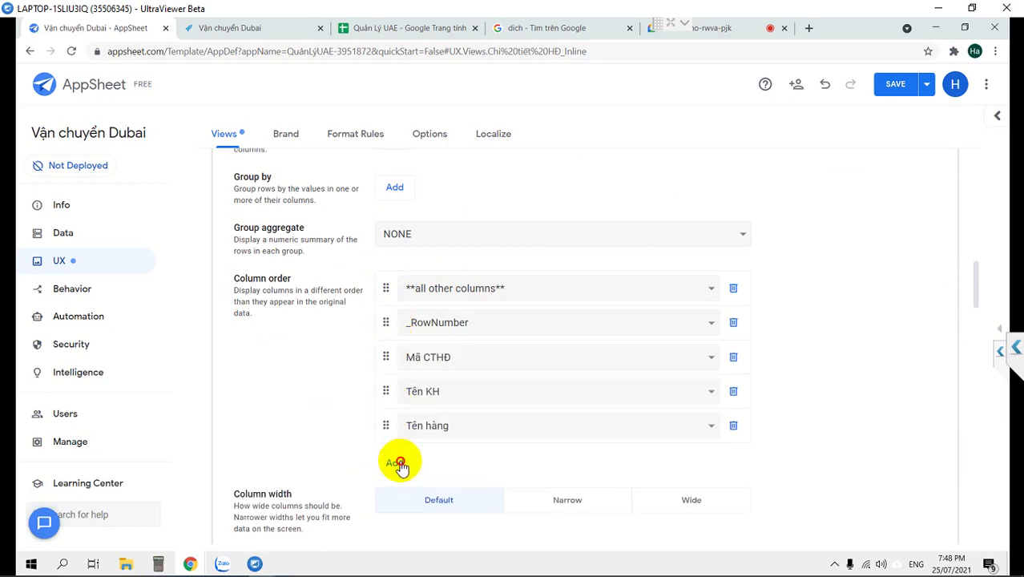
{"action": "left_click", "coordinate": [398, 463]}
{"action": "left_click", "coordinate": [396, 495]}
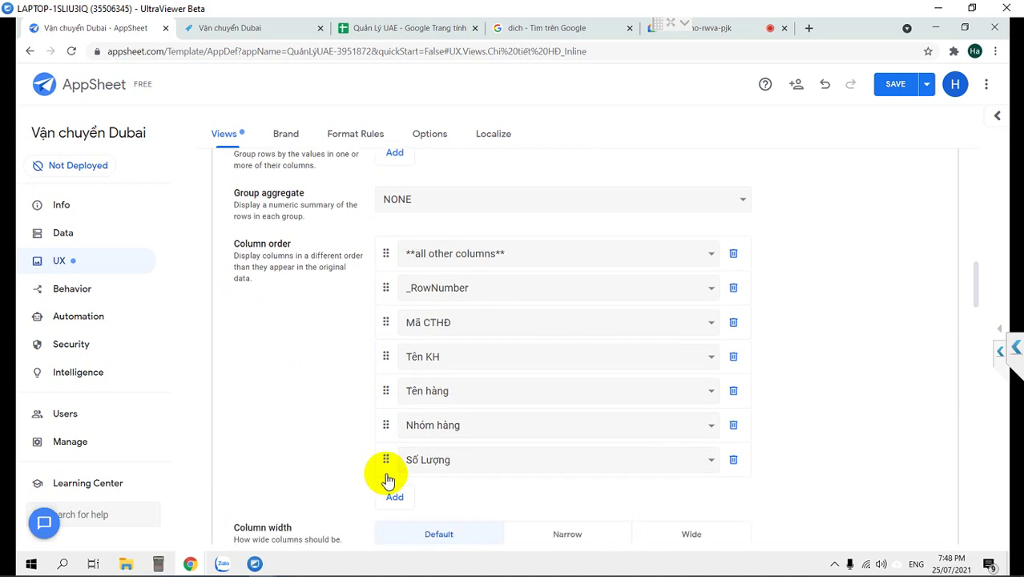
Add Số Cân, Dài, Rộng, Cao, Đơn giá, Tiền phụ thu, Thành Tiền and Ghi chú columns.
{"action": "scroll", "coordinate": [388, 479], "scroll_direction": "down", "scroll_amount": 1}
{"action": "left_click", "coordinate": [395, 409]}
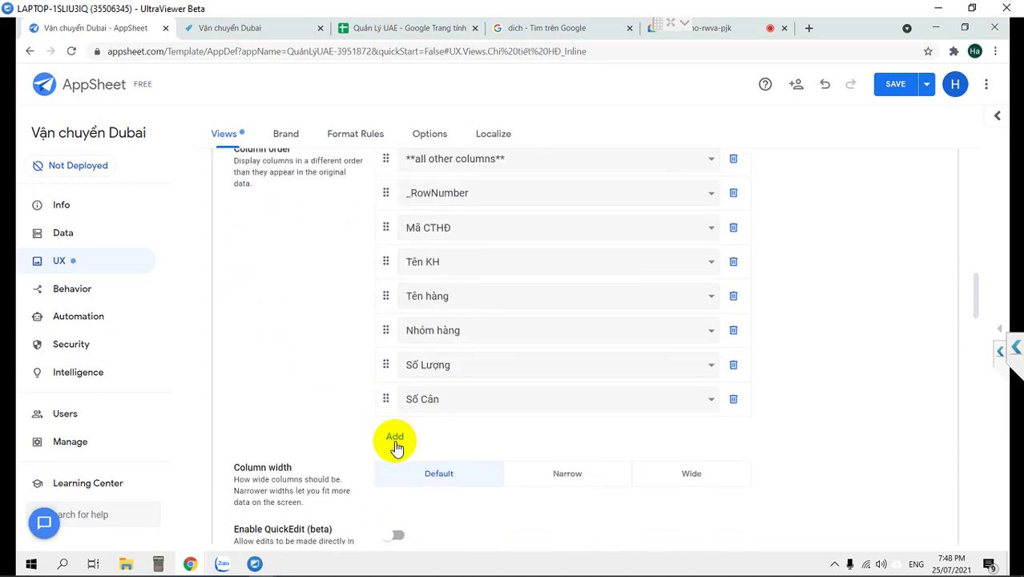
{"action": "left_click", "coordinate": [395, 441]}
{"action": "left_click", "coordinate": [393, 471]}
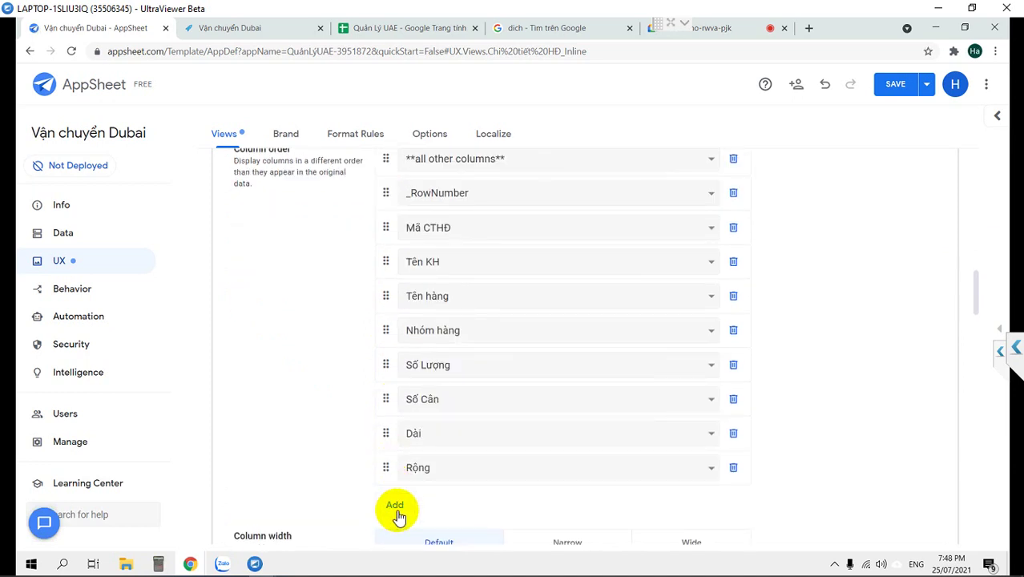
{"action": "left_click", "coordinate": [398, 517]}
{"action": "scroll", "coordinate": [394, 458], "scroll_direction": "down", "scroll_amount": 2}
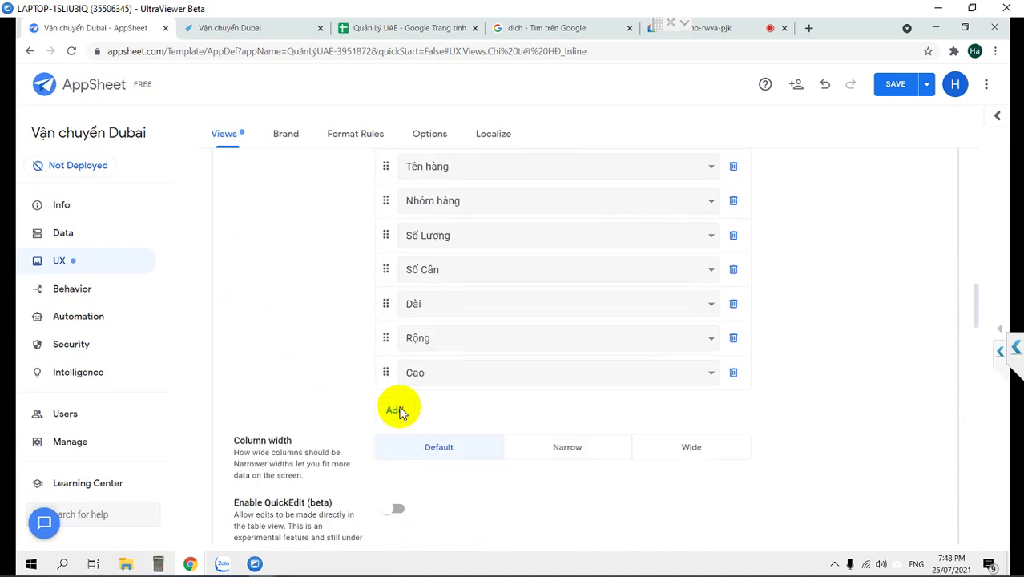
{"action": "left_click", "coordinate": [395, 410]}
{"action": "left_click", "coordinate": [396, 444]}
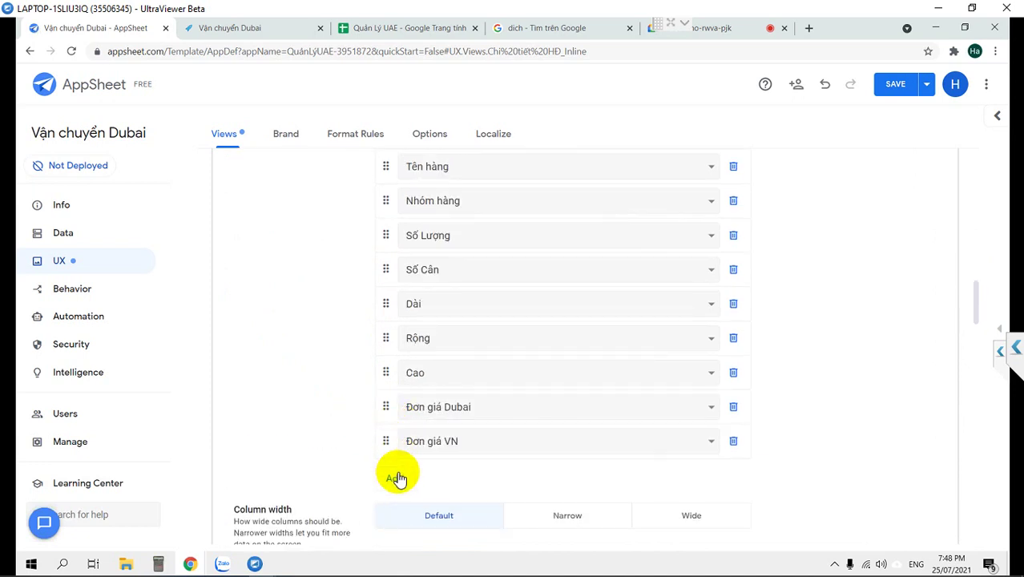
{"action": "left_click", "coordinate": [395, 479]}
{"action": "left_click", "coordinate": [396, 514]}
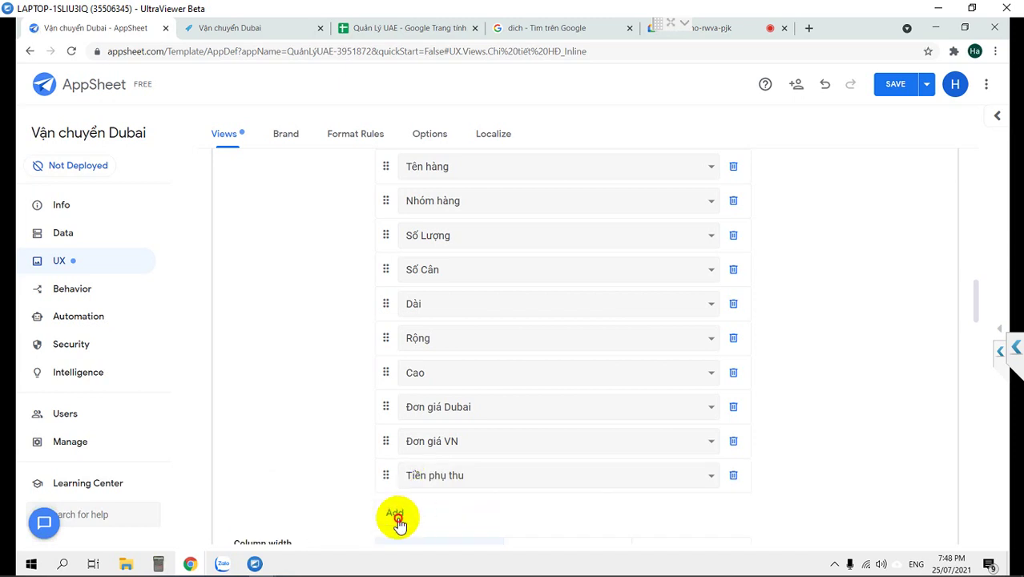
{"action": "scroll", "coordinate": [332, 435], "scroll_direction": "down", "scroll_amount": 3}
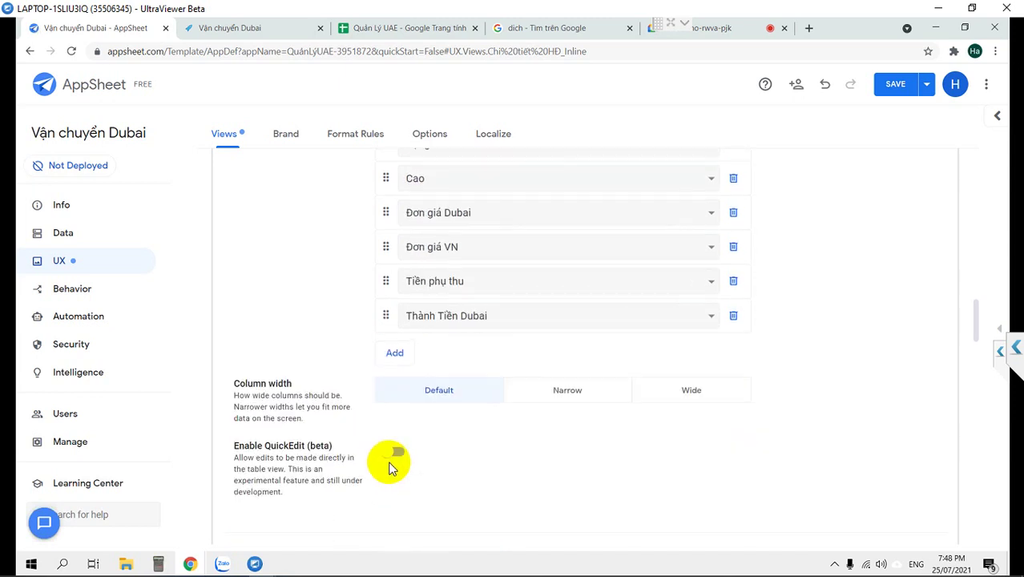
{"action": "left_click", "coordinate": [395, 355]}
{"action": "left_click", "coordinate": [395, 389]}
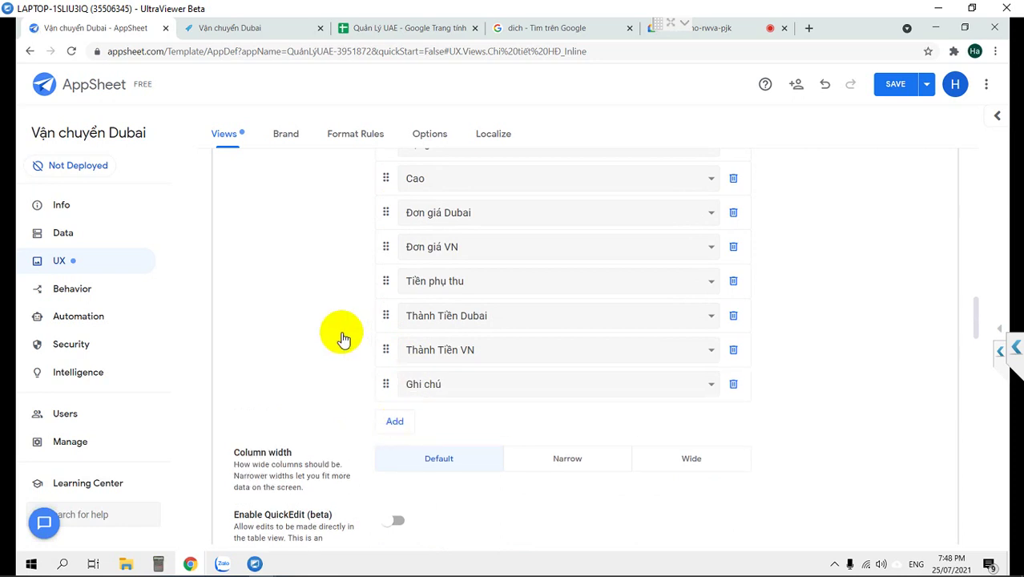
{"action": "scroll", "coordinate": [338, 338], "scroll_direction": "up", "scroll_amount": 3}
{"action": "scroll", "coordinate": [647, 244], "scroll_direction": "up", "scroll_amount": 1}
{"action": "scroll", "coordinate": [647, 243], "scroll_direction": "up", "scroll_amount": 2}
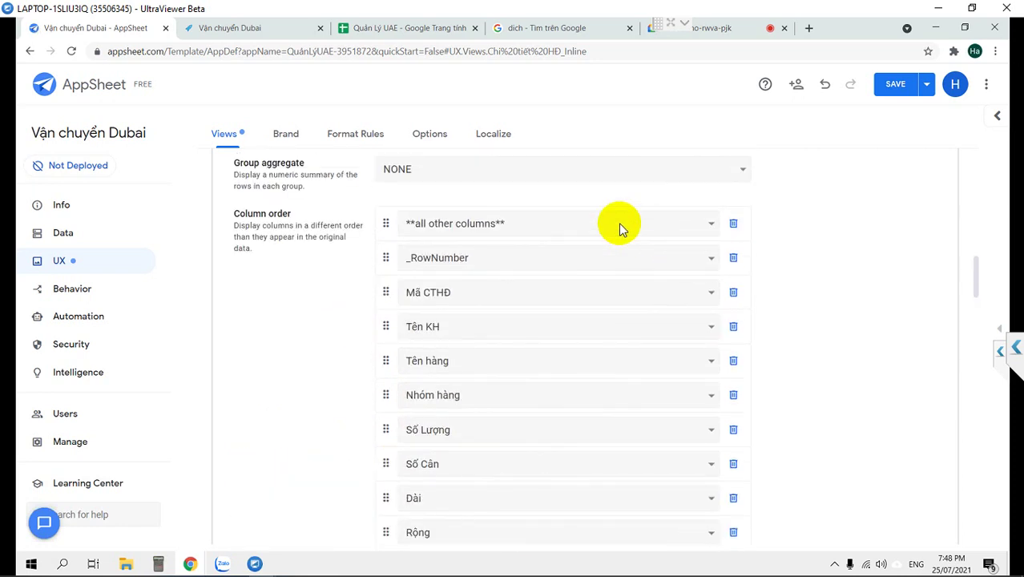
Remove all other columns, _RowNumber, Tên KH, Tên hàng and Mã CTHĐ from the order, then save.
{"action": "left_click", "coordinate": [733, 224]}
{"action": "left_click", "coordinate": [733, 225]}
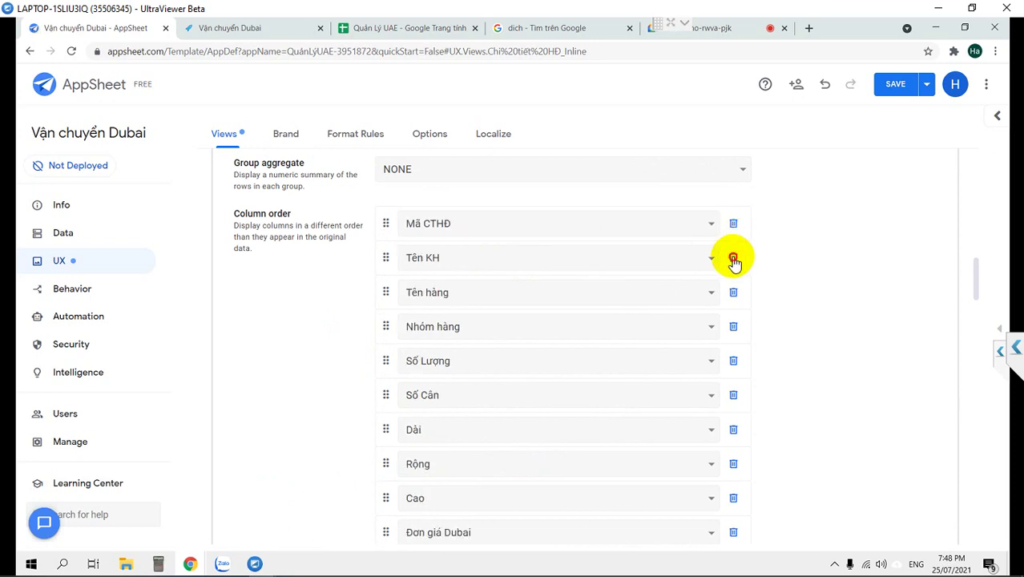
{"action": "left_click", "coordinate": [732, 257]}
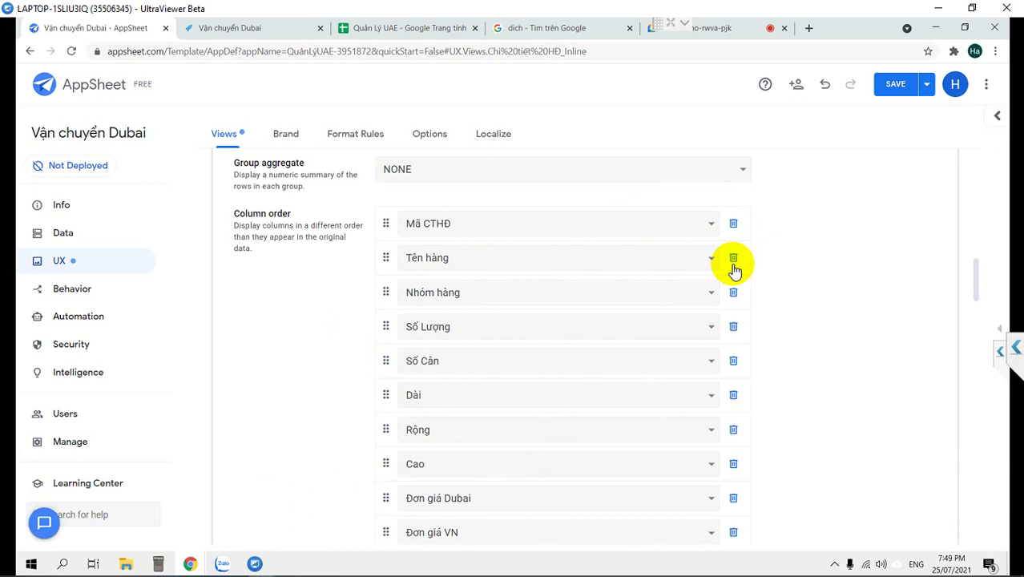
{"action": "left_click", "coordinate": [733, 258]}
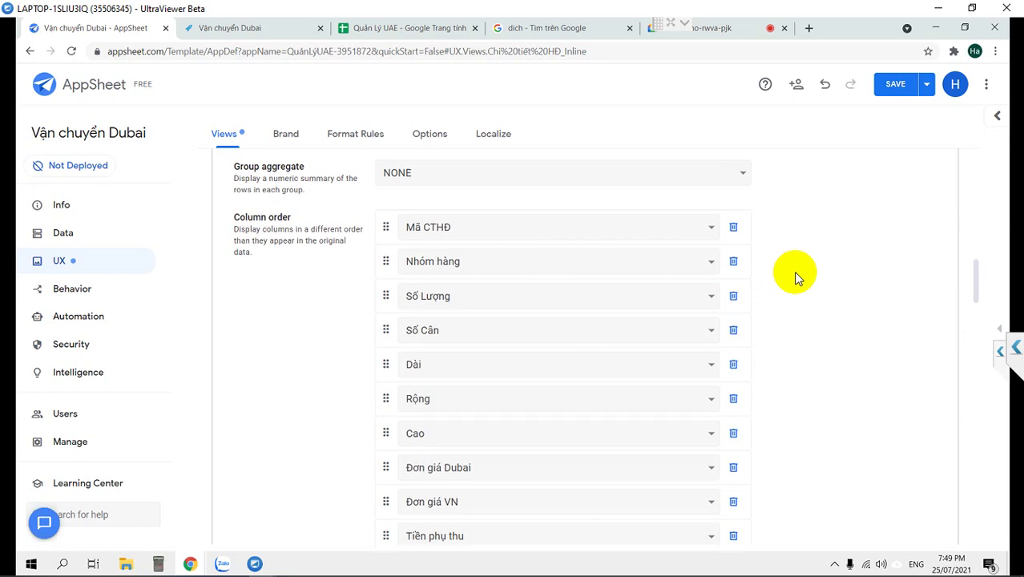
{"action": "scroll", "coordinate": [793, 271], "scroll_direction": "up", "scroll_amount": 1}
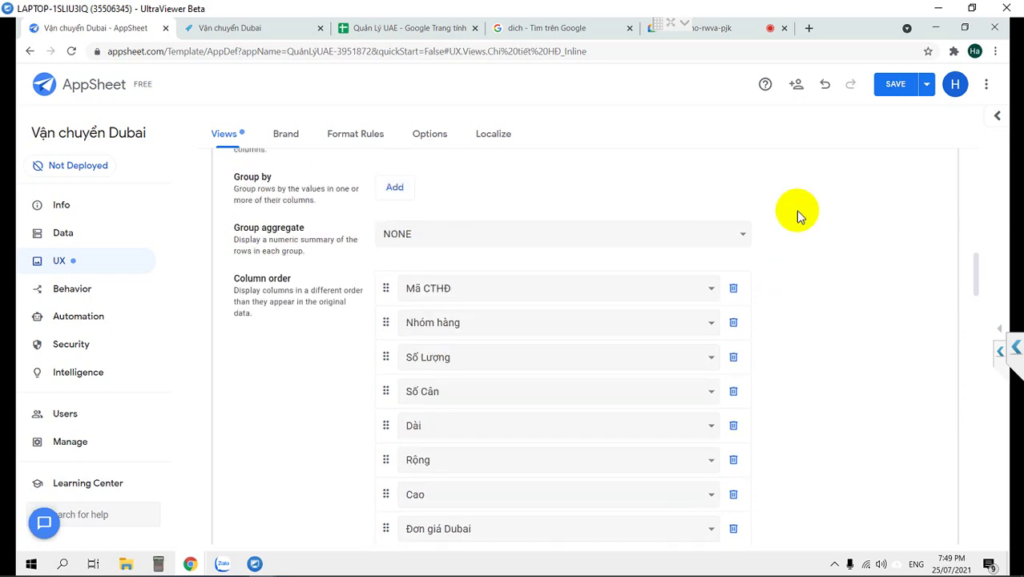
{"action": "left_click", "coordinate": [733, 289]}
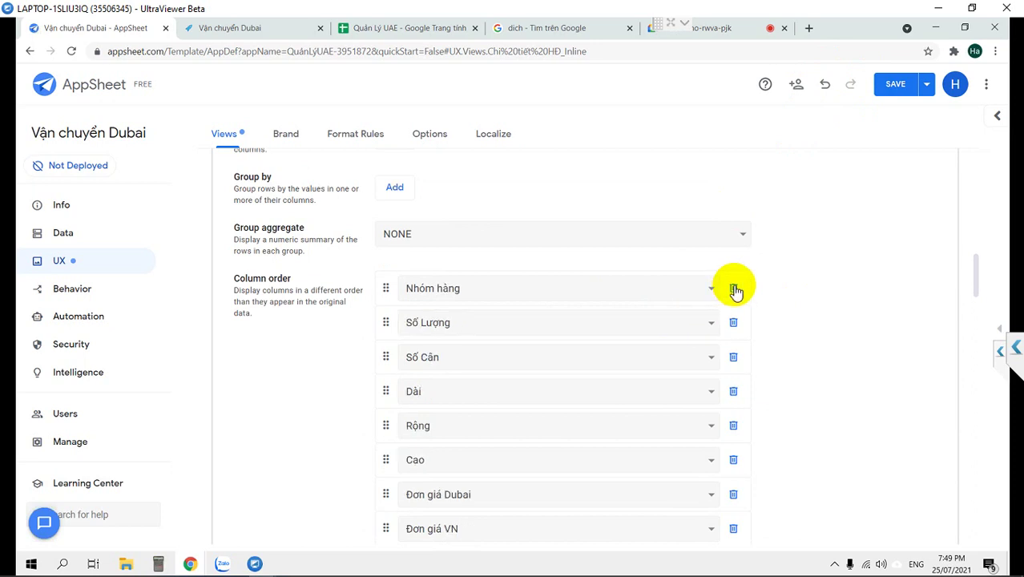
{"action": "left_click", "coordinate": [895, 85]}
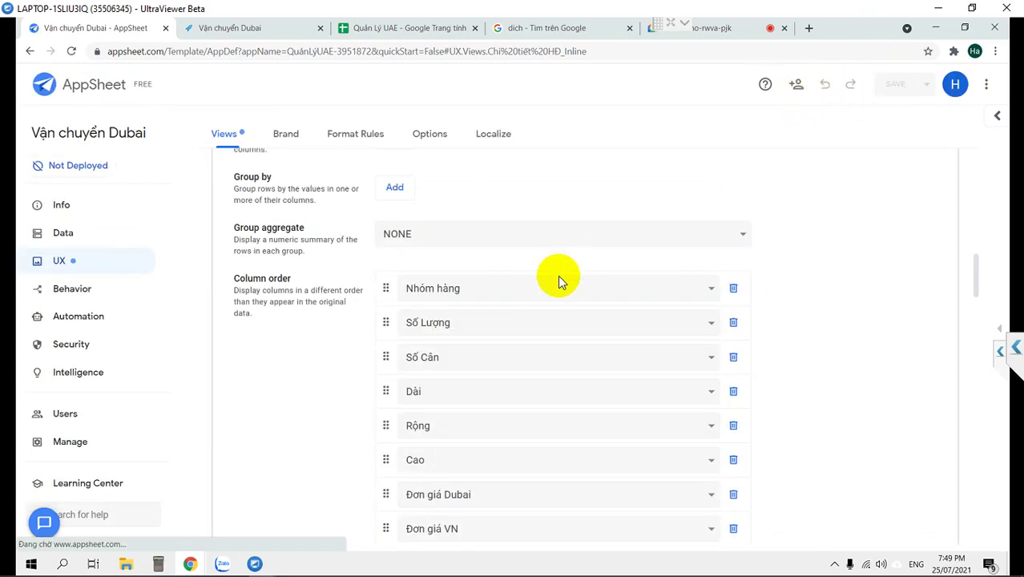
{"action": "scroll", "coordinate": [348, 380], "scroll_direction": "down", "scroll_amount": 2}
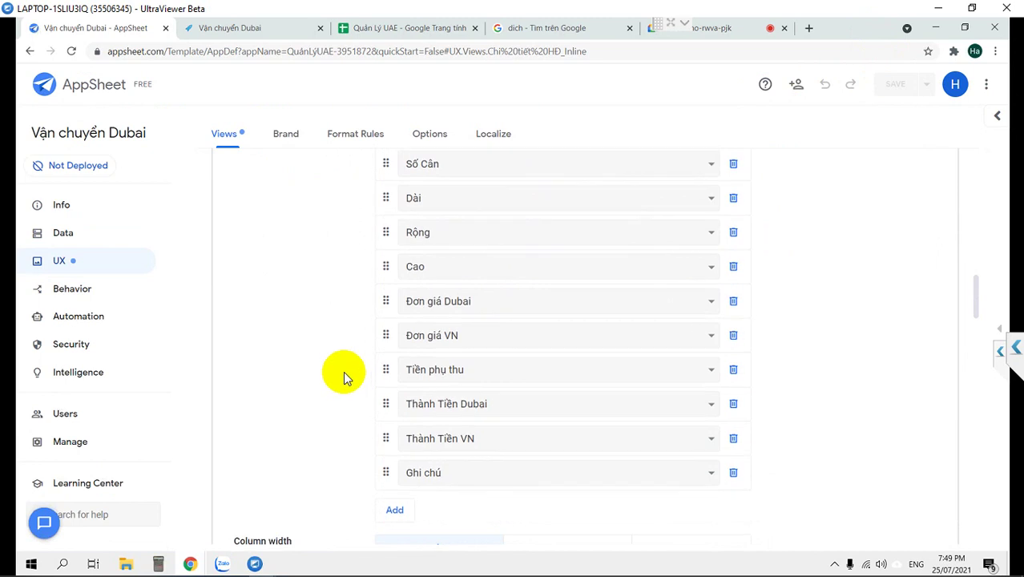
Open the first order in the Hóa Đơn list and inspect its inline detail table.
{"action": "scroll", "coordinate": [343, 371], "scroll_direction": "up", "scroll_amount": 4}
{"action": "scroll", "coordinate": [1001, 320], "scroll_direction": "up", "scroll_amount": 4}
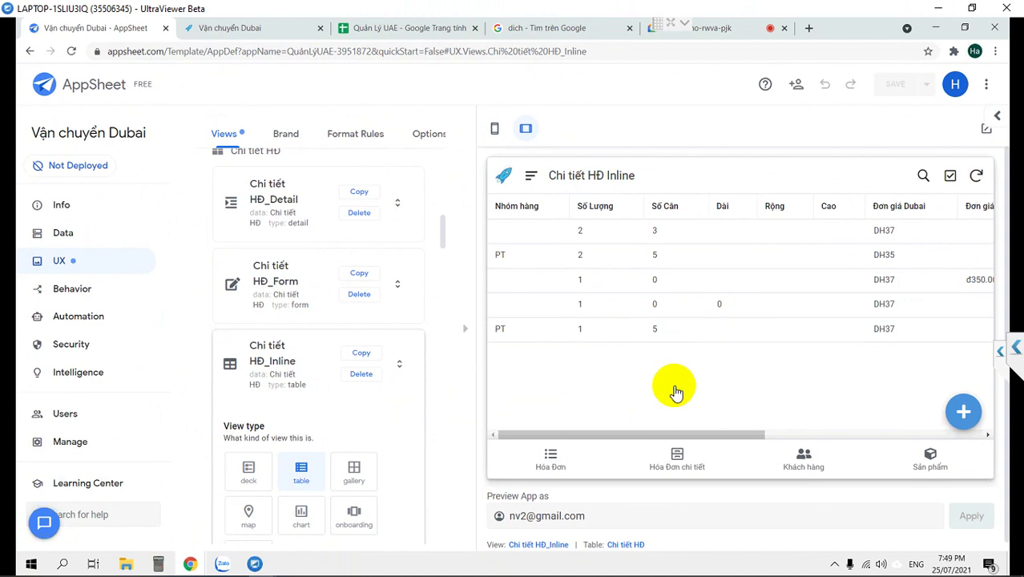
{"action": "left_click", "coordinate": [558, 458]}
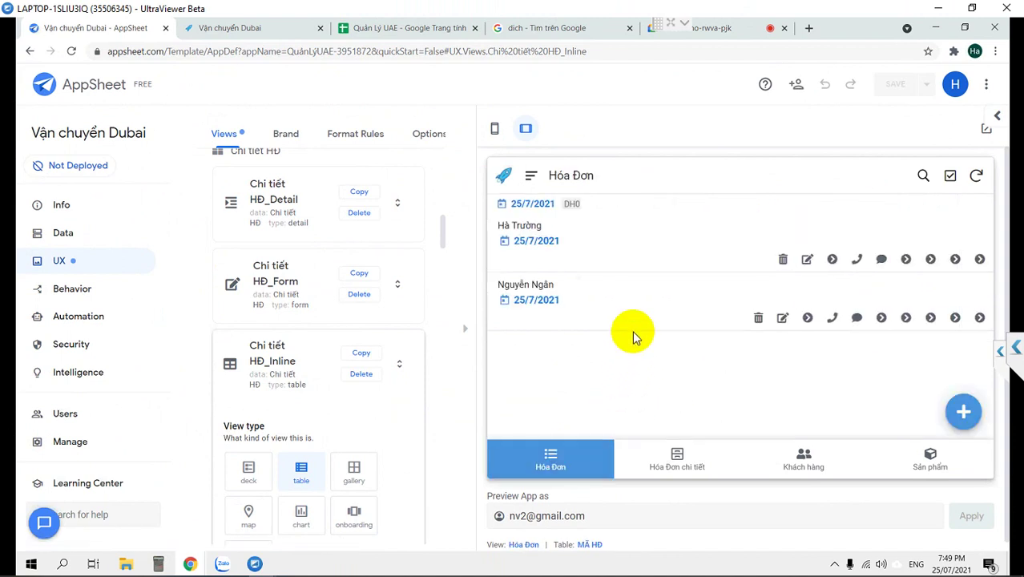
{"action": "left_click", "coordinate": [601, 246]}
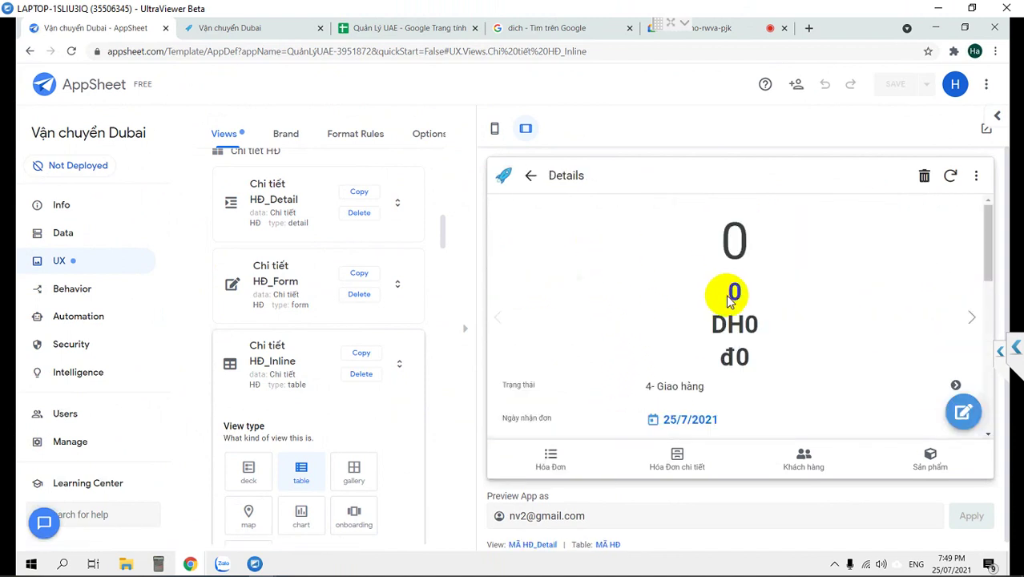
{"action": "scroll", "coordinate": [726, 298], "scroll_direction": "down", "scroll_amount": 5}
{"action": "scroll", "coordinate": [726, 301], "scroll_direction": "down", "scroll_amount": 1}
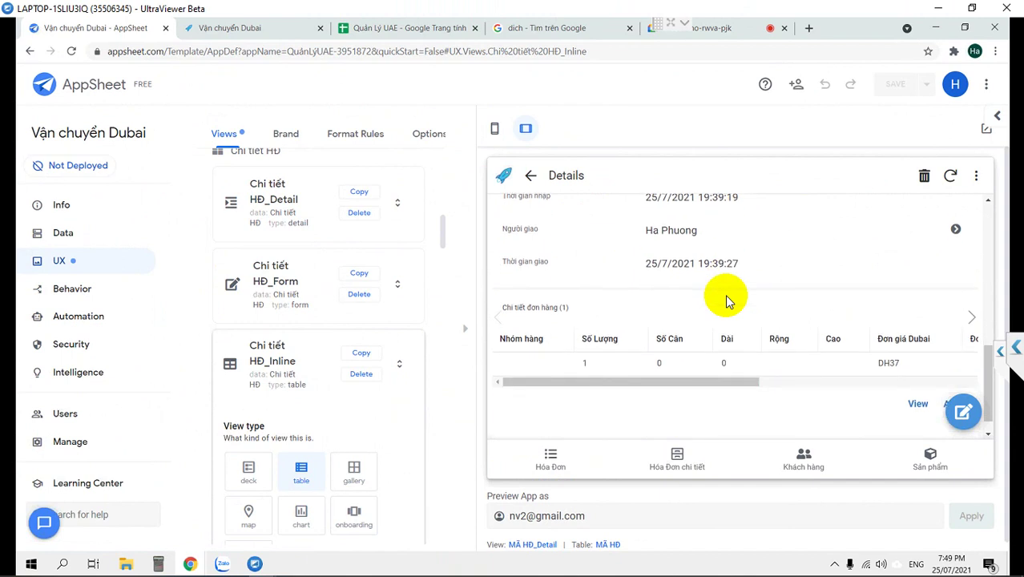
{"action": "left_click_drag", "start_coordinate": [627, 382], "coordinate": [970, 383]}
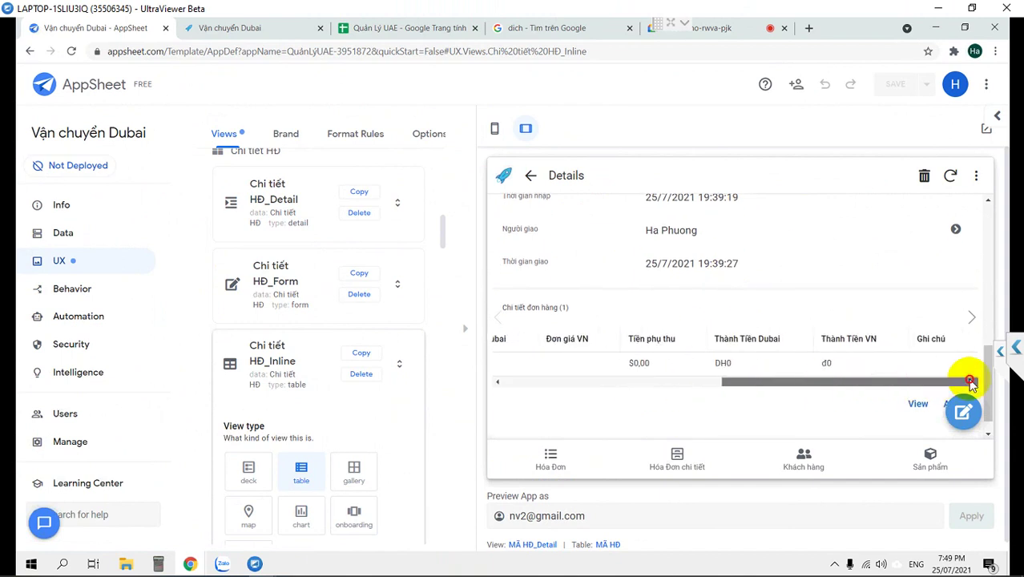
{"action": "left_click_drag", "start_coordinate": [754, 383], "coordinate": [533, 384]}
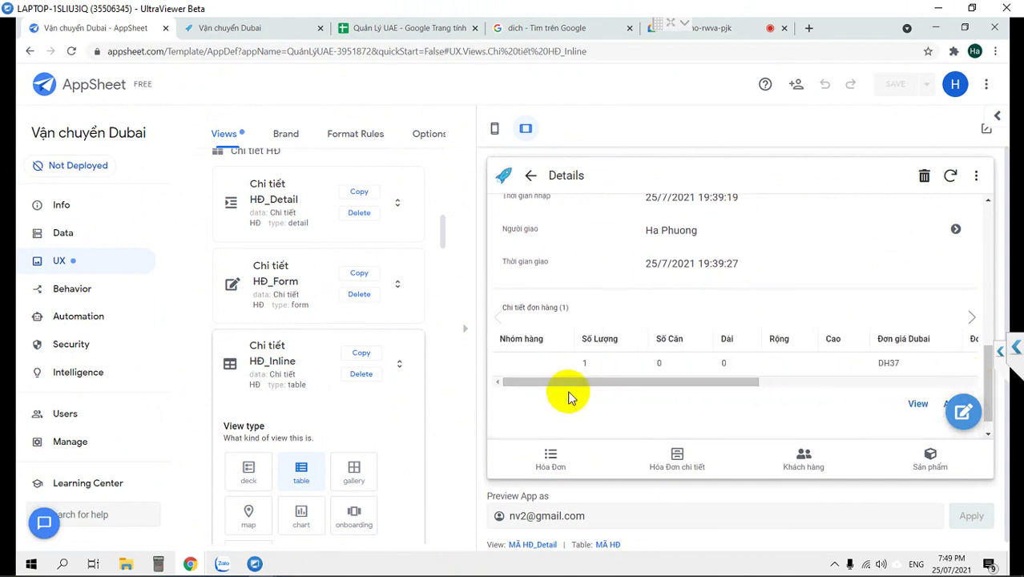
{"action": "scroll", "coordinate": [569, 398], "scroll_direction": "up", "scroll_amount": 2}
{"action": "scroll", "coordinate": [569, 398], "scroll_direction": "up", "scroll_amount": 1}
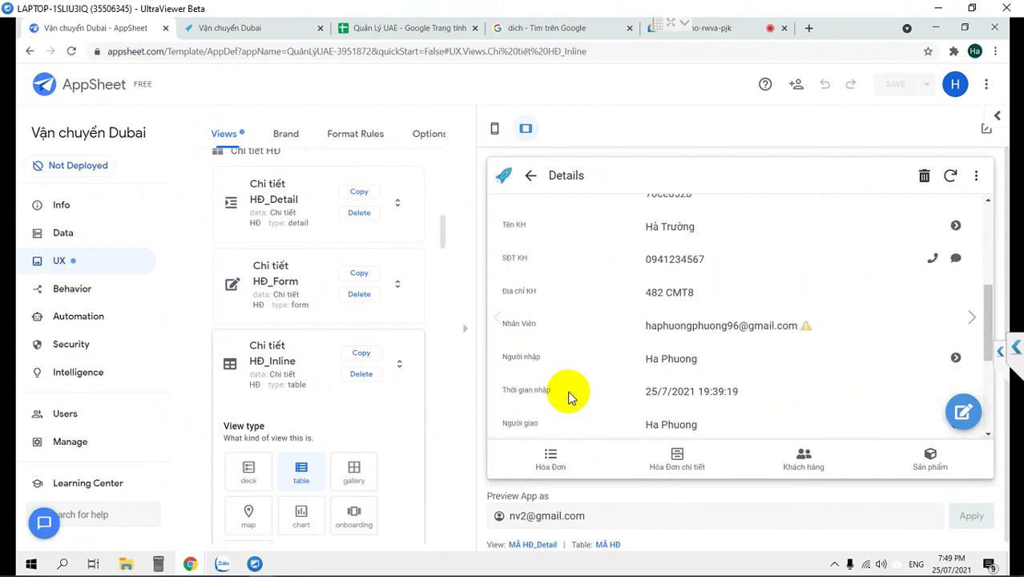
{"action": "left_click", "coordinate": [529, 177]}
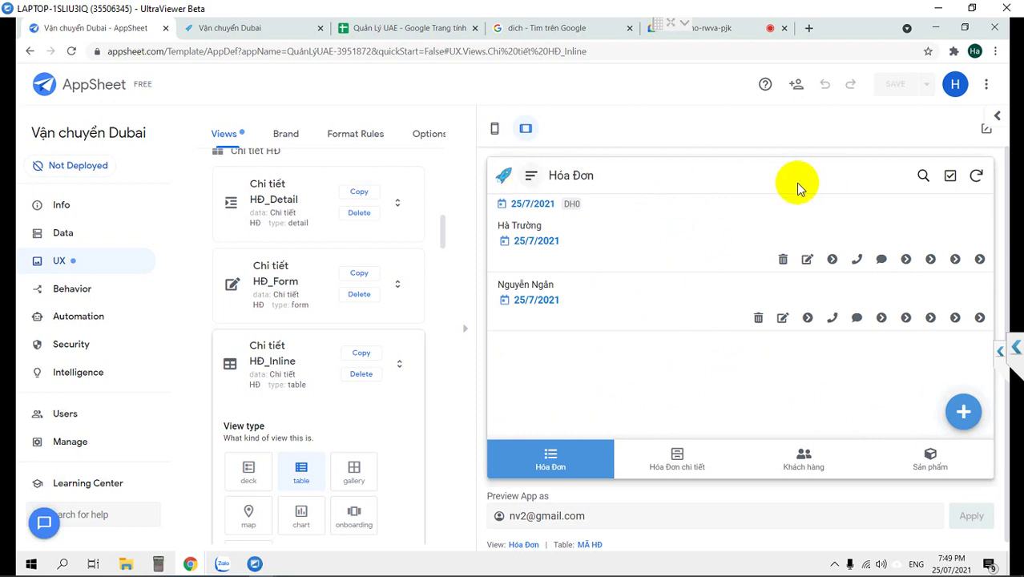
Collapse and reopen the app preview, then start a new order.
{"action": "left_click", "coordinate": [465, 336]}
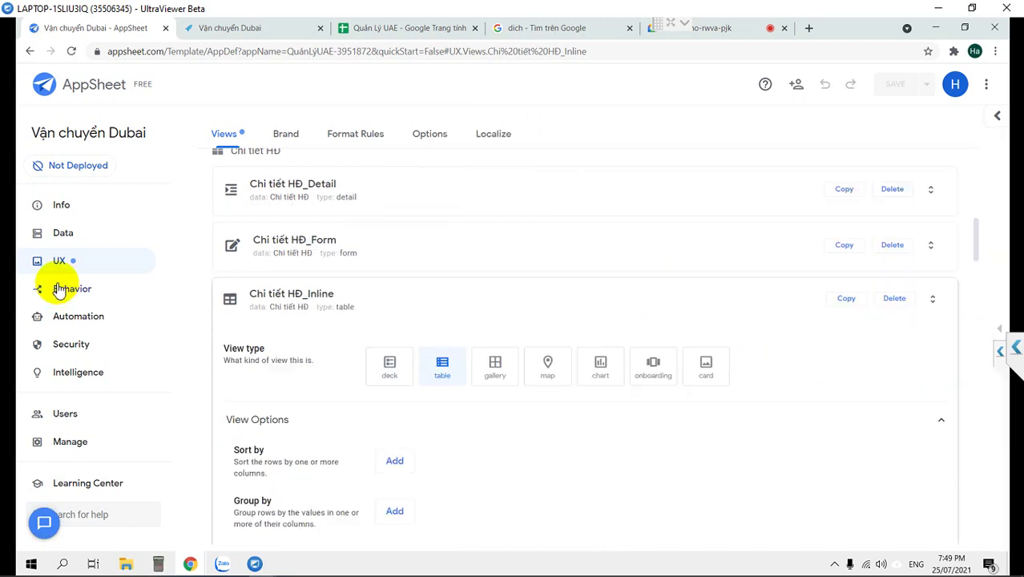
{"action": "left_click", "coordinate": [1000, 335]}
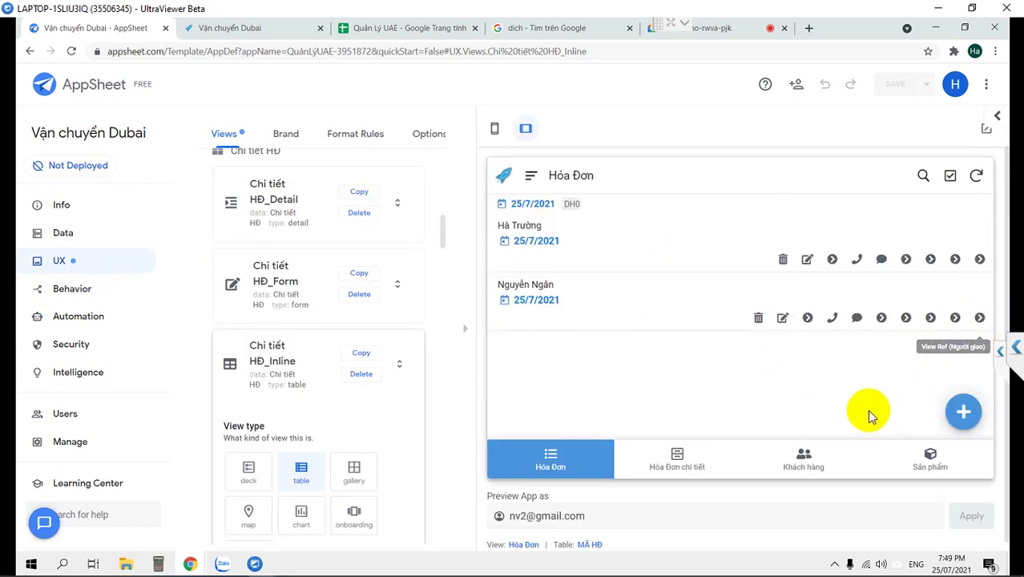
{"action": "left_click", "coordinate": [965, 412]}
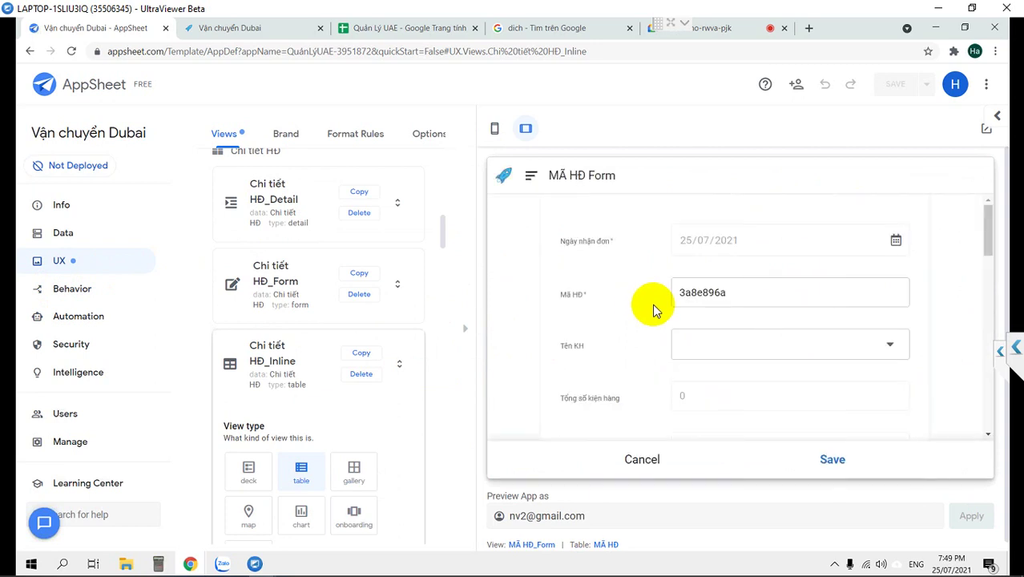
Choose a customer for Tên KH in the new order form and review the autofilled fields.
{"action": "left_click", "coordinate": [769, 350]}
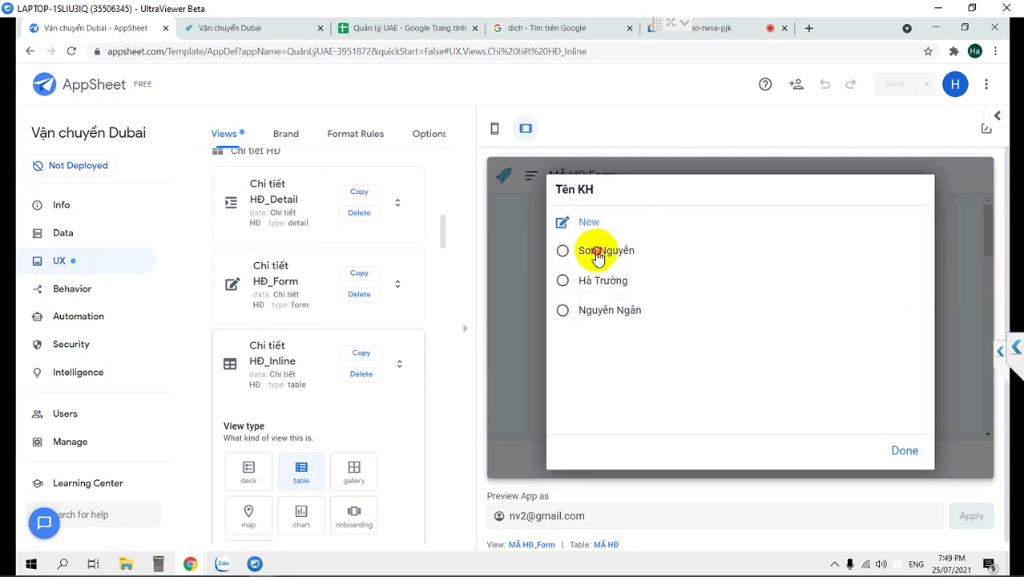
{"action": "left_click", "coordinate": [597, 252]}
{"action": "scroll", "coordinate": [758, 403], "scroll_direction": "down", "scroll_amount": 3}
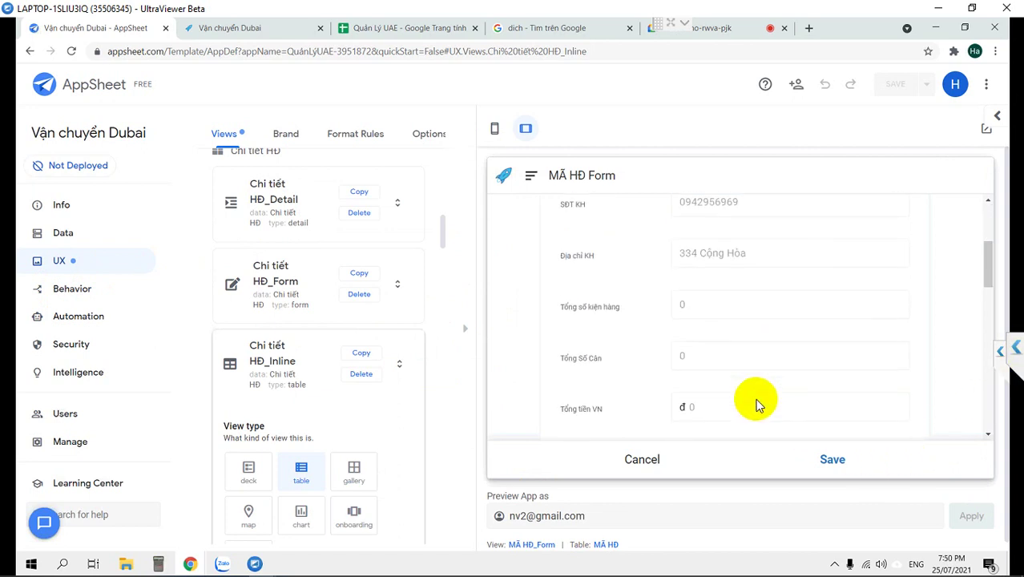
{"action": "scroll", "coordinate": [758, 403], "scroll_direction": "down", "scroll_amount": 3}
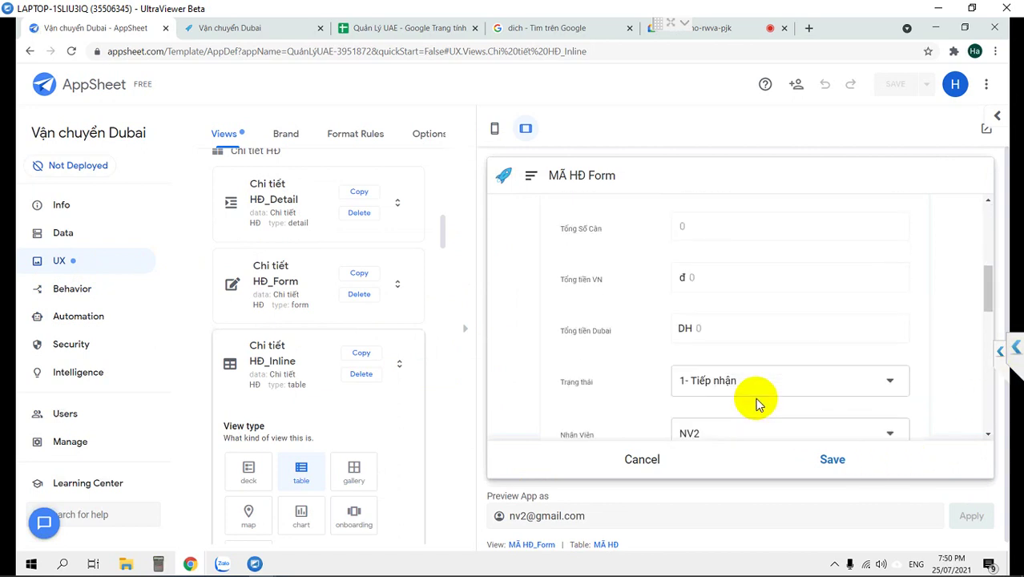
{"action": "scroll", "coordinate": [758, 403], "scroll_direction": "down", "scroll_amount": 5}
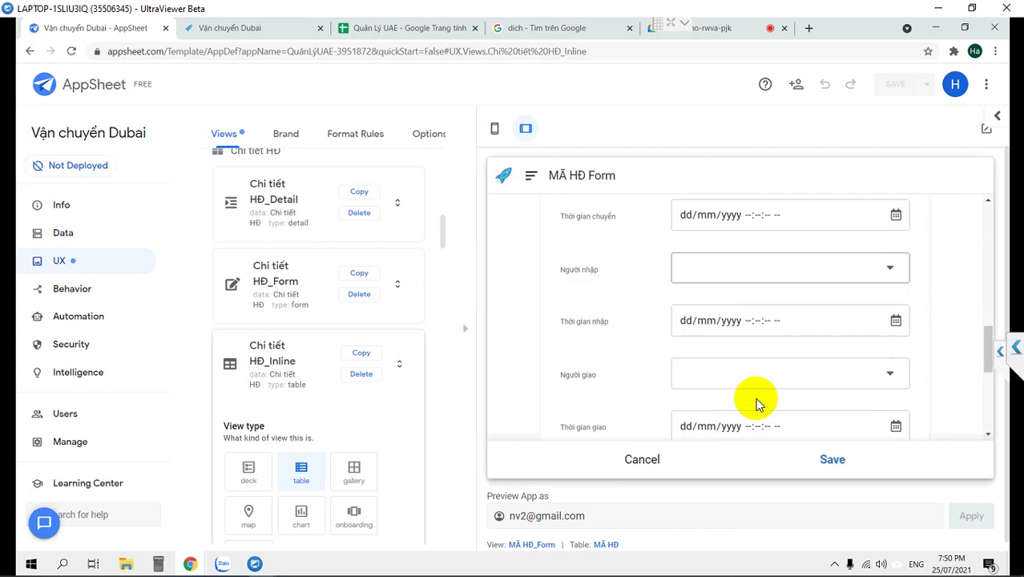
{"action": "scroll", "coordinate": [759, 402], "scroll_direction": "down", "scroll_amount": 2}
{"action": "scroll", "coordinate": [758, 403], "scroll_direction": "up", "scroll_amount": 3}
{"action": "scroll", "coordinate": [758, 403], "scroll_direction": "up", "scroll_amount": 4}
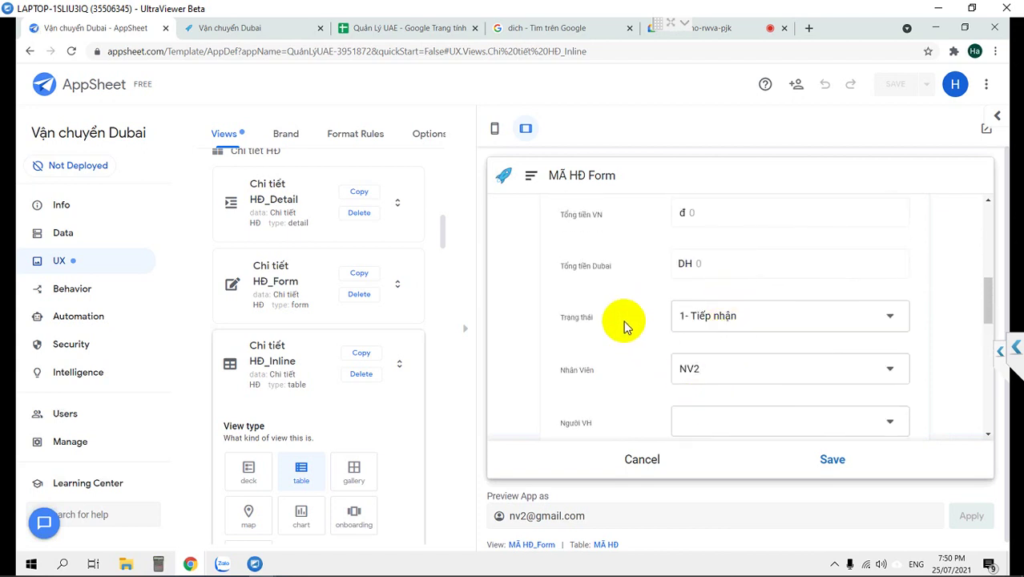
{"action": "scroll", "coordinate": [623, 326], "scroll_direction": "down", "scroll_amount": 2}
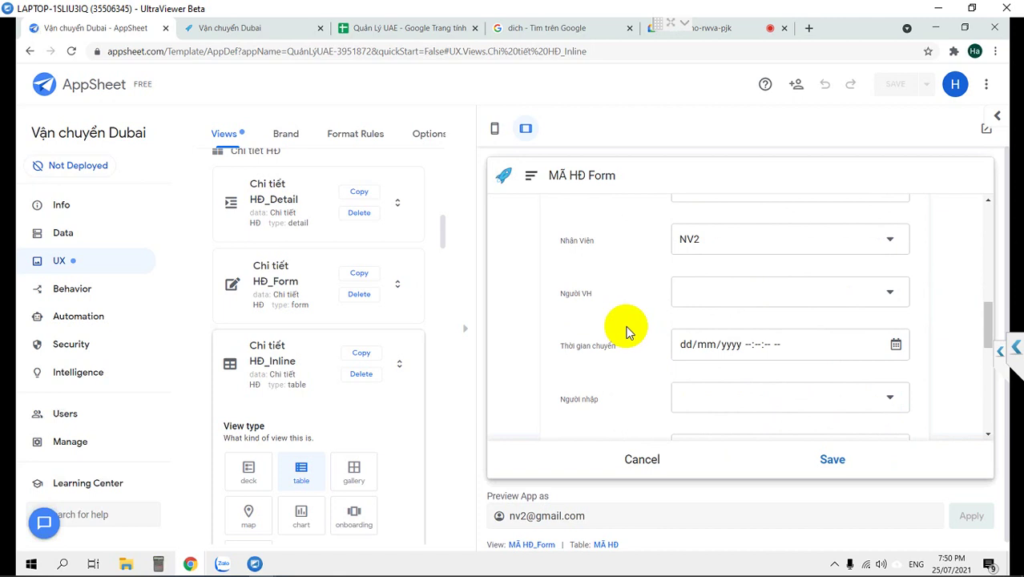
{"action": "scroll", "coordinate": [627, 331], "scroll_direction": "down", "scroll_amount": 4}
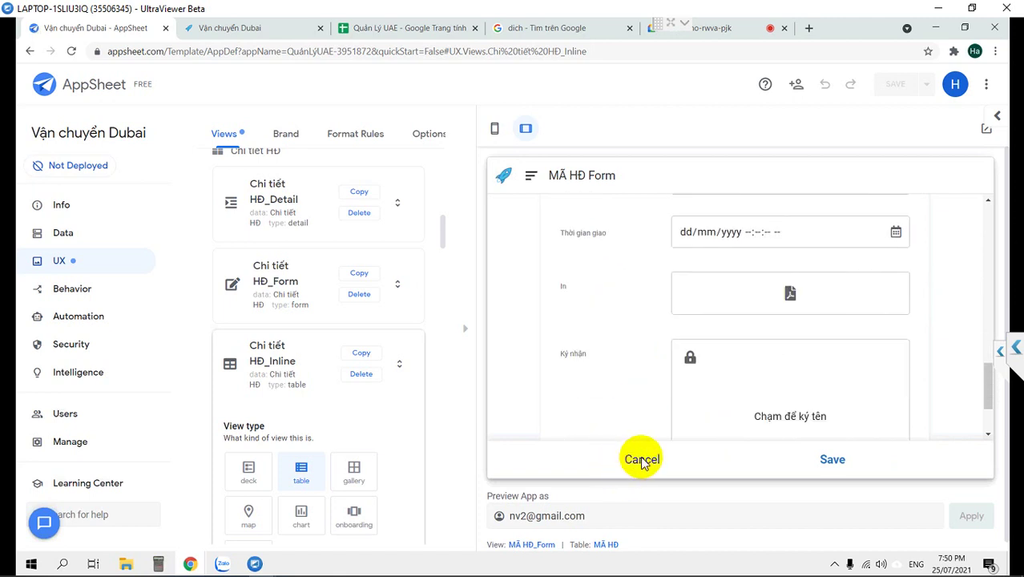
{"action": "scroll", "coordinate": [231, 245], "scroll_direction": "up", "scroll_amount": 1}
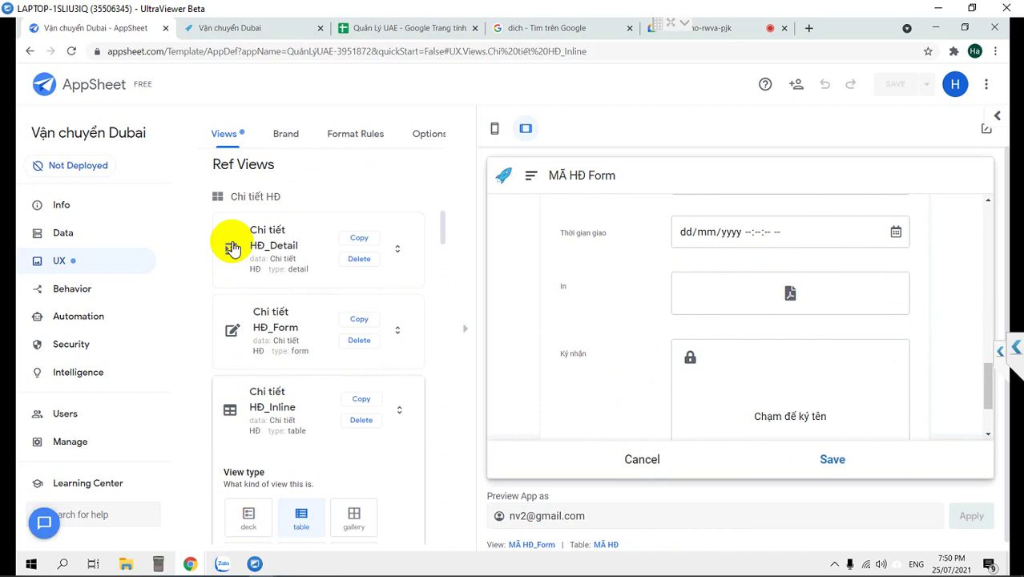
Switch the app preview to phone layout.
{"action": "scroll", "coordinate": [232, 246], "scroll_direction": "up", "scroll_amount": 3}
{"action": "scroll", "coordinate": [232, 247], "scroll_direction": "up", "scroll_amount": 3}
{"action": "scroll", "coordinate": [231, 247], "scroll_direction": "down", "scroll_amount": 5}
{"action": "scroll", "coordinate": [232, 247], "scroll_direction": "down", "scroll_amount": 3}
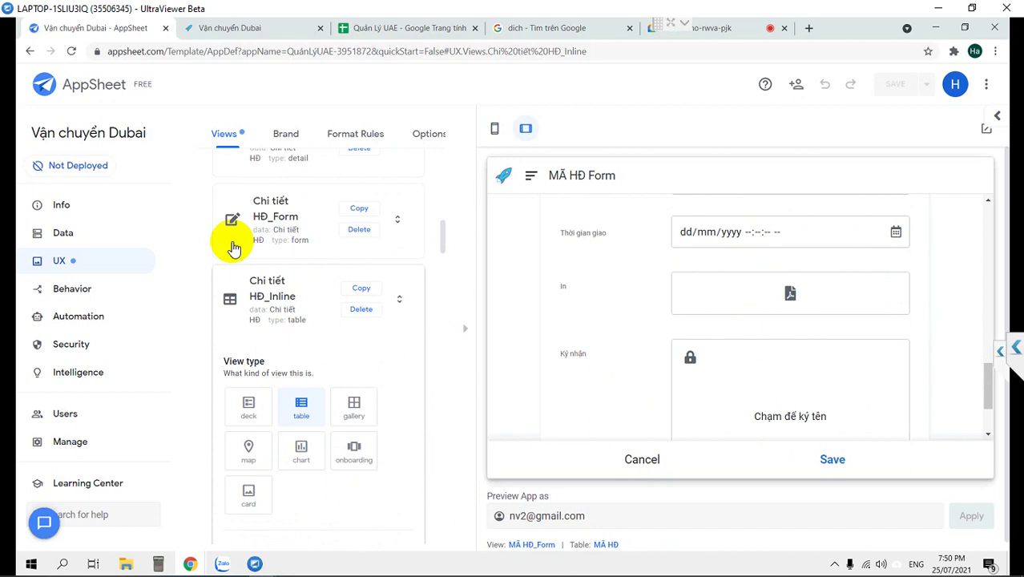
{"action": "scroll", "coordinate": [232, 248], "scroll_direction": "up", "scroll_amount": 1}
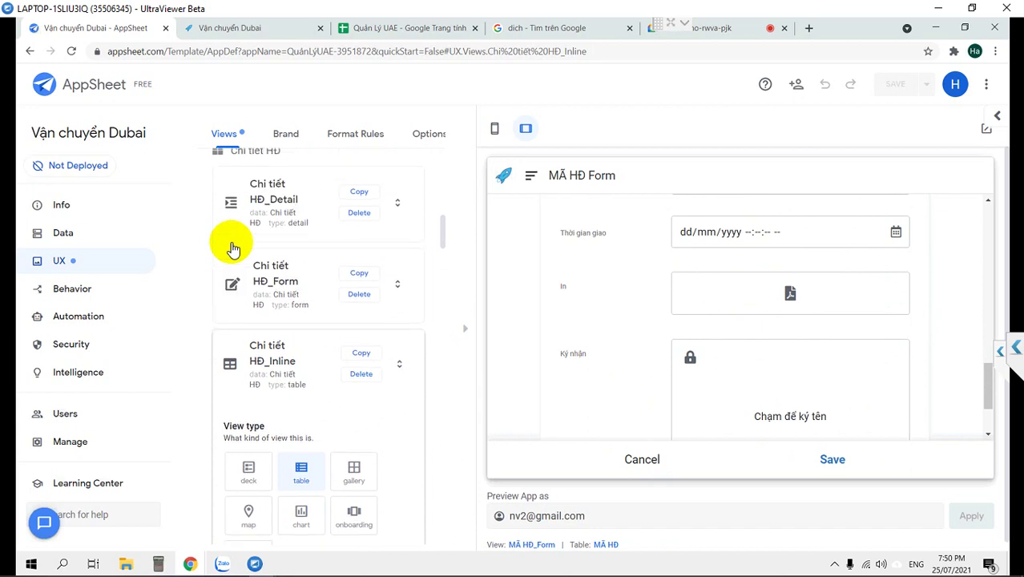
{"action": "scroll", "coordinate": [232, 248], "scroll_direction": "down", "scroll_amount": 6}
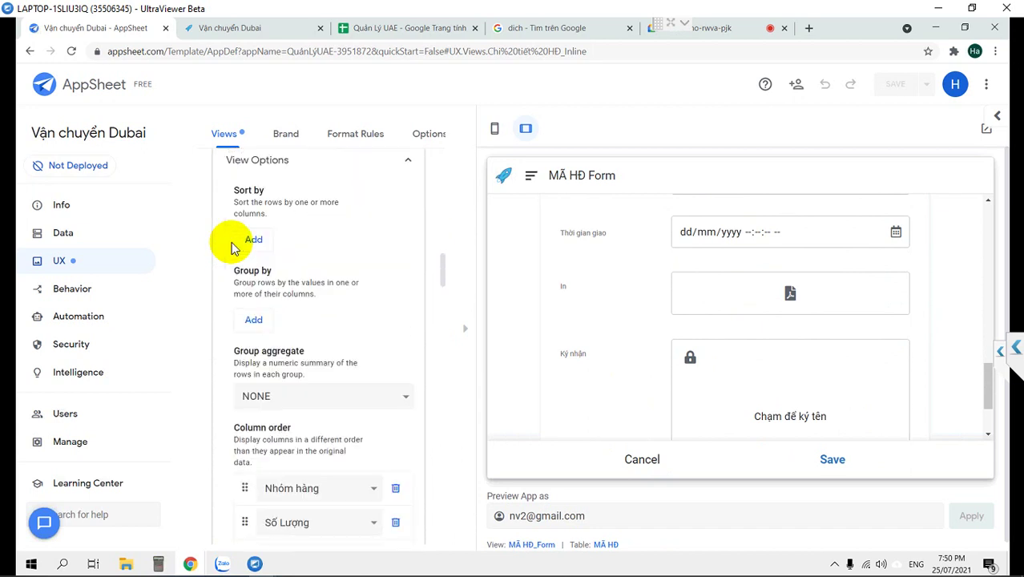
{"action": "scroll", "coordinate": [231, 248], "scroll_direction": "down", "scroll_amount": 10}
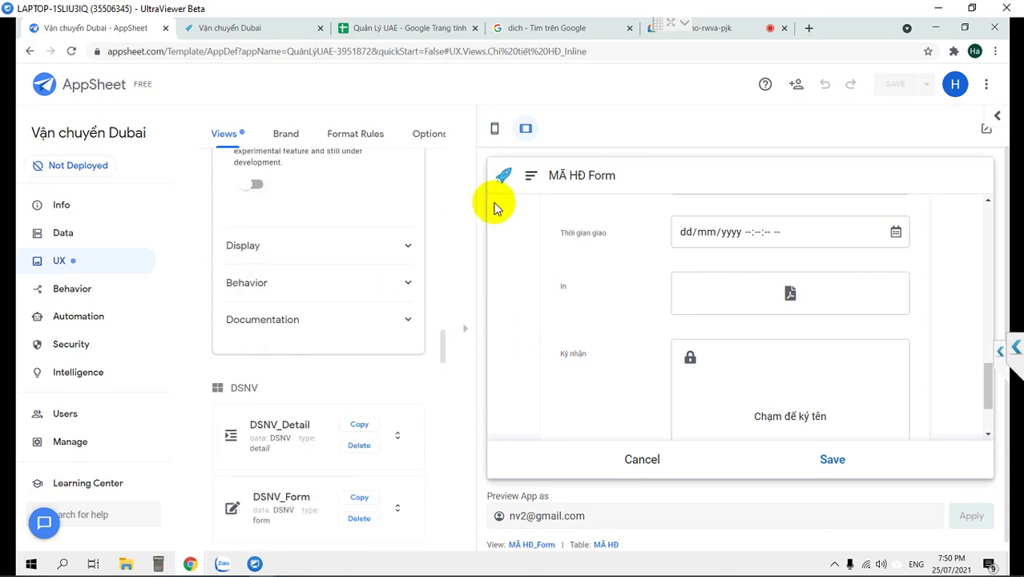
{"action": "left_click", "coordinate": [494, 131]}
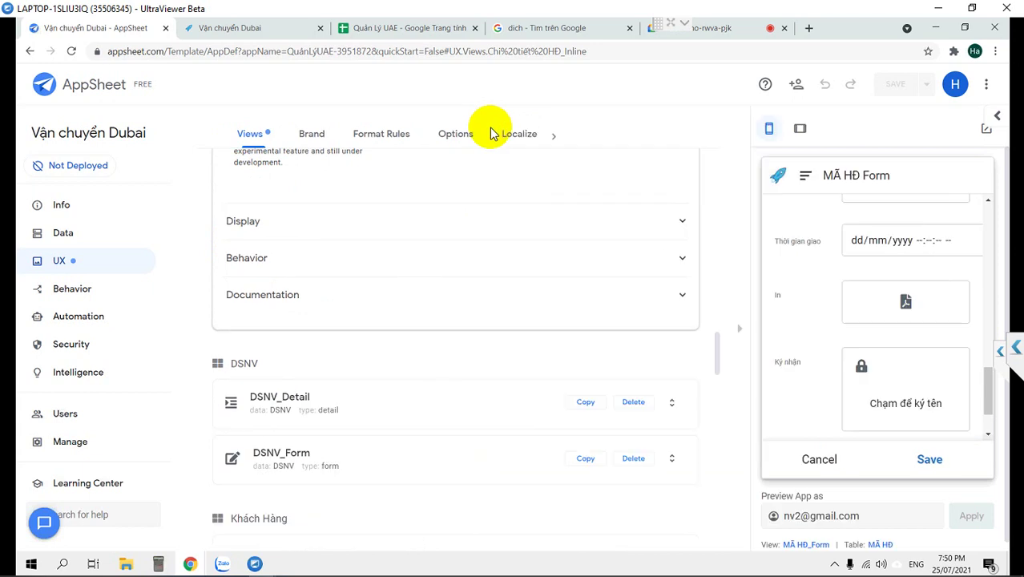
Collapse the Chi tiết HĐ_Inline settings and scroll down to the MÃ HĐ views.
{"action": "scroll", "coordinate": [445, 338], "scroll_direction": "up", "scroll_amount": 3}
{"action": "scroll", "coordinate": [293, 264], "scroll_direction": "up", "scroll_amount": 15}
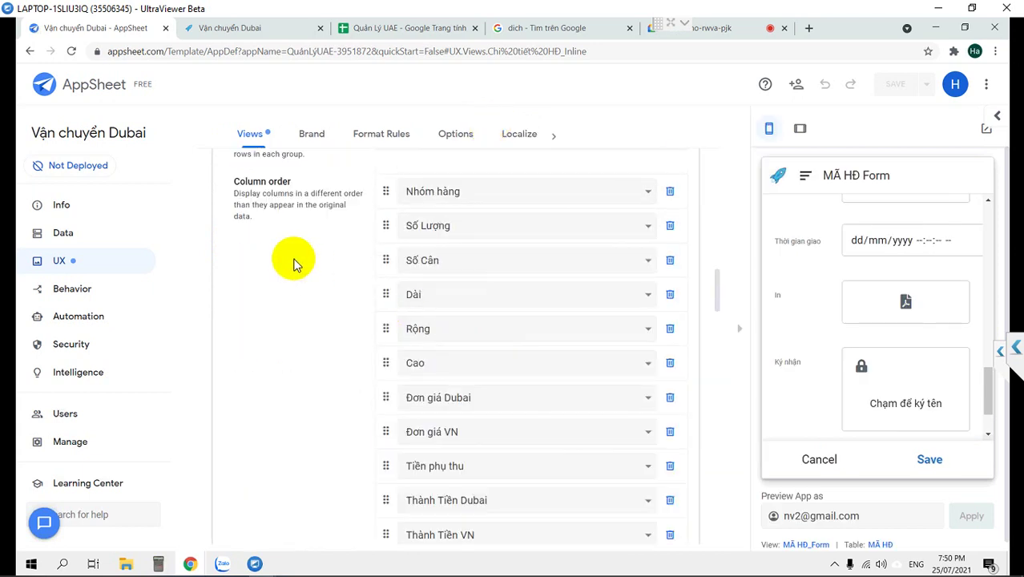
{"action": "scroll", "coordinate": [293, 264], "scroll_direction": "up", "scroll_amount": 3}
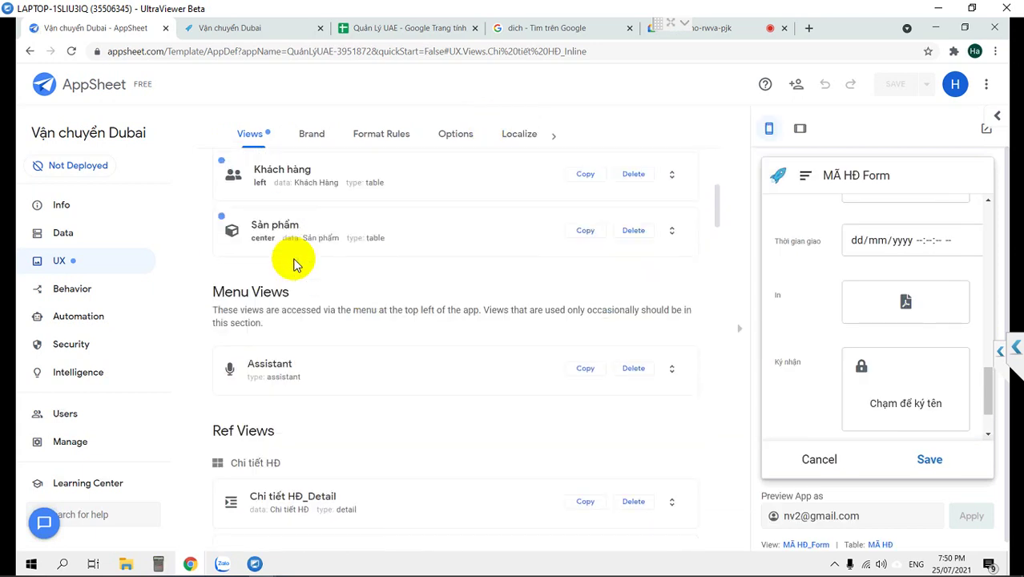
{"action": "scroll", "coordinate": [295, 264], "scroll_direction": "down", "scroll_amount": 1}
{"action": "scroll", "coordinate": [296, 264], "scroll_direction": "up", "scroll_amount": 1}
{"action": "scroll", "coordinate": [293, 264], "scroll_direction": "down", "scroll_amount": 6}
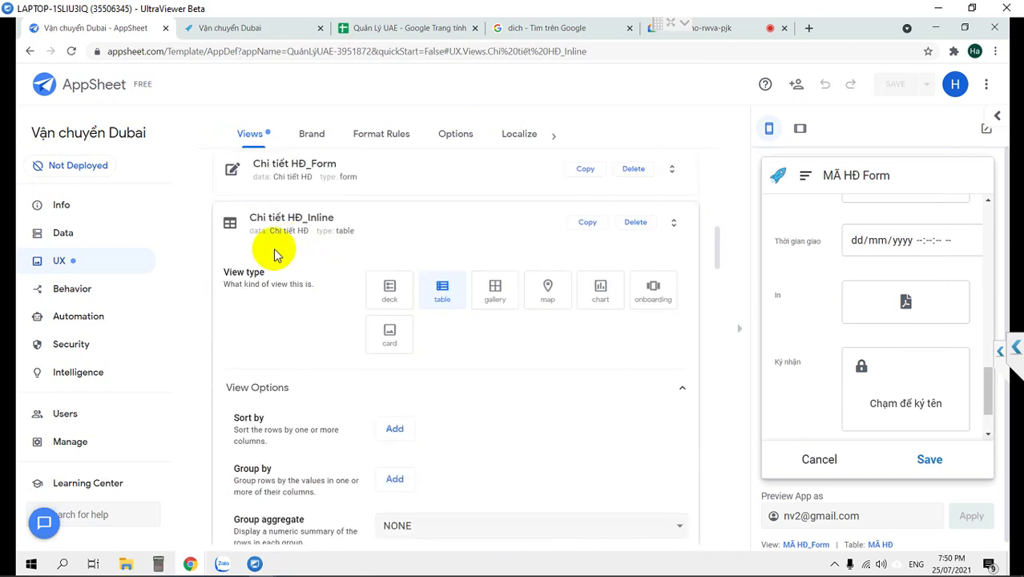
{"action": "left_click", "coordinate": [253, 231]}
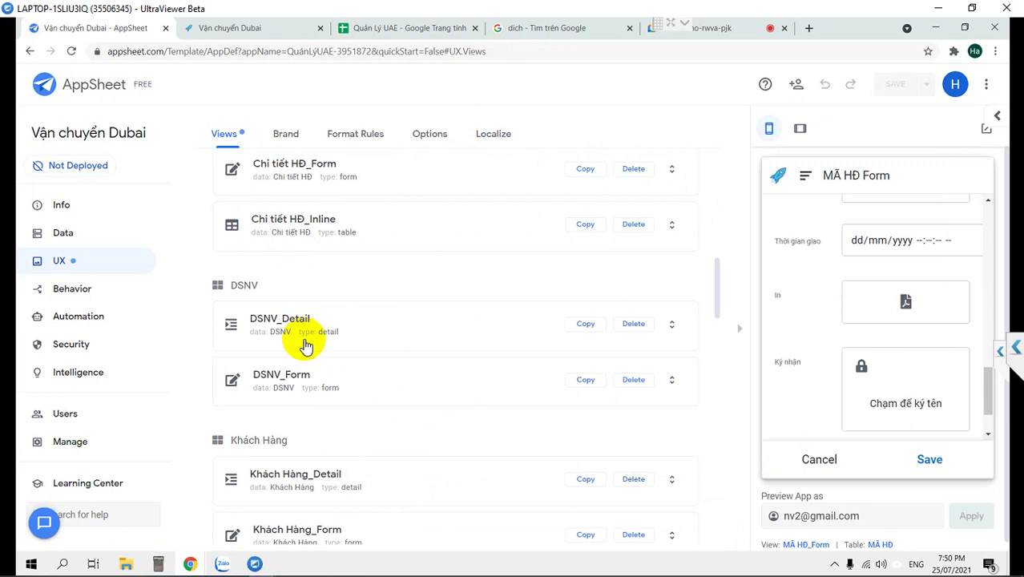
{"action": "scroll", "coordinate": [305, 344], "scroll_direction": "down", "scroll_amount": 4}
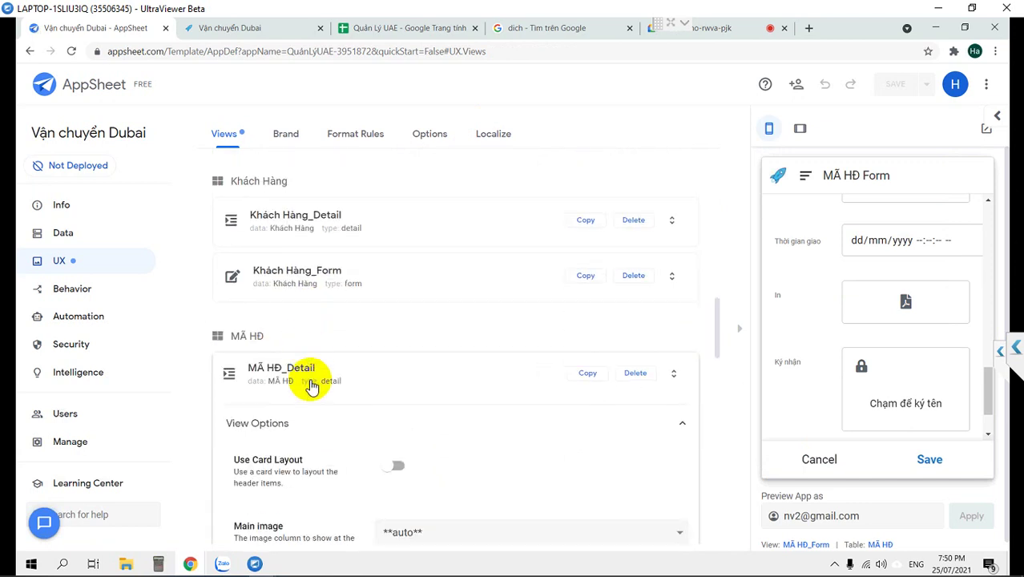
{"action": "scroll", "coordinate": [297, 360], "scroll_direction": "down", "scroll_amount": 2}
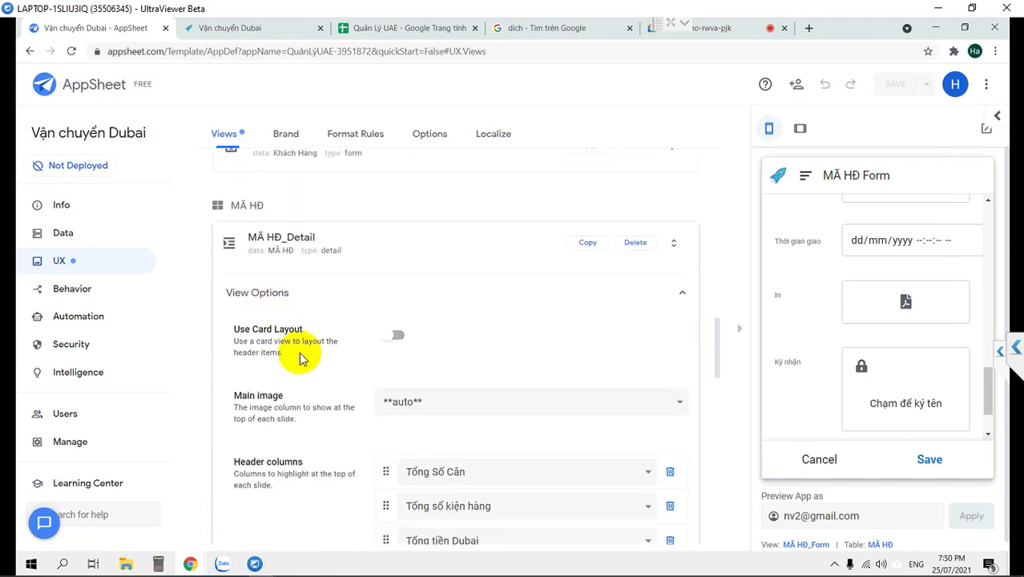
{"action": "scroll", "coordinate": [298, 355], "scroll_direction": "down", "scroll_amount": 2}
{"action": "scroll", "coordinate": [297, 357], "scroll_direction": "down", "scroll_amount": 3}
{"action": "scroll", "coordinate": [297, 356], "scroll_direction": "down", "scroll_amount": 4}
{"action": "scroll", "coordinate": [298, 353], "scroll_direction": "down", "scroll_amount": 3}
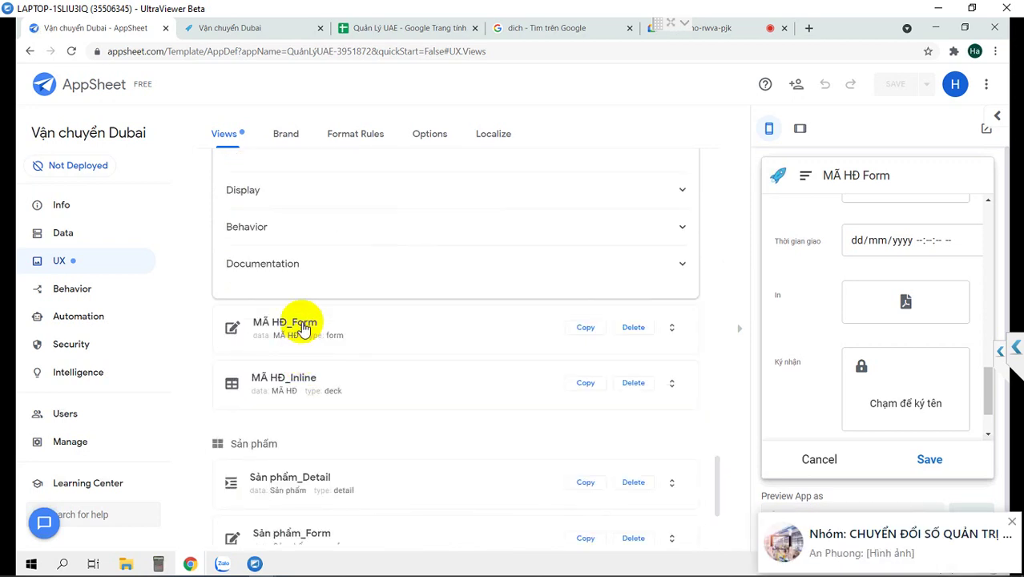
In MÃ HĐ_Form, start a custom column order from _RowNumber through Tổng số kiện hàng.
{"action": "left_click", "coordinate": [302, 327]}
{"action": "scroll", "coordinate": [340, 320], "scroll_direction": "down", "scroll_amount": 5}
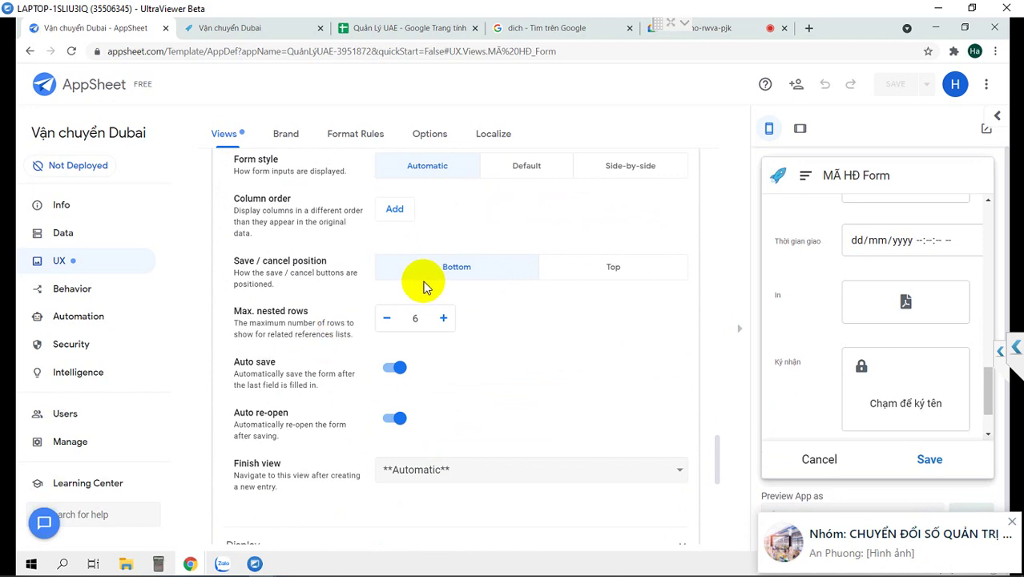
{"action": "scroll", "coordinate": [502, 357], "scroll_direction": "up", "scroll_amount": 1}
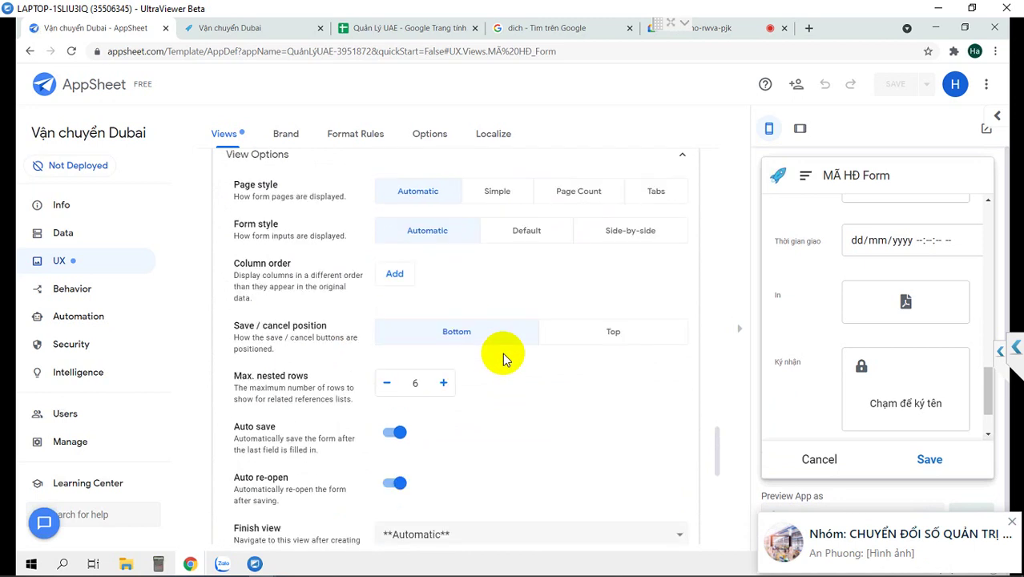
{"action": "scroll", "coordinate": [502, 356], "scroll_direction": "down", "scroll_amount": 1}
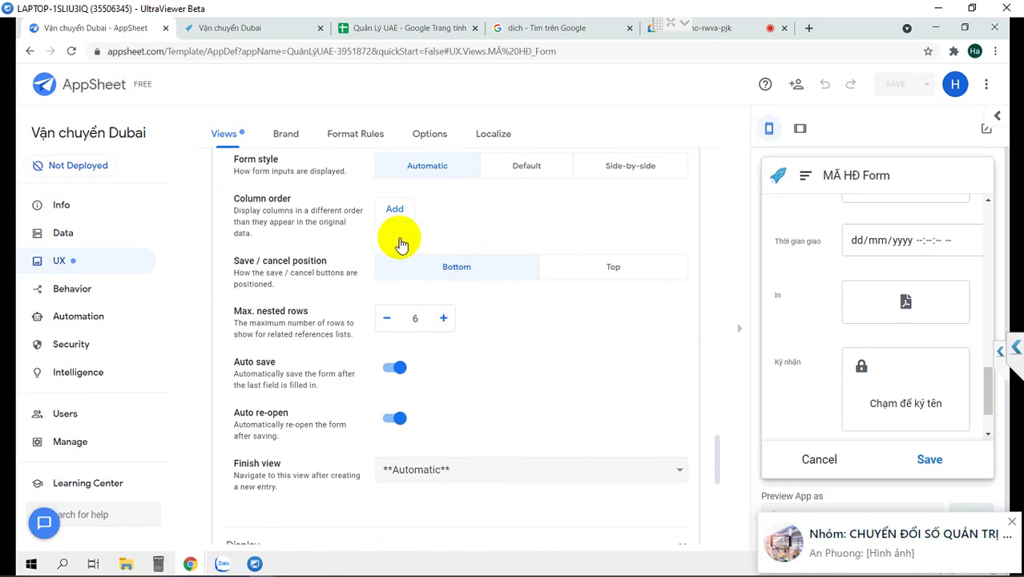
{"action": "left_click", "coordinate": [394, 208]}
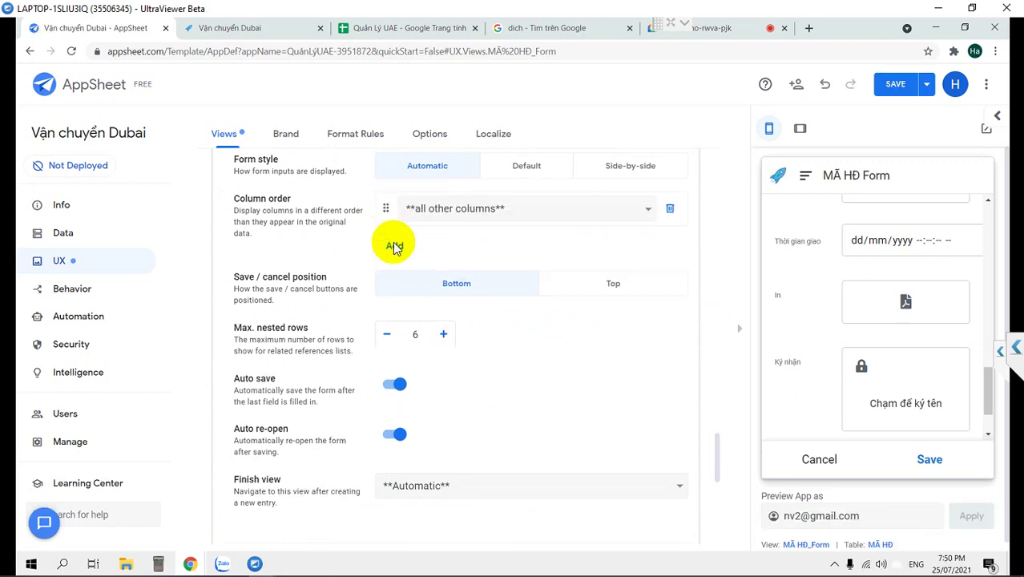
{"action": "left_click", "coordinate": [394, 246]}
{"action": "left_click", "coordinate": [394, 281]}
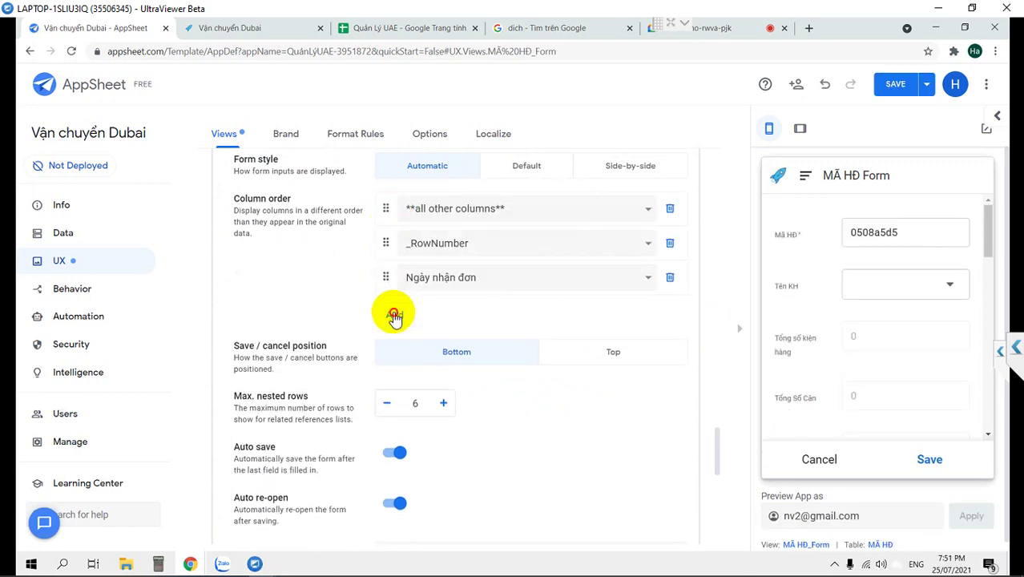
{"action": "left_click", "coordinate": [394, 315]}
{"action": "left_click", "coordinate": [399, 349]}
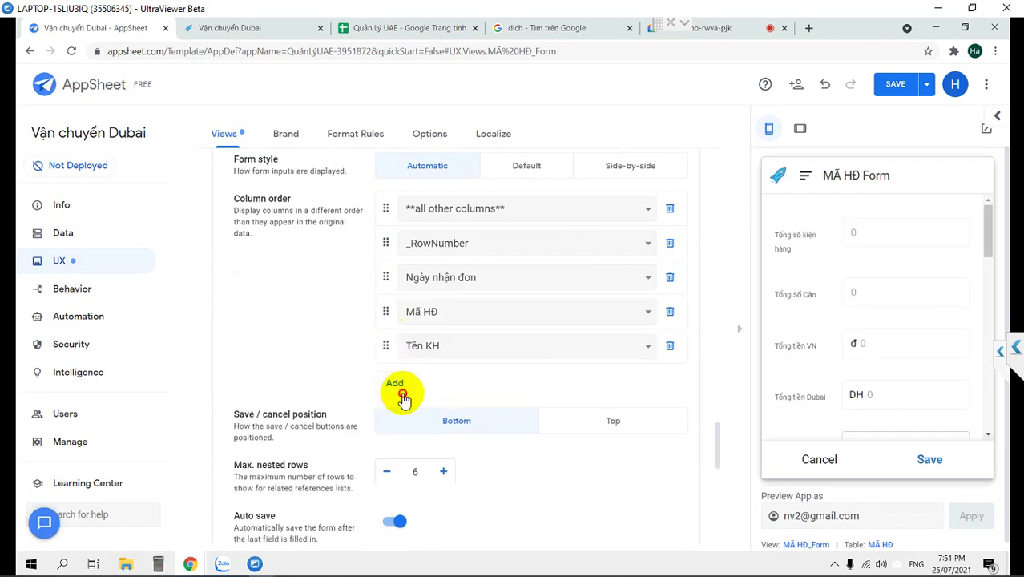
{"action": "left_click", "coordinate": [403, 397]}
{"action": "left_click", "coordinate": [401, 420]}
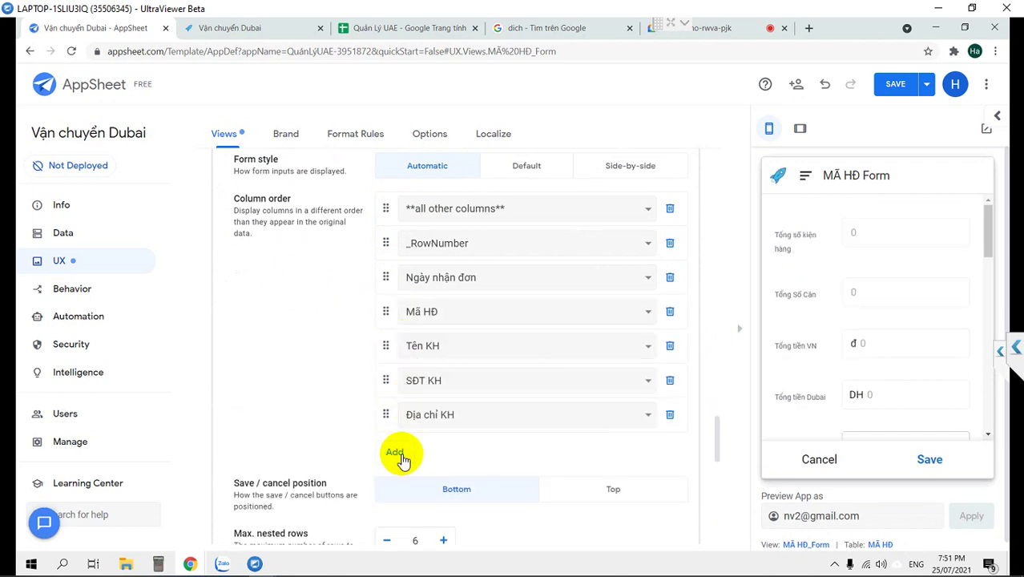
{"action": "left_click", "coordinate": [401, 452]}
Add Tổng Số Cân through Thời gian chuyển, making the last entry Related Chi tiết HĐs.
{"action": "scroll", "coordinate": [388, 401], "scroll_direction": "down", "scroll_amount": 2}
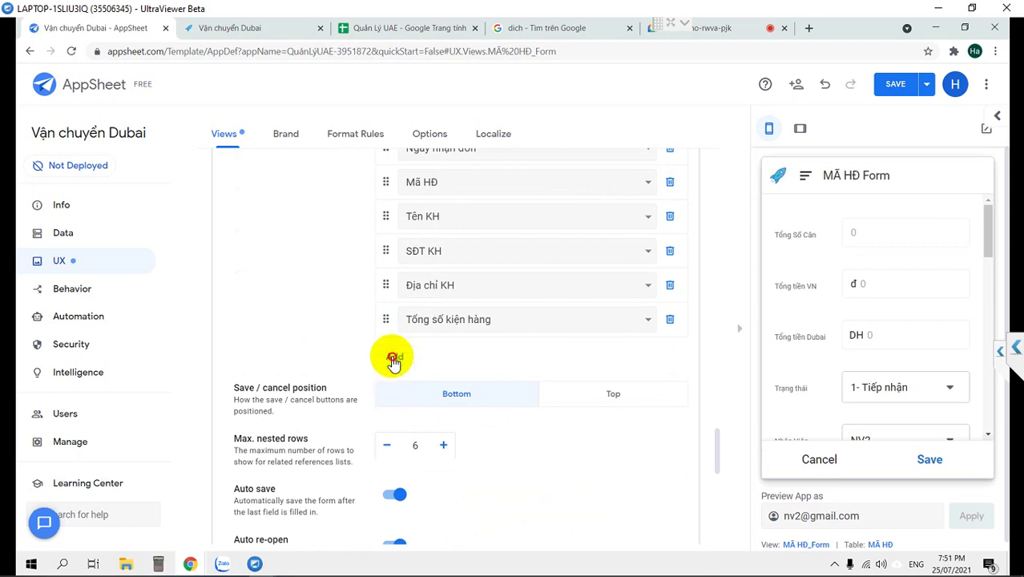
{"action": "left_click", "coordinate": [392, 358]}
{"action": "left_click", "coordinate": [394, 392]}
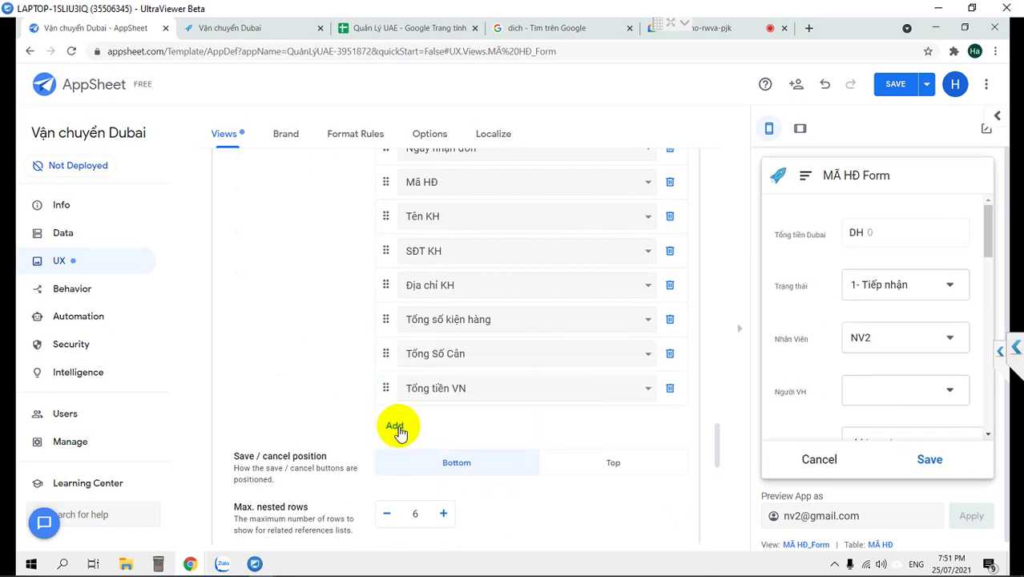
{"action": "left_click", "coordinate": [397, 427]}
{"action": "left_click", "coordinate": [398, 462]}
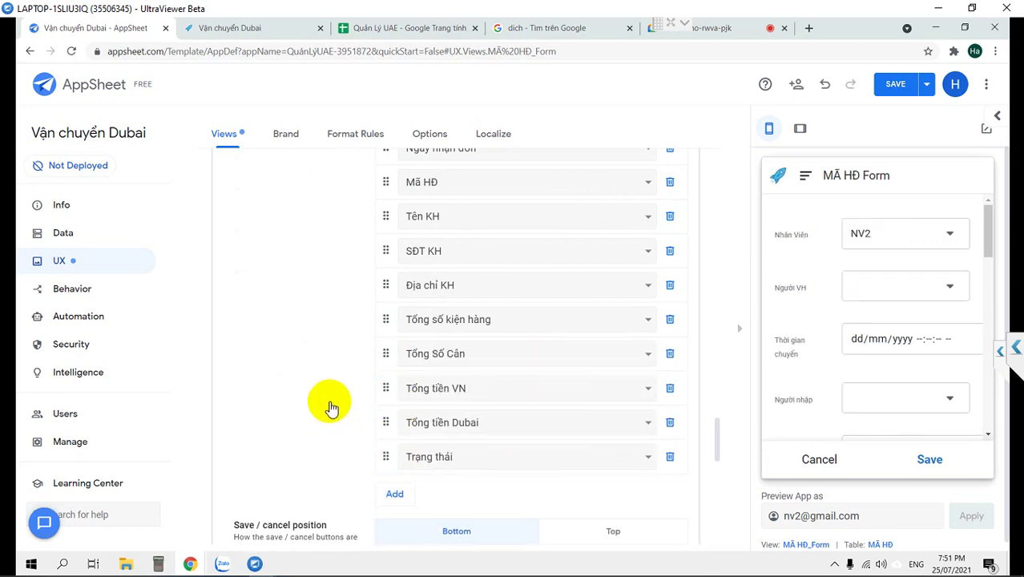
{"action": "scroll", "coordinate": [331, 394], "scroll_direction": "up", "scroll_amount": 2}
{"action": "scroll", "coordinate": [331, 394], "scroll_direction": "down", "scroll_amount": 3}
{"action": "left_click", "coordinate": [398, 430]}
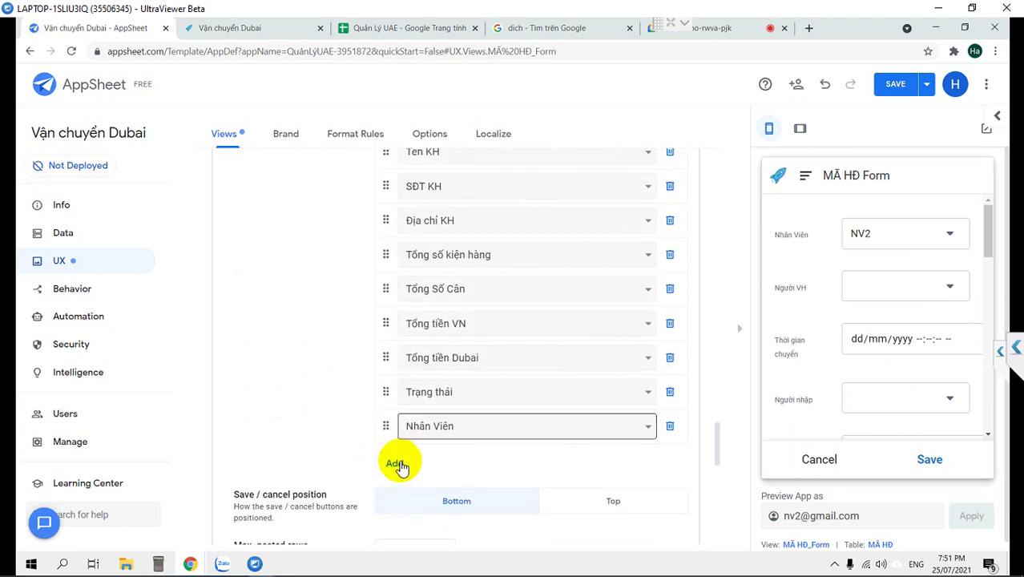
{"action": "left_click", "coordinate": [399, 465]}
{"action": "left_click", "coordinate": [394, 495]}
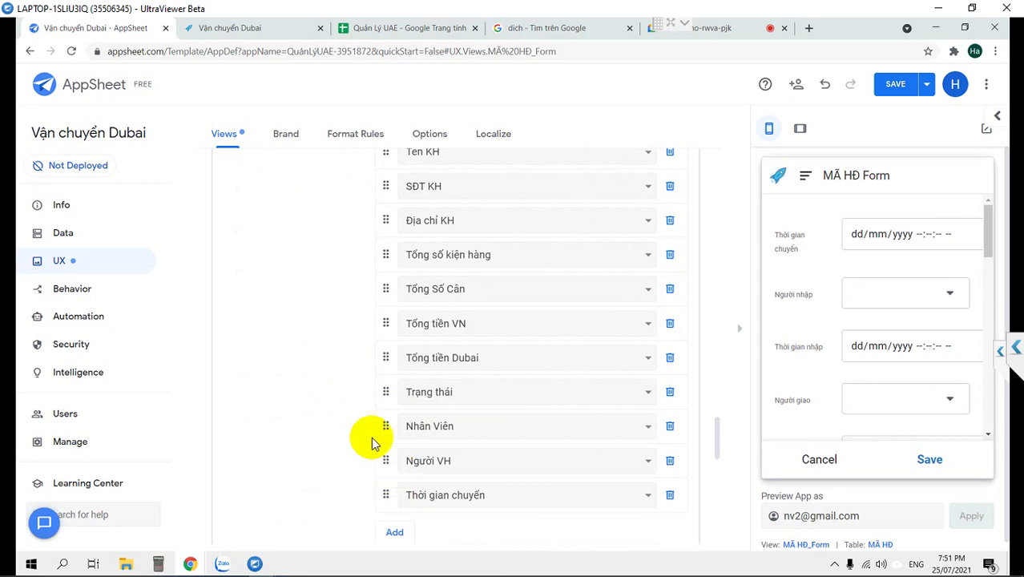
{"action": "scroll", "coordinate": [373, 439], "scroll_direction": "down", "scroll_amount": 2}
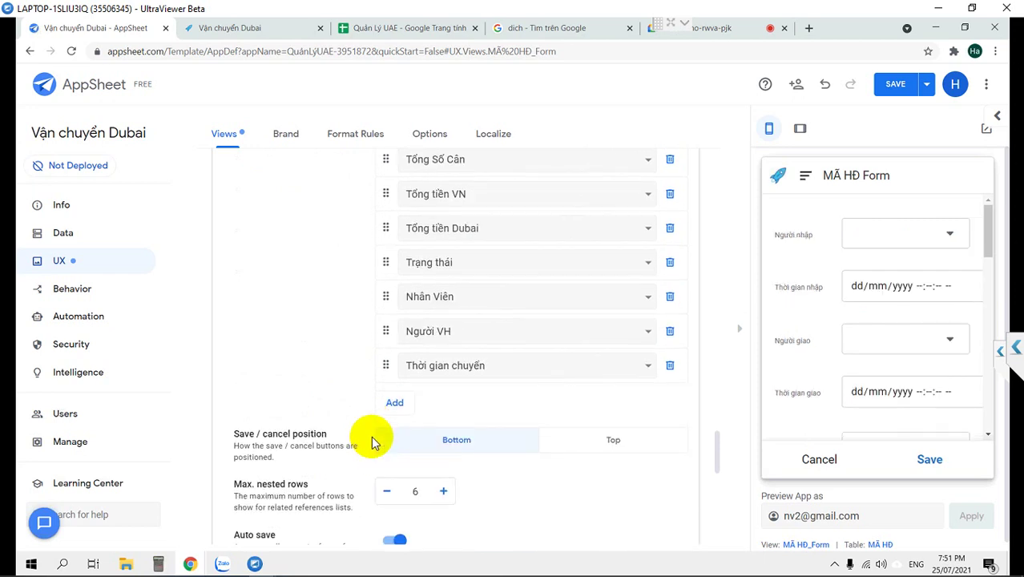
{"action": "left_click", "coordinate": [489, 366]}
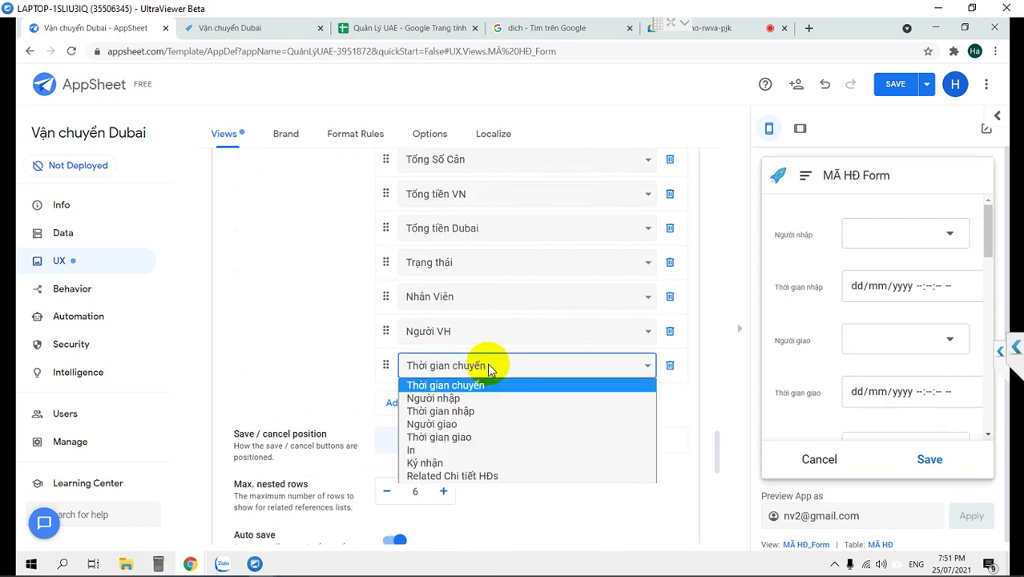
{"action": "left_click", "coordinate": [486, 475]}
Remove Nhân Viên, Trạng thái, all other columns and _RowNumber from the order, then save.
{"action": "left_click", "coordinate": [670, 297]}
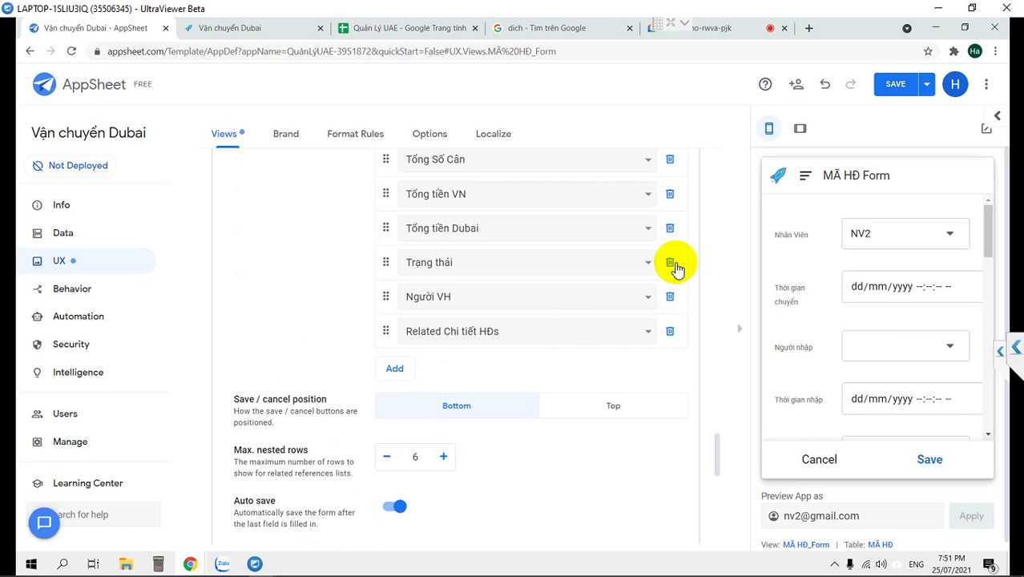
{"action": "left_click", "coordinate": [671, 262]}
{"action": "scroll", "coordinate": [676, 268], "scroll_direction": "up", "scroll_amount": 3}
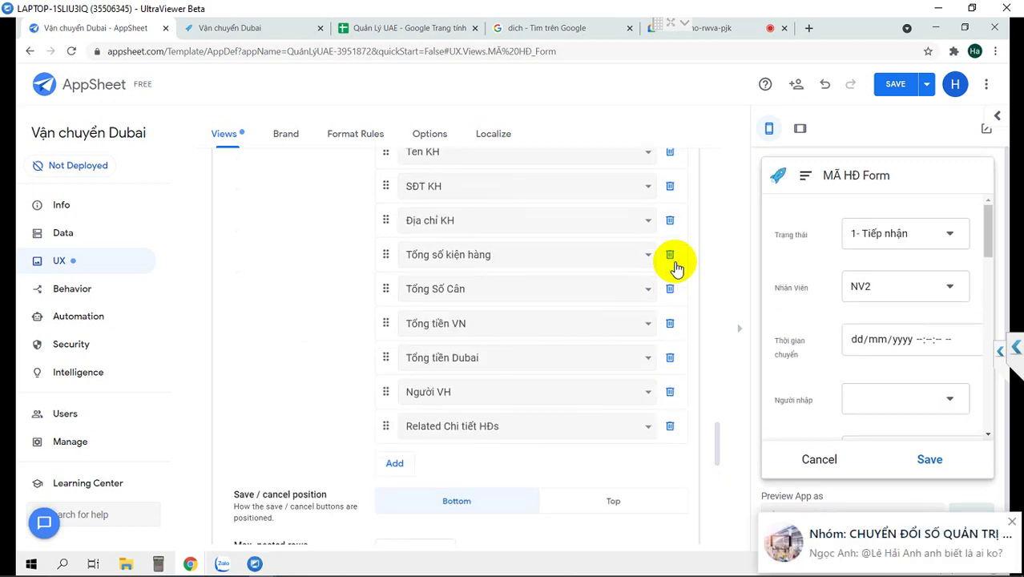
{"action": "scroll", "coordinate": [641, 240], "scroll_direction": "up", "scroll_amount": 3}
{"action": "scroll", "coordinate": [687, 240], "scroll_direction": "up", "scroll_amount": 1}
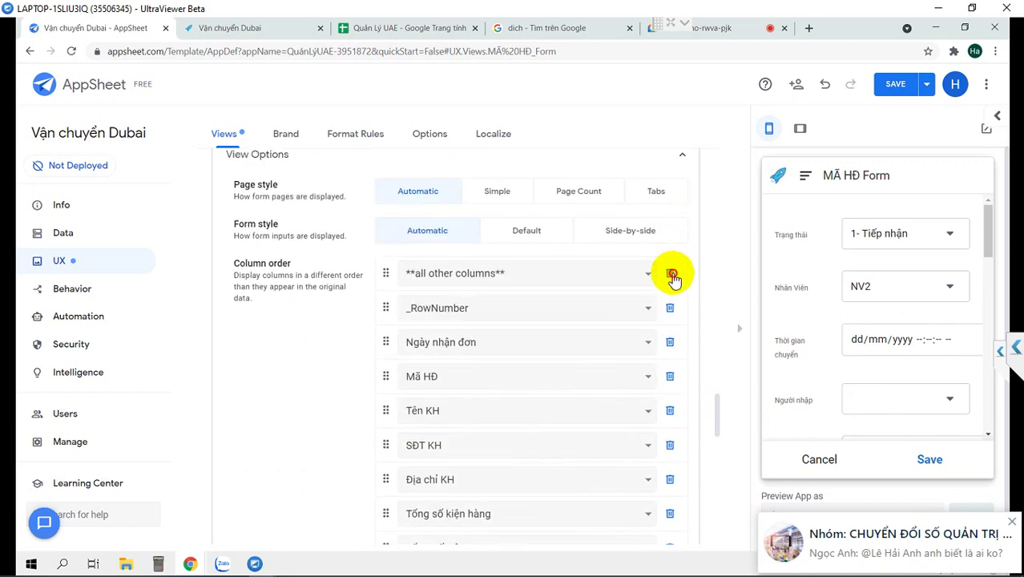
{"action": "left_click", "coordinate": [671, 275]}
{"action": "left_click", "coordinate": [671, 274]}
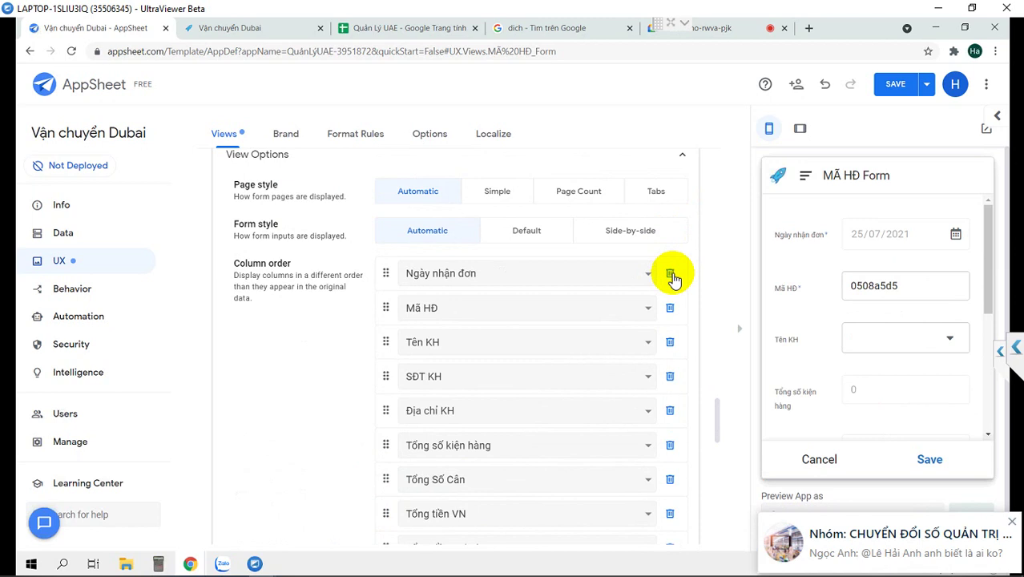
{"action": "scroll", "coordinate": [925, 308], "scroll_direction": "down", "scroll_amount": 3}
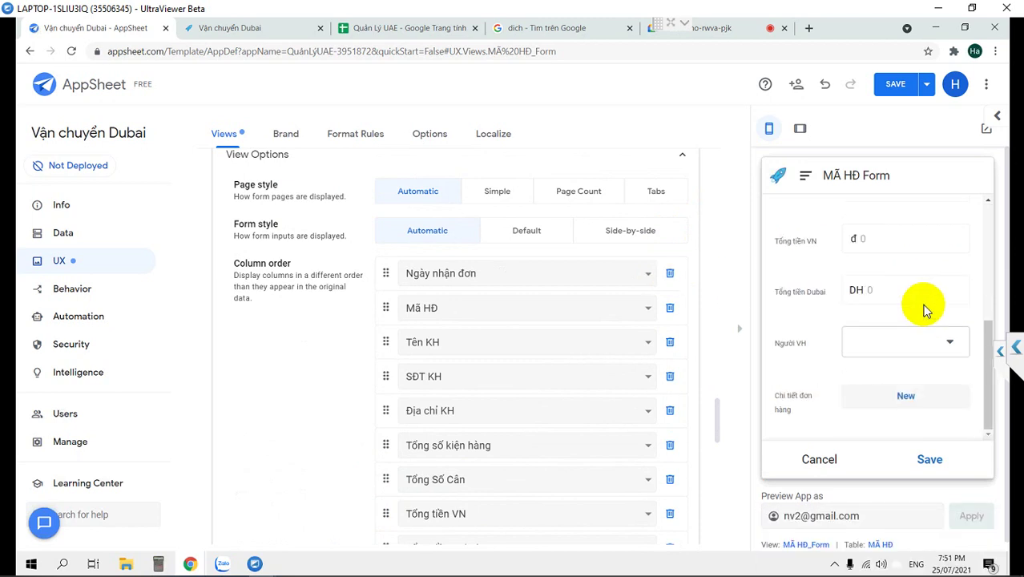
{"action": "left_click", "coordinate": [897, 85]}
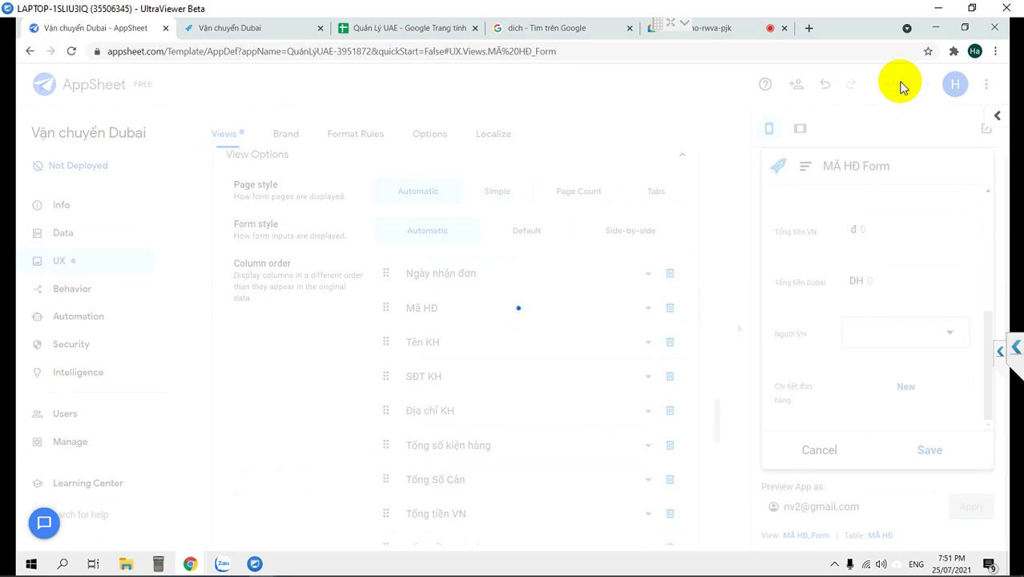
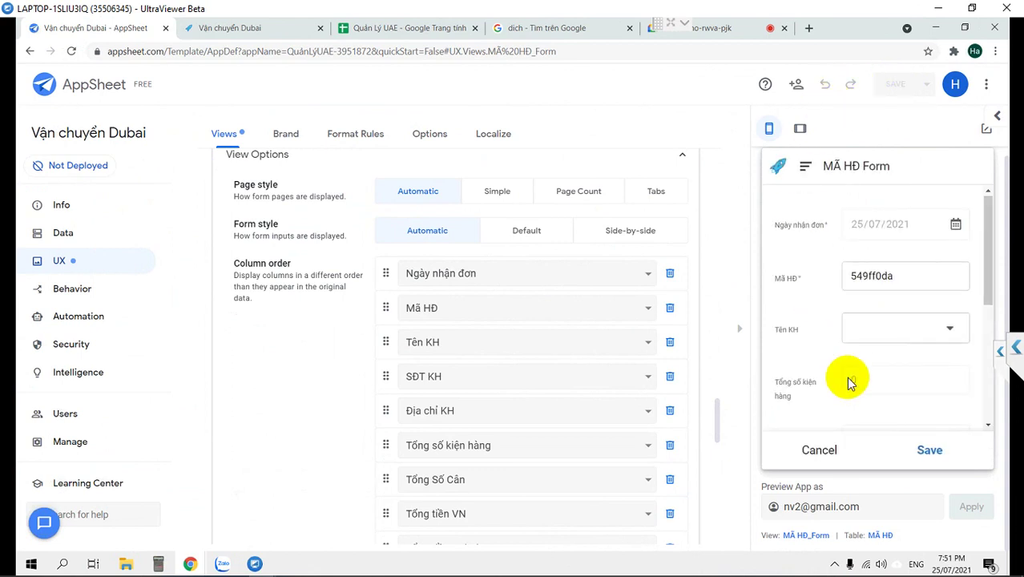
Test the preview form by picking a customer and checking the Người VH choices.
{"action": "scroll", "coordinate": [887, 364], "scroll_direction": "down", "scroll_amount": 5}
{"action": "scroll", "coordinate": [885, 344], "scroll_direction": "up", "scroll_amount": 5}
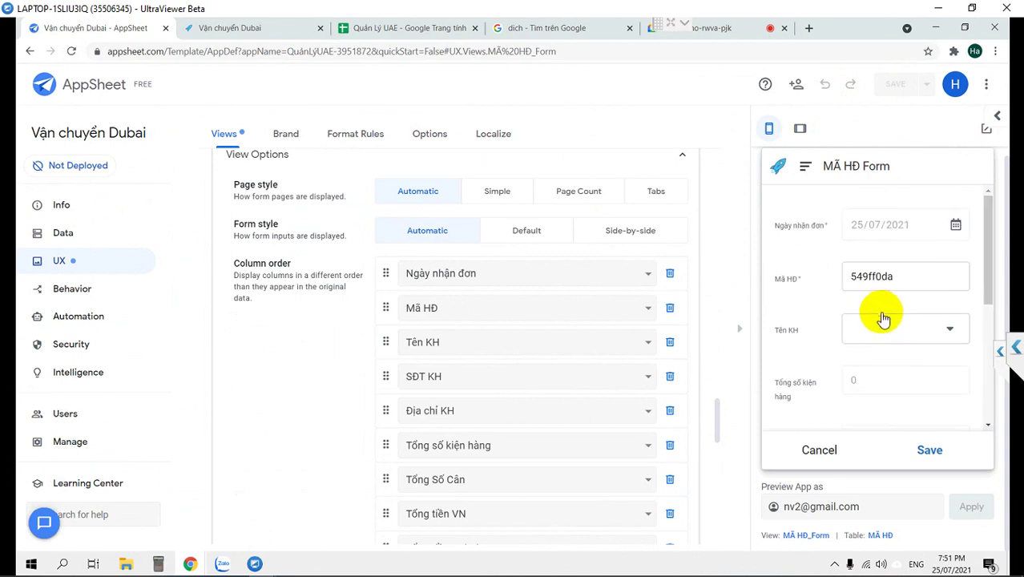
{"action": "left_click", "coordinate": [879, 327]}
{"action": "left_click", "coordinate": [803, 244]}
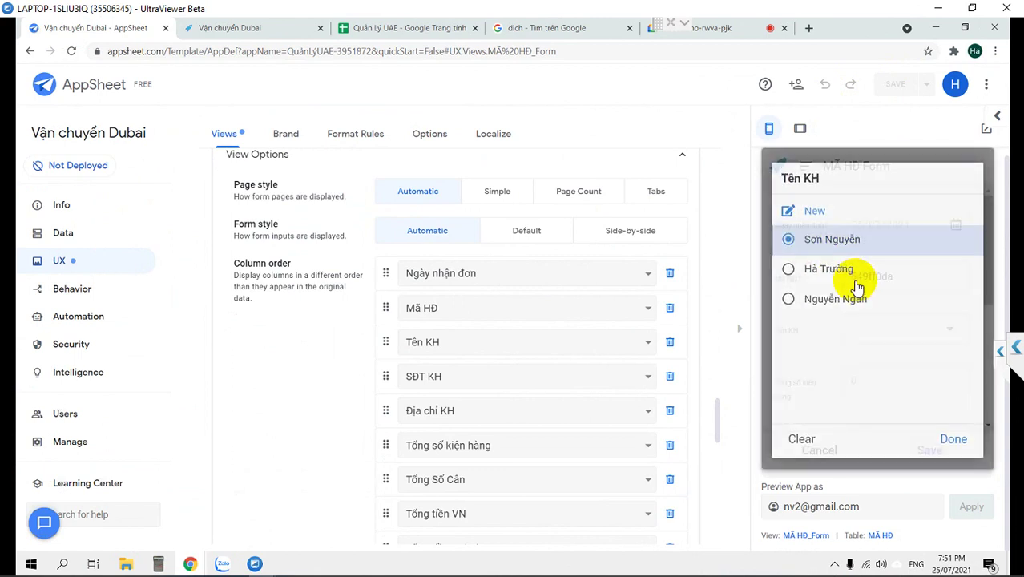
{"action": "scroll", "coordinate": [871, 355], "scroll_direction": "down", "scroll_amount": 5}
{"action": "scroll", "coordinate": [869, 352], "scroll_direction": "down", "scroll_amount": 2}
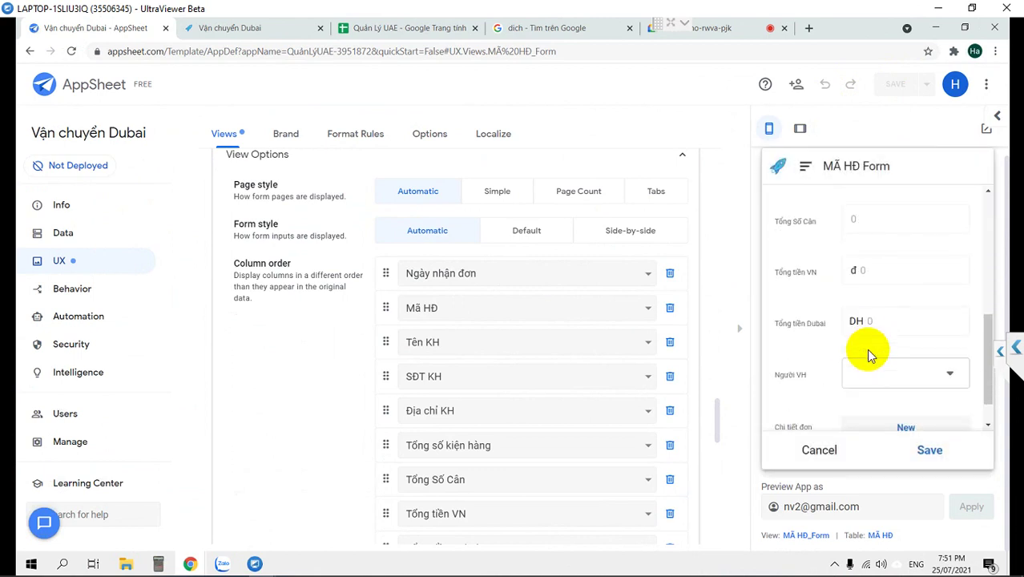
{"action": "left_click", "coordinate": [898, 376]}
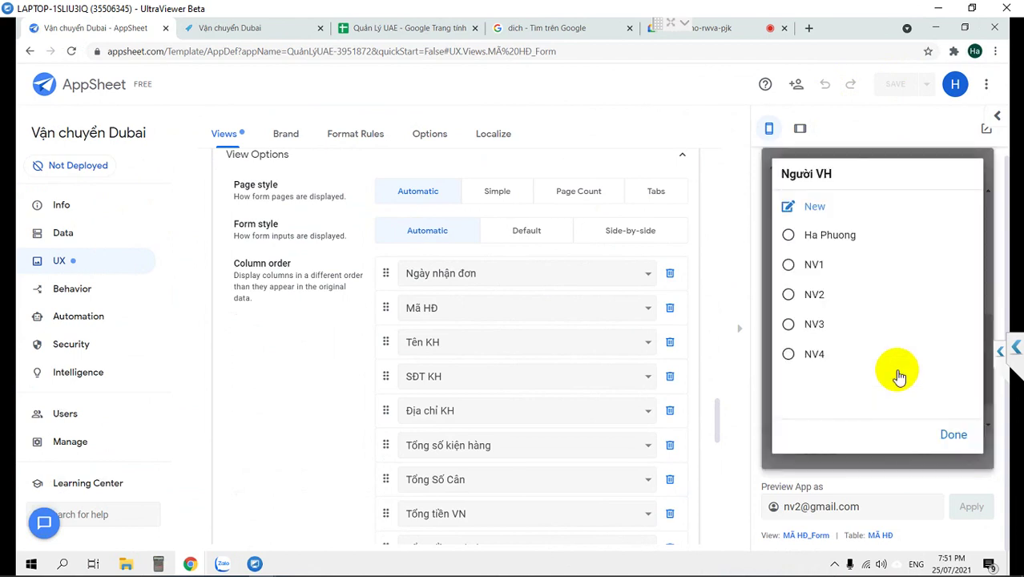
{"action": "left_click", "coordinate": [798, 463]}
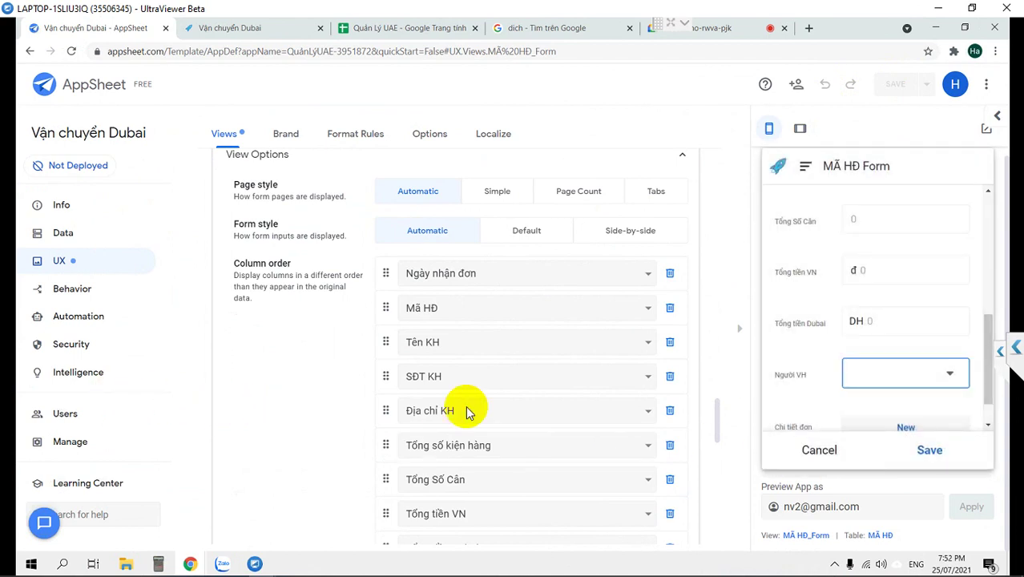
Remove Người VH from the MÃ HĐ Form column order and save the app.
{"action": "scroll", "coordinate": [806, 410], "scroll_direction": "down", "scroll_amount": 1}
{"action": "scroll", "coordinate": [685, 410], "scroll_direction": "down", "scroll_amount": 3}
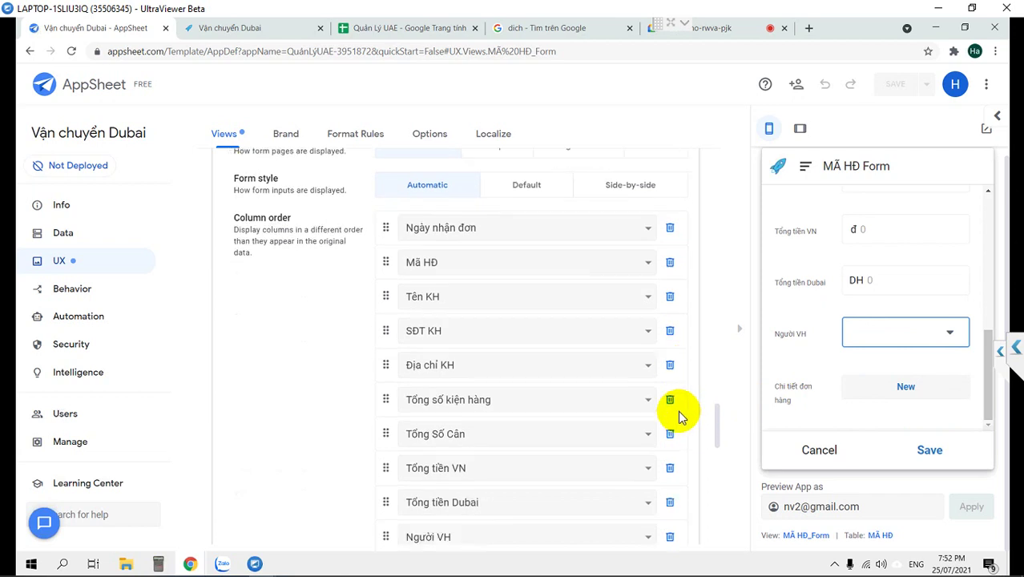
{"action": "left_click", "coordinate": [668, 389]}
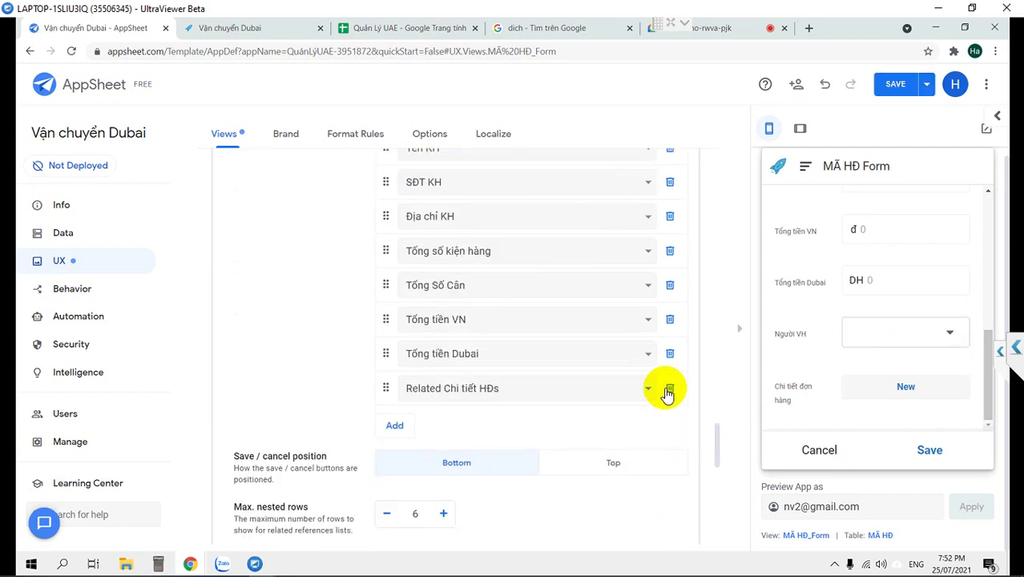
{"action": "left_click", "coordinate": [896, 85]}
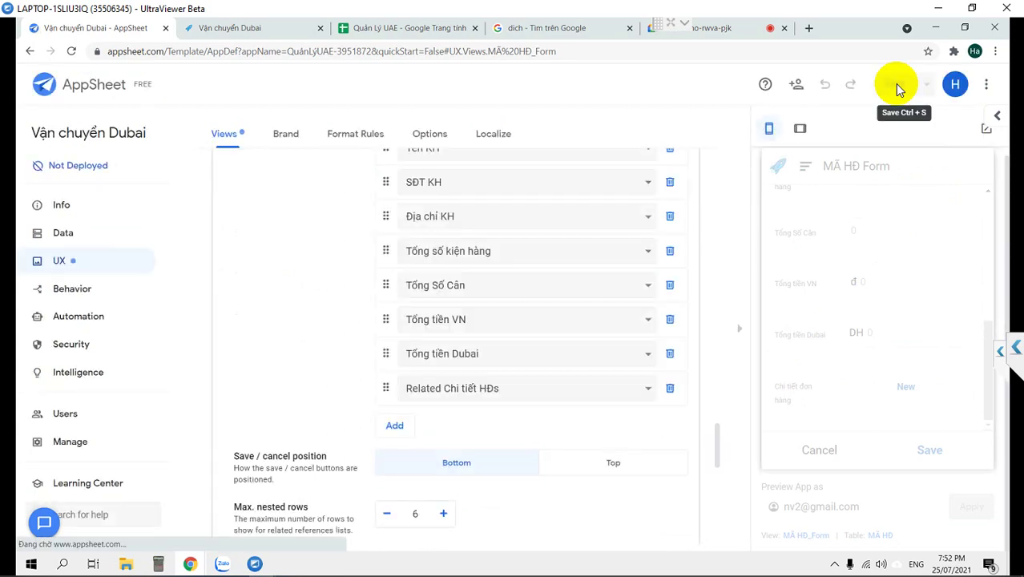
Move Related Chi tiết HDs just below Địa chỉ KH in the column order and save.
{"action": "left_click_drag", "start_coordinate": [384, 390], "coordinate": [395, 245]}
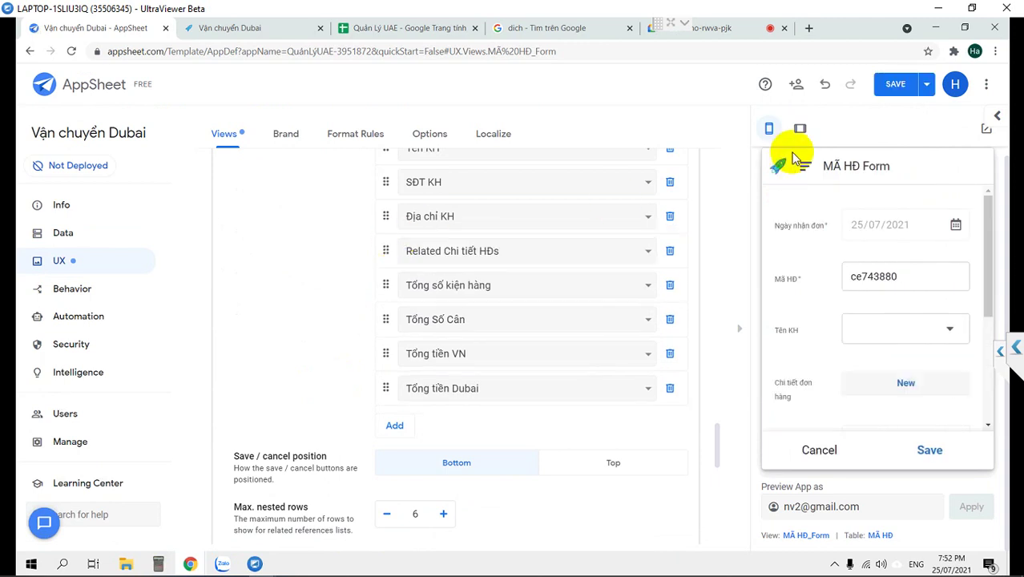
{"action": "left_click", "coordinate": [890, 85]}
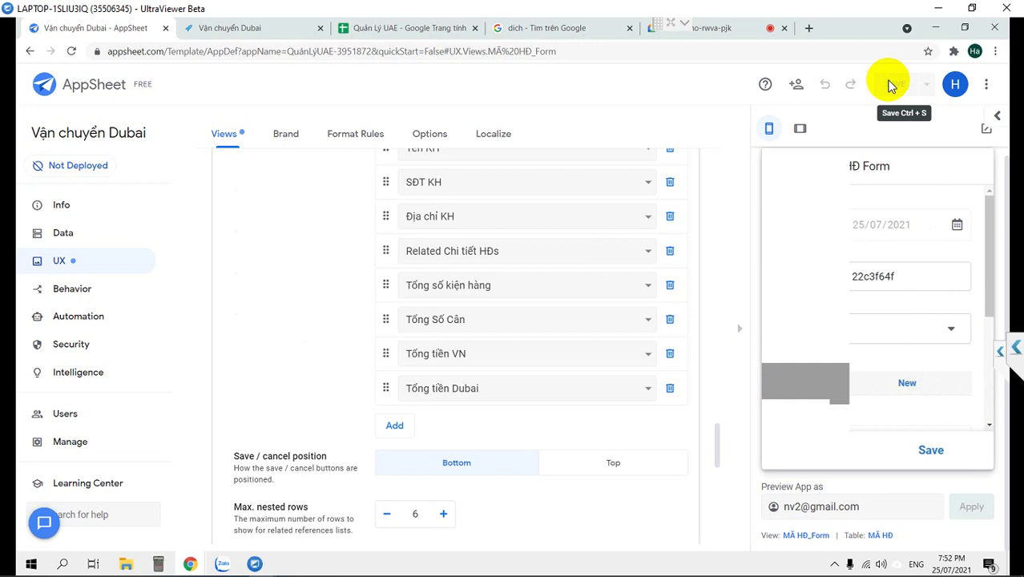
{"action": "scroll", "coordinate": [876, 285], "scroll_direction": "down", "scroll_amount": 3}
{"action": "scroll", "coordinate": [875, 290], "scroll_direction": "down", "scroll_amount": 1}
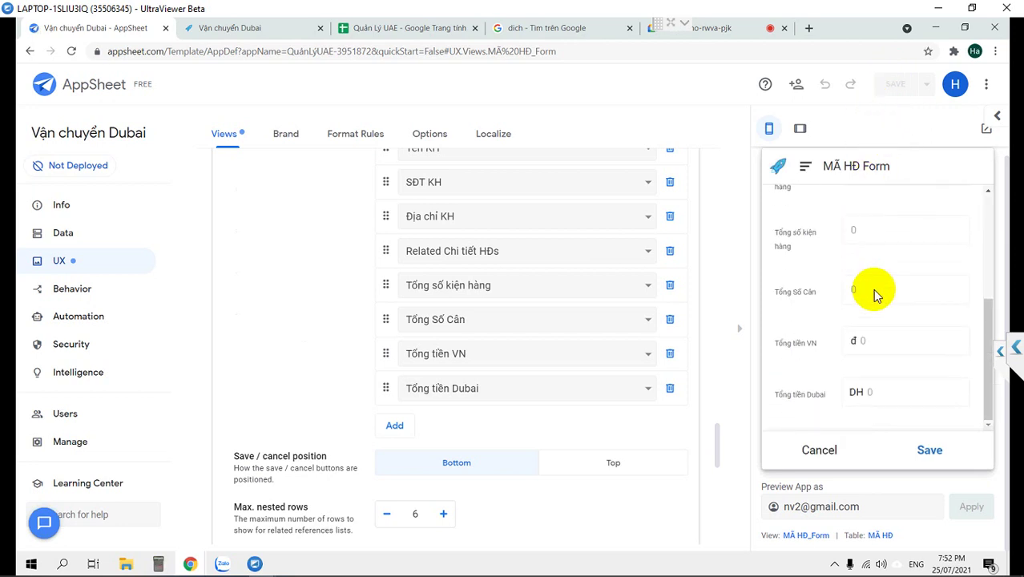
{"action": "scroll", "coordinate": [875, 295], "scroll_direction": "up", "scroll_amount": 5}
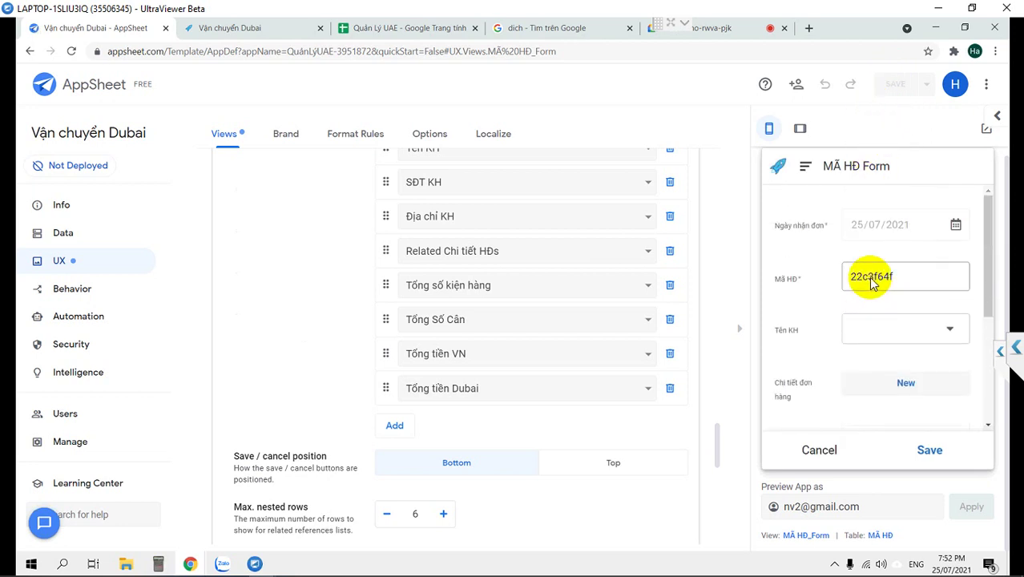
In the preview, choose the customer in Tên KH and start a new order-detail line.
{"action": "left_click", "coordinate": [904, 329]}
{"action": "left_click", "coordinate": [792, 232]}
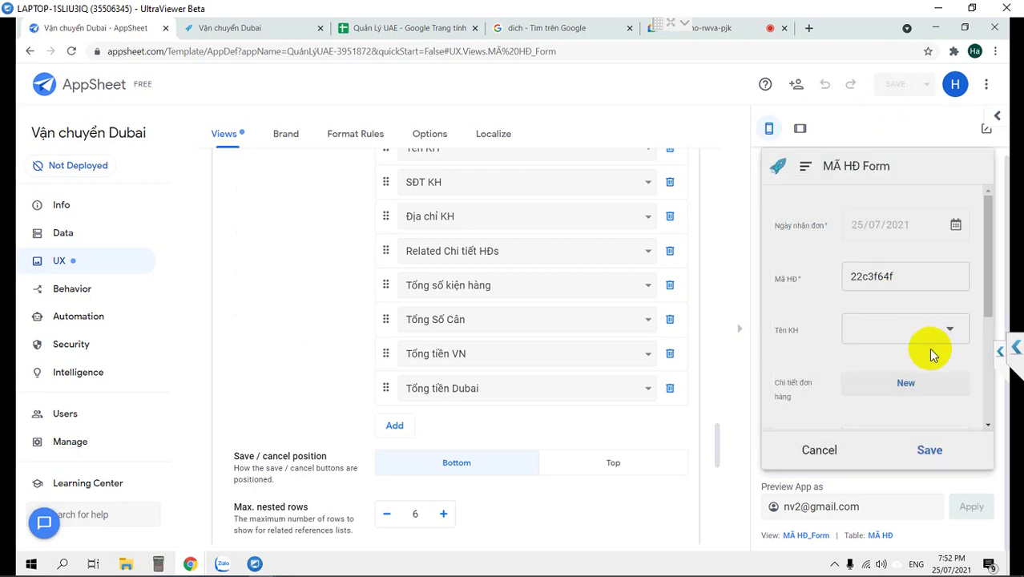
{"action": "scroll", "coordinate": [879, 394], "scroll_direction": "down", "scroll_amount": 5}
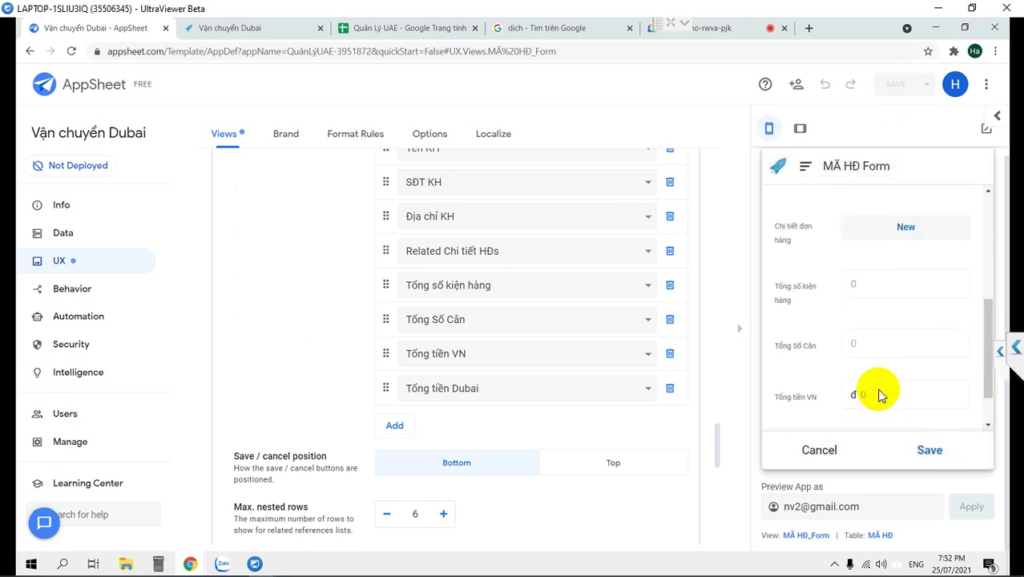
{"action": "left_click", "coordinate": [903, 228]}
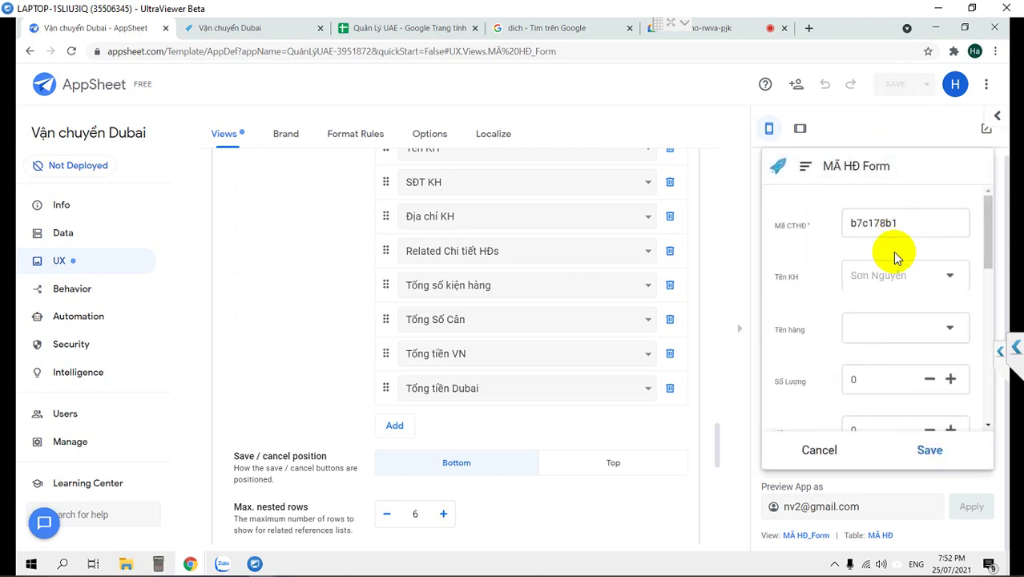
Choose Hàng nhu yếu phẩm as the goods type for the new detail line.
{"action": "scroll", "coordinate": [898, 300], "scroll_direction": "down", "scroll_amount": 5}
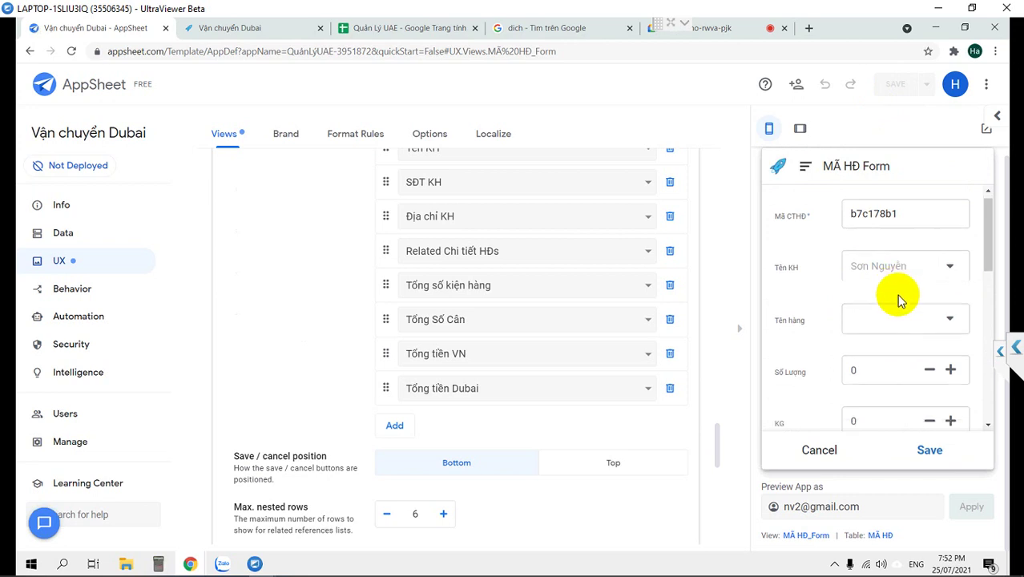
{"action": "scroll", "coordinate": [899, 300], "scroll_direction": "down", "scroll_amount": 3}
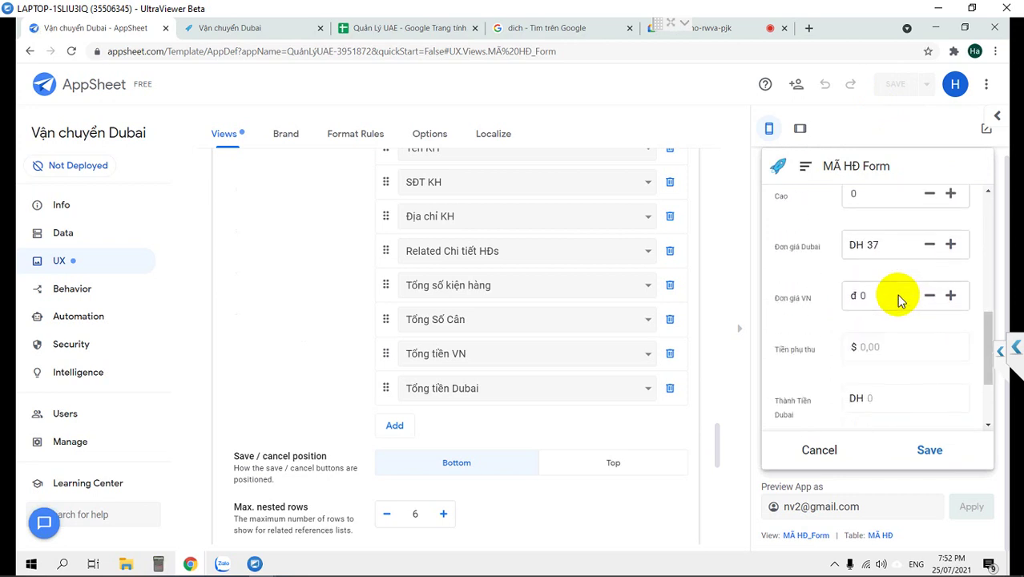
{"action": "scroll", "coordinate": [898, 301], "scroll_direction": "up", "scroll_amount": 10}
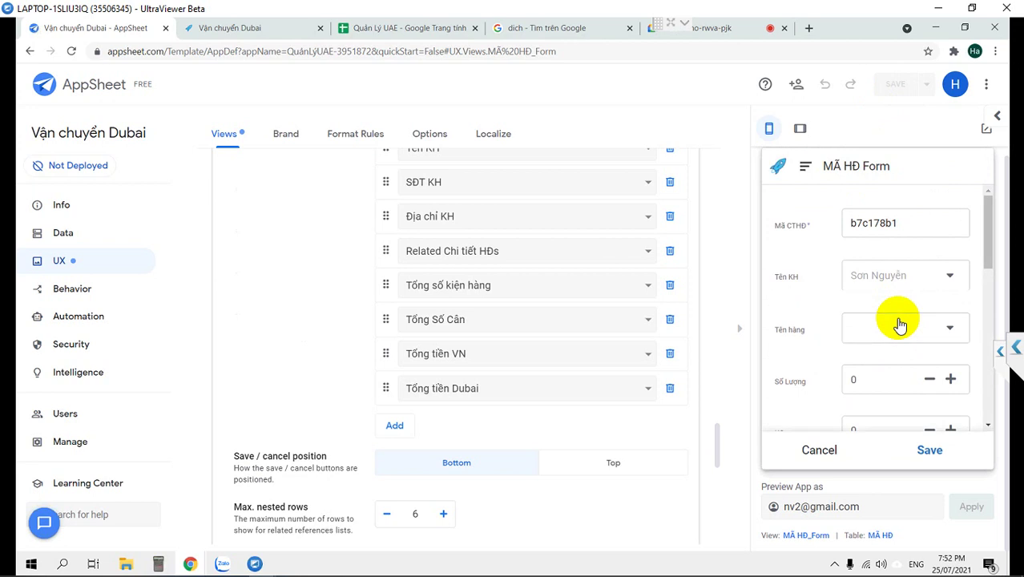
{"action": "left_click", "coordinate": [900, 324]}
{"action": "left_click", "coordinate": [807, 271]}
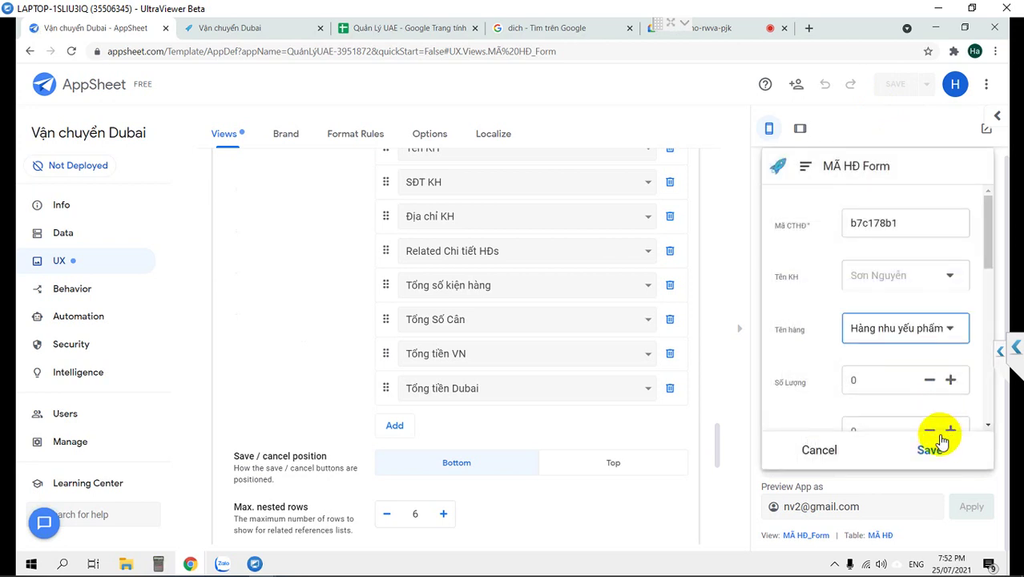
Set Số Lượng, KG, Rộng and Cao to 1, check Đơn giá Dubai 37, and save the line.
{"action": "scroll", "coordinate": [881, 376], "scroll_direction": "down", "scroll_amount": 1}
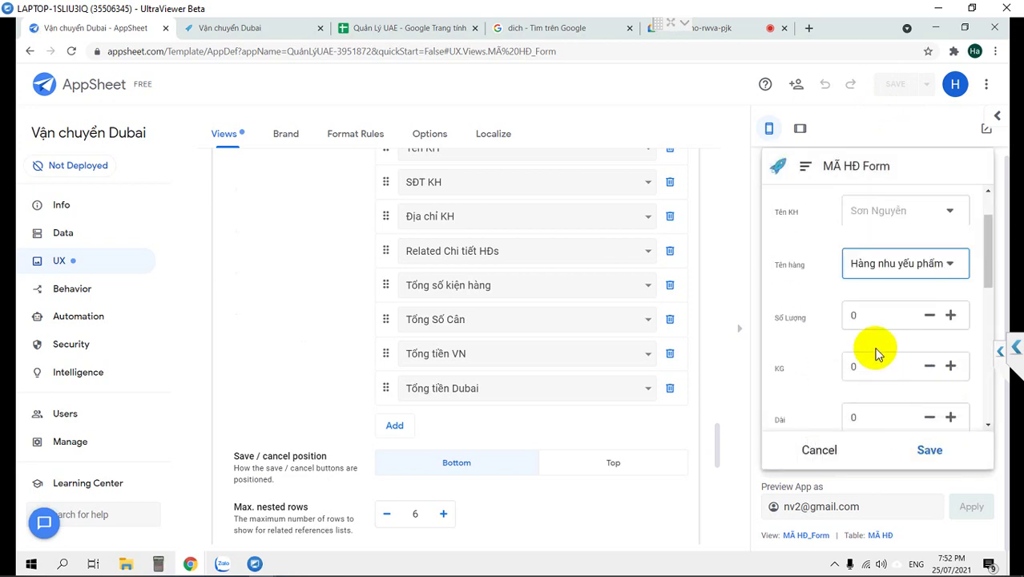
{"action": "left_click", "coordinate": [950, 318]}
{"action": "left_click", "coordinate": [950, 379]}
{"action": "scroll", "coordinate": [949, 376], "scroll_direction": "down", "scroll_amount": 2}
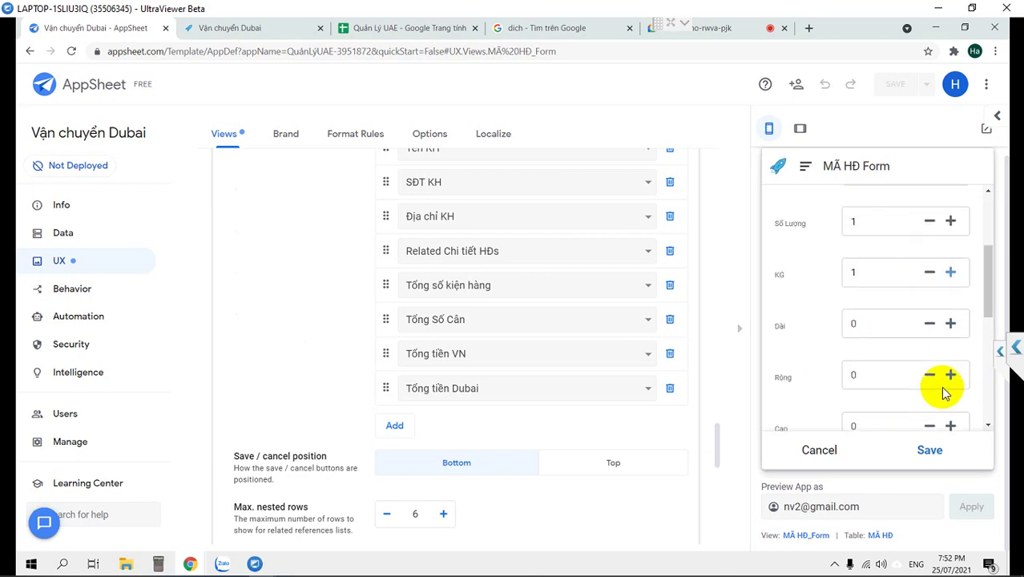
{"action": "left_click", "coordinate": [950, 353]}
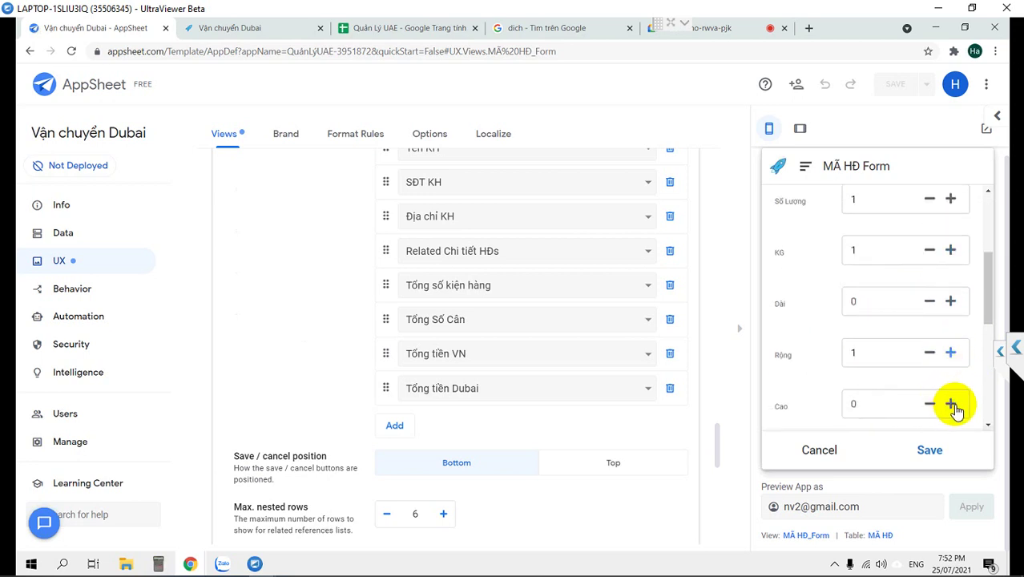
{"action": "left_click", "coordinate": [951, 403]}
{"action": "scroll", "coordinate": [925, 379], "scroll_direction": "down", "scroll_amount": 2}
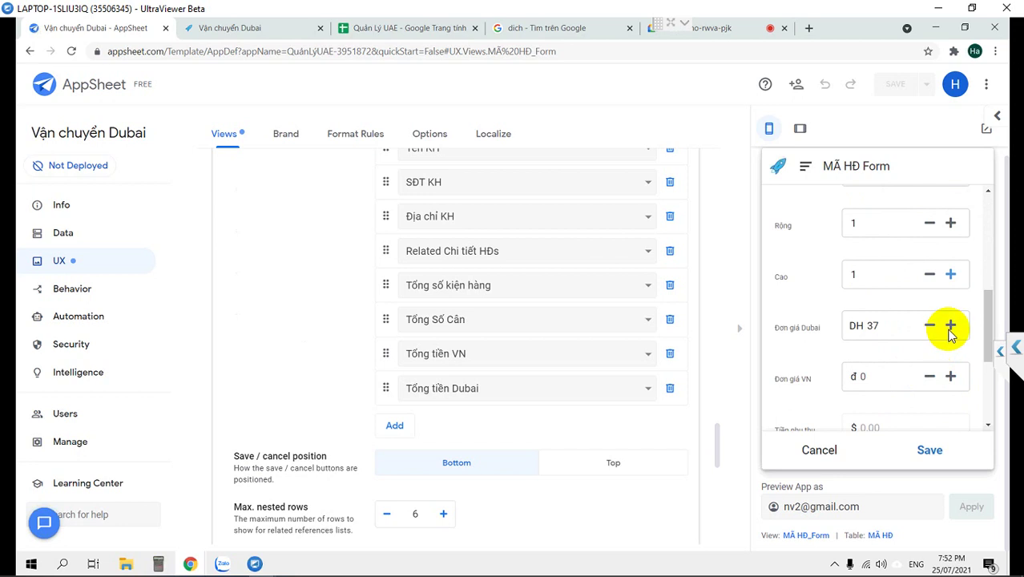
{"action": "scroll", "coordinate": [950, 340], "scroll_direction": "down", "scroll_amount": 2}
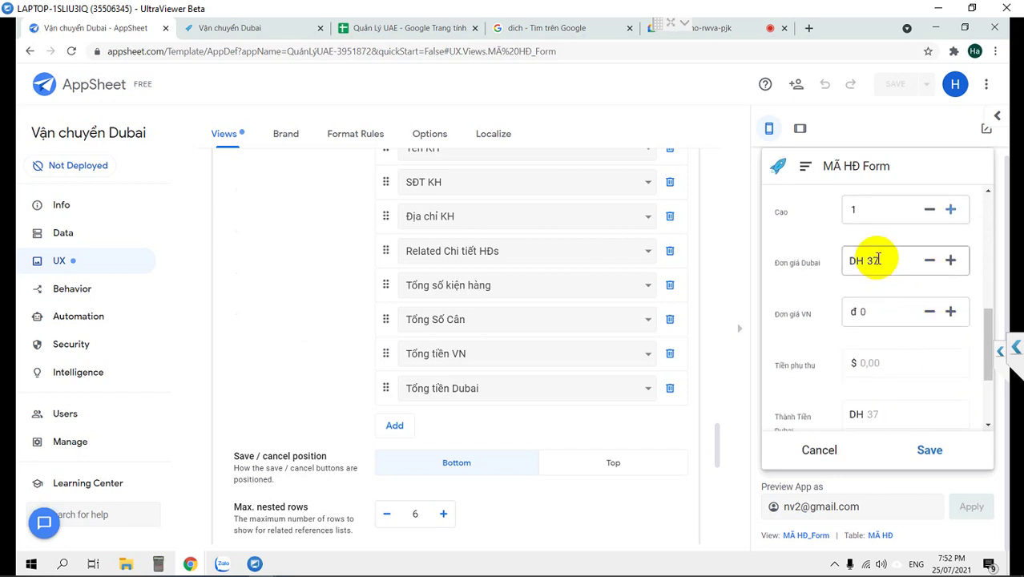
{"action": "left_click_drag", "start_coordinate": [878, 259], "coordinate": [823, 258]}
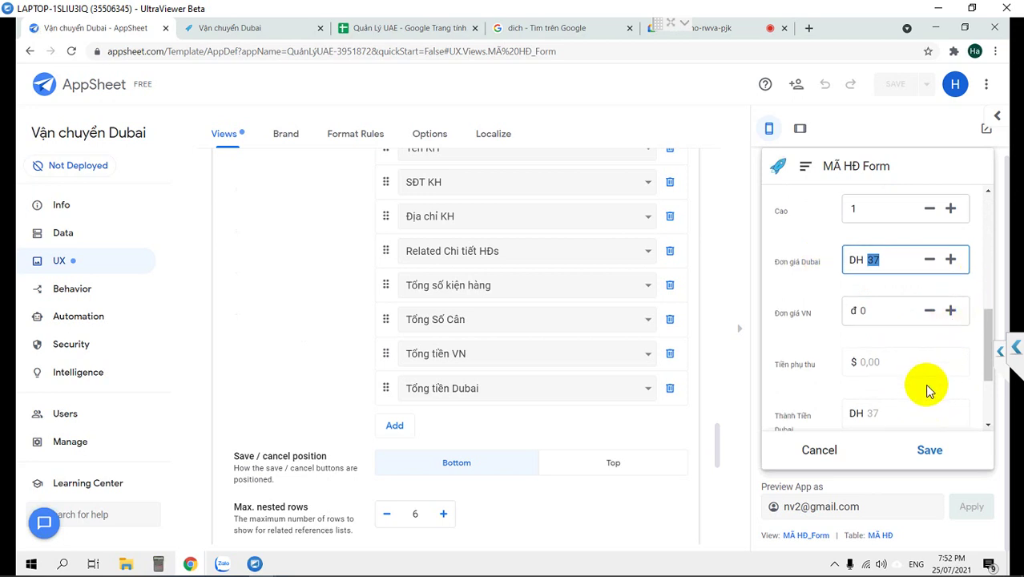
{"action": "scroll", "coordinate": [927, 391], "scroll_direction": "down", "scroll_amount": 3}
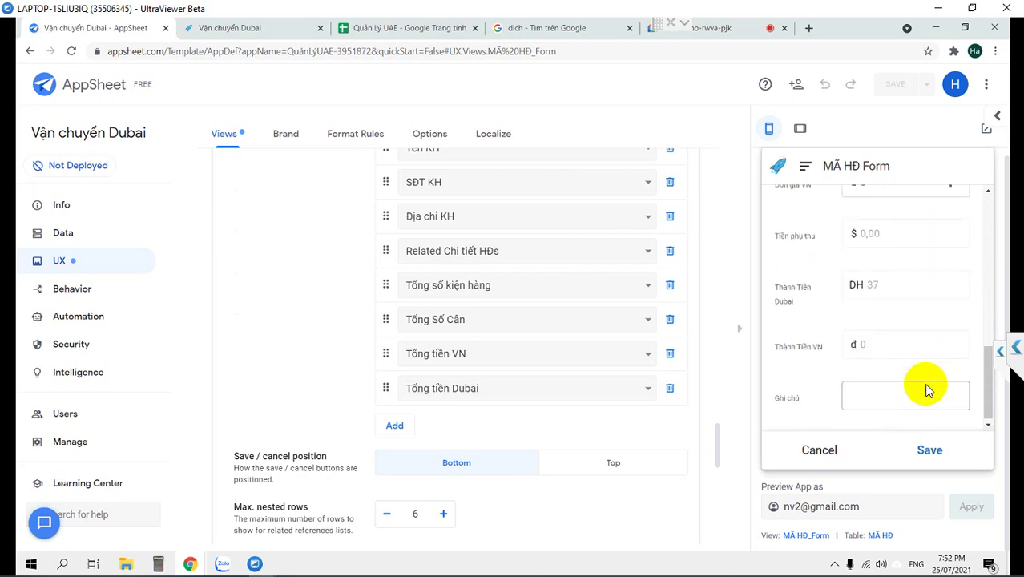
{"action": "left_click", "coordinate": [927, 450]}
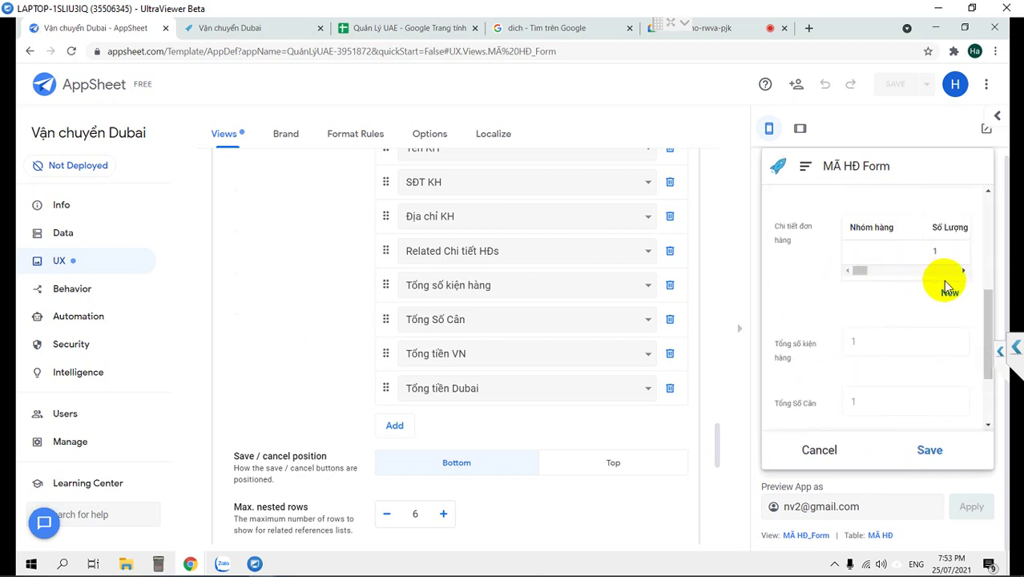
Start another detail line with Hàng hóa, KG 1, Dài 1 and Đơn giá VN 5.
{"action": "left_click", "coordinate": [949, 295]}
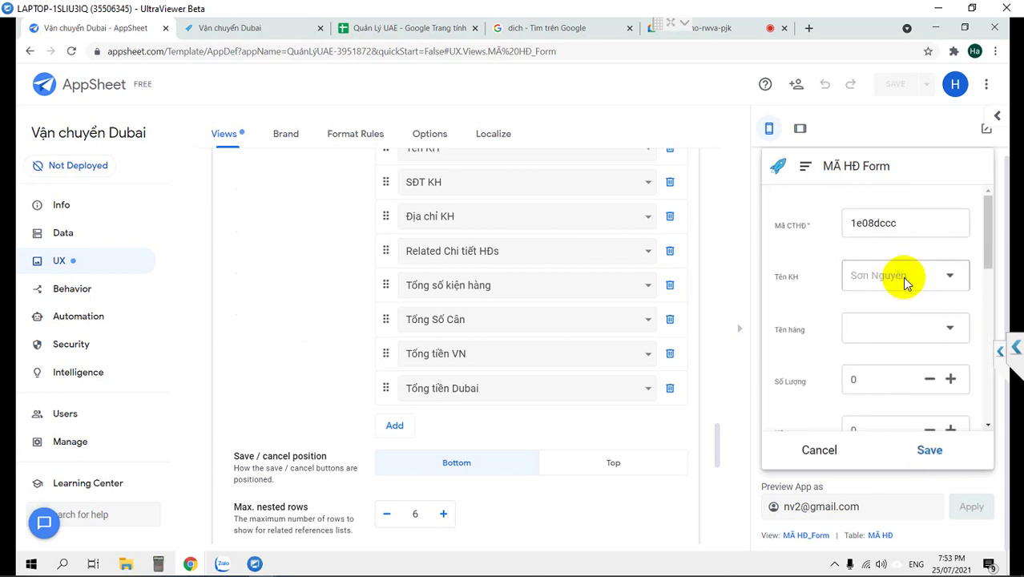
{"action": "left_click", "coordinate": [876, 326]}
{"action": "left_click", "coordinate": [803, 327]}
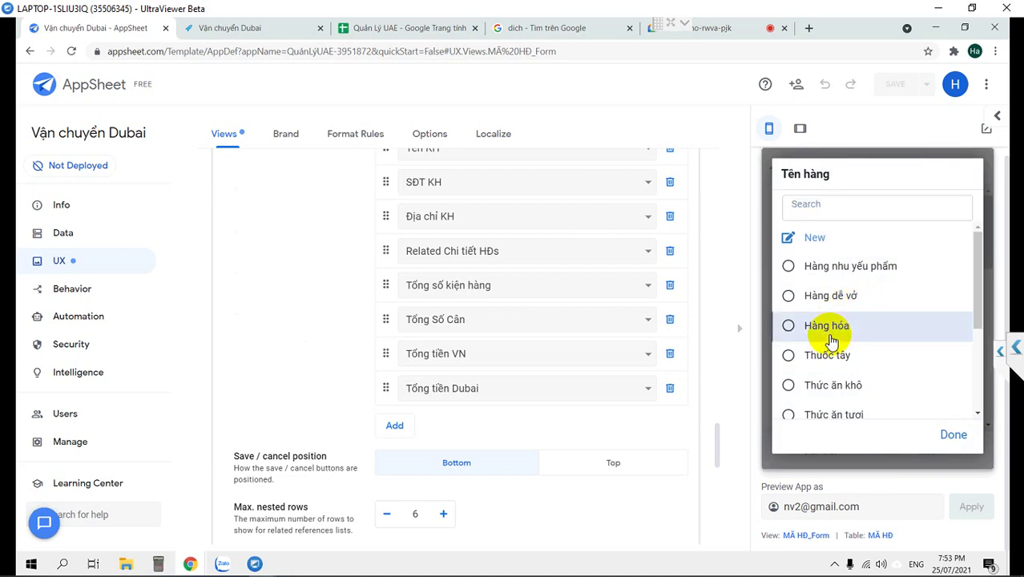
{"action": "scroll", "coordinate": [929, 385], "scroll_direction": "down", "scroll_amount": 1}
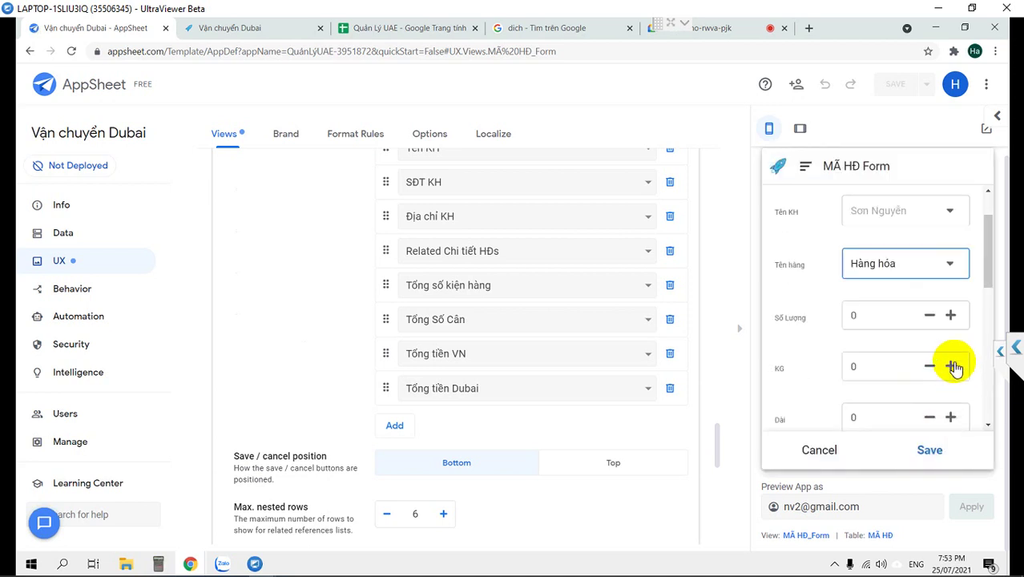
{"action": "left_click", "coordinate": [950, 365]}
{"action": "left_click", "coordinate": [950, 418]}
{"action": "scroll", "coordinate": [921, 370], "scroll_direction": "down", "scroll_amount": 3}
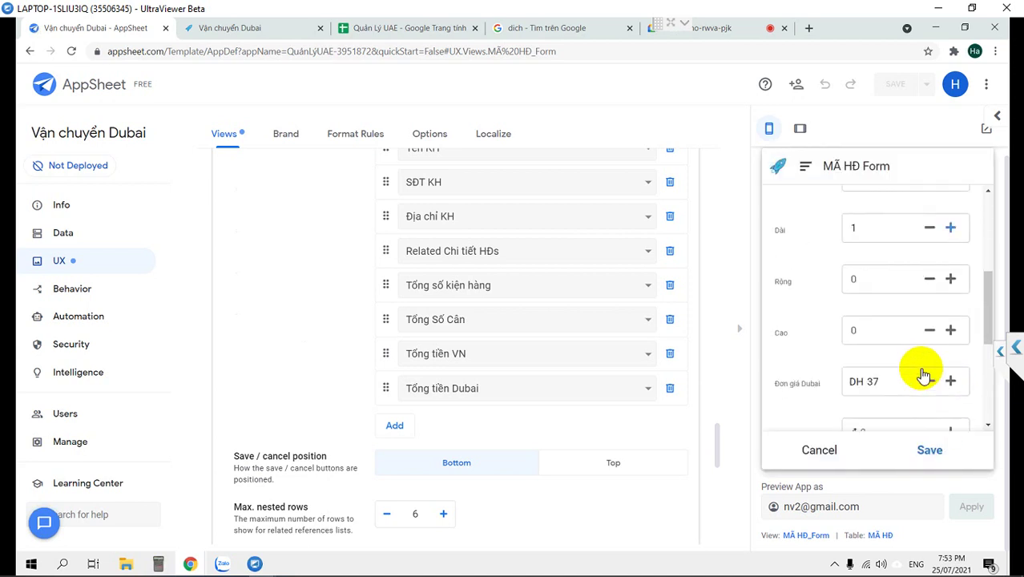
{"action": "scroll", "coordinate": [953, 393], "scroll_direction": "down", "scroll_amount": 1}
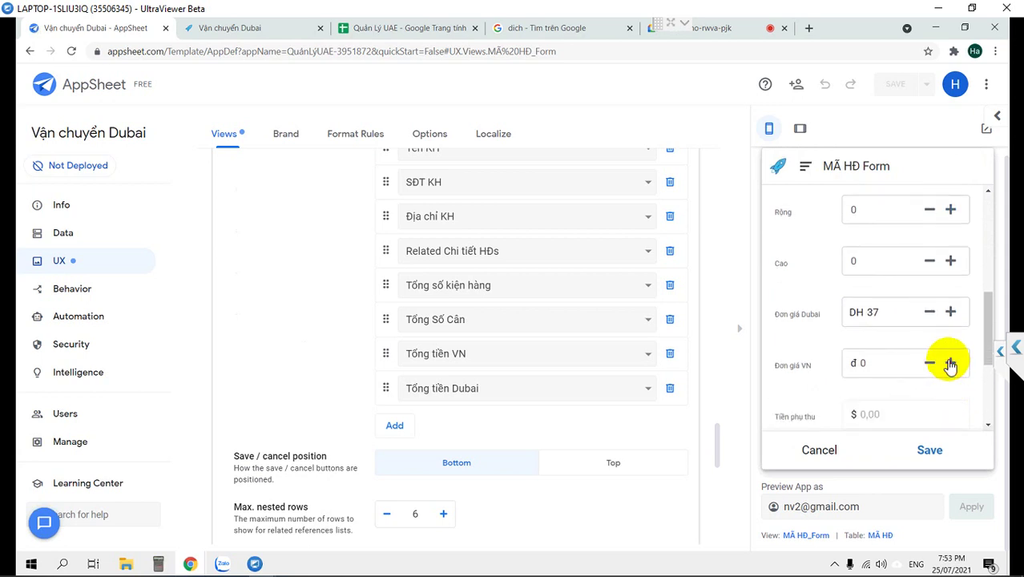
{"action": "left_click", "coordinate": [950, 366]}
{"action": "scroll", "coordinate": [943, 365], "scroll_direction": "down", "scroll_amount": 2}
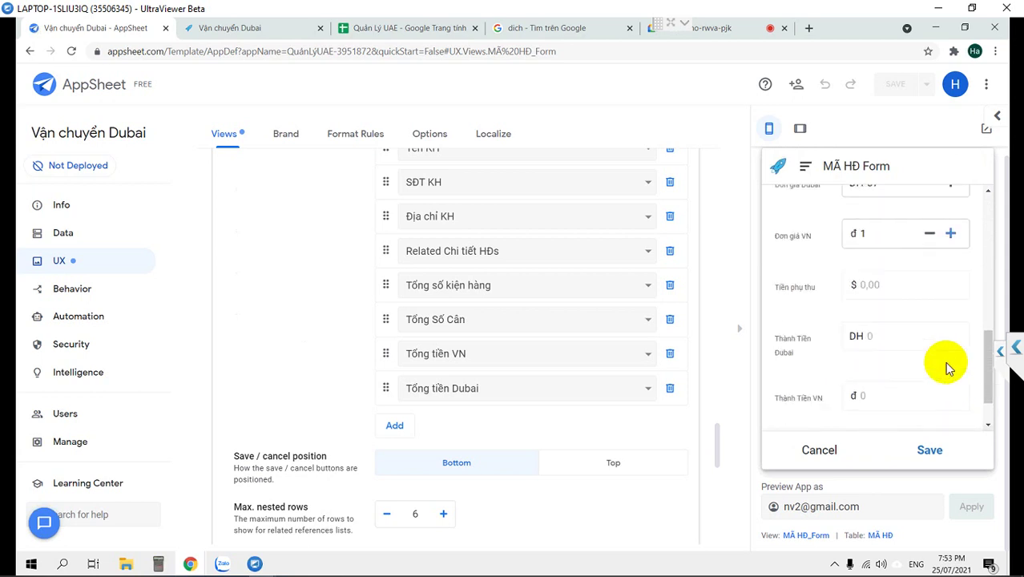
{"action": "left_click", "coordinate": [951, 233]}
Raise Rộng and Cao to 1 and save the line into the test order.
{"action": "scroll", "coordinate": [921, 276], "scroll_direction": "down", "scroll_amount": 3}
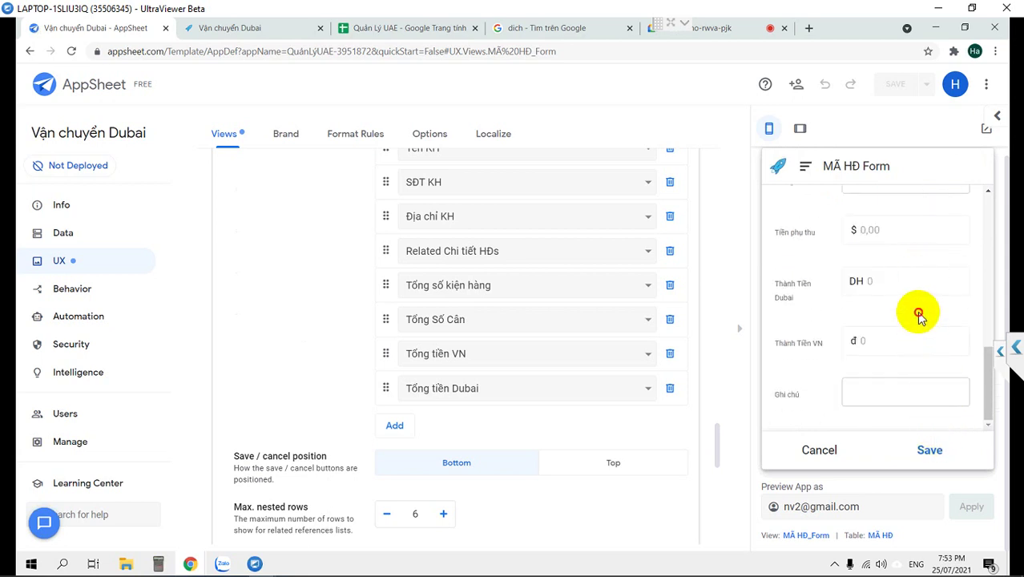
{"action": "scroll", "coordinate": [881, 294], "scroll_direction": "up", "scroll_amount": 2}
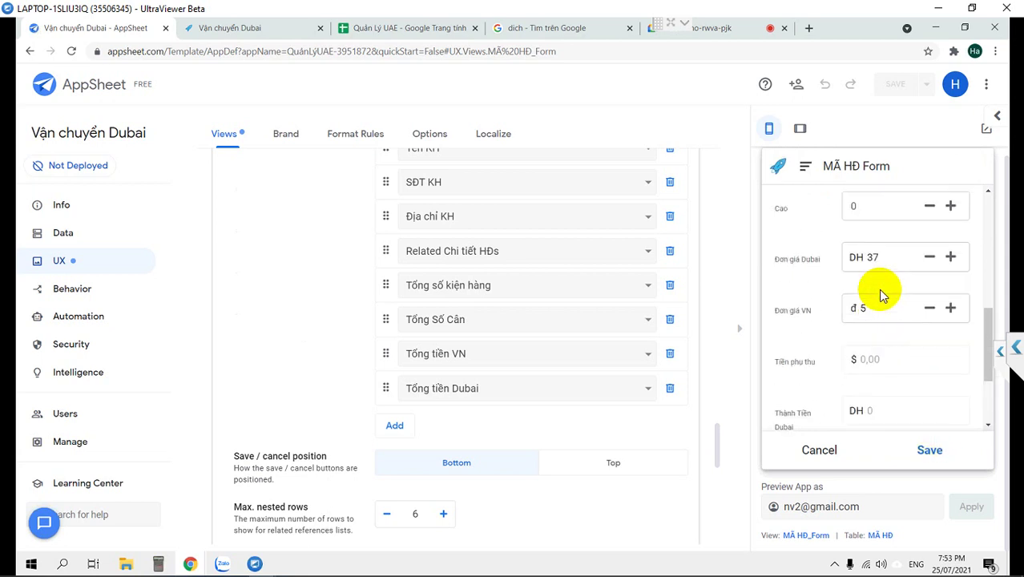
{"action": "scroll", "coordinate": [881, 295], "scroll_direction": "down", "scroll_amount": 1}
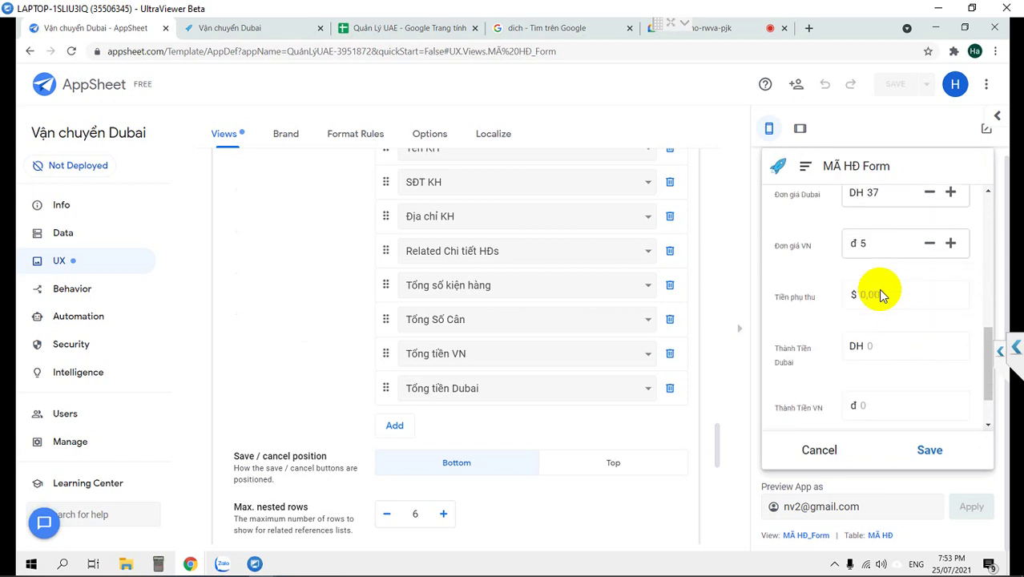
{"action": "scroll", "coordinate": [881, 295], "scroll_direction": "up", "scroll_amount": 2}
{"action": "scroll", "coordinate": [880, 295], "scroll_direction": "up", "scroll_amount": 1}
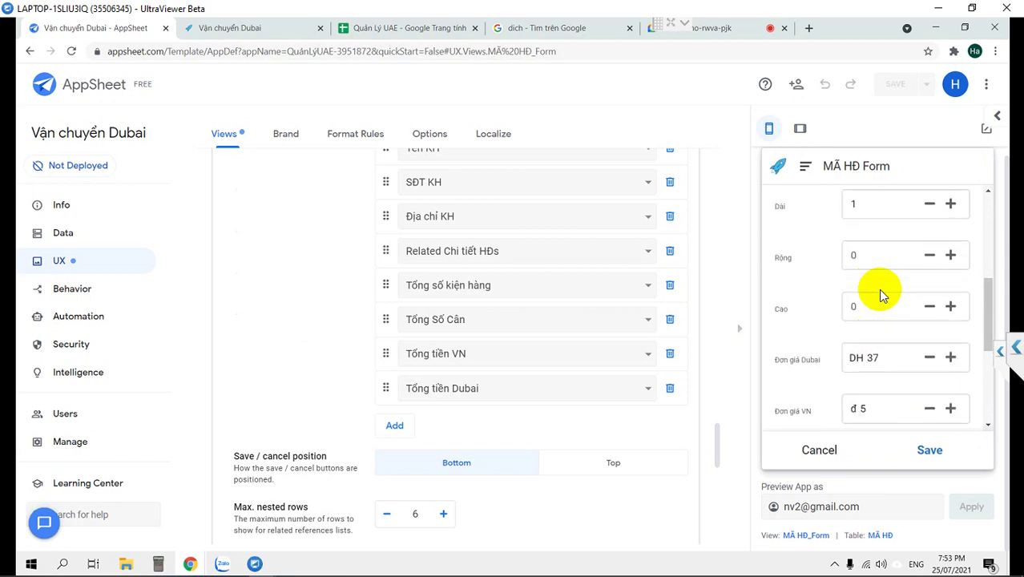
{"action": "left_click", "coordinate": [949, 234]}
{"action": "left_click", "coordinate": [950, 285]}
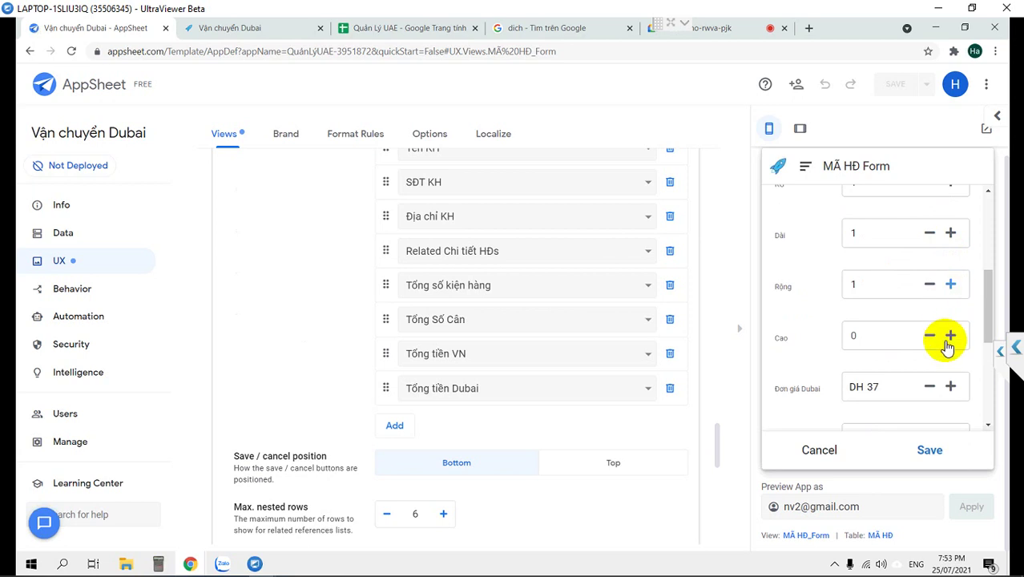
{"action": "left_click", "coordinate": [949, 335]}
{"action": "scroll", "coordinate": [923, 322], "scroll_direction": "up", "scroll_amount": 3}
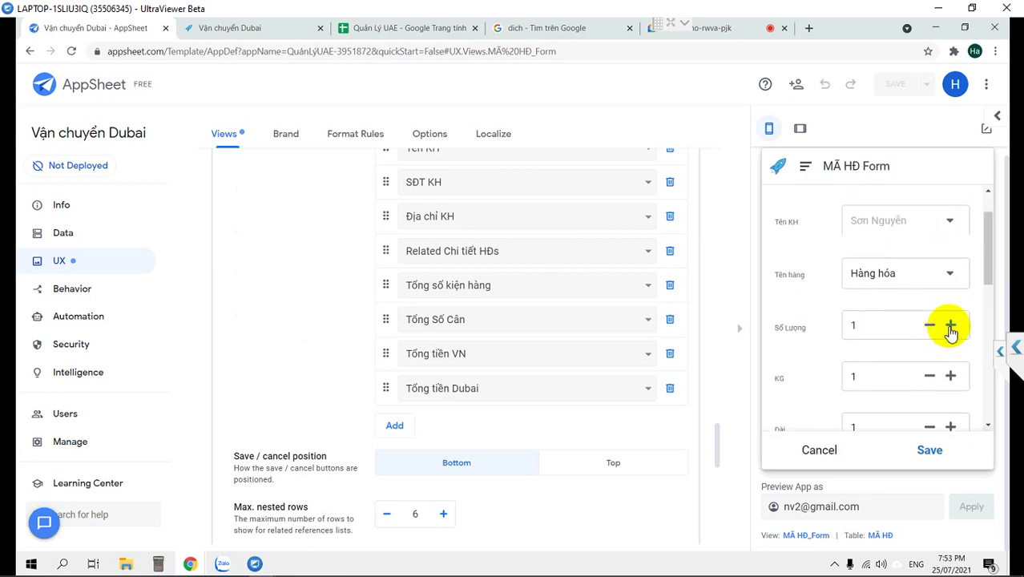
{"action": "scroll", "coordinate": [948, 332], "scroll_direction": "down", "scroll_amount": 3}
{"action": "left_click", "coordinate": [929, 450]}
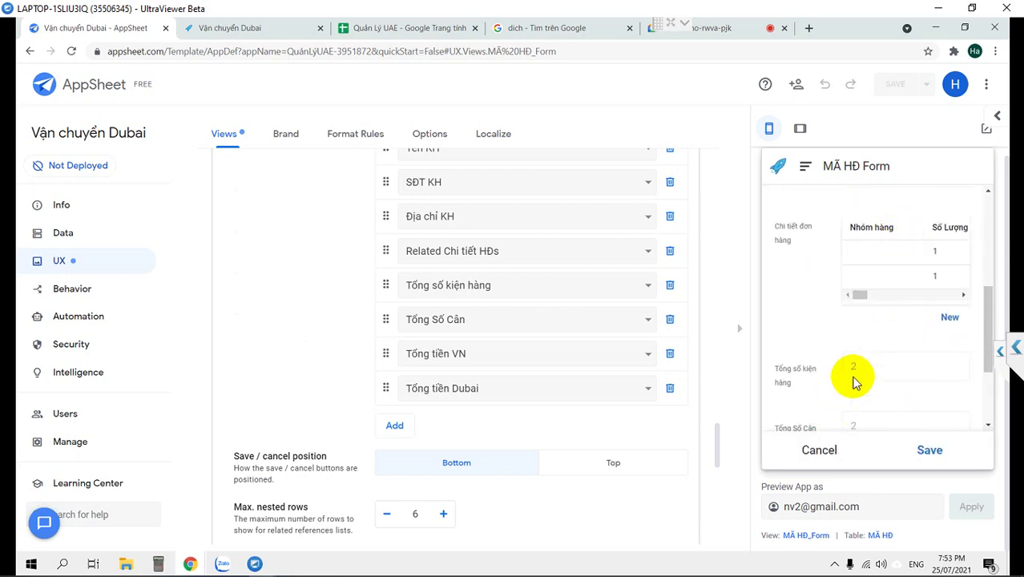
Save the test order and discard the blank new order form.
{"action": "scroll", "coordinate": [853, 383], "scroll_direction": "down", "scroll_amount": 2}
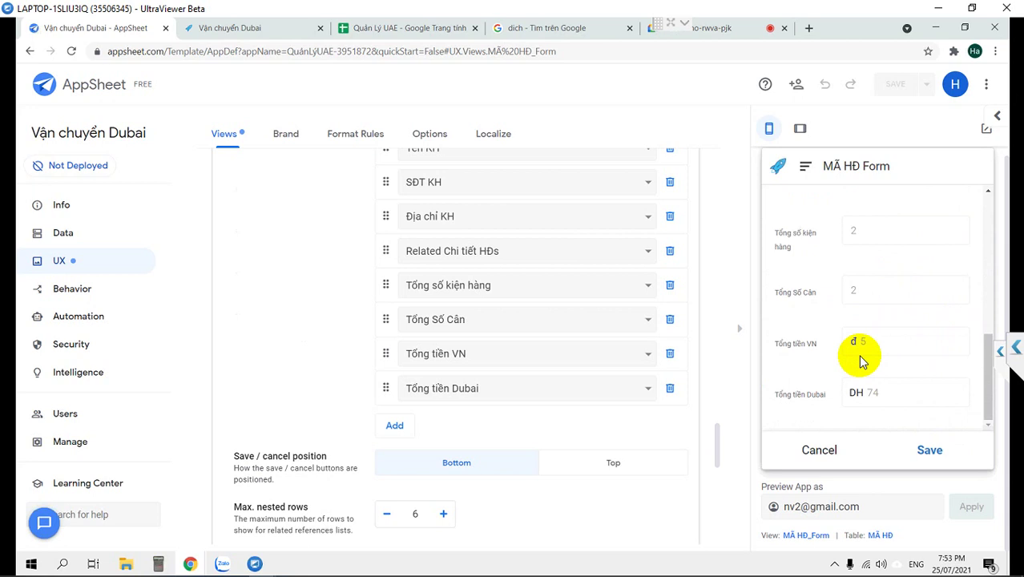
{"action": "scroll", "coordinate": [861, 360], "scroll_direction": "up", "scroll_amount": 5}
{"action": "left_click", "coordinate": [930, 449]}
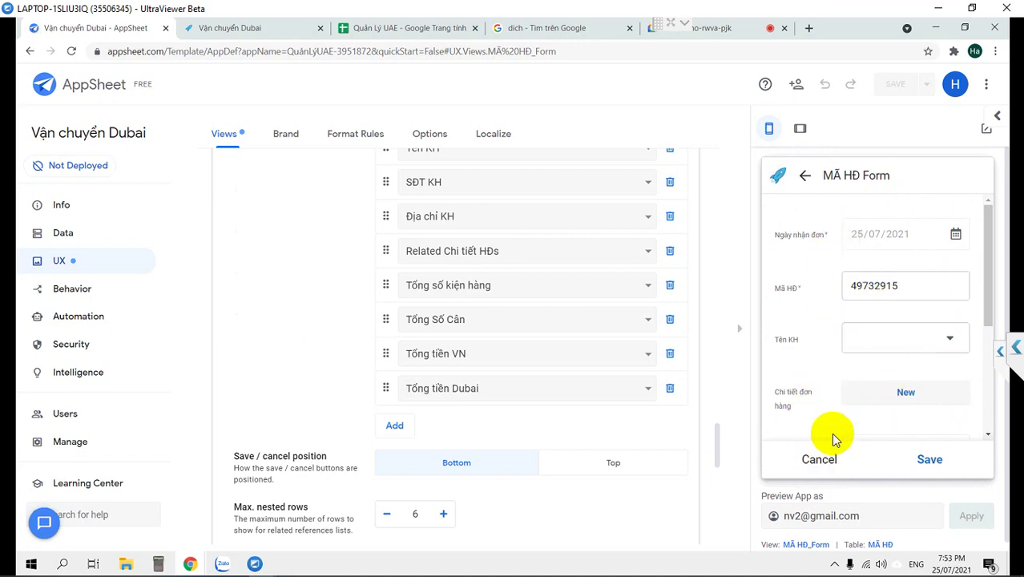
{"action": "left_click", "coordinate": [819, 461]}
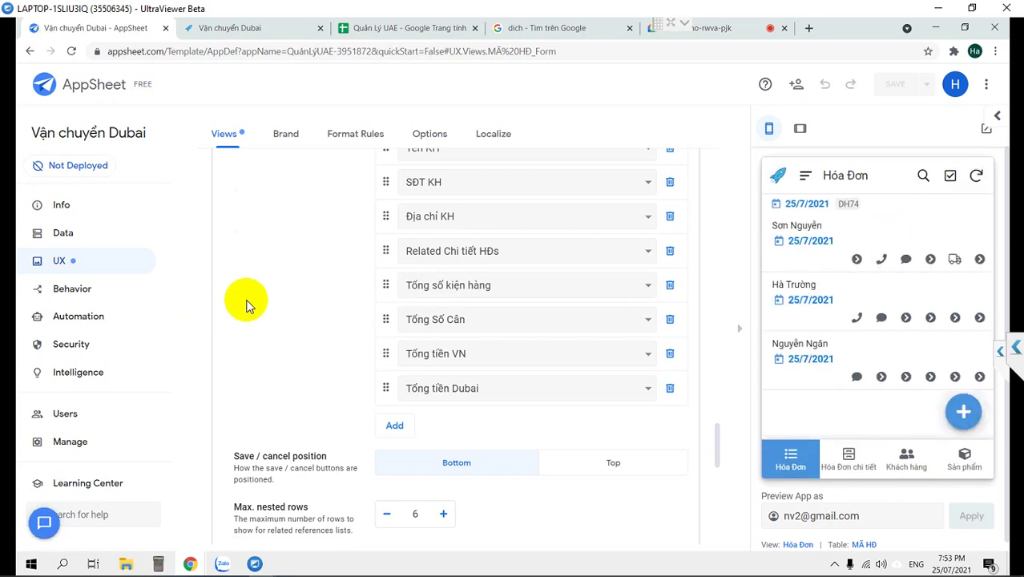
Switch off Auto re-open in MÃ HĐ_Form and cancel the re-opened blank form.
{"action": "scroll", "coordinate": [244, 303], "scroll_direction": "down", "scroll_amount": 3}
{"action": "scroll", "coordinate": [247, 307], "scroll_direction": "up", "scroll_amount": 10}
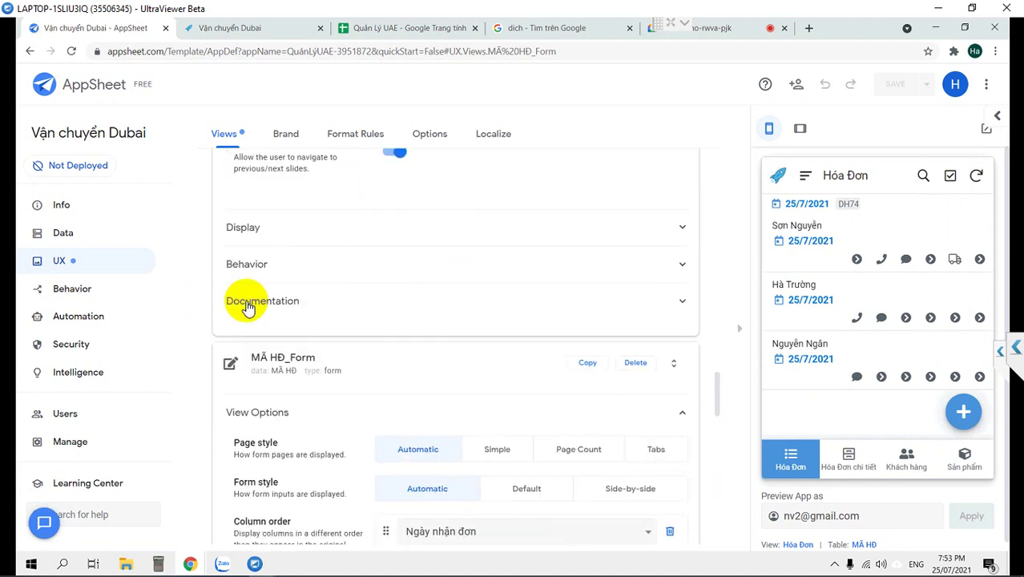
{"action": "scroll", "coordinate": [246, 307], "scroll_direction": "down", "scroll_amount": 4}
{"action": "scroll", "coordinate": [246, 305], "scroll_direction": "down", "scroll_amount": 3}
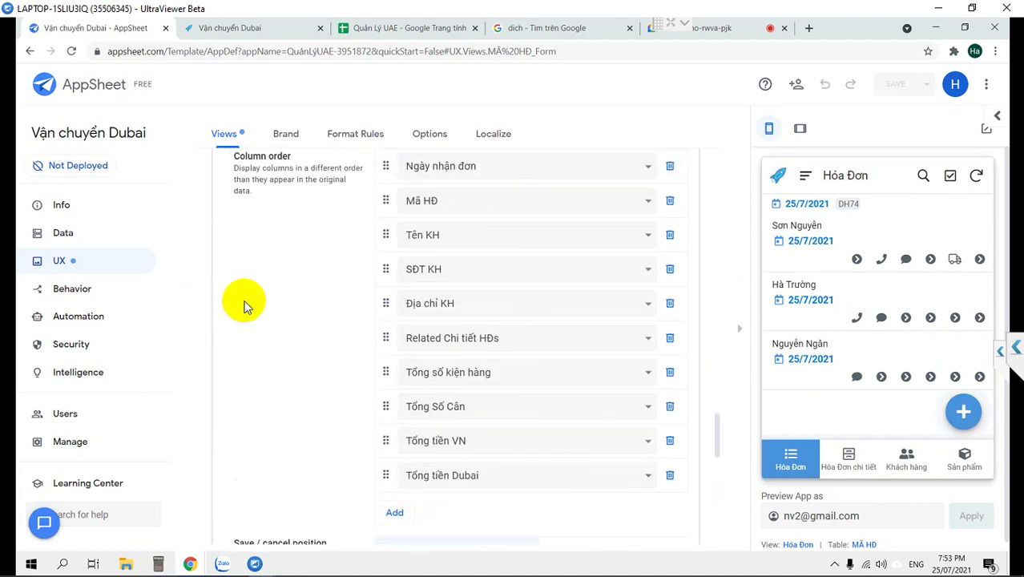
{"action": "scroll", "coordinate": [244, 306], "scroll_direction": "down", "scroll_amount": 2}
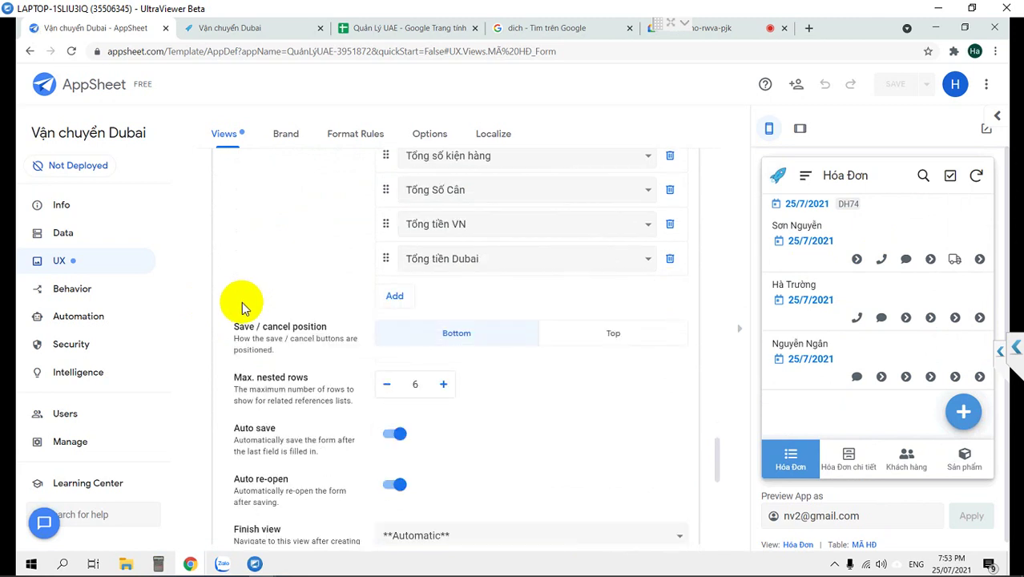
{"action": "left_click", "coordinate": [393, 486]}
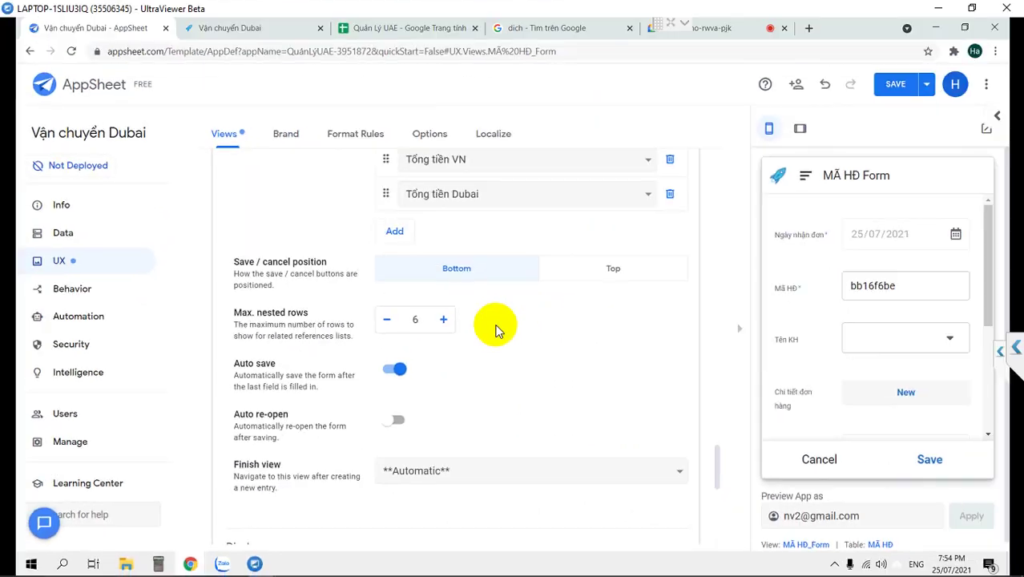
{"action": "left_click", "coordinate": [820, 459]}
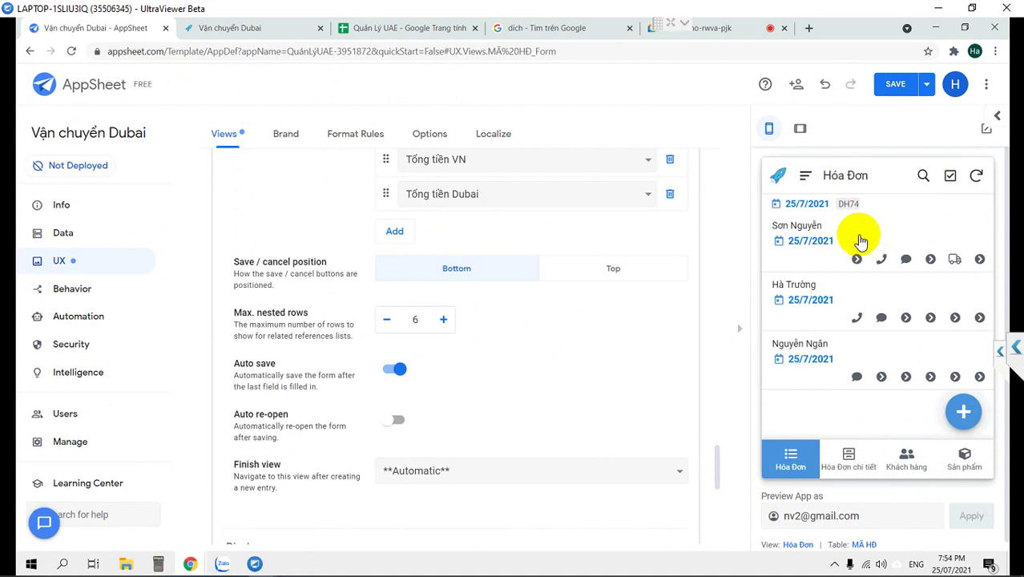
In the preview, open the first Thức ăn tươi line from the Hóa Đơn chi tiết list.
{"action": "left_click", "coordinate": [850, 463]}
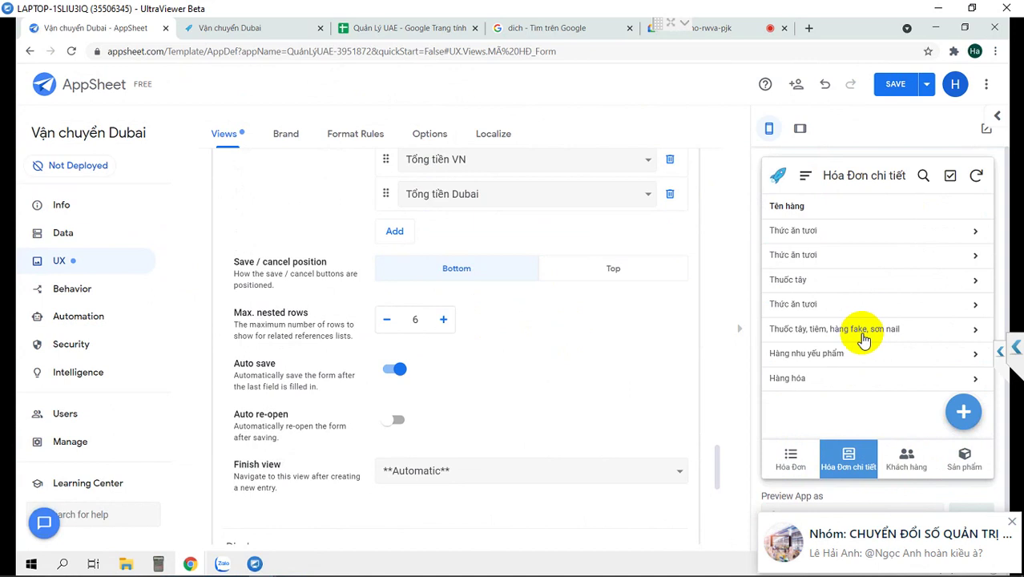
{"action": "left_click", "coordinate": [872, 236]}
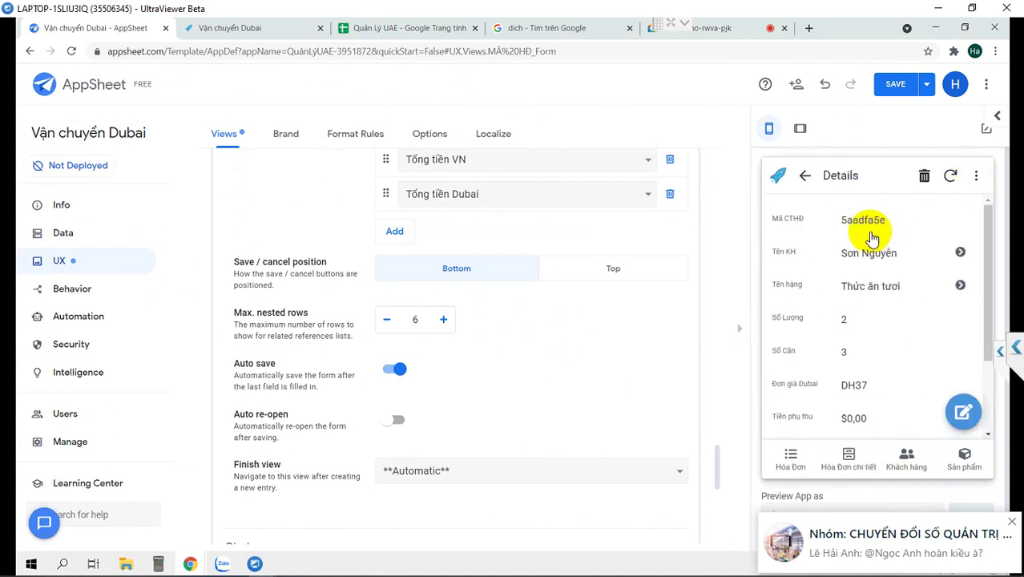
{"action": "scroll", "coordinate": [849, 272], "scroll_direction": "down", "scroll_amount": 2}
Expand the Chi tiết HĐ table under Data, then return to the views list.
{"action": "left_click", "coordinate": [63, 232]}
{"action": "scroll", "coordinate": [396, 359], "scroll_direction": "down", "scroll_amount": 1}
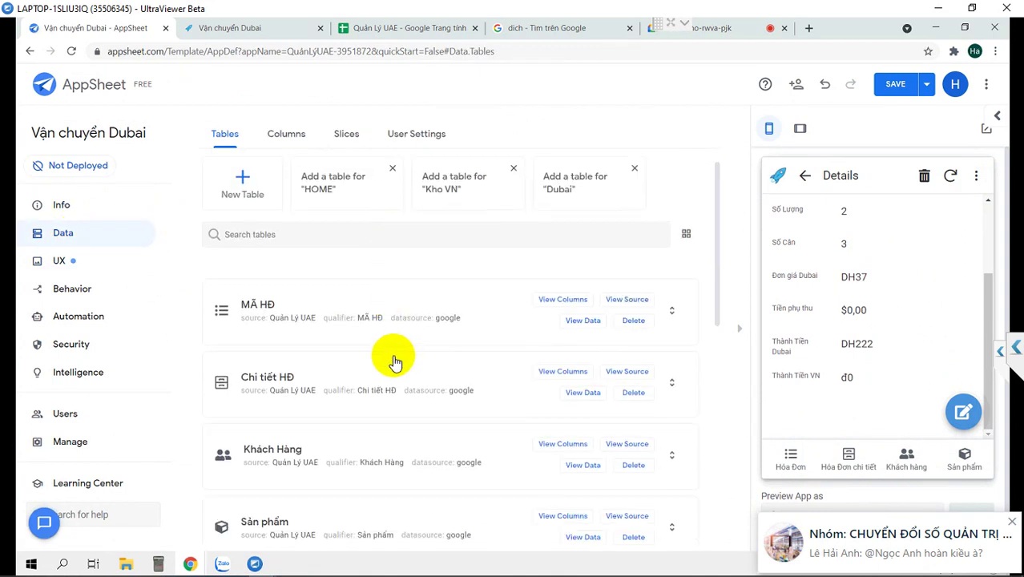
{"action": "left_click", "coordinate": [266, 352]}
{"action": "scroll", "coordinate": [271, 353], "scroll_direction": "down", "scroll_amount": 2}
{"action": "scroll", "coordinate": [270, 352], "scroll_direction": "up", "scroll_amount": 2}
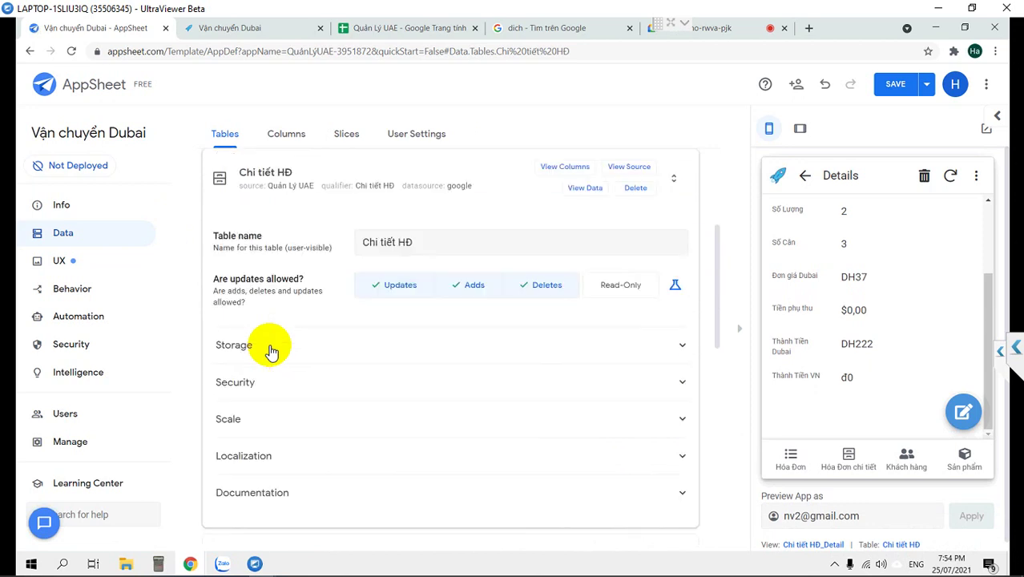
{"action": "scroll", "coordinate": [270, 347], "scroll_direction": "up", "scroll_amount": 1}
{"action": "left_click", "coordinate": [59, 261]}
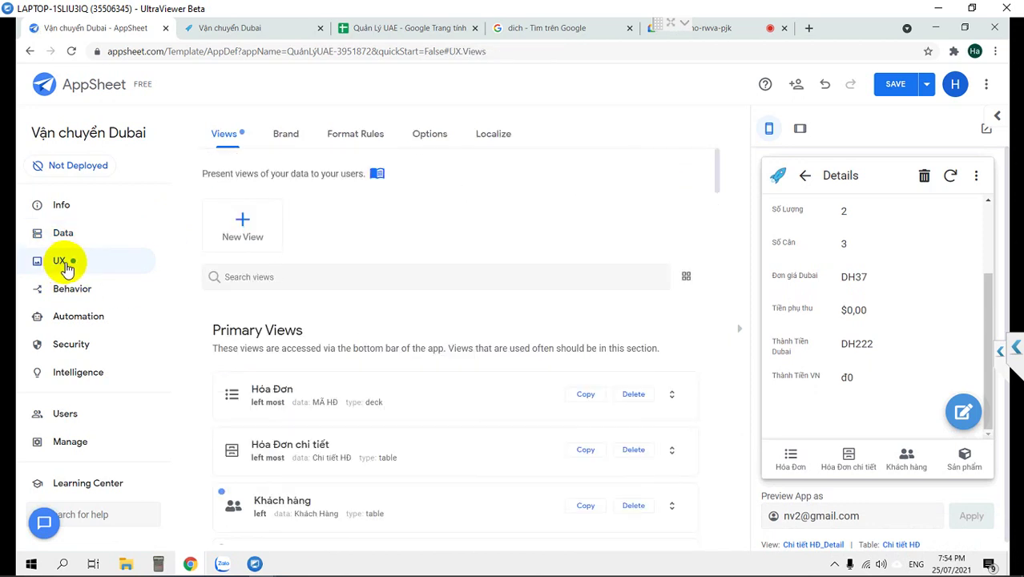
In the Hóa Đơn chi tiết view, remove Tên hàng from column order and set group aggregate to COUNT.
{"action": "scroll", "coordinate": [367, 341], "scroll_direction": "down", "scroll_amount": 1}
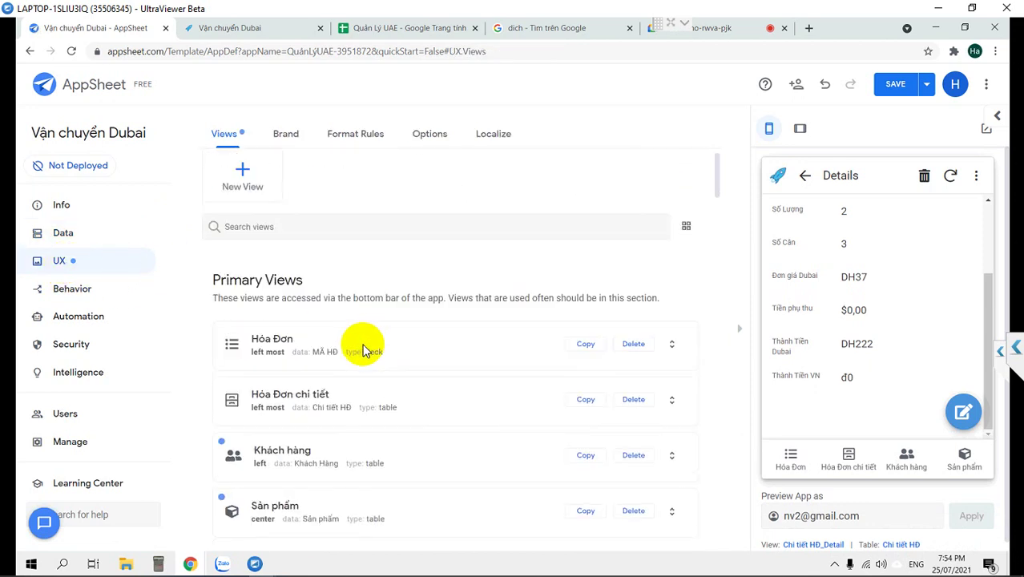
{"action": "left_click", "coordinate": [317, 380]}
{"action": "scroll", "coordinate": [319, 384], "scroll_direction": "down", "scroll_amount": 2}
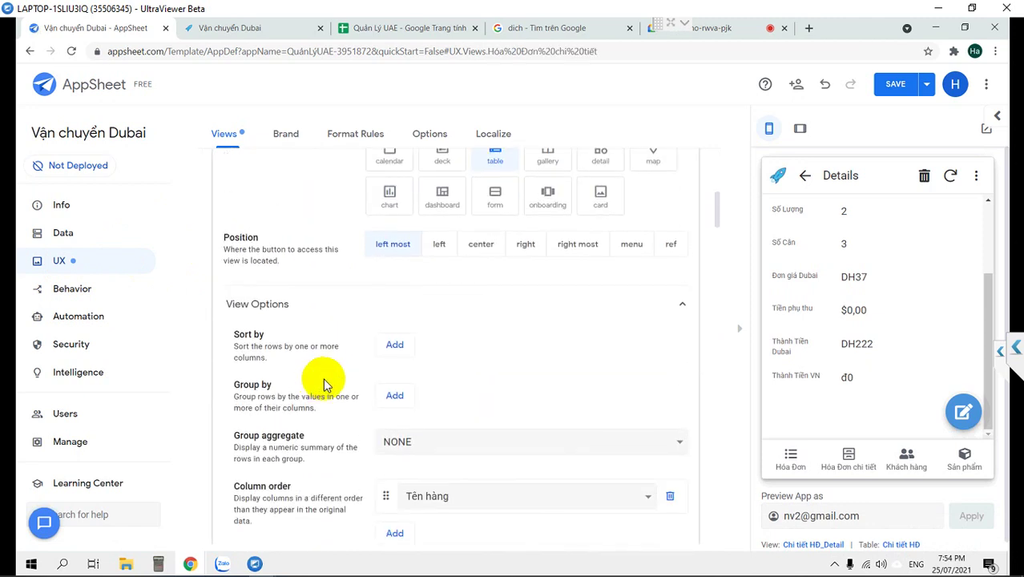
{"action": "scroll", "coordinate": [547, 426], "scroll_direction": "down", "scroll_amount": 1}
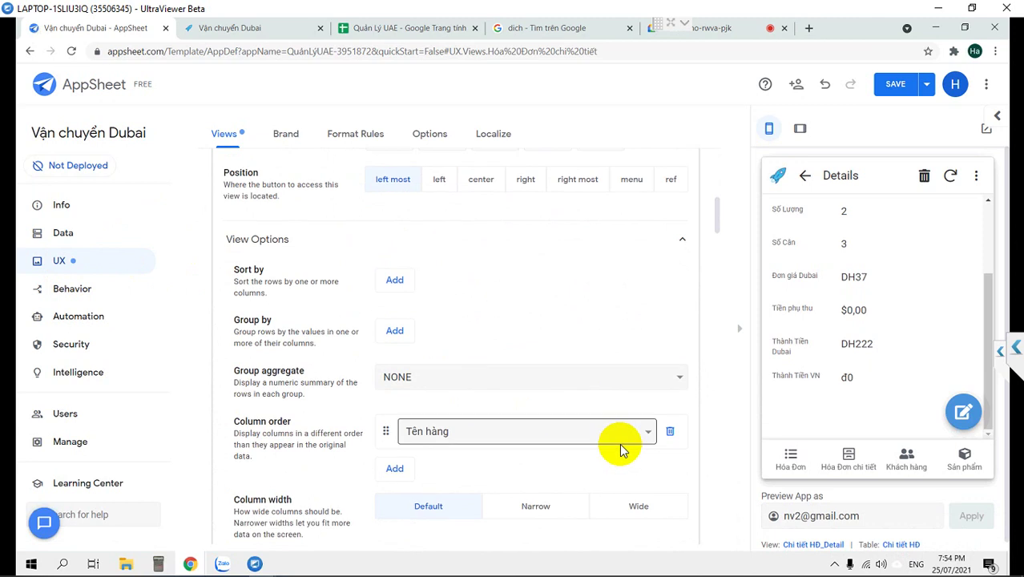
{"action": "left_click", "coordinate": [669, 435]}
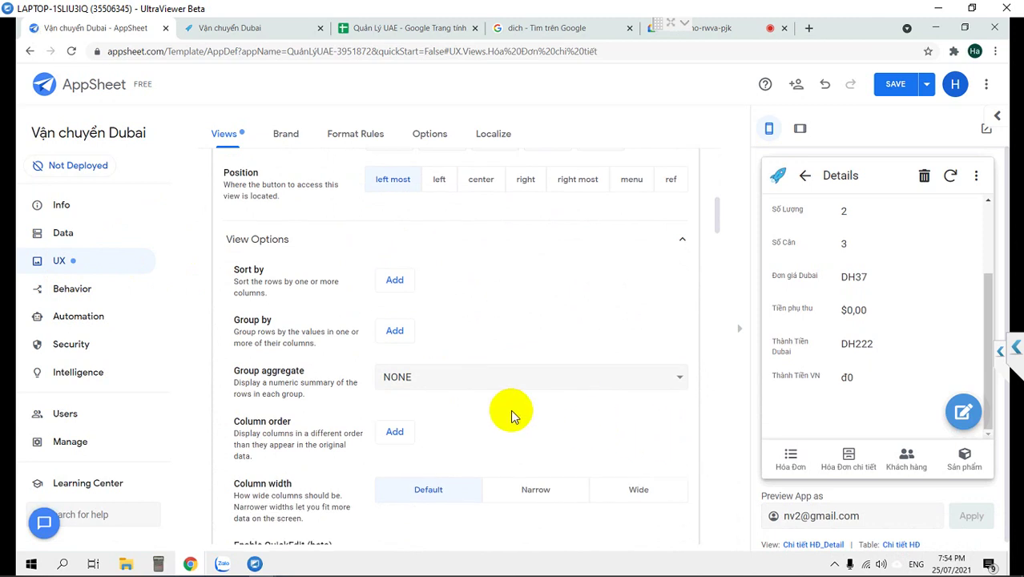
{"action": "left_click", "coordinate": [425, 376]}
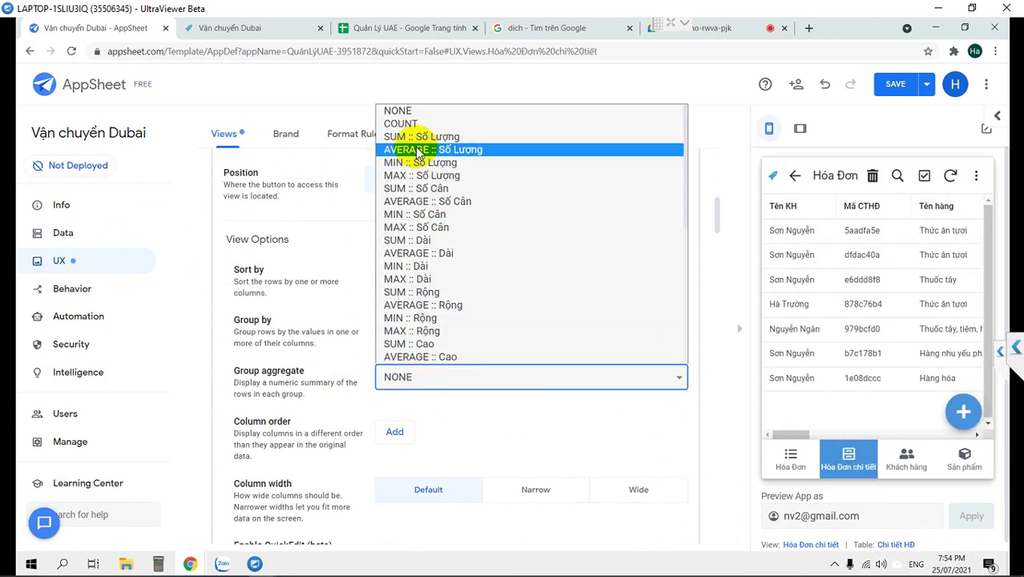
{"action": "left_click", "coordinate": [401, 123]}
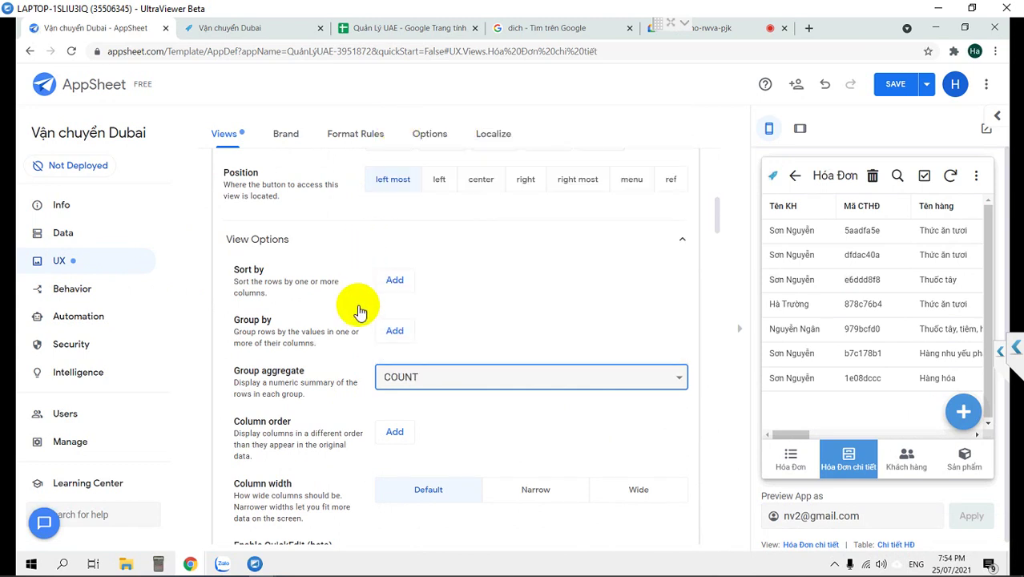
Add a new Group by entry and collapse the view options.
{"action": "left_click", "coordinate": [394, 331]}
{"action": "left_click", "coordinate": [449, 330]}
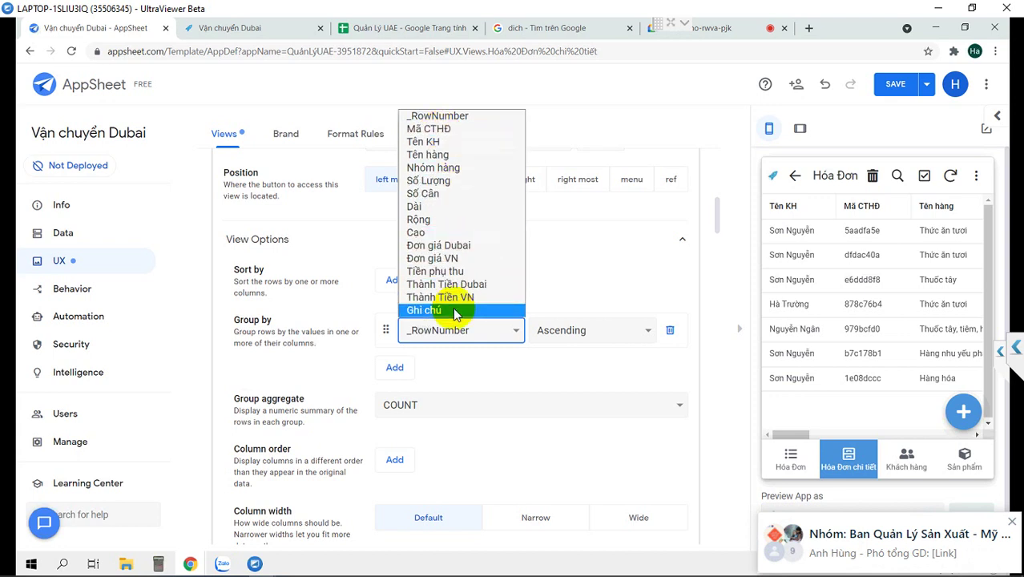
{"action": "left_click", "coordinate": [664, 240]}
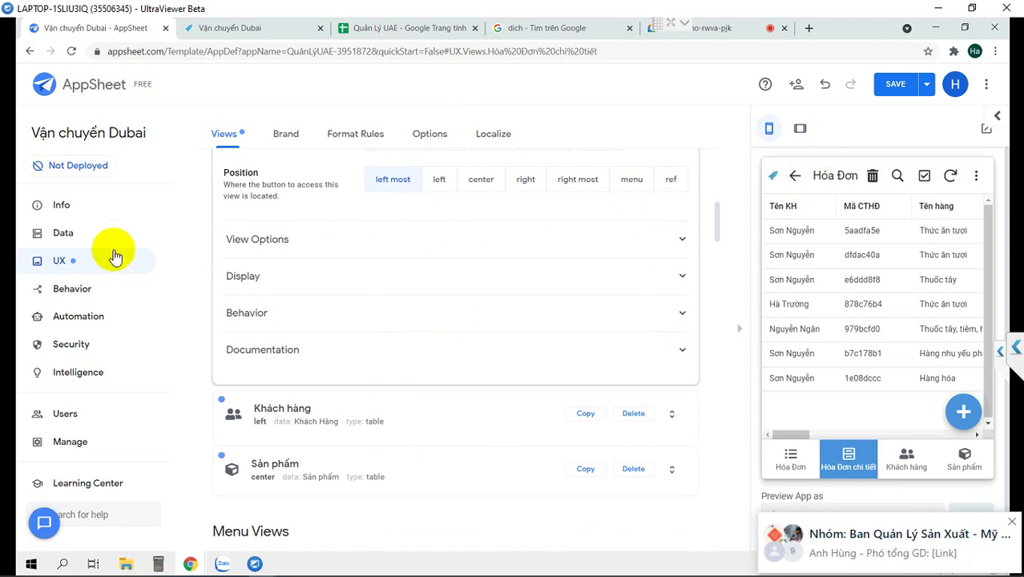
{"action": "left_click", "coordinate": [71, 233]}
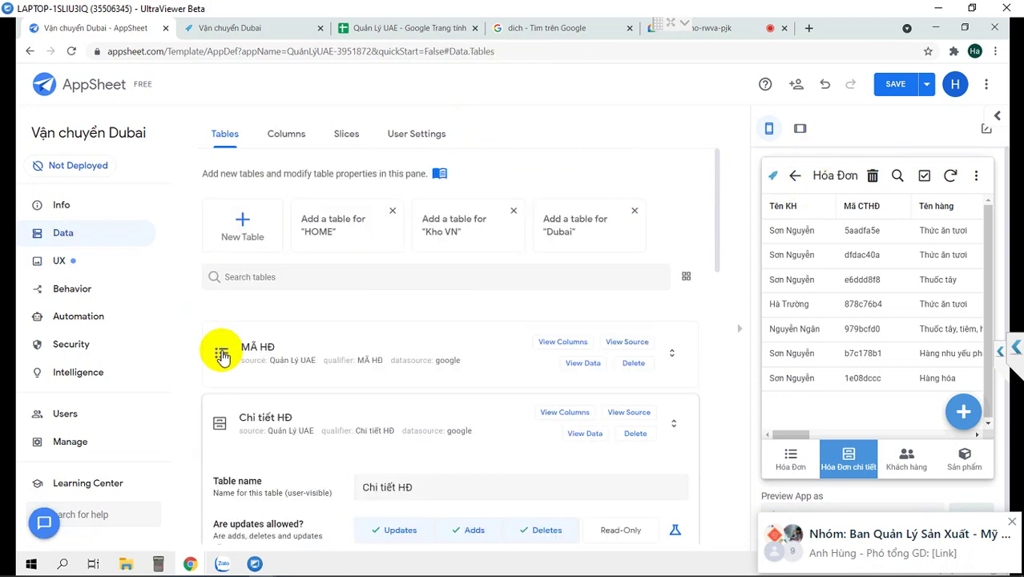
Make the Mã HĐ column of Chi tiết HĐ visible and save the app.
{"action": "scroll", "coordinate": [240, 349], "scroll_direction": "down", "scroll_amount": 3}
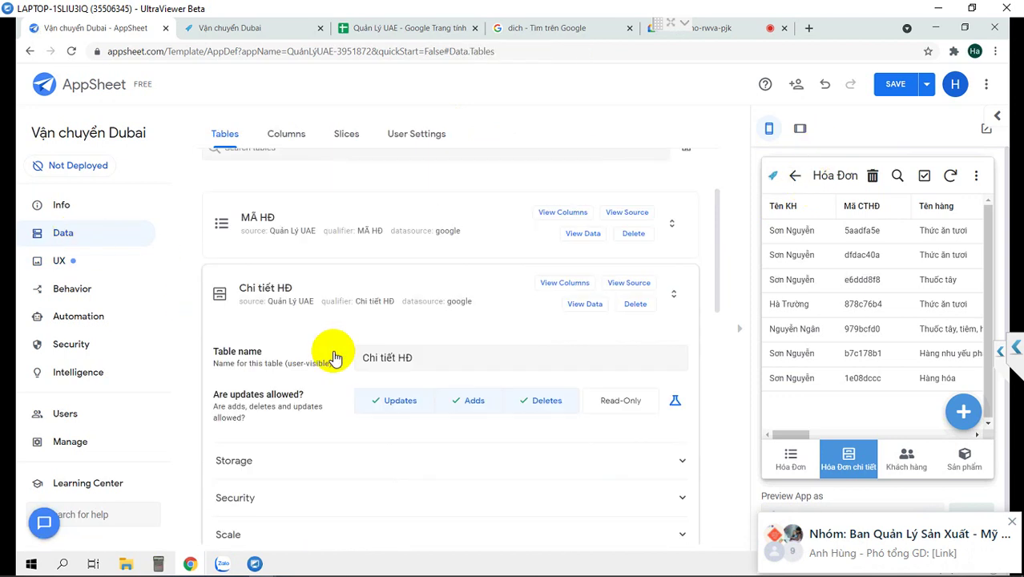
{"action": "left_click", "coordinate": [562, 287]}
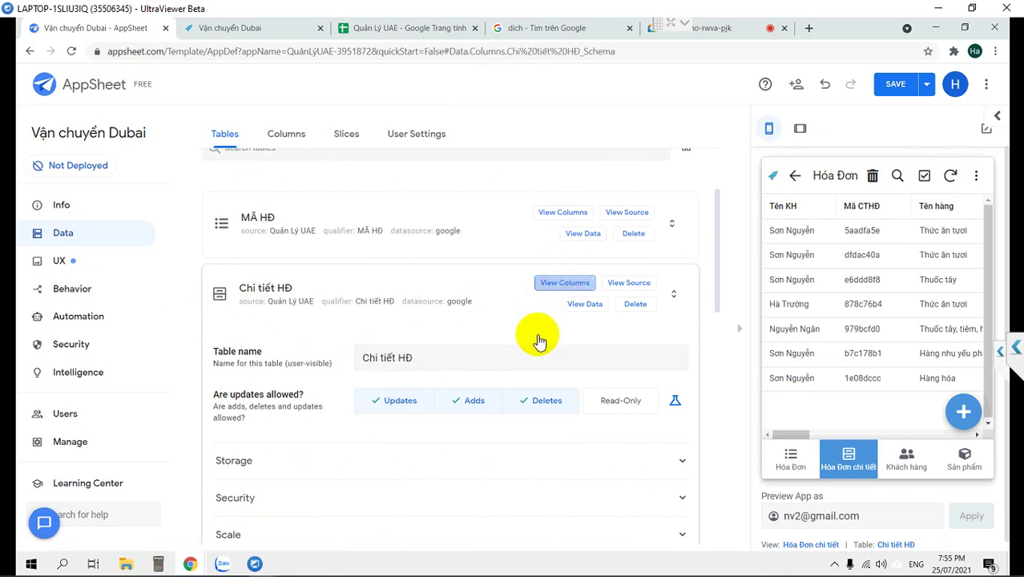
{"action": "left_click", "coordinate": [737, 335]}
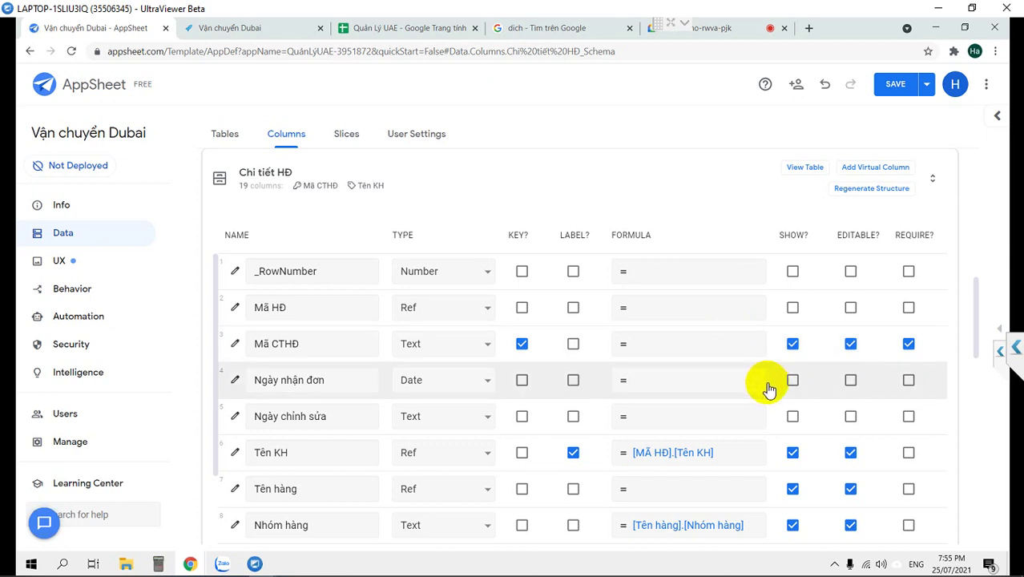
{"action": "left_click", "coordinate": [793, 308]}
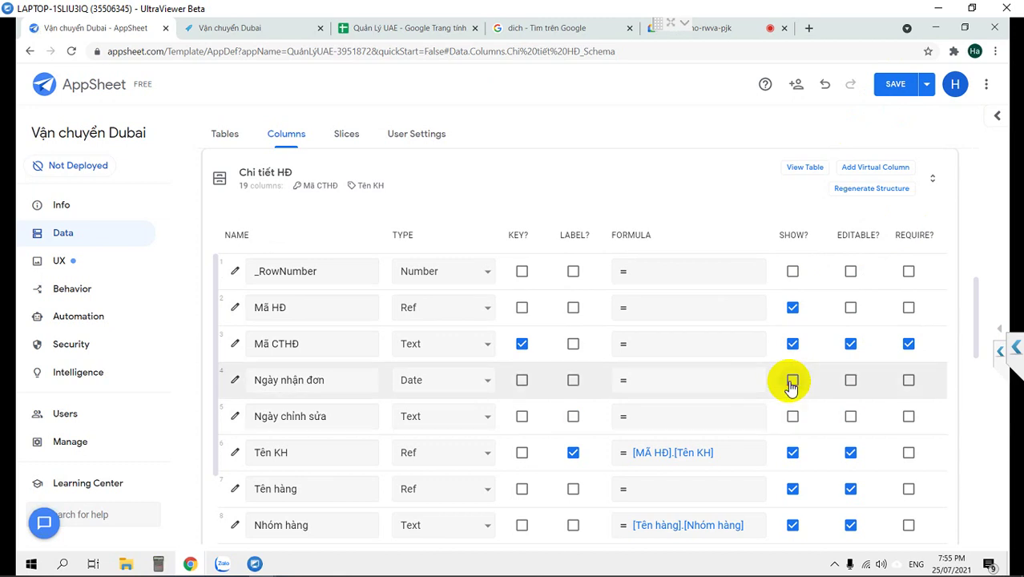
{"action": "left_click", "coordinate": [894, 84]}
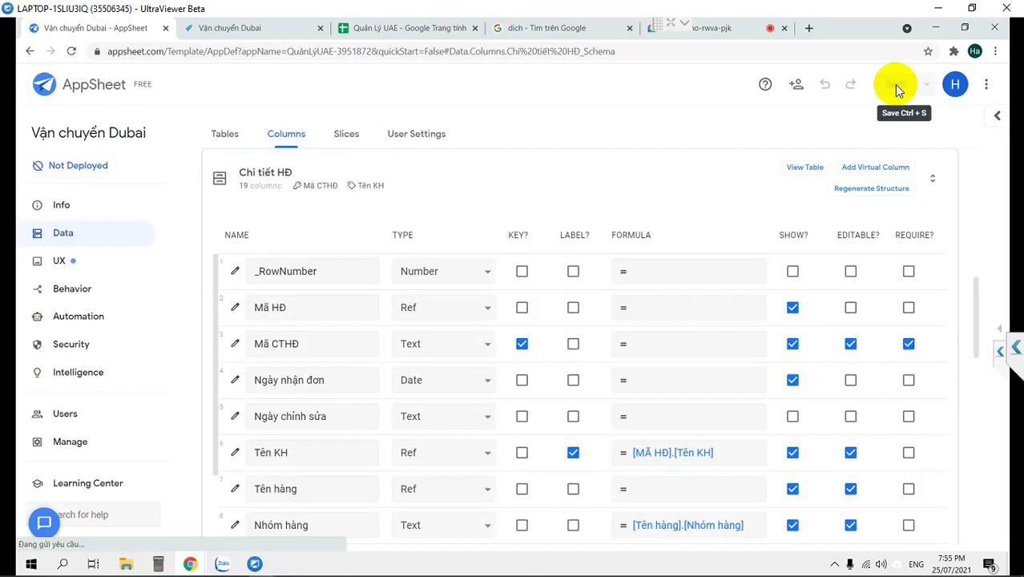
Zoom the page out and back to 90%, then switch to the Quản Lý UAE spreadsheet.
{"action": "key", "text": "ctrl+minus"}
{"action": "key", "text": "ctrl+minus"}
{"action": "key", "text": "ctrl+minus"}
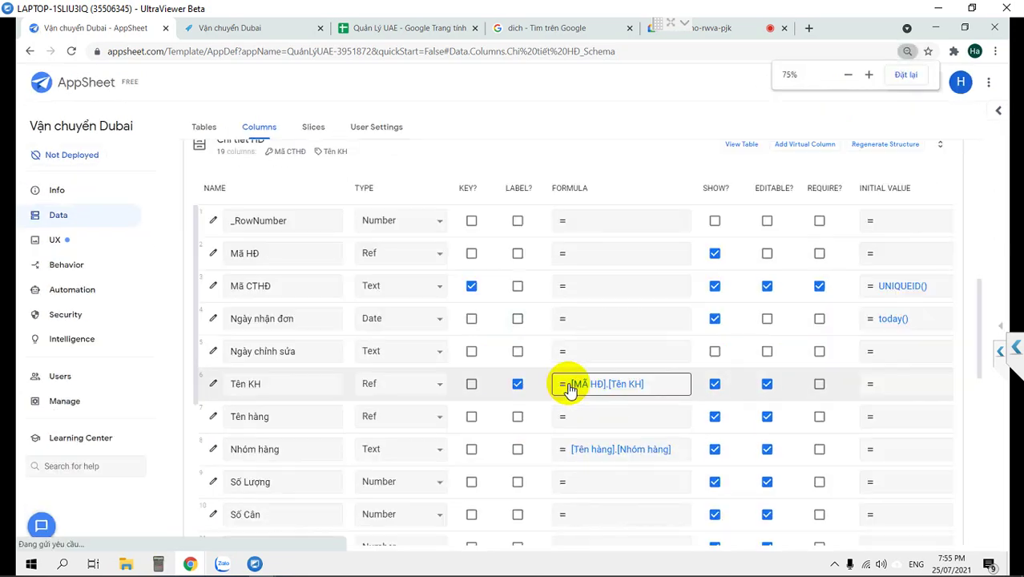
{"action": "key", "text": "ctrl+plus"}
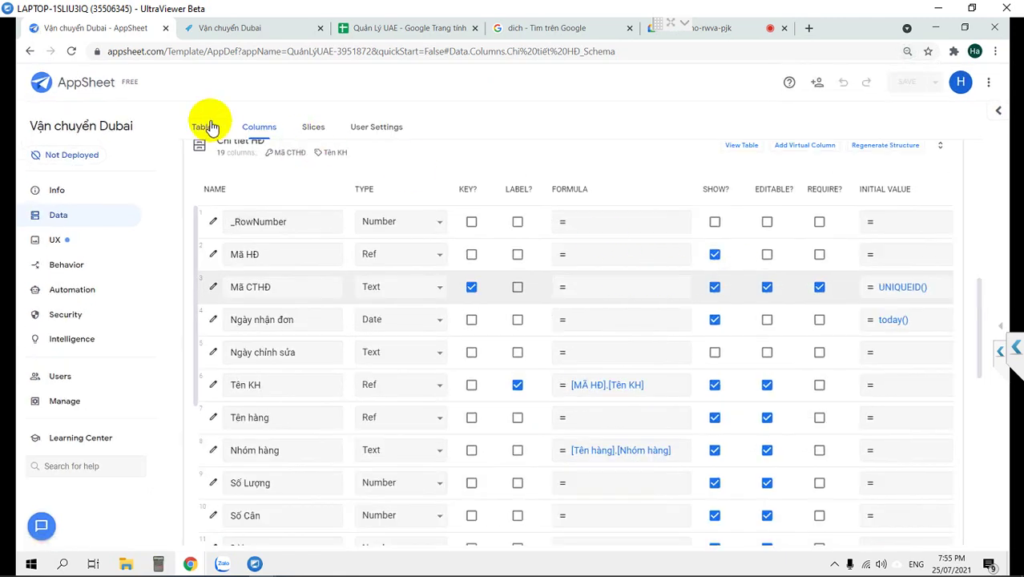
{"action": "left_click", "coordinate": [375, 30]}
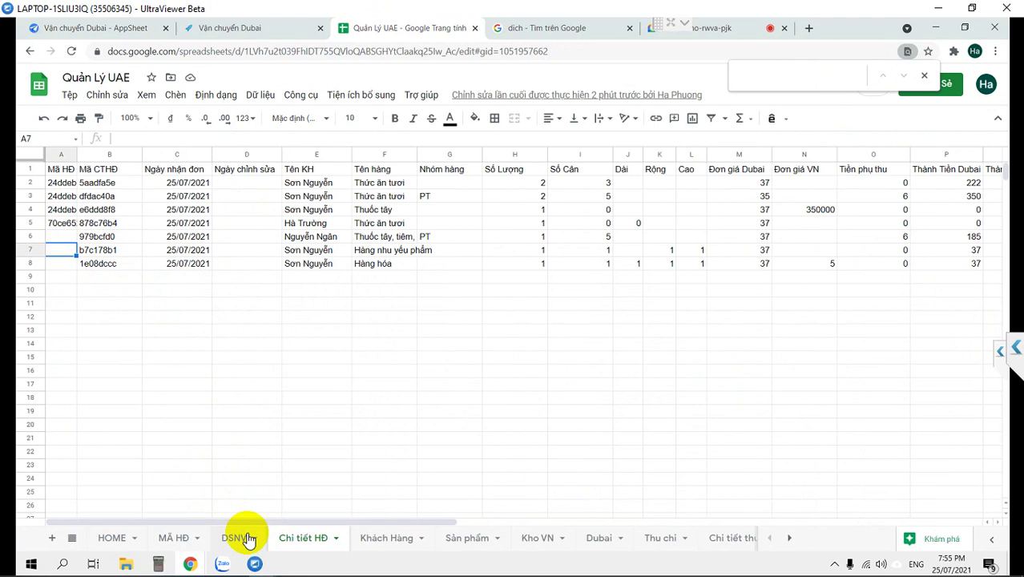
Paste invoice code 22c3f64f from the MÃ HĐ sheet into A7 and A8 of Chi tiết HĐ.
{"action": "left_click", "coordinate": [177, 541]}
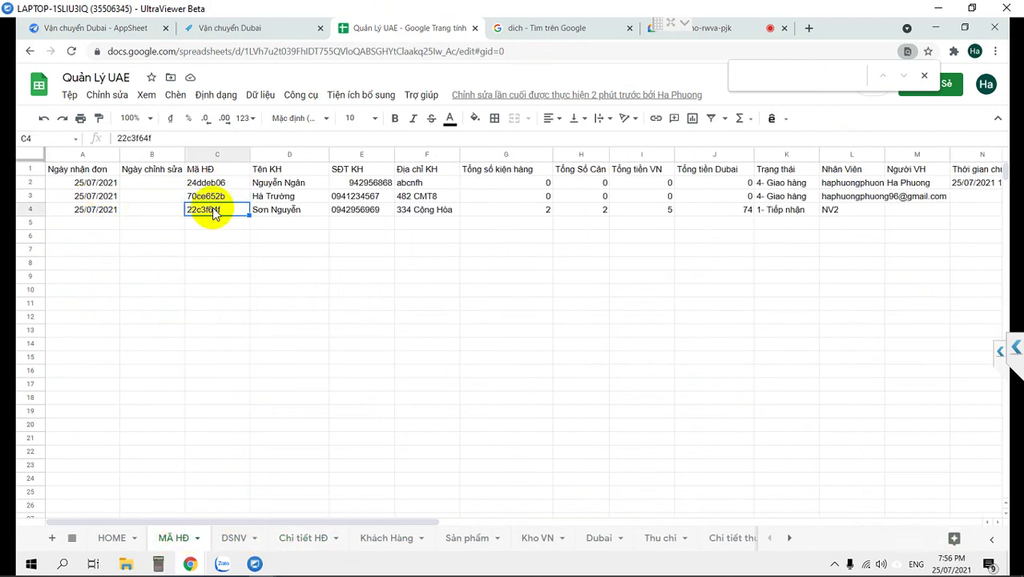
{"action": "left_click", "coordinate": [303, 538]}
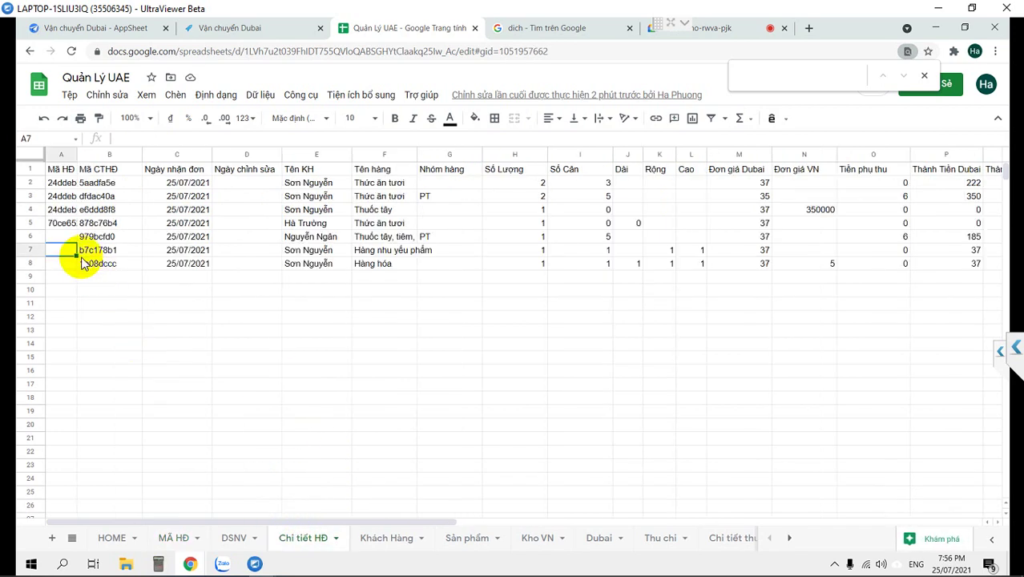
{"action": "type", "text": "22c3f64f"}
{"action": "left_click", "coordinate": [62, 268]}
{"action": "left_click", "coordinate": [216, 264]}
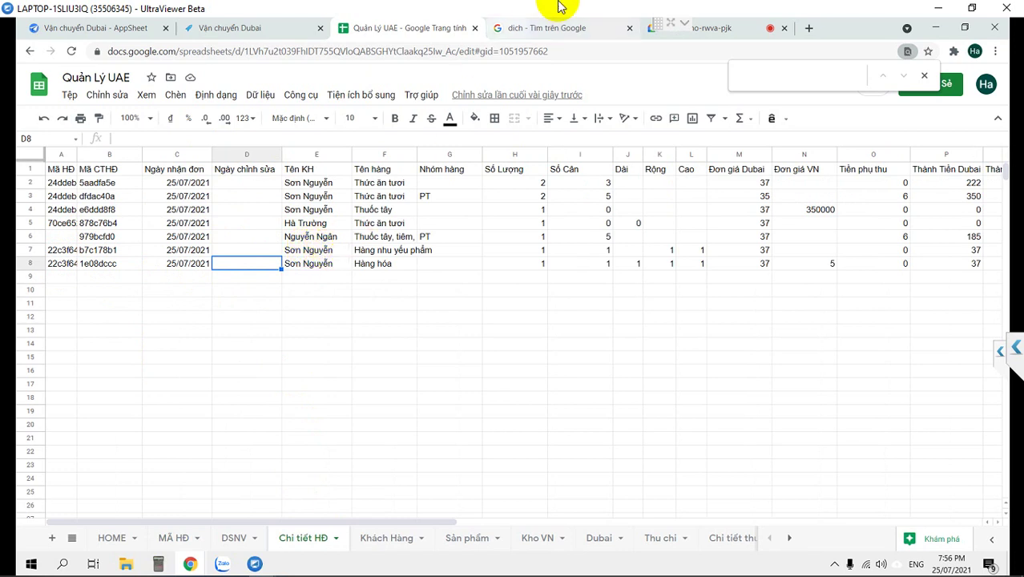
Check the running Vận chuyển Dubai app, then return to the AppSheet editor.
{"action": "left_click", "coordinate": [240, 30]}
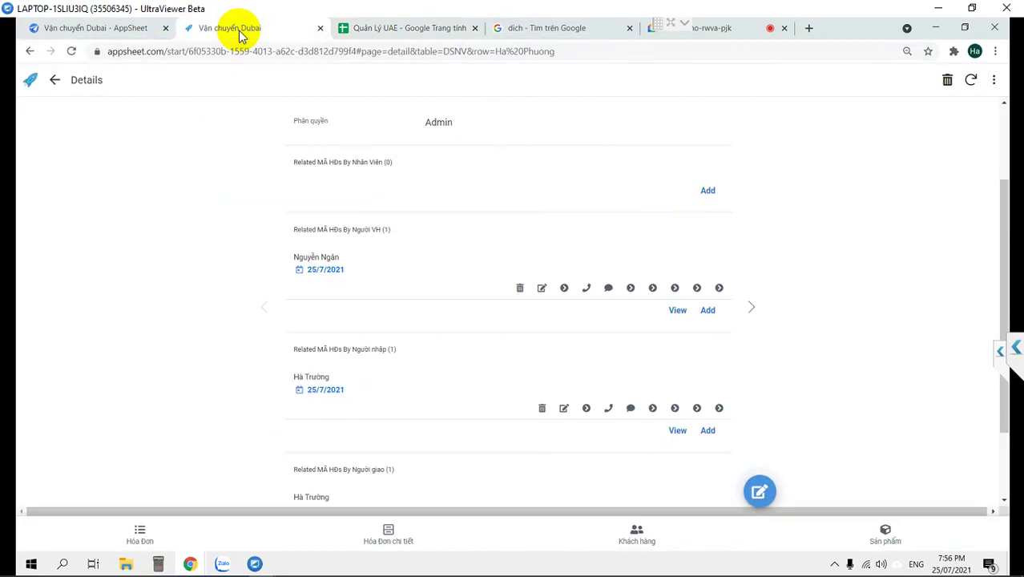
{"action": "left_click", "coordinate": [393, 28]}
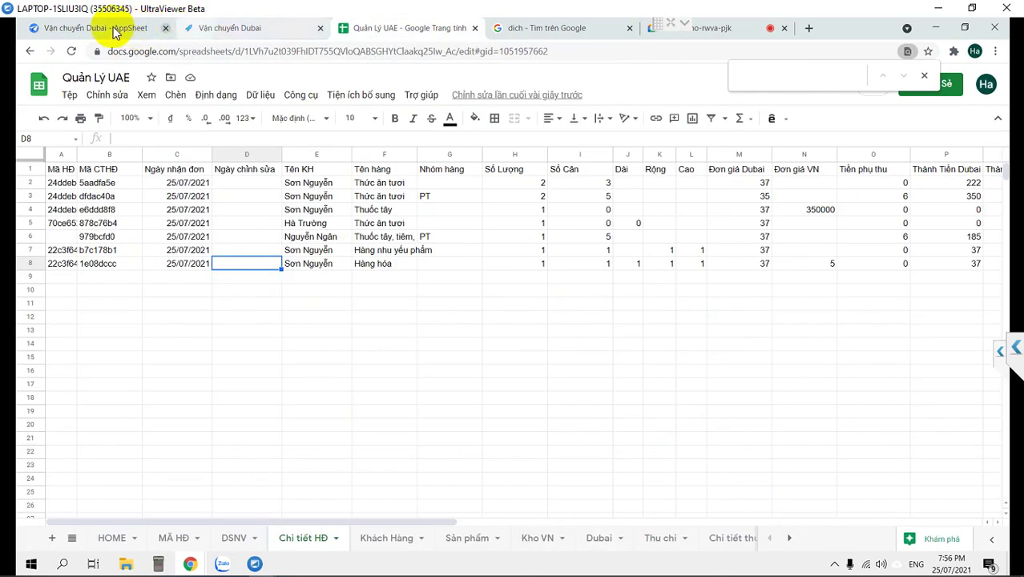
{"action": "left_click", "coordinate": [96, 30]}
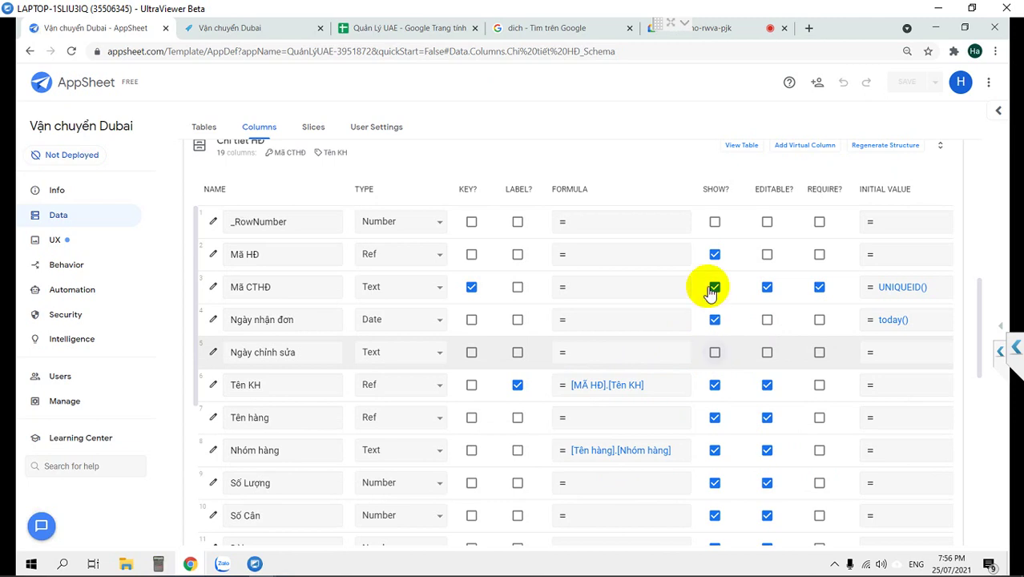
Show the Ngày chỉnh sửa column, collapse the Chi tiết HĐ column list, and reopen the preview.
{"action": "left_click", "coordinate": [715, 352]}
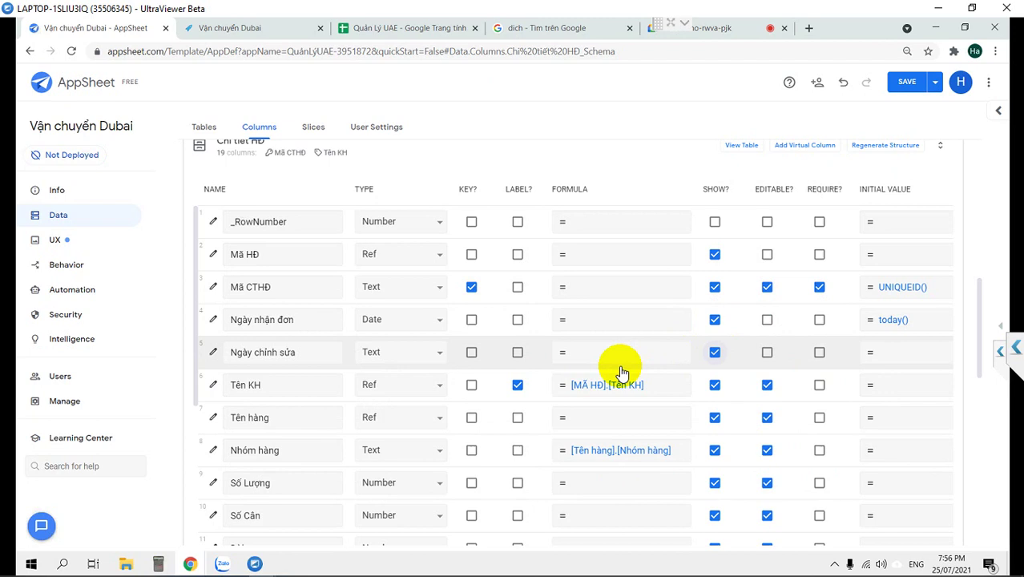
{"action": "scroll", "coordinate": [629, 369], "scroll_direction": "down", "scroll_amount": 3}
{"action": "scroll", "coordinate": [621, 369], "scroll_direction": "down", "scroll_amount": 1}
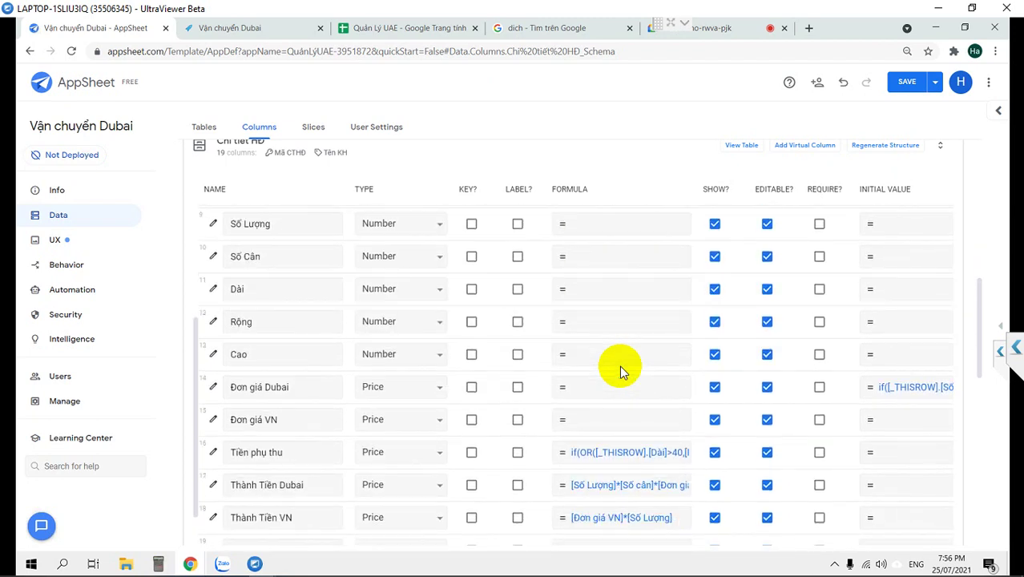
{"action": "scroll", "coordinate": [621, 369], "scroll_direction": "down", "scroll_amount": 1}
{"action": "scroll", "coordinate": [619, 370], "scroll_direction": "down", "scroll_amount": 5}
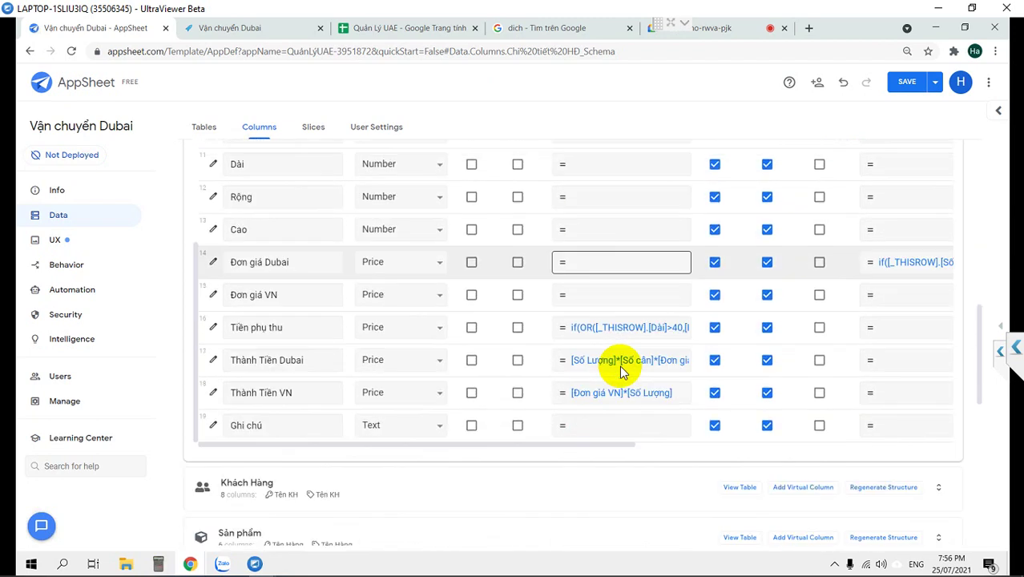
{"action": "scroll", "coordinate": [619, 370], "scroll_direction": "up", "scroll_amount": 3}
{"action": "scroll", "coordinate": [619, 368], "scroll_direction": "up", "scroll_amount": 4}
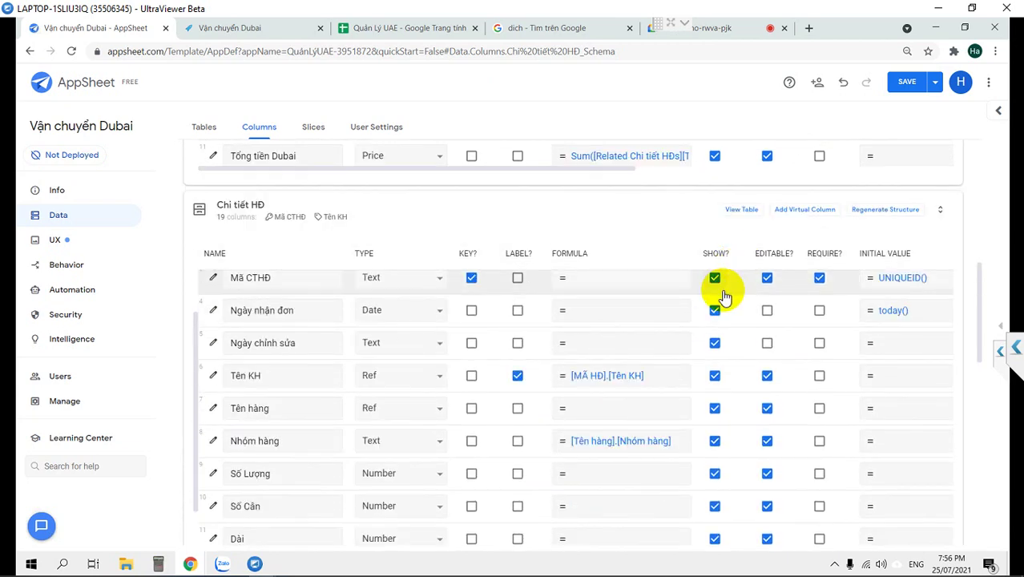
{"action": "left_click", "coordinate": [201, 211]}
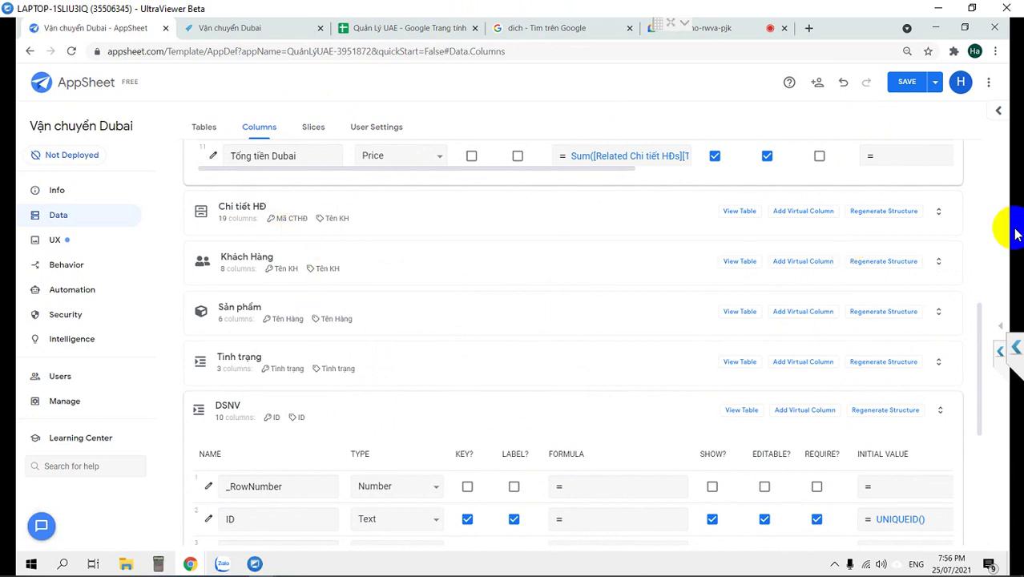
{"action": "left_click", "coordinate": [1002, 333]}
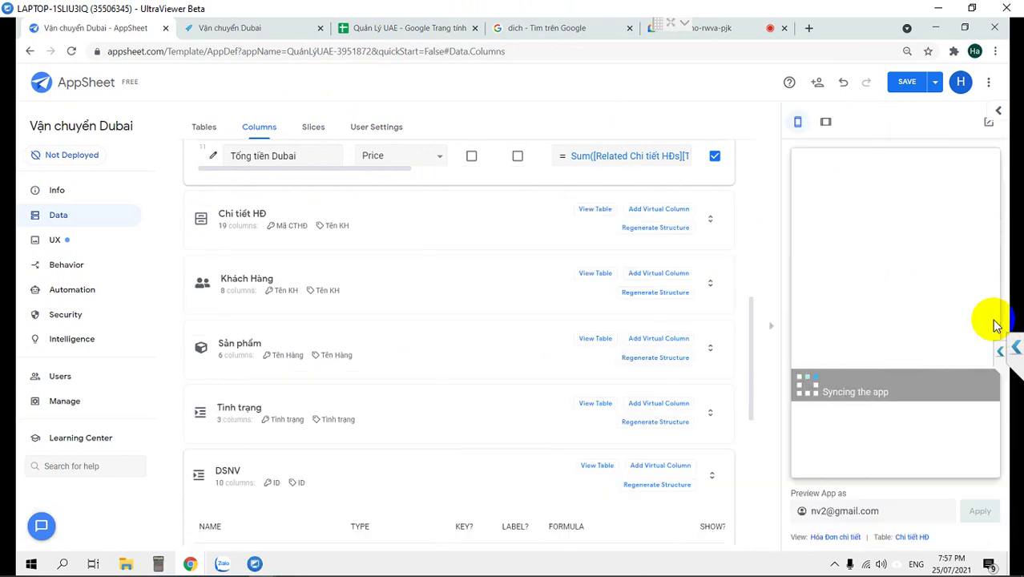
Save the column changes and bring the preview back to the Hóa Đơn invoice list.
{"action": "left_click", "coordinate": [903, 87]}
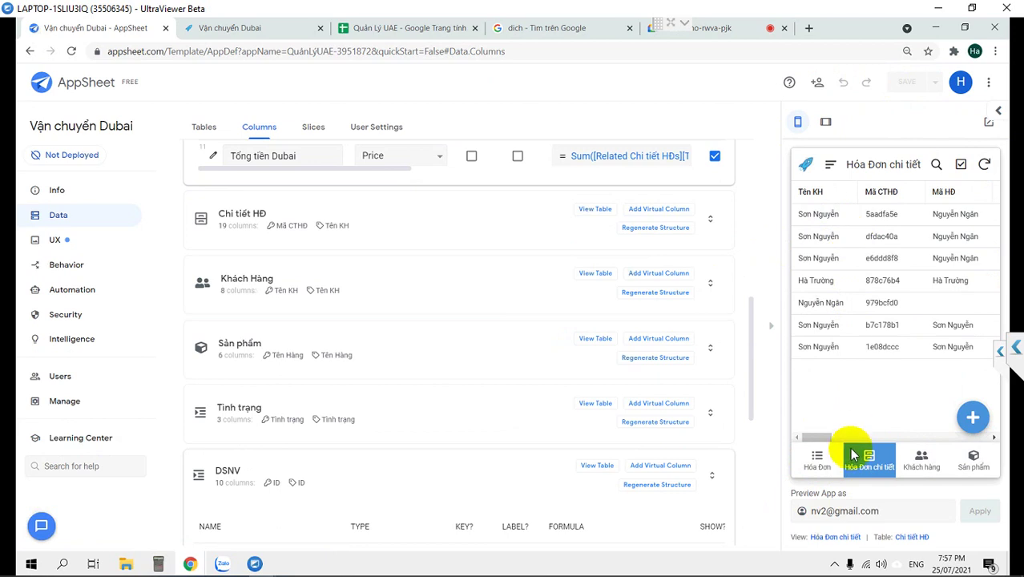
{"action": "left_click", "coordinate": [818, 458]}
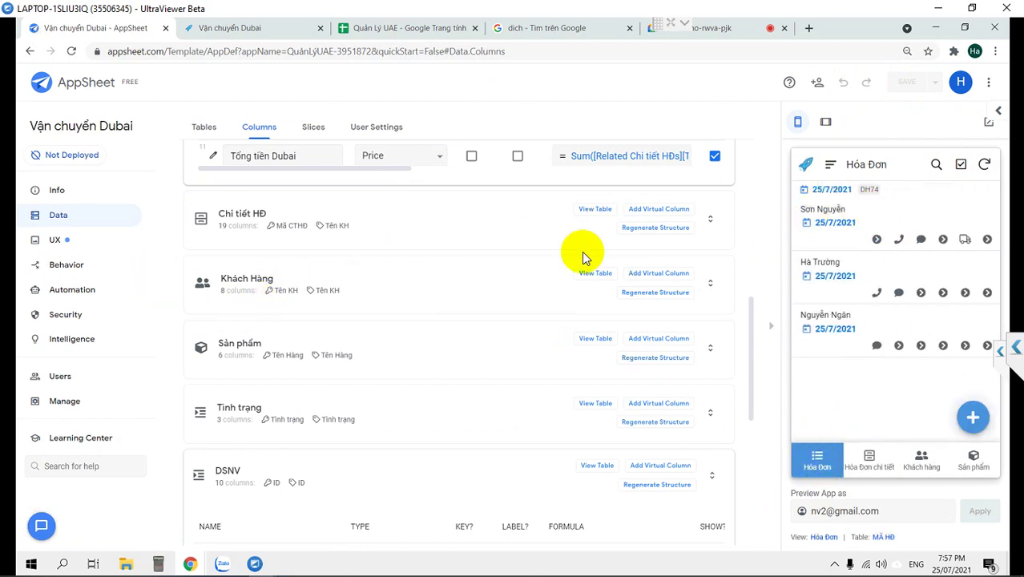
{"action": "left_click", "coordinate": [68, 245]}
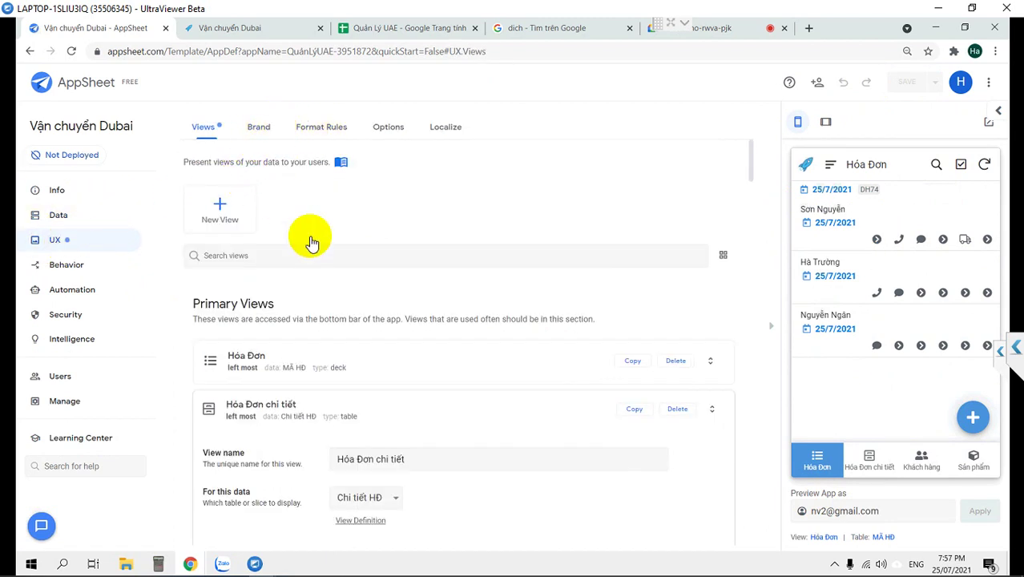
Check the Hóa Đơn view keeps grouping by Ngày nhận đơn with a SUM :: Tổng tiền Dubai aggregate.
{"action": "left_click", "coordinate": [266, 361]}
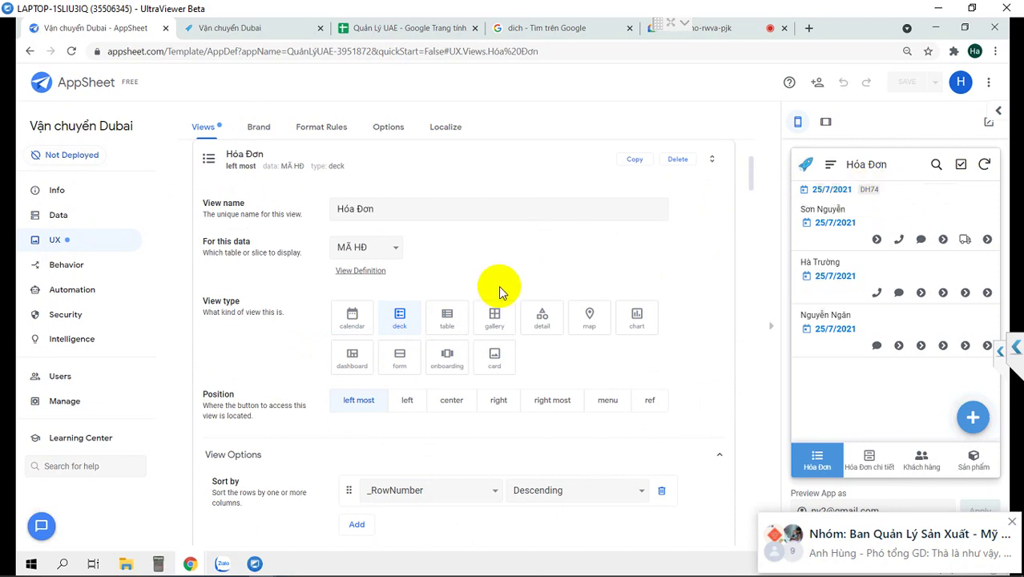
{"action": "scroll", "coordinate": [498, 285], "scroll_direction": "down", "scroll_amount": 2}
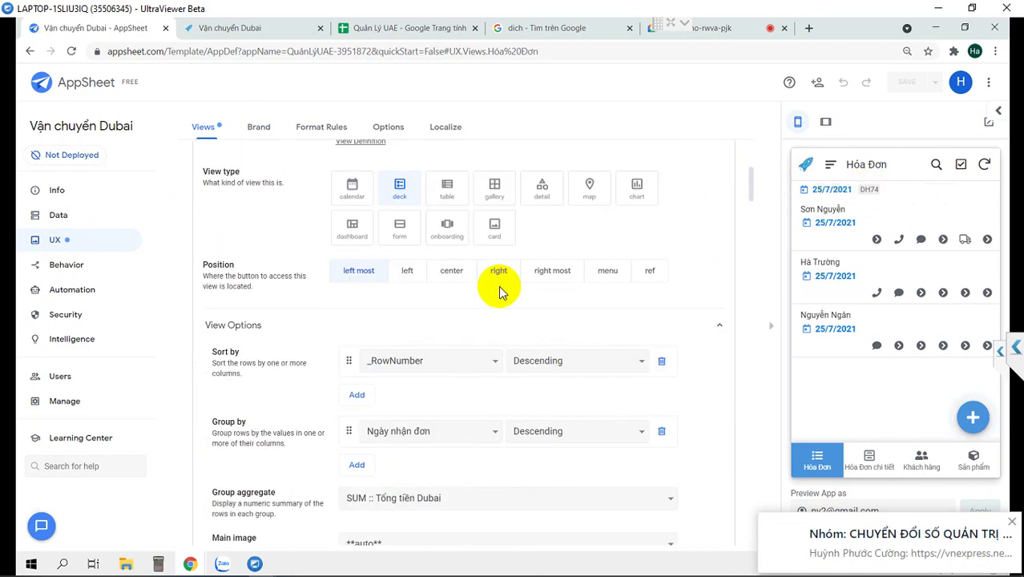
{"action": "scroll", "coordinate": [498, 286], "scroll_direction": "down", "scroll_amount": 2}
{"action": "scroll", "coordinate": [498, 285], "scroll_direction": "down", "scroll_amount": 1}
{"action": "scroll", "coordinate": [499, 285], "scroll_direction": "up", "scroll_amount": 1}
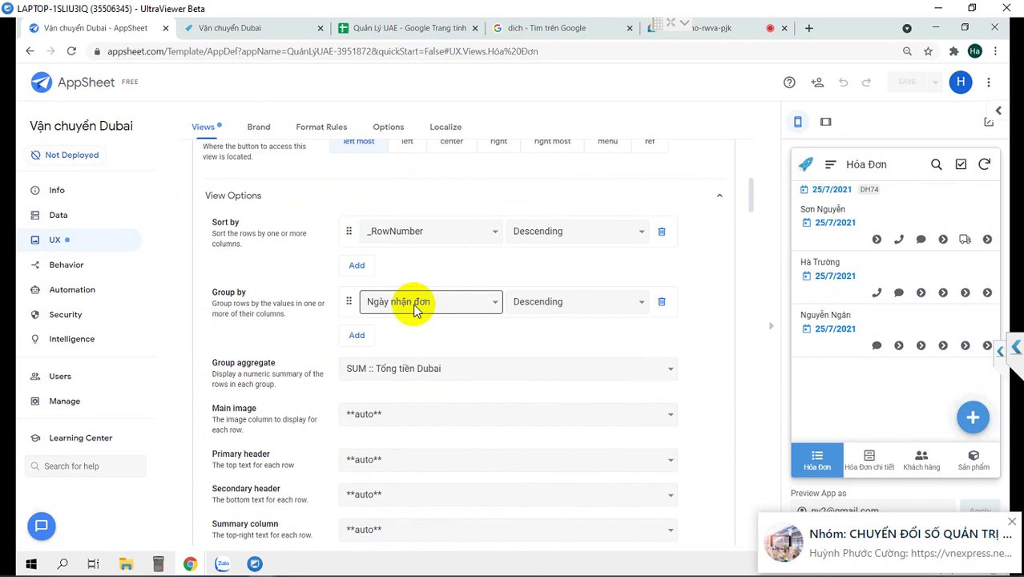
{"action": "left_click", "coordinate": [415, 310]}
{"action": "left_click", "coordinate": [412, 302]}
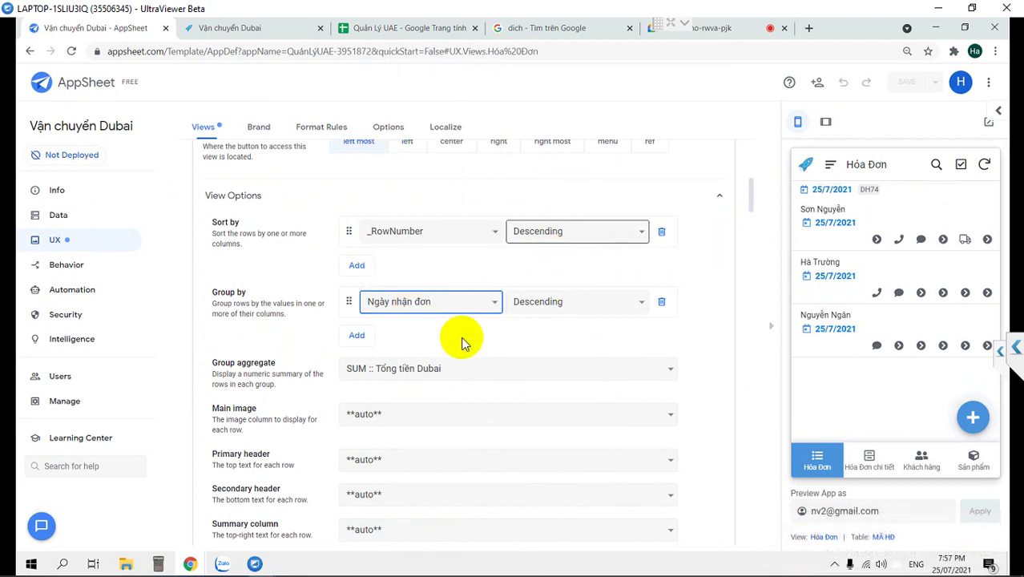
{"action": "scroll", "coordinate": [427, 371], "scroll_direction": "down", "scroll_amount": 1}
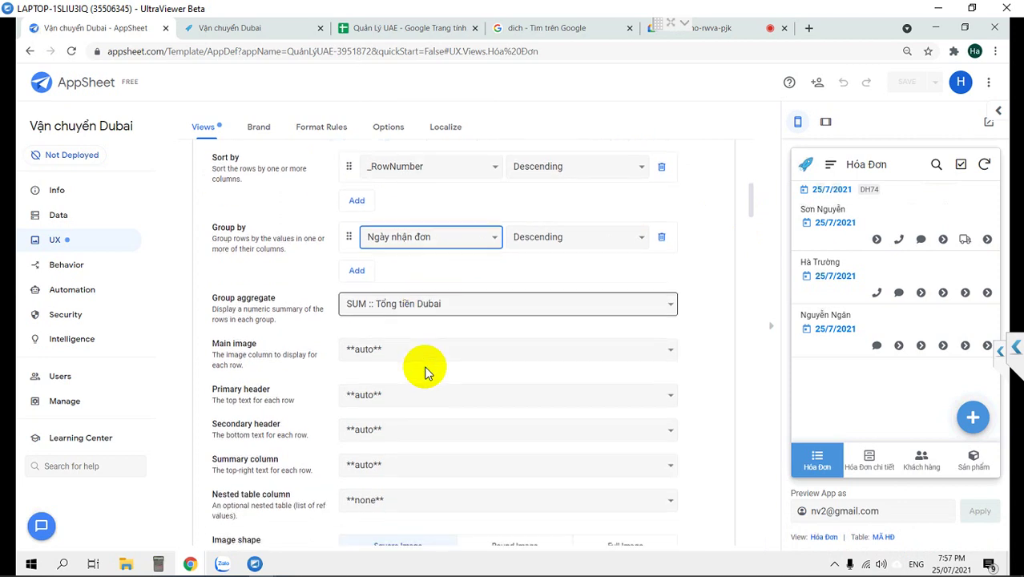
{"action": "left_click", "coordinate": [429, 313]}
{"action": "left_click", "coordinate": [429, 312]}
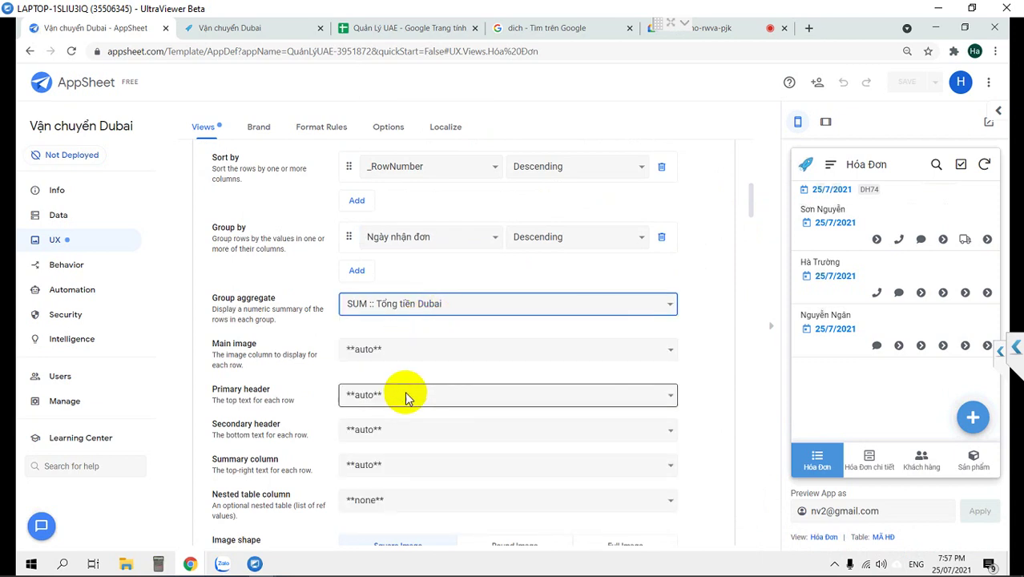
{"action": "scroll", "coordinate": [404, 396], "scroll_direction": "down", "scroll_amount": 1}
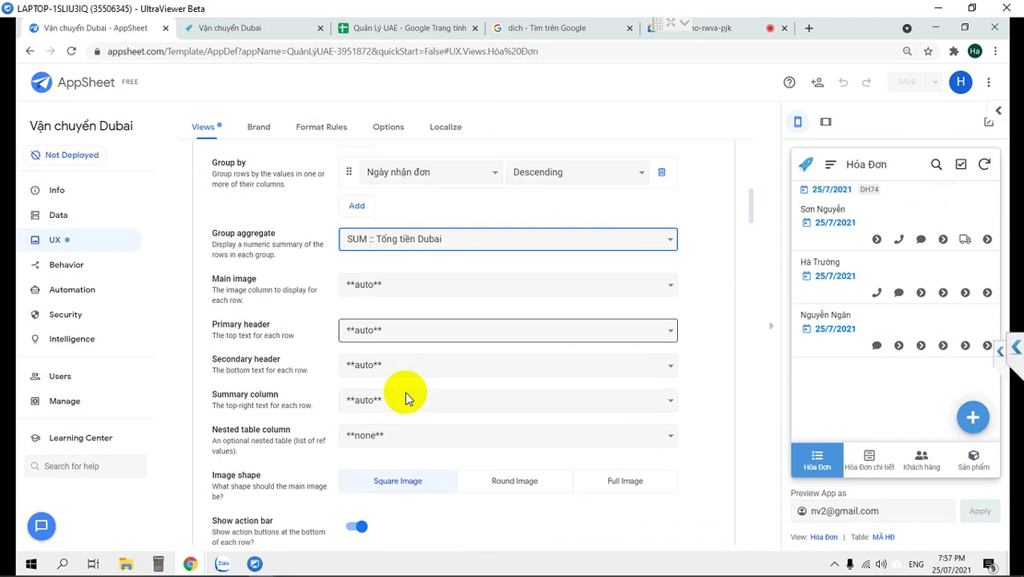
Set Primary header Tên KH, Secondary header Mã HĐ and Summary column Trạng thái.
{"action": "left_click", "coordinate": [402, 330]}
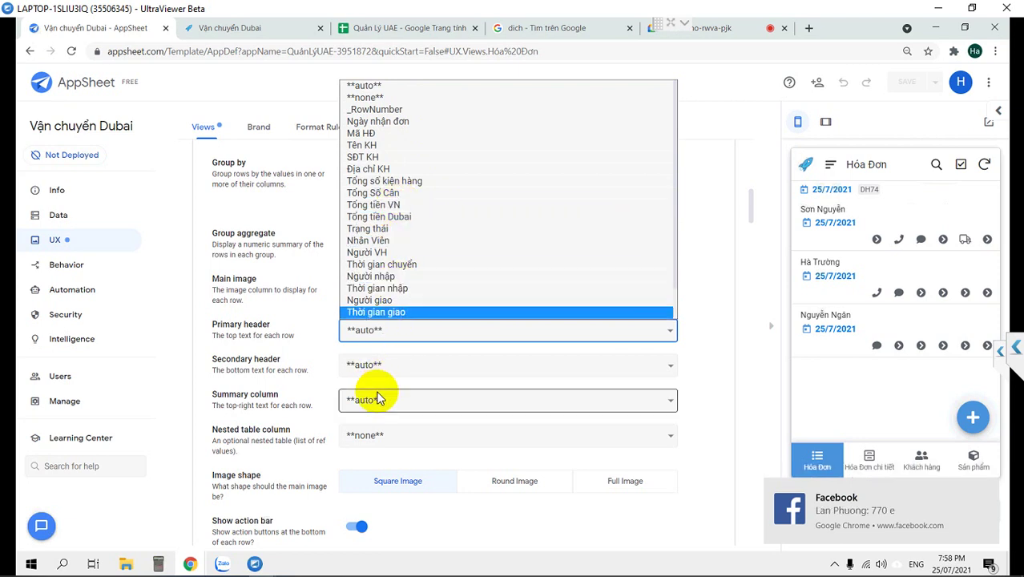
{"action": "left_click", "coordinate": [382, 366]}
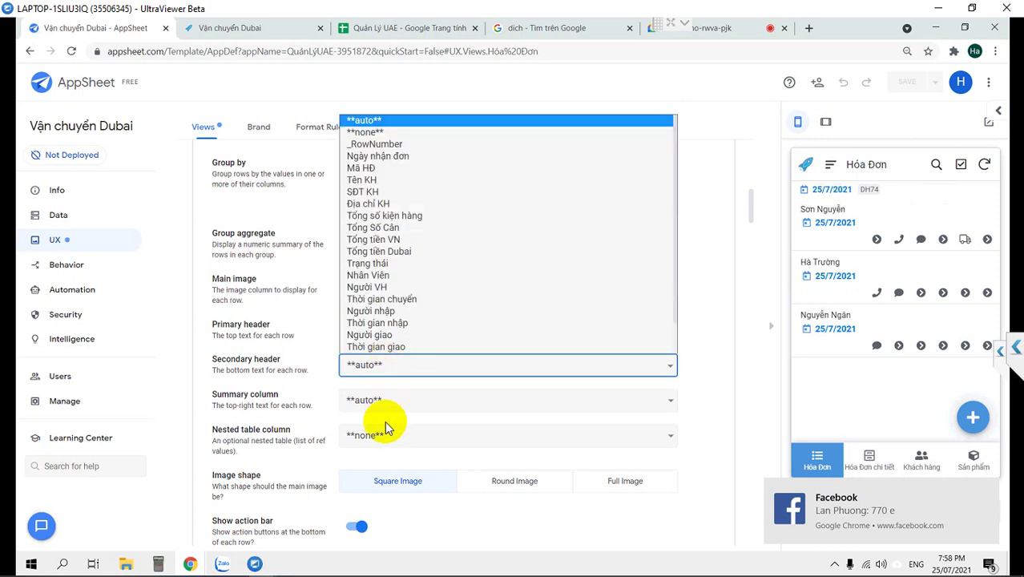
{"action": "left_click", "coordinate": [381, 403]}
{"action": "left_click", "coordinate": [380, 401]}
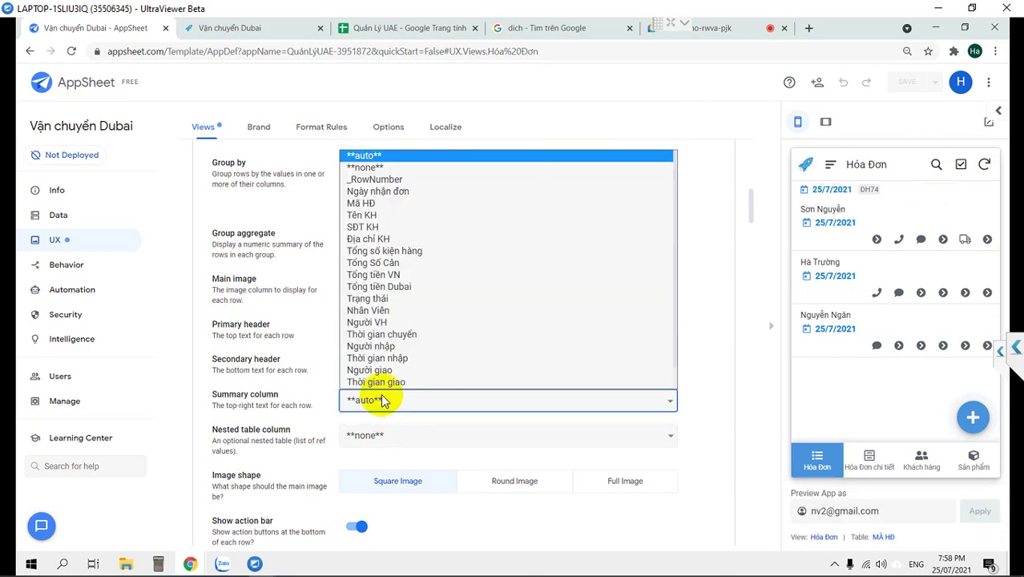
{"action": "left_click", "coordinate": [383, 299]}
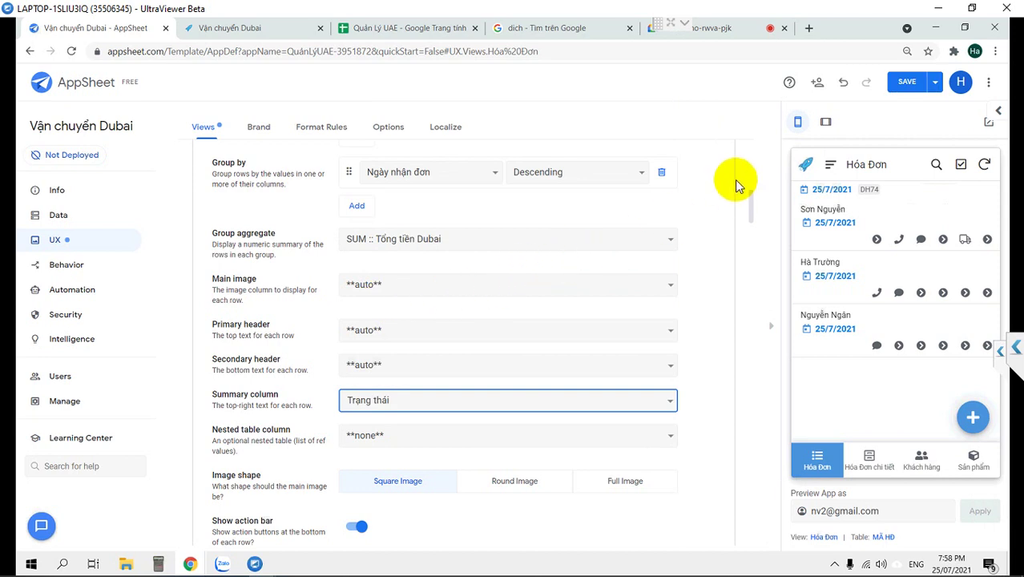
{"action": "left_click", "coordinate": [430, 364]}
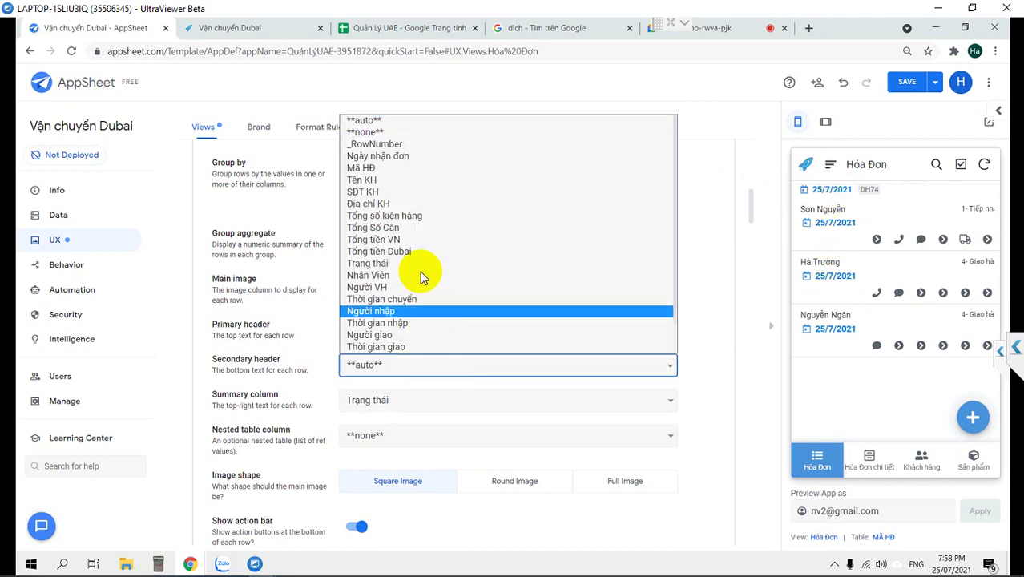
{"action": "left_click", "coordinate": [392, 167]}
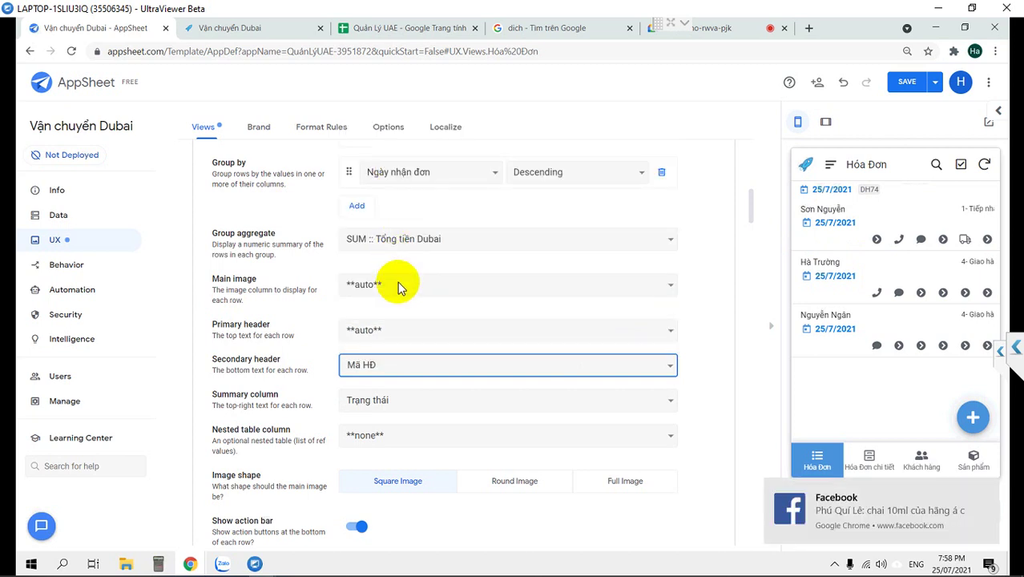
{"action": "left_click", "coordinate": [400, 331]}
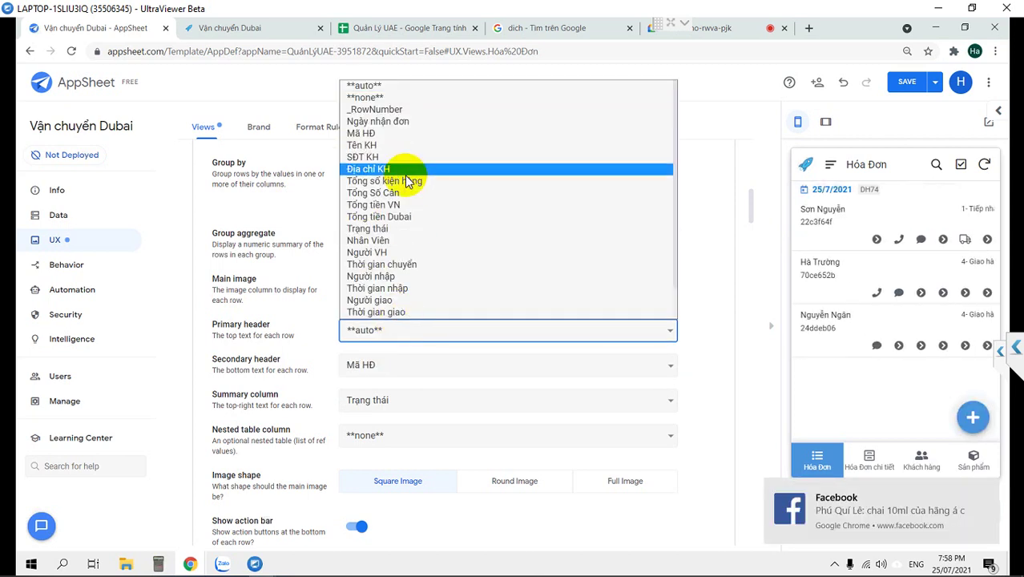
{"action": "left_click", "coordinate": [389, 145]}
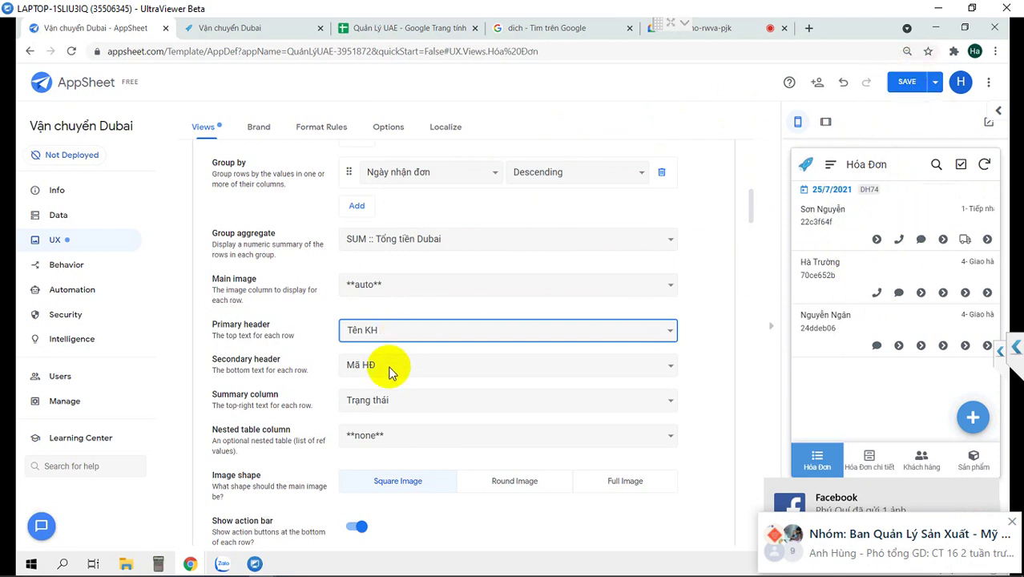
Nest Related Chi tiết HĐs under each invoice row and preview in tablet layout.
{"action": "left_click", "coordinate": [389, 432]}
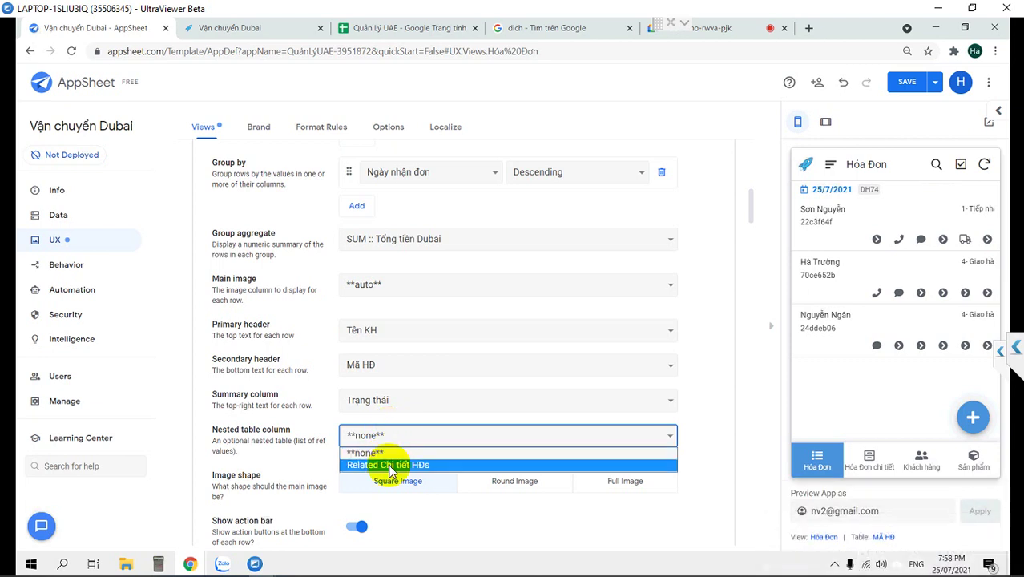
{"action": "left_click", "coordinate": [388, 466]}
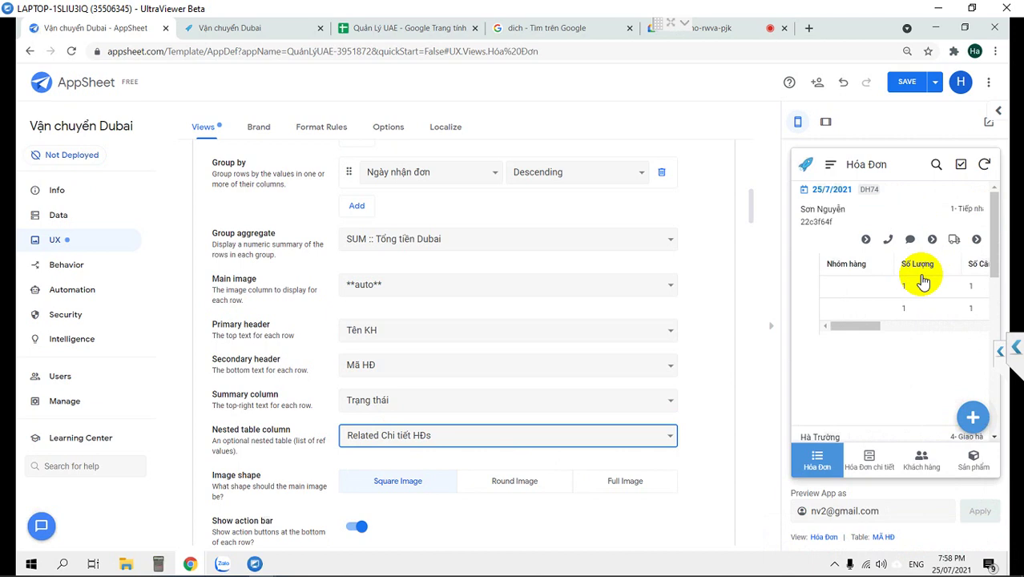
{"action": "left_click", "coordinate": [491, 437]}
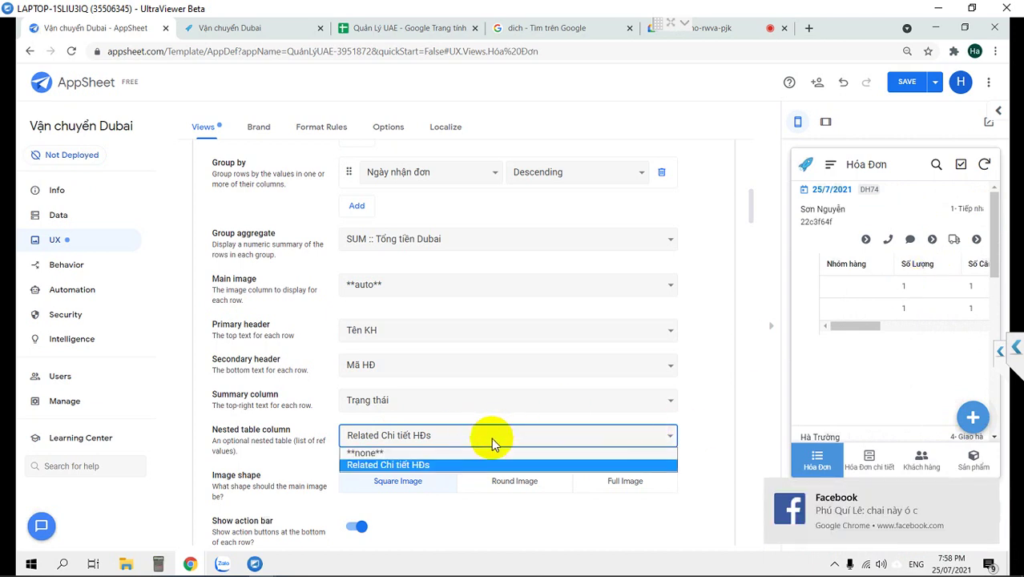
{"action": "left_click", "coordinate": [477, 454]}
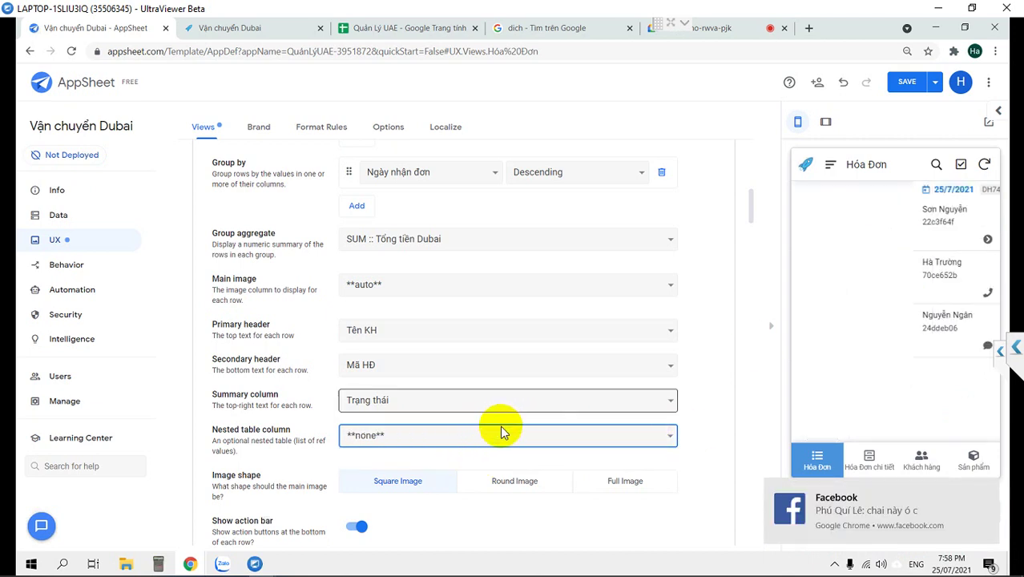
{"action": "left_click", "coordinate": [491, 439]}
{"action": "left_click", "coordinate": [487, 464]}
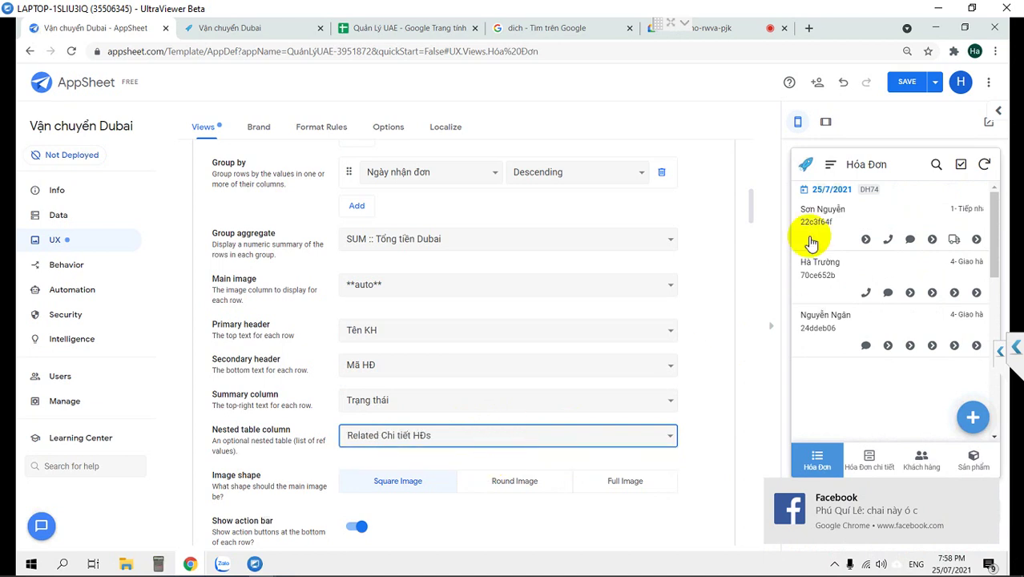
{"action": "left_click", "coordinate": [826, 121]}
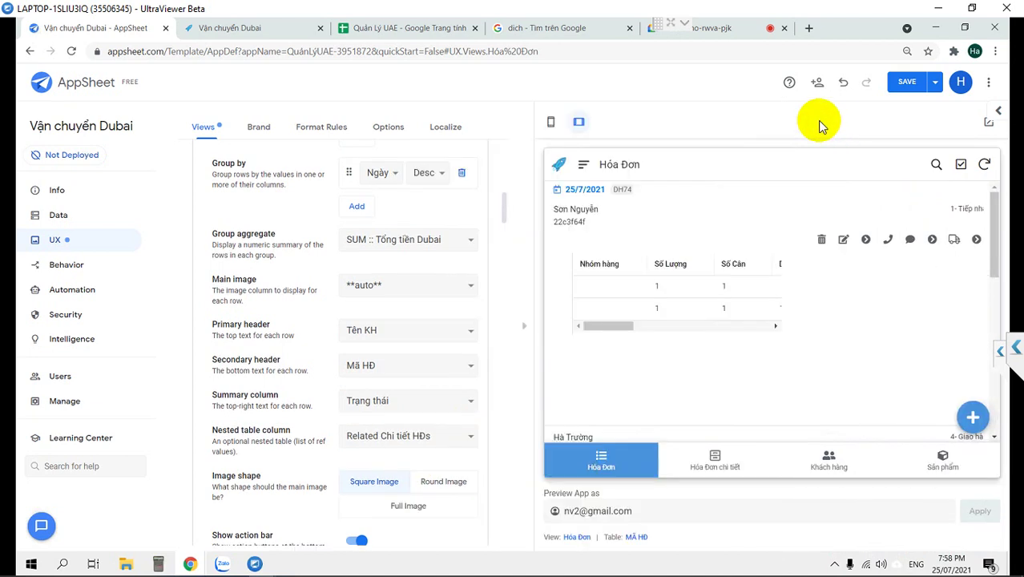
Set the Nested table column to none, keep Main image on auto, and save the app.
{"action": "left_click", "coordinate": [675, 327]}
{"action": "left_click_drag", "start_coordinate": [675, 327], "coordinate": [773, 319]}
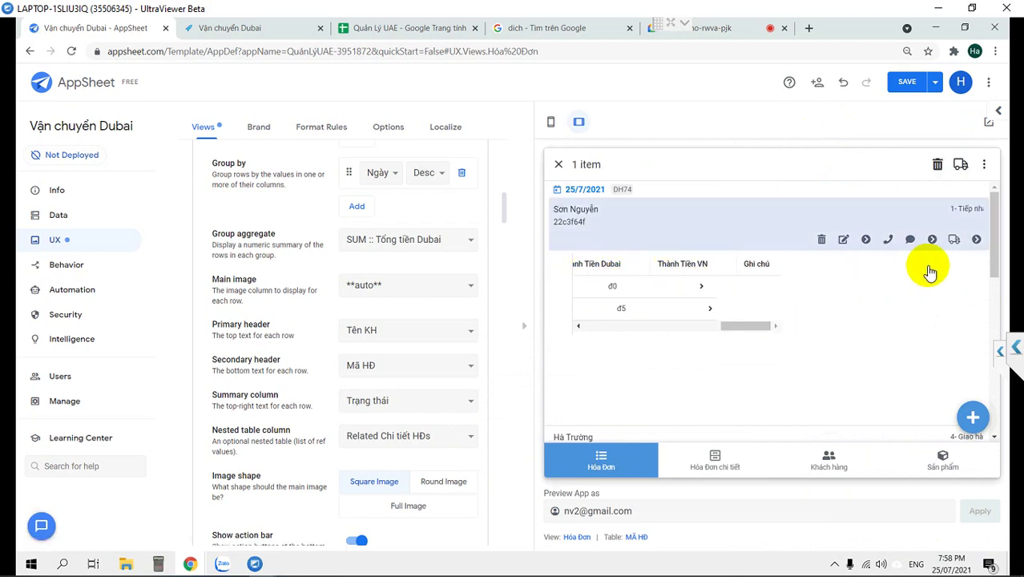
{"action": "left_click", "coordinate": [425, 434]}
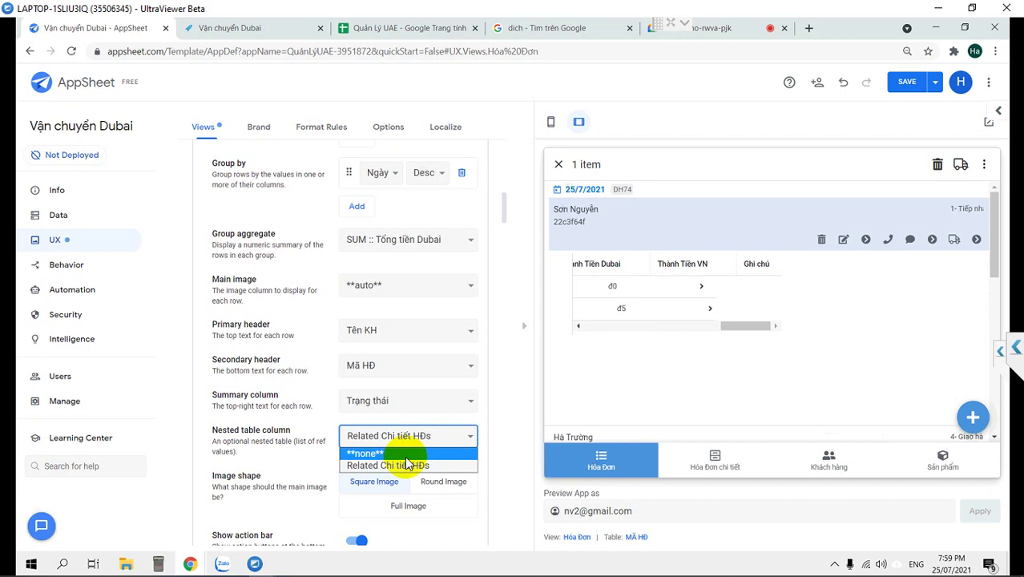
{"action": "left_click", "coordinate": [406, 455]}
{"action": "left_click", "coordinate": [405, 285]}
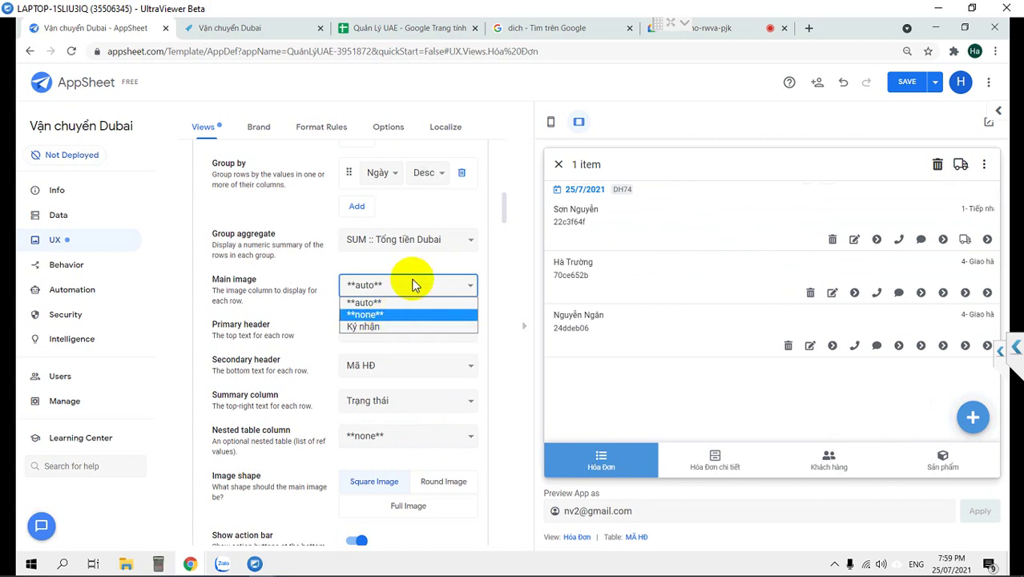
{"action": "left_click", "coordinate": [412, 285]}
{"action": "left_click", "coordinate": [906, 81]}
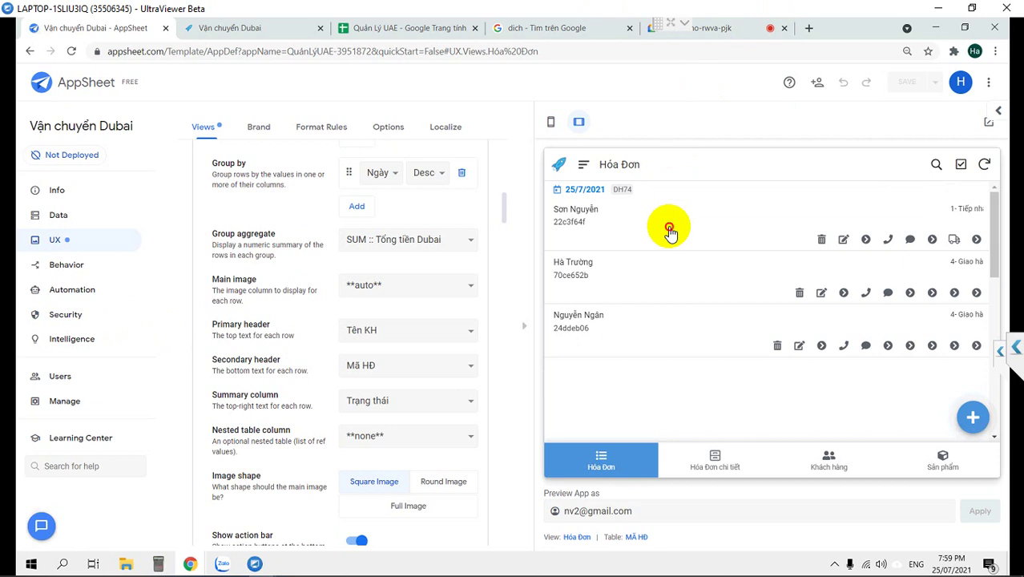
Review the first order's details, then start a new invoice for a chosen customer.
{"action": "left_click", "coordinate": [670, 231]}
{"action": "scroll", "coordinate": [677, 304], "scroll_direction": "down", "scroll_amount": 3}
{"action": "scroll", "coordinate": [677, 304], "scroll_direction": "down", "scroll_amount": 3}
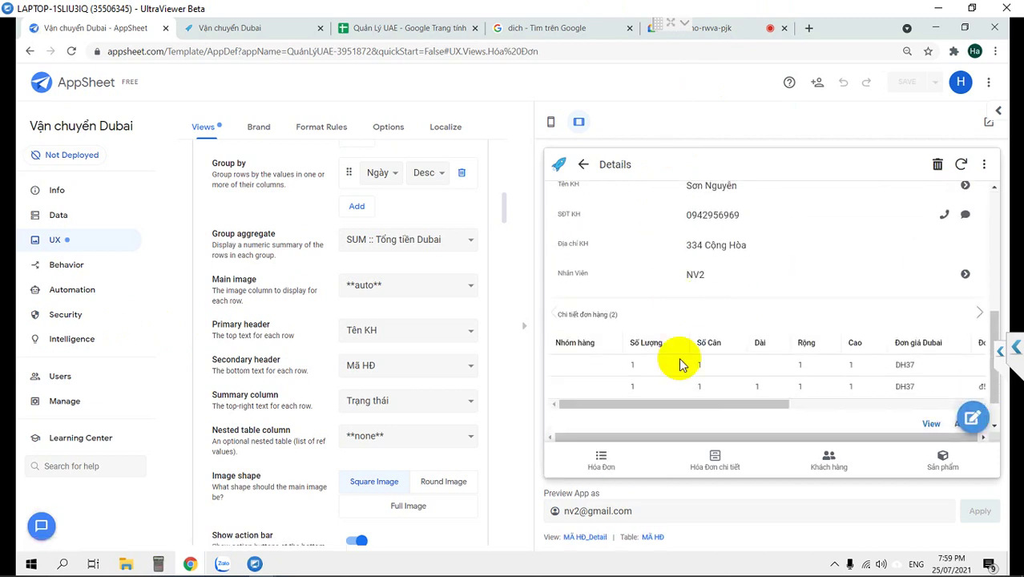
{"action": "left_click", "coordinate": [600, 460]}
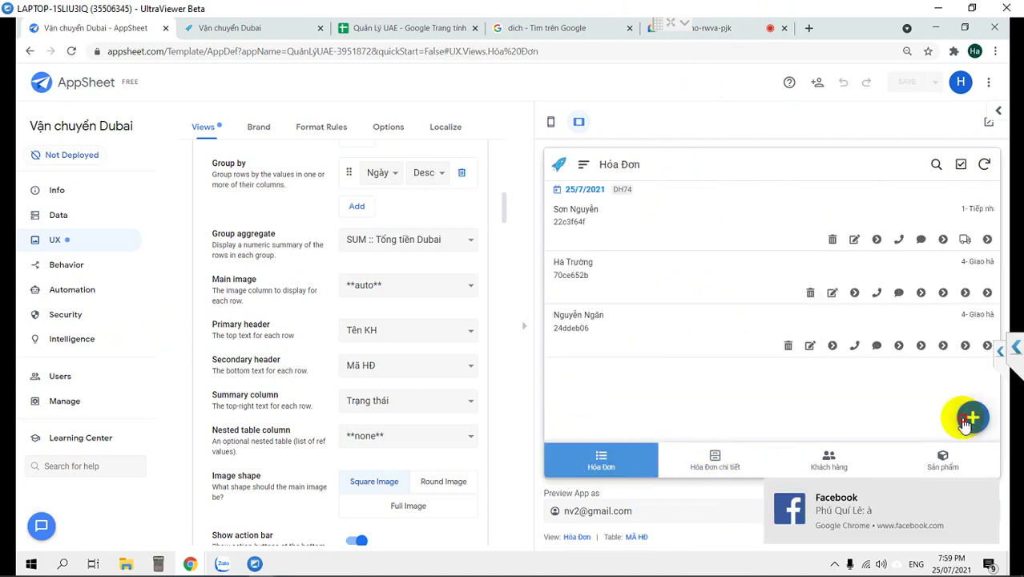
{"action": "left_click", "coordinate": [972, 417]}
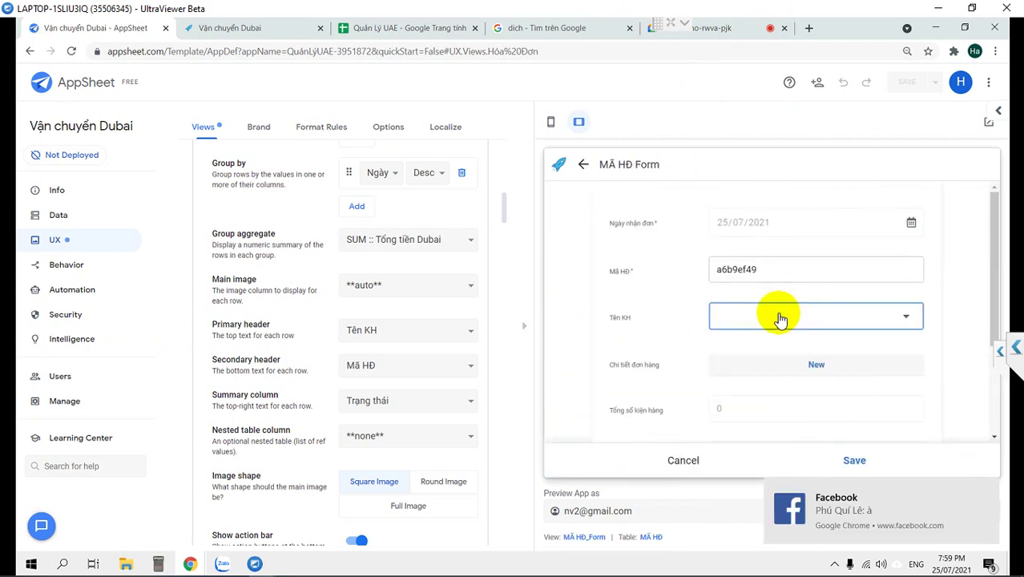
{"action": "left_click", "coordinate": [780, 319]}
{"action": "left_click", "coordinate": [621, 256]}
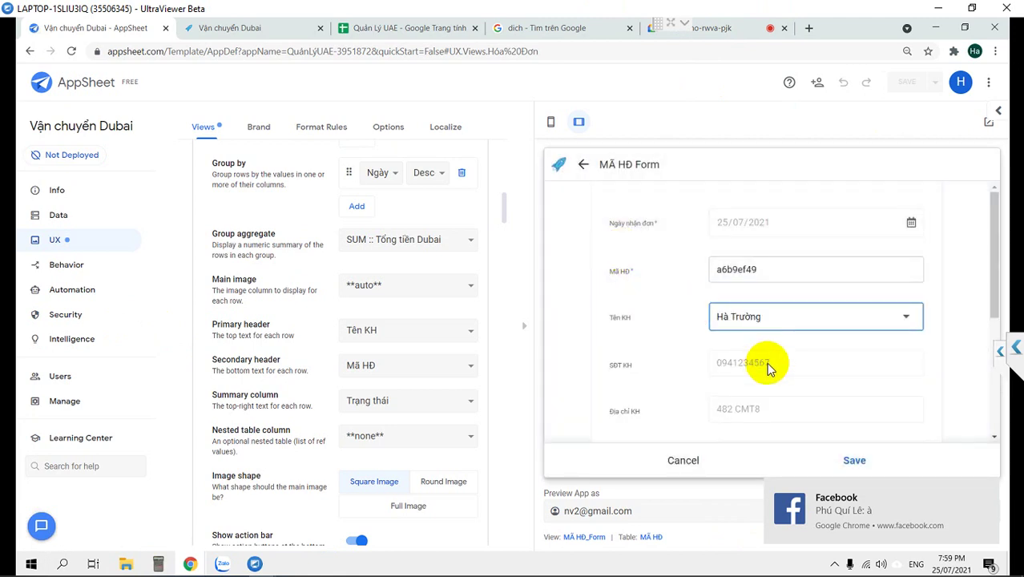
{"action": "scroll", "coordinate": [767, 368], "scroll_direction": "down", "scroll_amount": 3}
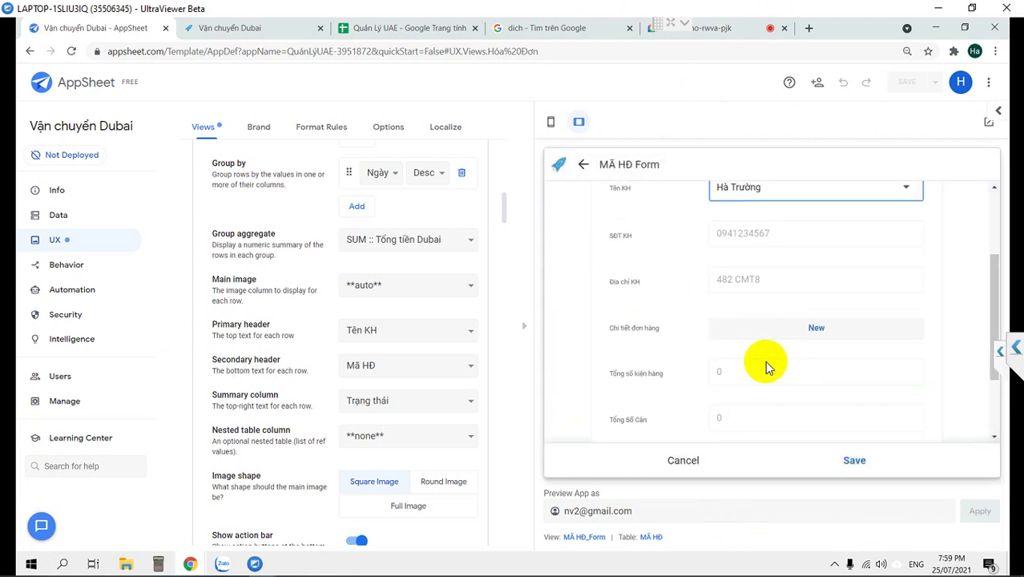
{"action": "scroll", "coordinate": [762, 338], "scroll_direction": "down", "scroll_amount": 3}
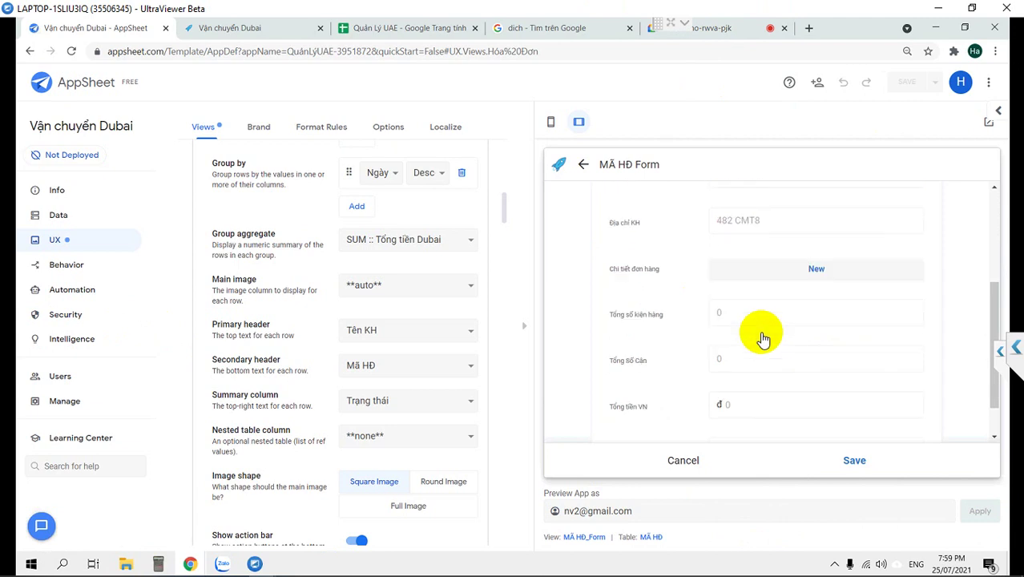
Add a Thức ăn khô order line with Số Lượng and Rộng set to 1.
{"action": "left_click", "coordinate": [782, 232]}
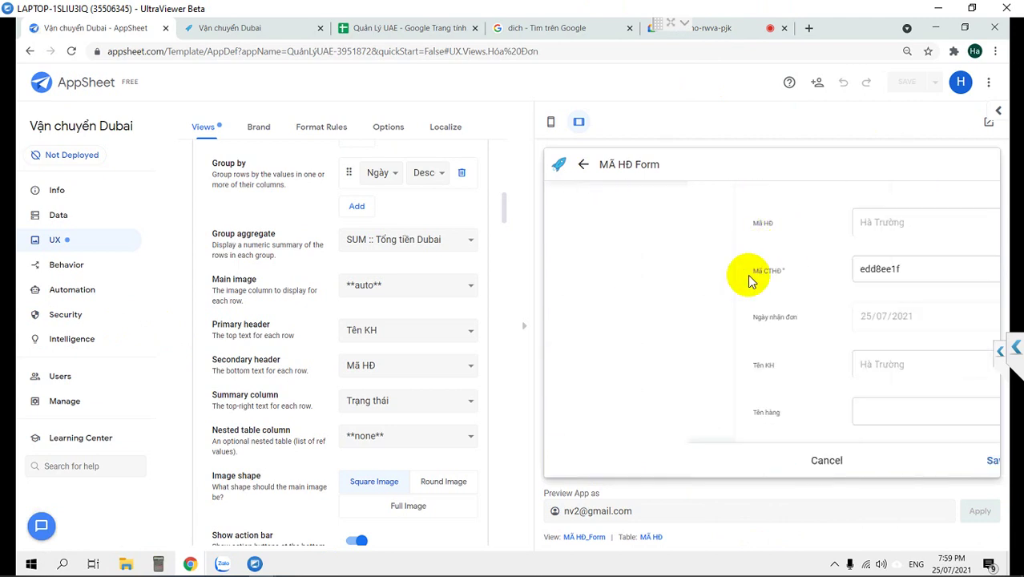
{"action": "scroll", "coordinate": [793, 384], "scroll_direction": "down", "scroll_amount": 3}
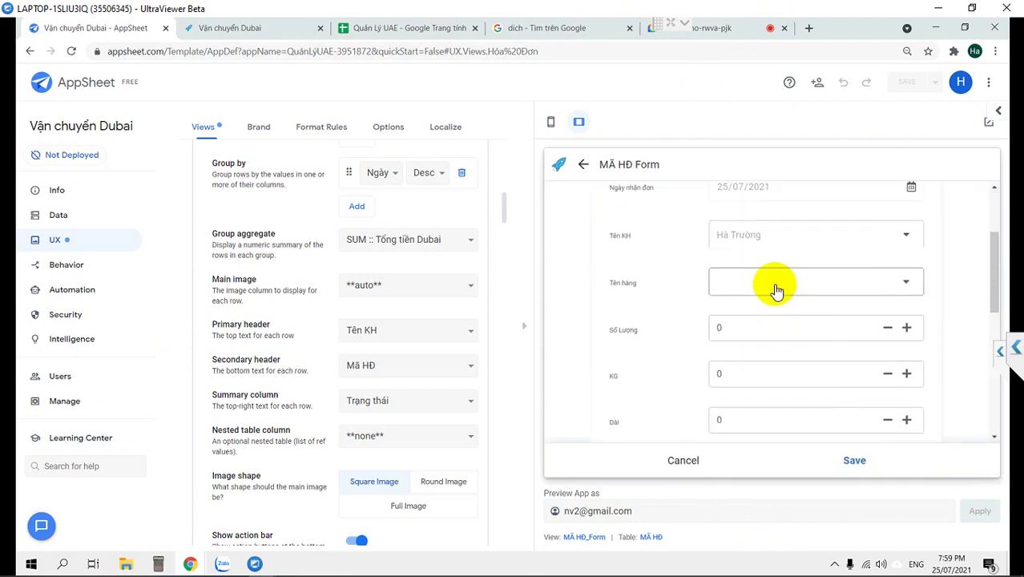
{"action": "left_click", "coordinate": [776, 290]}
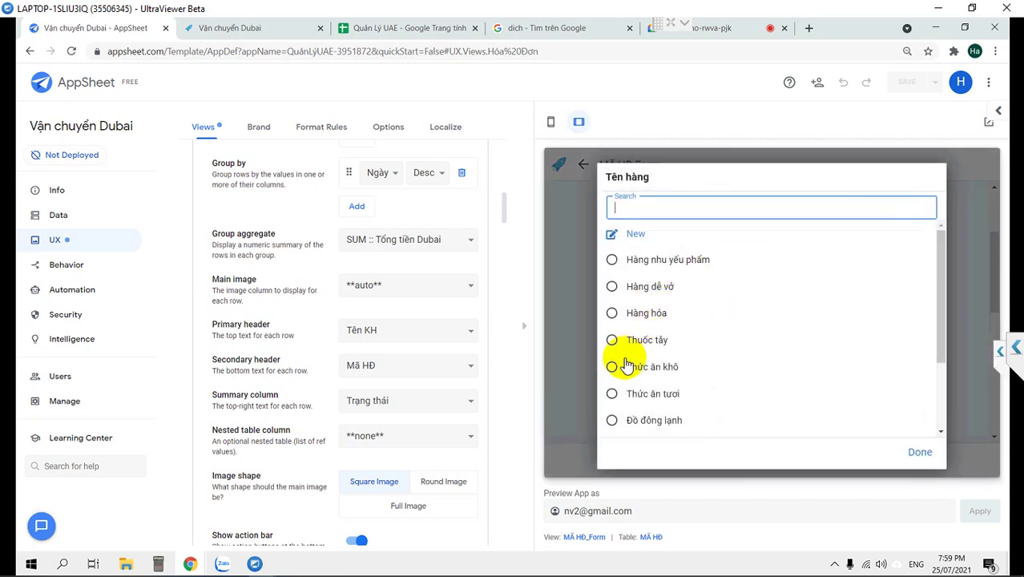
{"action": "left_click", "coordinate": [697, 366]}
{"action": "scroll", "coordinate": [817, 381], "scroll_direction": "down", "scroll_amount": 2}
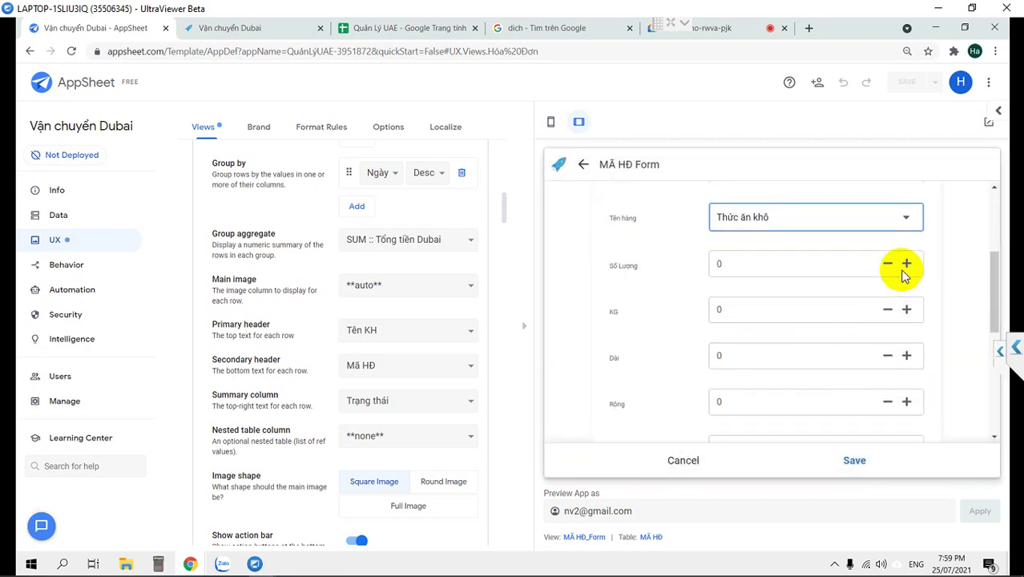
{"action": "left_click", "coordinate": [906, 265]}
{"action": "scroll", "coordinate": [887, 274], "scroll_direction": "up", "scroll_amount": 2}
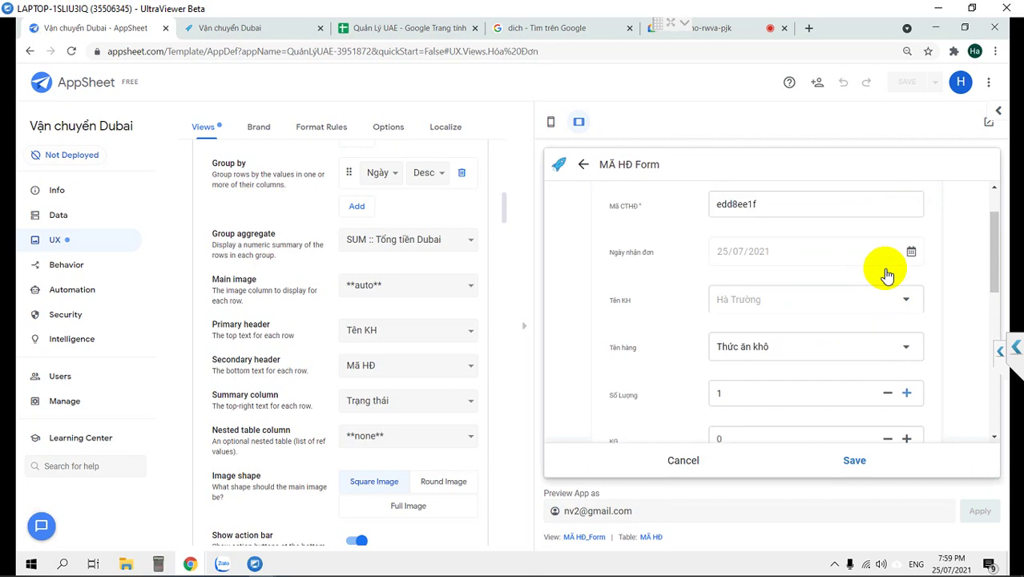
{"action": "scroll", "coordinate": [886, 274], "scroll_direction": "down", "scroll_amount": 1}
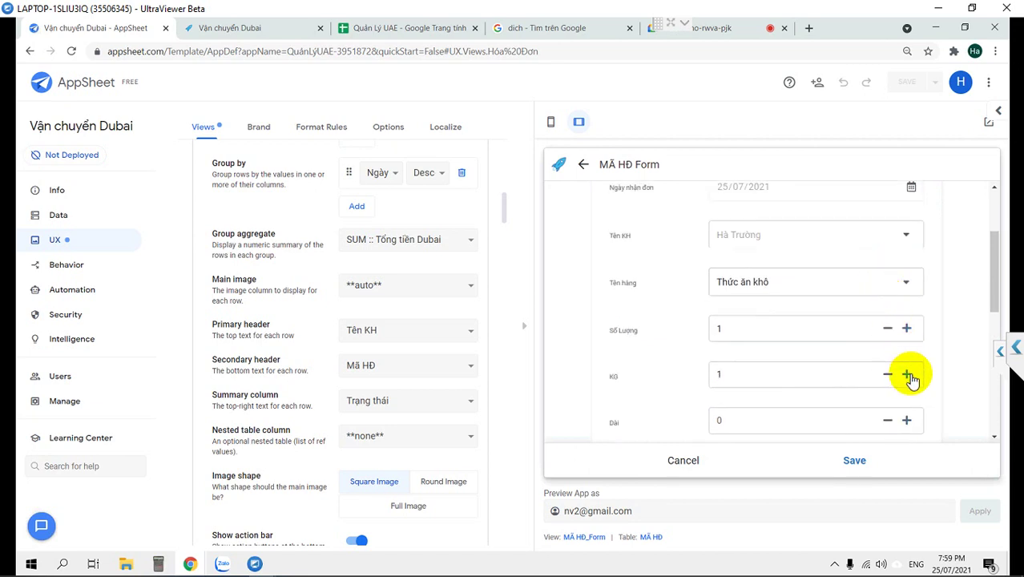
{"action": "scroll", "coordinate": [902, 420], "scroll_direction": "down", "scroll_amount": 3}
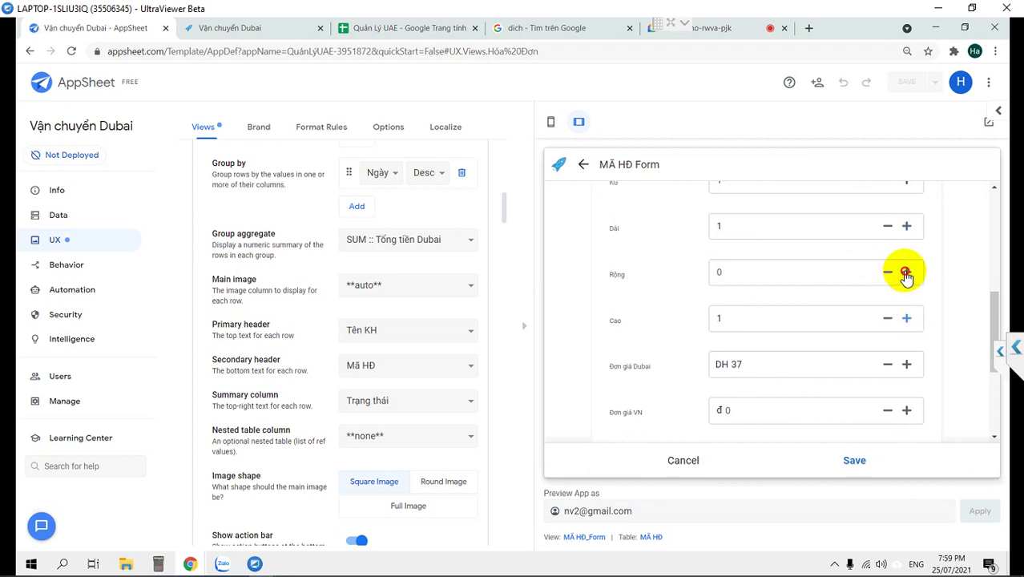
{"action": "left_click", "coordinate": [904, 273]}
{"action": "scroll", "coordinate": [861, 403], "scroll_direction": "down", "scroll_amount": 1}
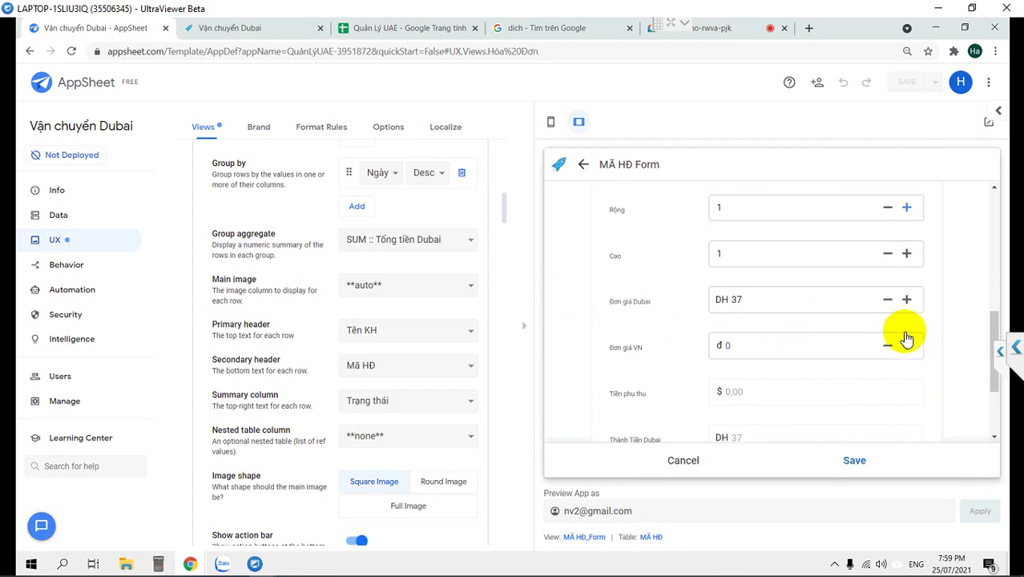
{"action": "scroll", "coordinate": [831, 343], "scroll_direction": "down", "scroll_amount": 2}
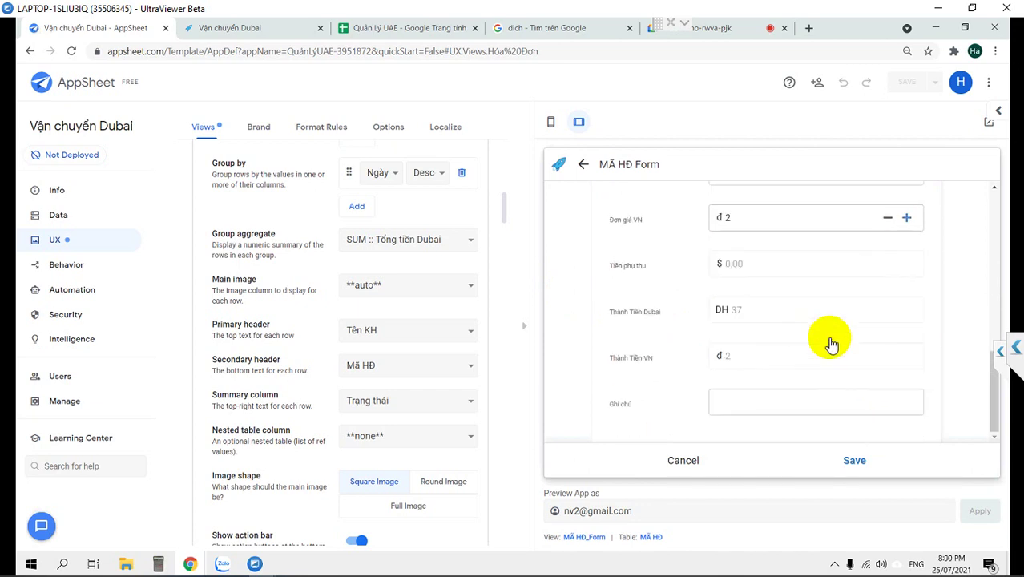
{"action": "left_click", "coordinate": [856, 461]}
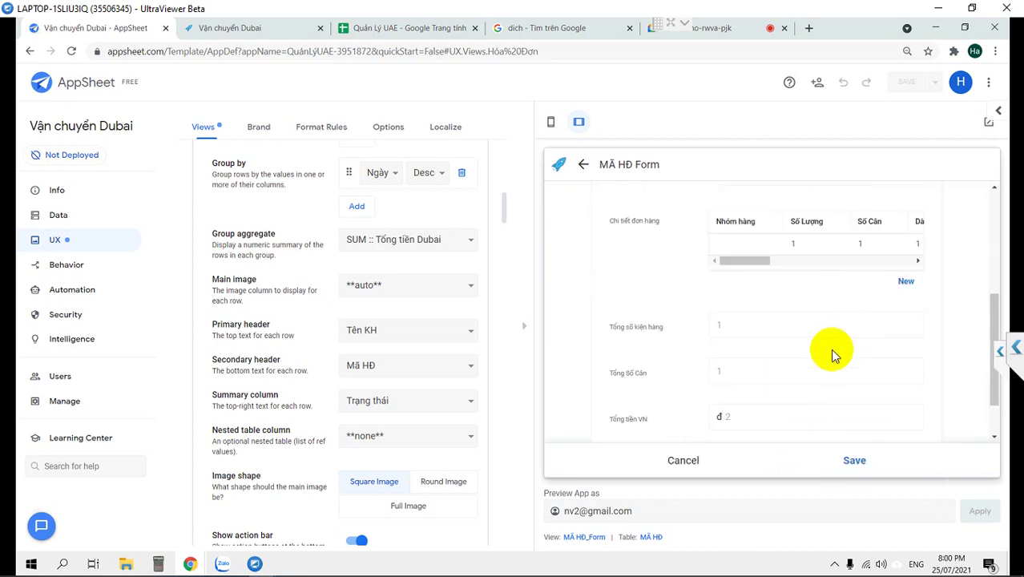
{"action": "scroll", "coordinate": [764, 318], "scroll_direction": "up", "scroll_amount": 2}
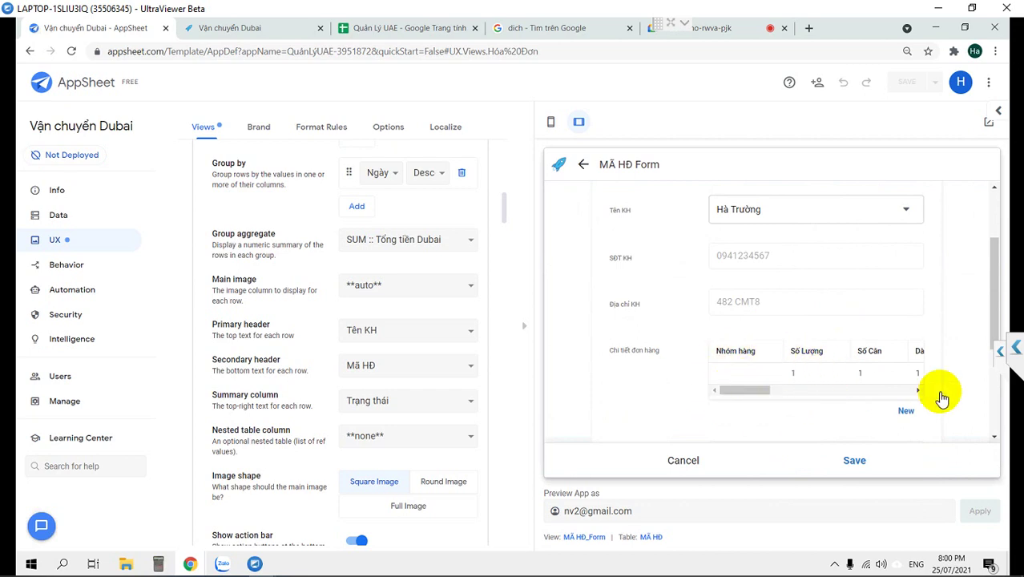
Add a second Mua hộ hàng line with Số Lượng, KG, Rộng and Cao at 1.
{"action": "left_click", "coordinate": [903, 412]}
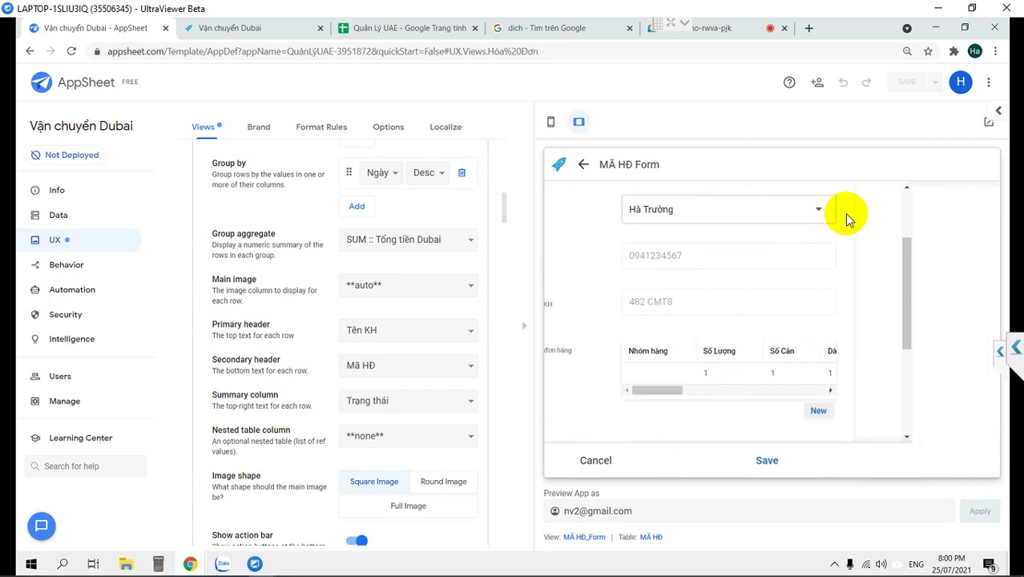
{"action": "scroll", "coordinate": [248, 240], "scroll_direction": "up", "scroll_amount": 3}
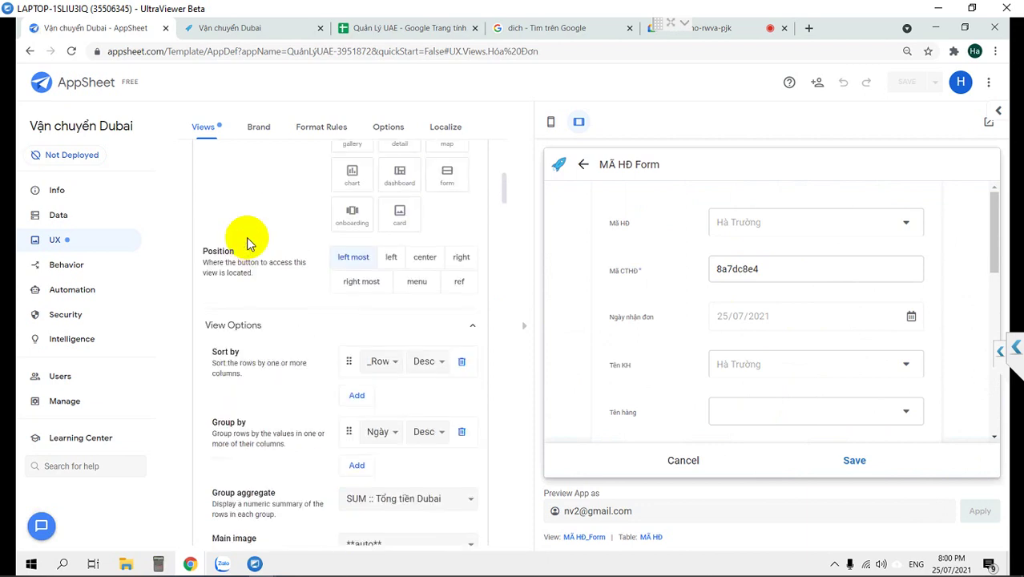
{"action": "scroll", "coordinate": [840, 356], "scroll_direction": "down", "scroll_amount": 2}
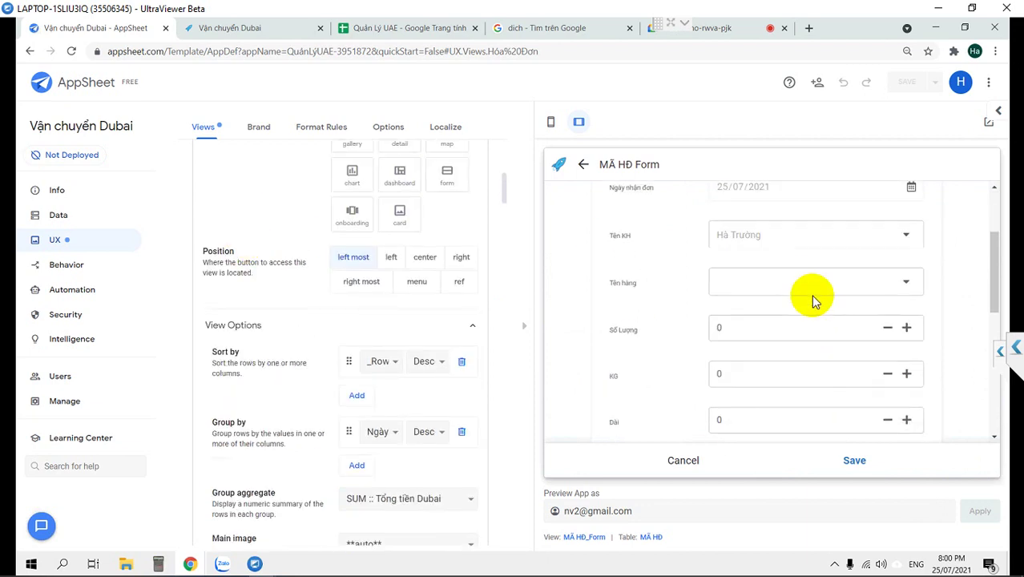
{"action": "left_click", "coordinate": [807, 286]}
{"action": "scroll", "coordinate": [656, 400], "scroll_direction": "down", "scroll_amount": 3}
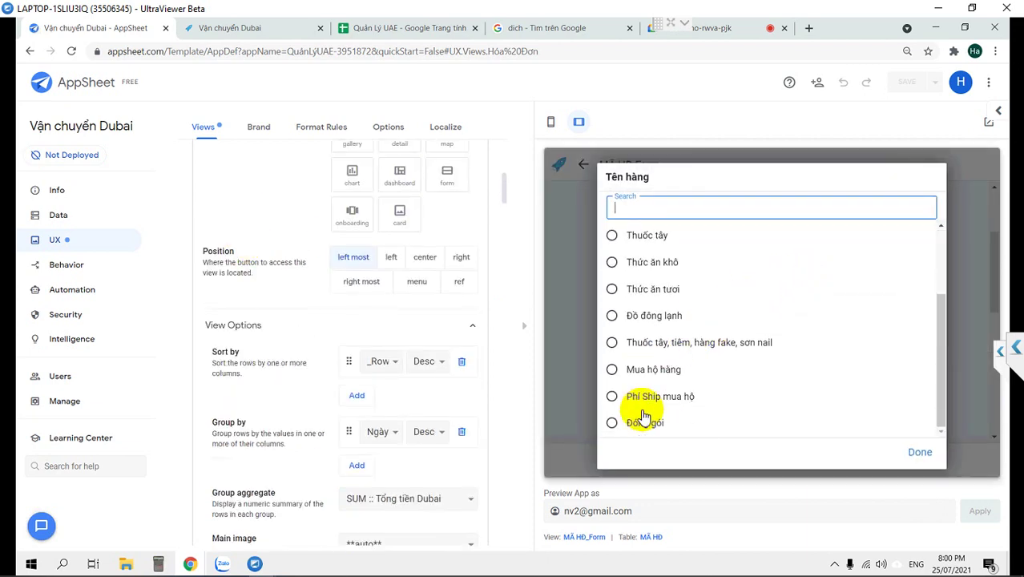
{"action": "left_click", "coordinate": [622, 369]}
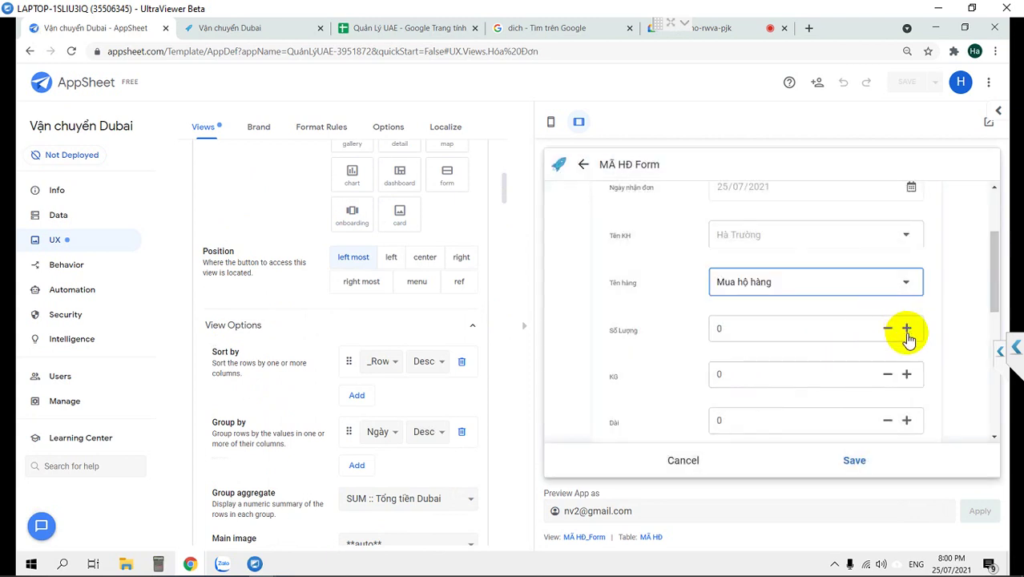
{"action": "left_click", "coordinate": [906, 330]}
{"action": "left_click", "coordinate": [905, 375]}
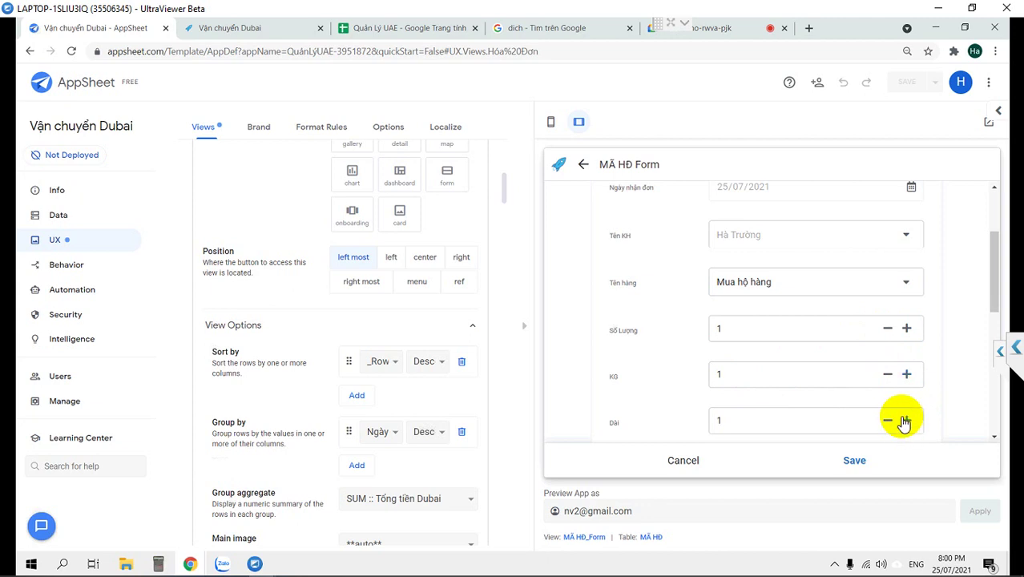
{"action": "scroll", "coordinate": [904, 421], "scroll_direction": "down", "scroll_amount": 2}
{"action": "left_click", "coordinate": [905, 338]}
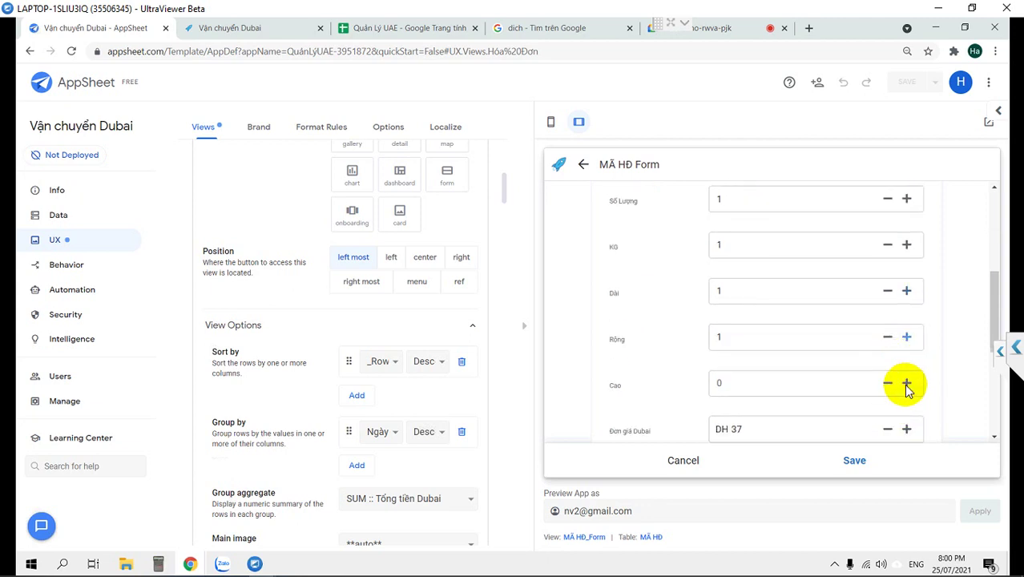
{"action": "left_click", "coordinate": [906, 384]}
{"action": "left_click", "coordinate": [863, 459]}
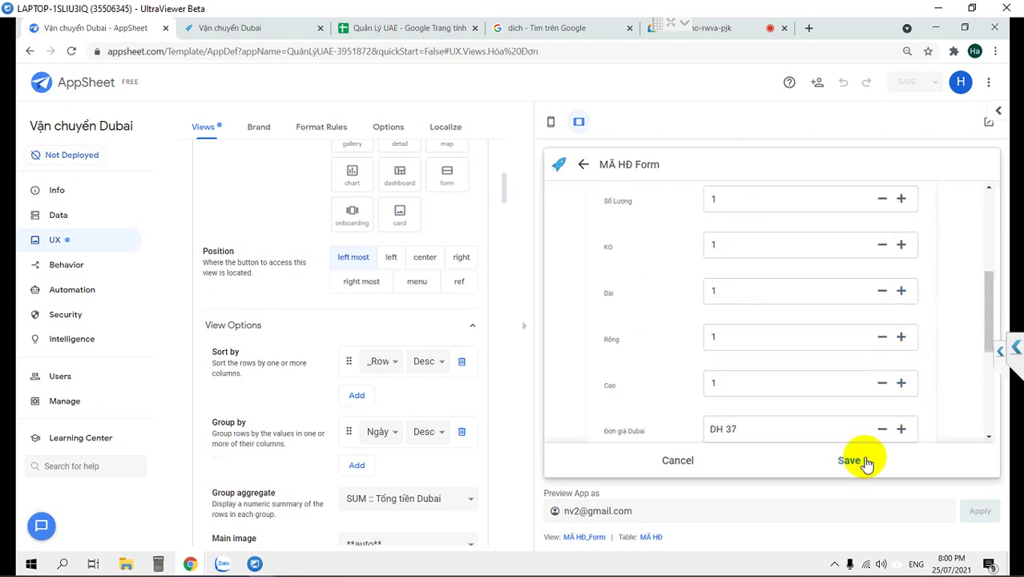
{"action": "scroll", "coordinate": [737, 433], "scroll_direction": "down", "scroll_amount": 1}
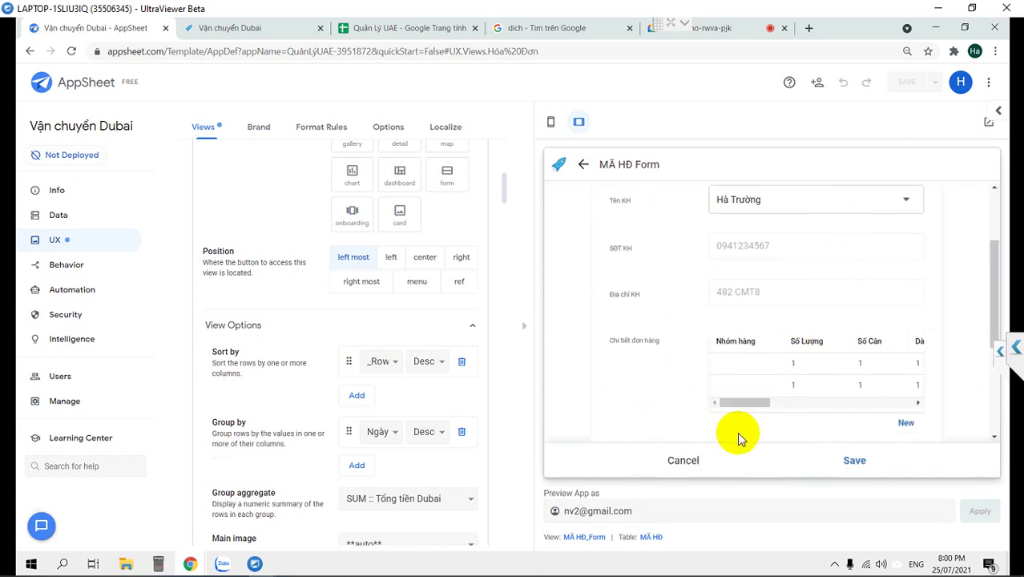
Save the new invoice and advance the first invoice through Nhận hàng to Giao hàng.
{"action": "left_click", "coordinate": [854, 461]}
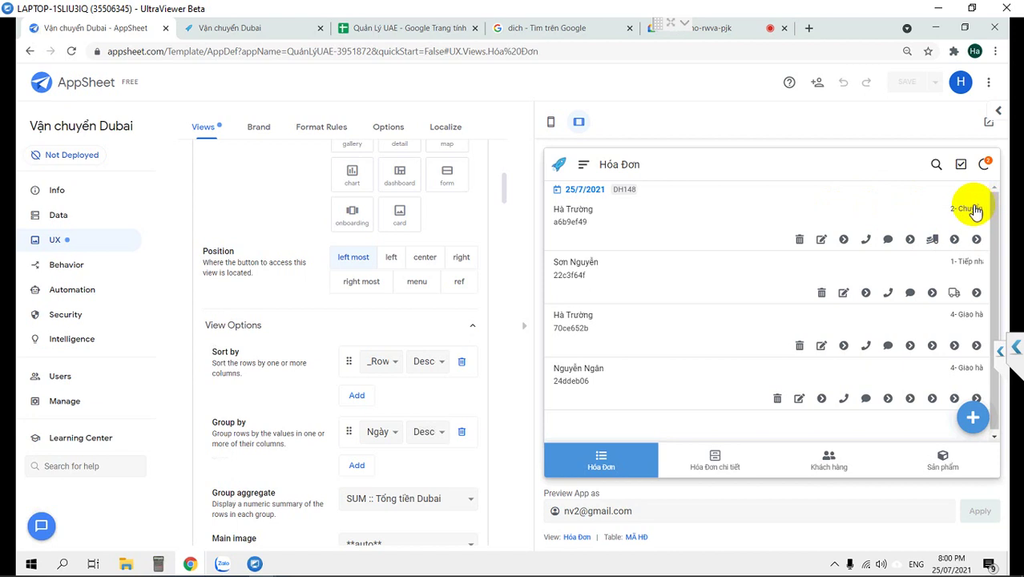
{"action": "left_click", "coordinate": [930, 238]}
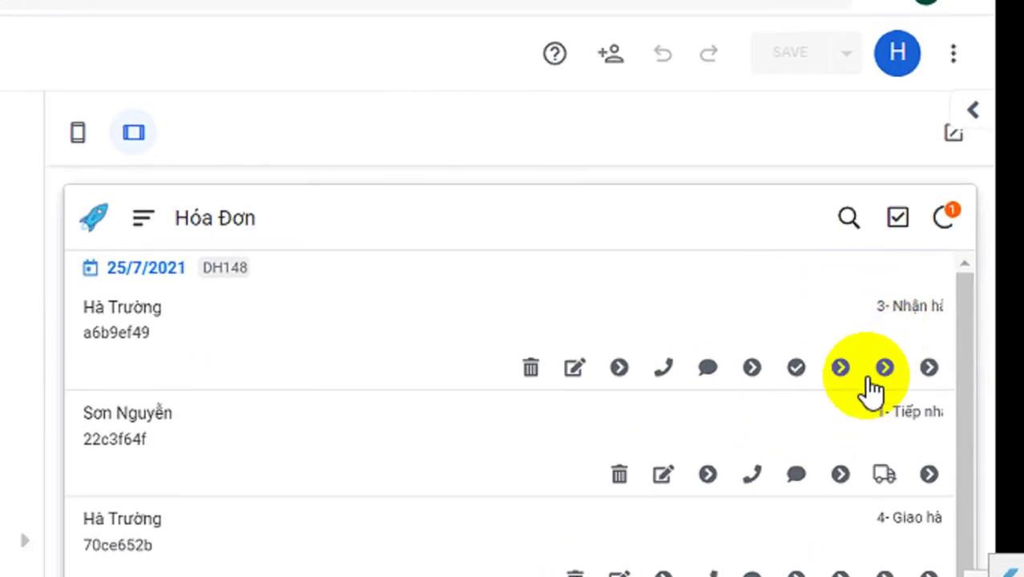
{"action": "left_click", "coordinate": [798, 373]}
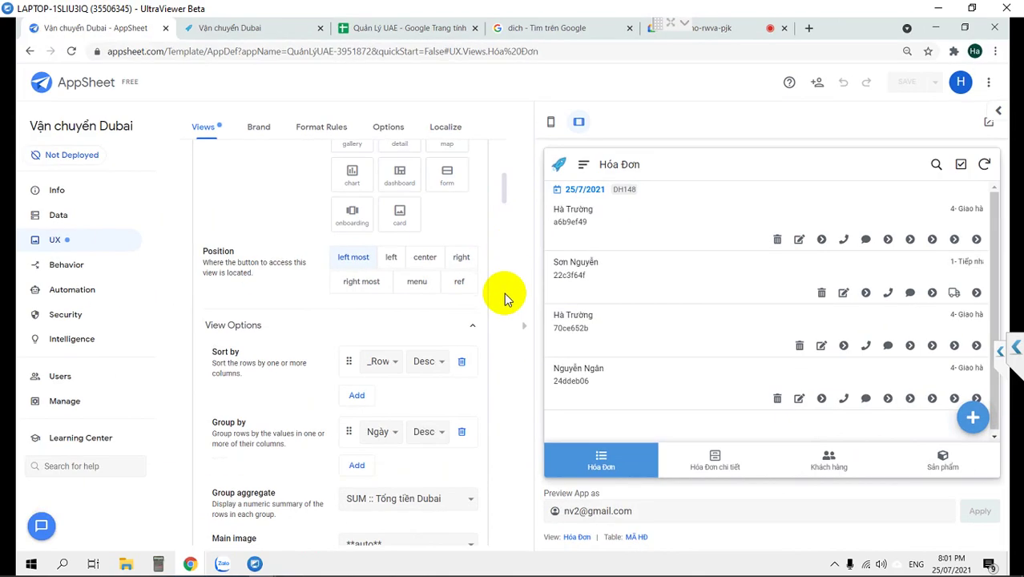
Browse the Hóa Đơn chi tiết view, open the Data tables page, and return to Hóa Đơn.
{"action": "left_click", "coordinate": [715, 473]}
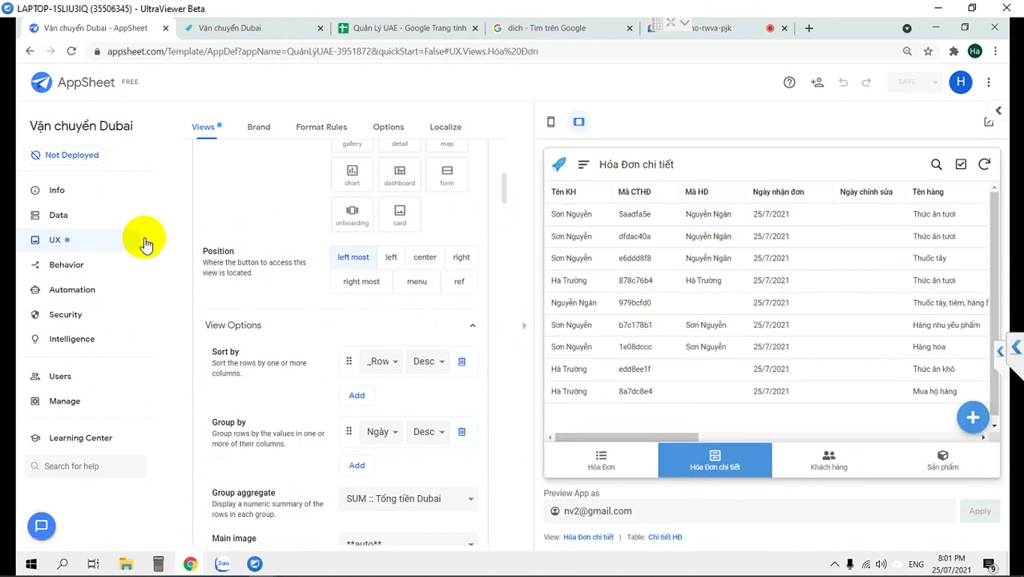
{"action": "left_click", "coordinate": [57, 218]}
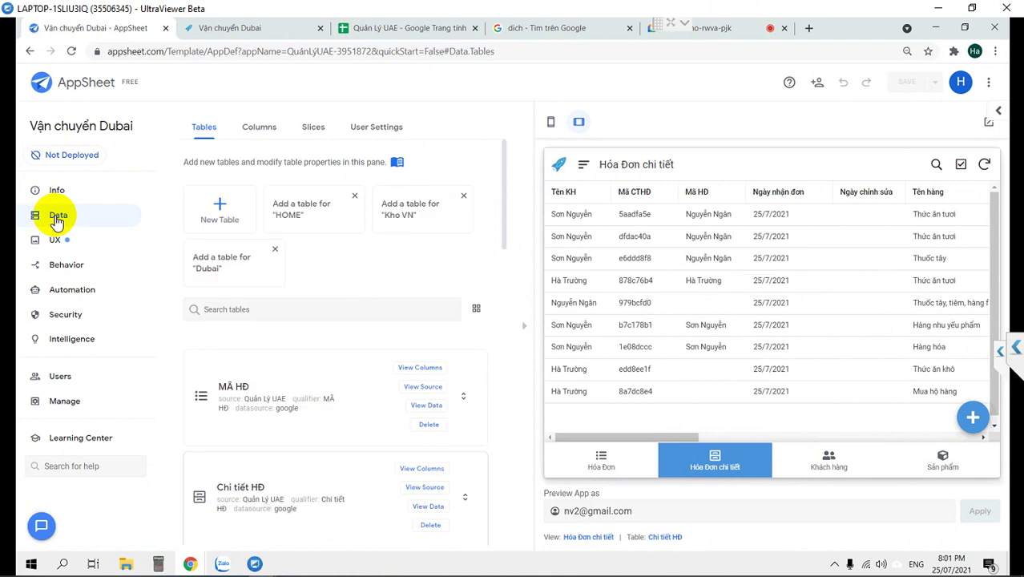
{"action": "left_click", "coordinate": [602, 459]}
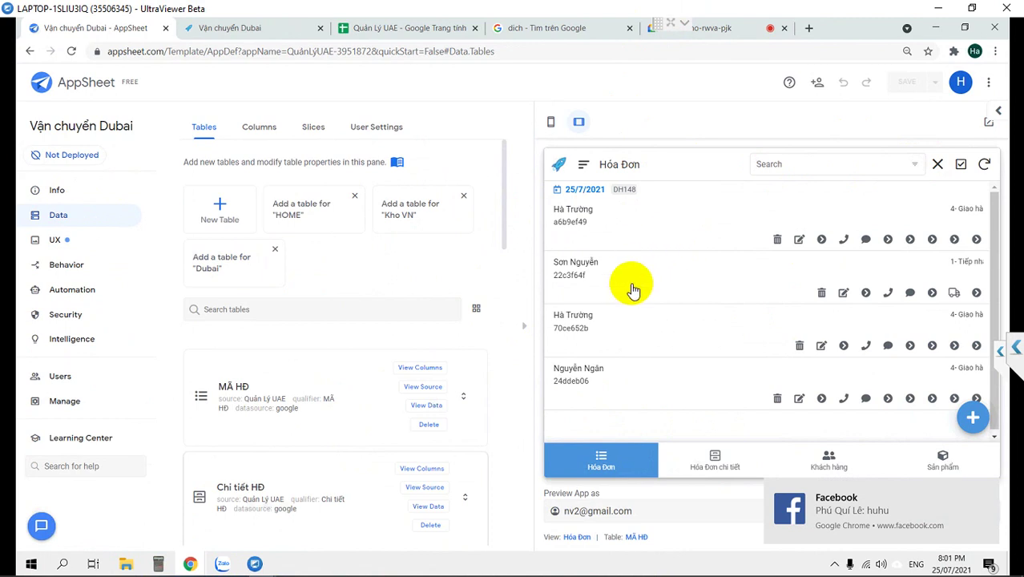
Duplicate the Hóa Đơn view and rename the copy Tình trạng đơn.
{"action": "left_click", "coordinate": [54, 242]}
{"action": "scroll", "coordinate": [320, 381], "scroll_direction": "down", "scroll_amount": 1}
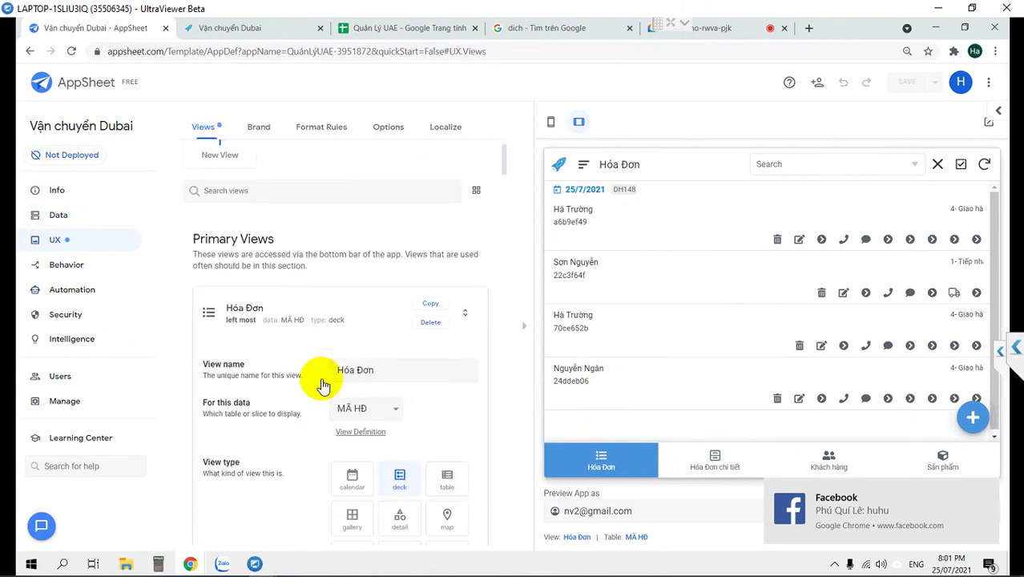
{"action": "left_click", "coordinate": [430, 304]}
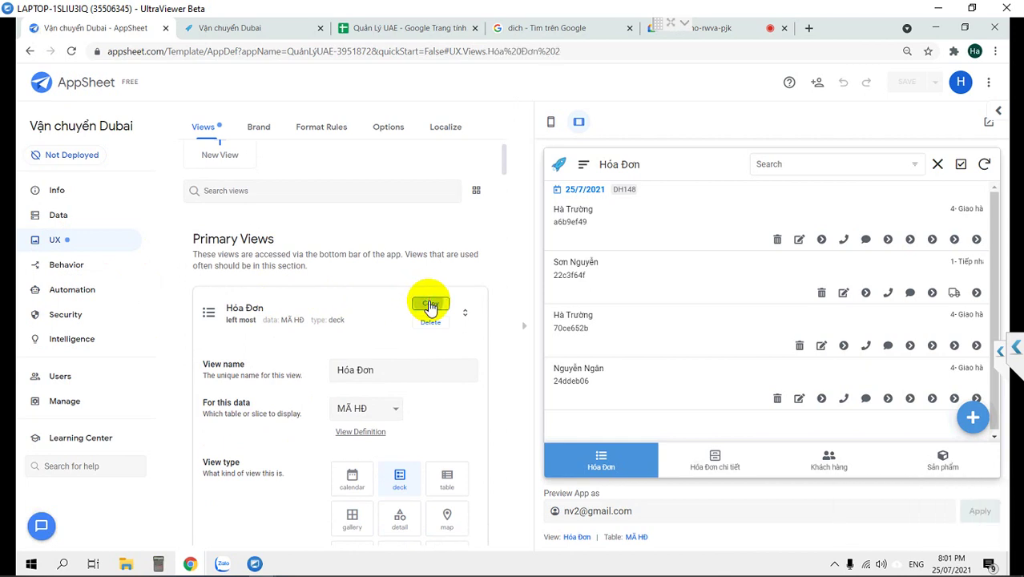
{"action": "left_click_drag", "start_coordinate": [398, 223], "coordinate": [359, 223]}
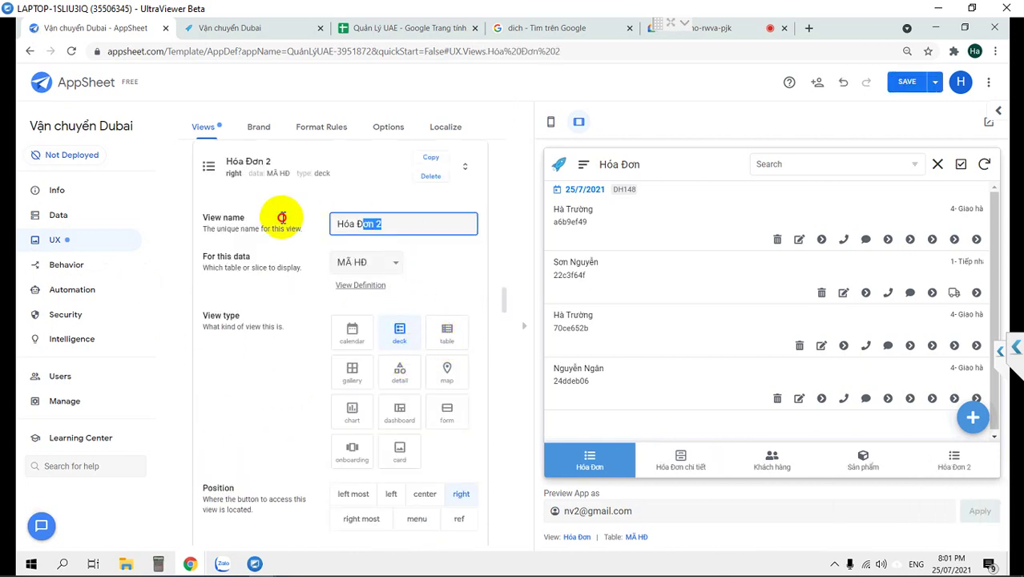
{"action": "type", "text": "Tình traạng đơn"}
{"action": "left_click", "coordinate": [279, 218]}
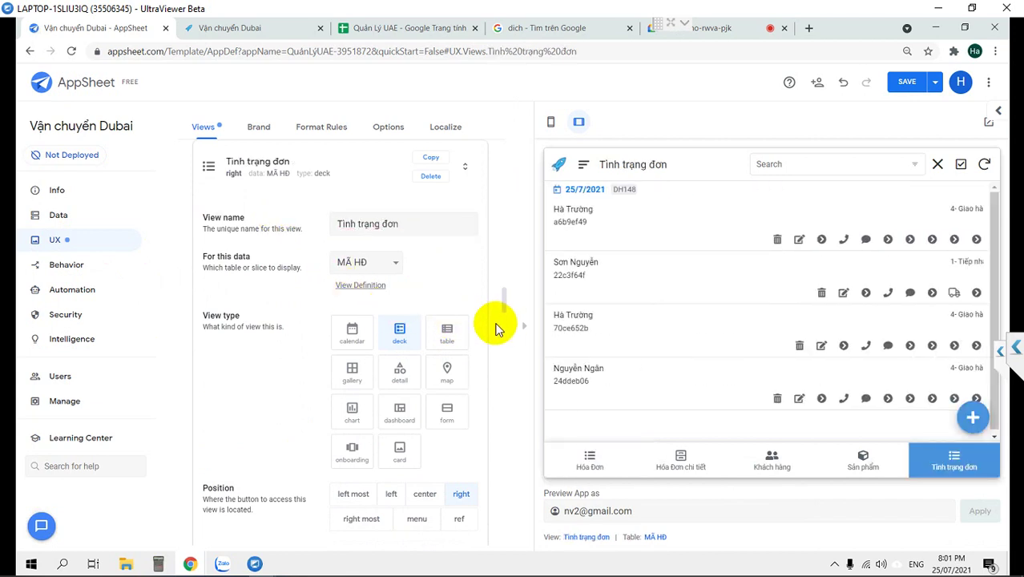
Group Tình trạng đơn by Trạng thái, then Ngày nhận đơn descending, and check the 4- Giao hàng group.
{"action": "scroll", "coordinate": [285, 416], "scroll_direction": "down", "scroll_amount": 4}
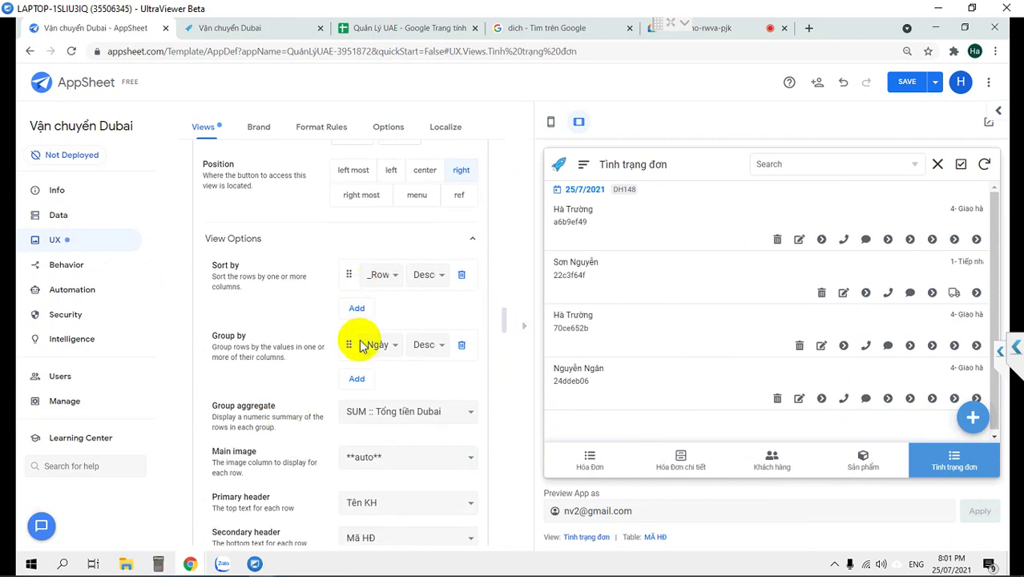
{"action": "left_click", "coordinate": [381, 345]}
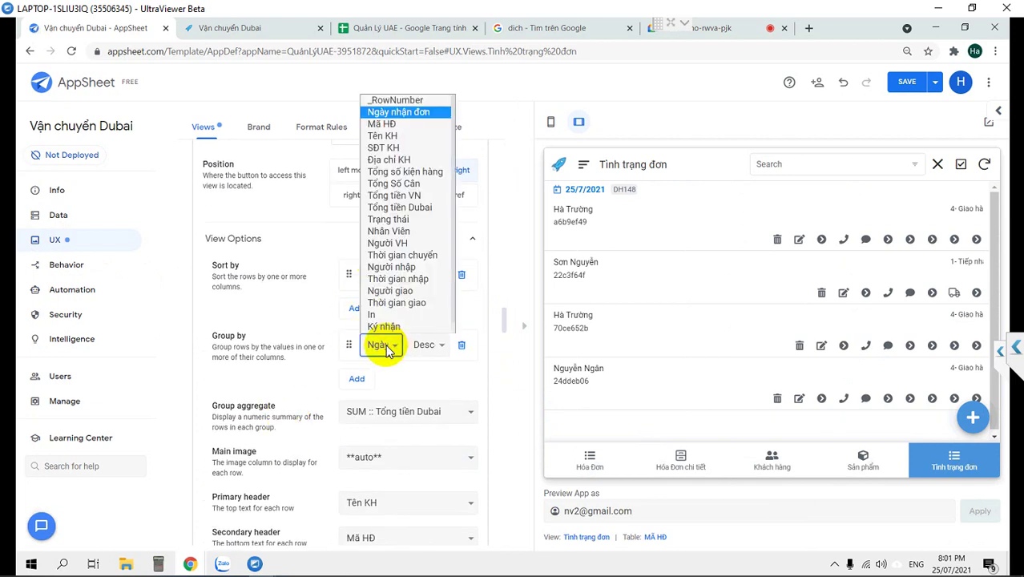
{"action": "left_click", "coordinate": [402, 220]}
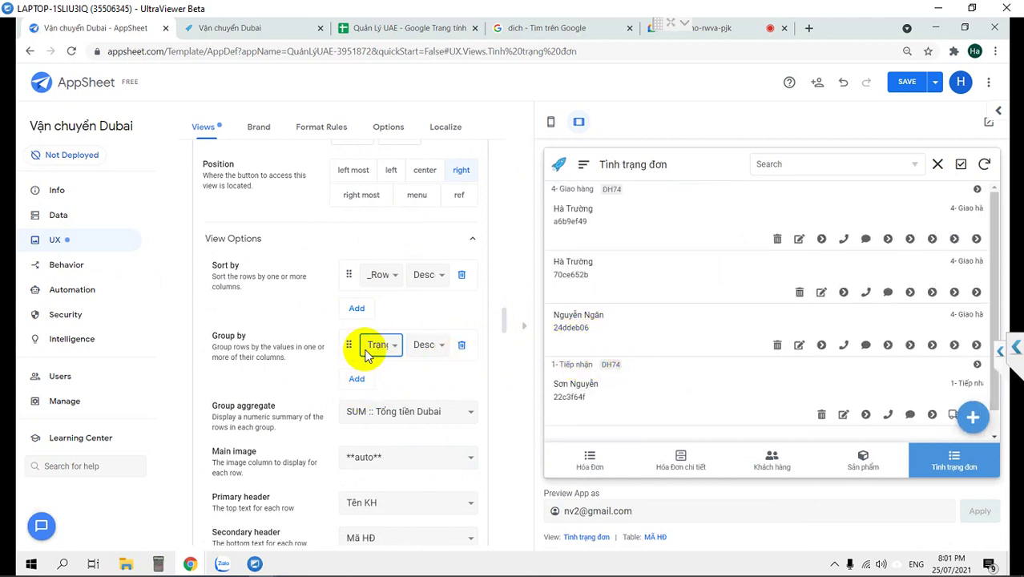
{"action": "left_click", "coordinate": [358, 380]}
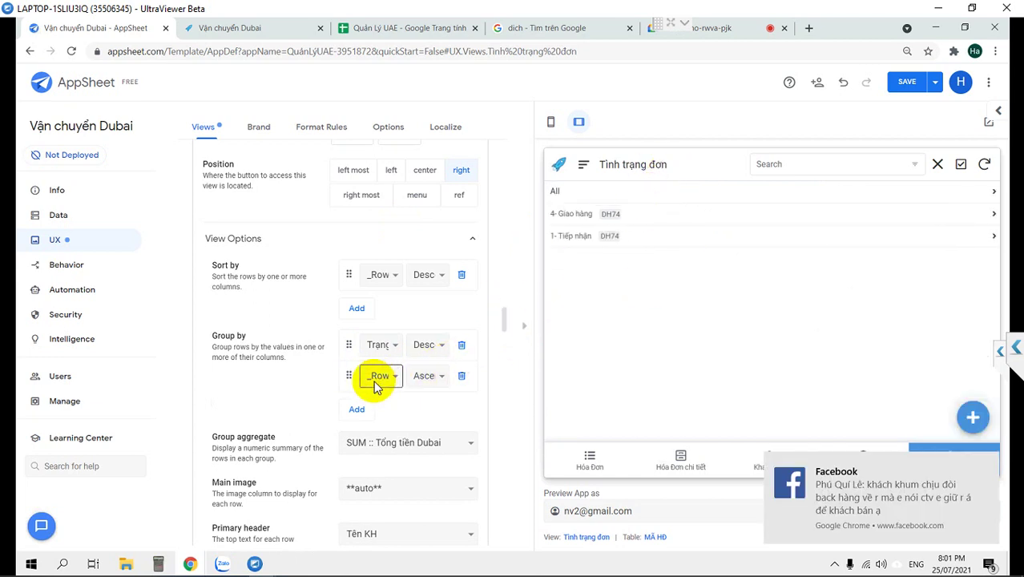
{"action": "left_click", "coordinate": [376, 379]}
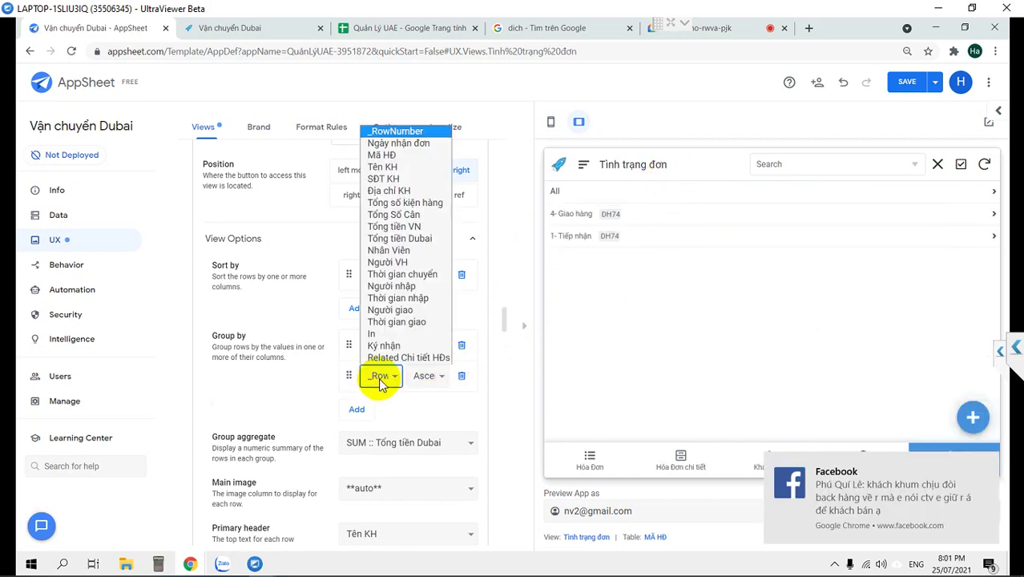
{"action": "left_click", "coordinate": [430, 145]}
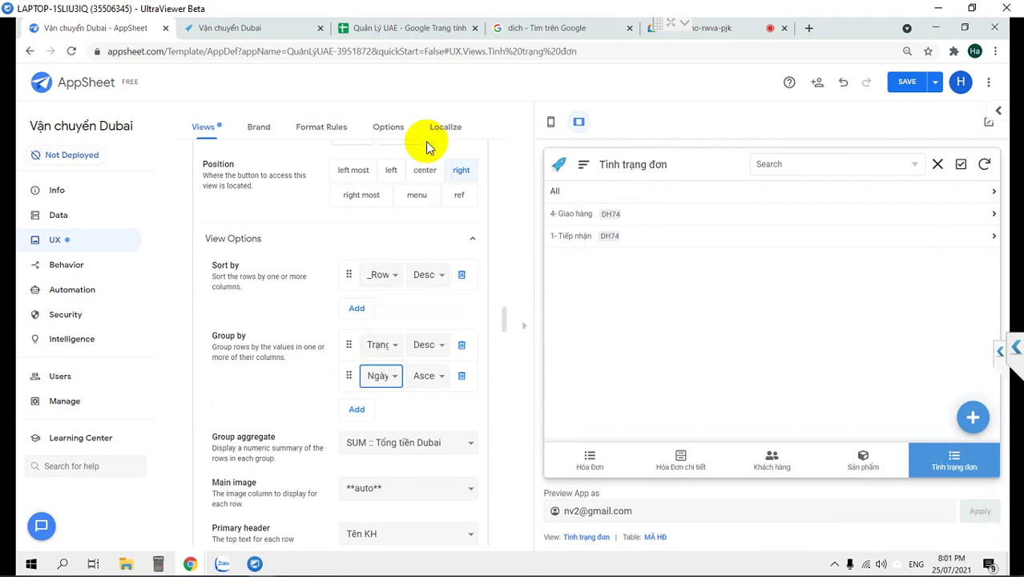
{"action": "left_click", "coordinate": [382, 385]}
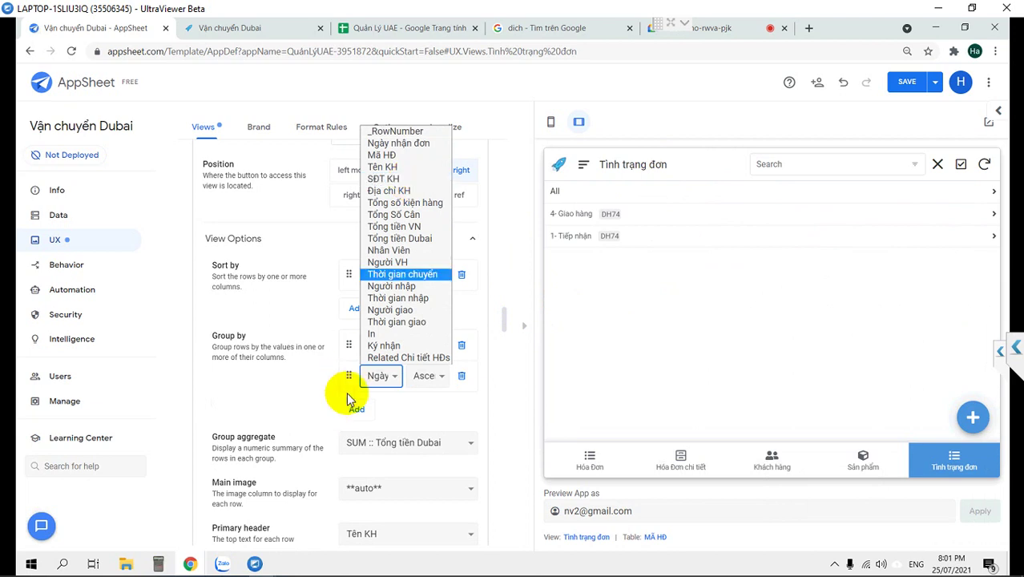
{"action": "left_click", "coordinate": [379, 378]}
{"action": "left_click", "coordinate": [422, 380]}
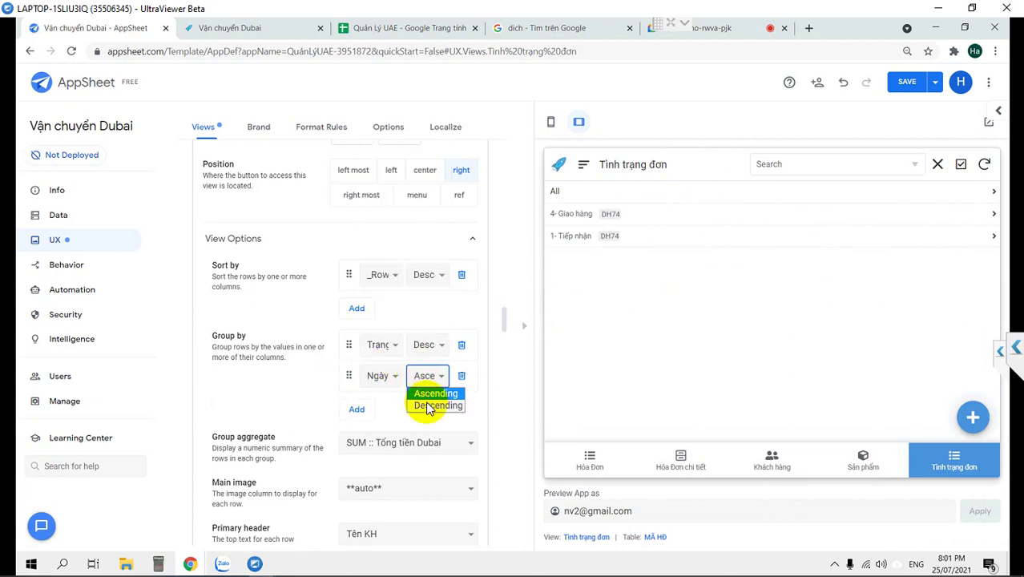
{"action": "left_click", "coordinate": [432, 406]}
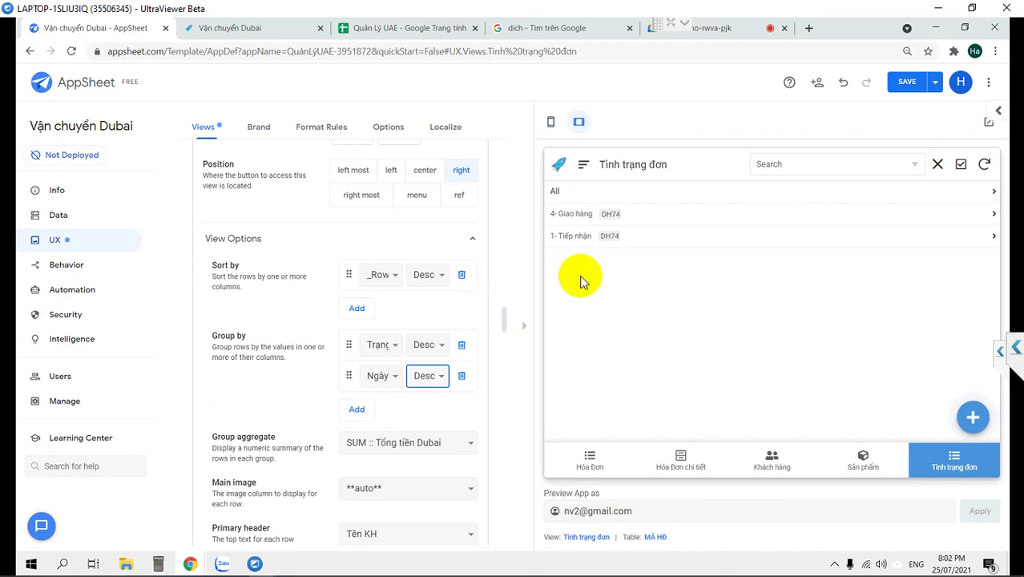
{"action": "left_click", "coordinate": [580, 219]}
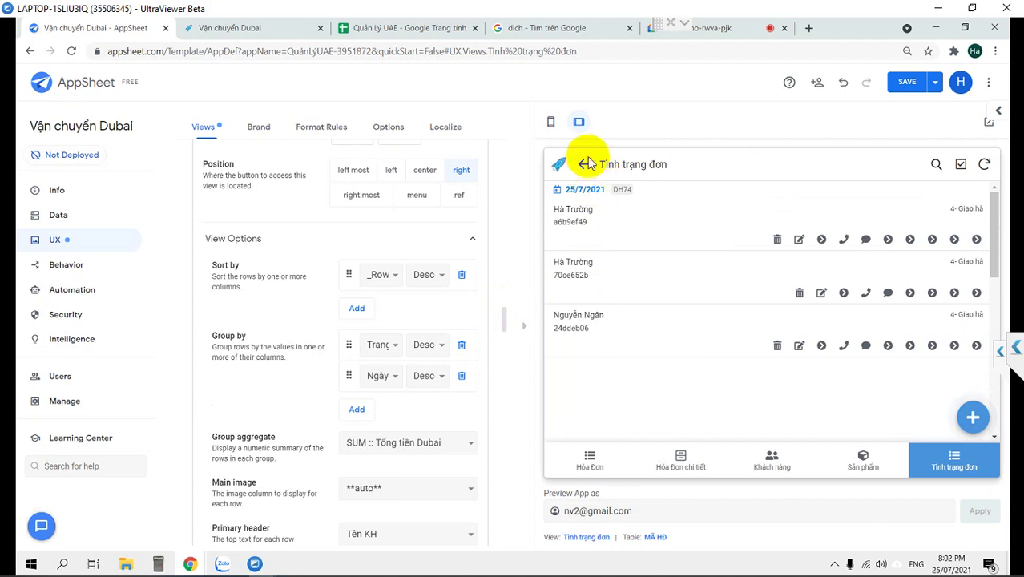
{"action": "left_click", "coordinate": [903, 82]}
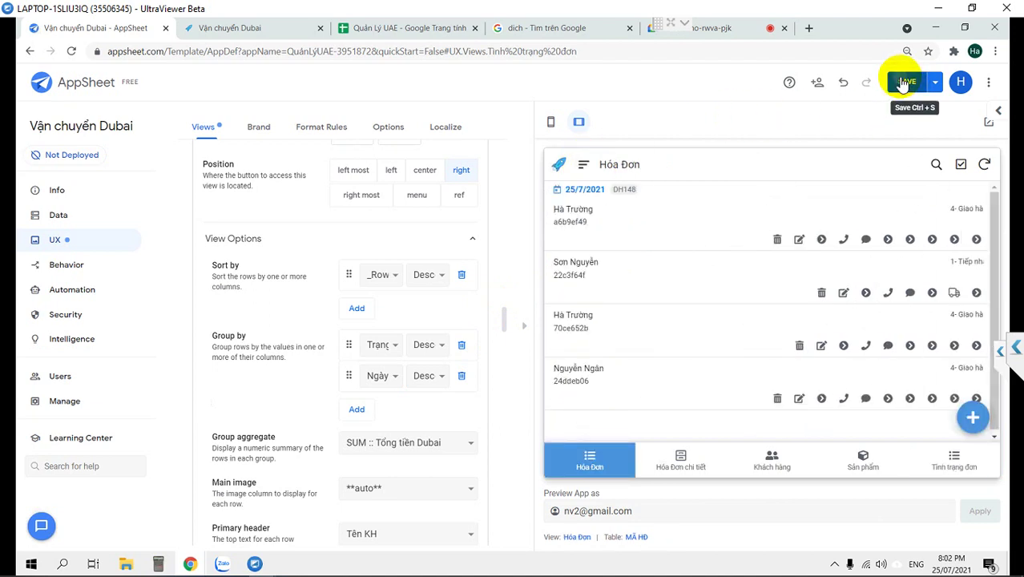
Save the app and create a new format rule named Tiếp nhận.
{"action": "left_click", "coordinate": [903, 82]}
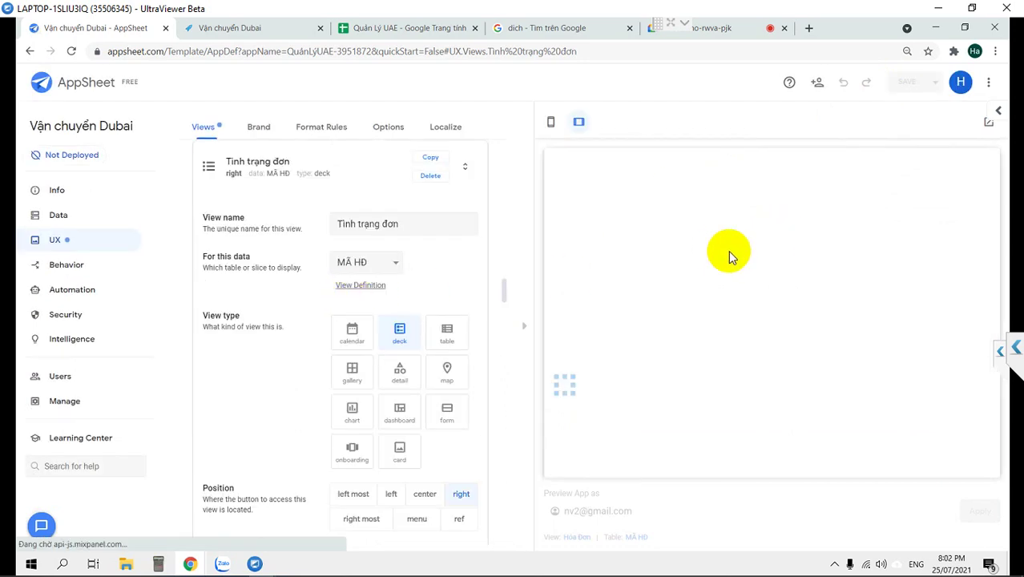
{"action": "left_click", "coordinate": [322, 128]}
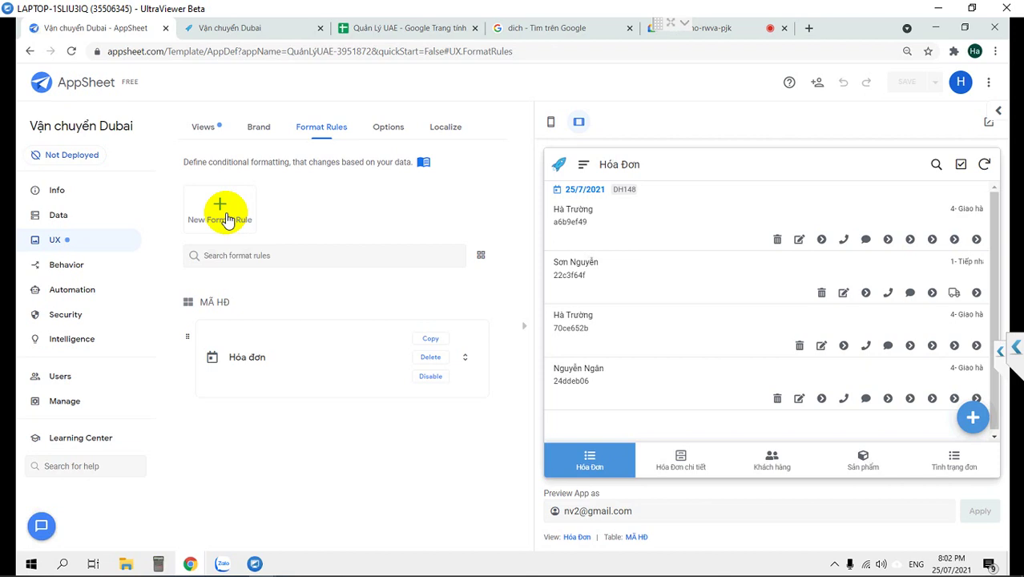
{"action": "left_click", "coordinate": [227, 220]}
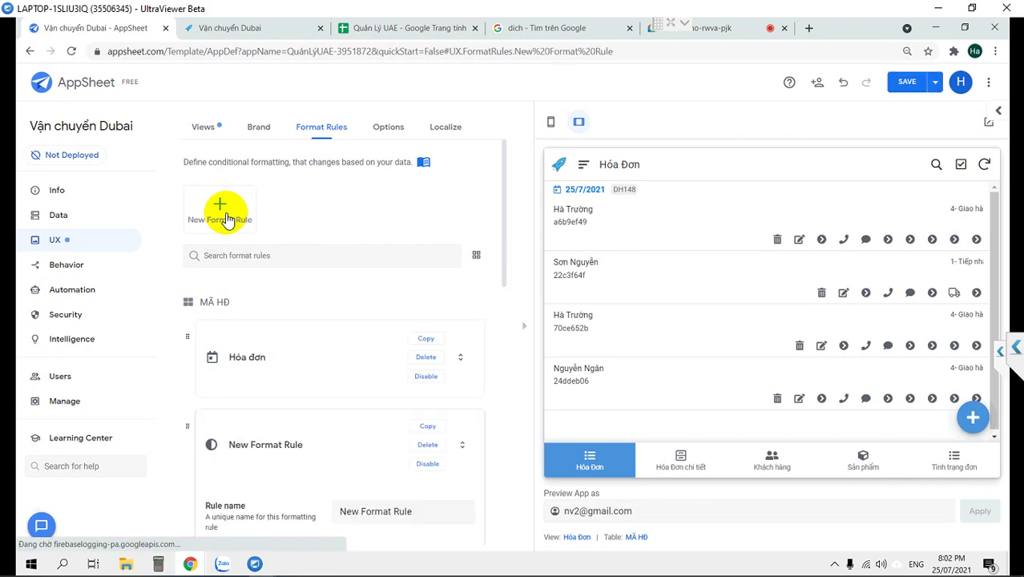
{"action": "left_click_drag", "start_coordinate": [434, 246], "coordinate": [303, 249]}
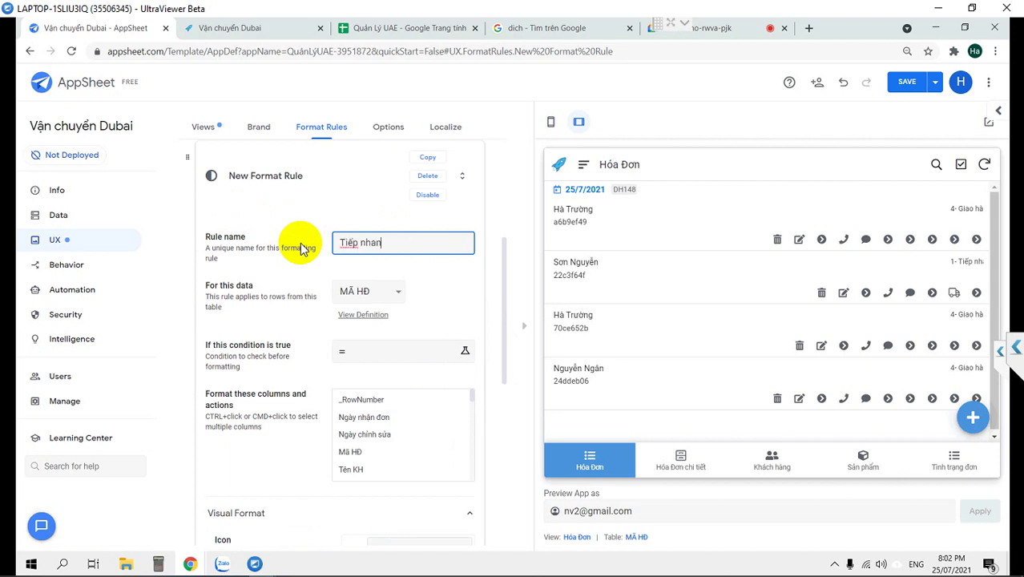
{"action": "type", "text": "Tiếp nhận"}
{"action": "left_click", "coordinate": [303, 249]}
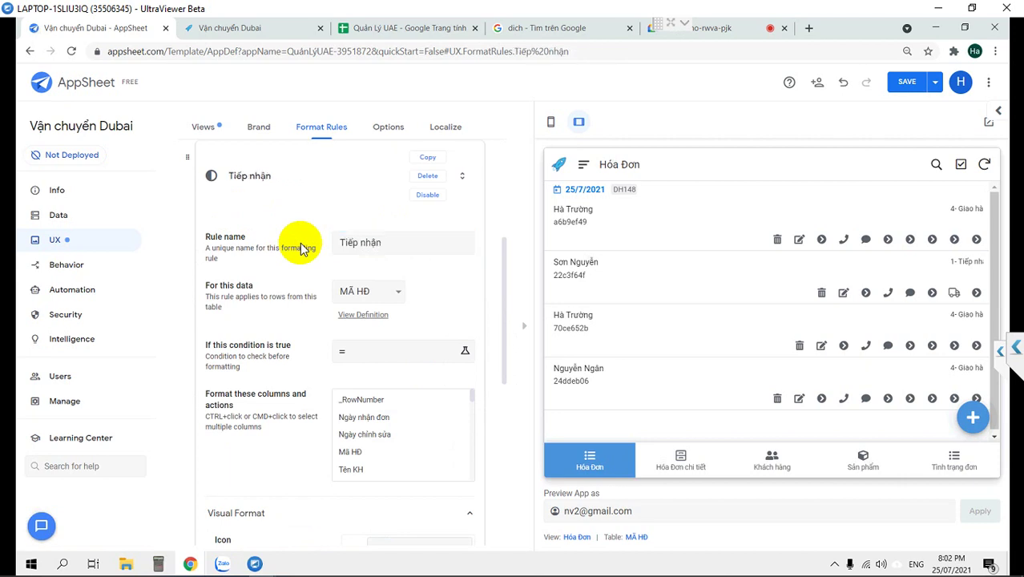
Apply the rule to Trạng thái with condition [Trạng thái]="1- Tiếp nhận".
{"action": "scroll", "coordinate": [355, 445], "scroll_direction": "down", "scroll_amount": 5}
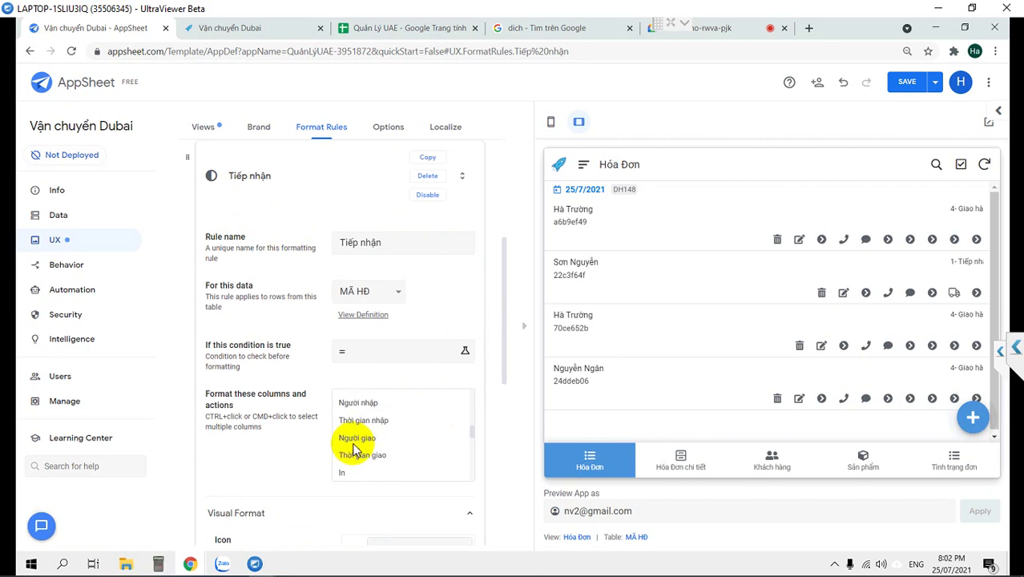
{"action": "scroll", "coordinate": [355, 451], "scroll_direction": "up", "scroll_amount": 1}
{"action": "left_click", "coordinate": [361, 463]}
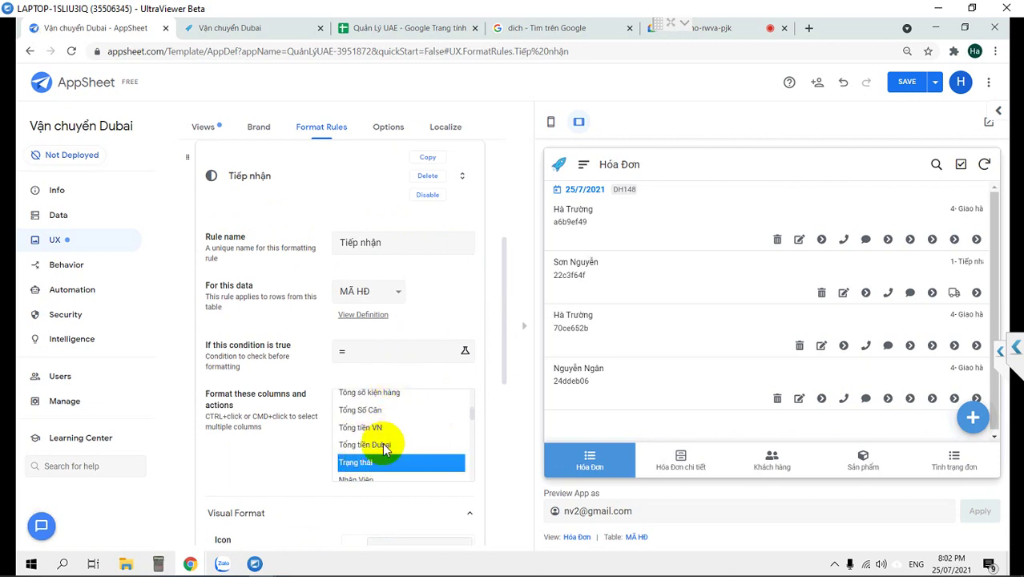
{"action": "left_click", "coordinate": [388, 355]}
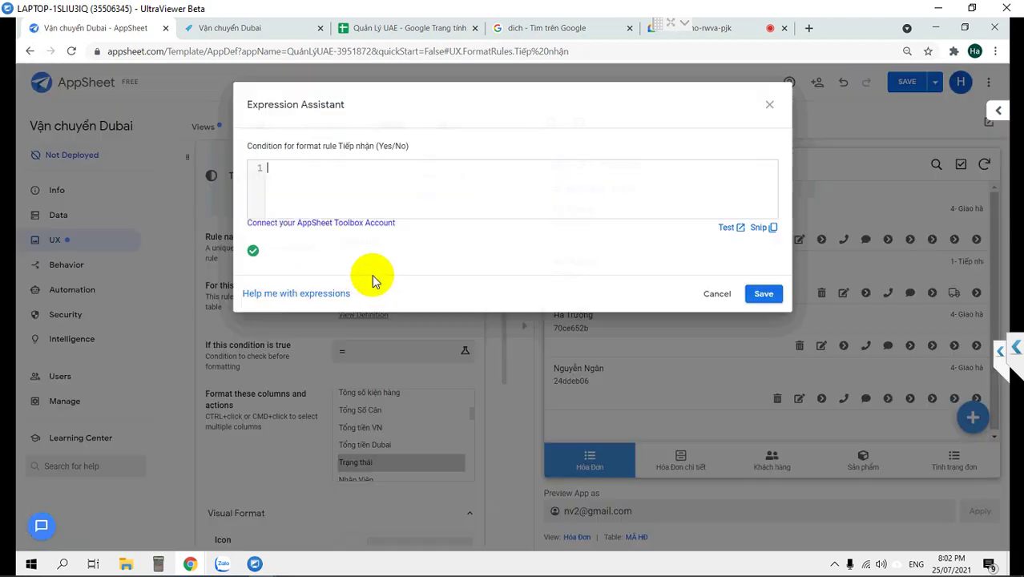
{"action": "type", "text": "[Trạng"}
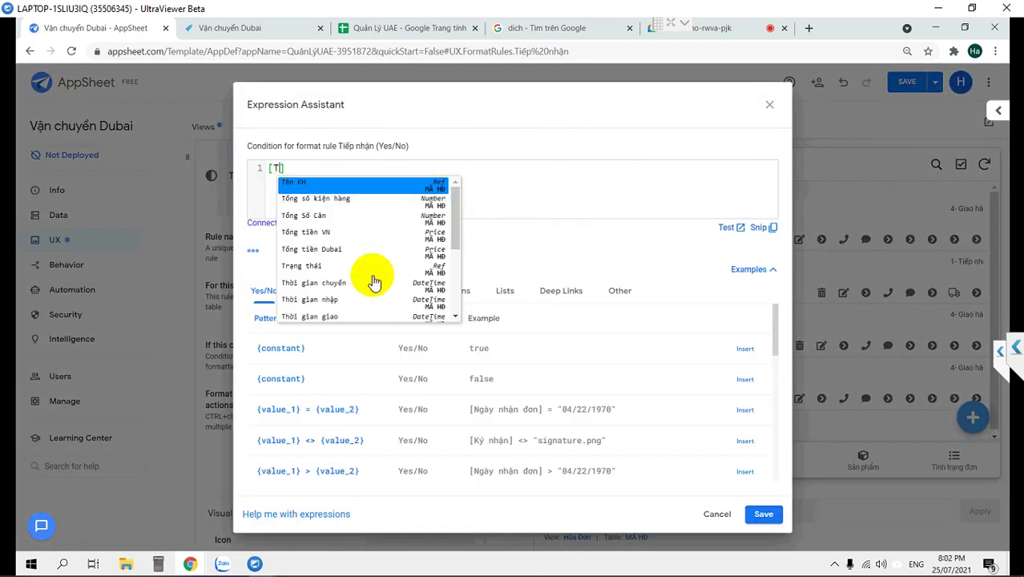
{"action": "type", "text": "hái"}
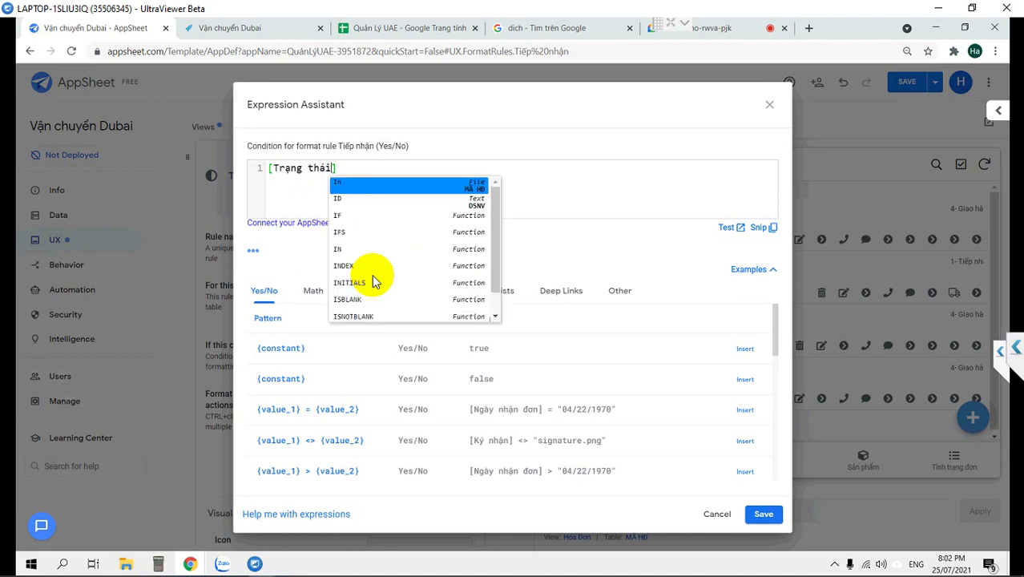
{"action": "key", "text": "Escape"}
{"action": "type", "text": "="}
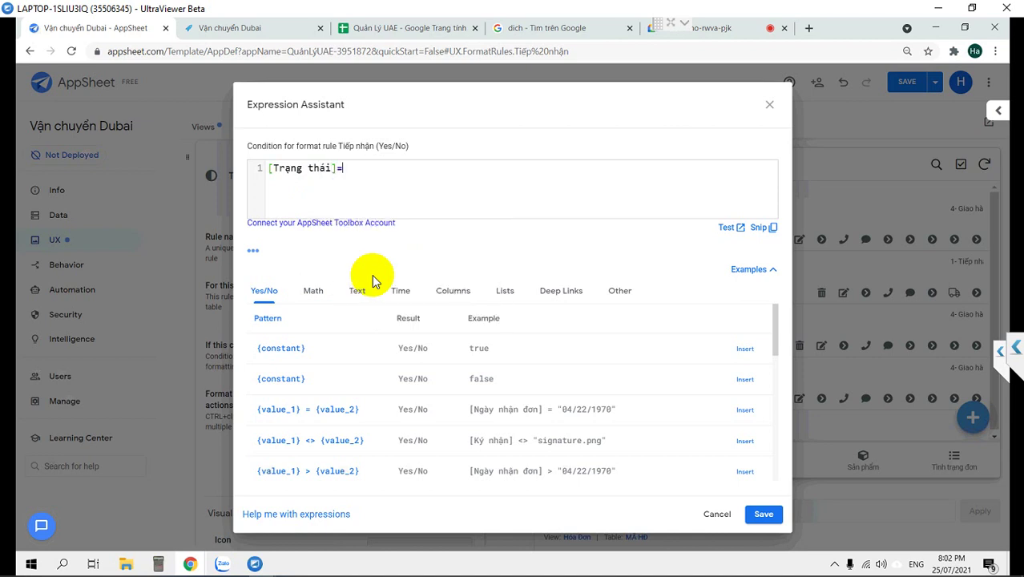
{"action": "type", "text": "\"1- Tiếp nhạn"}
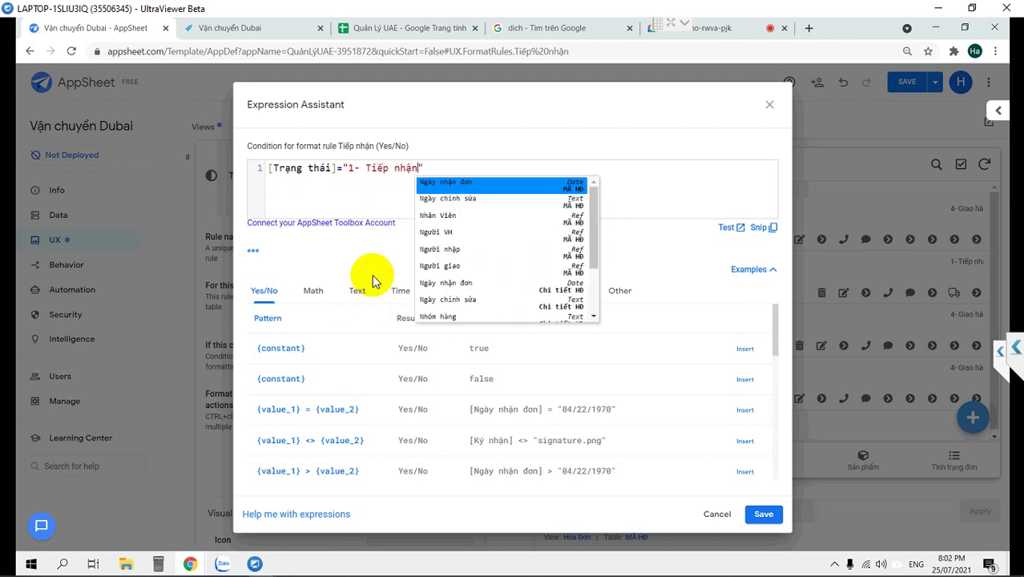
{"action": "type", "text": "a"}
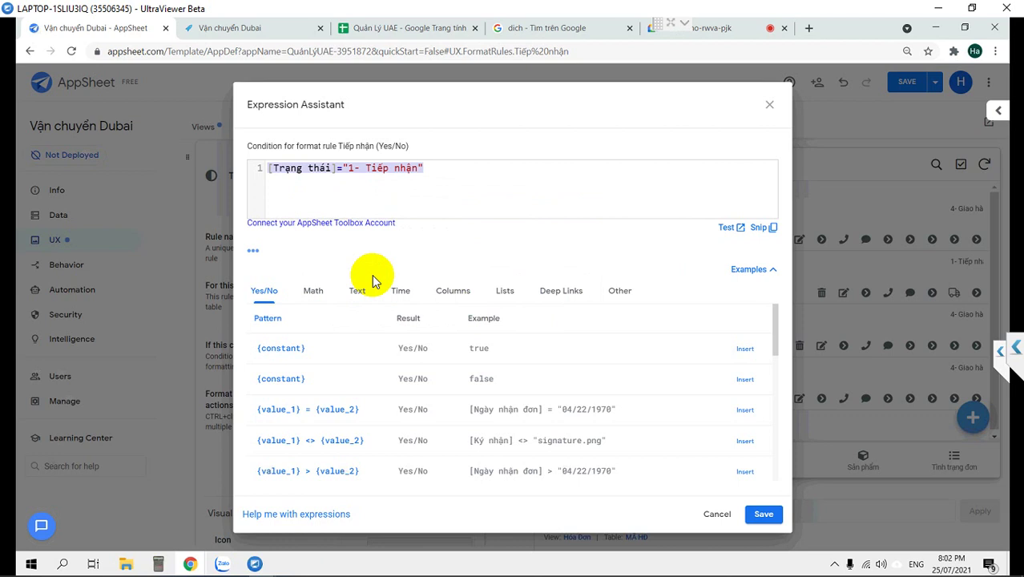
{"action": "left_click", "coordinate": [762, 515]}
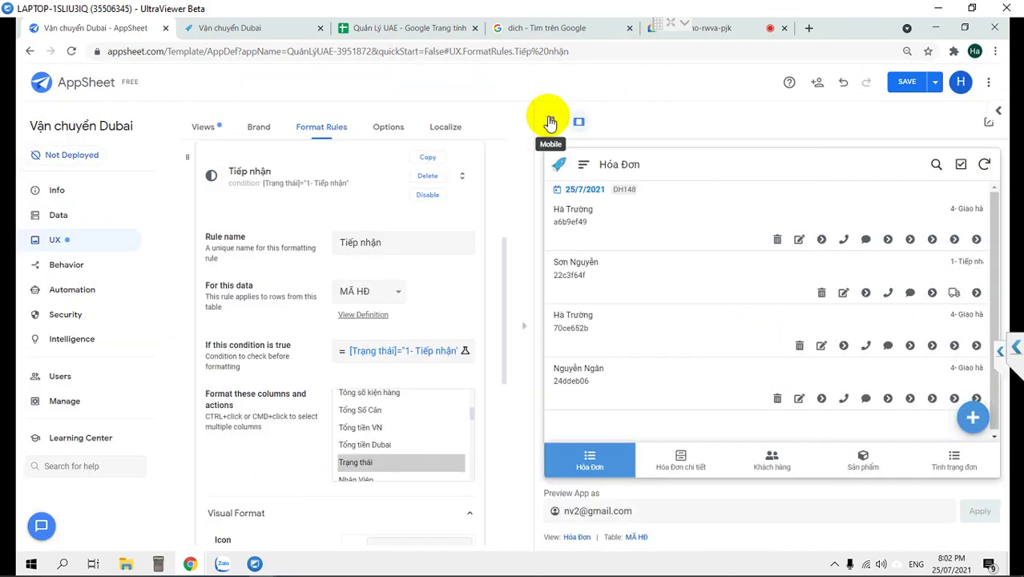
Give the Tiếp nhận rule the adjust half-circle icon with red text and highlight, in phone preview.
{"action": "left_click", "coordinate": [550, 122]}
{"action": "scroll", "coordinate": [436, 410], "scroll_direction": "down", "scroll_amount": 3}
{"action": "scroll", "coordinate": [271, 445], "scroll_direction": "down", "scroll_amount": 2}
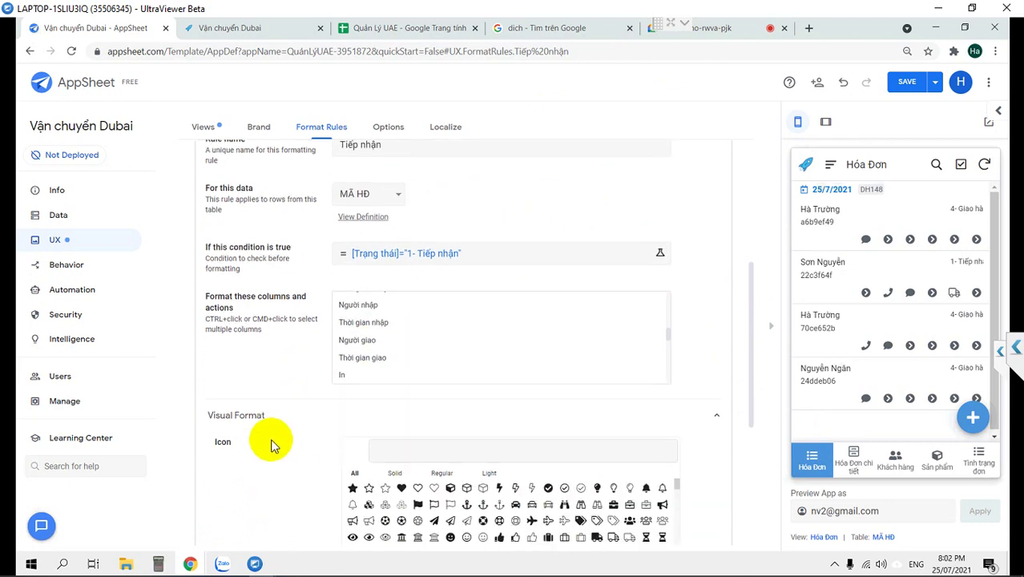
{"action": "scroll", "coordinate": [271, 444], "scroll_direction": "down", "scroll_amount": 2}
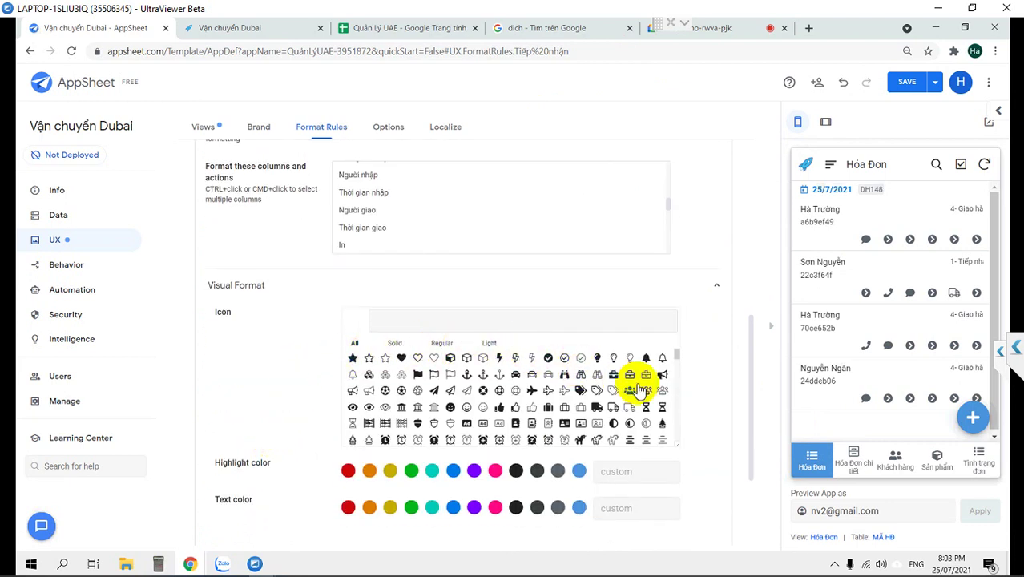
{"action": "left_click", "coordinate": [402, 439]}
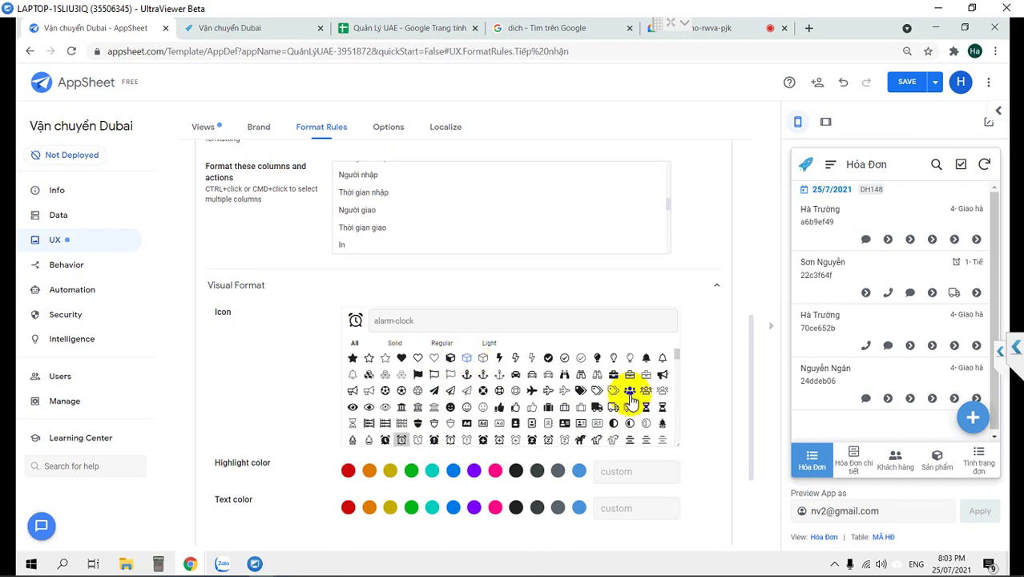
{"action": "left_click", "coordinate": [612, 423]}
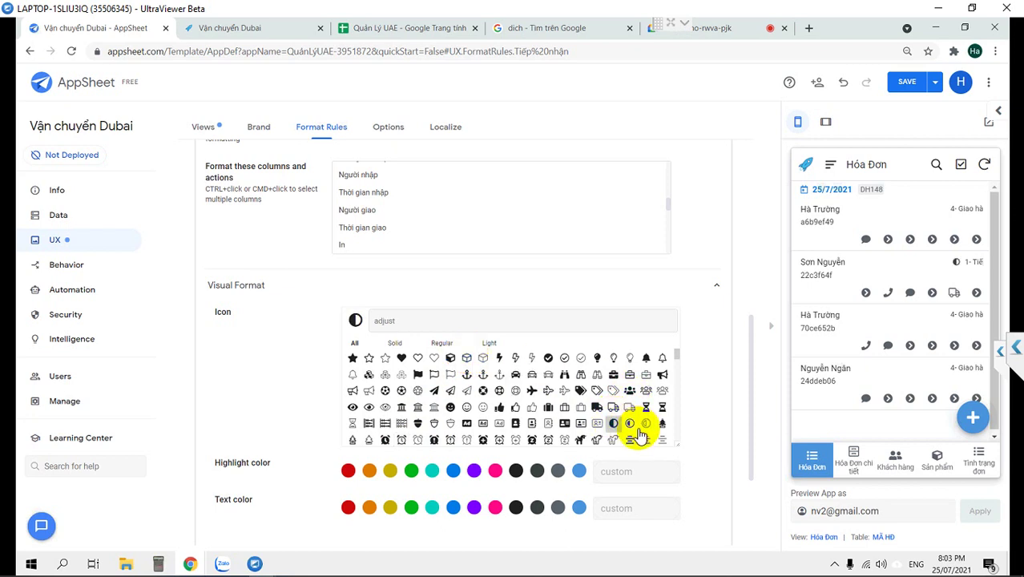
{"action": "left_click", "coordinate": [347, 507]}
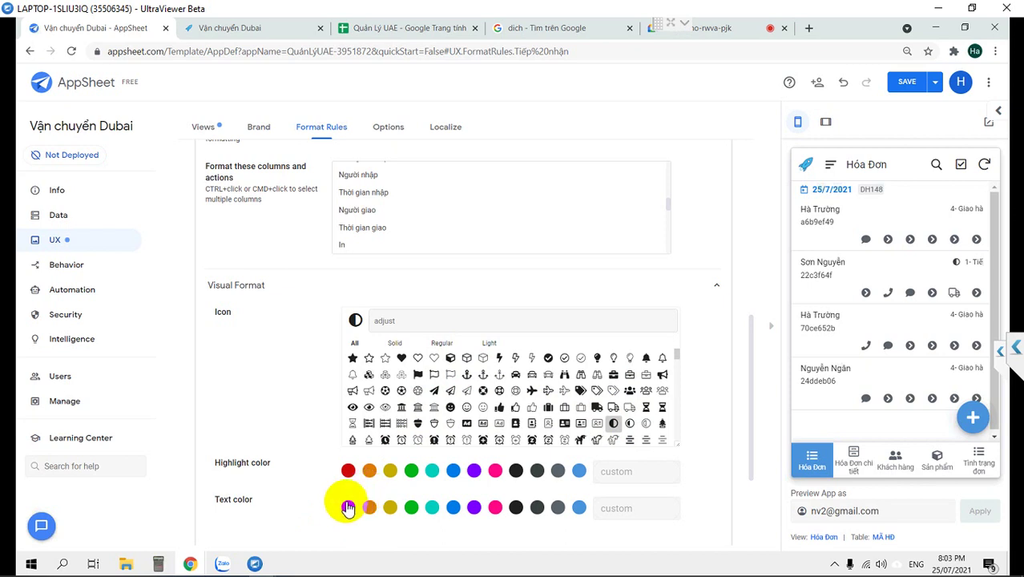
{"action": "left_click", "coordinate": [348, 470]}
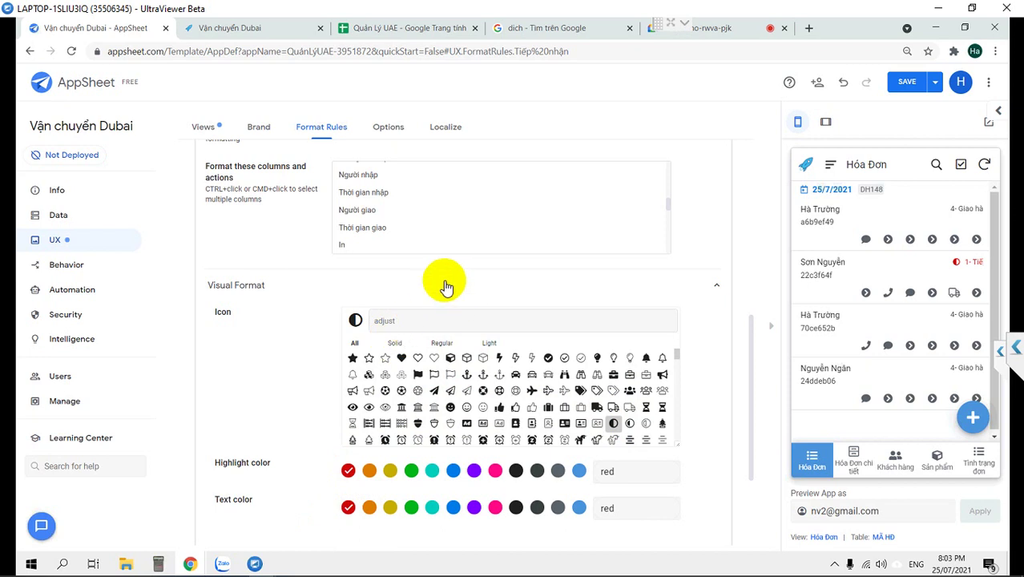
{"action": "scroll", "coordinate": [440, 284], "scroll_direction": "up", "scroll_amount": 3}
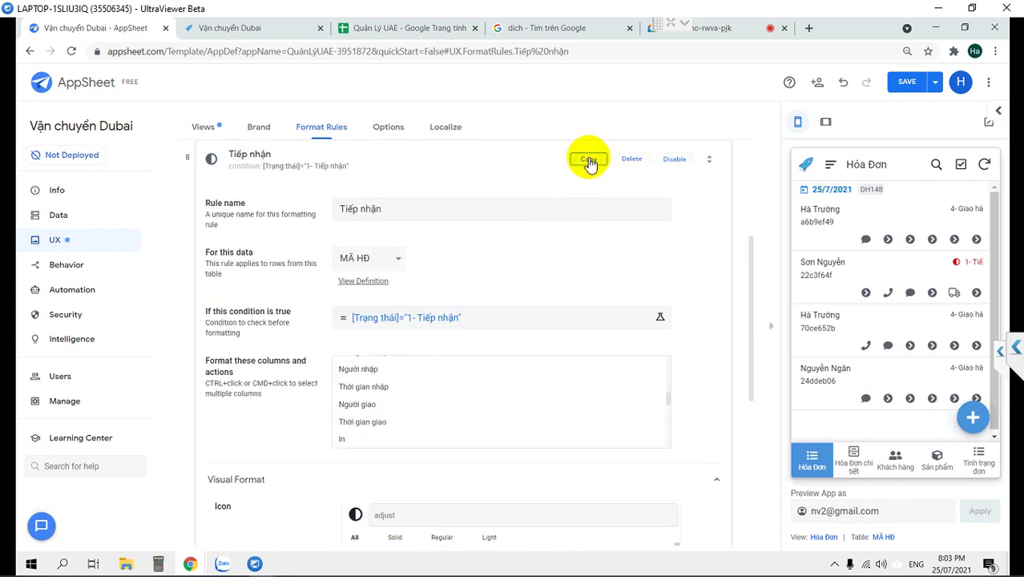
Copy the Tiếp nhận rule, rename it Chuyển hàng, and change its status value to "2- Chuyển hàng".
{"action": "left_click", "coordinate": [589, 158]}
{"action": "left_click", "coordinate": [403, 207]}
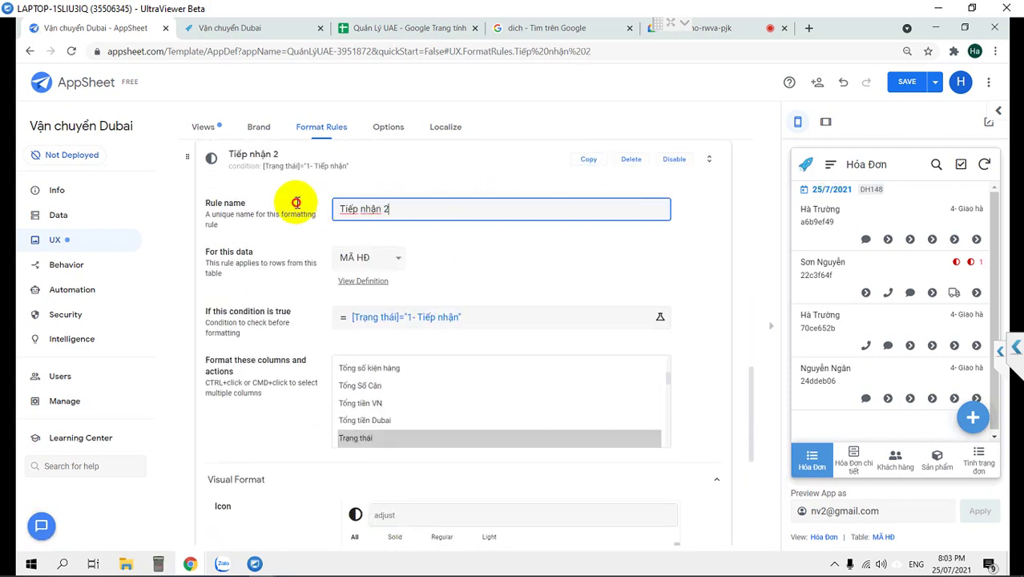
{"action": "key", "text": "ctrl+a"}
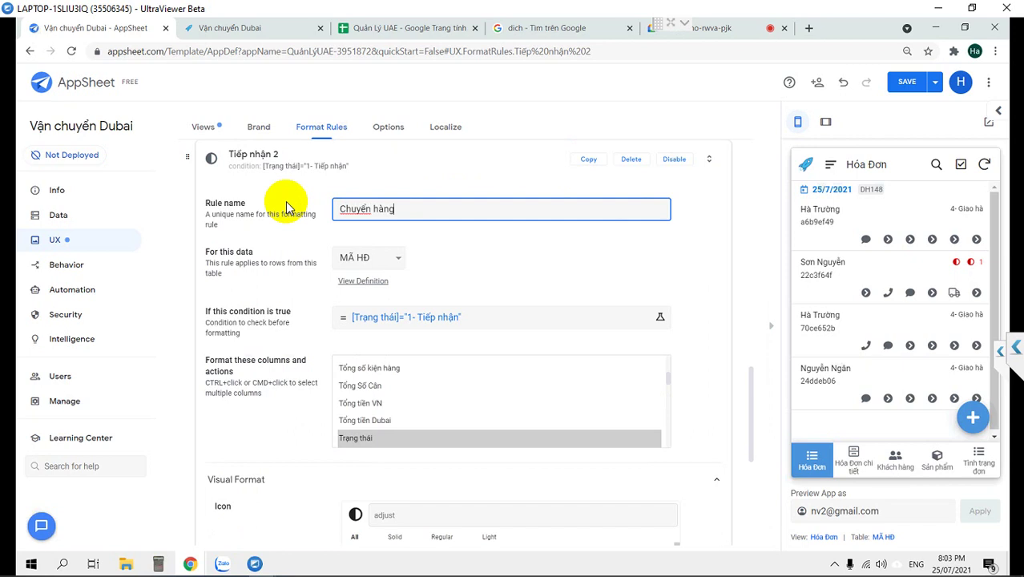
{"action": "left_click", "coordinate": [411, 318]}
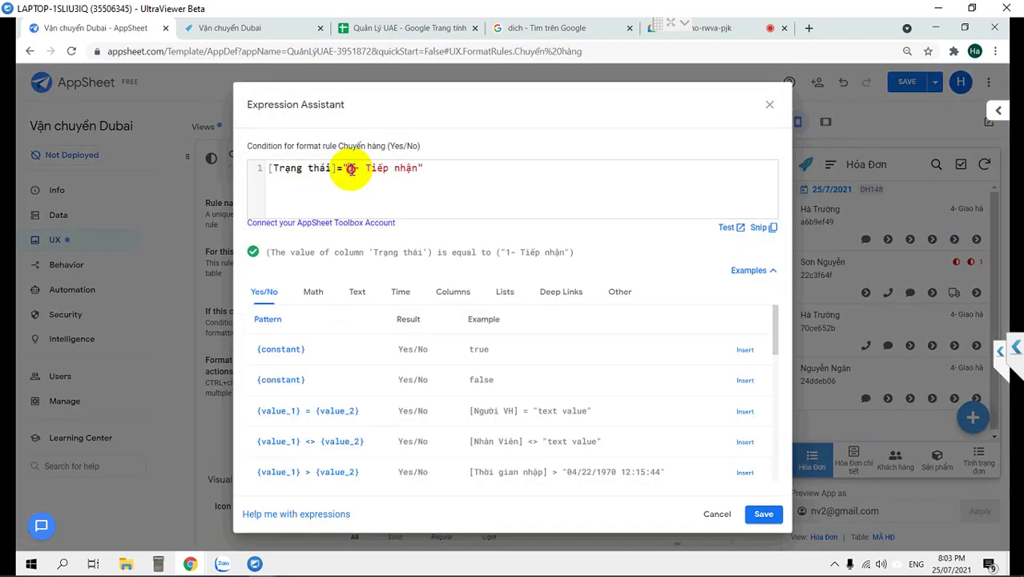
{"action": "type", "text": "2- c"}
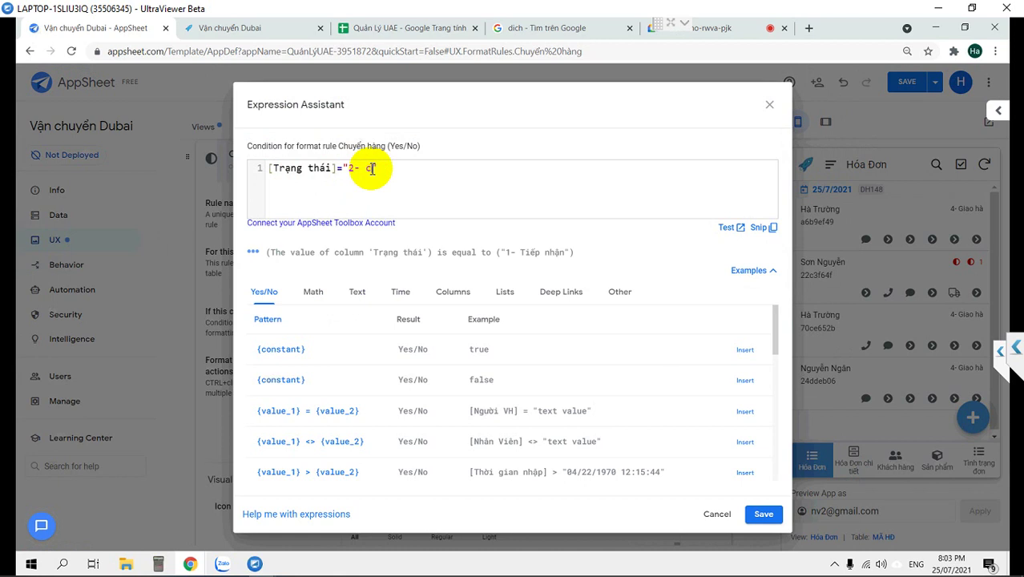
{"action": "type", "text": "huyển hàng"}
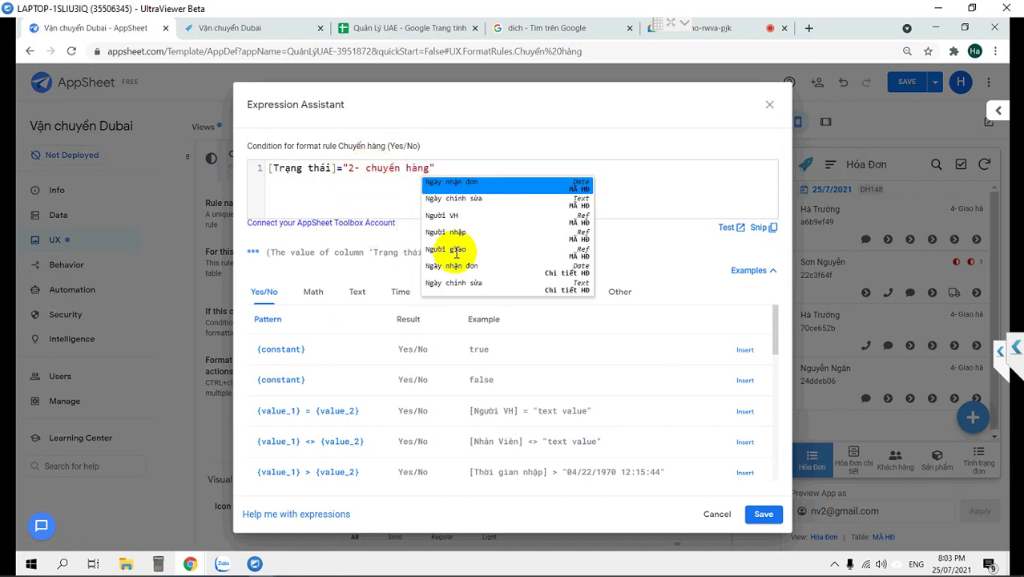
{"action": "left_click", "coordinate": [363, 169]}
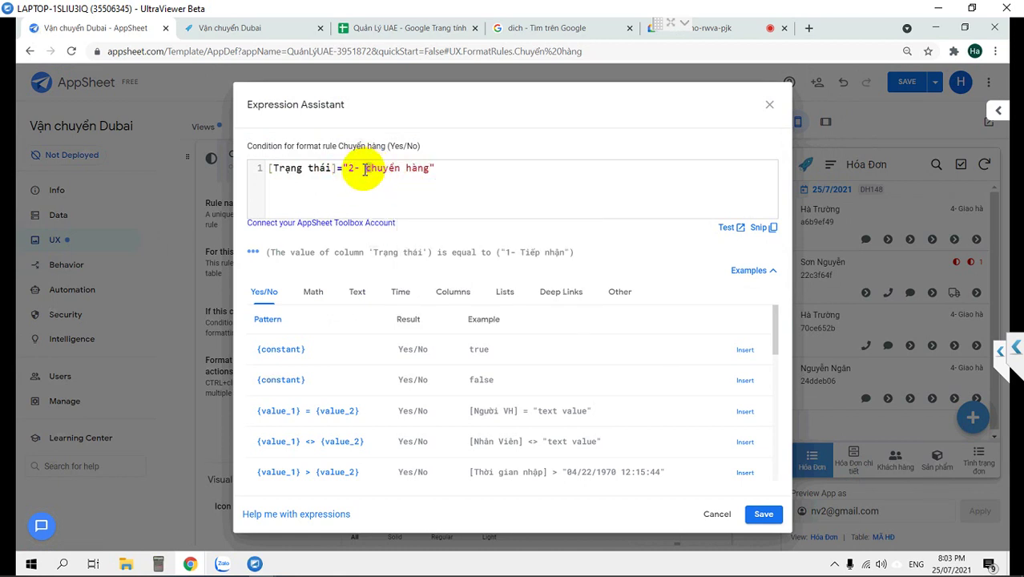
{"action": "left_click", "coordinate": [760, 515]}
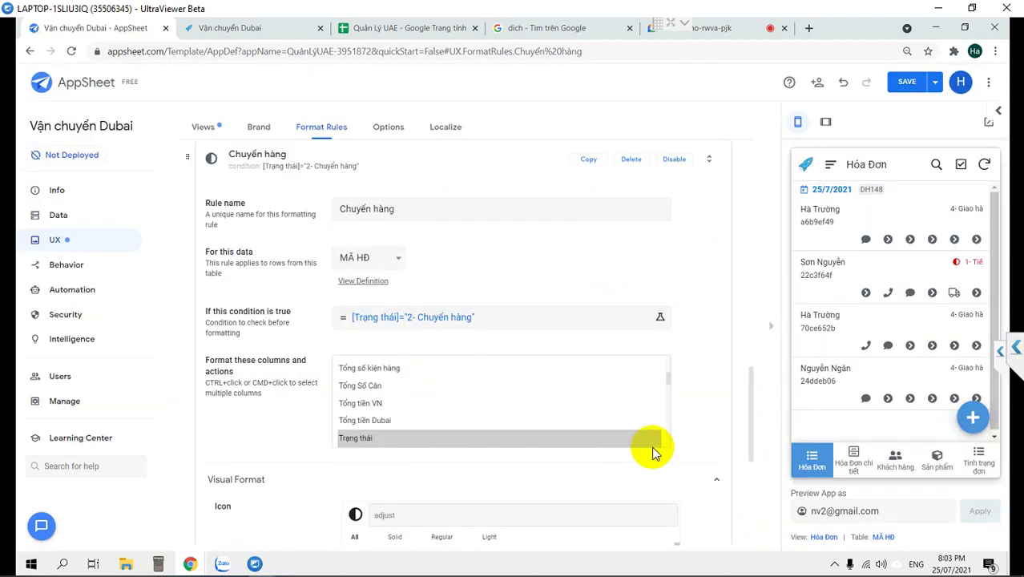
Give the Chuyển hàng rule a truck icon with orange highlight and orange text colours.
{"action": "scroll", "coordinate": [654, 447], "scroll_direction": "down", "scroll_amount": 3}
{"action": "scroll", "coordinate": [361, 432], "scroll_direction": "down", "scroll_amount": 3}
{"action": "scroll", "coordinate": [292, 454], "scroll_direction": "down", "scroll_amount": 5}
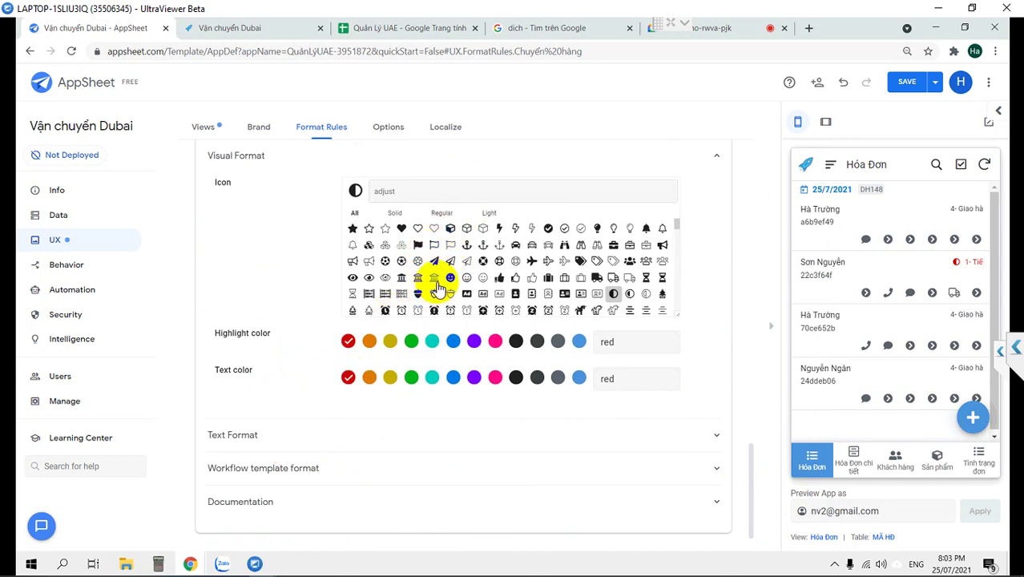
{"action": "left_click", "coordinate": [596, 277]}
{"action": "left_click", "coordinate": [368, 342]}
{"action": "left_click", "coordinate": [369, 377]}
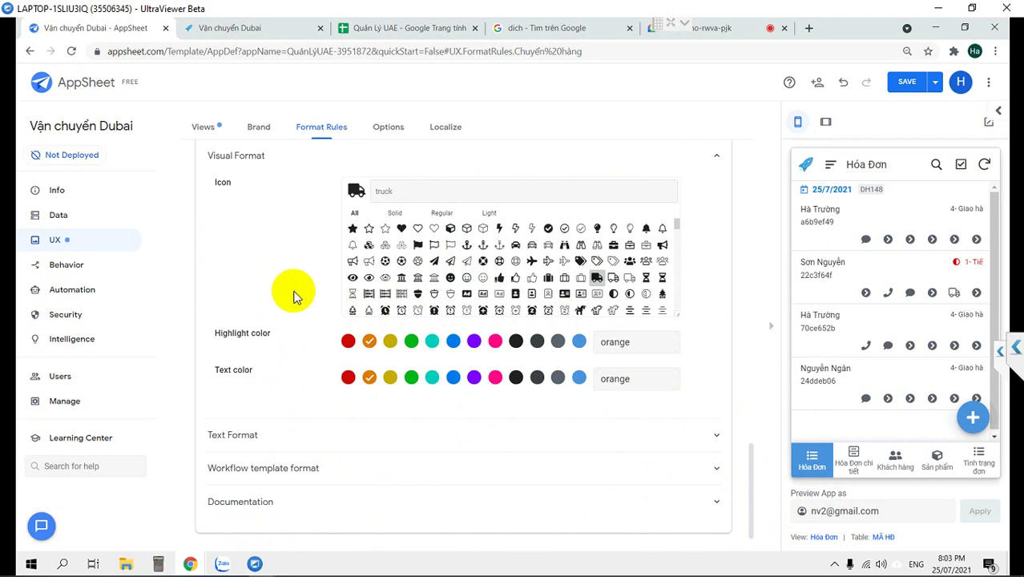
Review the Chuyển hàng rule's settings and duplicate the rule.
{"action": "scroll", "coordinate": [294, 296], "scroll_direction": "up", "scroll_amount": 4}
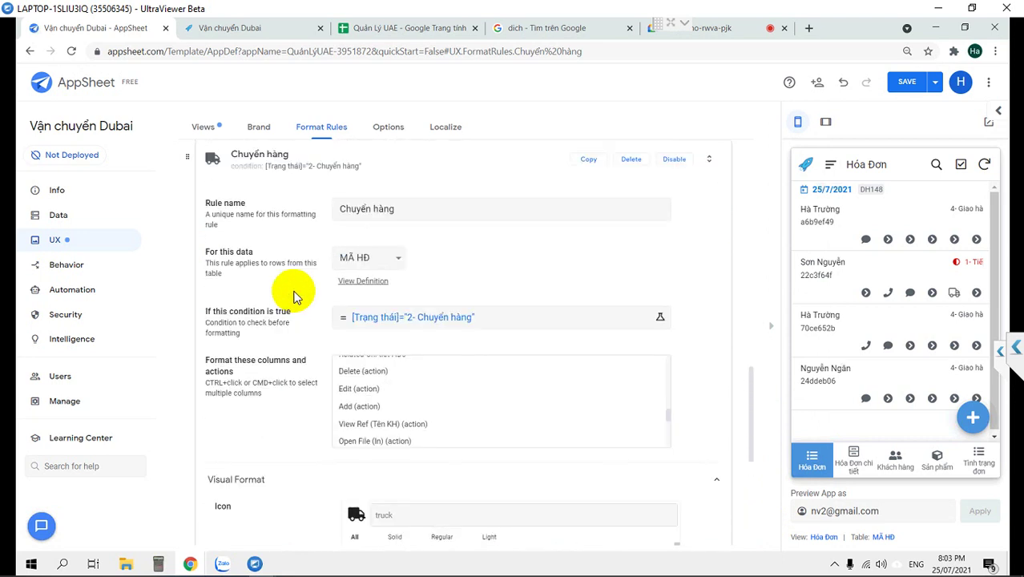
{"action": "scroll", "coordinate": [484, 394], "scroll_direction": "down", "scroll_amount": 2}
{"action": "scroll", "coordinate": [478, 392], "scroll_direction": "up", "scroll_amount": 3}
{"action": "scroll", "coordinate": [479, 392], "scroll_direction": "down", "scroll_amount": 5}
{"action": "scroll", "coordinate": [475, 391], "scroll_direction": "down", "scroll_amount": 1}
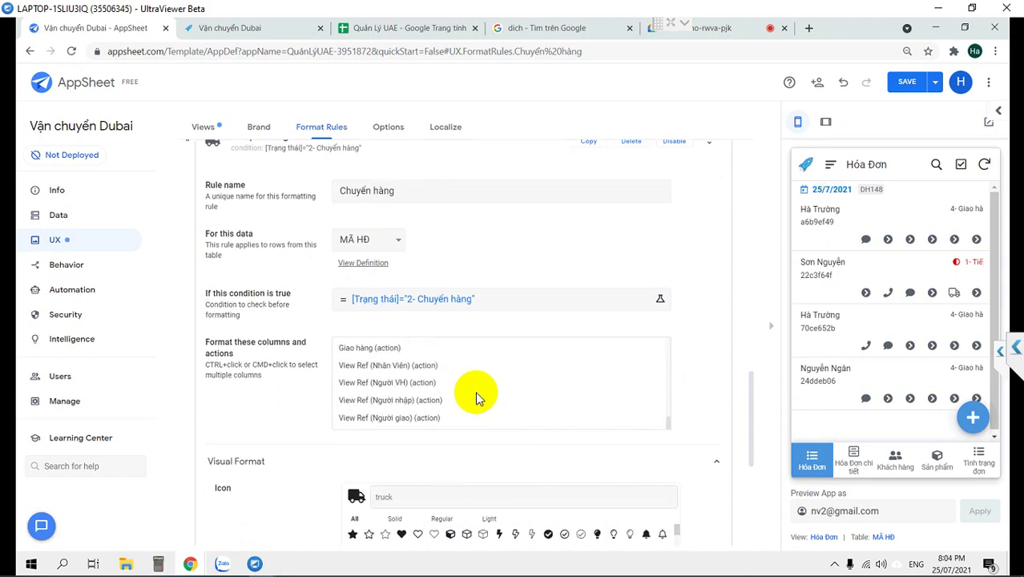
{"action": "scroll", "coordinate": [576, 394], "scroll_direction": "up", "scroll_amount": 3}
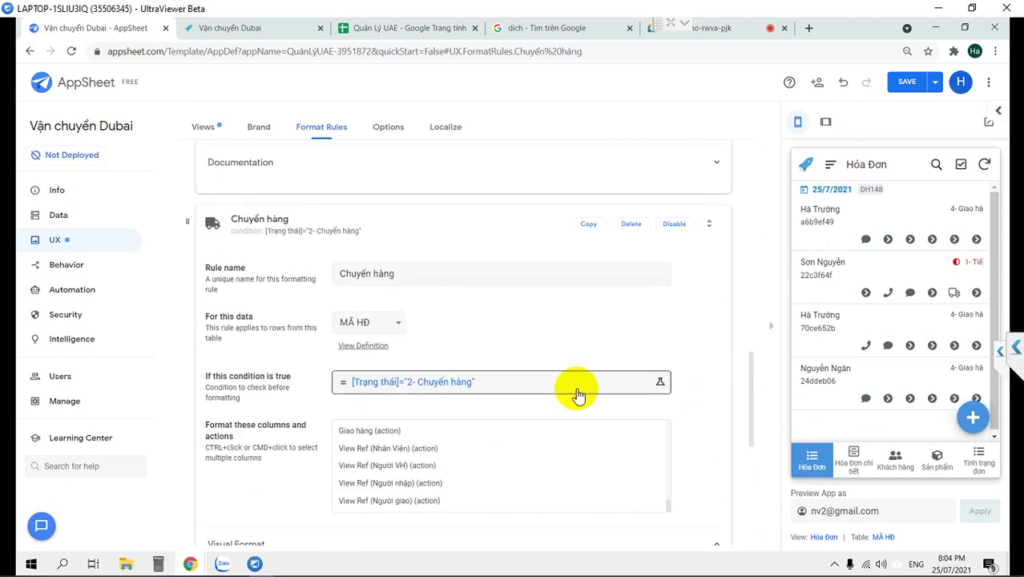
{"action": "scroll", "coordinate": [696, 437], "scroll_direction": "up", "scroll_amount": 1}
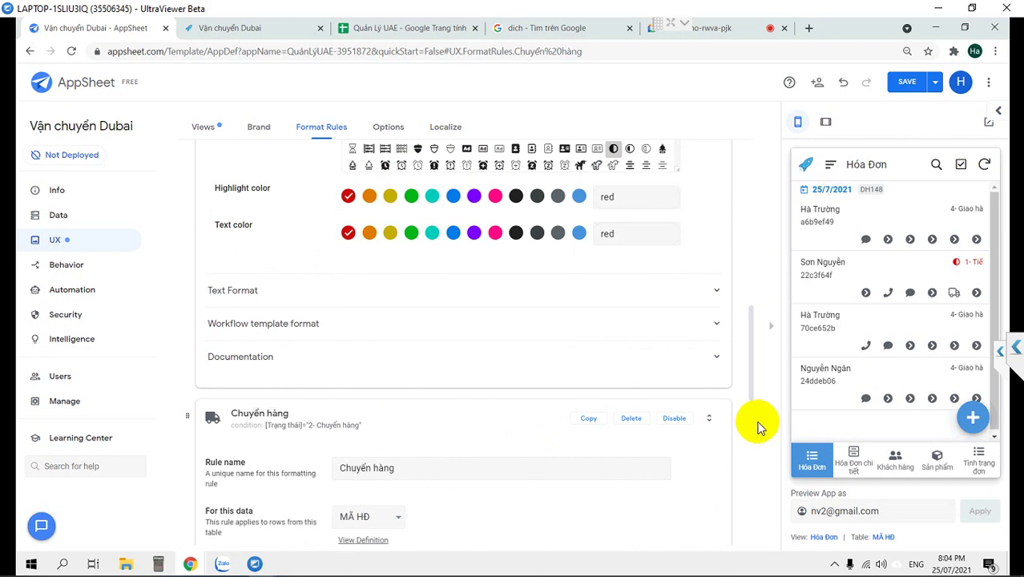
{"action": "scroll", "coordinate": [656, 429], "scroll_direction": "down", "scroll_amount": 3}
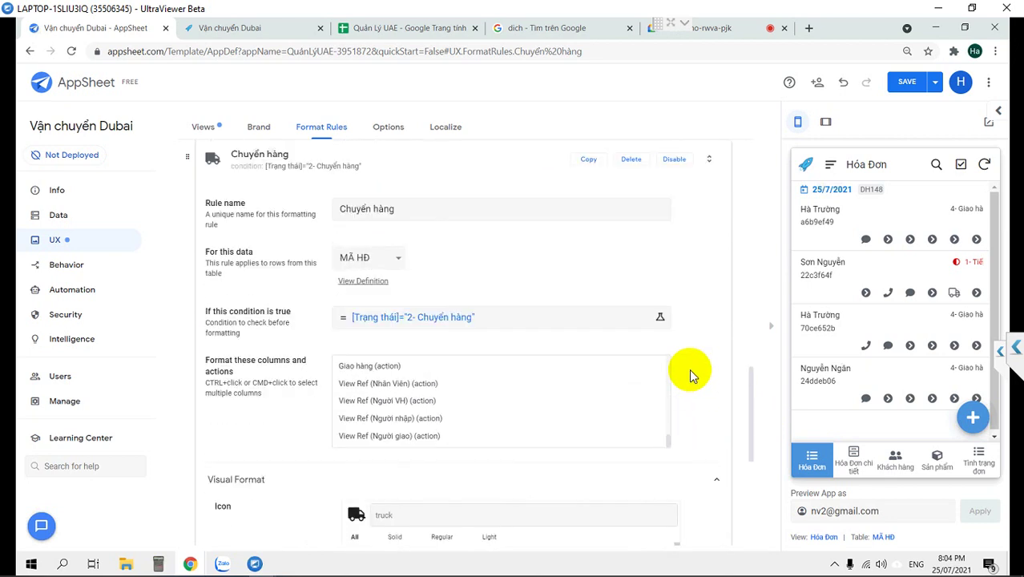
{"action": "left_click_drag", "start_coordinate": [667, 437], "coordinate": [661, 393]}
{"action": "scroll", "coordinate": [454, 394], "scroll_direction": "down", "scroll_amount": 1}
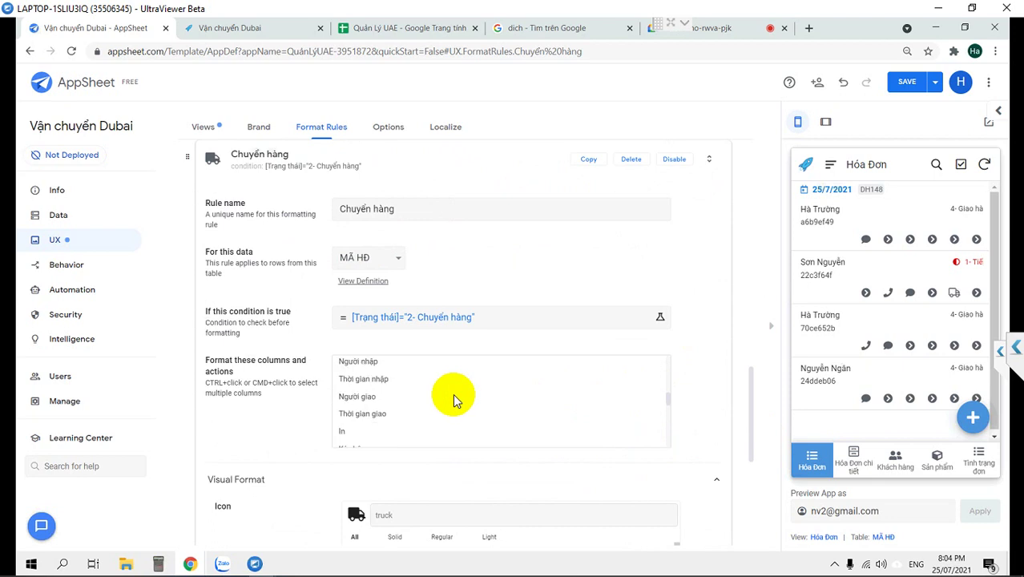
{"action": "scroll", "coordinate": [454, 394], "scroll_direction": "up", "scroll_amount": 3}
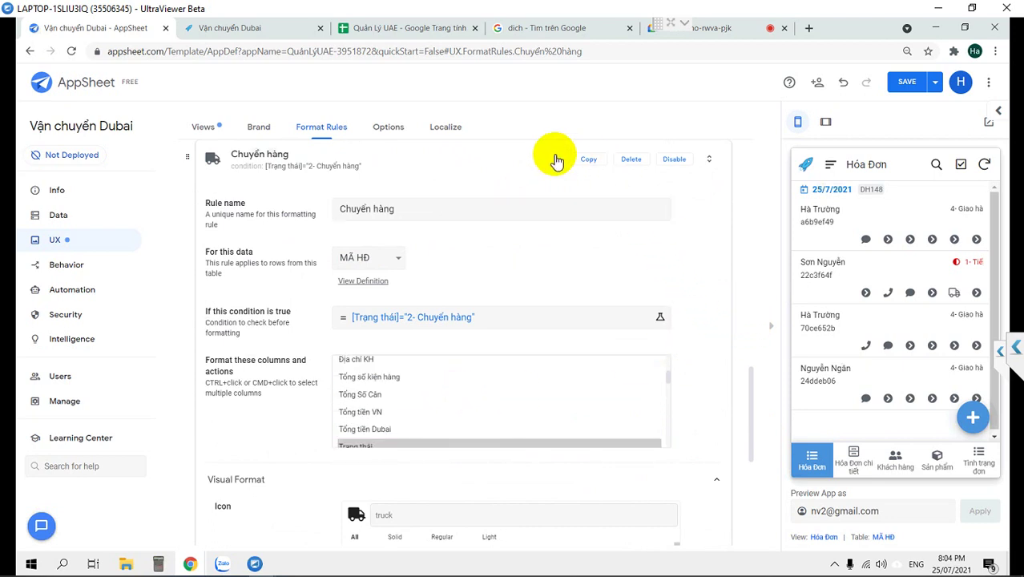
{"action": "left_click", "coordinate": [582, 159]}
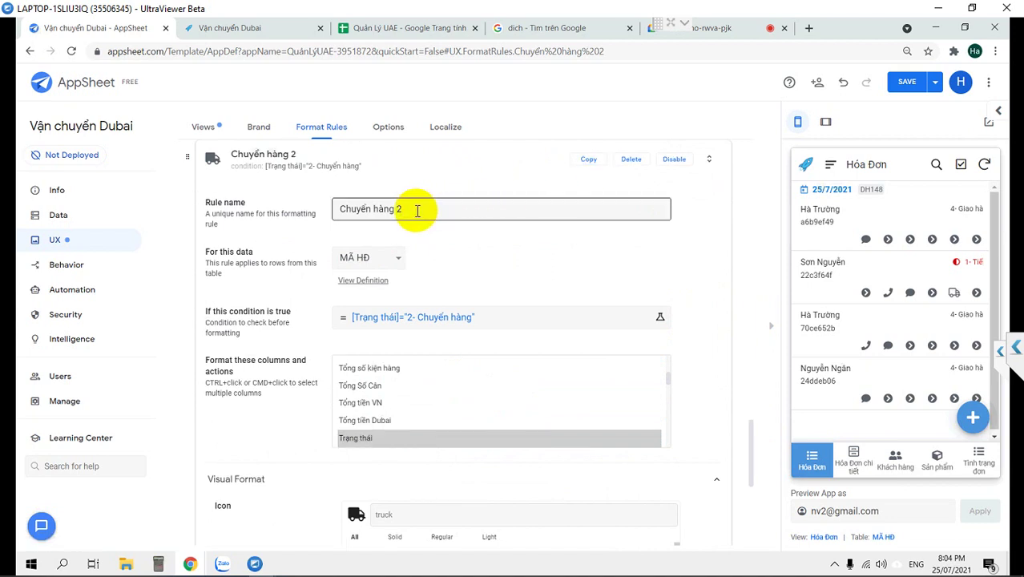
Rename the copied rule Nhận hàng and set its condition to [Trạng thái]="3- Nhận hàng".
{"action": "left_click_drag", "start_coordinate": [416, 211], "coordinate": [292, 212]}
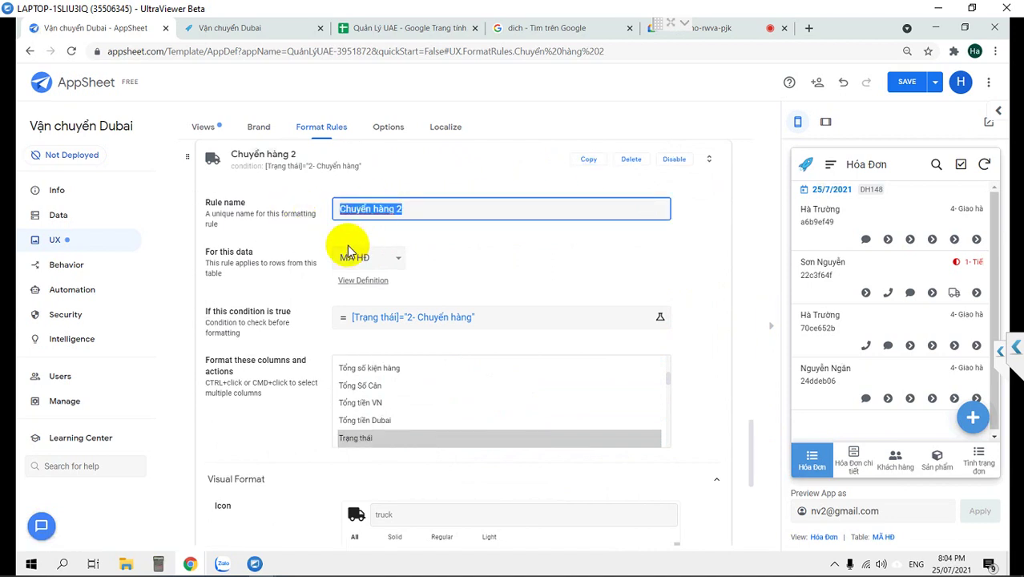
{"action": "type", "text": "Nh"}
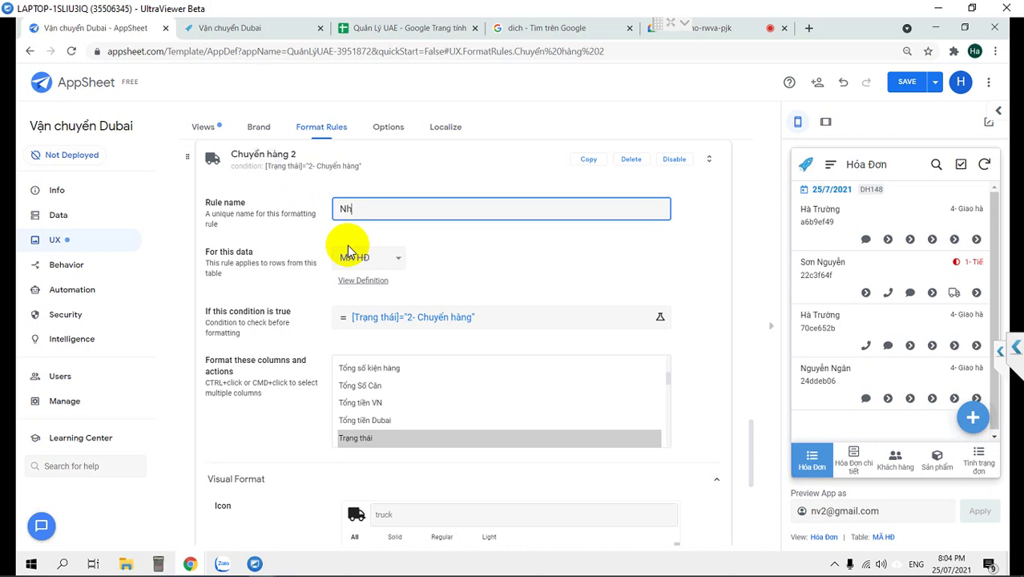
{"action": "type", "text": "ận hang"}
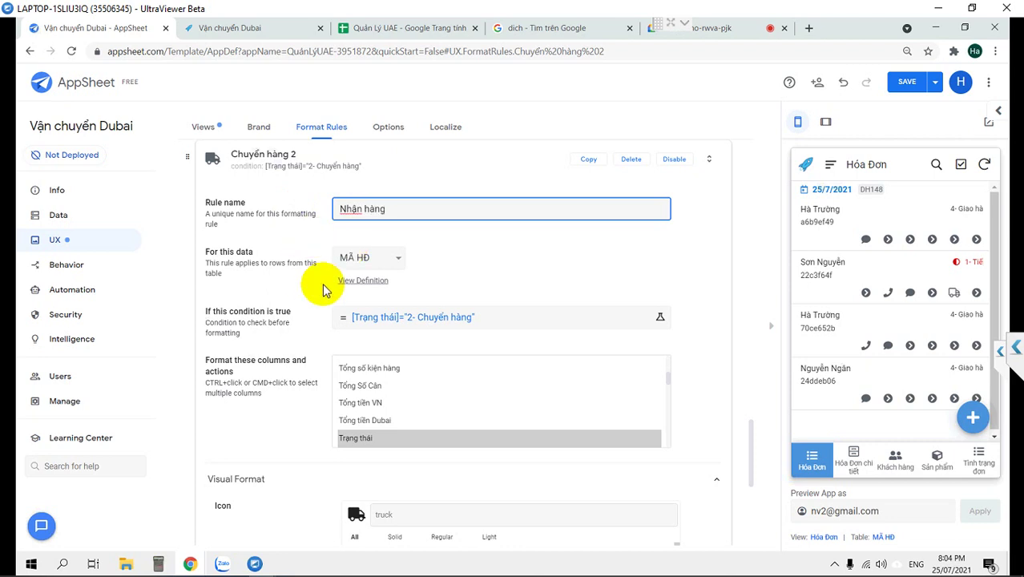
{"action": "left_click", "coordinate": [430, 329]}
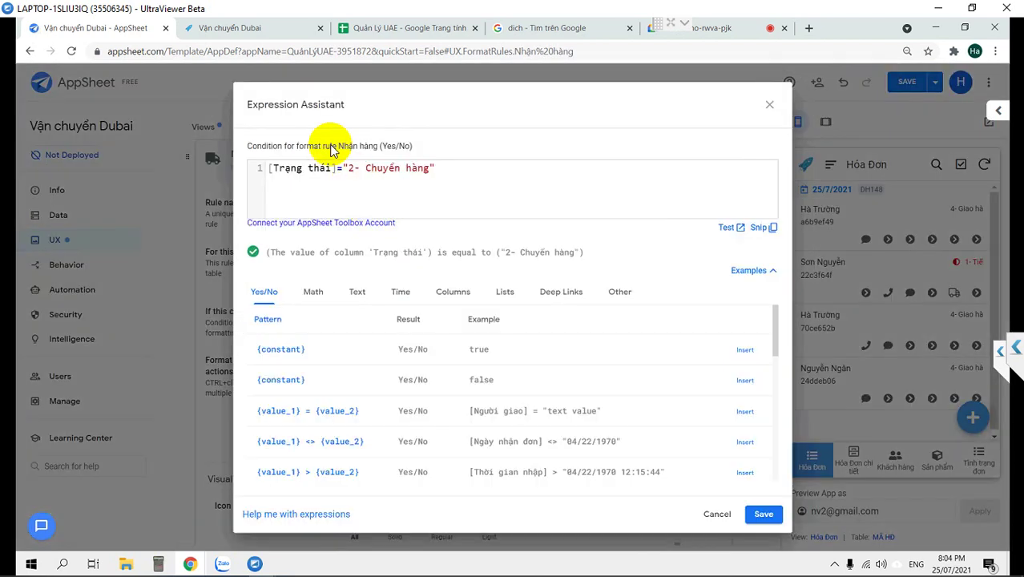
{"action": "double_click", "coordinate": [350, 167]}
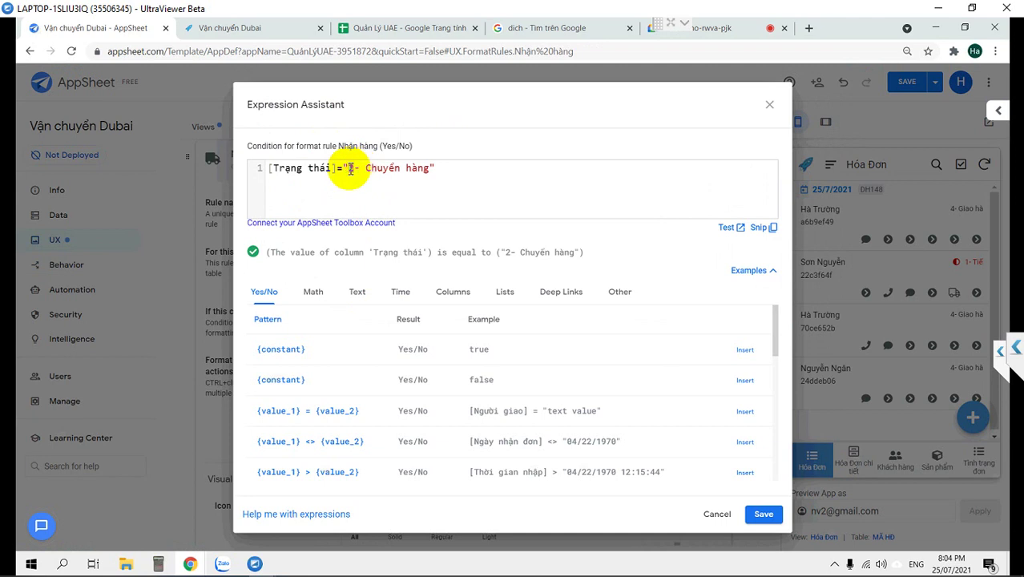
{"action": "type", "text": "3- "}
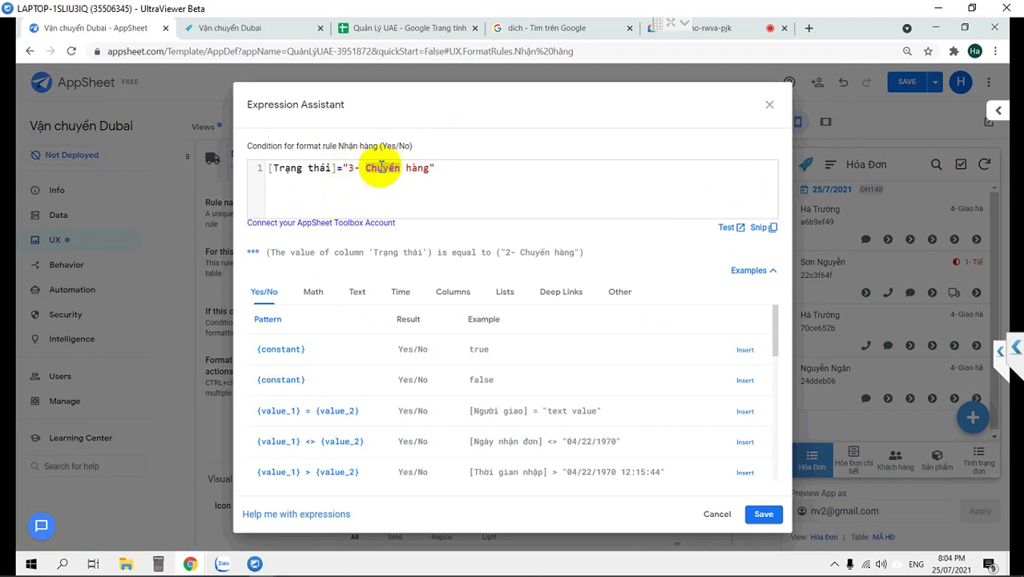
{"action": "type", "text": "Nhận"}
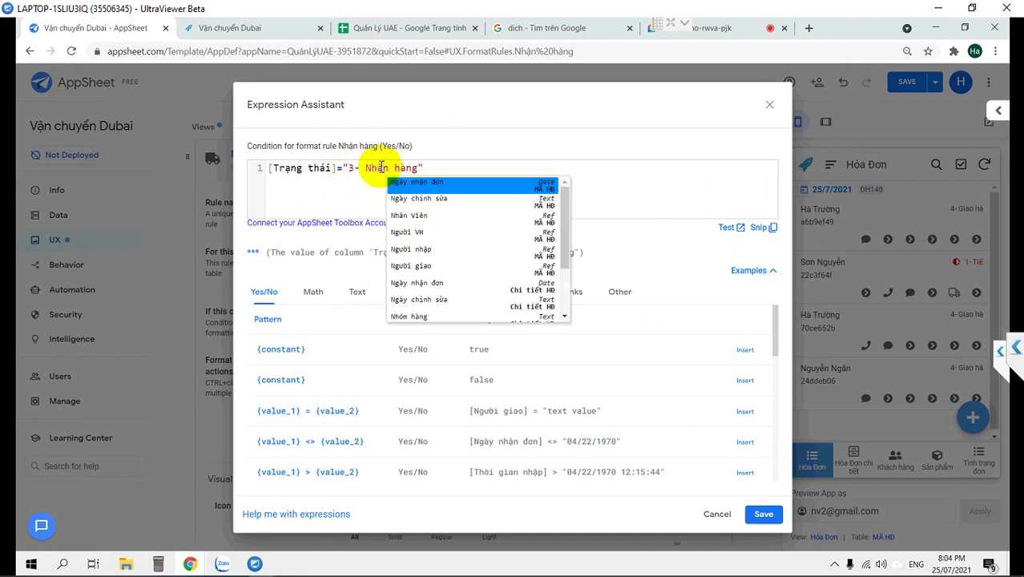
{"action": "left_click", "coordinate": [656, 186]}
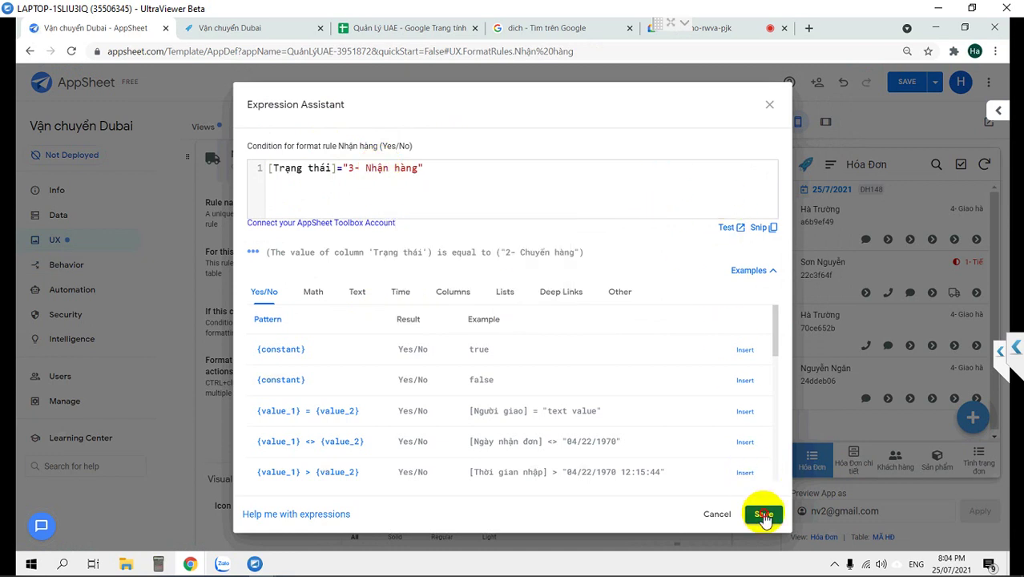
{"action": "left_click", "coordinate": [763, 515]}
Give the Nhận hàng rule yellow highlight and text and the loaded delivery-truck icon.
{"action": "scroll", "coordinate": [715, 485], "scroll_direction": "down", "scroll_amount": 5}
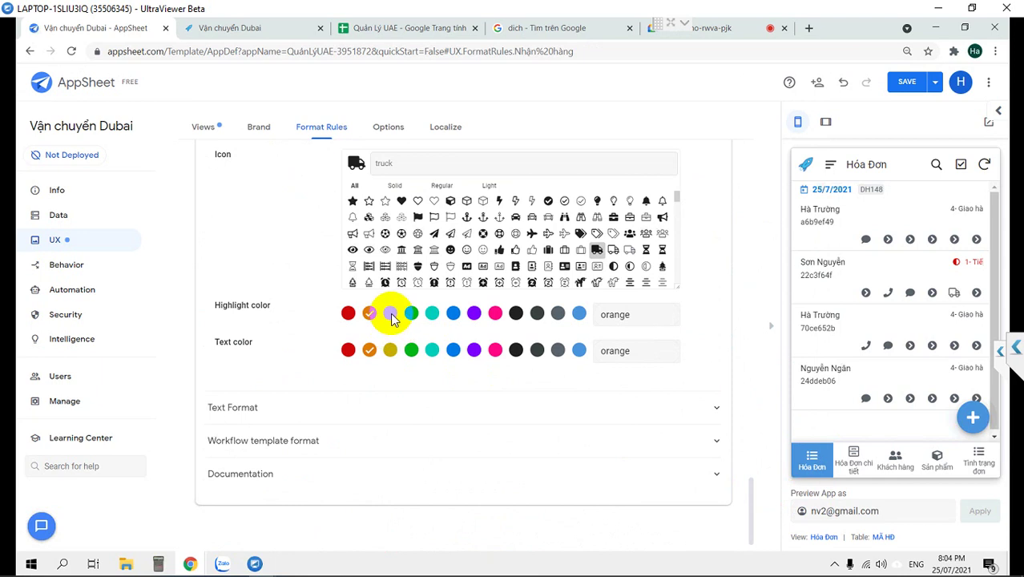
{"action": "left_click", "coordinate": [390, 314]}
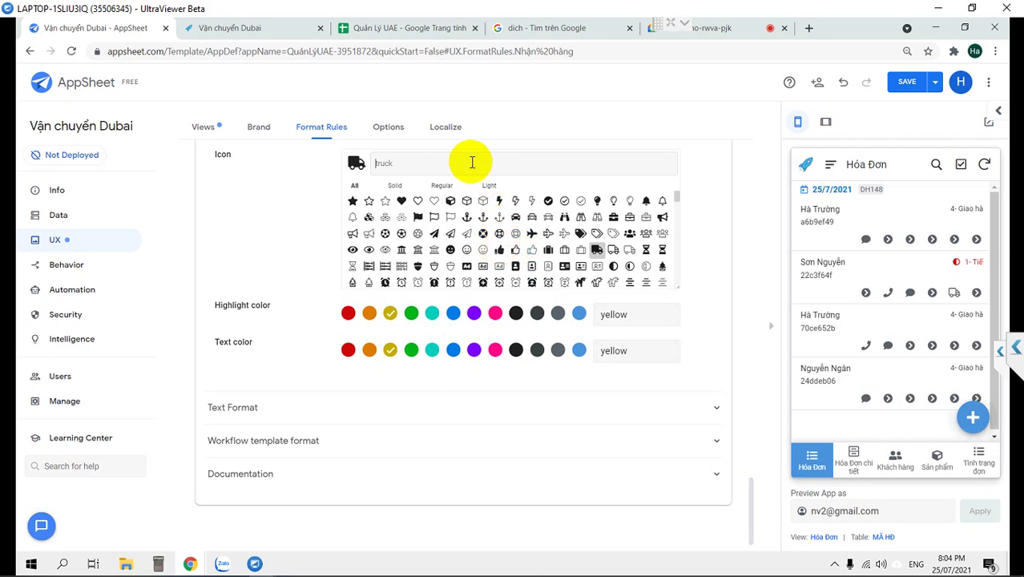
{"action": "type", "text": "de"}
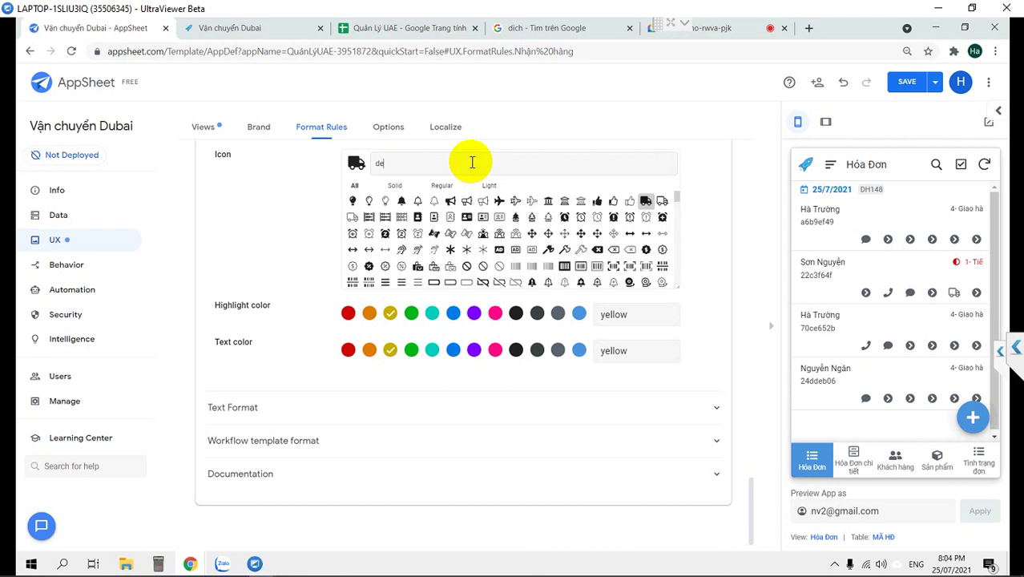
{"action": "type", "text": "l"}
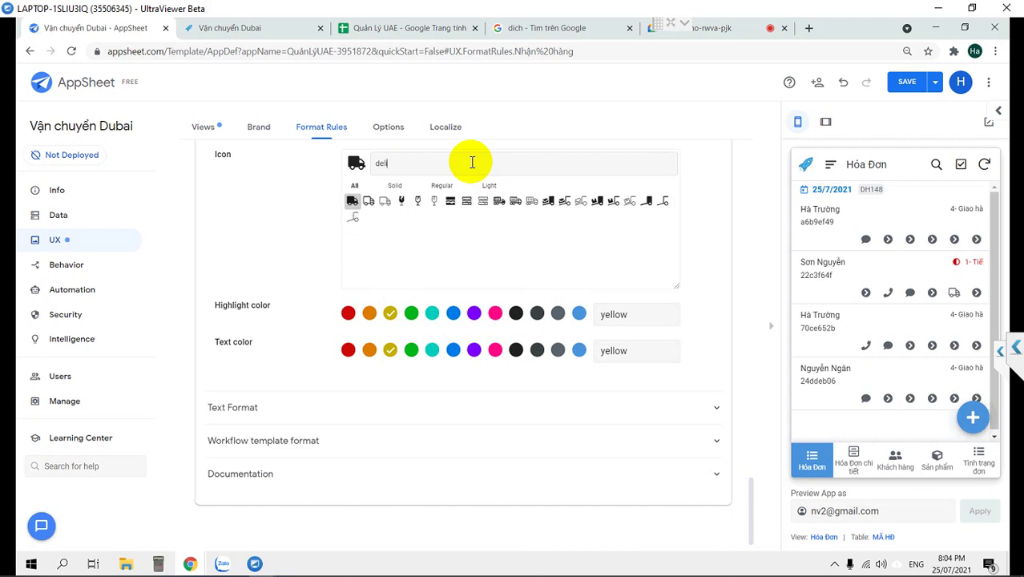
{"action": "type", "text": "iv"}
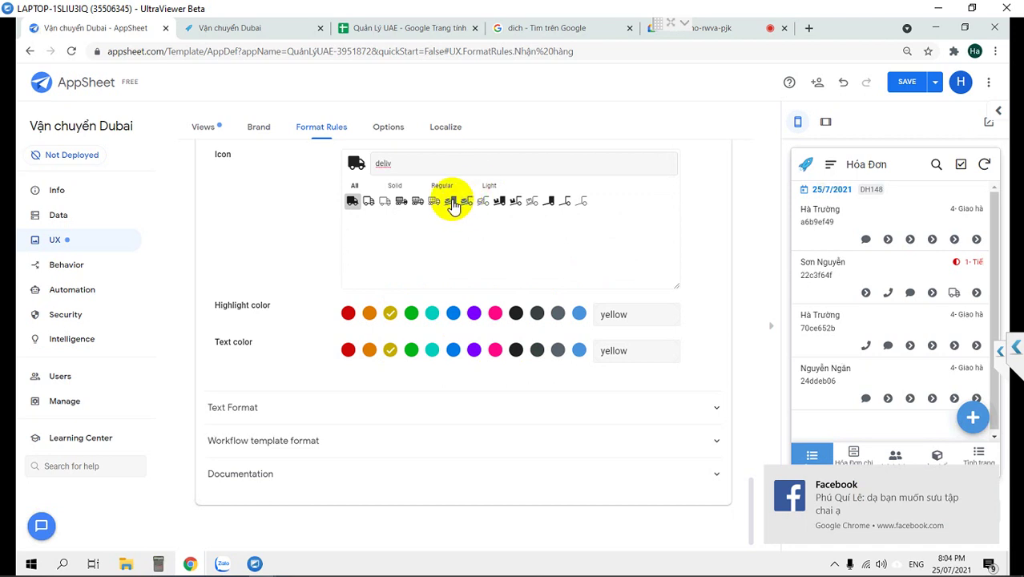
{"action": "left_click", "coordinate": [451, 202]}
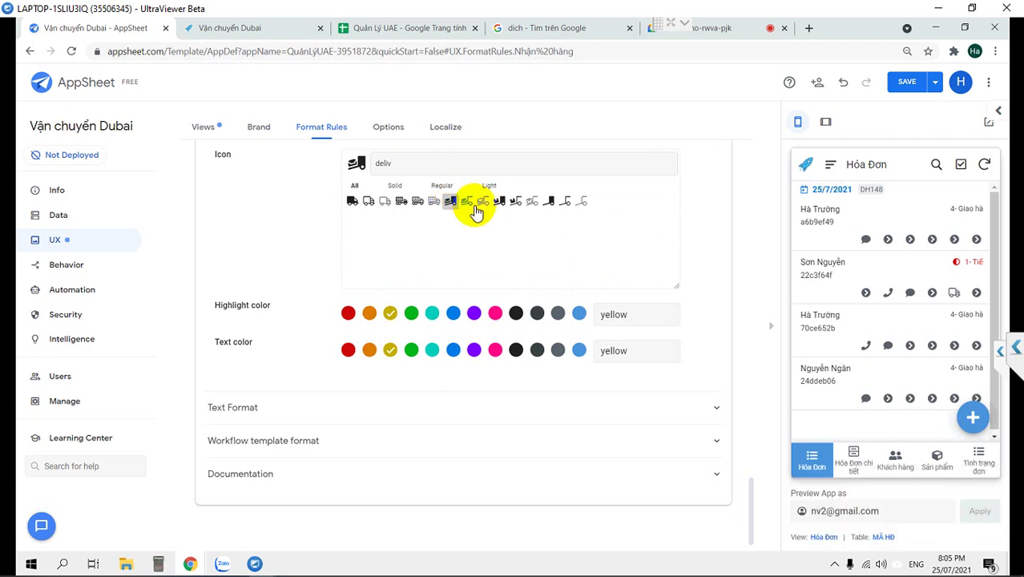
{"action": "scroll", "coordinate": [434, 278], "scroll_direction": "up", "scroll_amount": 3}
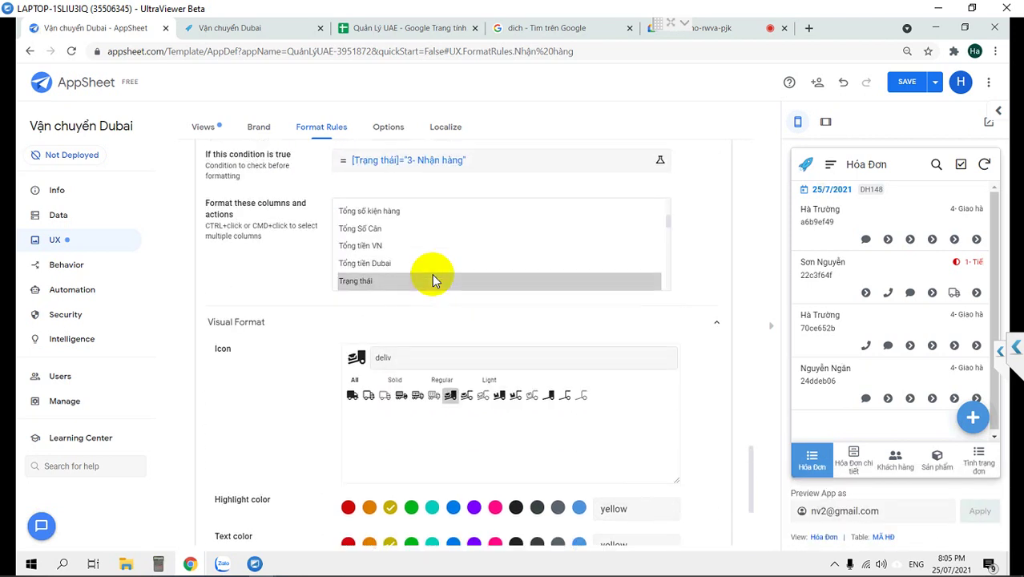
{"action": "scroll", "coordinate": [432, 273], "scroll_direction": "up", "scroll_amount": 2}
{"action": "scroll", "coordinate": [685, 236], "scroll_direction": "up", "scroll_amount": 1}
{"action": "scroll", "coordinate": [679, 236], "scroll_direction": "up", "scroll_amount": 3}
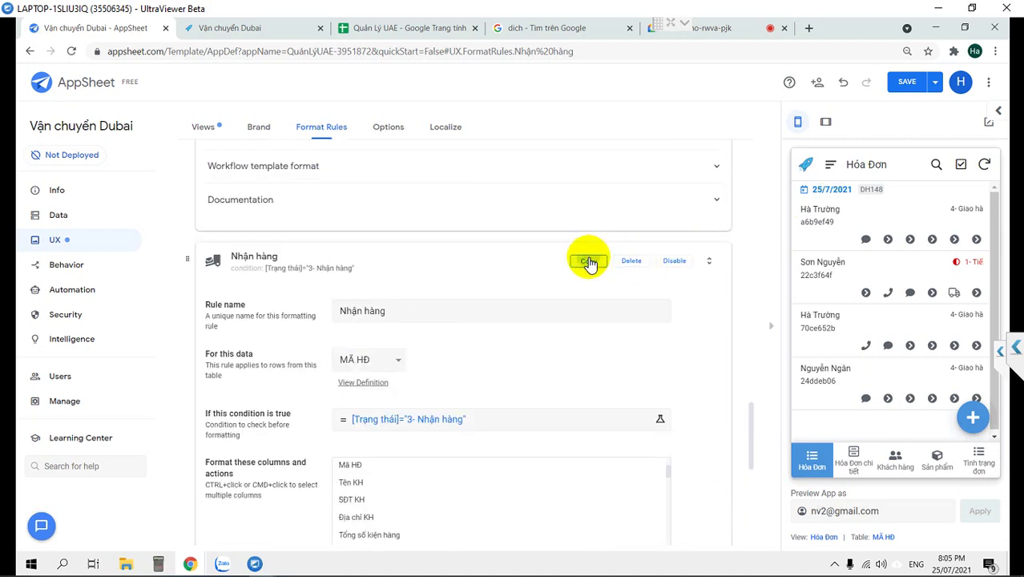
Duplicate Nhận hàng as Giao hàng with condition [Trạng thái]="4- Giao hàng".
{"action": "left_click", "coordinate": [588, 262]}
{"action": "left_click", "coordinate": [434, 210]}
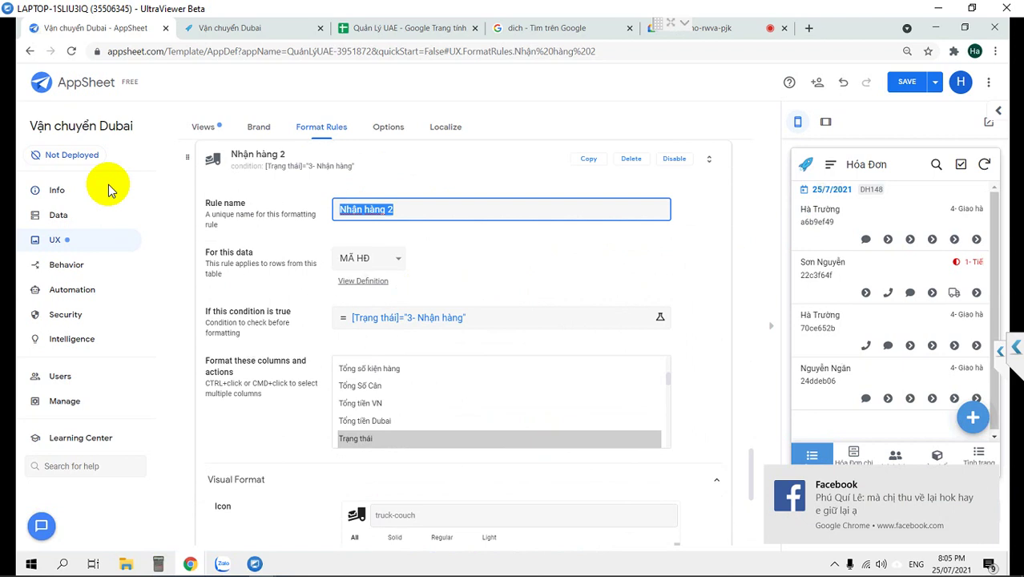
{"action": "type", "text": "Giao hàng"}
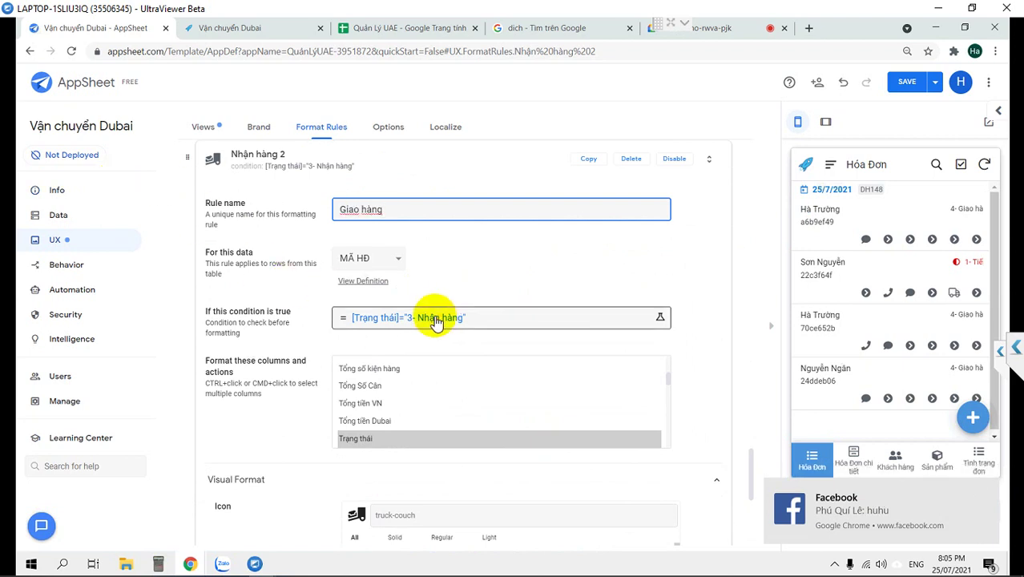
{"action": "left_click", "coordinate": [432, 318]}
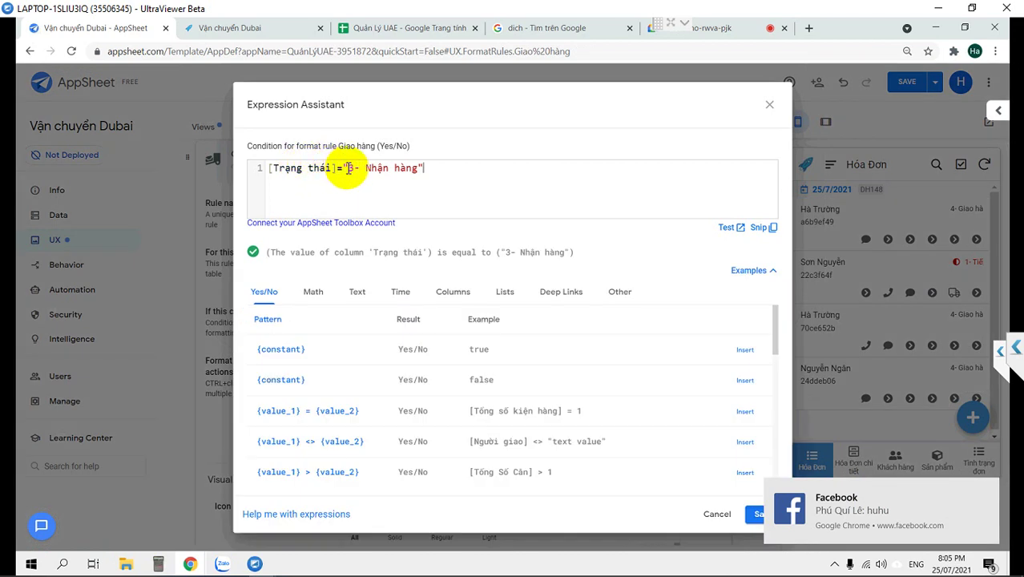
{"action": "left_click", "coordinate": [350, 168]}
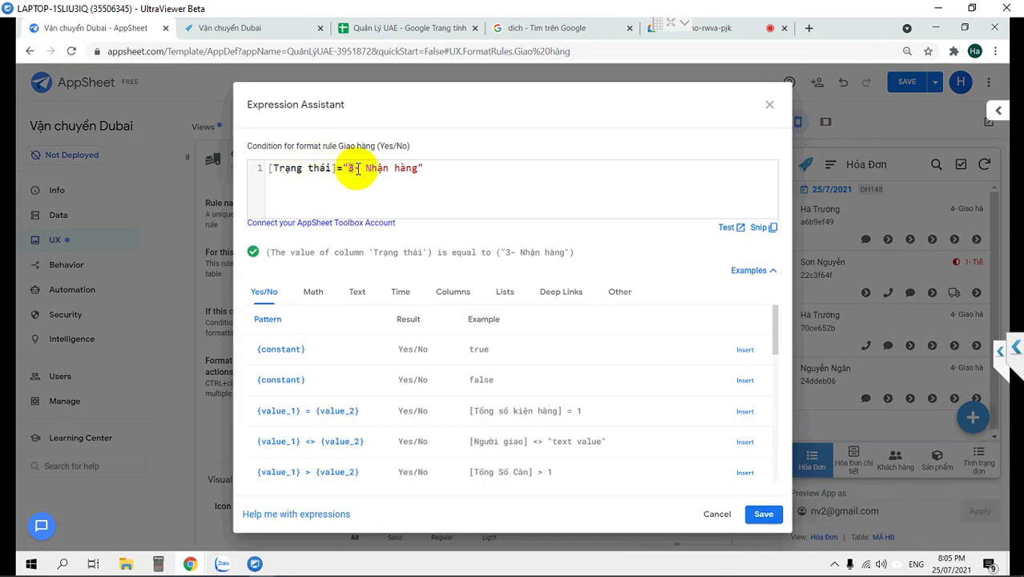
{"action": "type", "text": "4"}
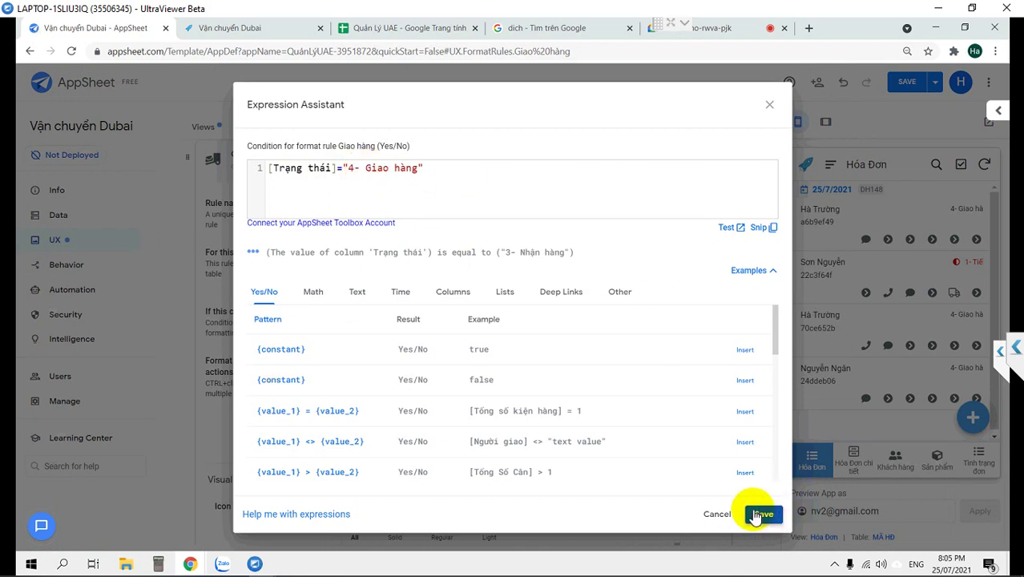
{"action": "left_click", "coordinate": [757, 513]}
{"action": "scroll", "coordinate": [571, 478], "scroll_direction": "down", "scroll_amount": 5}
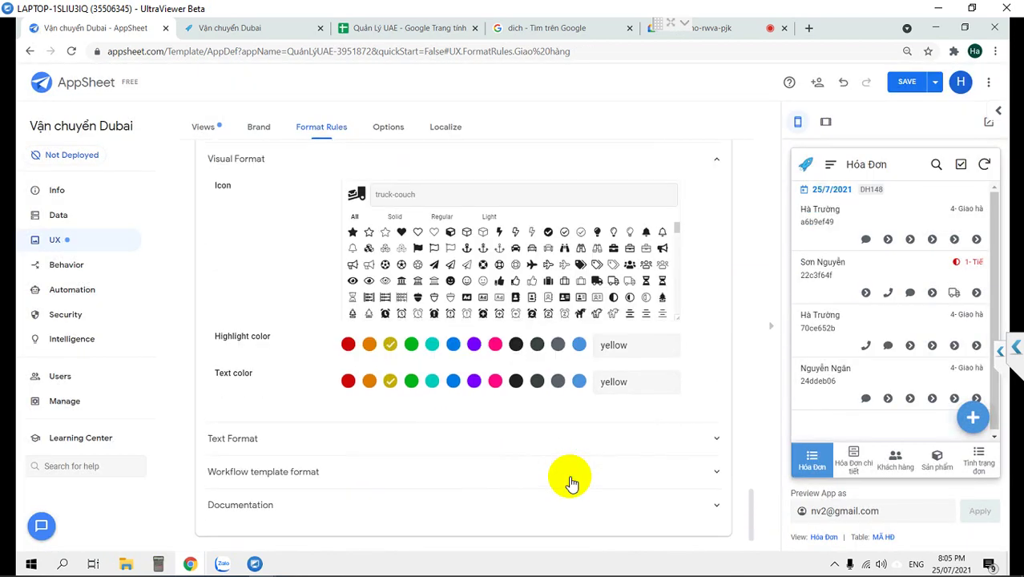
Give the Giao hàng rule green highlight and text, a check-circle icon, and save.
{"action": "left_click", "coordinate": [411, 341]}
{"action": "left_click", "coordinate": [411, 377]}
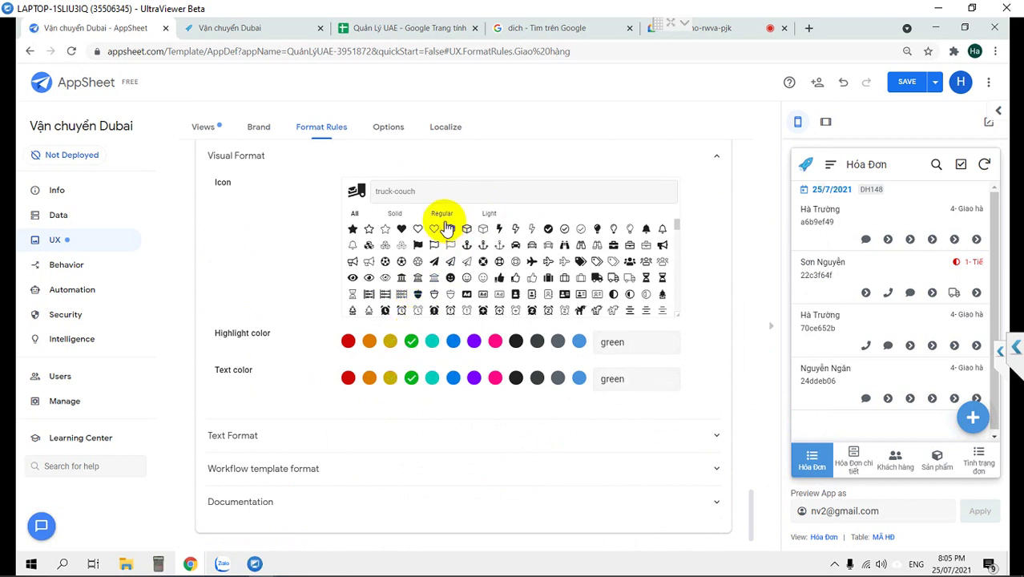
{"action": "left_click", "coordinate": [548, 230]}
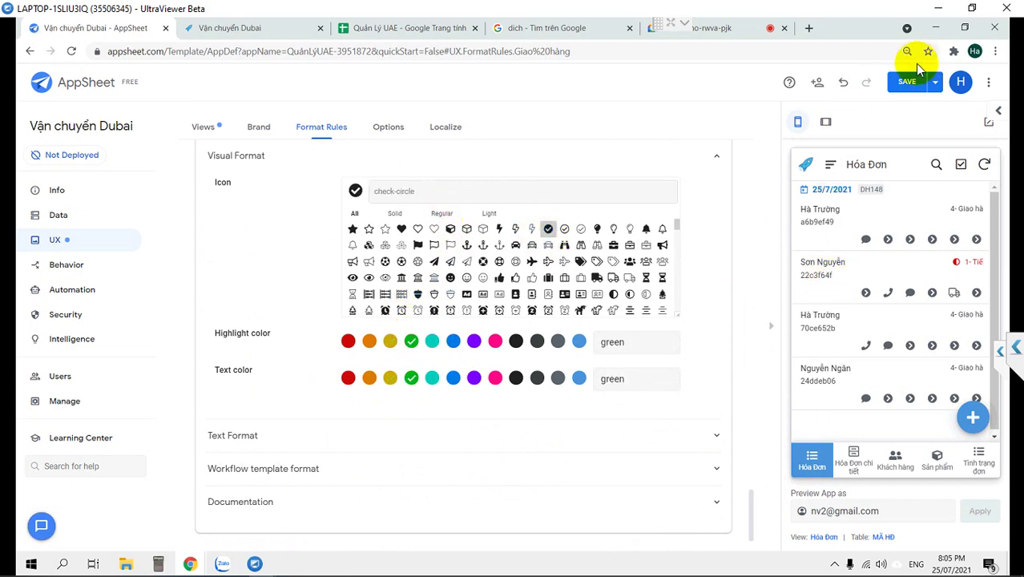
{"action": "left_click", "coordinate": [908, 86]}
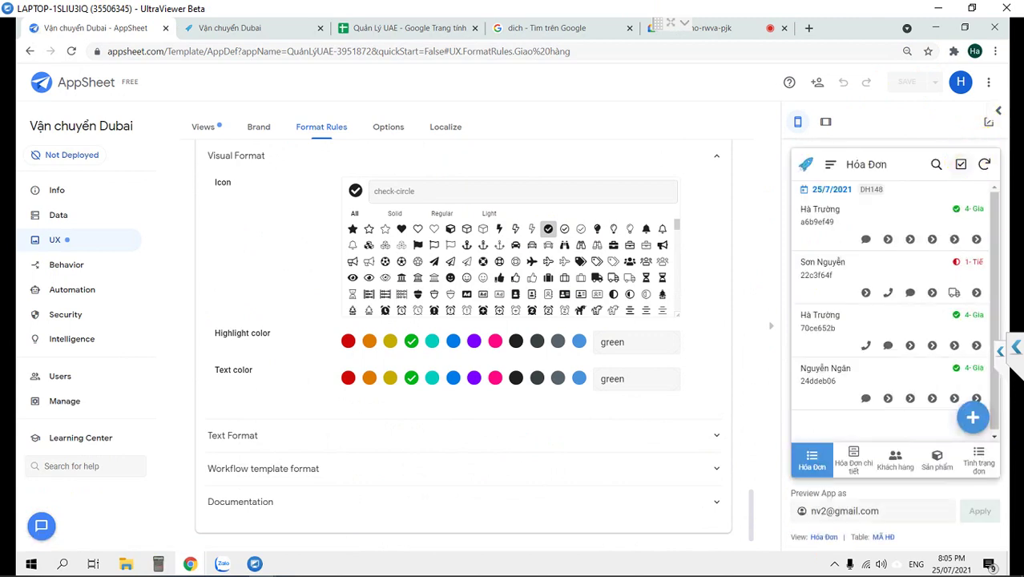
Check the Hóa Đơn preview views, then start a new format rule.
{"action": "left_click", "coordinate": [849, 462]}
{"action": "left_click", "coordinate": [814, 459]}
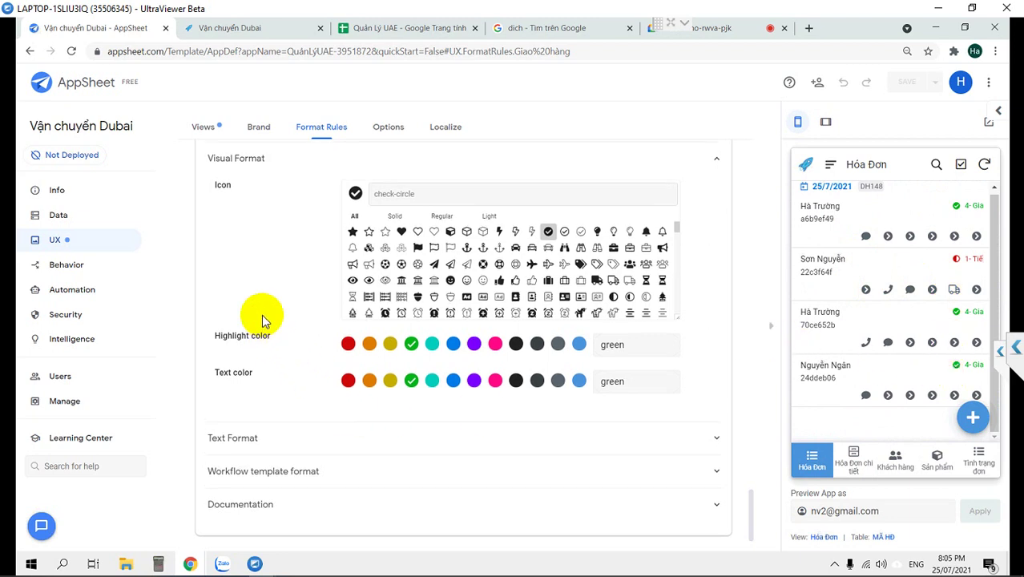
{"action": "scroll", "coordinate": [261, 316], "scroll_direction": "up", "scroll_amount": 4}
{"action": "scroll", "coordinate": [228, 181], "scroll_direction": "up", "scroll_amount": 11}
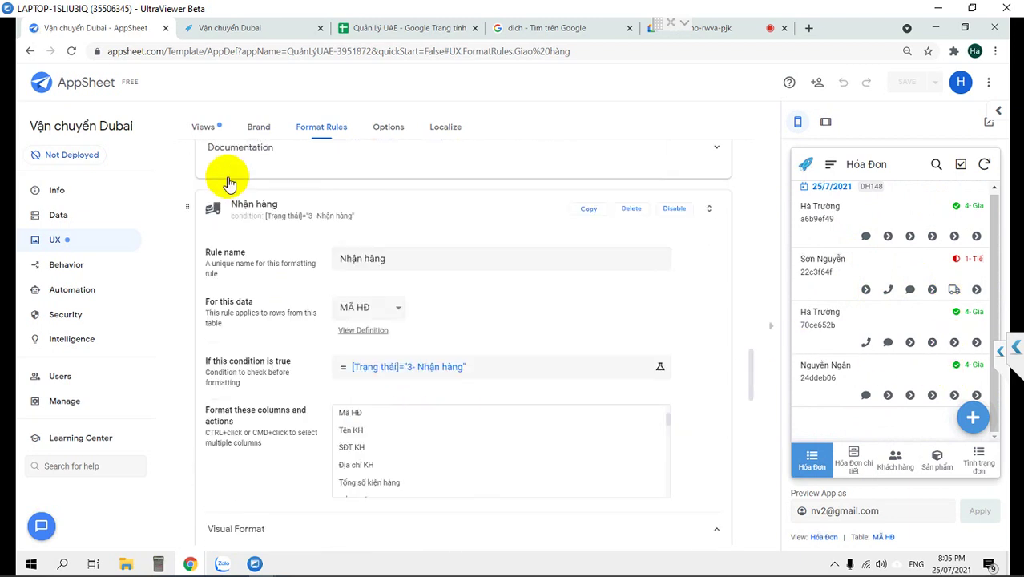
{"action": "scroll", "coordinate": [230, 179], "scroll_direction": "up", "scroll_amount": 15}
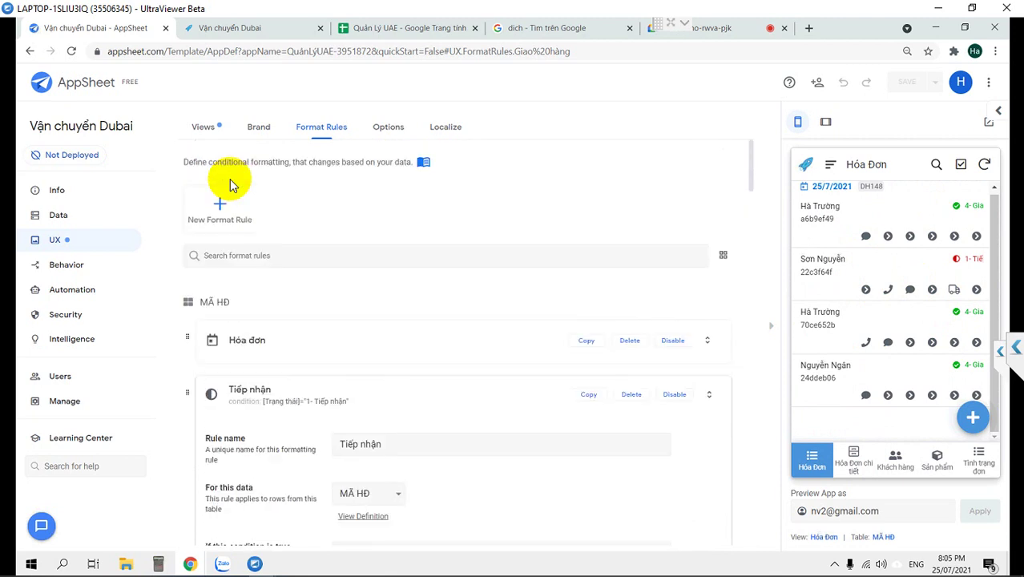
{"action": "left_click", "coordinate": [223, 227]}
Name the new format rule Khách hàng.
{"action": "left_click", "coordinate": [419, 201]}
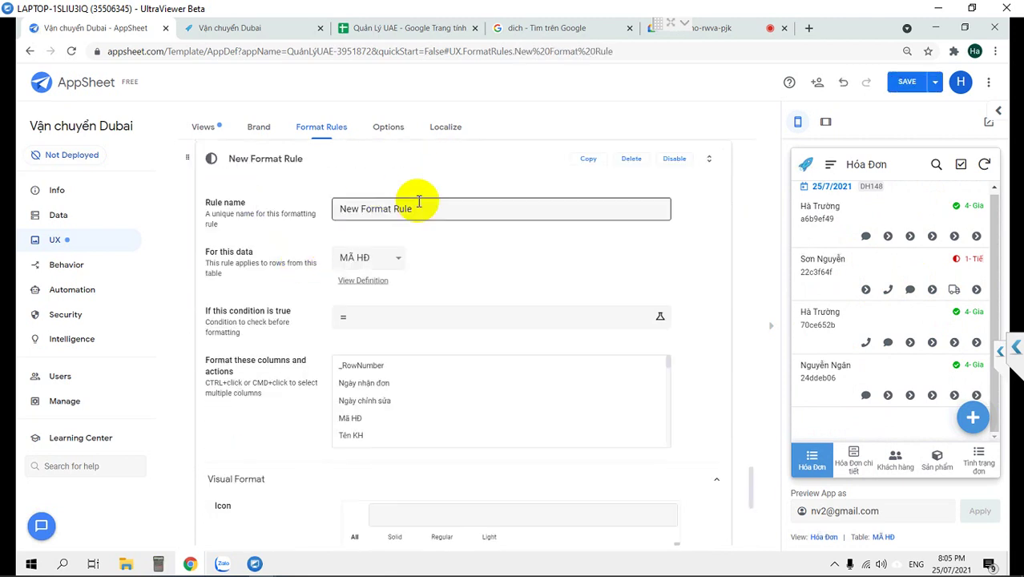
{"action": "left_click_drag", "start_coordinate": [337, 204], "coordinate": [313, 204]}
{"action": "type", "text": "k"}
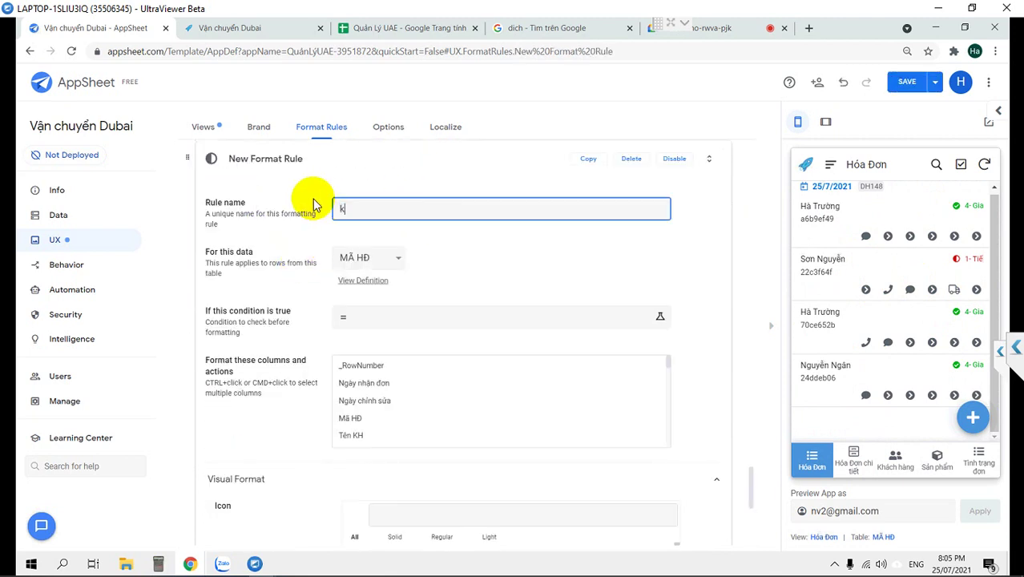
{"action": "left_click", "coordinate": [310, 202]}
Apply the Khách hàng rule to the Tên KH column and save the app.
{"action": "scroll", "coordinate": [377, 411], "scroll_direction": "up", "scroll_amount": 1}
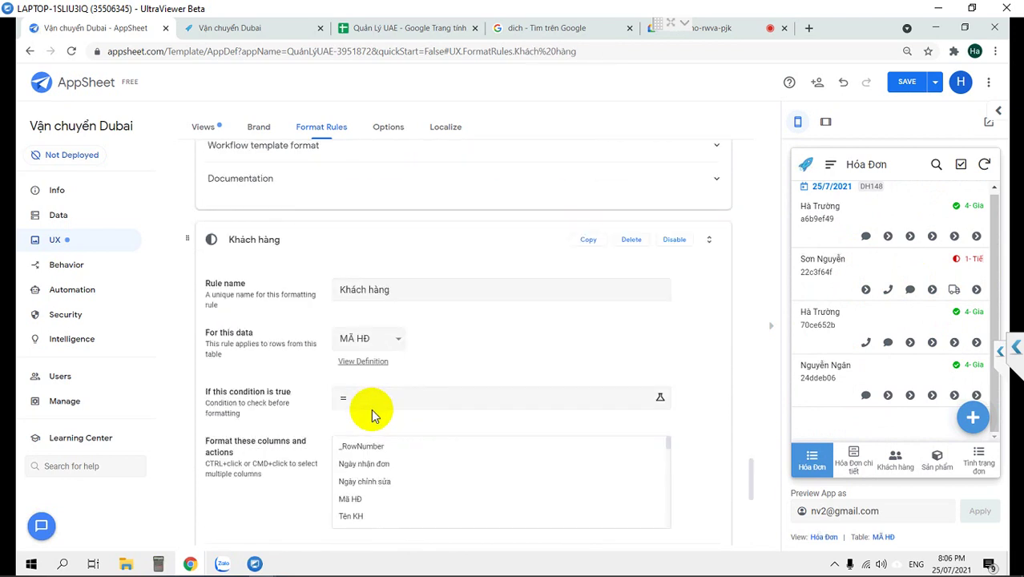
{"action": "scroll", "coordinate": [371, 414], "scroll_direction": "down", "scroll_amount": 1}
{"action": "left_click", "coordinate": [352, 500]}
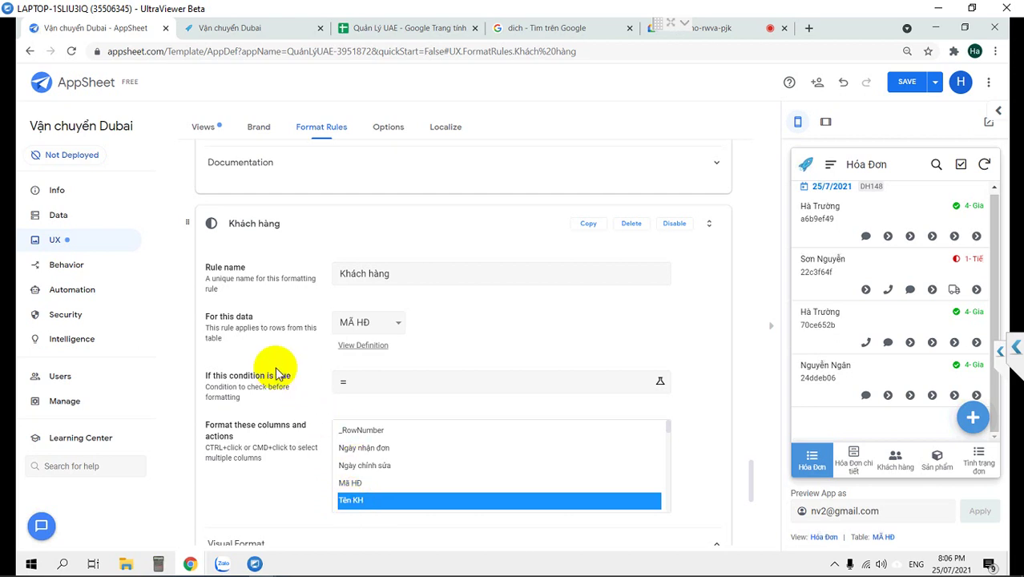
{"action": "scroll", "coordinate": [279, 370], "scroll_direction": "down", "scroll_amount": 1}
{"action": "scroll", "coordinate": [277, 369], "scroll_direction": "down", "scroll_amount": 1}
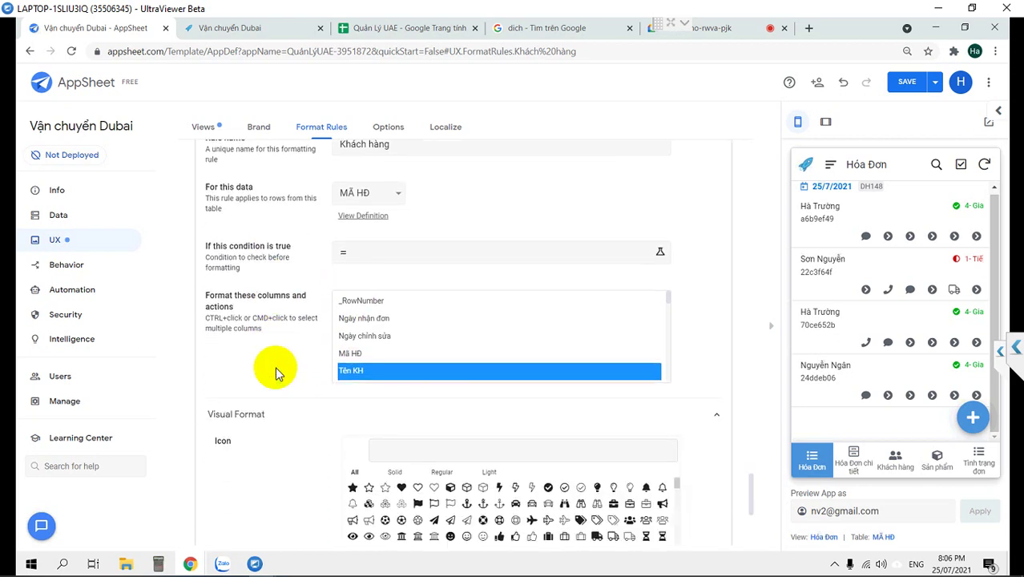
{"action": "scroll", "coordinate": [269, 389], "scroll_direction": "down", "scroll_amount": 1}
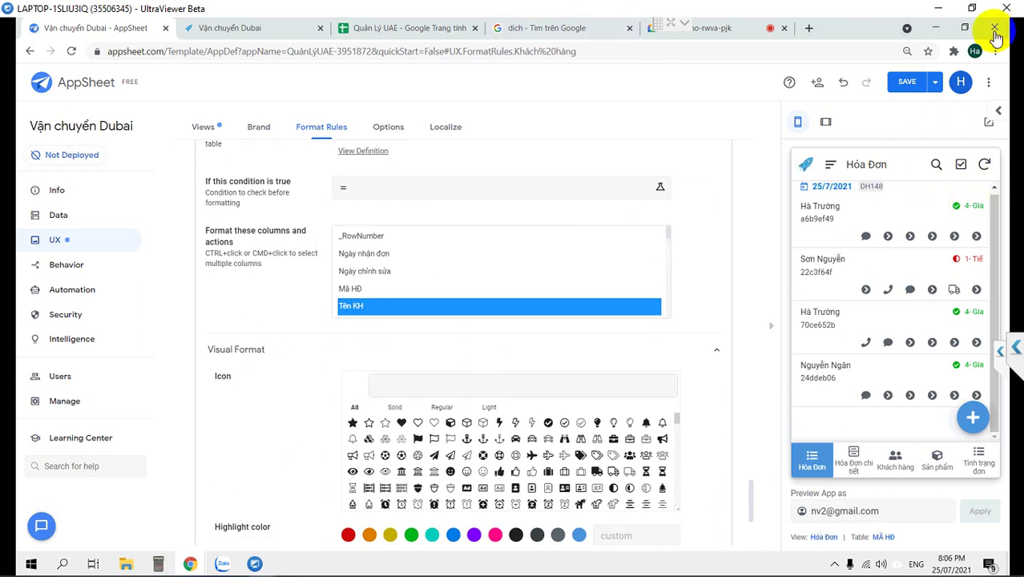
{"action": "left_click", "coordinate": [903, 87]}
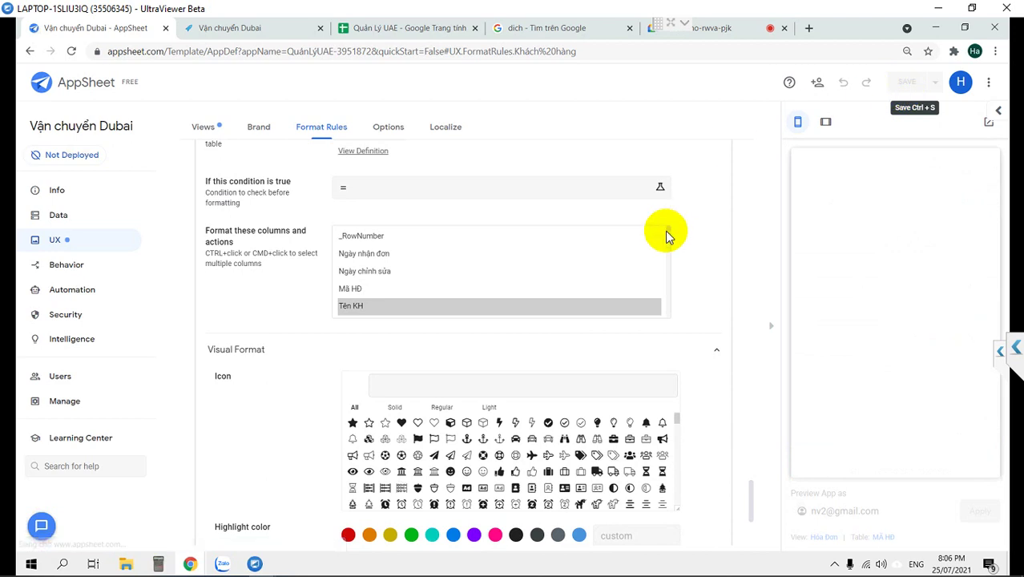
Make the Khách hàng rule's Tên KH text blue and bold, then save.
{"action": "scroll", "coordinate": [285, 426], "scroll_direction": "down", "scroll_amount": 3}
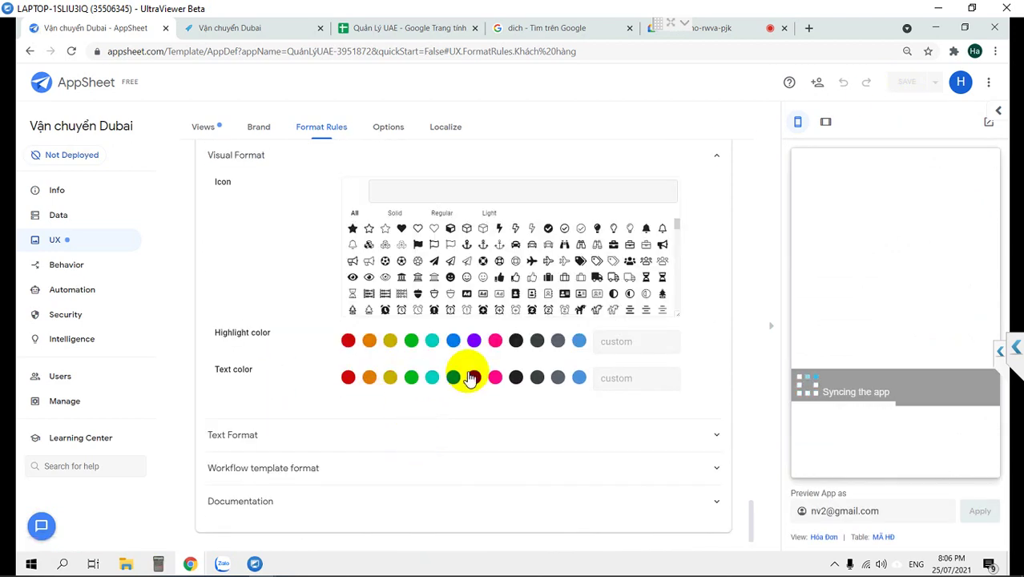
{"action": "left_click", "coordinate": [452, 378]}
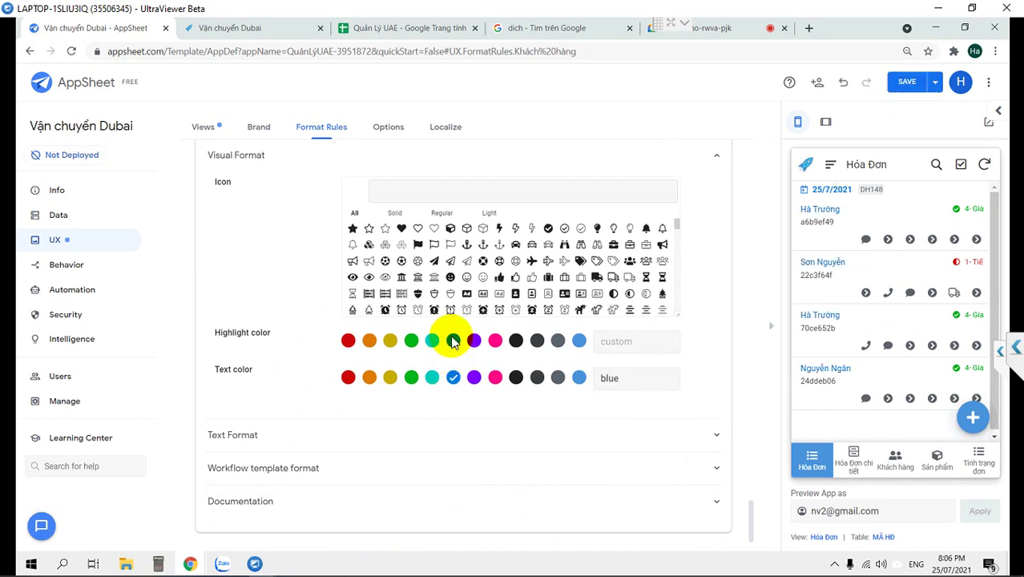
{"action": "left_click", "coordinate": [285, 440]}
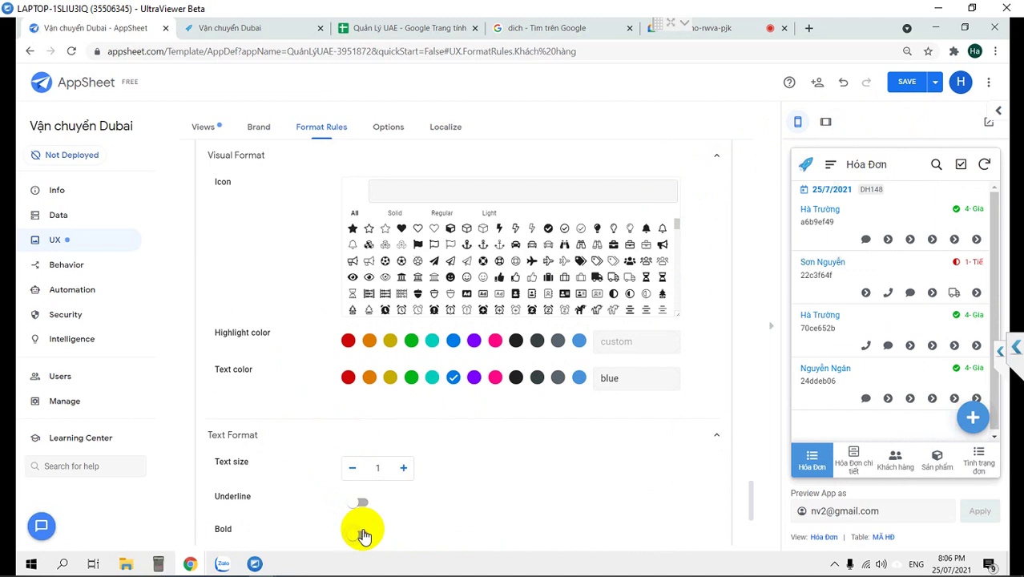
{"action": "left_click", "coordinate": [903, 83]}
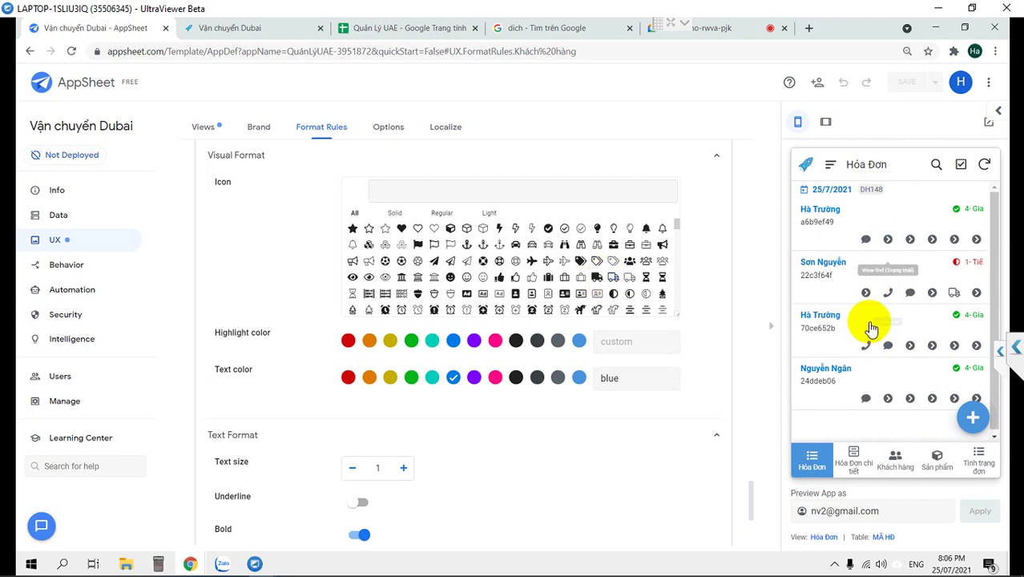
Check the first order's details in the preview, then return to the Hóa Đơn list.
{"action": "left_click", "coordinate": [847, 458]}
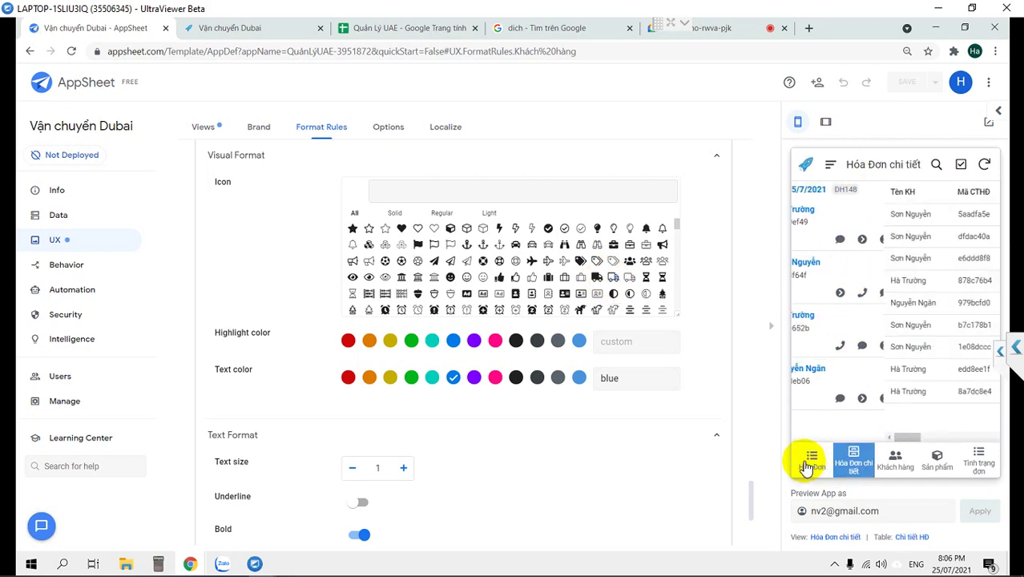
{"action": "left_click", "coordinate": [809, 462]}
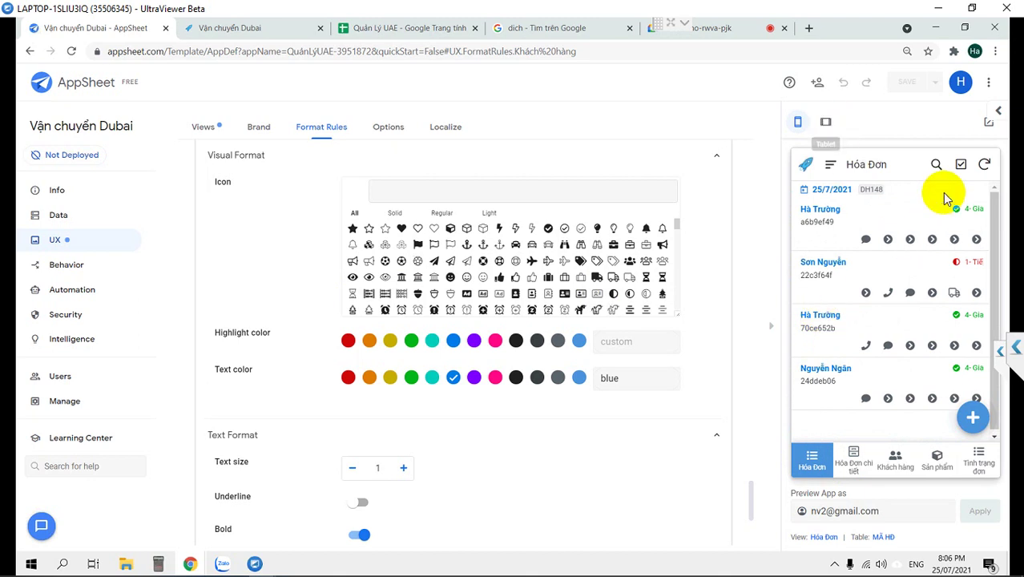
{"action": "left_click", "coordinate": [856, 211]}
{"action": "scroll", "coordinate": [888, 280], "scroll_direction": "down", "scroll_amount": 1}
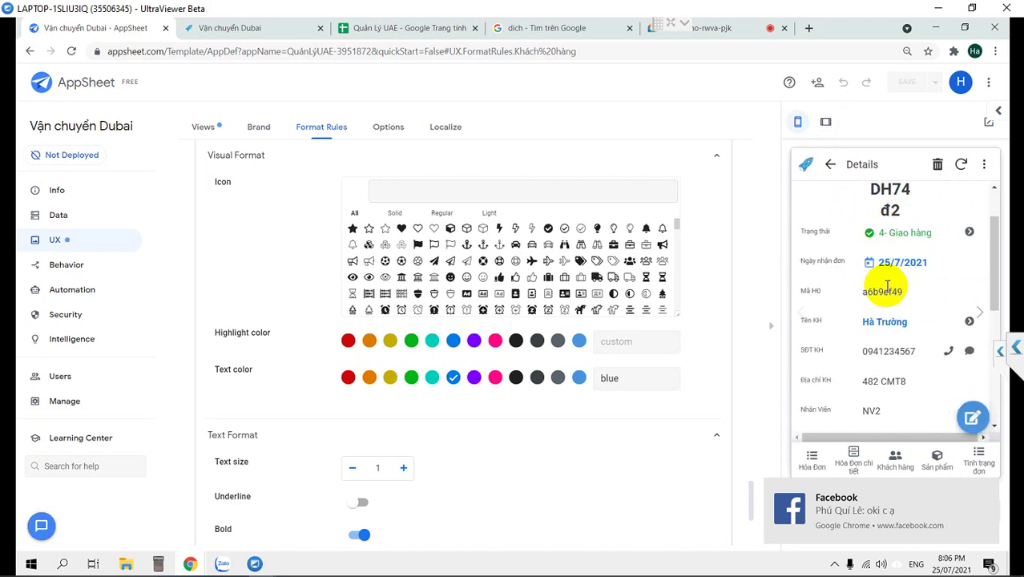
{"action": "scroll", "coordinate": [887, 292], "scroll_direction": "down", "scroll_amount": 5}
{"action": "scroll", "coordinate": [881, 264], "scroll_direction": "up", "scroll_amount": 5}
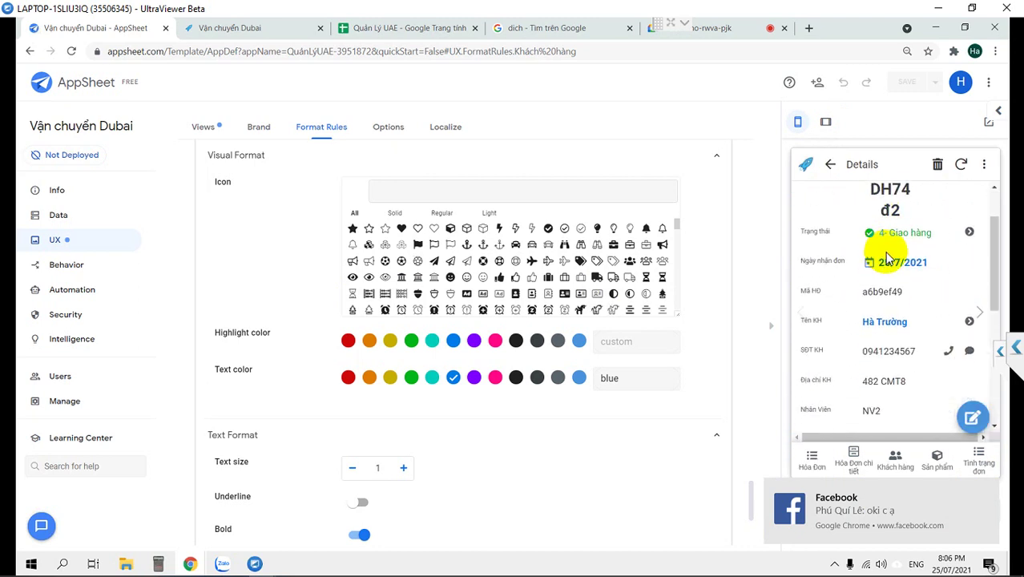
{"action": "left_click", "coordinate": [830, 163]}
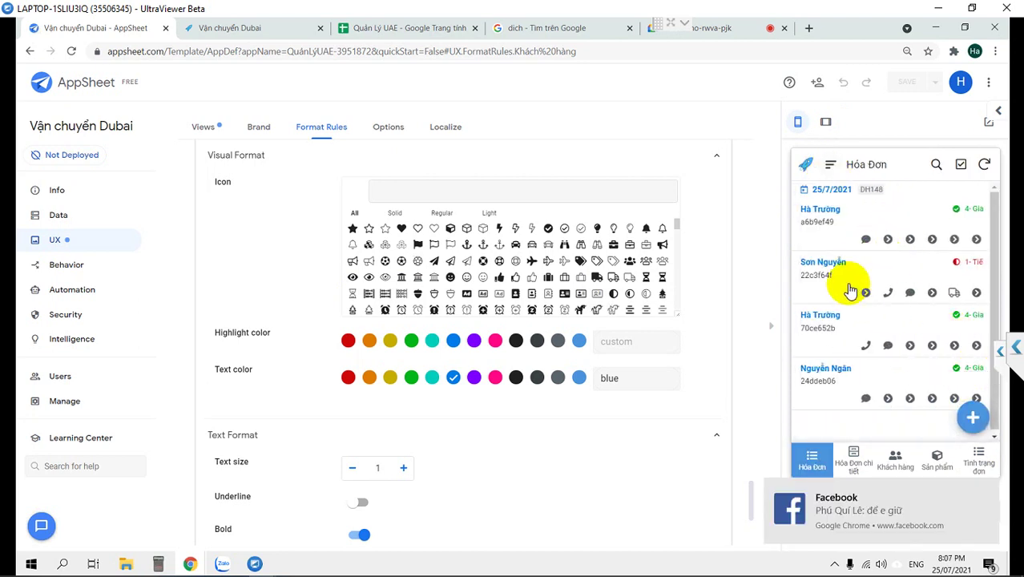
Advance the second order through 2- Chuyển hàng, 3- Nhận hàng and 4- Giao hàng.
{"action": "left_click", "coordinate": [823, 280]}
{"action": "scroll", "coordinate": [879, 290], "scroll_direction": "down", "scroll_amount": 3}
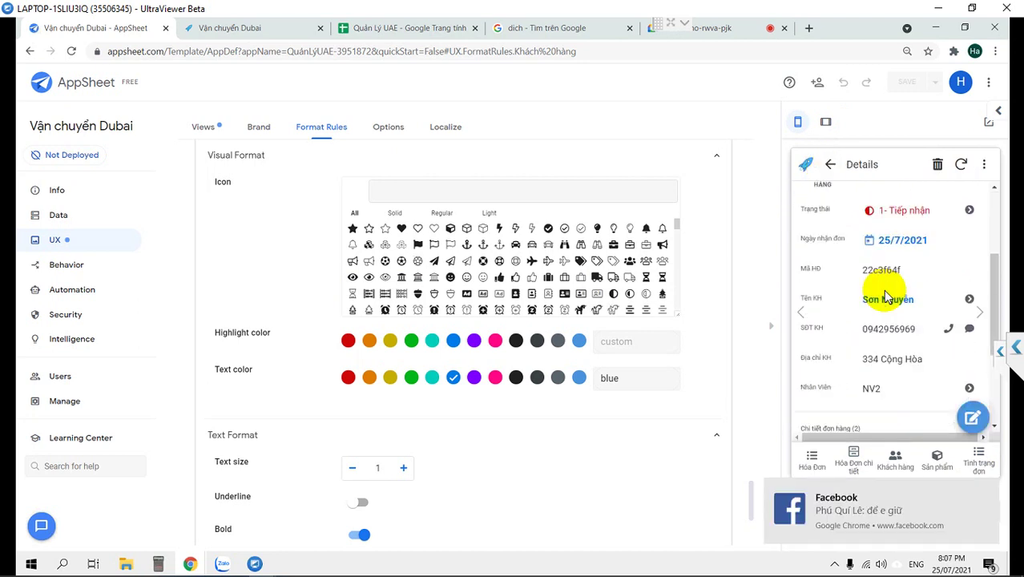
{"action": "scroll", "coordinate": [879, 290], "scroll_direction": "up", "scroll_amount": 3}
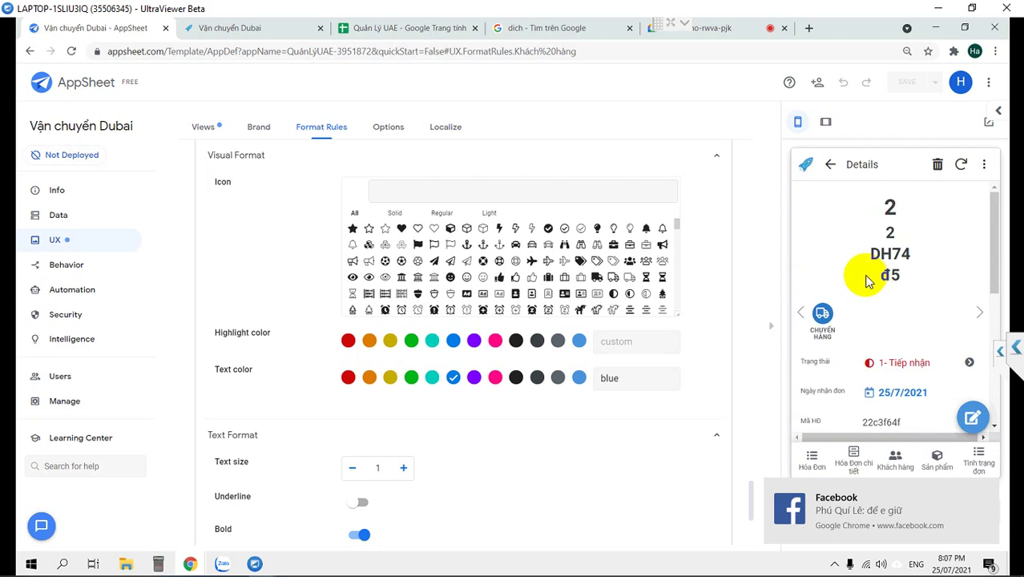
{"action": "left_click", "coordinate": [822, 316]}
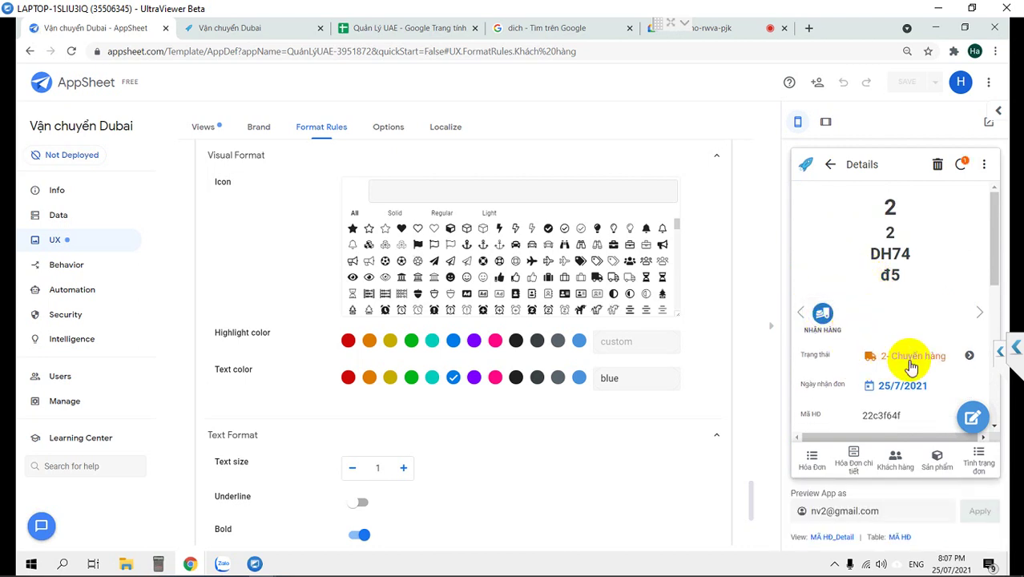
{"action": "scroll", "coordinate": [839, 359], "scroll_direction": "down", "scroll_amount": 3}
{"action": "scroll", "coordinate": [837, 352], "scroll_direction": "up", "scroll_amount": 3}
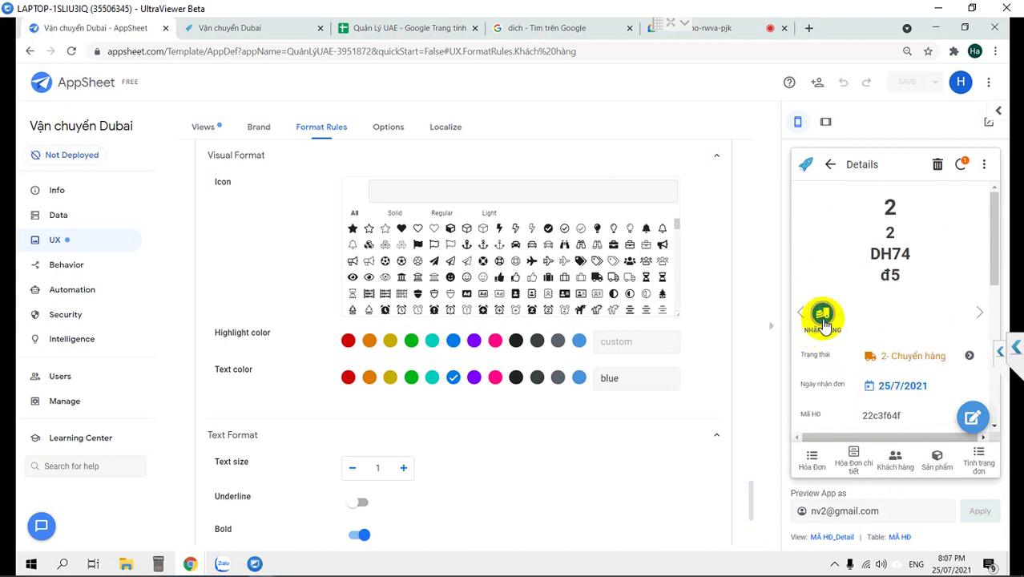
{"action": "left_click", "coordinate": [822, 317]}
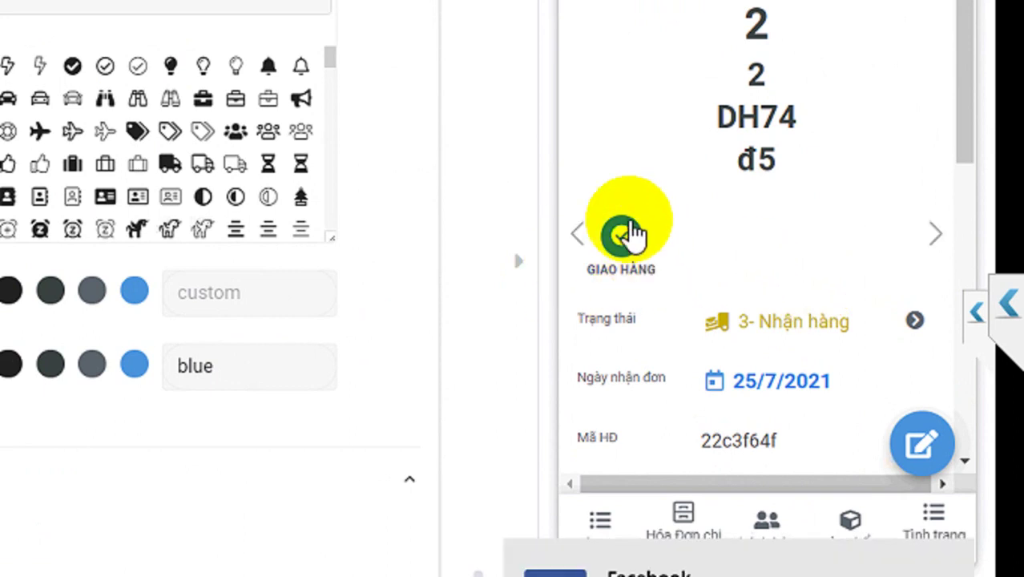
{"action": "left_click", "coordinate": [621, 235]}
{"action": "scroll", "coordinate": [725, 257], "scroll_direction": "down", "scroll_amount": 10}
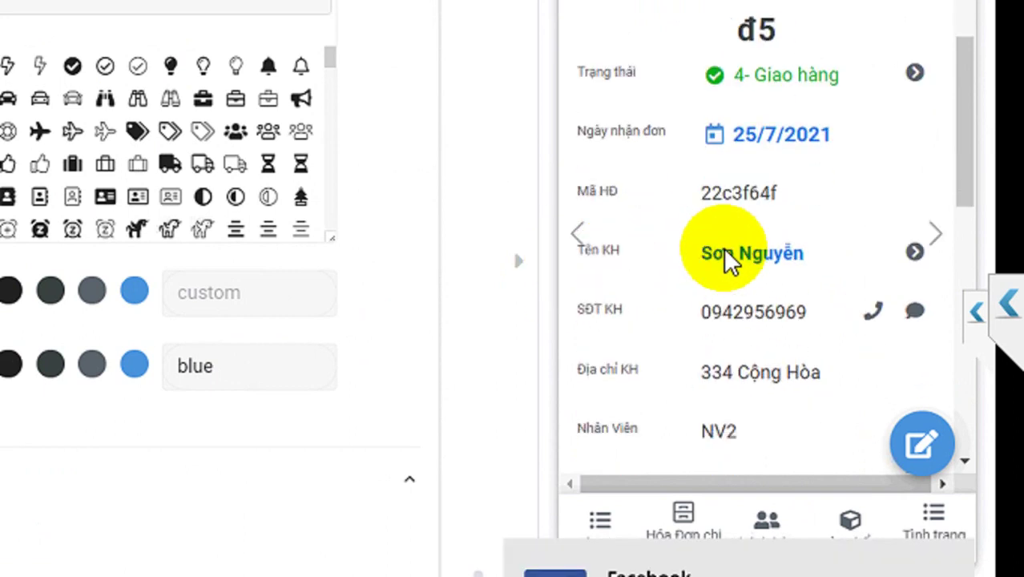
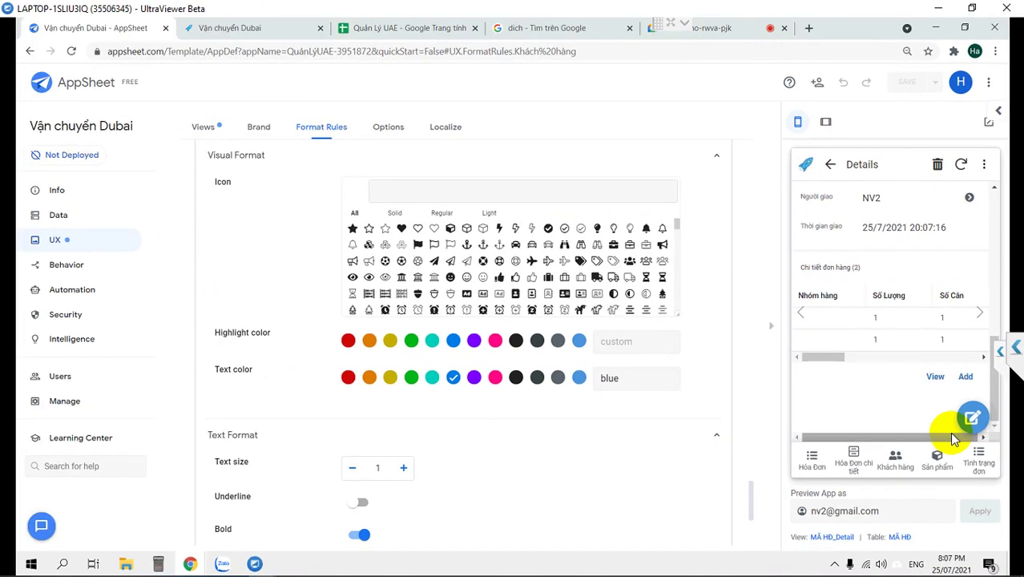
Open the app's Actions list and collapse the Chuyển hàng action's settings.
{"action": "scroll", "coordinate": [898, 324], "scroll_direction": "up", "scroll_amount": 5}
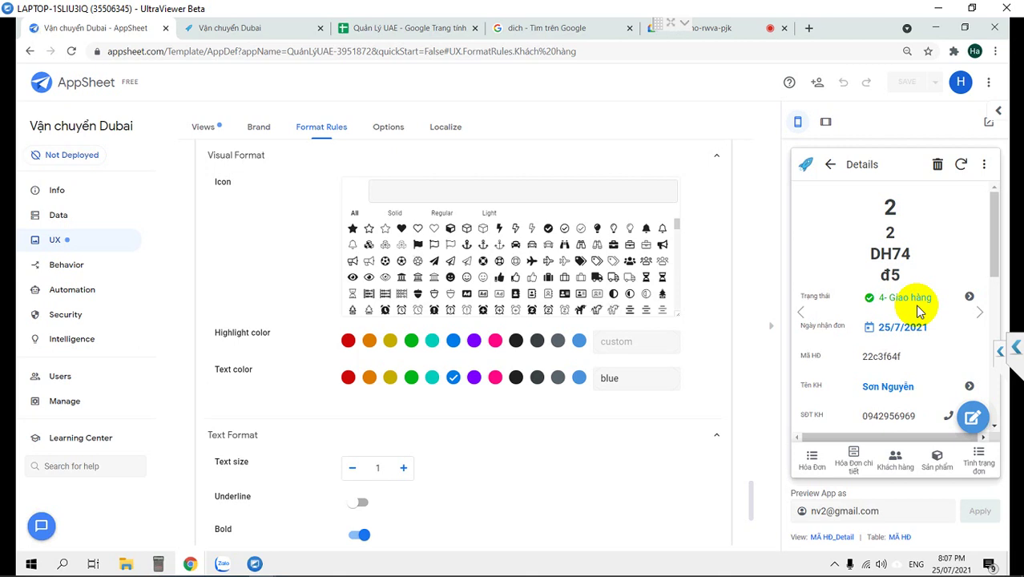
{"action": "left_click", "coordinate": [74, 271]}
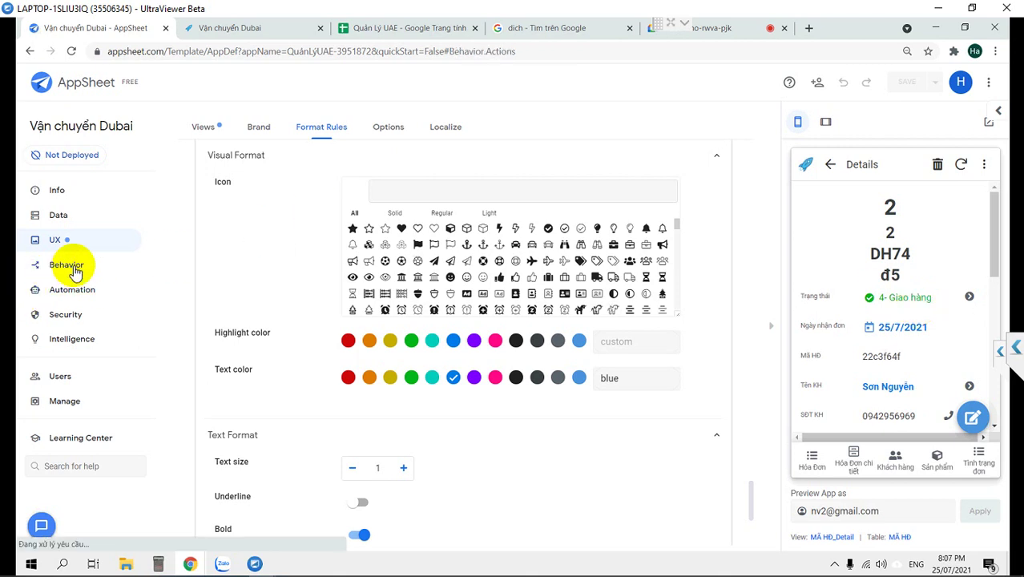
{"action": "scroll", "coordinate": [445, 387], "scroll_direction": "down", "scroll_amount": 5}
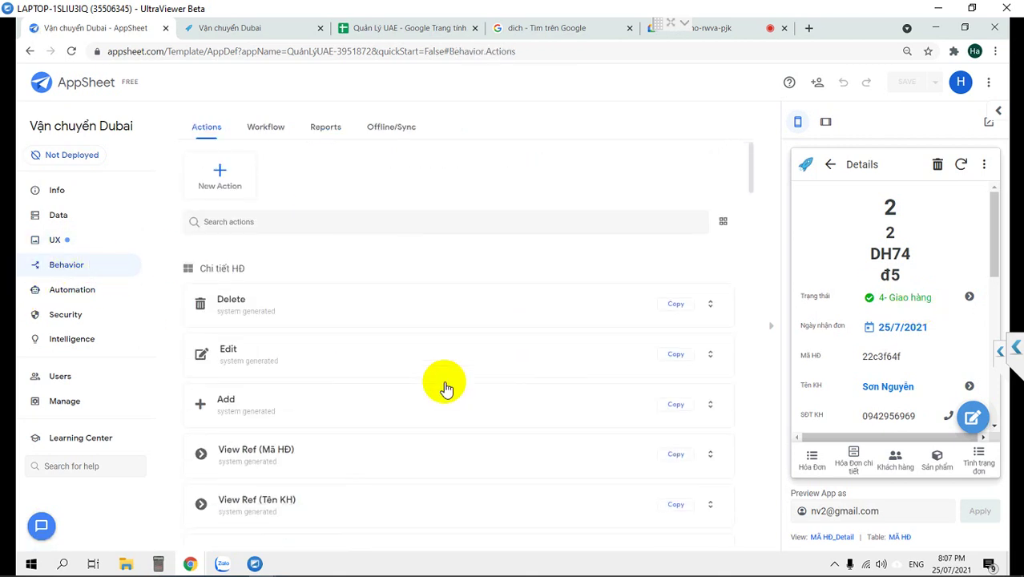
{"action": "scroll", "coordinate": [438, 386], "scroll_direction": "down", "scroll_amount": 5}
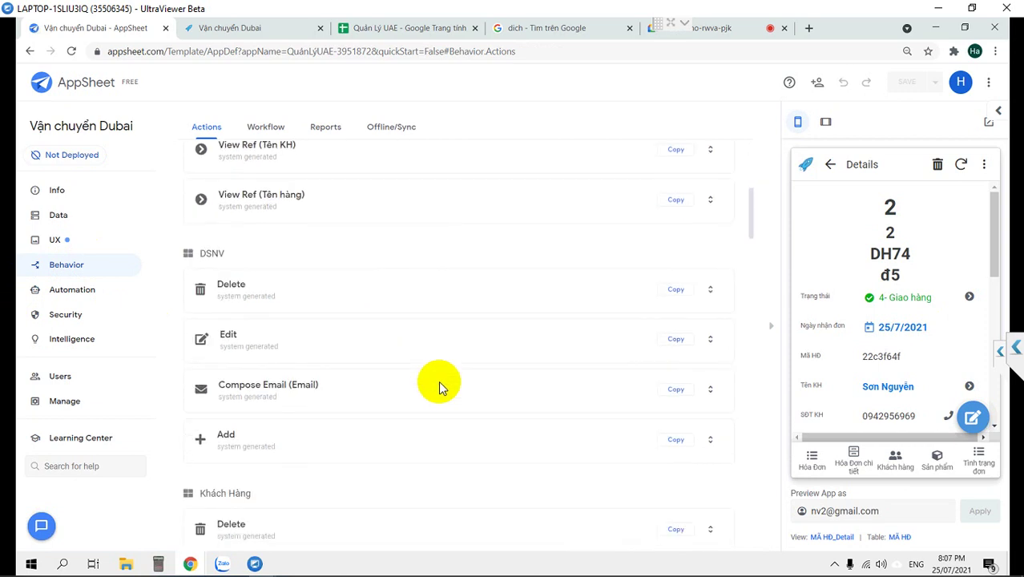
{"action": "scroll", "coordinate": [435, 385], "scroll_direction": "down", "scroll_amount": 3}
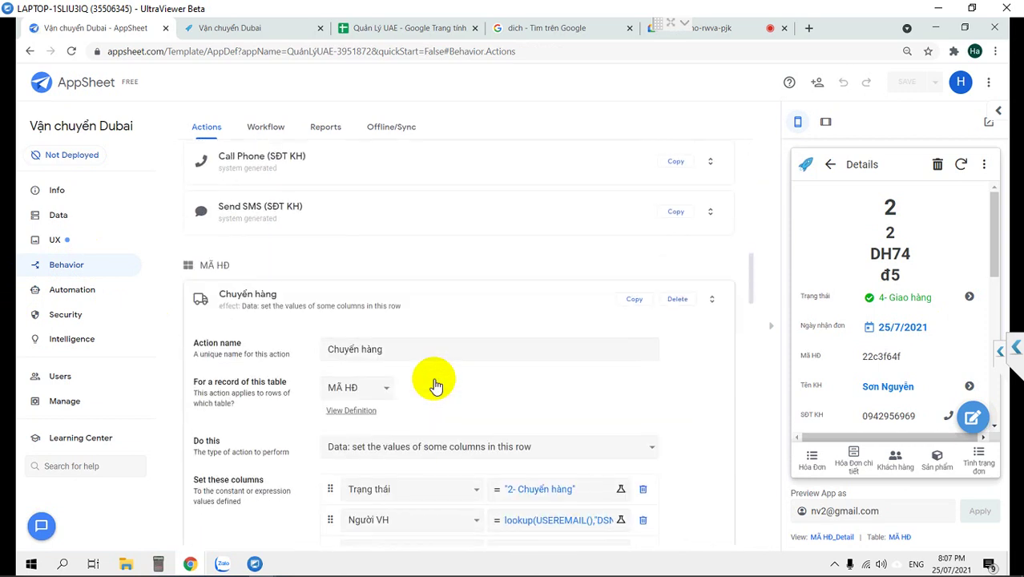
{"action": "scroll", "coordinate": [430, 380], "scroll_direction": "down", "scroll_amount": 2}
{"action": "scroll", "coordinate": [416, 374], "scroll_direction": "up", "scroll_amount": 3}
{"action": "scroll", "coordinate": [400, 370], "scroll_direction": "down", "scroll_amount": 1}
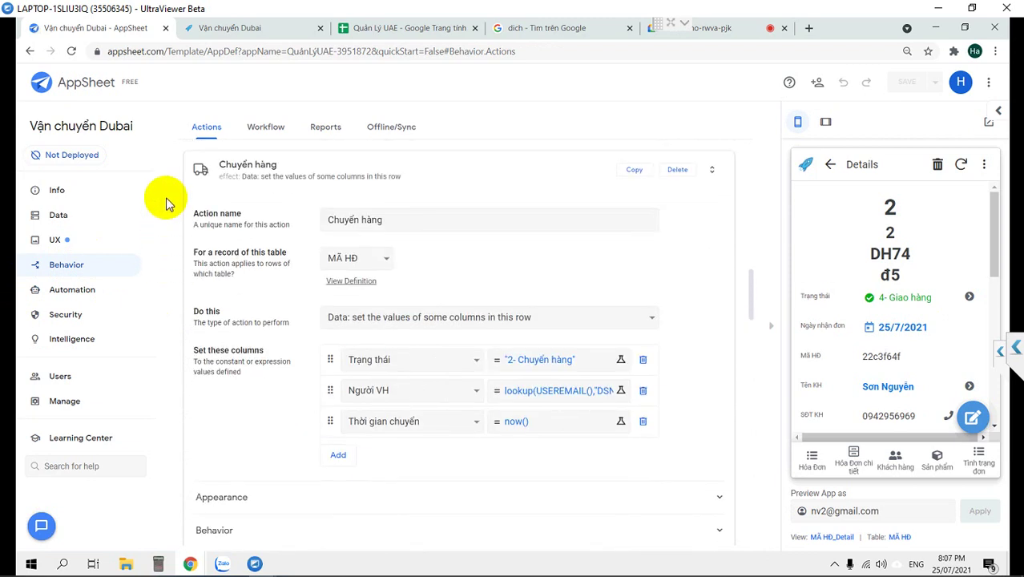
{"action": "left_click", "coordinate": [228, 188]}
Expand the MÃ HĐ Edit action with its Appearance and Behavior sections.
{"action": "scroll", "coordinate": [242, 311], "scroll_direction": "down", "scroll_amount": 3}
{"action": "scroll", "coordinate": [236, 312], "scroll_direction": "up", "scroll_amount": 2}
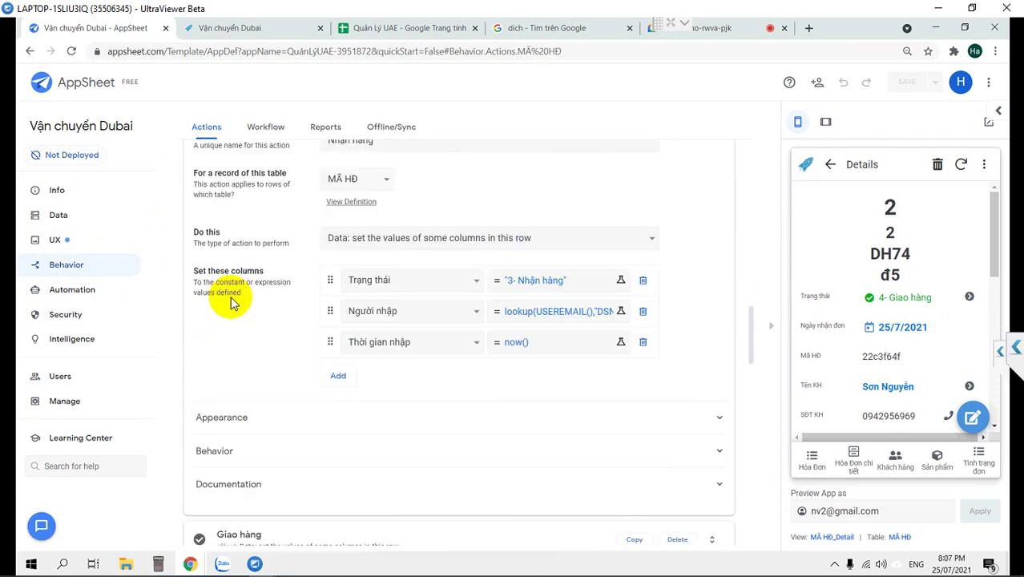
{"action": "scroll", "coordinate": [228, 298], "scroll_direction": "down", "scroll_amount": 5}
{"action": "scroll", "coordinate": [223, 295], "scroll_direction": "down", "scroll_amount": 3}
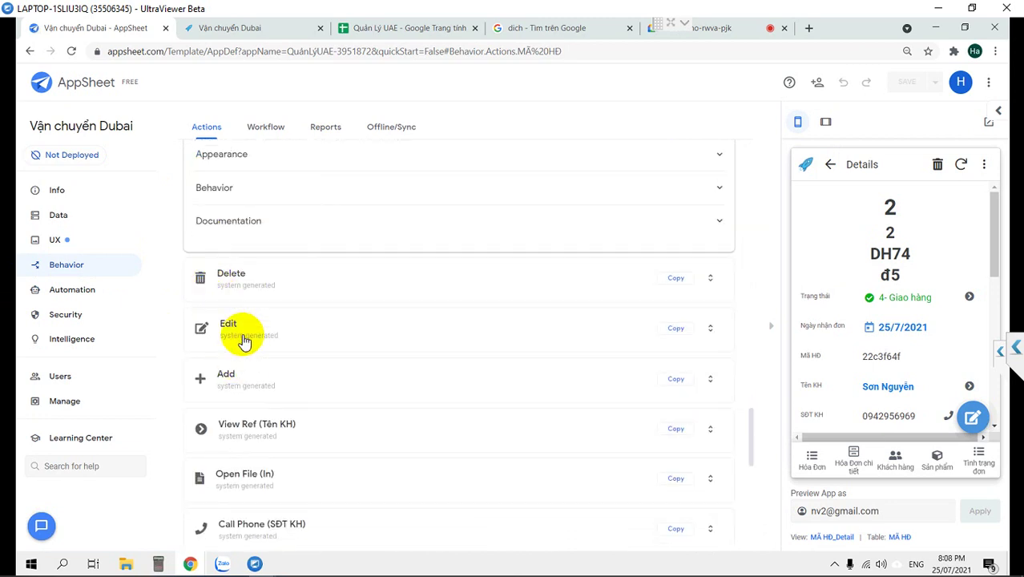
{"action": "left_click", "coordinate": [244, 328]}
{"action": "scroll", "coordinate": [245, 332], "scroll_direction": "down", "scroll_amount": 4}
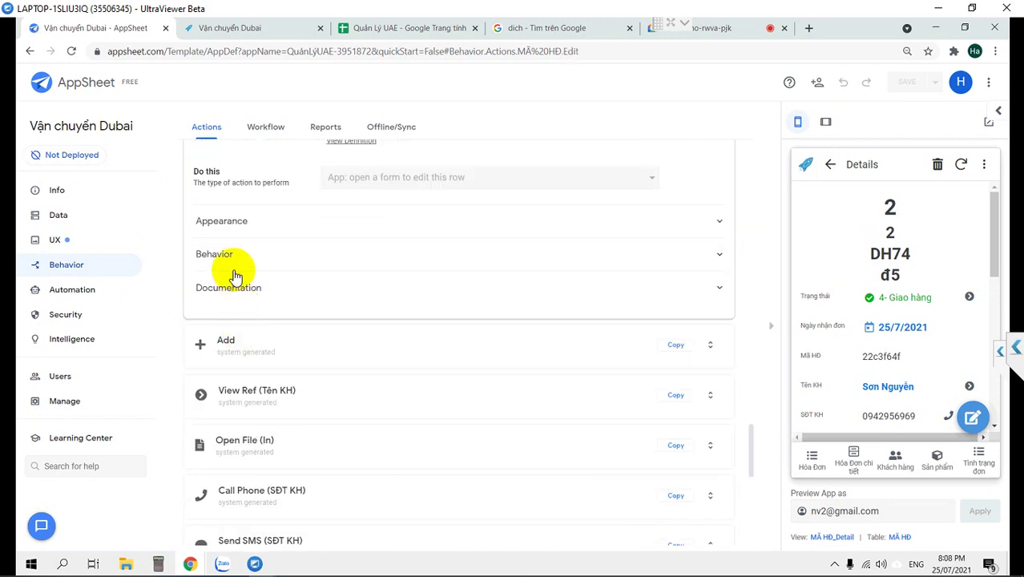
{"action": "left_click", "coordinate": [246, 224]}
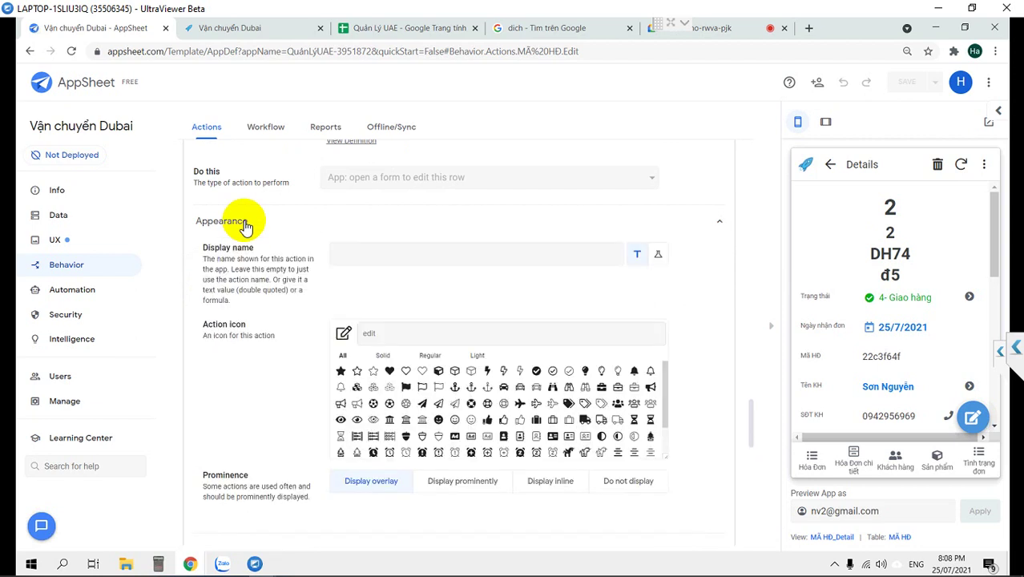
{"action": "scroll", "coordinate": [244, 222], "scroll_direction": "down", "scroll_amount": 2}
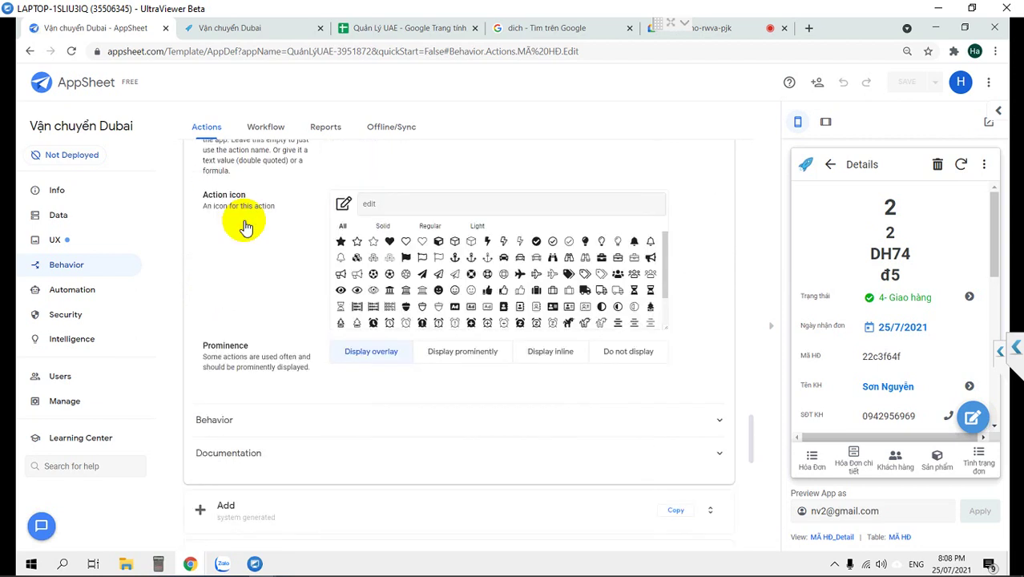
{"action": "left_click", "coordinate": [275, 425]}
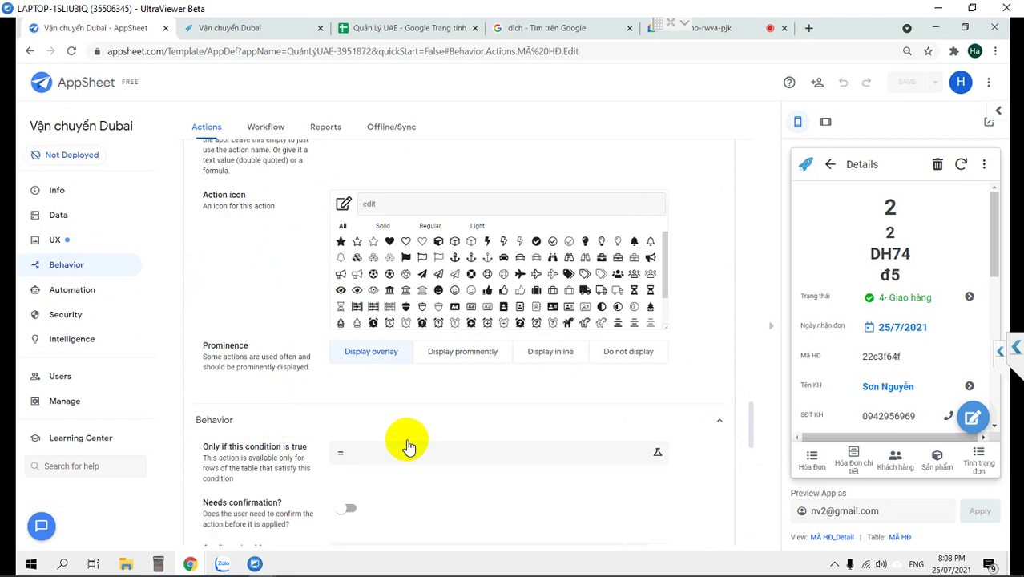
Start the Edit condition as the Trạng thái column <>"4- Giao hàng".
{"action": "left_click", "coordinate": [479, 452]}
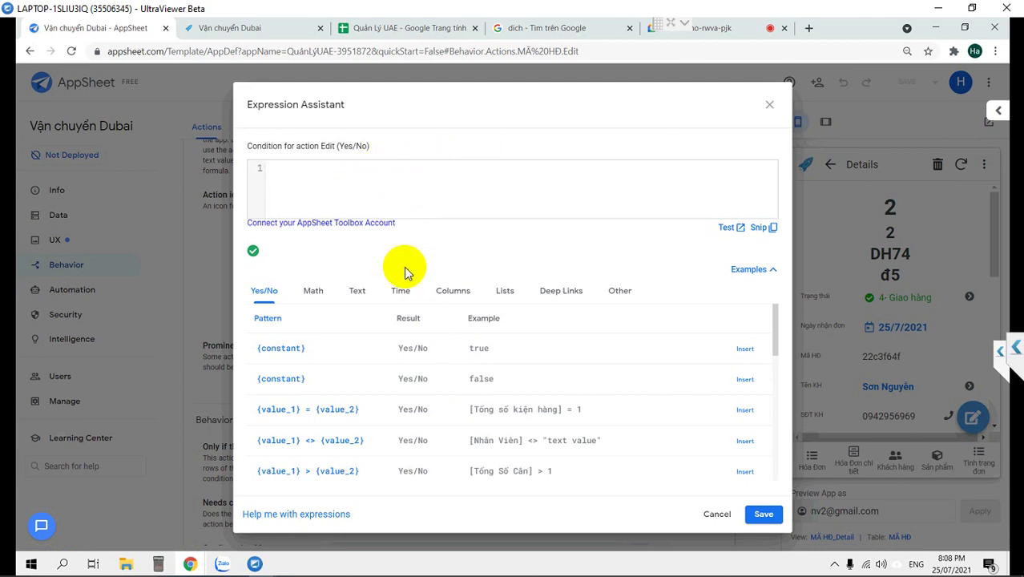
{"action": "mouse_move", "coordinate": [222, 564]}
{"action": "mouse_move", "coordinate": [181, 568]}
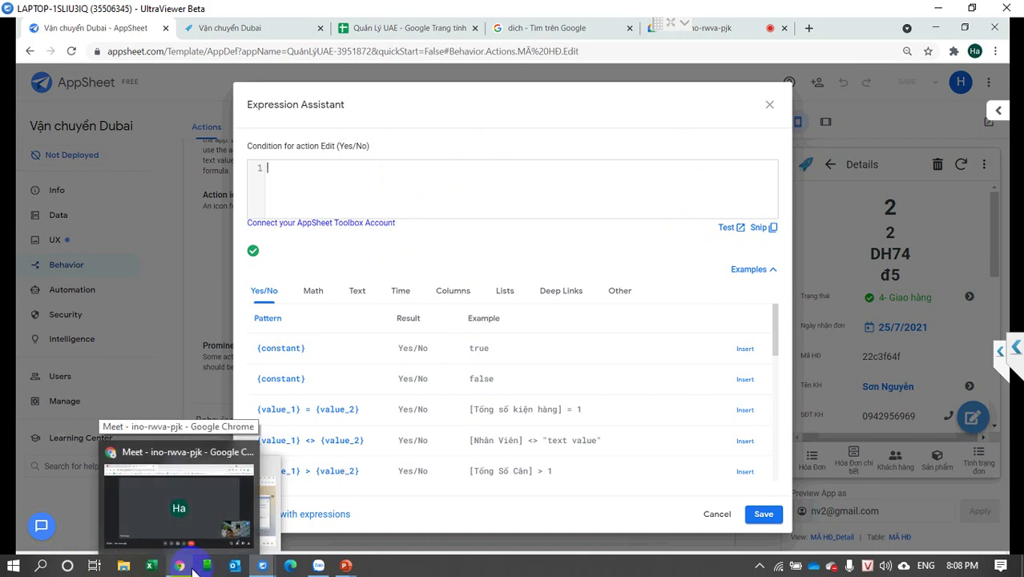
{"action": "left_click", "coordinate": [454, 291]}
{"action": "scroll", "coordinate": [564, 377], "scroll_direction": "down", "scroll_amount": 5}
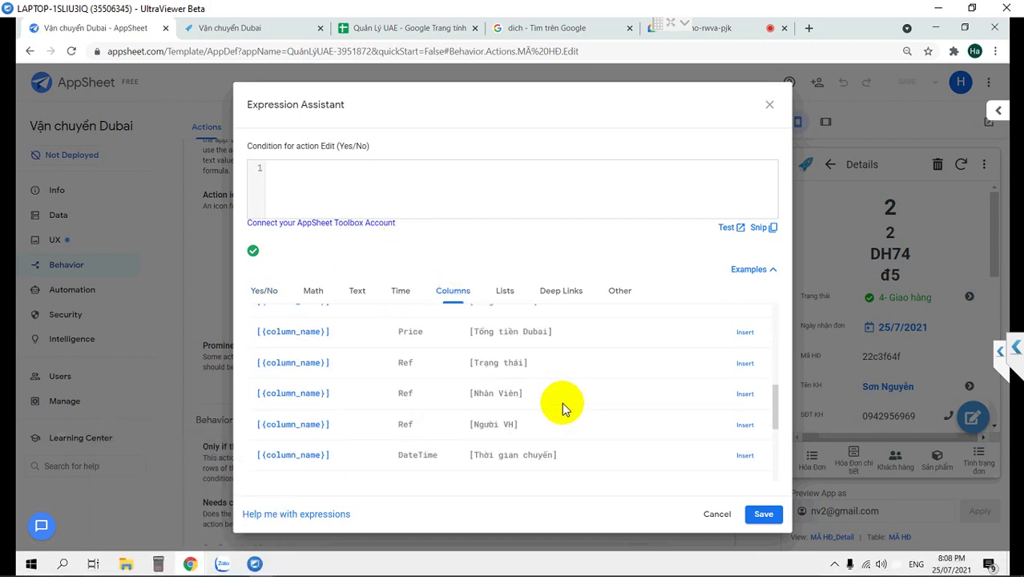
{"action": "left_click", "coordinate": [743, 362]}
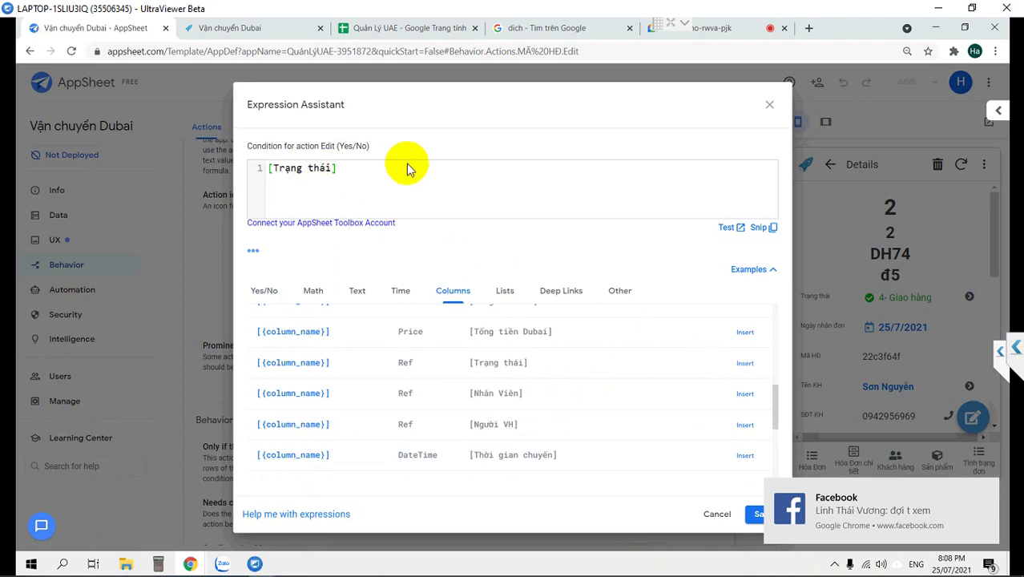
{"action": "type", "text": "<>"}
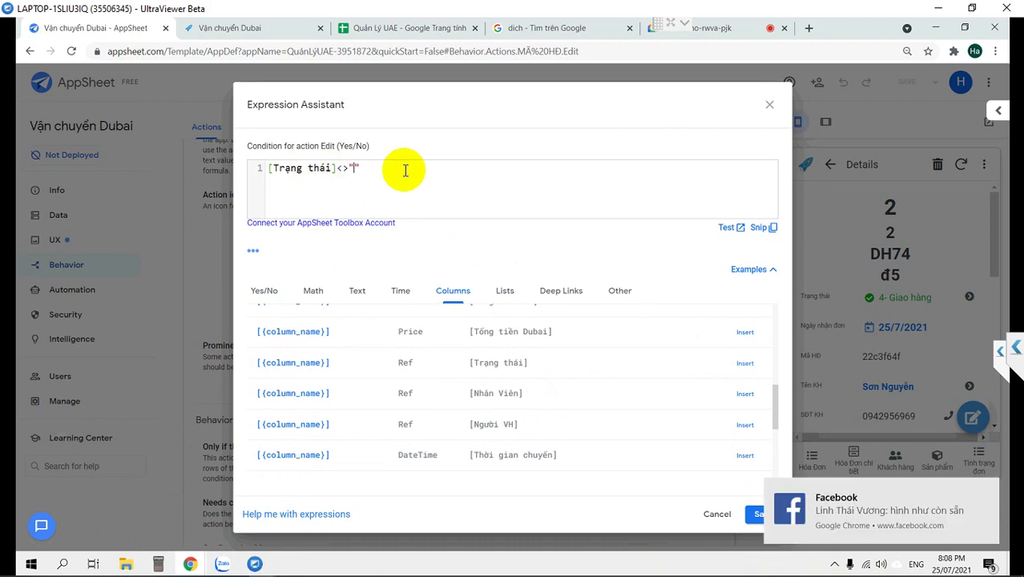
{"action": "type", "text": "\"4- Giao Hàng"}
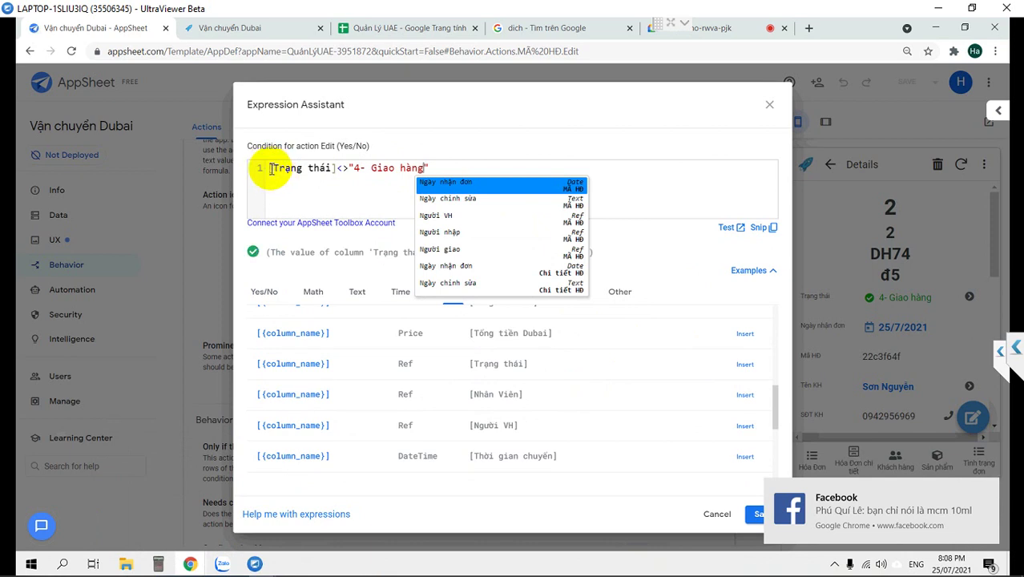
Prefix the column with [_Thisrow] and save the Edit action's condition.
{"action": "left_click", "coordinate": [271, 168]}
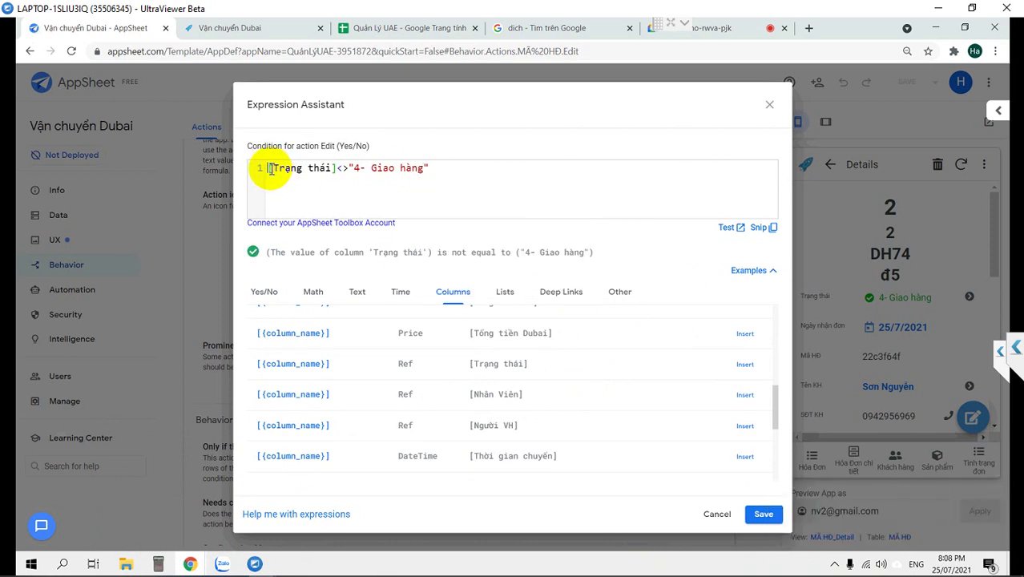
{"action": "type", "text": "["}
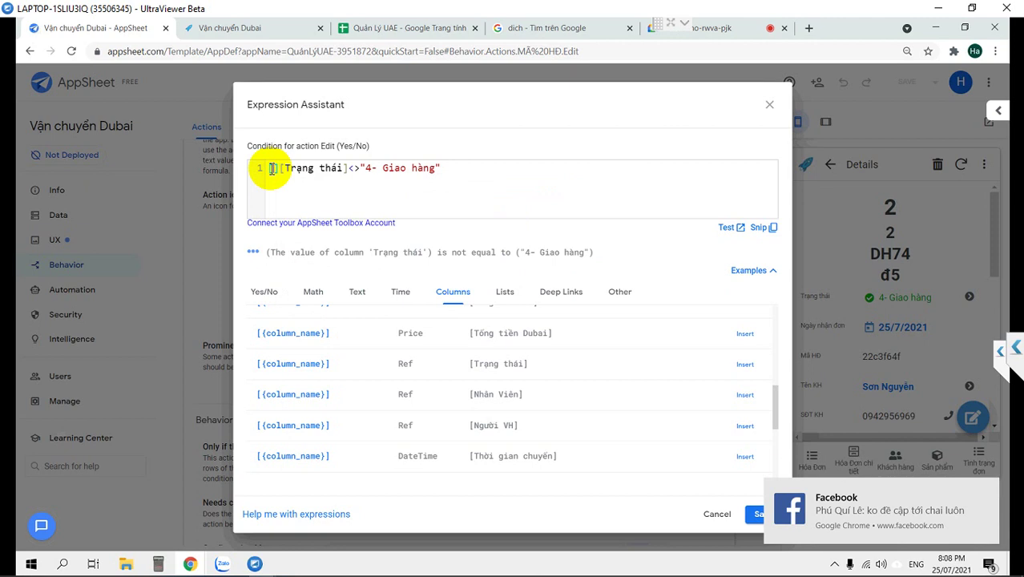
{"action": "type", "text": "_Thisro"}
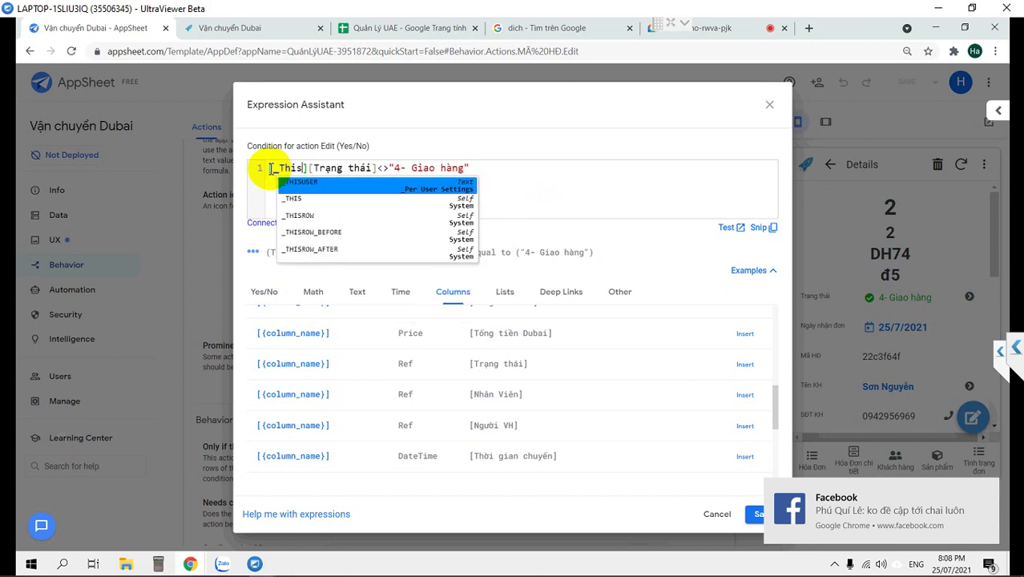
{"action": "type", "text": "w"}
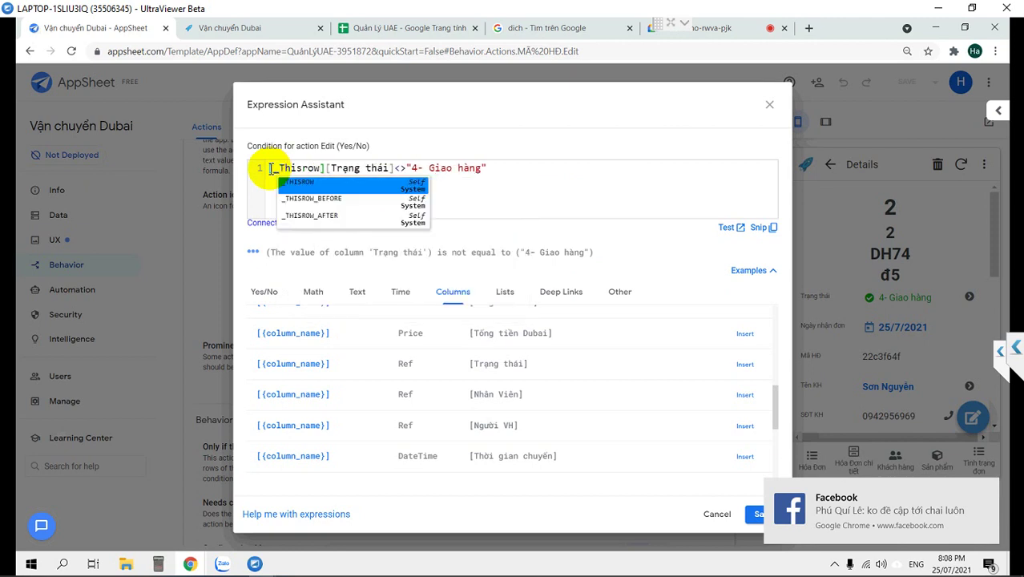
{"action": "key", "text": "Escape"}
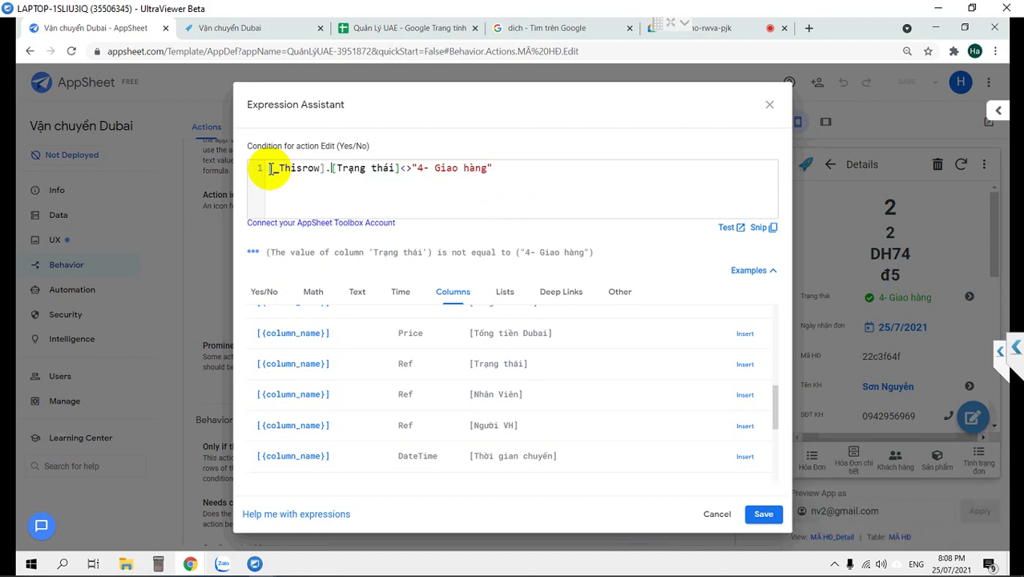
{"action": "key", "text": "ctrl+a"}
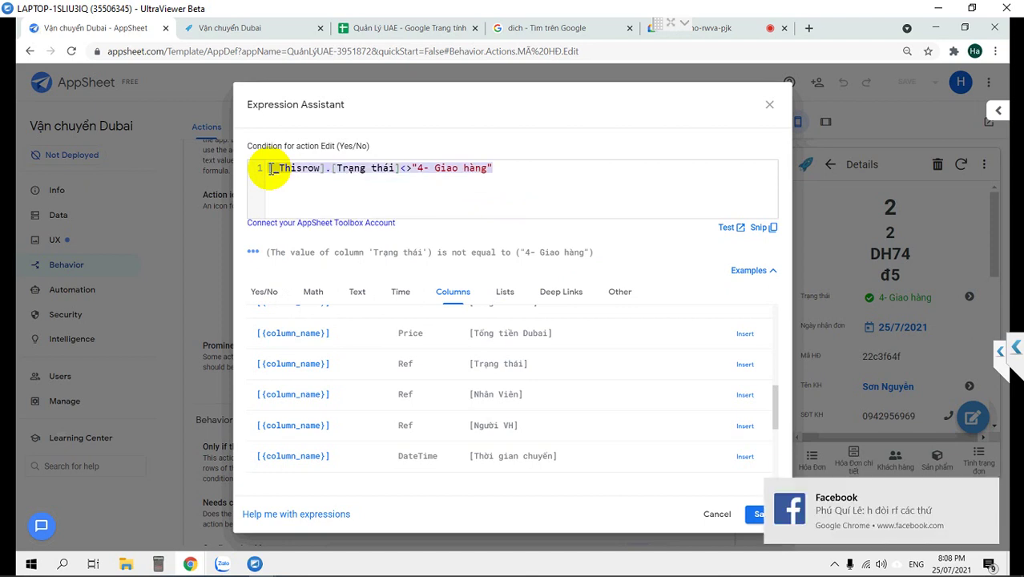
{"action": "left_click", "coordinate": [752, 519]}
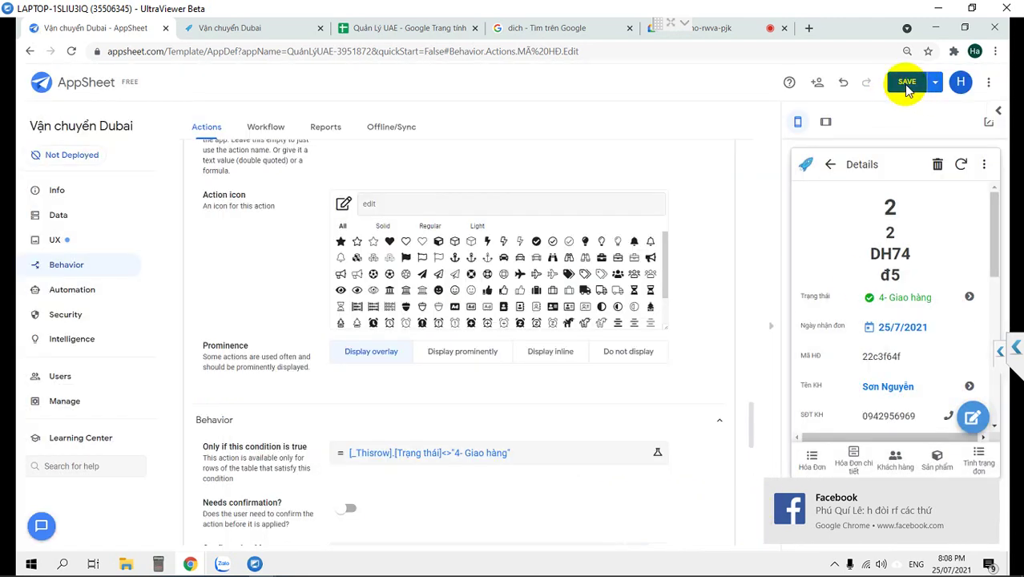
Save the app and confirm a delivered Hóa Đơn order shows no Edit option in the preview.
{"action": "left_click", "coordinate": [907, 88]}
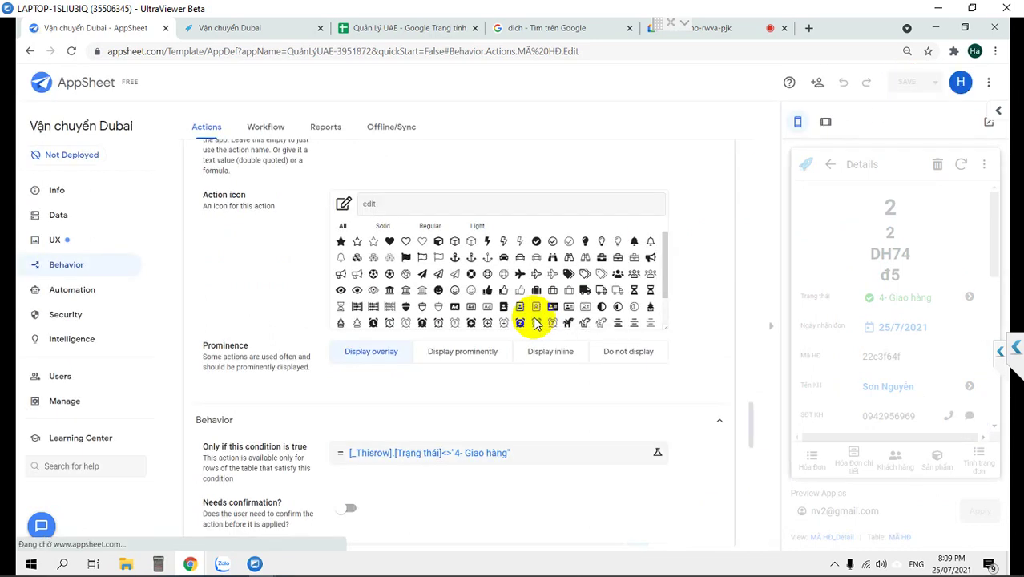
{"action": "scroll", "coordinate": [420, 398], "scroll_direction": "down", "scroll_amount": 2}
{"action": "scroll", "coordinate": [421, 398], "scroll_direction": "down", "scroll_amount": 2}
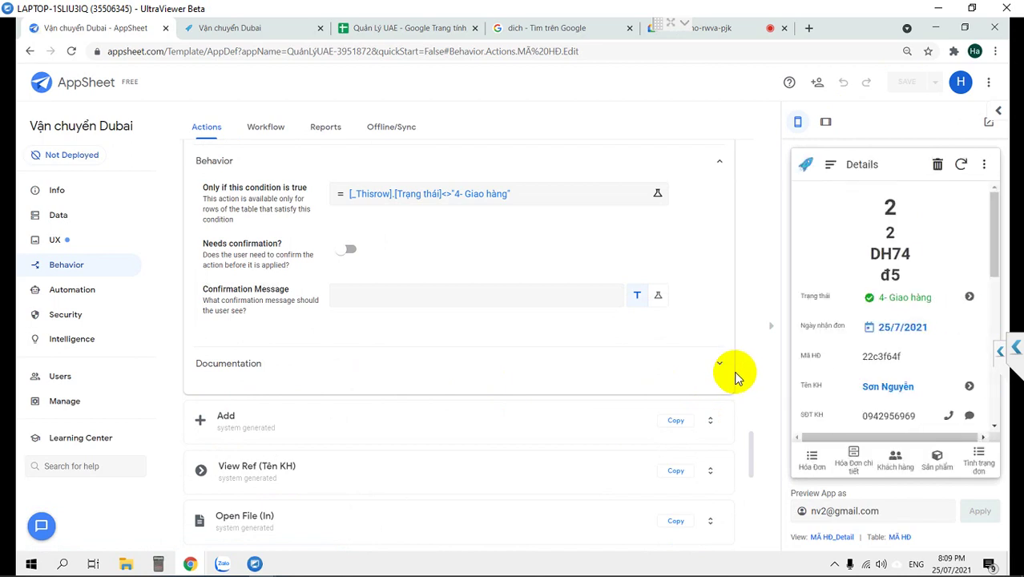
{"action": "left_click", "coordinate": [813, 463]}
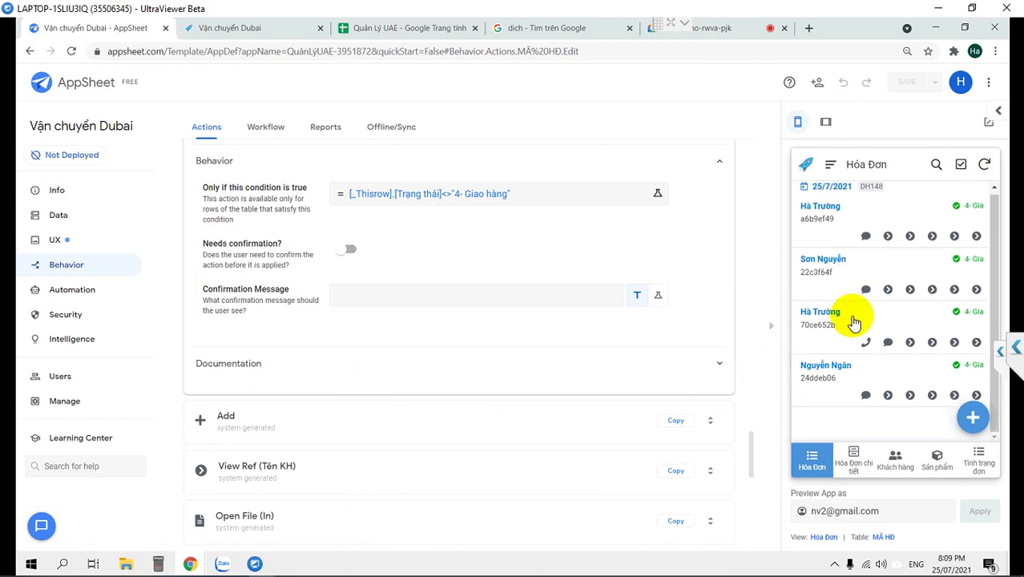
{"action": "left_click", "coordinate": [854, 371]}
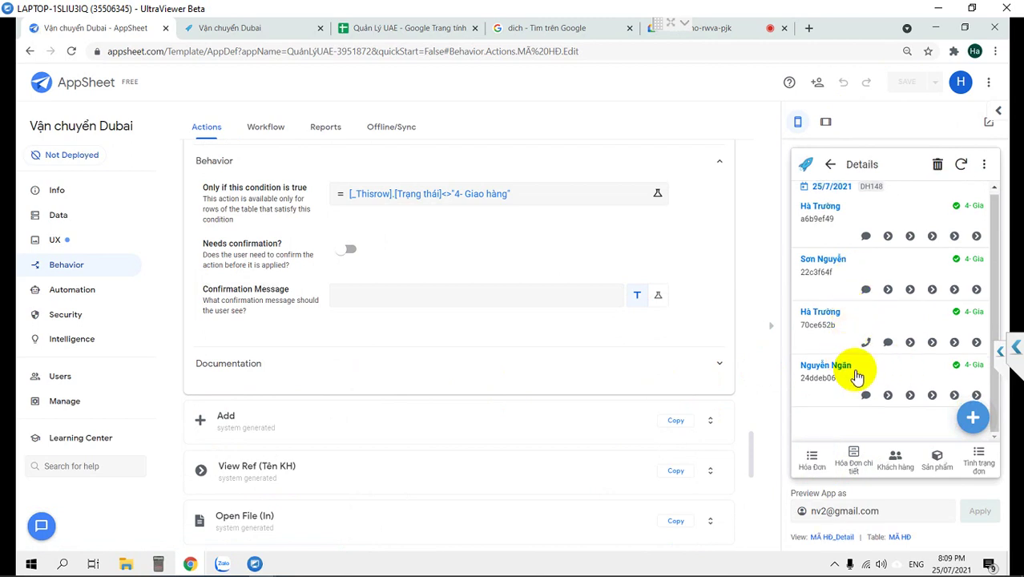
{"action": "scroll", "coordinate": [853, 371], "scroll_direction": "down", "scroll_amount": 8}
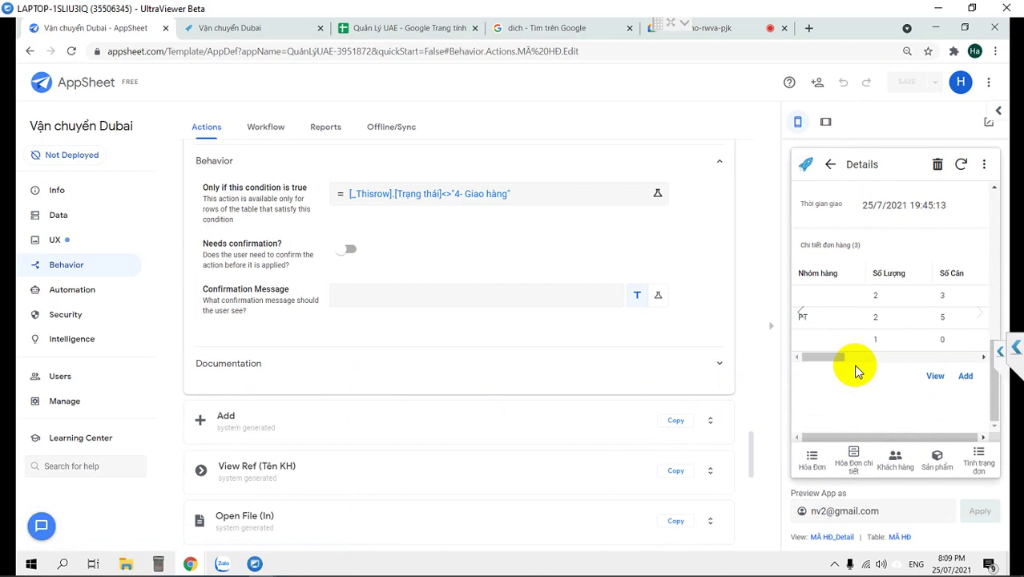
{"action": "scroll", "coordinate": [926, 221], "scroll_direction": "up", "scroll_amount": 5}
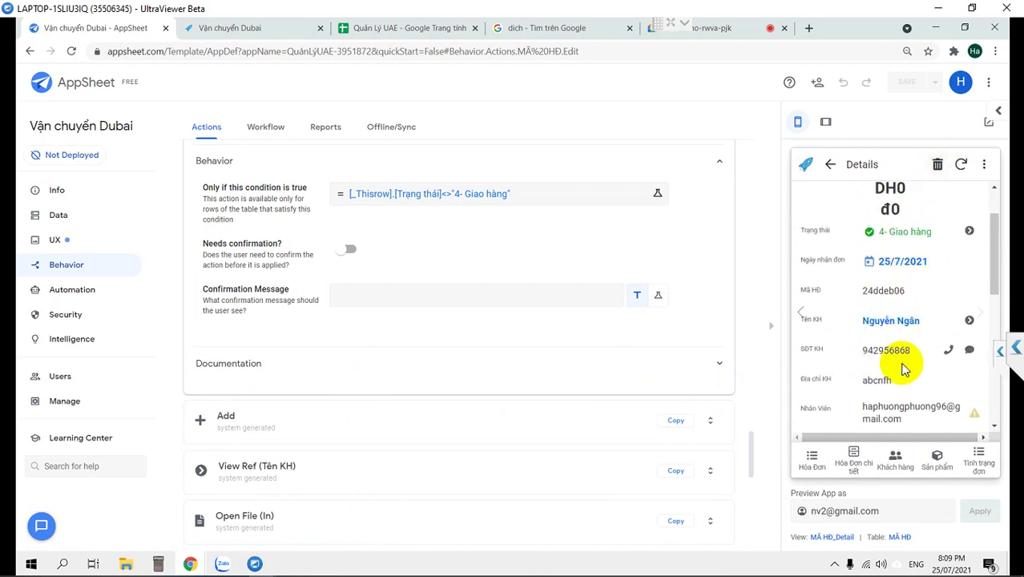
{"action": "left_click", "coordinate": [797, 470]}
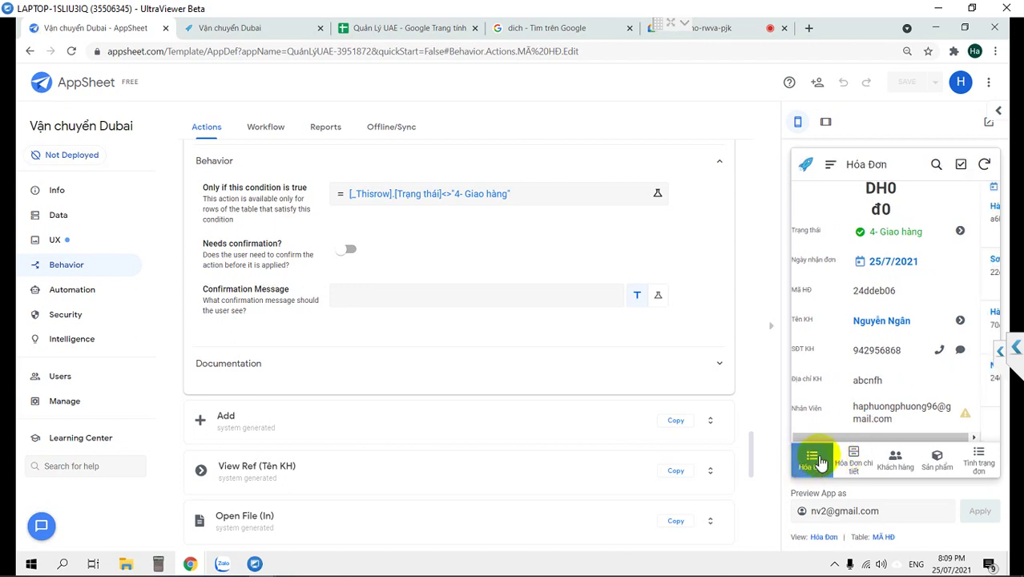
Start a new invoice, choose its customer, and add a Thuốc tây detail line.
{"action": "left_click", "coordinate": [970, 413]}
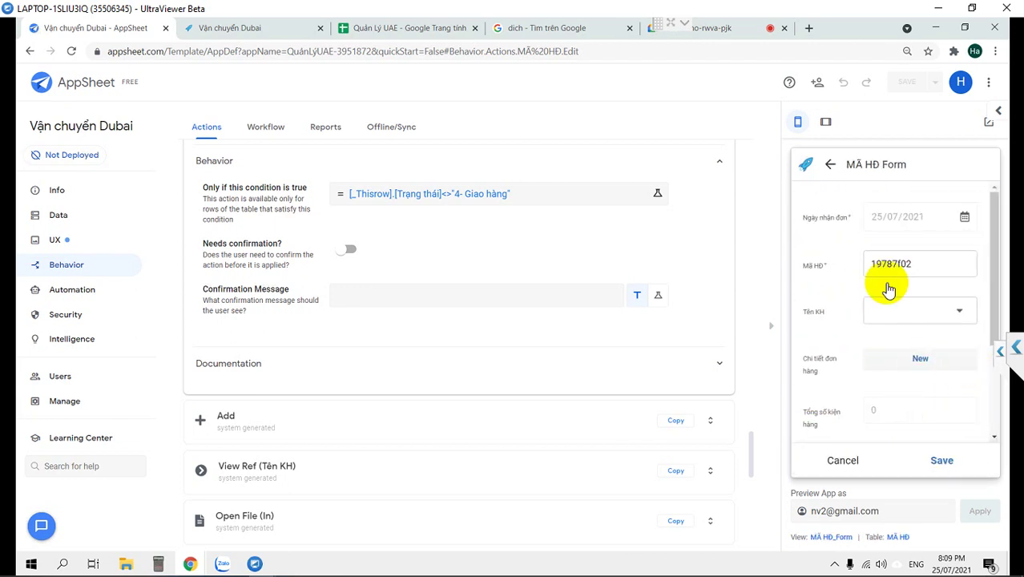
{"action": "left_click", "coordinate": [891, 304]}
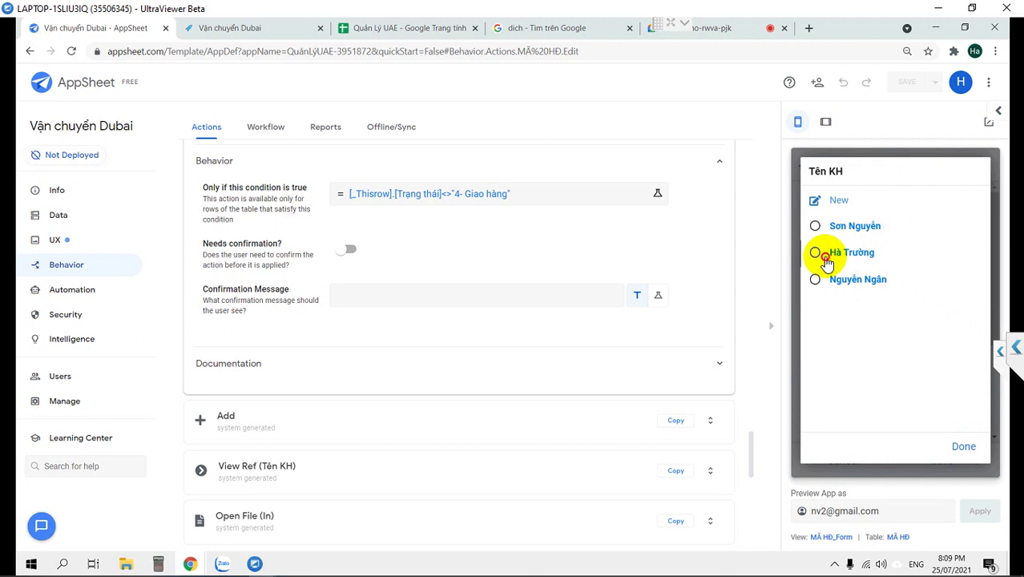
{"action": "left_click", "coordinate": [827, 282]}
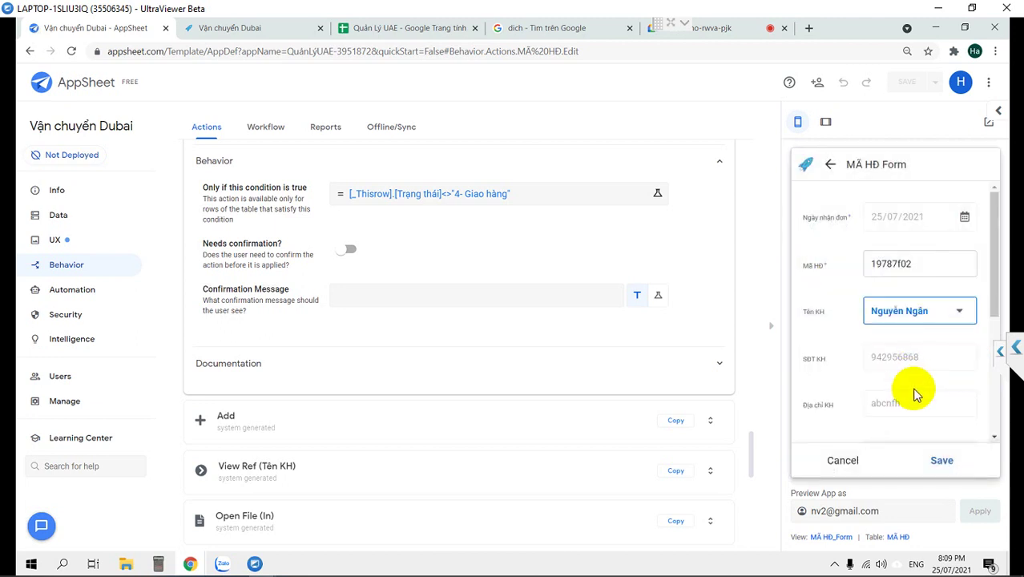
{"action": "scroll", "coordinate": [898, 362], "scroll_direction": "down", "scroll_amount": 3}
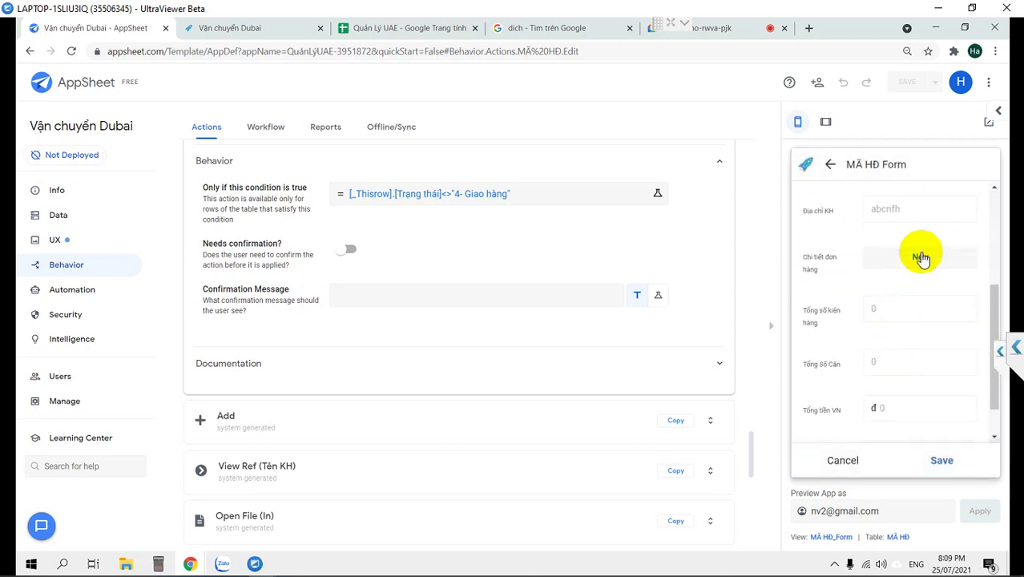
{"action": "left_click", "coordinate": [919, 256]}
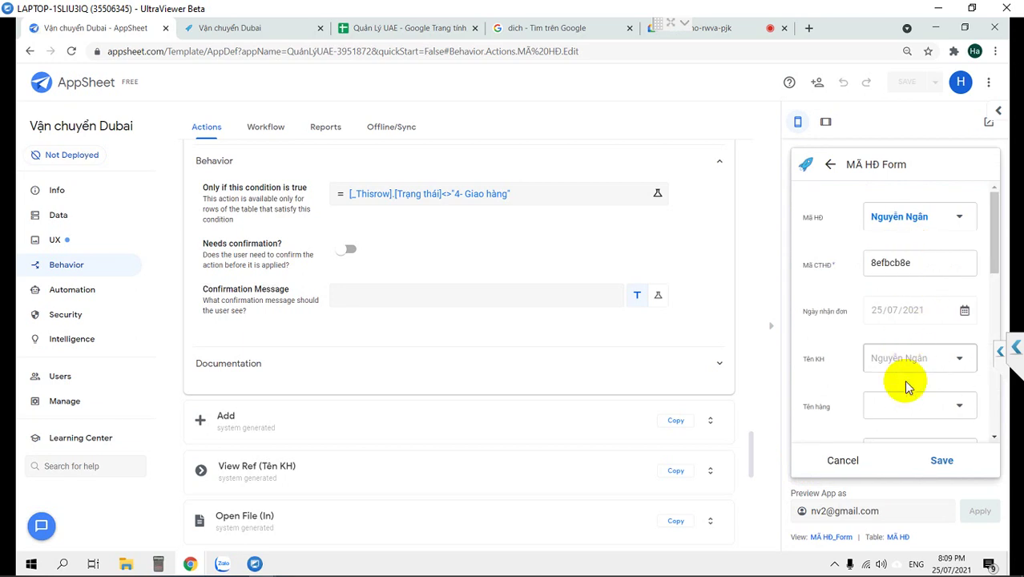
{"action": "scroll", "coordinate": [905, 388], "scroll_direction": "down", "scroll_amount": 1}
{"action": "left_click", "coordinate": [909, 343]}
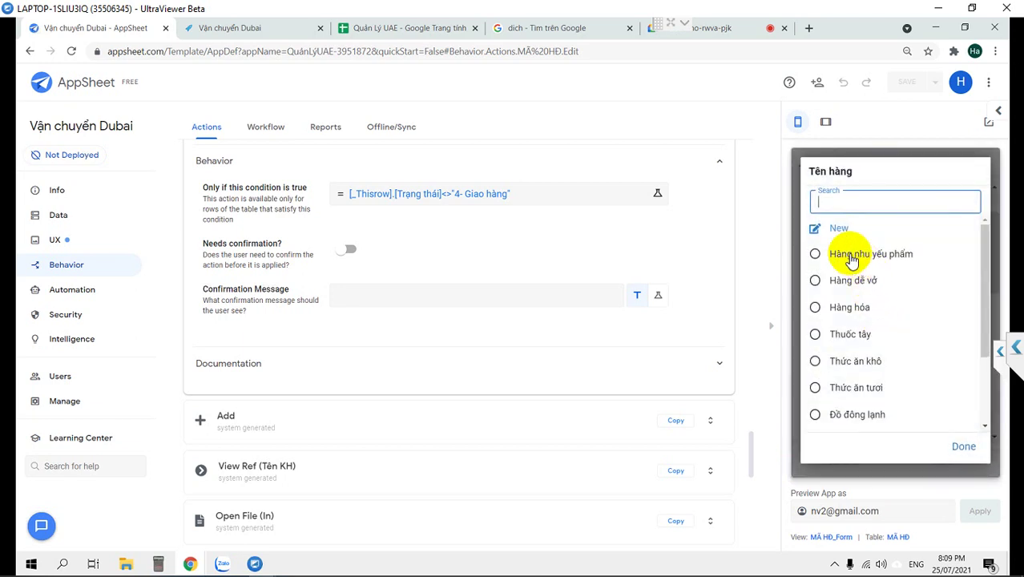
{"action": "left_click", "coordinate": [817, 334]}
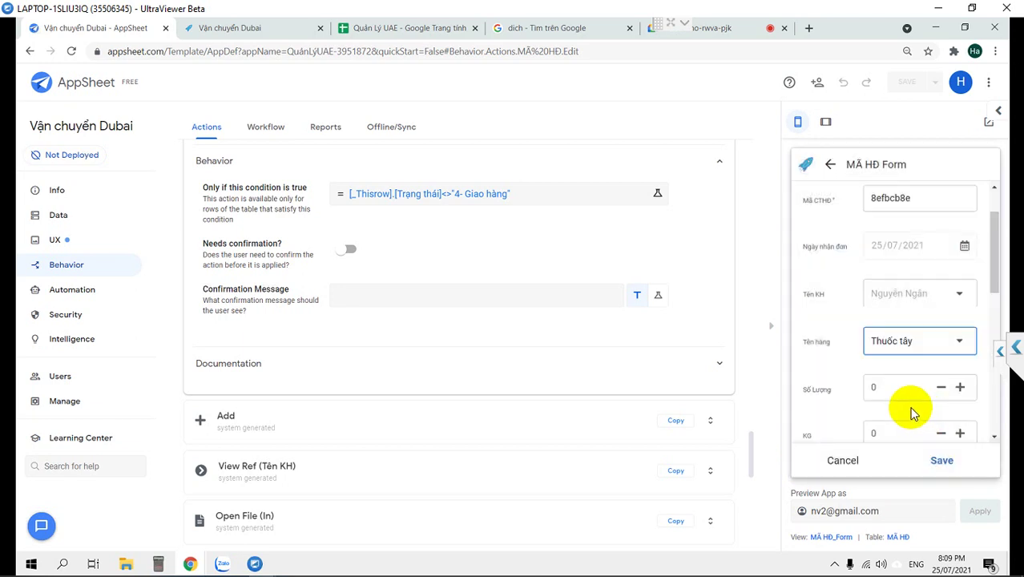
Set Số Lượng, KG, Dài, Rộng, Cao and Đơn giá VN to 1 and save the line.
{"action": "scroll", "coordinate": [910, 413], "scroll_direction": "down", "scroll_amount": 2}
{"action": "left_click", "coordinate": [960, 258]}
{"action": "left_click", "coordinate": [959, 303]}
{"action": "left_click", "coordinate": [959, 350]}
{"action": "left_click", "coordinate": [959, 395]}
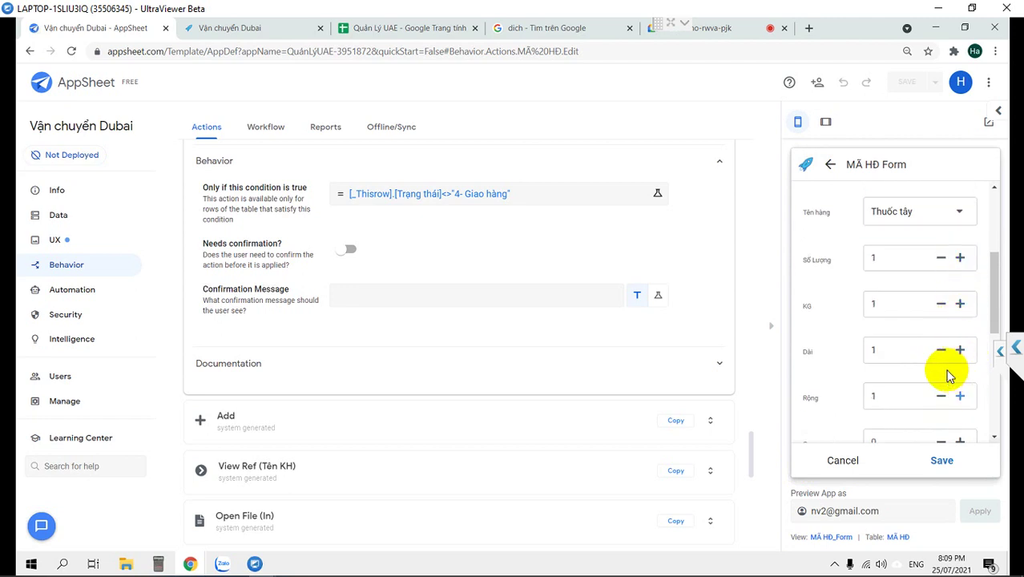
{"action": "scroll", "coordinate": [950, 372], "scroll_direction": "down", "scroll_amount": 2}
{"action": "left_click", "coordinate": [959, 312]}
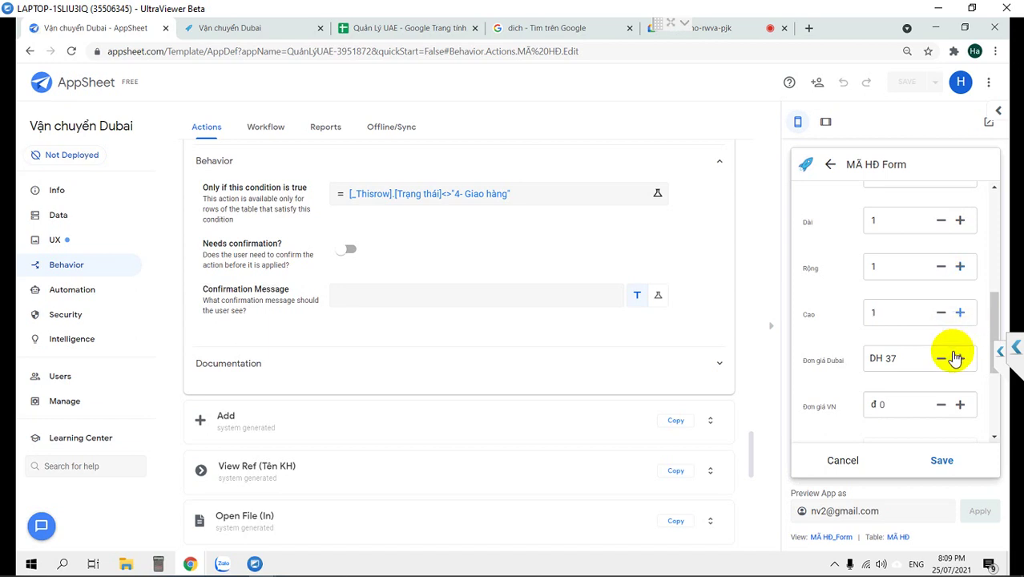
{"action": "scroll", "coordinate": [955, 358], "scroll_direction": "down", "scroll_amount": 2}
{"action": "left_click", "coordinate": [959, 275]}
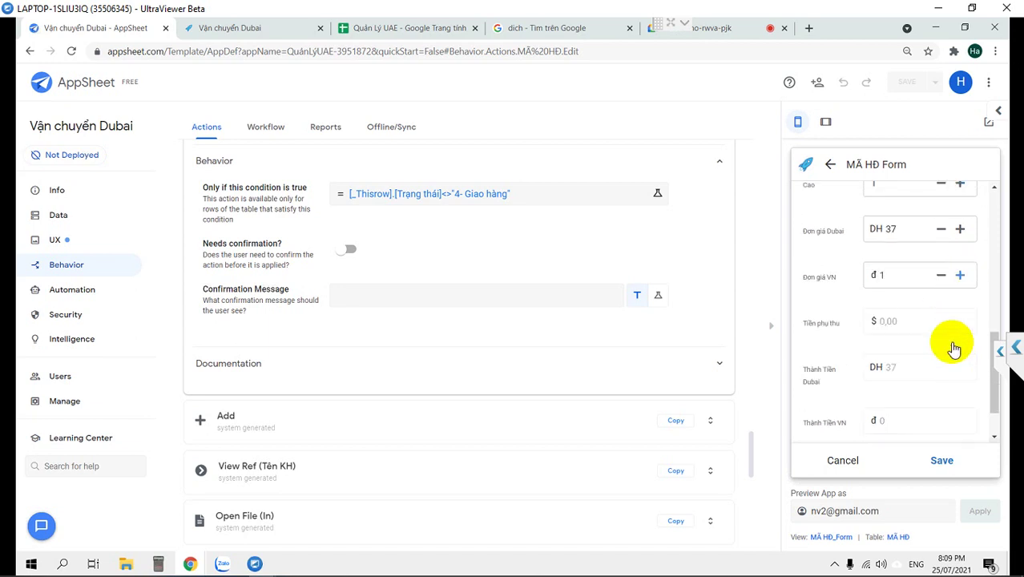
{"action": "left_click", "coordinate": [939, 463]}
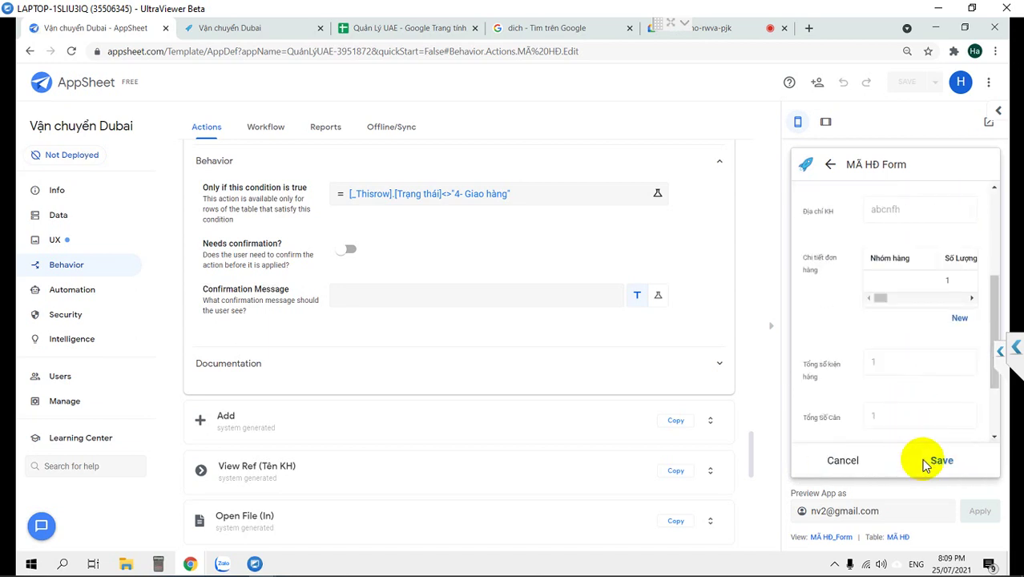
Save invoice 19787f02 and open its details at status 1- Tiếp nhận.
{"action": "left_click", "coordinate": [930, 463]}
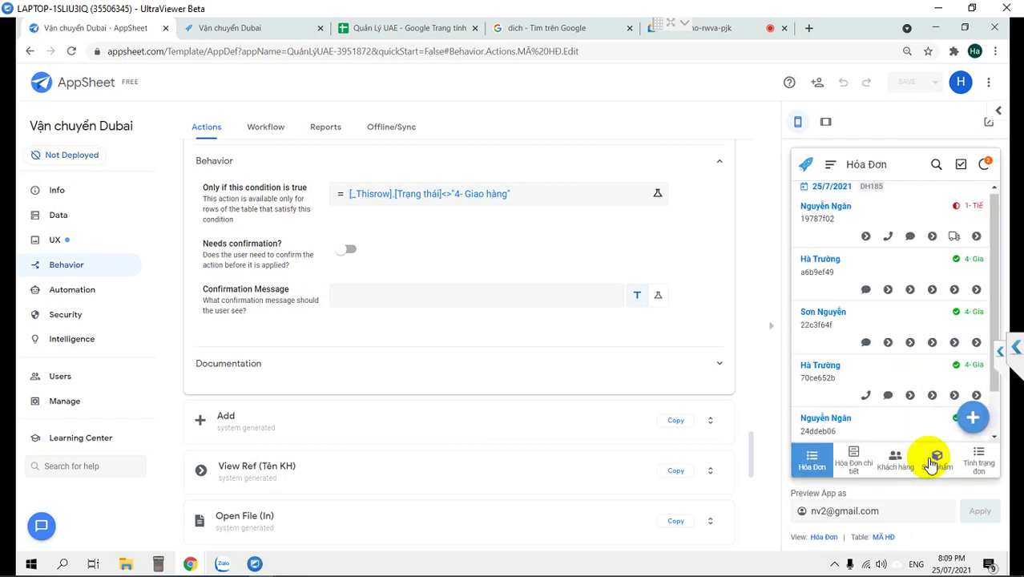
{"action": "left_click", "coordinate": [851, 222]}
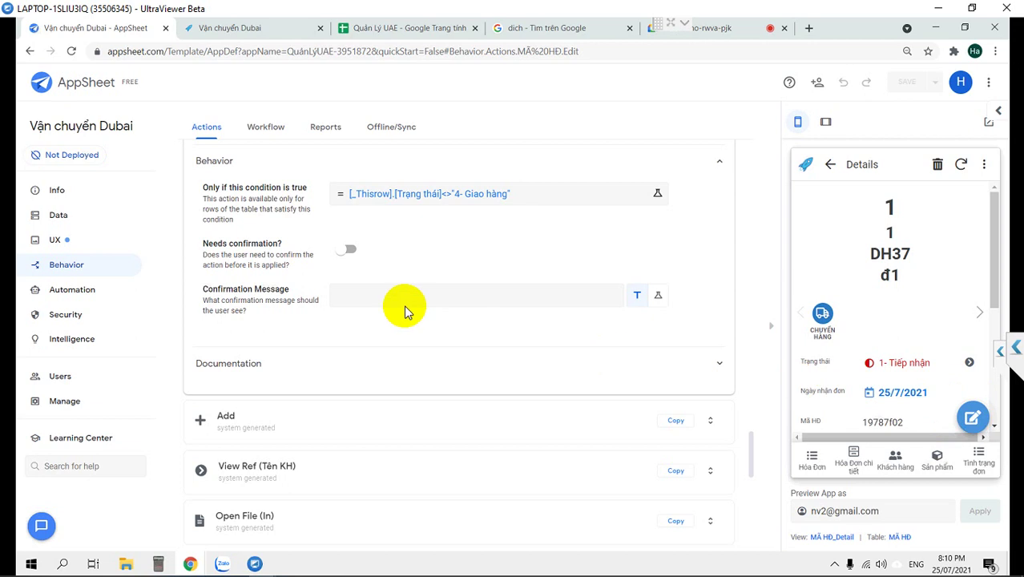
{"action": "left_click", "coordinate": [393, 197]}
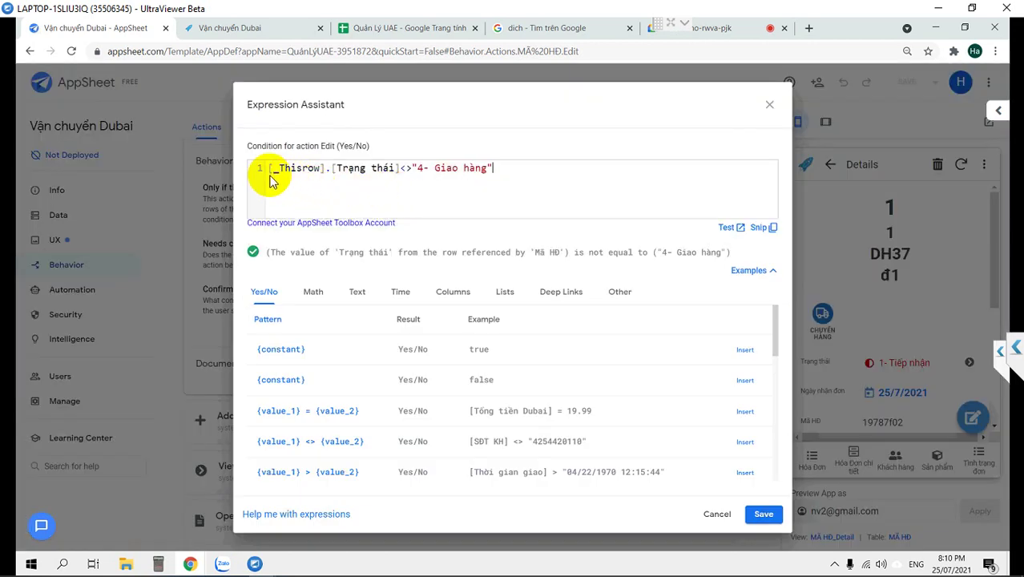
Wrap the Edit condition in or(..., USERROLE()="Admin") and save the app.
{"action": "left_click", "coordinate": [270, 169]}
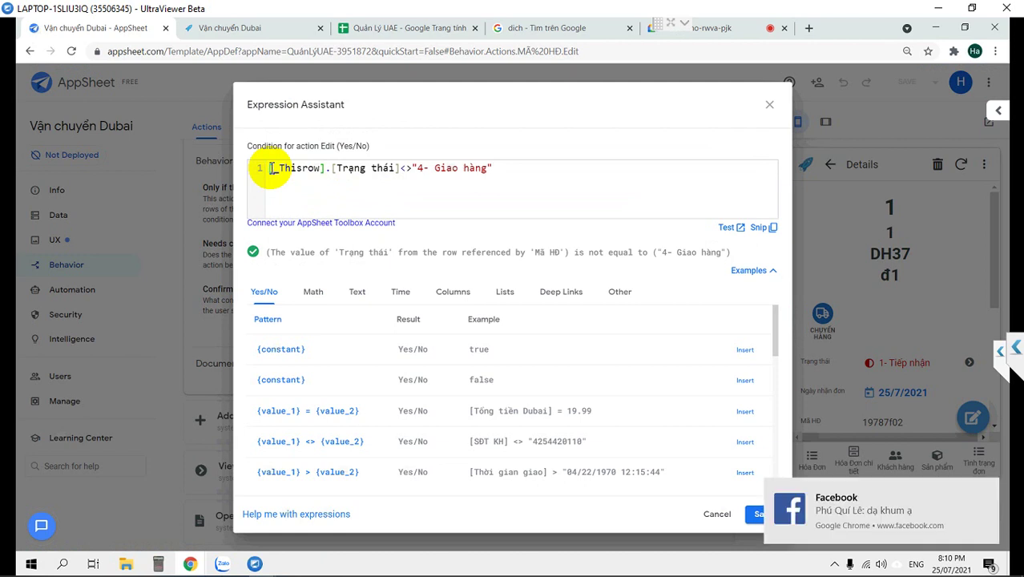
{"action": "type", "text": "or"}
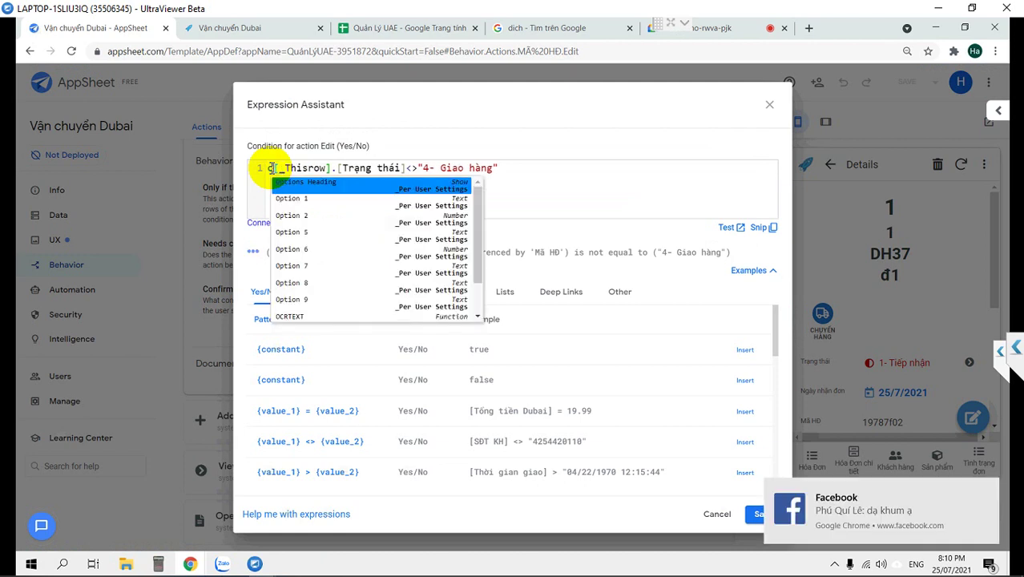
{"action": "type", "text": "("}
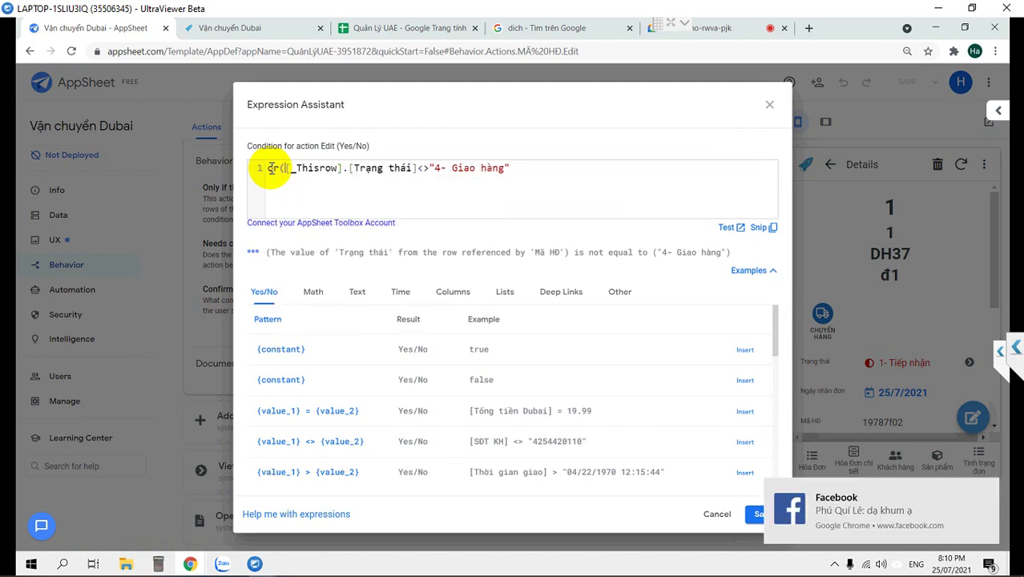
{"action": "type", "text": ",u"}
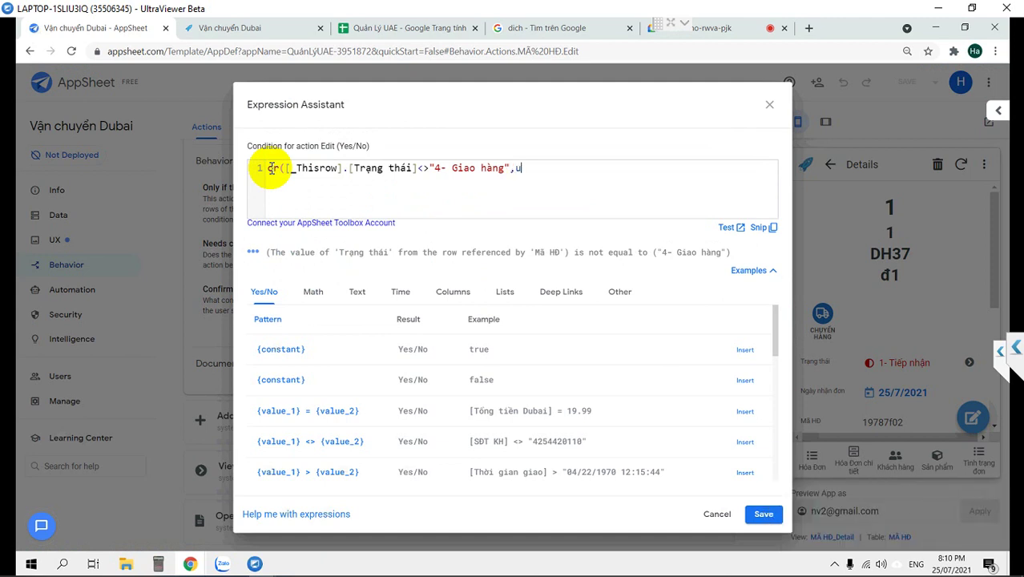
{"action": "type", "text": "ses"}
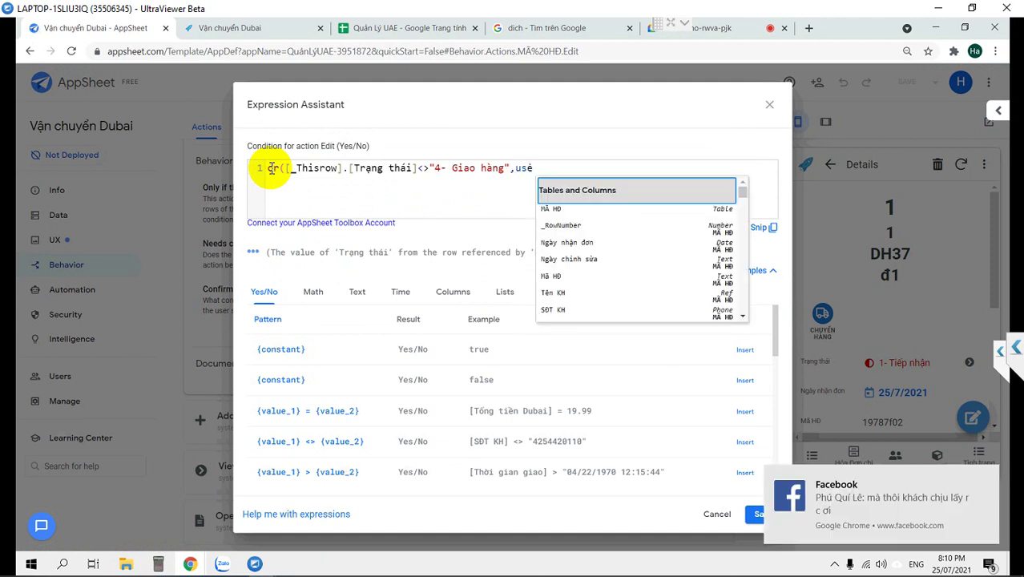
{"action": "key", "text": "BackSpace"}
{"action": "key", "text": "Down"}
{"action": "key", "text": "Down"}
{"action": "key", "text": "Down"}
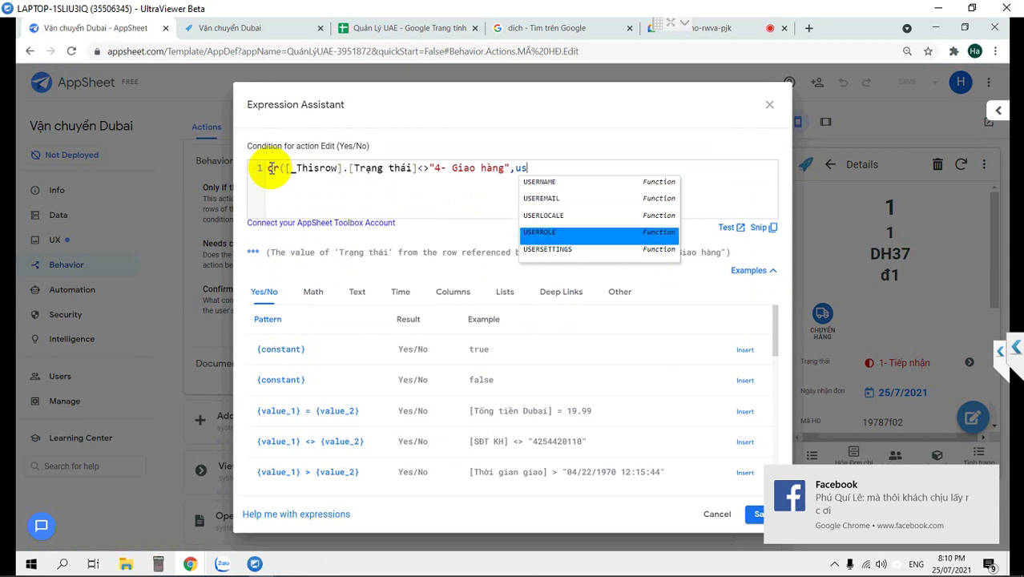
{"action": "key", "text": "Return"}
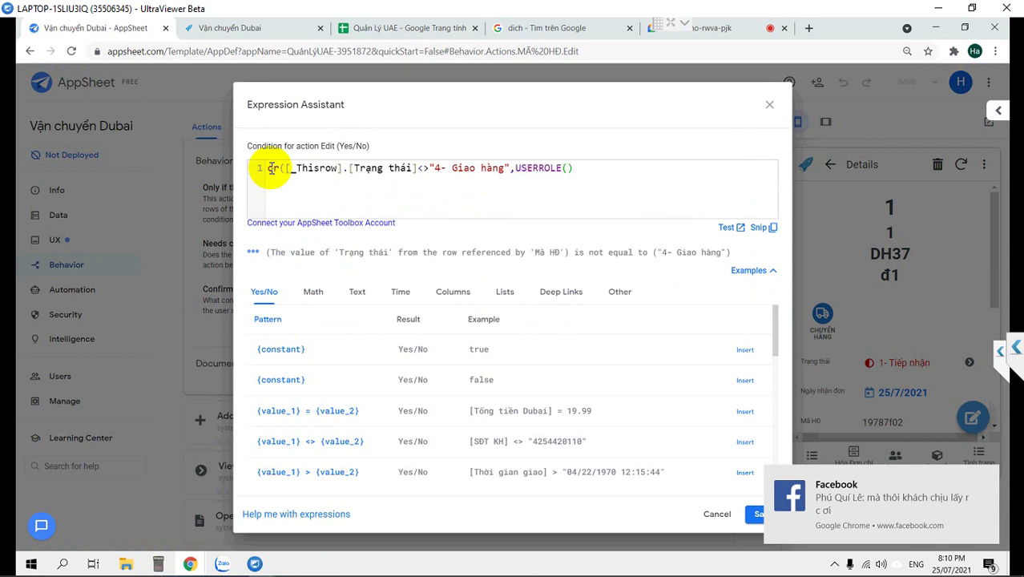
{"action": "type", "text": "=\"aD"}
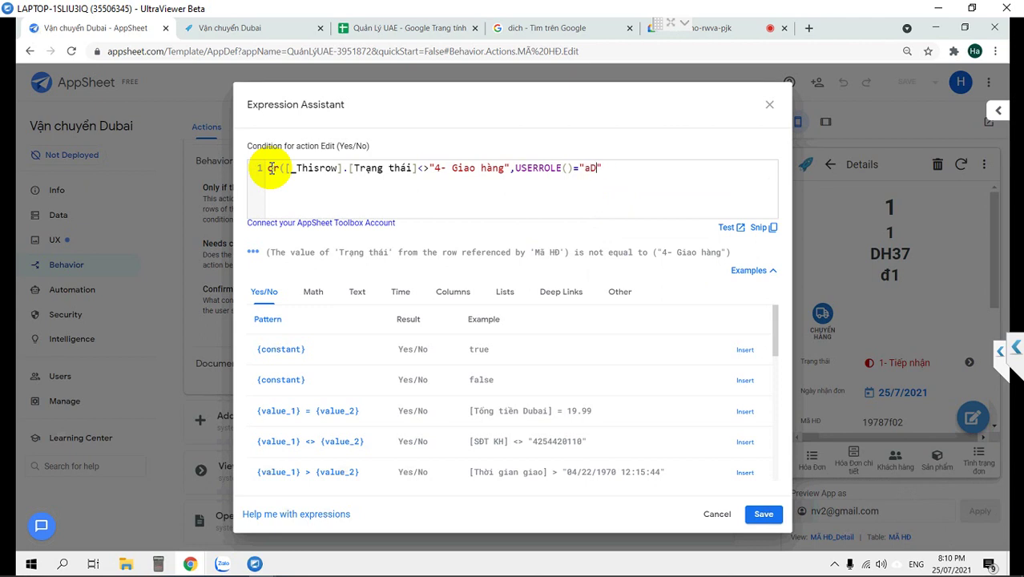
{"action": "key", "text": "BackSpace"}
{"action": "key", "text": "BackSpace"}
{"action": "type", "text": "Admin"}
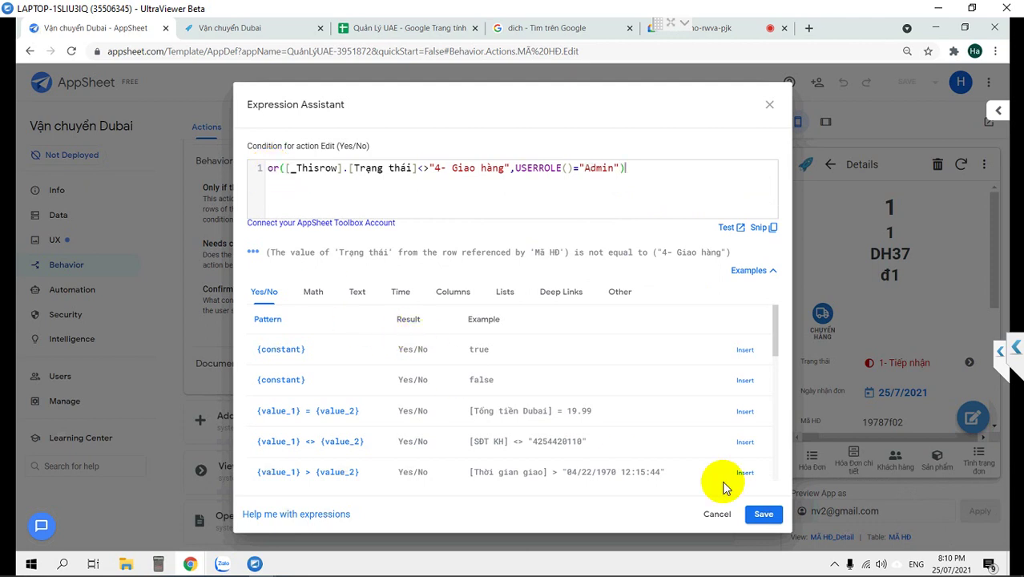
{"action": "left_click", "coordinate": [762, 514]}
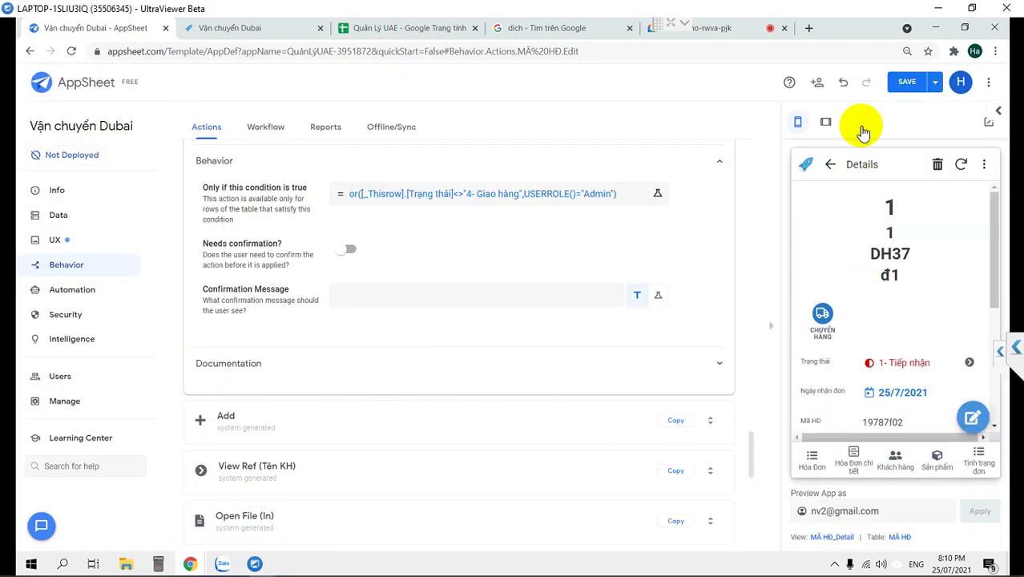
{"action": "left_click", "coordinate": [907, 81]}
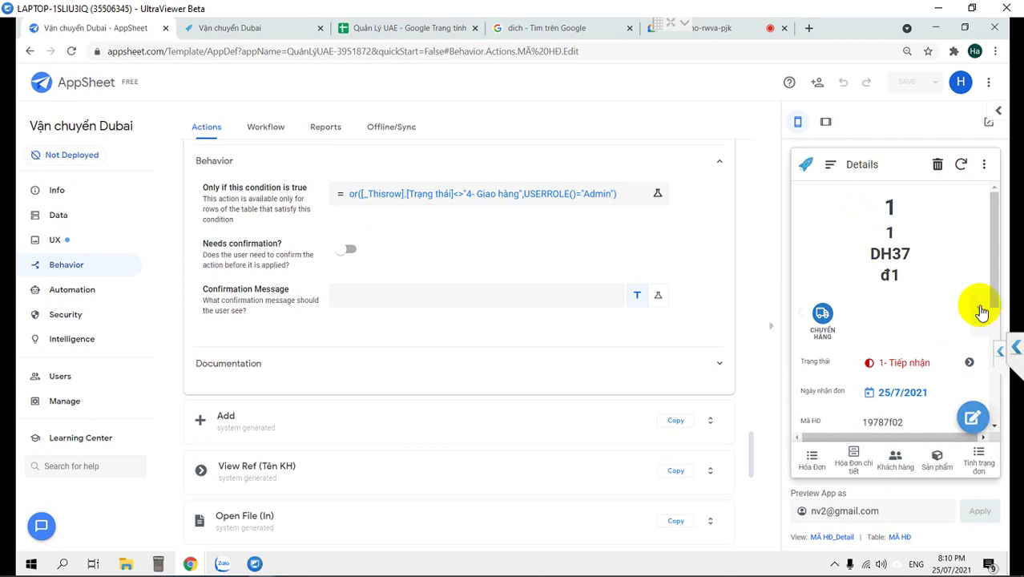
Clear the Preview App as email and apply so the preview runs without a user.
{"action": "scroll", "coordinate": [982, 319], "scroll_direction": "right", "scroll_amount": 1}
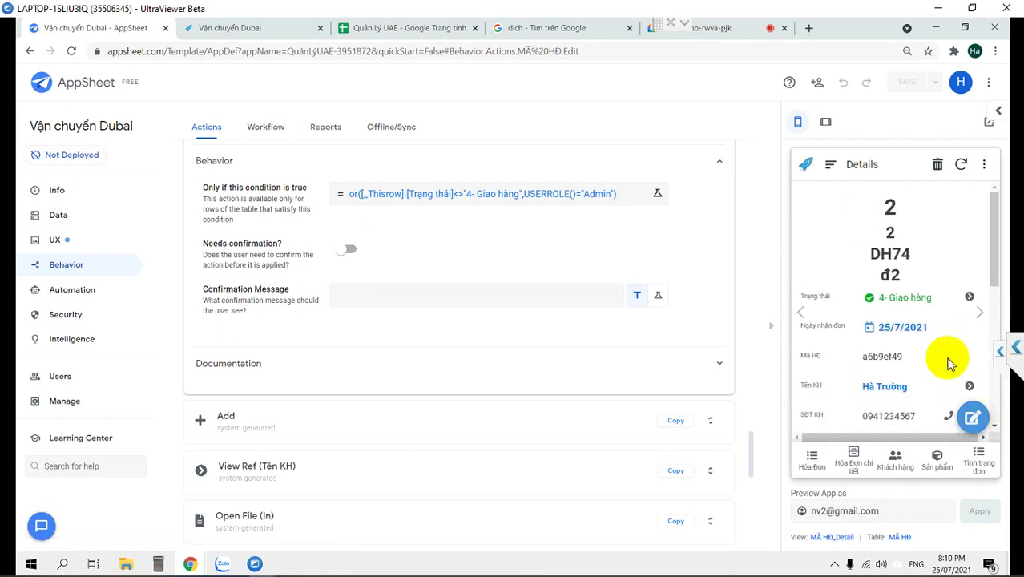
{"action": "scroll", "coordinate": [945, 369], "scroll_direction": "down", "scroll_amount": 3}
{"action": "scroll", "coordinate": [941, 402], "scroll_direction": "down", "scroll_amount": 5}
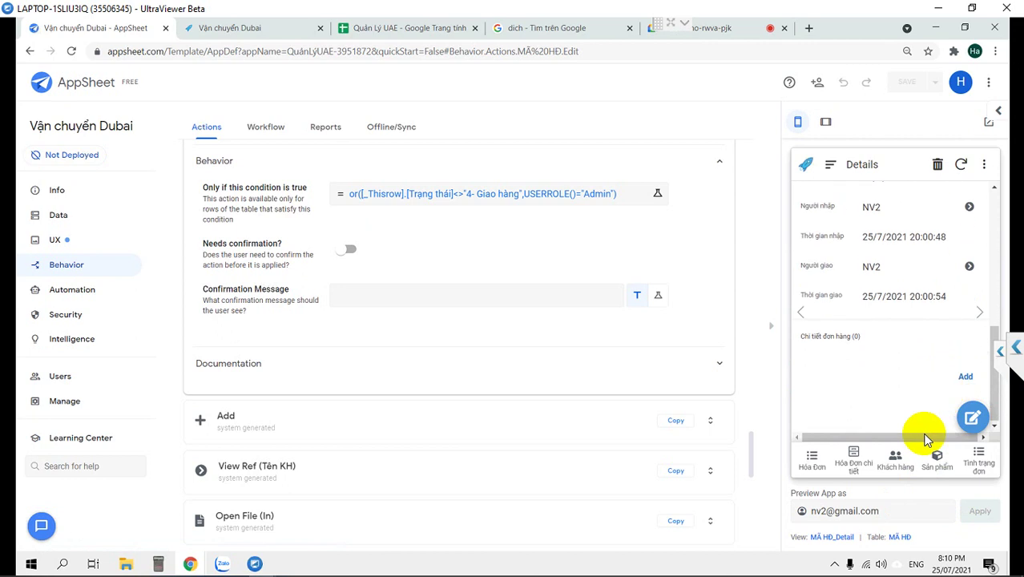
{"action": "left_click_drag", "start_coordinate": [909, 510], "coordinate": [693, 493]}
{"action": "key", "text": "BackSpace"}
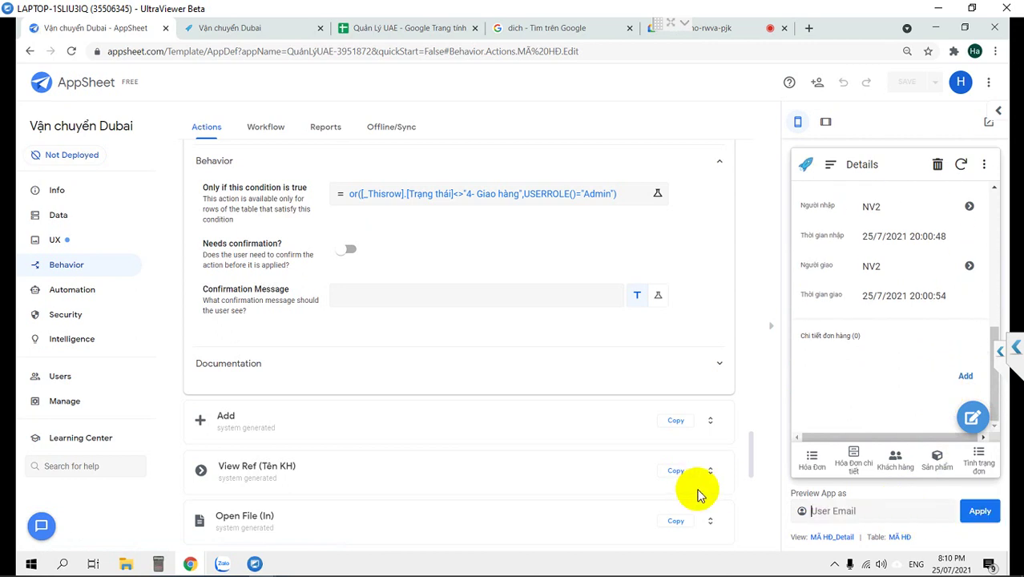
{"action": "left_click", "coordinate": [992, 508]}
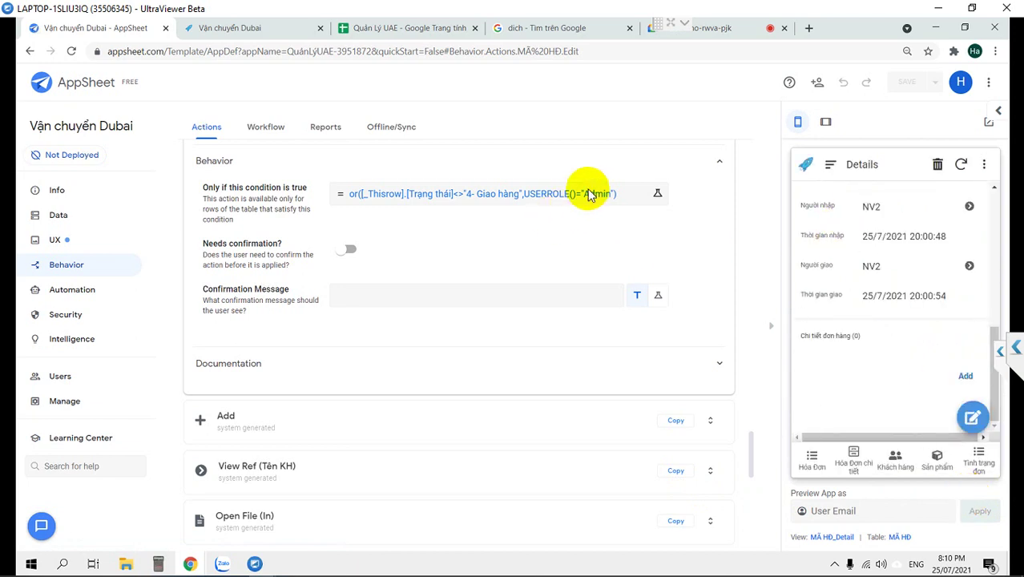
Replace USERROLE() in the Edit condition with LOOKUP(USEREMAIL(), ...).
{"action": "left_click", "coordinate": [352, 191]}
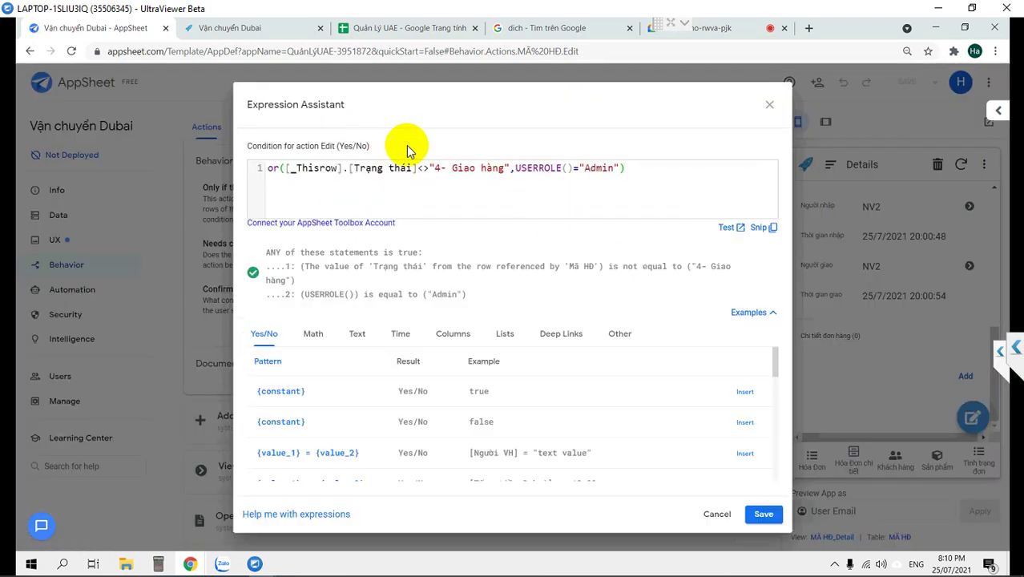
{"action": "double_click", "coordinate": [532, 169]}
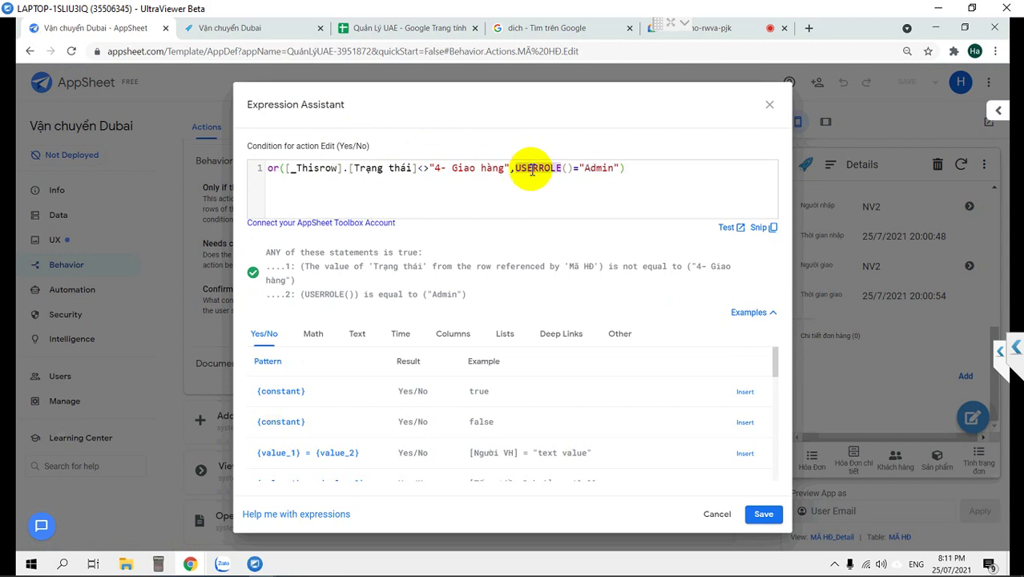
{"action": "key", "text": "BackSpace"}
{"action": "key", "text": "Delete"}
{"action": "key", "text": "Delete"}
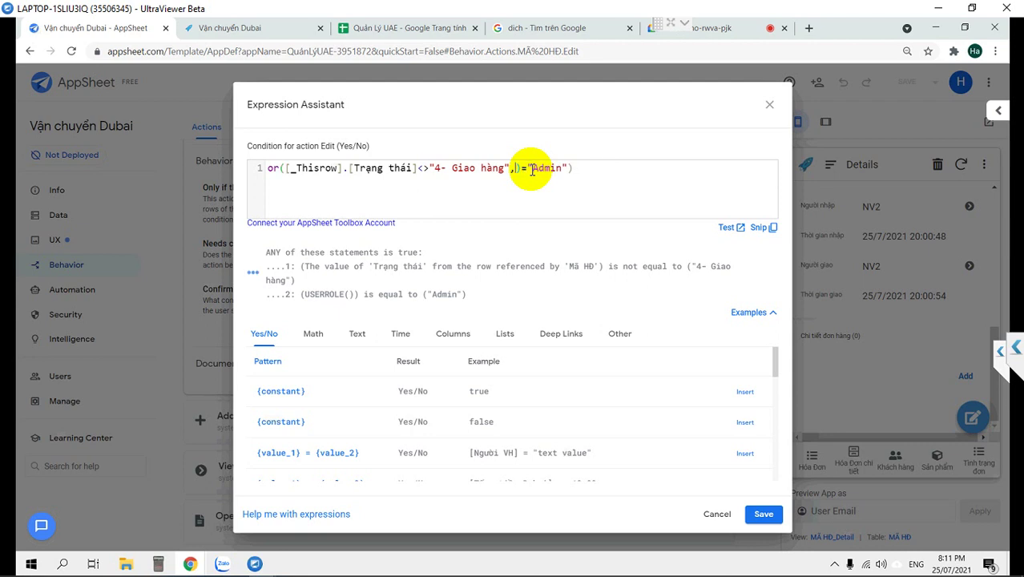
{"action": "type", "text": "LOOK"}
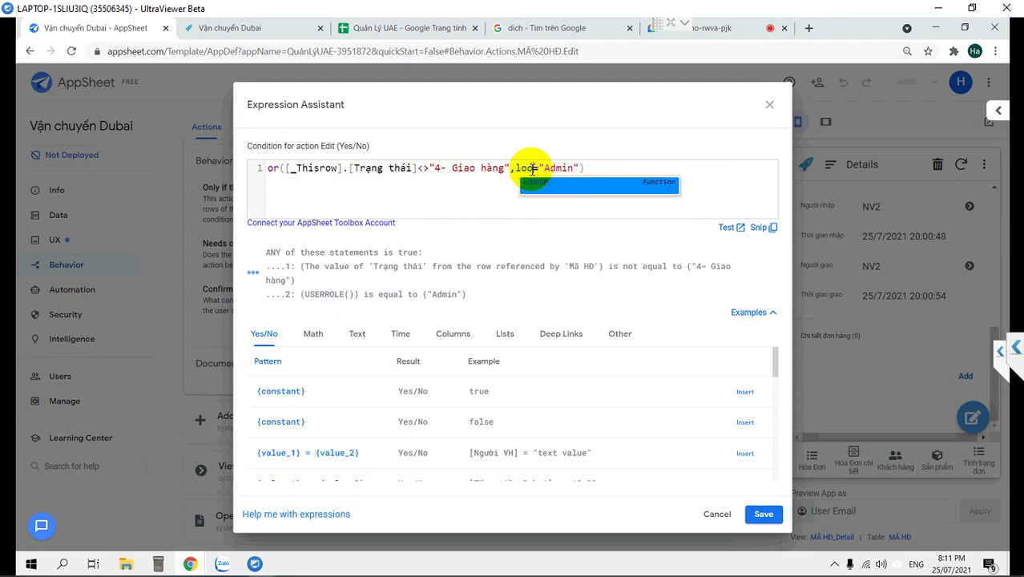
{"action": "key", "text": "Return"}
{"action": "type", "text": "us"}
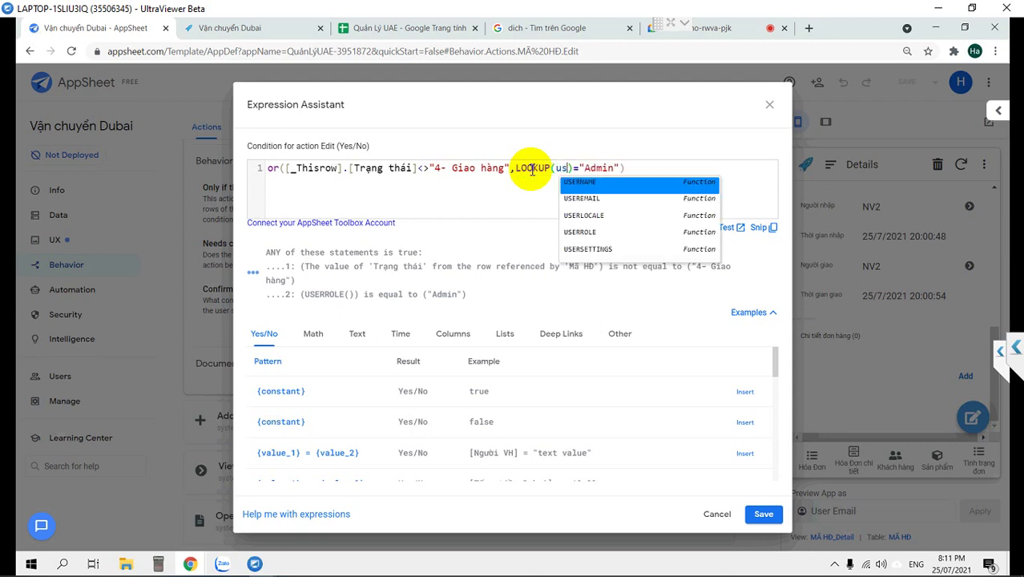
{"action": "key", "text": "Down"}
{"action": "key", "text": "Return"}
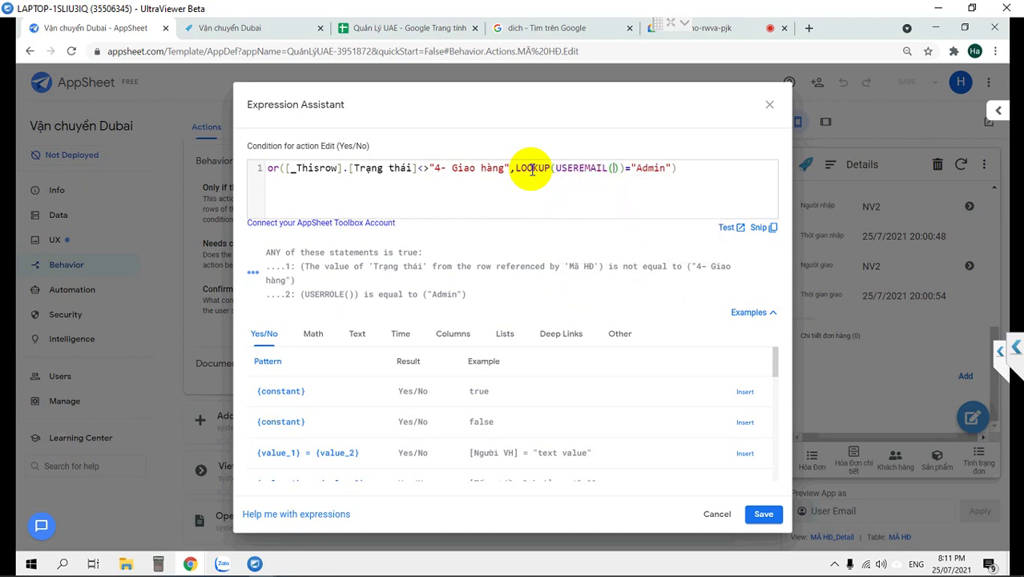
Complete the lookup with "DSNV", "Email", "Phân quyền" arguments and save the condition.
{"action": "key", "text": "Right"}
{"action": "type", "text": ",DS"}
{"action": "key", "text": "Return"}
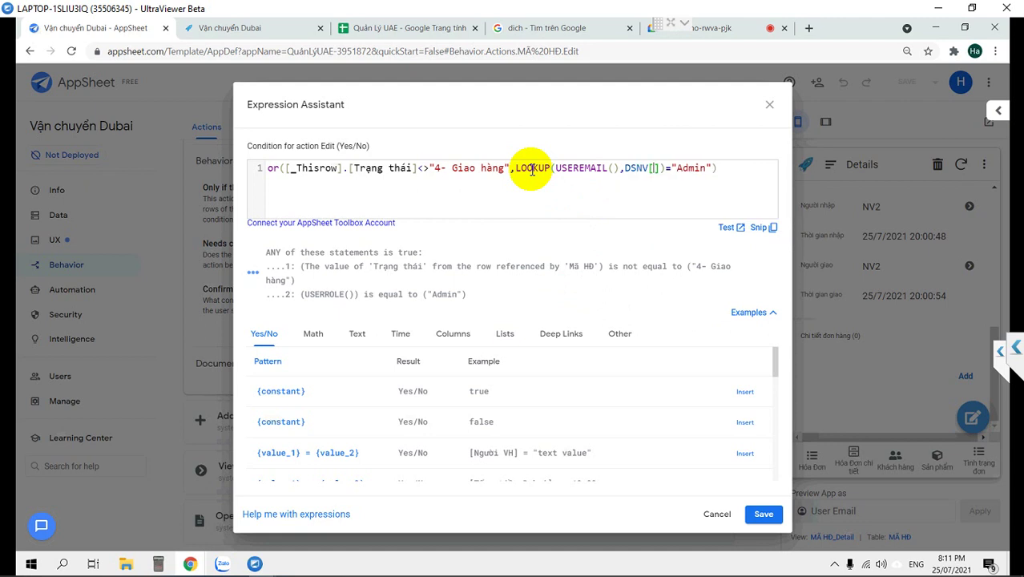
{"action": "key", "text": "Delete"}
{"action": "key", "text": "BackSpace"}
{"action": "type", "text": "\")=\""}
{"action": "key", "text": "Right"}
{"action": "key", "text": "Right"}
{"action": "key", "text": "Right"}
{"action": "key", "text": "Right"}
{"action": "key", "text": "Right"}
{"action": "type", "text": ",\"en"}
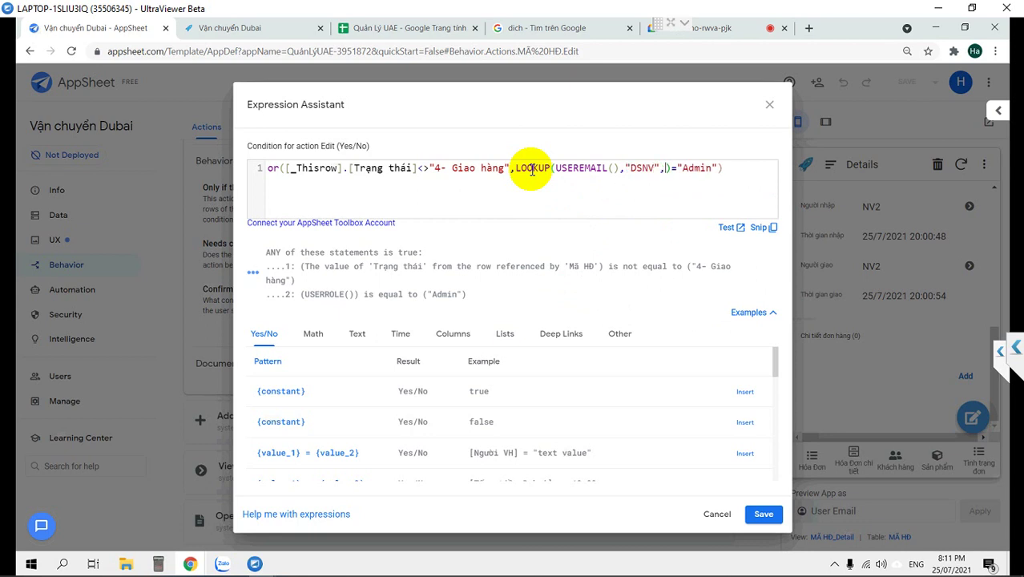
{"action": "key", "text": "BackSpace"}
{"action": "type", "text": "mai"}
{"action": "key", "text": "Return"}
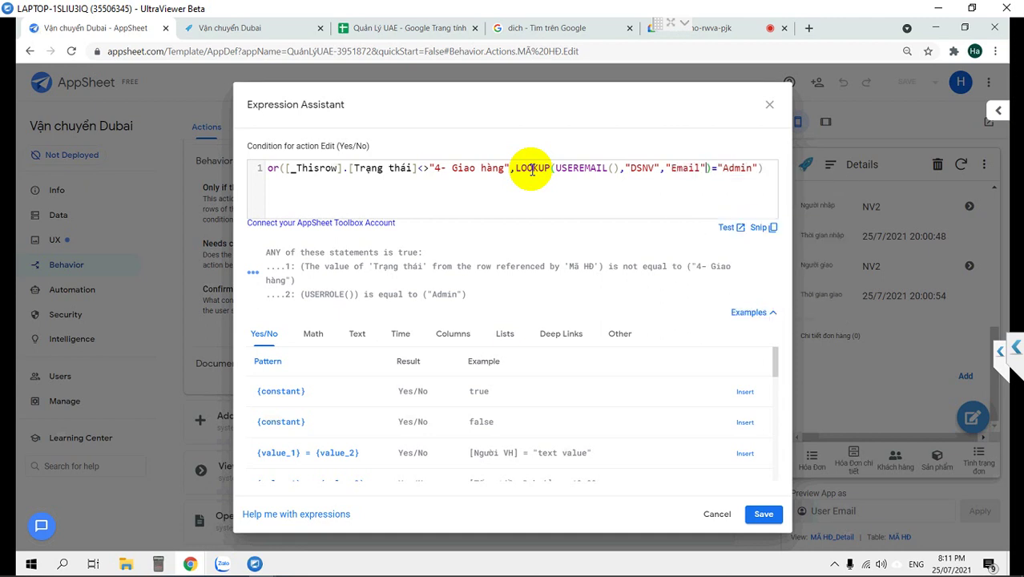
{"action": "type", "text": ",\"Phân qu"}
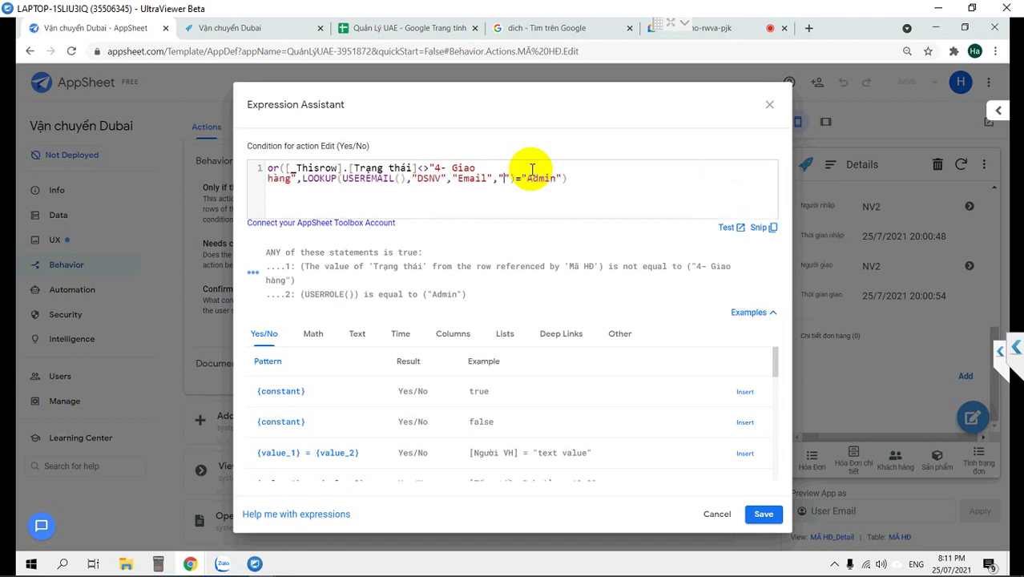
{"action": "type", "text": "yền"}
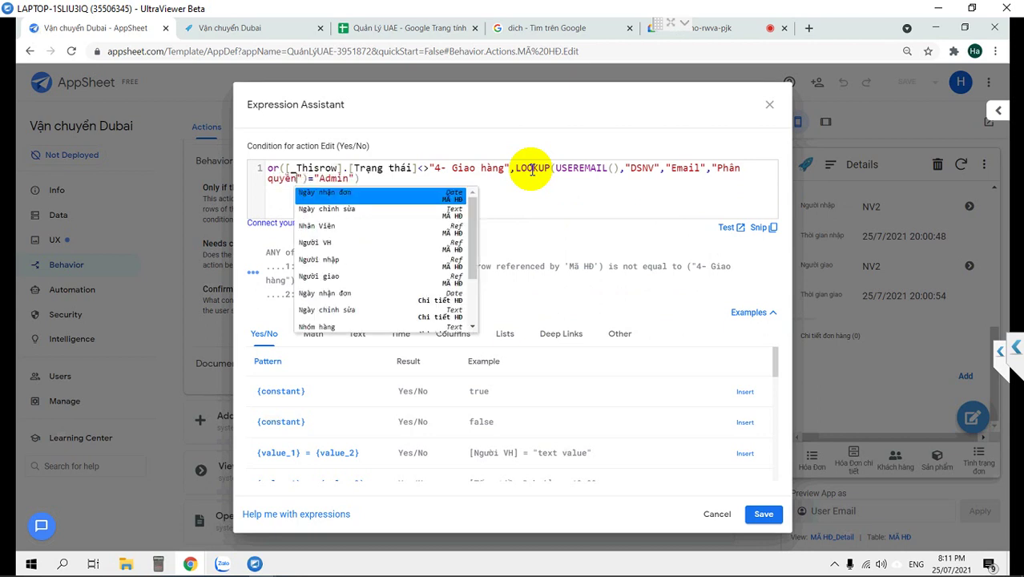
{"action": "type", "text": "\""}
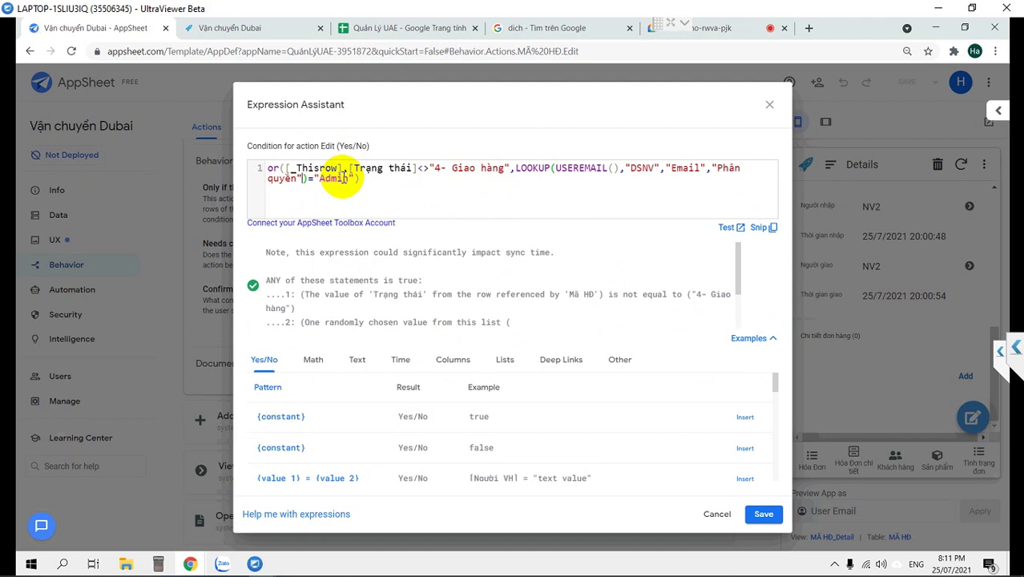
{"action": "left_click", "coordinate": [762, 513]}
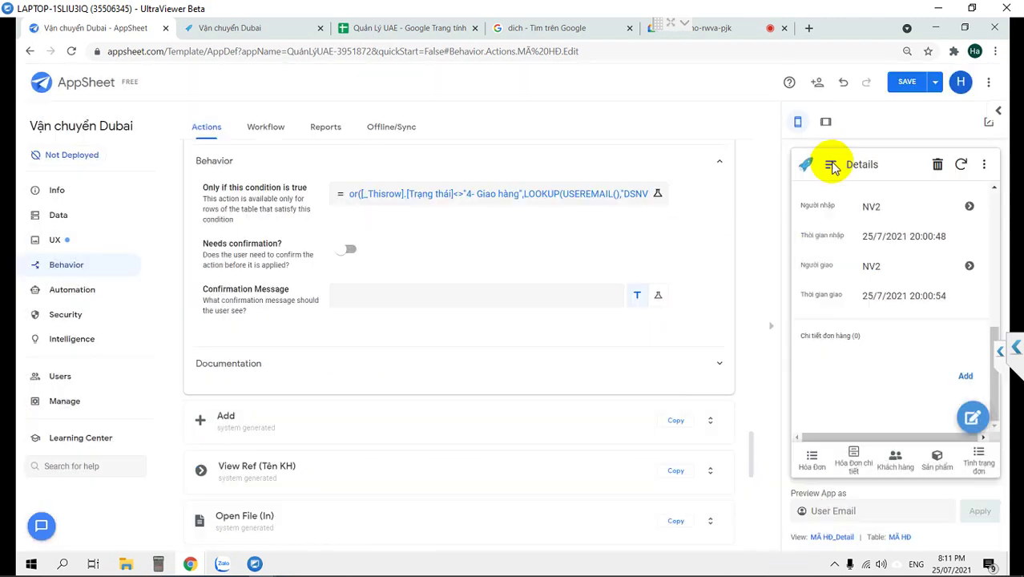
Save the app, then open and cancel the edit form on delivered order DH74.
{"action": "left_click", "coordinate": [908, 83]}
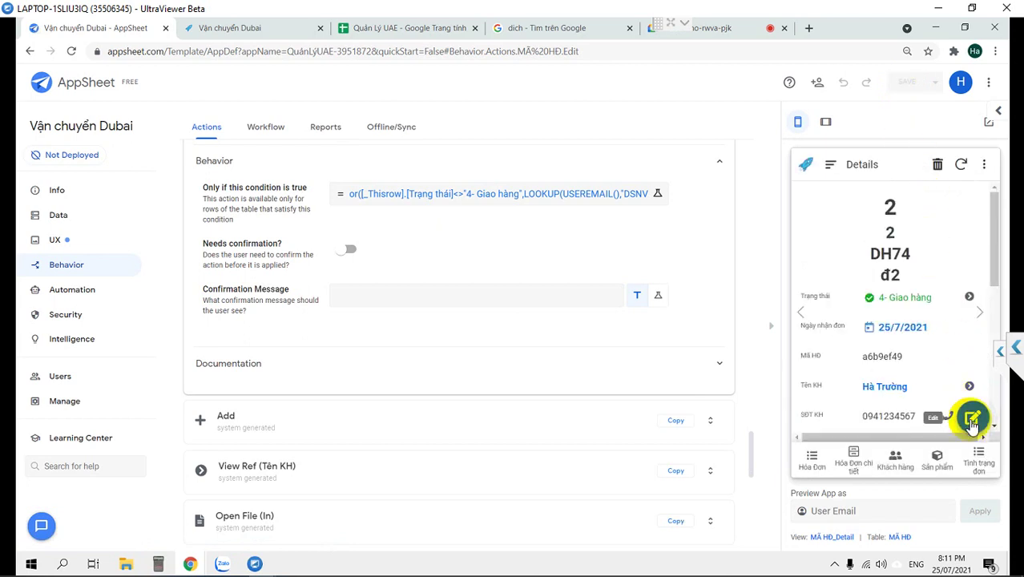
{"action": "left_click", "coordinate": [971, 421]}
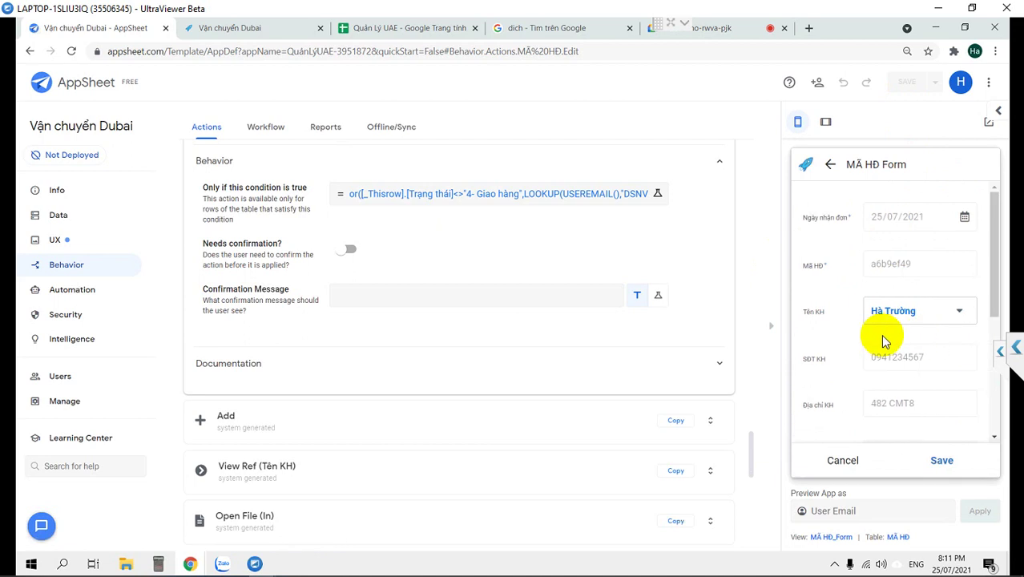
{"action": "scroll", "coordinate": [881, 340], "scroll_direction": "down", "scroll_amount": 5}
{"action": "scroll", "coordinate": [884, 340], "scroll_direction": "up", "scroll_amount": 5}
{"action": "left_click", "coordinate": [842, 460]}
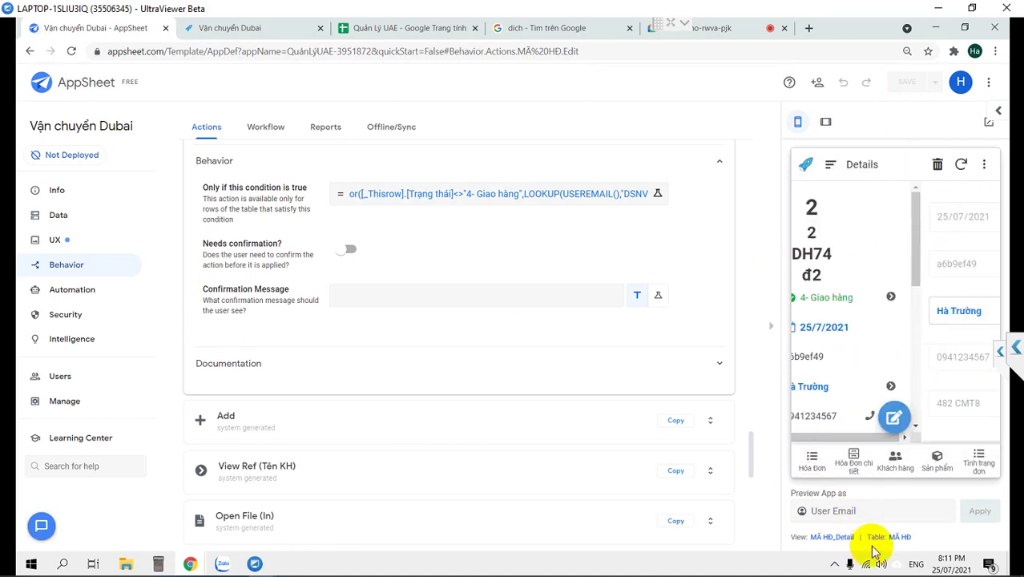
Preview the app as a staff user's email and go to the Hóa Đơn order list.
{"action": "left_click", "coordinate": [854, 512]}
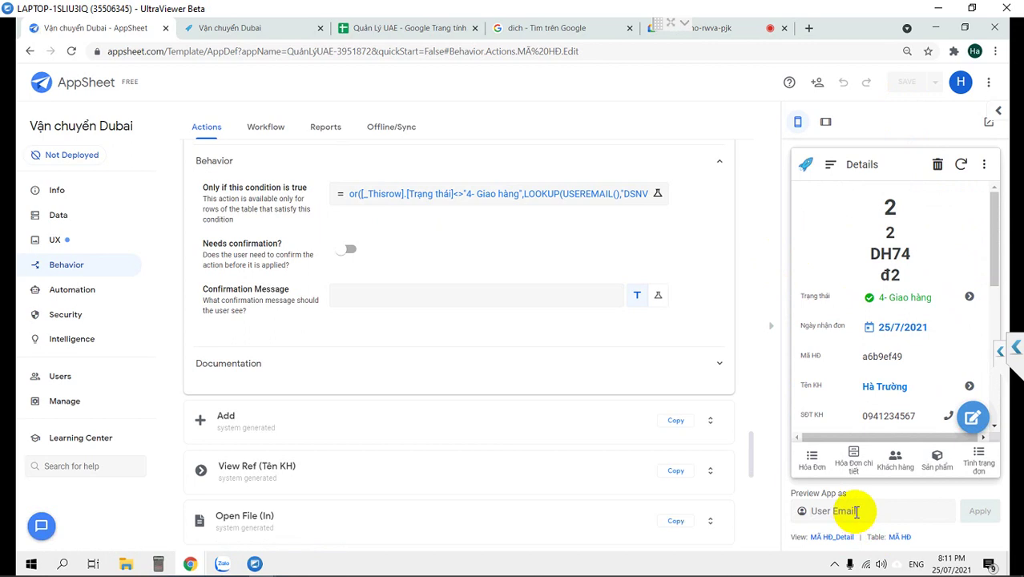
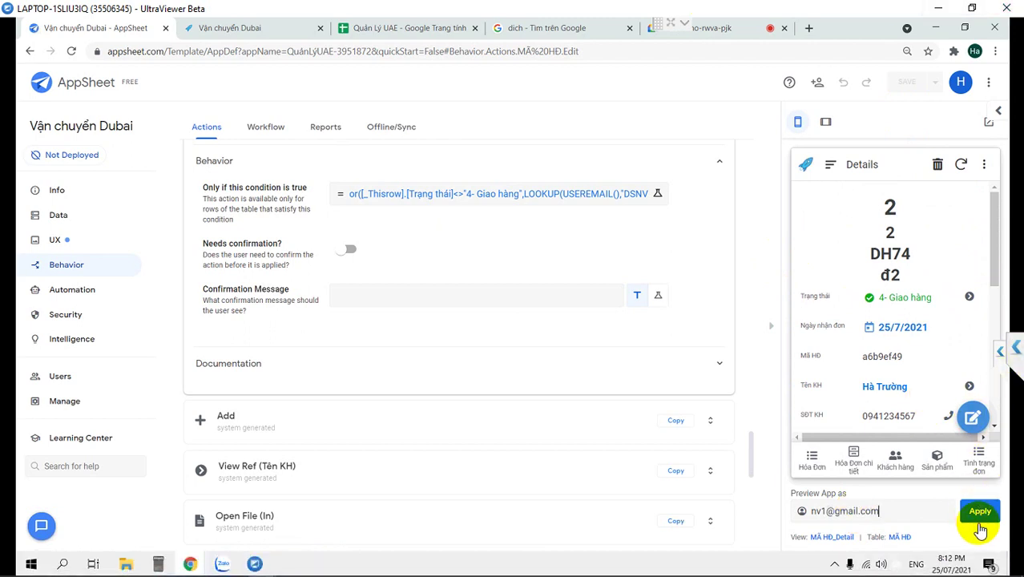
{"action": "left_click", "coordinate": [979, 511]}
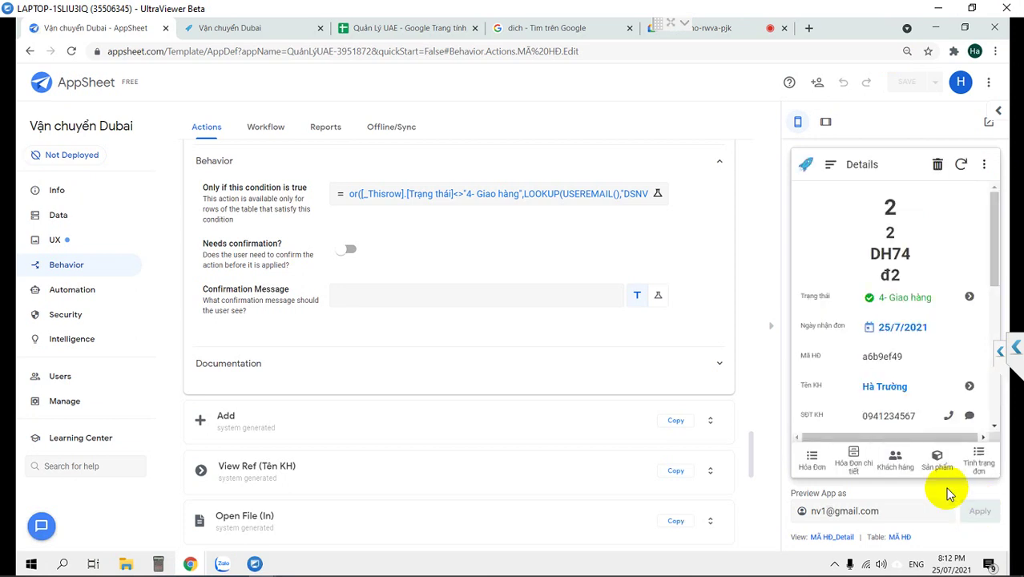
{"action": "scroll", "coordinate": [903, 338], "scroll_direction": "down", "scroll_amount": 5}
{"action": "scroll", "coordinate": [899, 340], "scroll_direction": "down", "scroll_amount": 1}
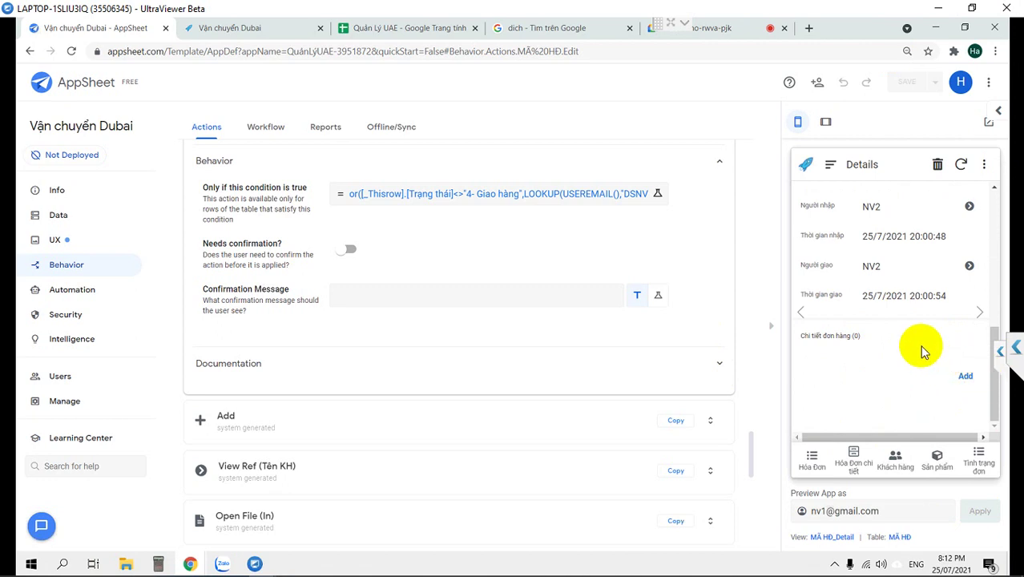
{"action": "scroll", "coordinate": [921, 350], "scroll_direction": "up", "scroll_amount": 5}
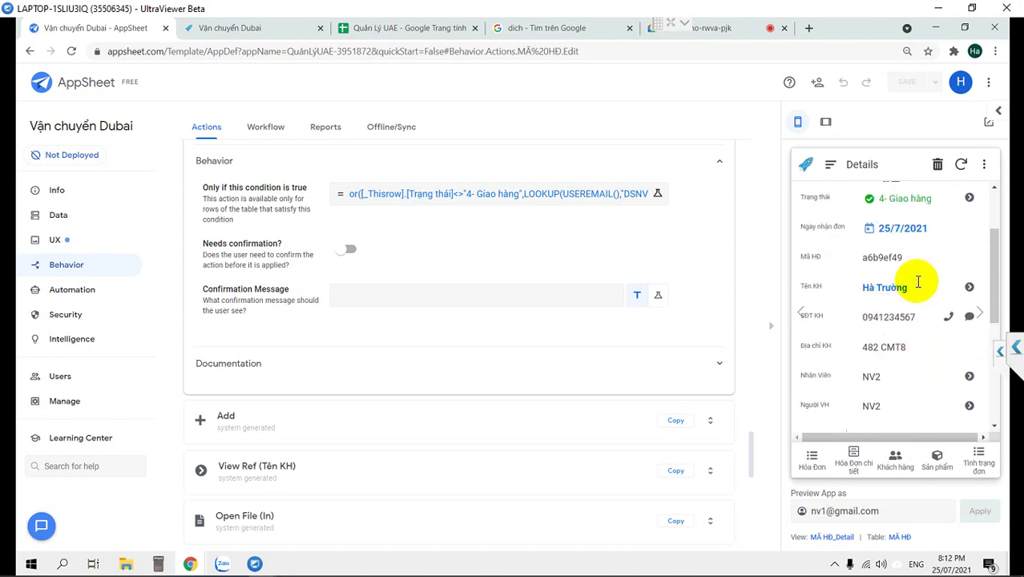
{"action": "scroll", "coordinate": [915, 380], "scroll_direction": "down", "scroll_amount": 3}
{"action": "scroll", "coordinate": [915, 380], "scroll_direction": "down", "scroll_amount": 3}
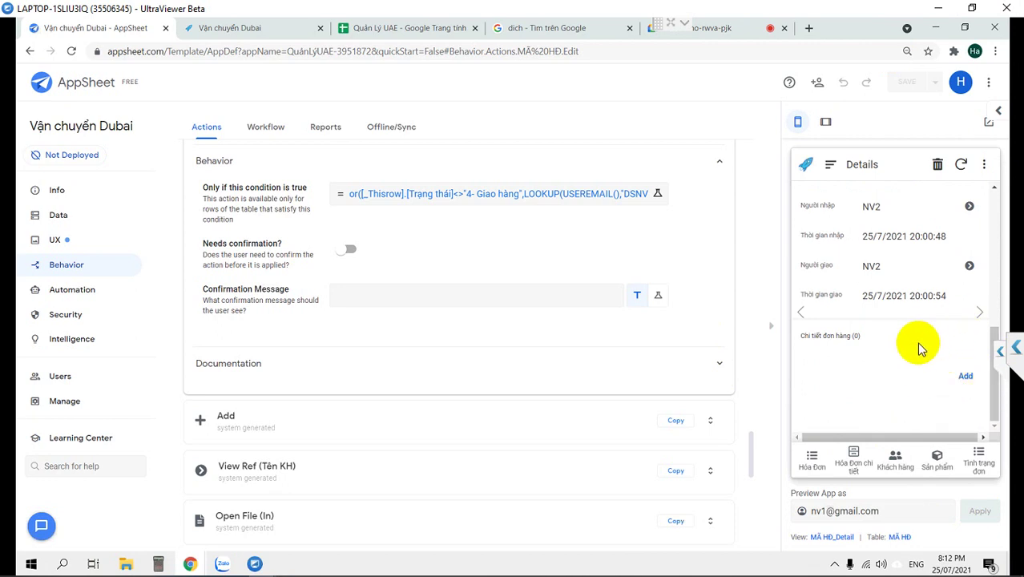
{"action": "scroll", "coordinate": [919, 349], "scroll_direction": "up", "scroll_amount": 5}
{"action": "scroll", "coordinate": [836, 229], "scroll_direction": "up", "scroll_amount": 3}
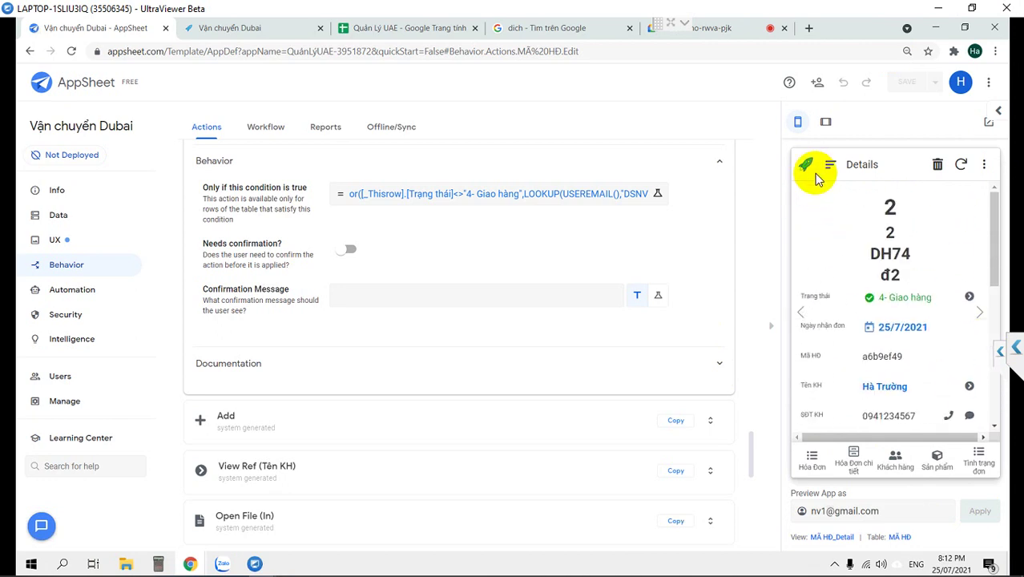
{"action": "left_click", "coordinate": [811, 462]}
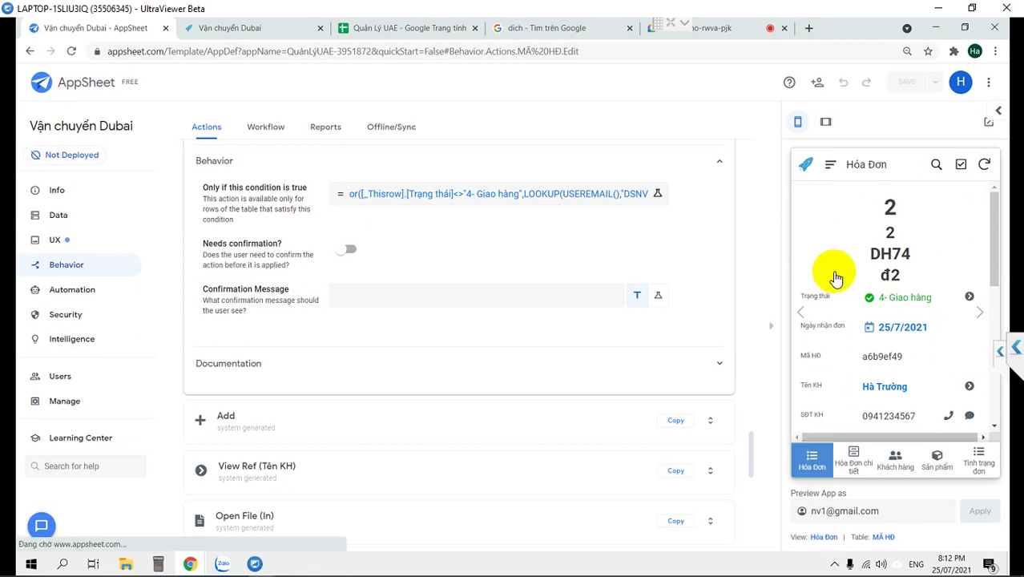
{"action": "left_click", "coordinate": [833, 225]}
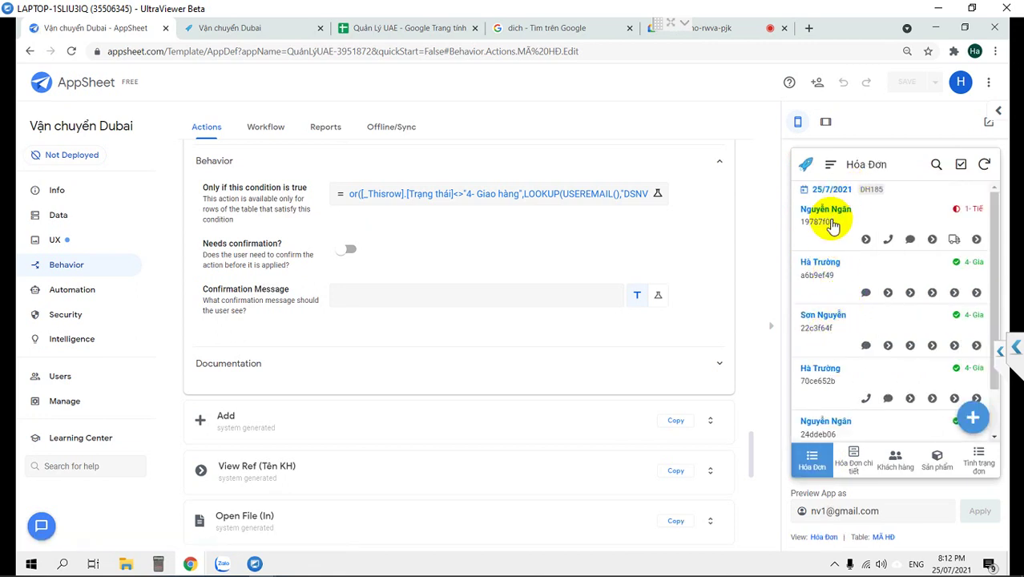
{"action": "scroll", "coordinate": [879, 309], "scroll_direction": "down", "scroll_amount": 1}
{"action": "scroll", "coordinate": [880, 308], "scroll_direction": "down", "scroll_amount": 3}
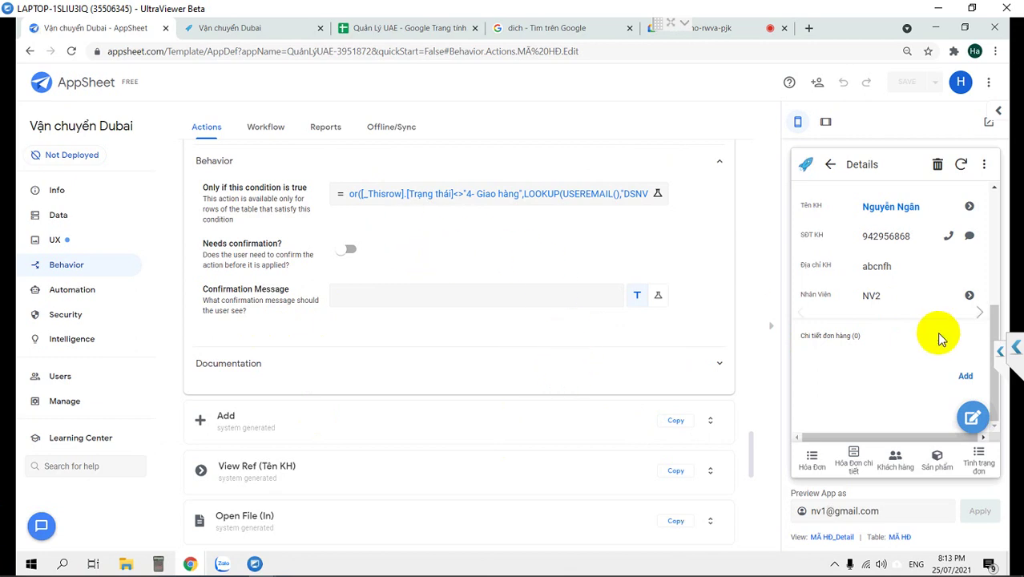
{"action": "left_click", "coordinate": [831, 165]}
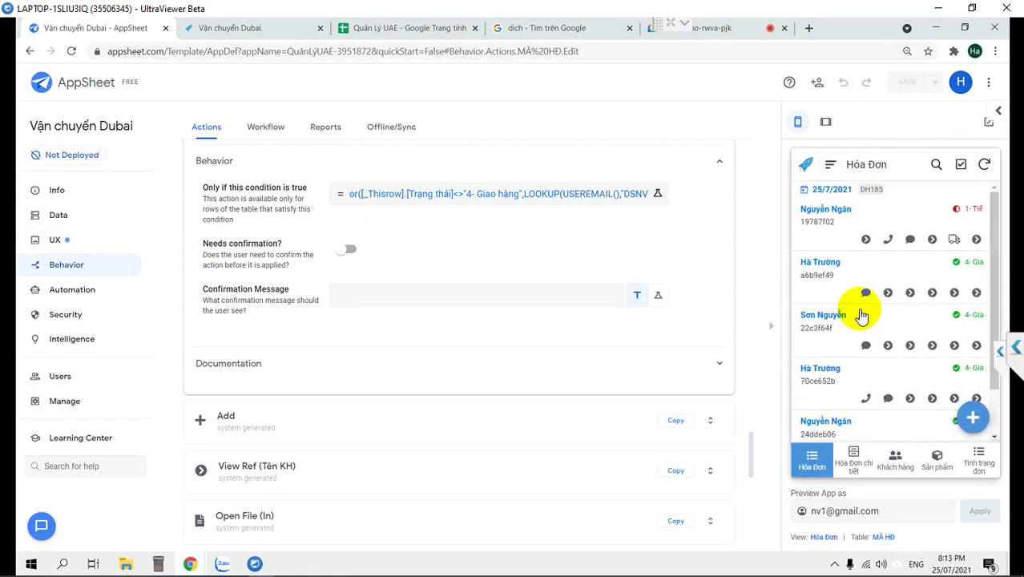
{"action": "scroll", "coordinate": [861, 316], "scroll_direction": "down", "scroll_amount": 1}
{"action": "scroll", "coordinate": [862, 316], "scroll_direction": "up", "scroll_amount": 1}
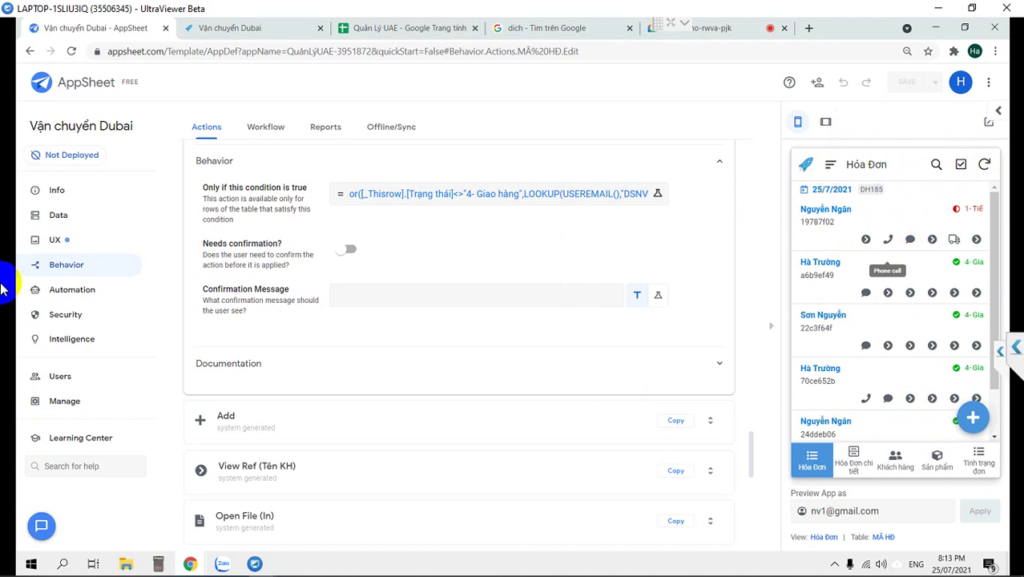
{"action": "left_click", "coordinate": [77, 242]}
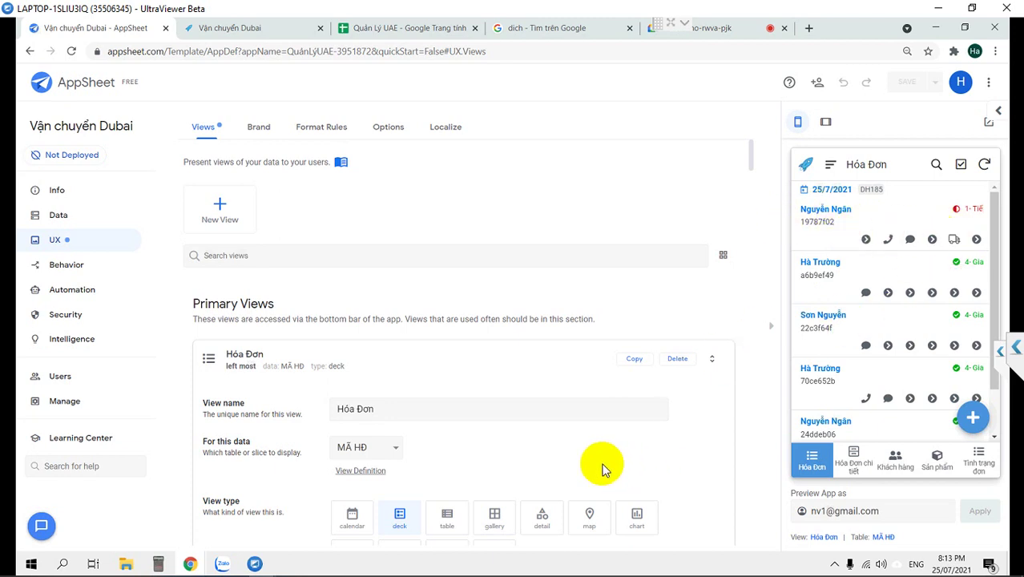
Open the UX editor showing the Hóa Đơn deck view of the MÃ HĐ data.
{"action": "scroll", "coordinate": [601, 467], "scroll_direction": "down", "scroll_amount": 2}
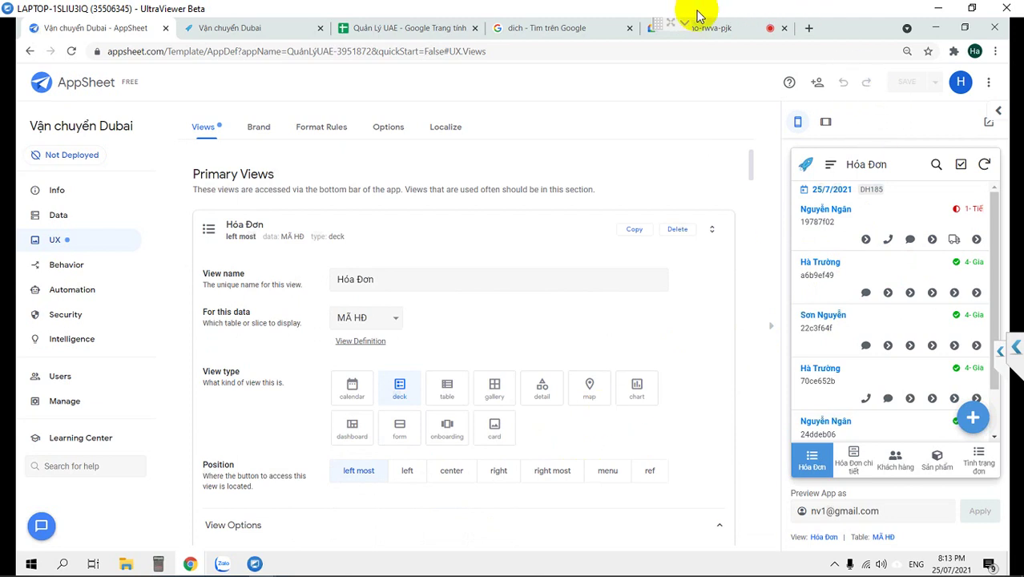
{"action": "left_click", "coordinate": [672, 25]}
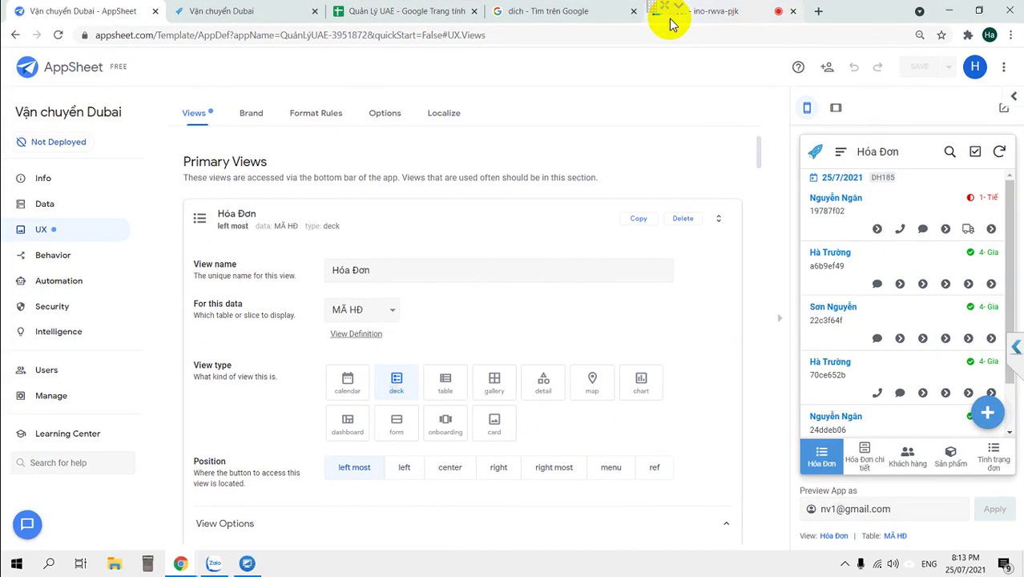
{"action": "left_click", "coordinate": [664, 7]}
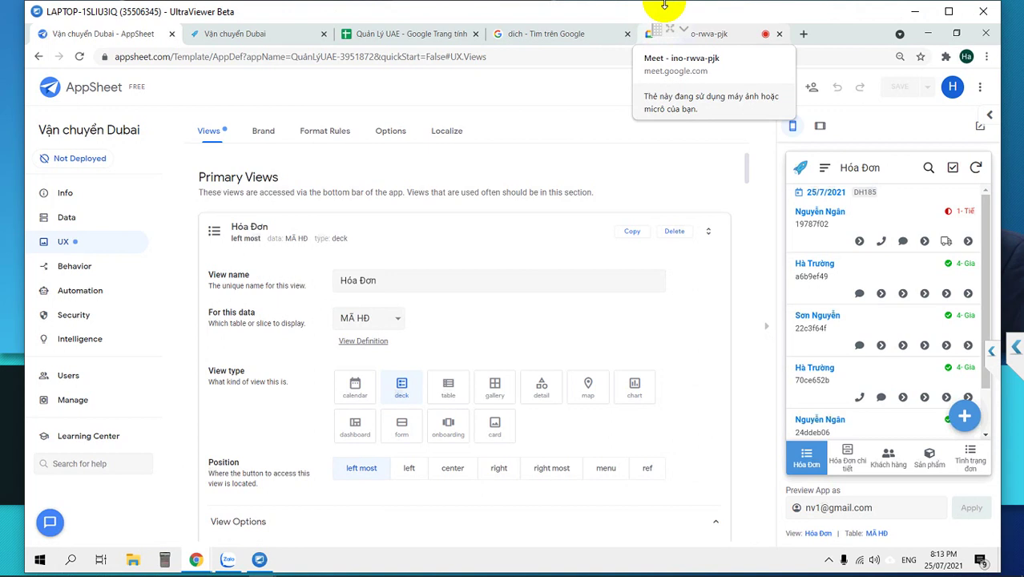